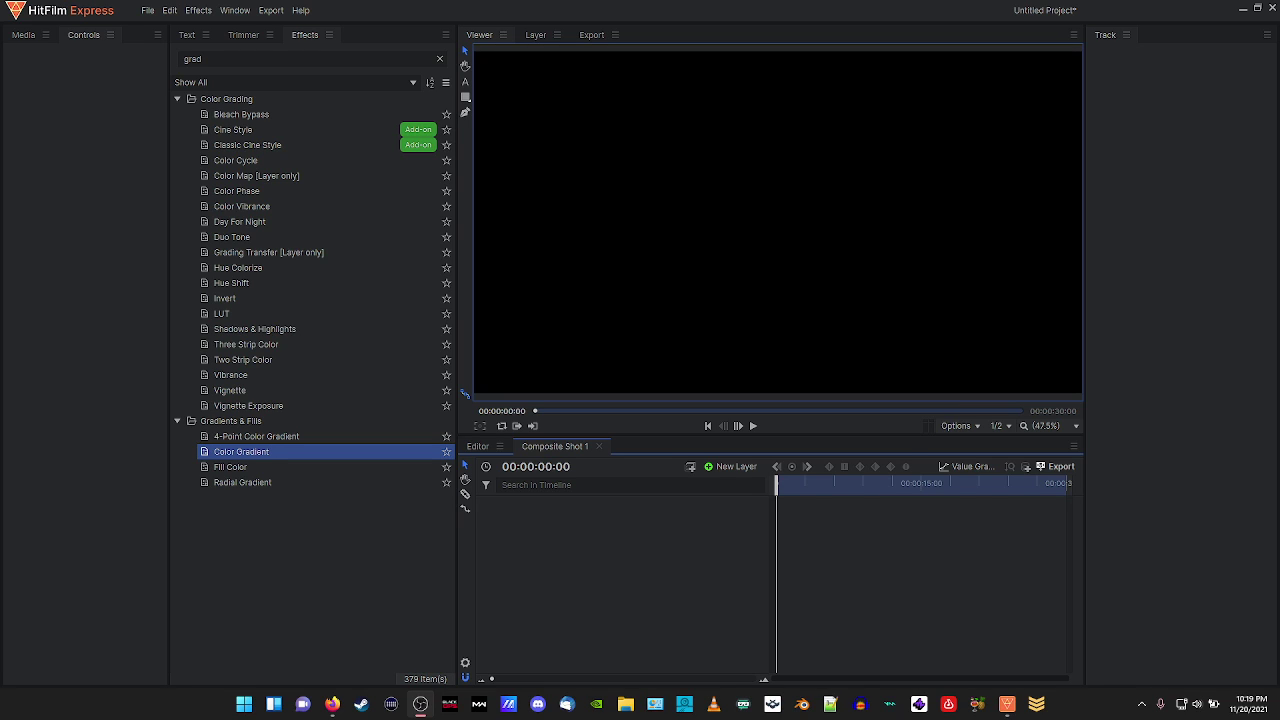
# Create a new 1920 x 1080 plane layer with the dark red color #aa0000.
pyautogui.click(720, 468)
pyautogui.click(730, 484)
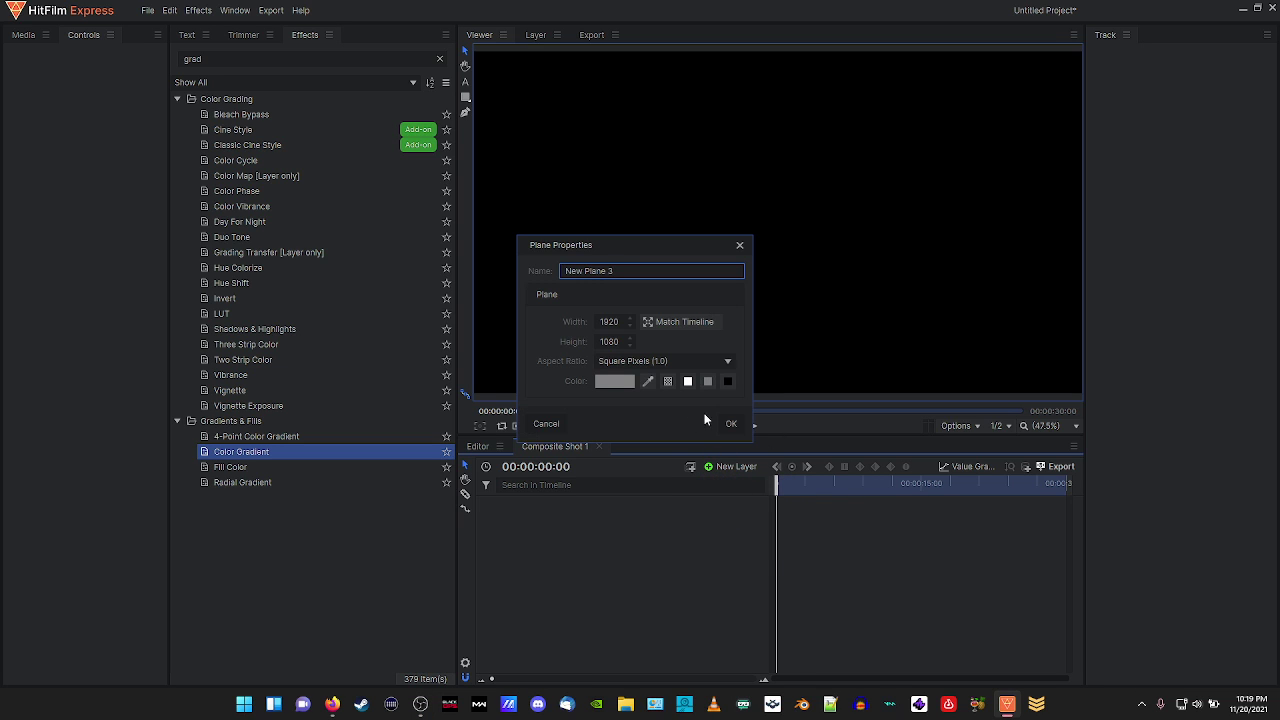
pyautogui.click(618, 384)
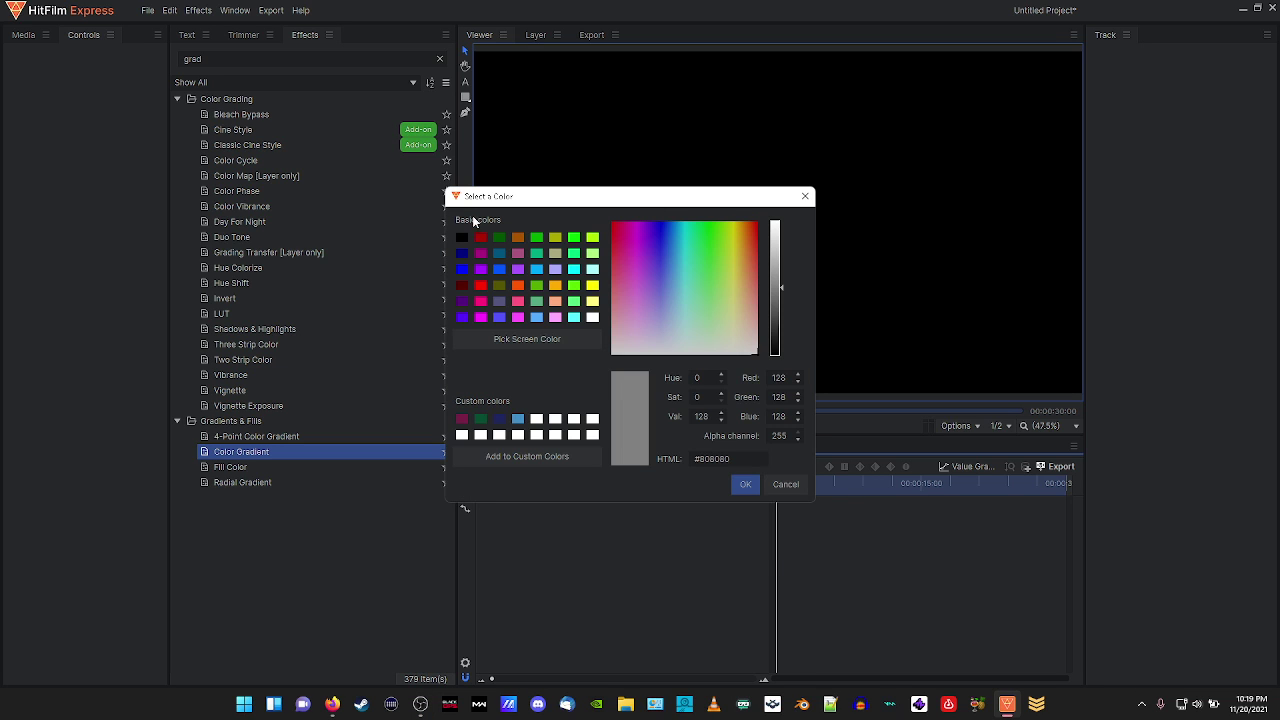
pyautogui.click(481, 237)
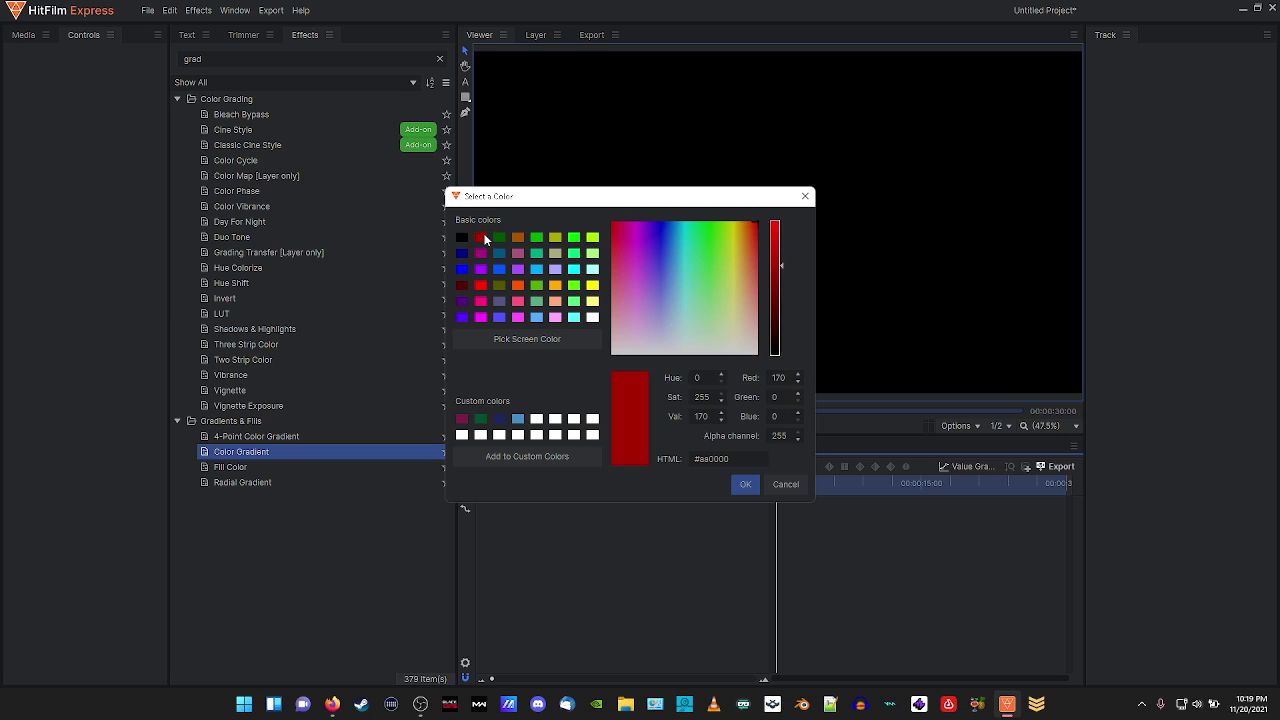
pyautogui.click(735, 487)
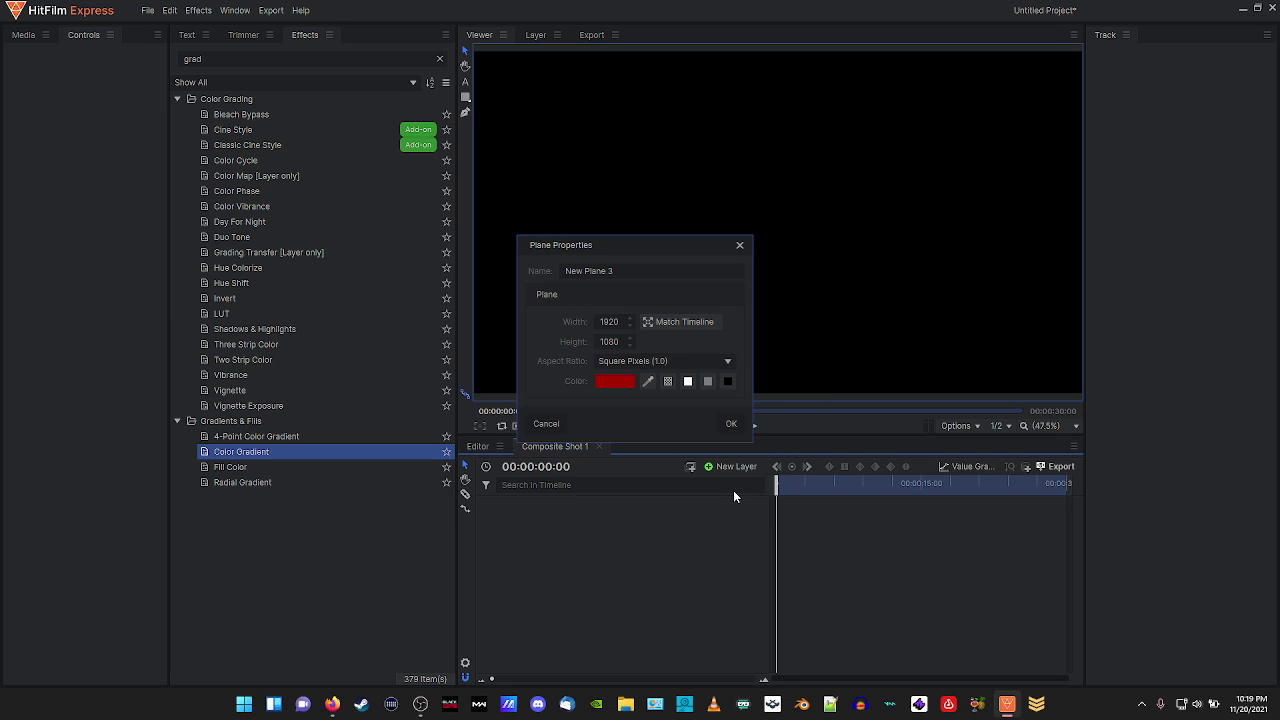
pyautogui.click(746, 429)
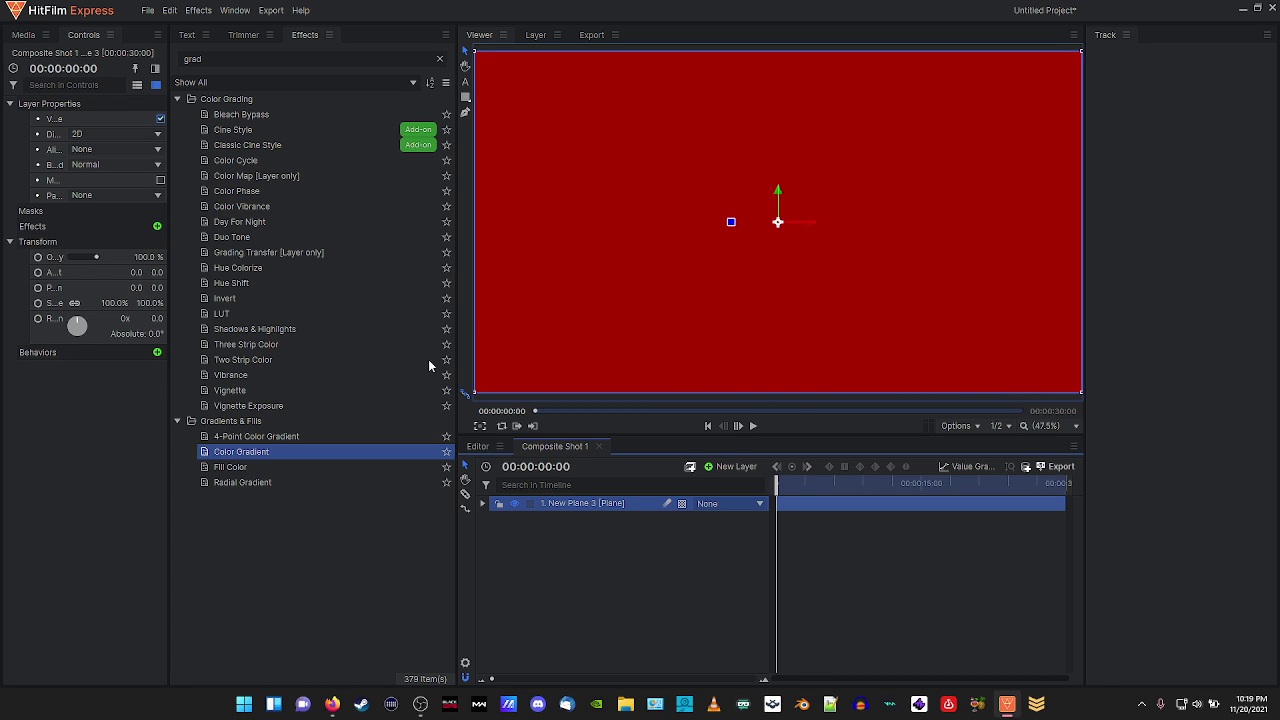
# Apply the Color Gradient effect to the red plane and set its end color to black #000000.
pyautogui.moveTo(253, 457); pyautogui.dragTo(656, 505)
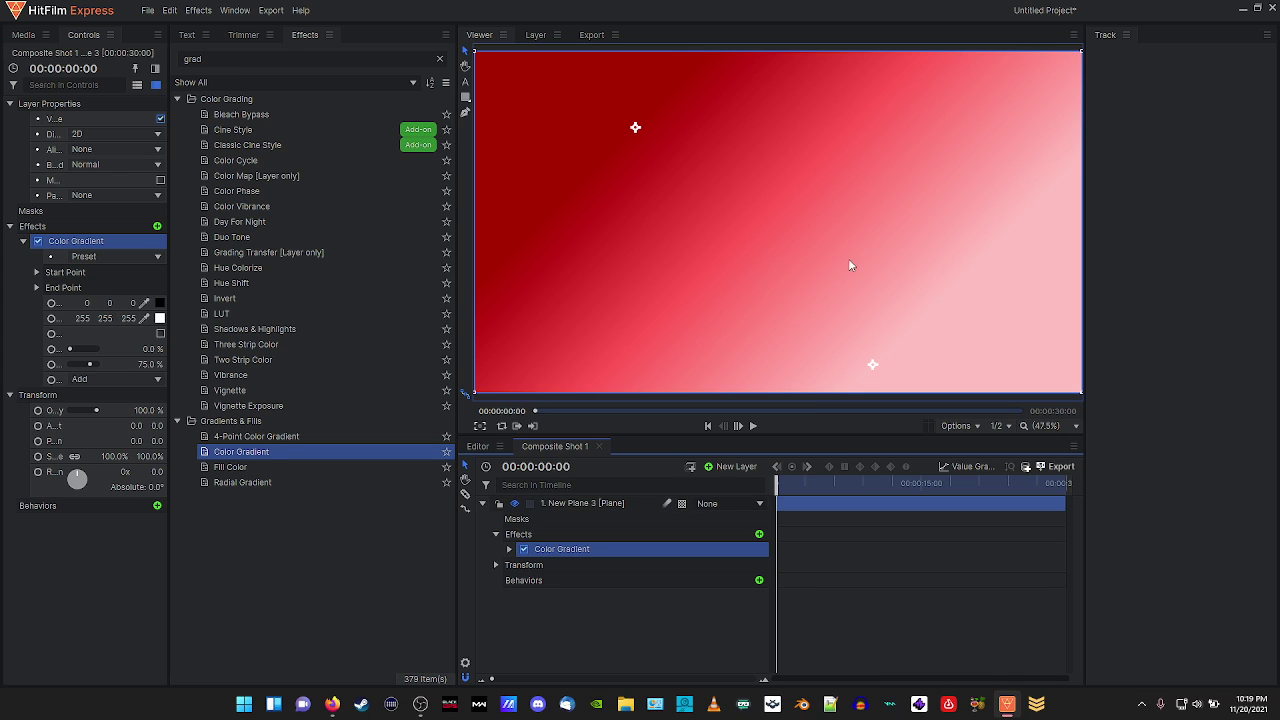
pyautogui.click(509, 549)
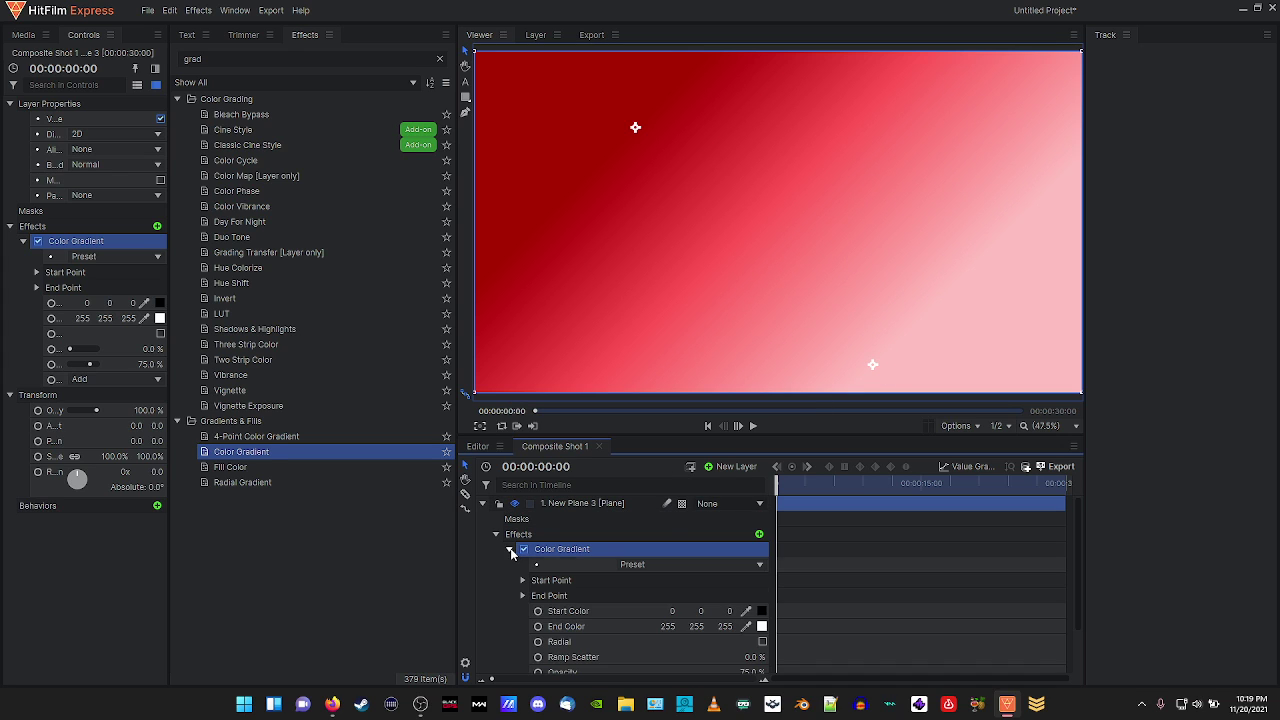
pyautogui.click(761, 627)
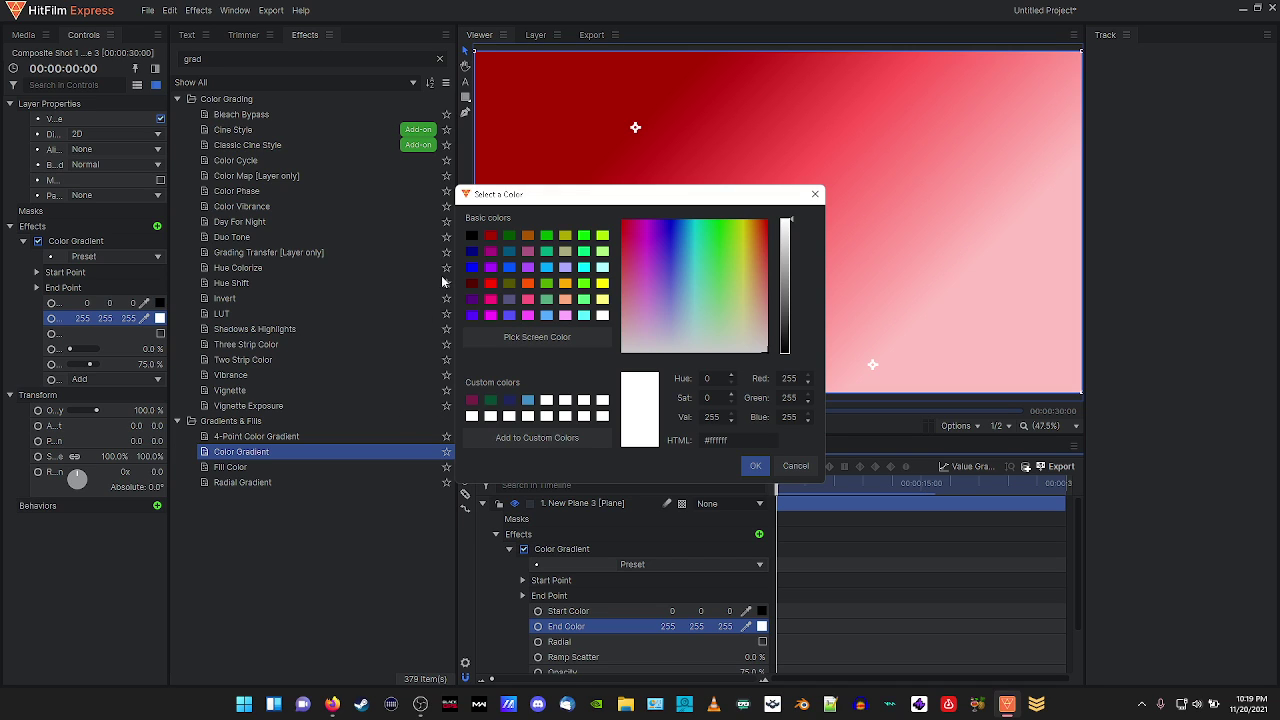
pyautogui.click(471, 237)
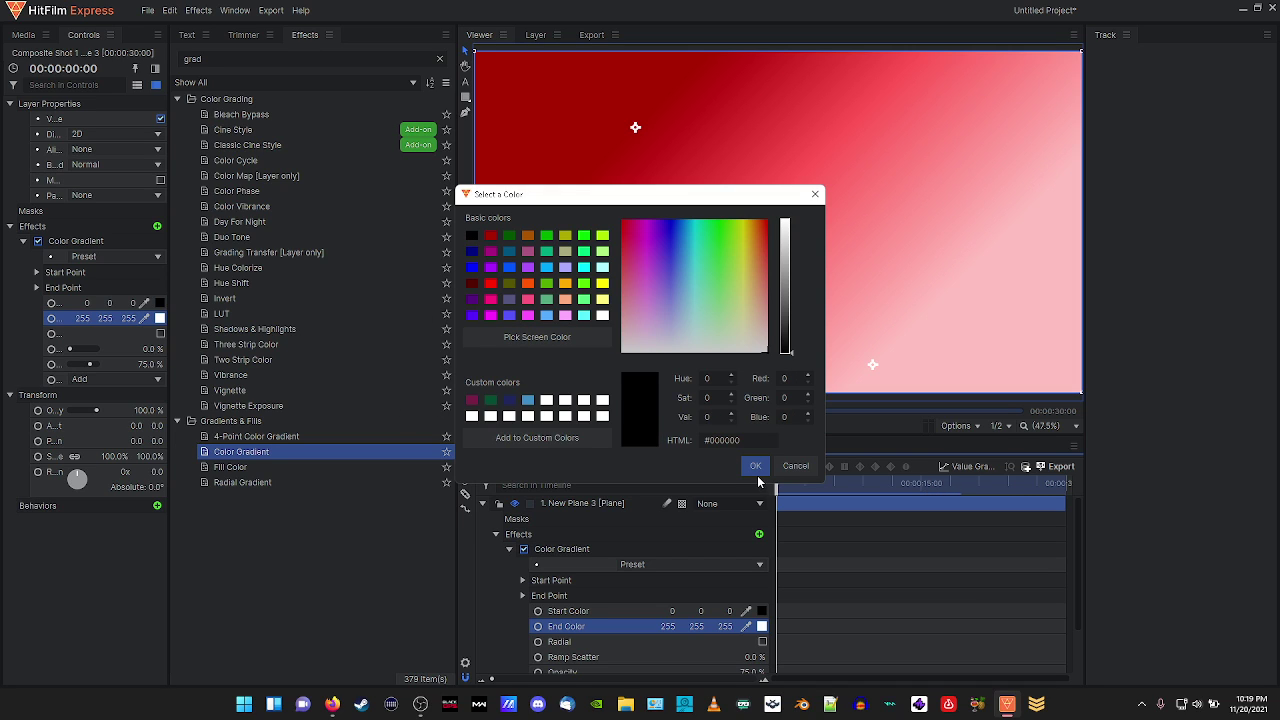
pyautogui.click(755, 466)
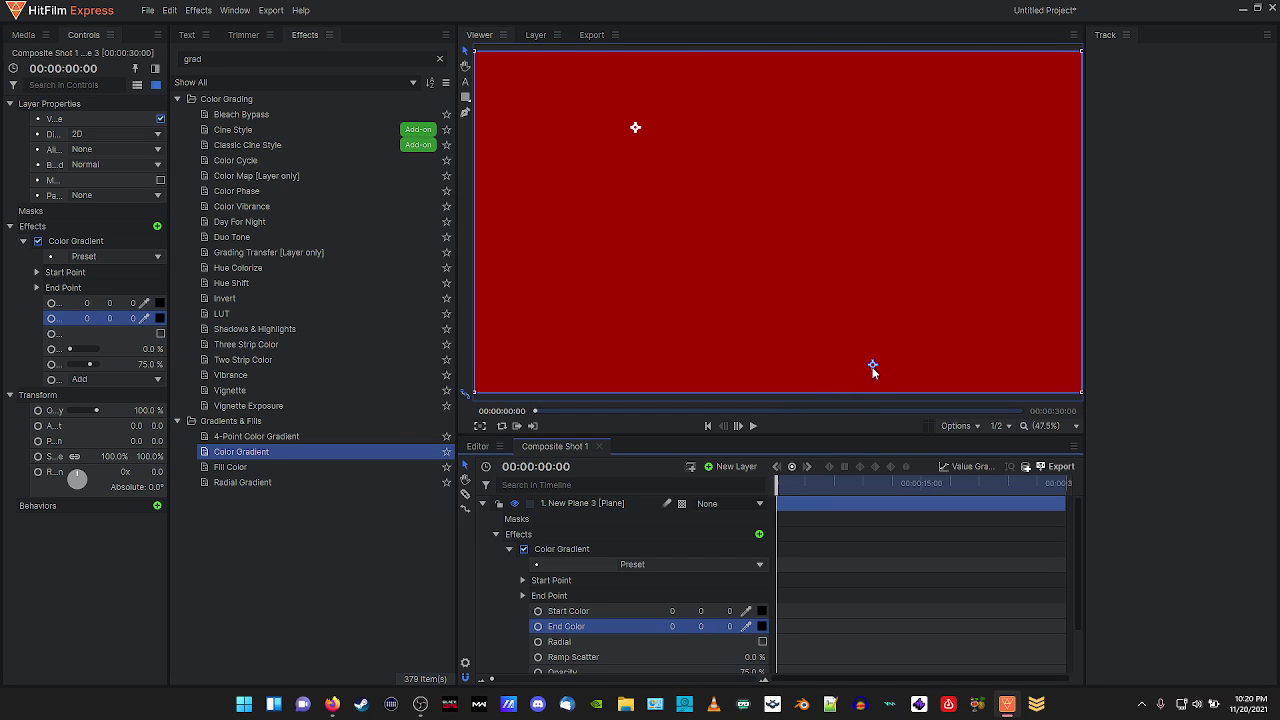
# Move the gradient's end point closer to the plane's center and set the start color to dark red #aa0000.
pyautogui.moveTo(871, 366); pyautogui.dragTo(830, 300)
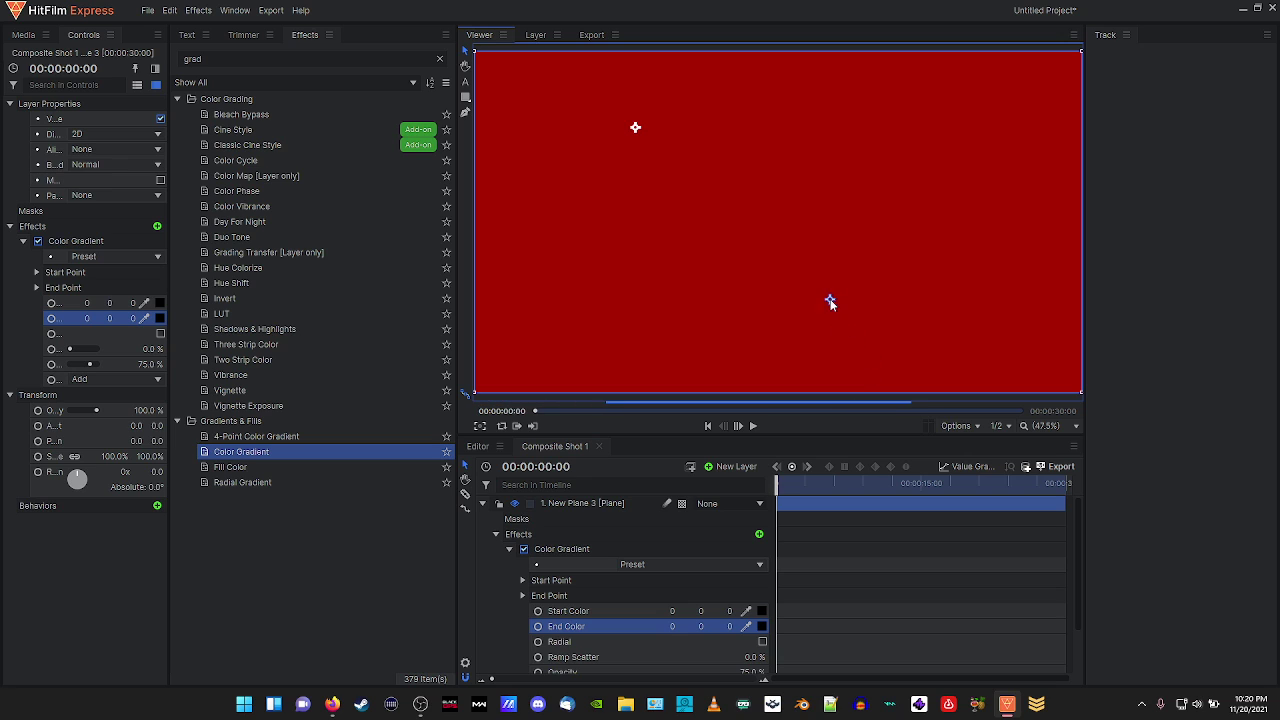
pyautogui.click(762, 612)
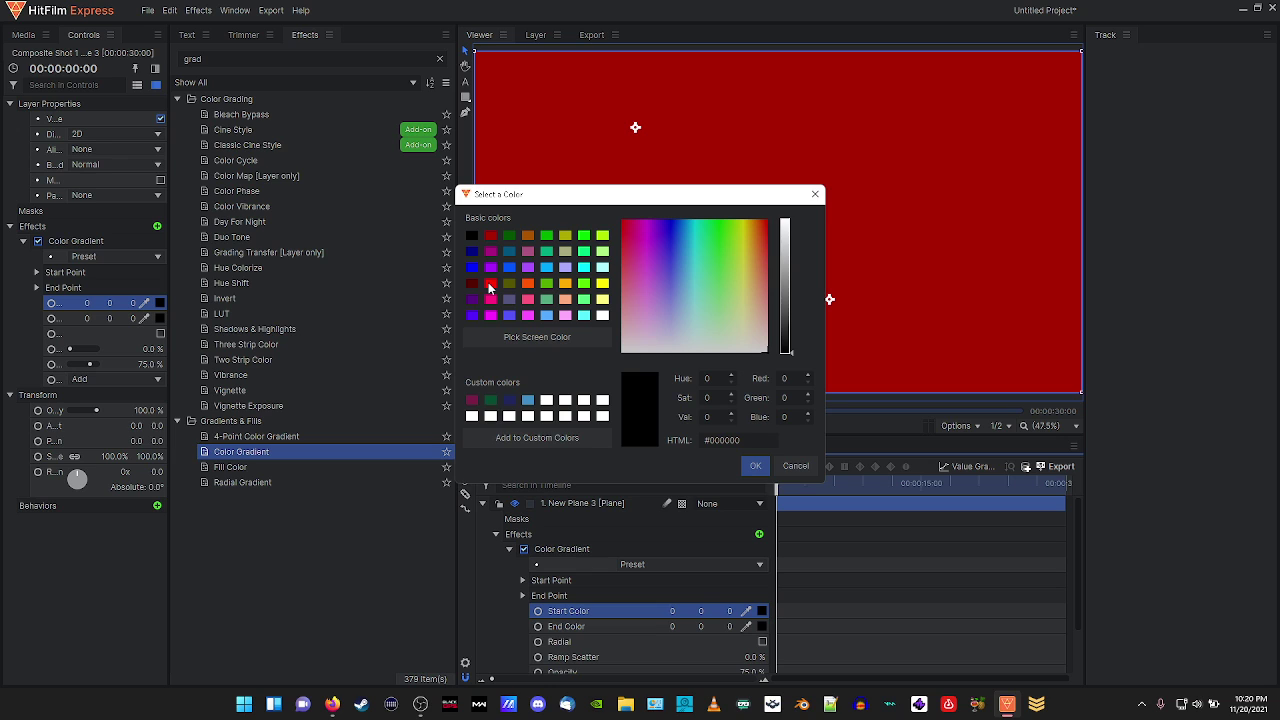
pyautogui.click(489, 285)
pyautogui.click(488, 235)
pyautogui.click(755, 466)
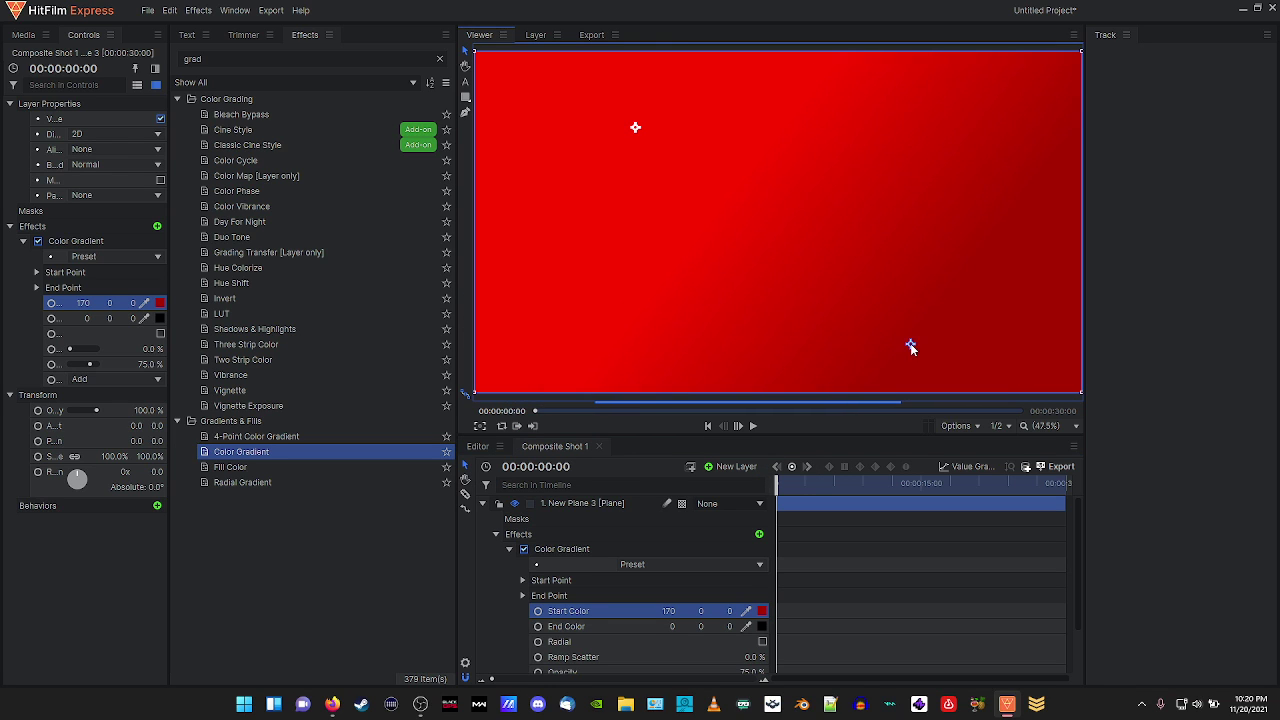
# Reposition the gradient's start point slightly inward and its end point just below and right of the plane's center.
pyautogui.moveTo(829, 302); pyautogui.dragTo(774, 222)
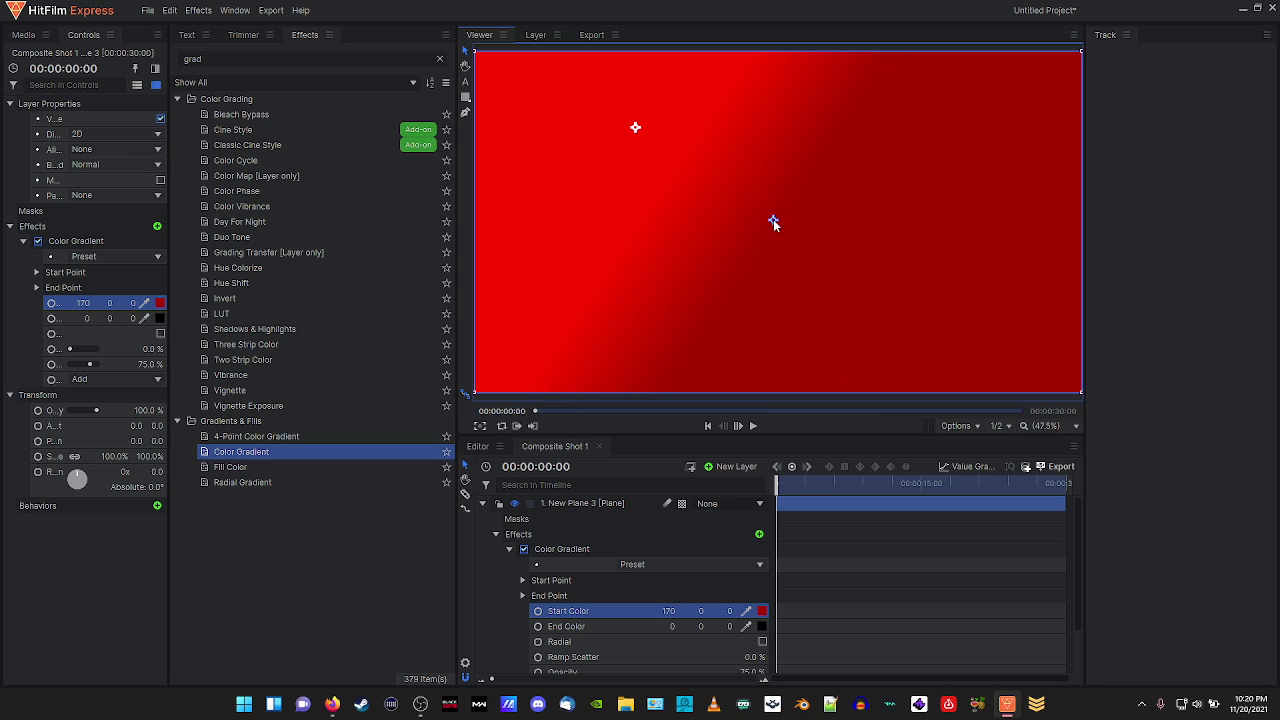
pyautogui.moveTo(632, 127); pyautogui.dragTo(660, 154)
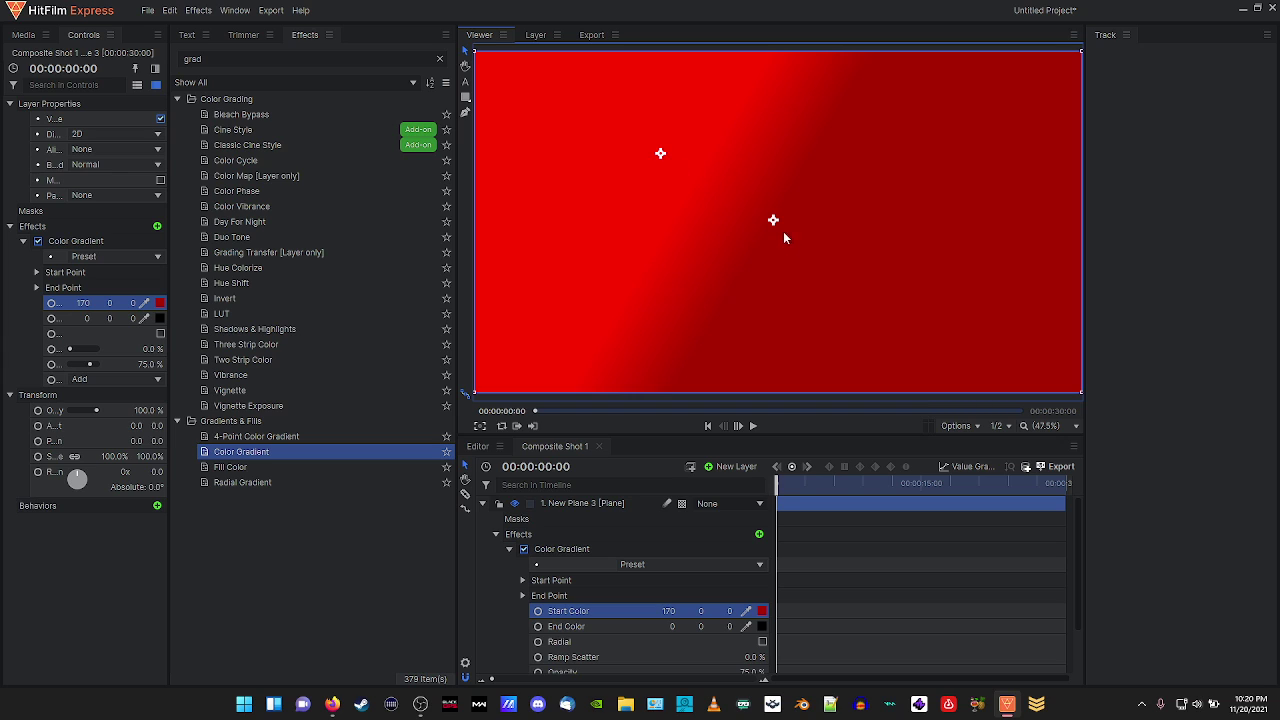
pyautogui.moveTo(778, 222); pyautogui.dragTo(846, 250)
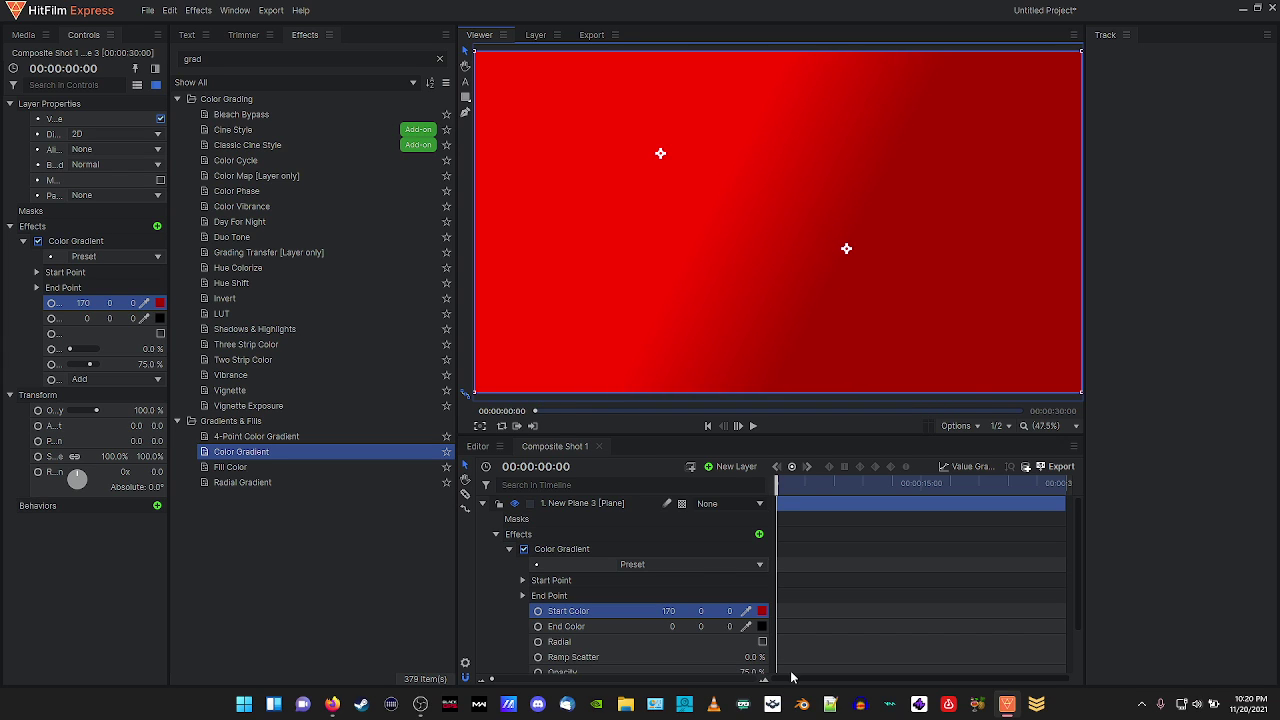
# Set the gradient's start color to black #000000, leaving the end color as it is.
pyautogui.click(762, 626)
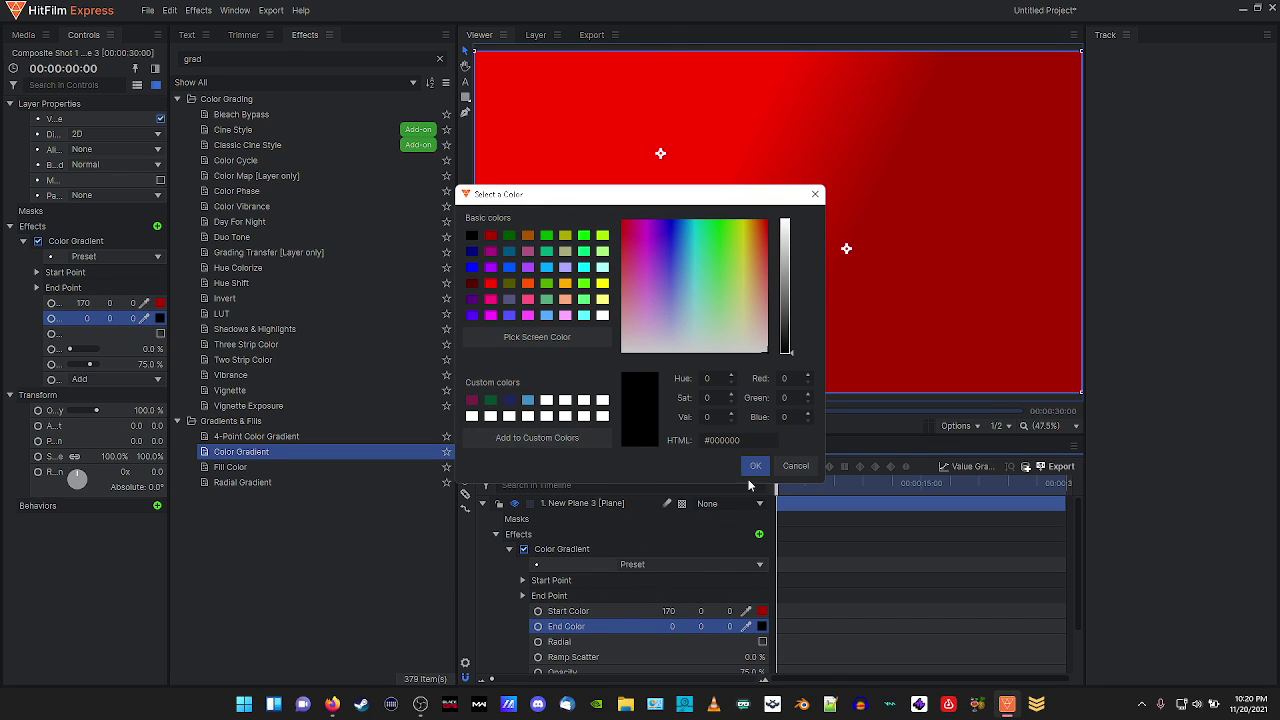
pyautogui.click(796, 466)
pyautogui.click(606, 606)
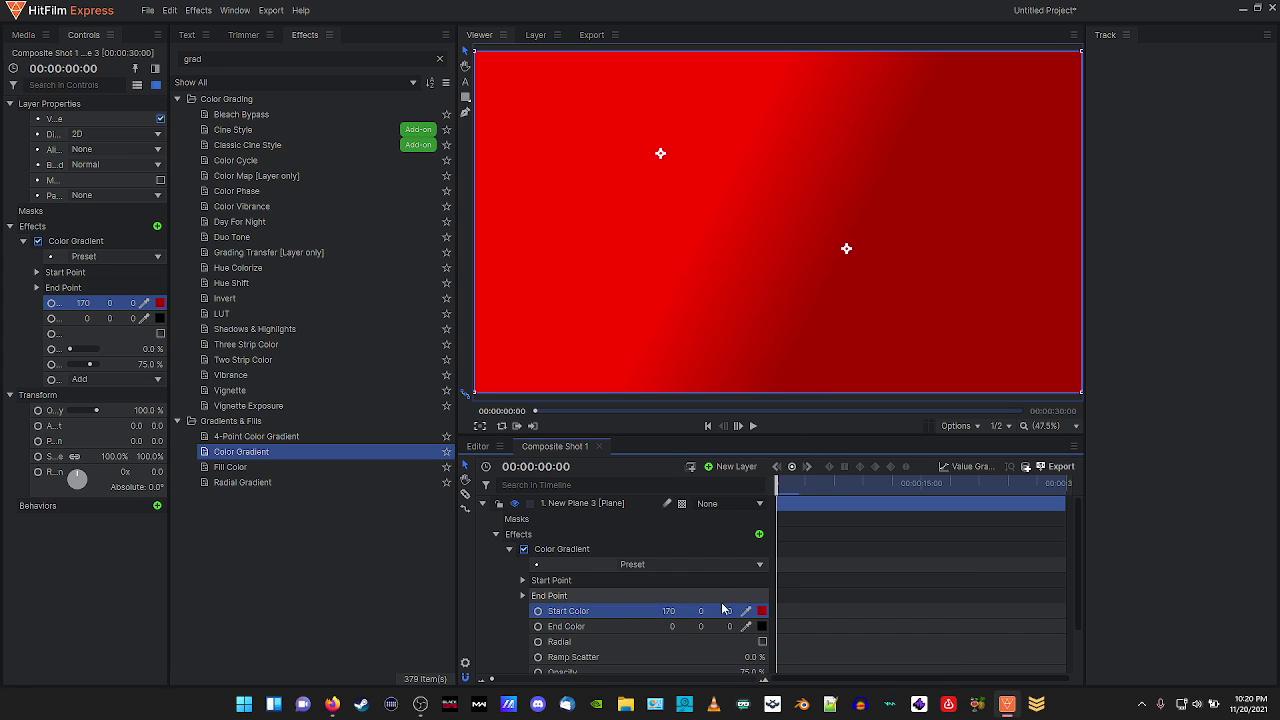
pyautogui.click(762, 610)
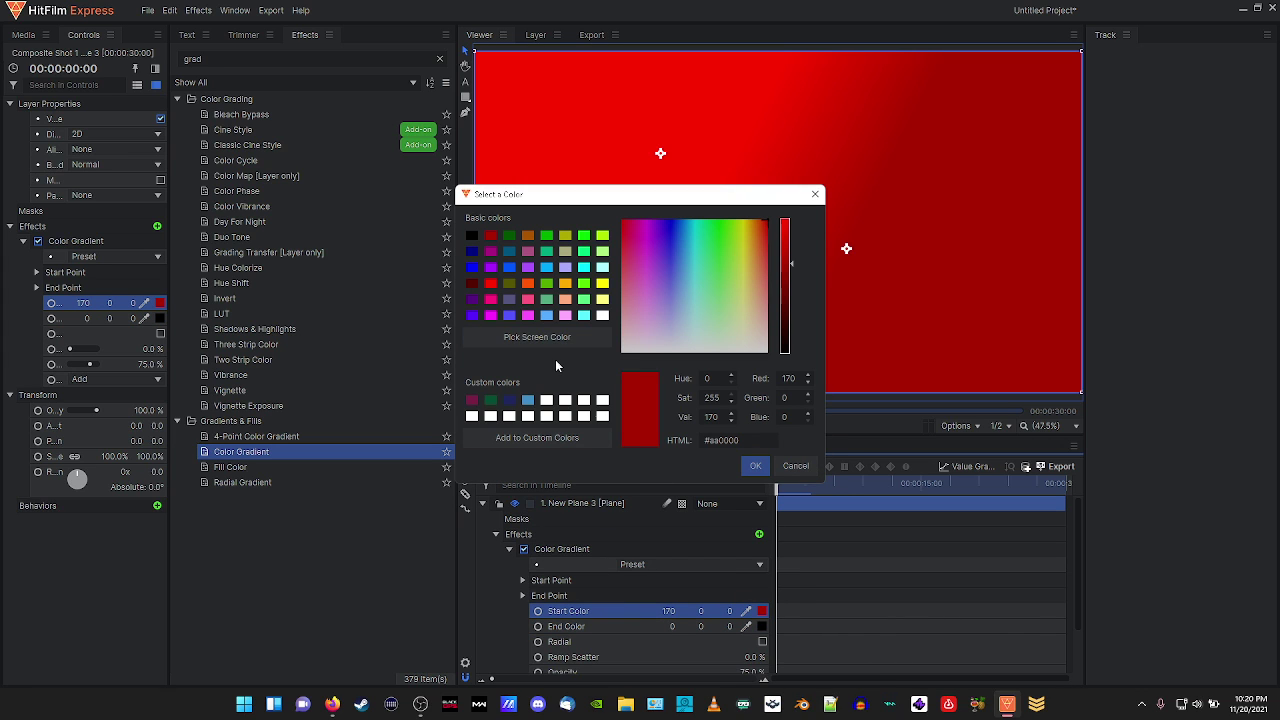
pyautogui.click(472, 236)
pyautogui.click(756, 467)
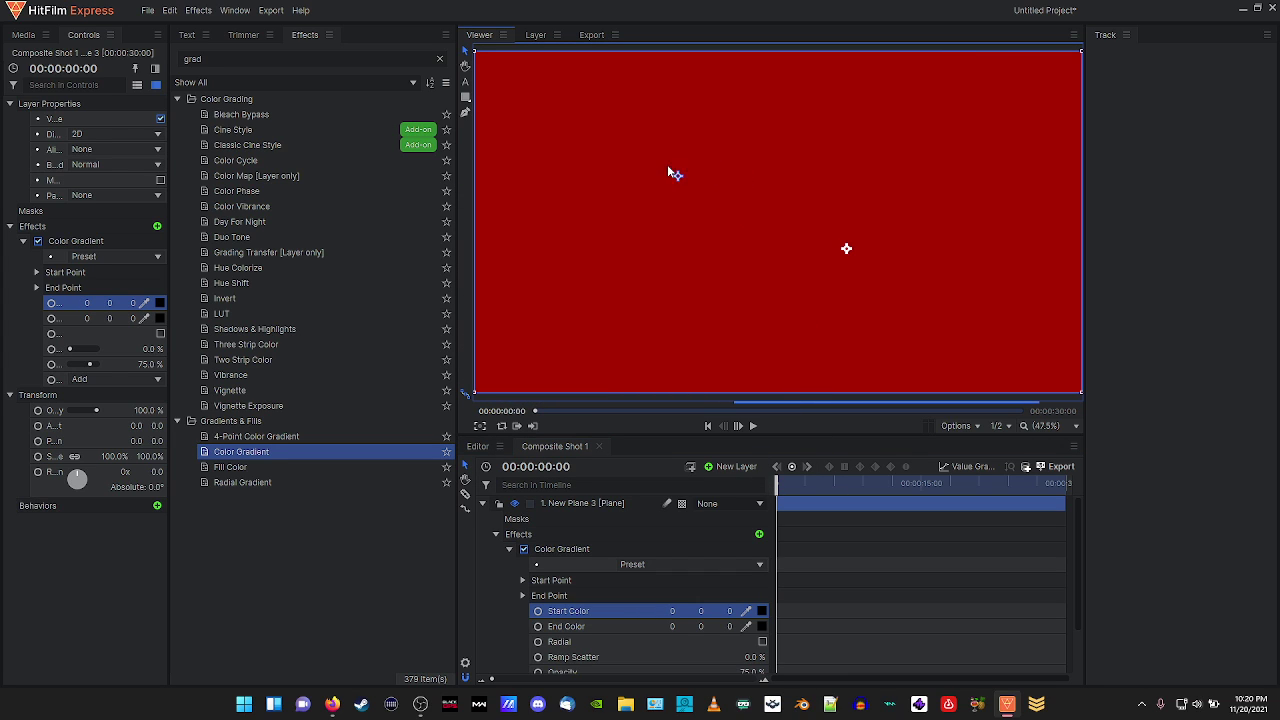
# Nudge the gradient's start point up and its end point inward, and set the start color to #aa0000.
pyautogui.moveTo(668, 172)
pyautogui.mouseDown()
pyautogui.moveTo(866, 258)
pyautogui.moveTo(667, 150)
pyautogui.mouseUp()
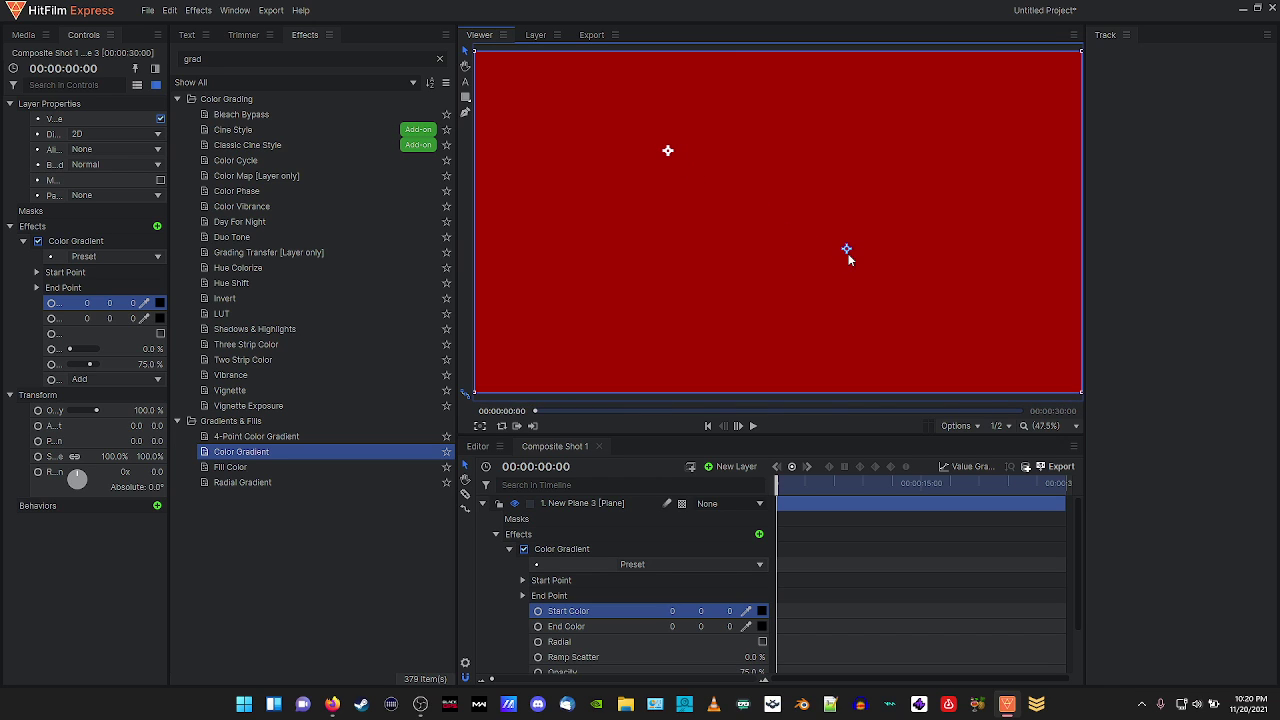
pyautogui.moveTo(848, 255); pyautogui.dragTo(828, 238)
pyautogui.click(762, 610)
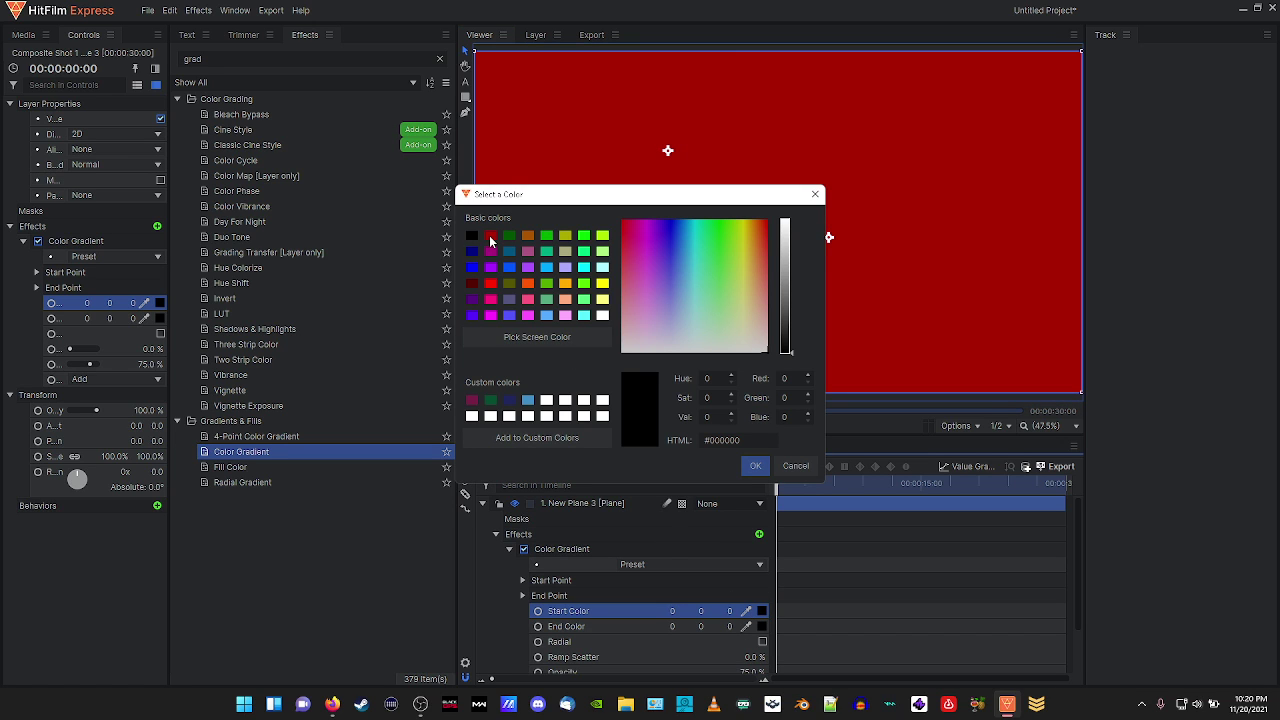
pyautogui.click(490, 237)
pyautogui.click(753, 466)
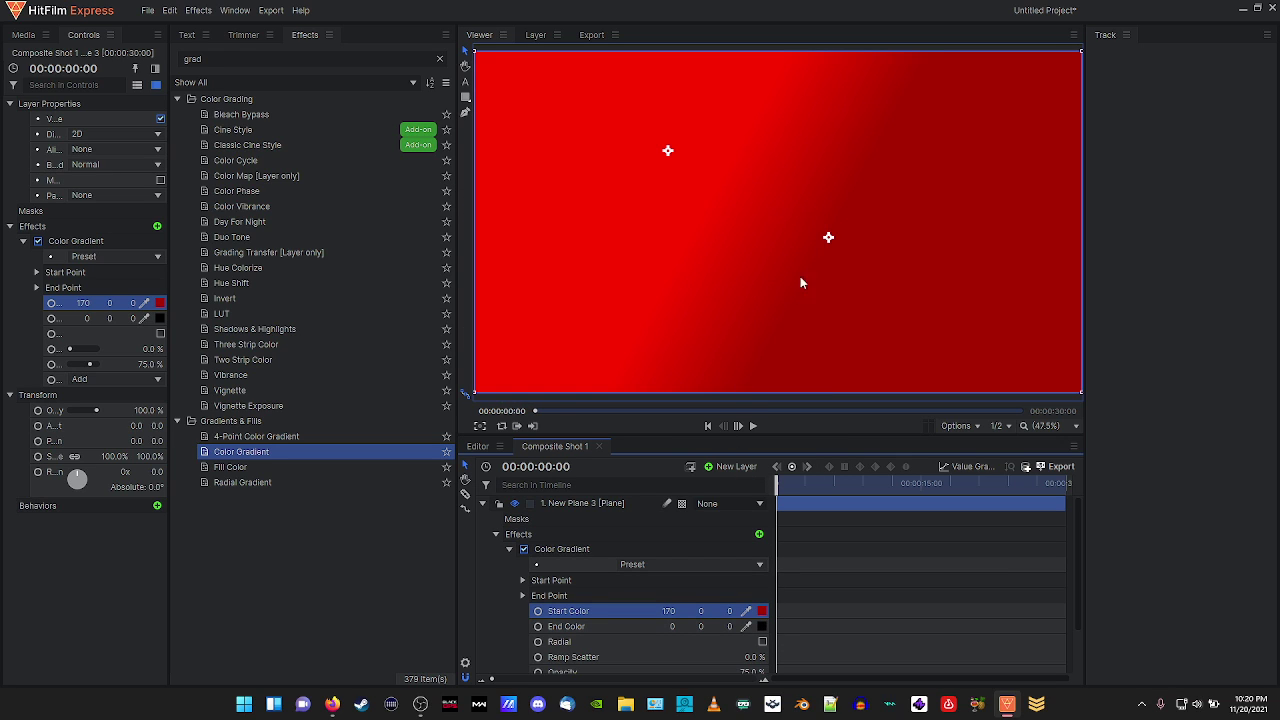
# Move the gradient's end point slightly outward and set the end color to very dark red #550000.
pyautogui.moveTo(827, 236); pyautogui.dragTo(847, 255)
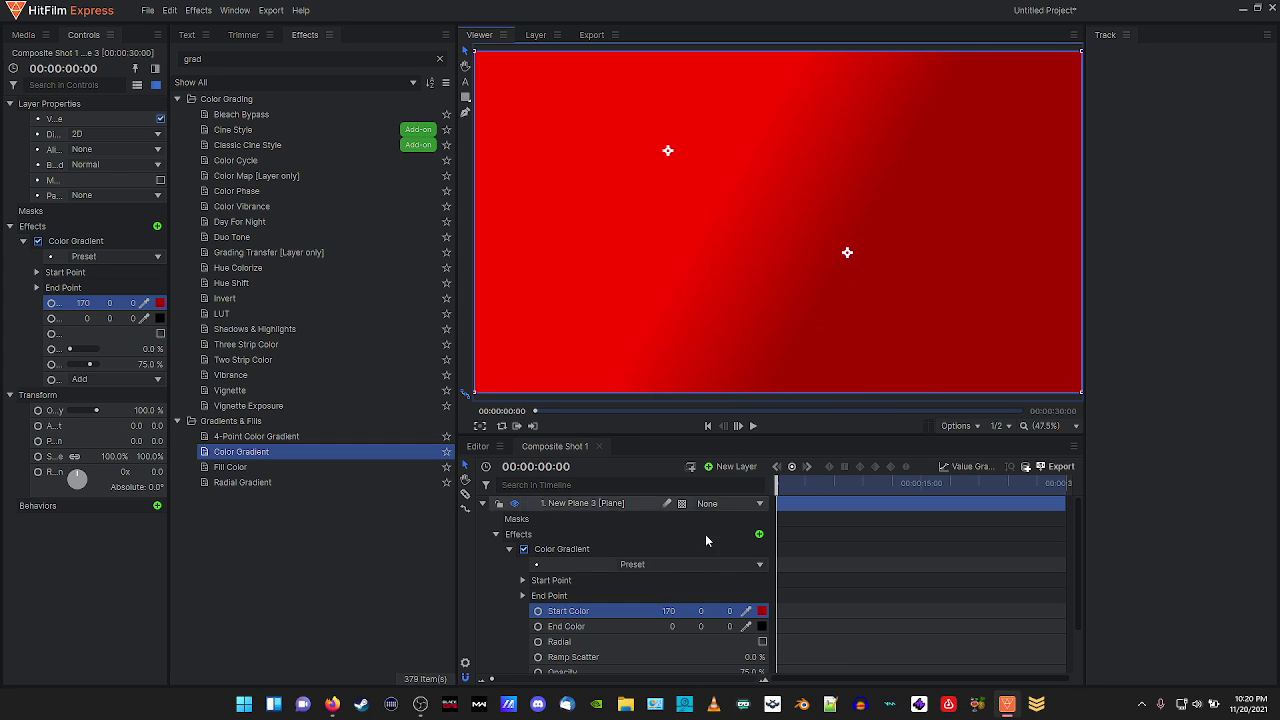
pyautogui.click(762, 626)
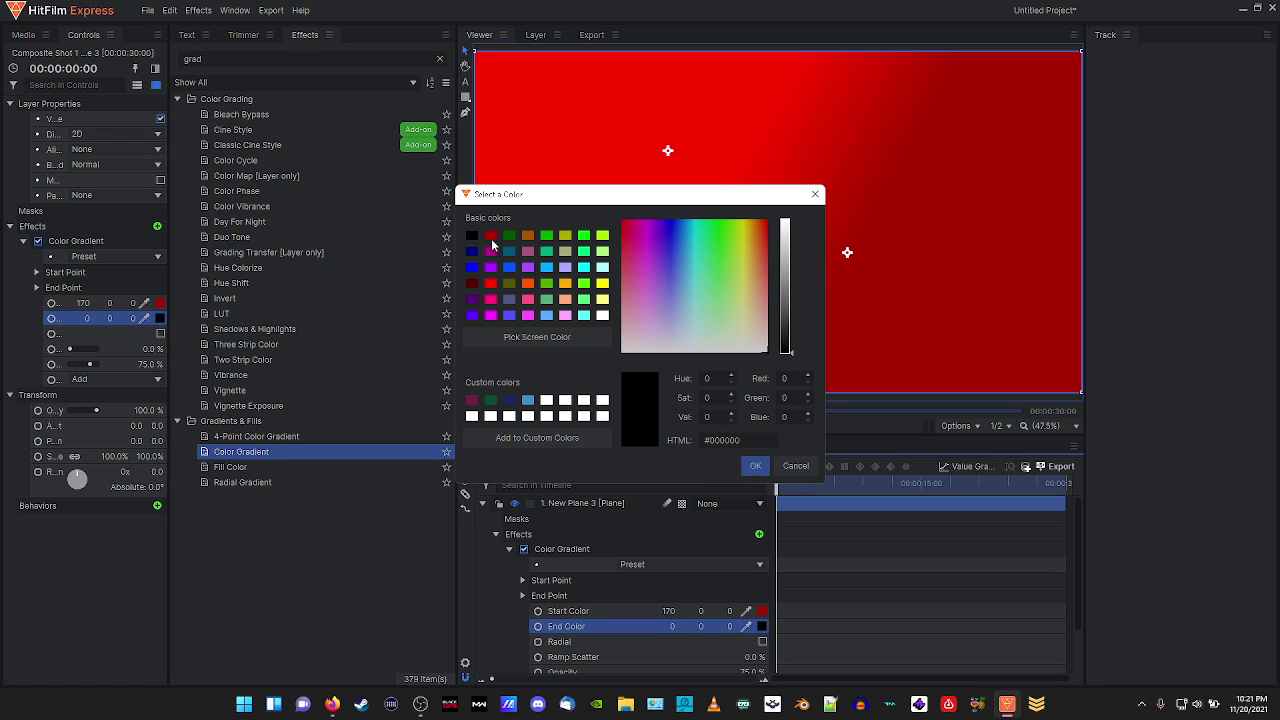
pyautogui.click(471, 286)
pyautogui.click(764, 469)
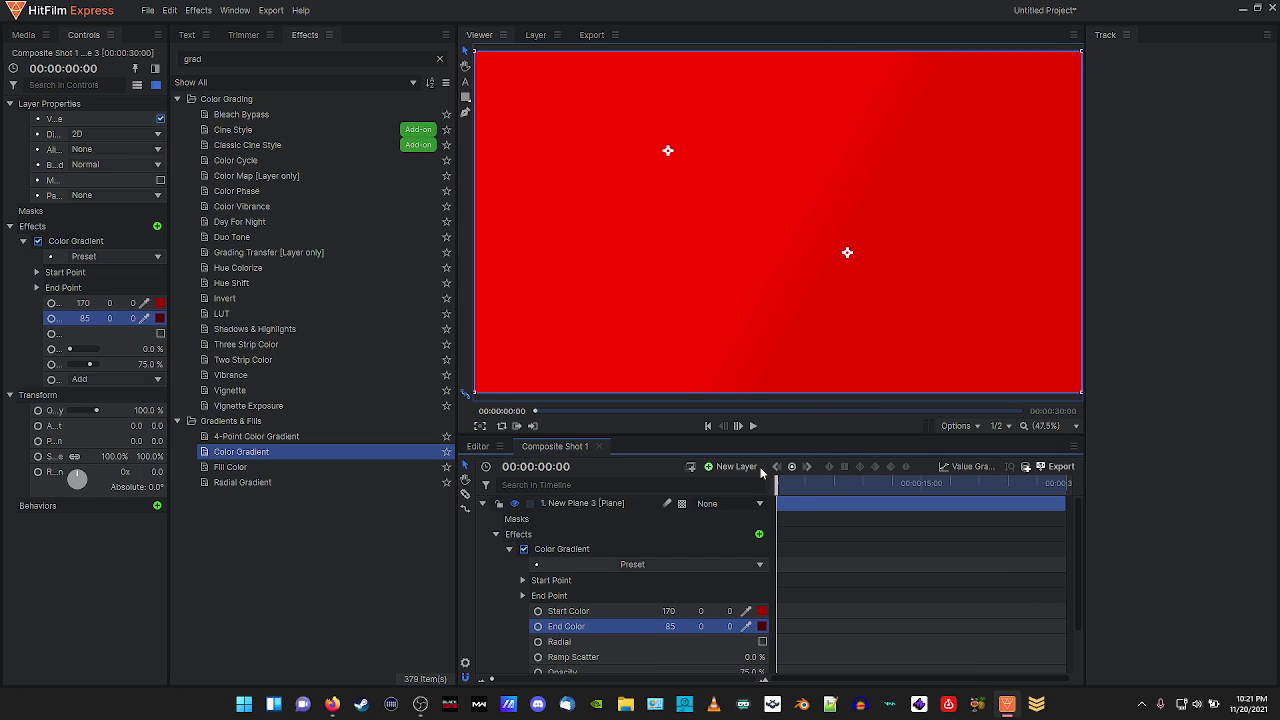
# Set the gradient's end color to black #000000 and shift its end point slightly left.
pyautogui.click(761, 626)
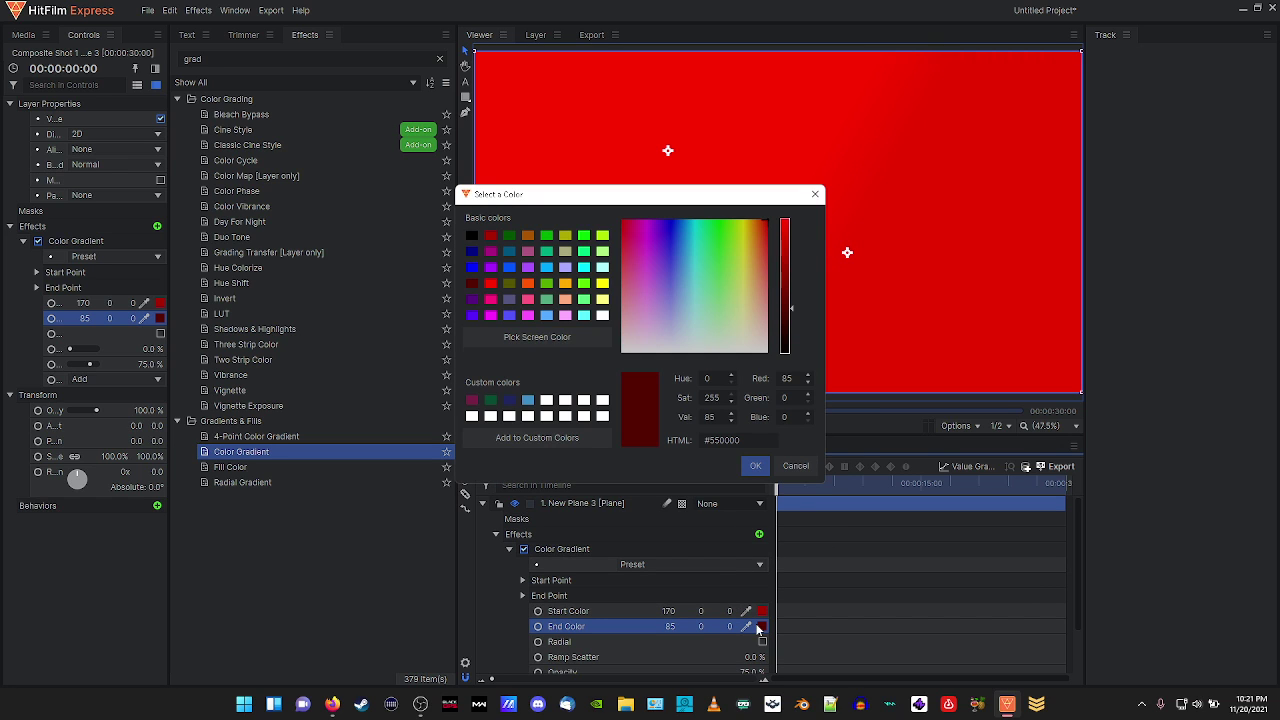
pyautogui.click(473, 237)
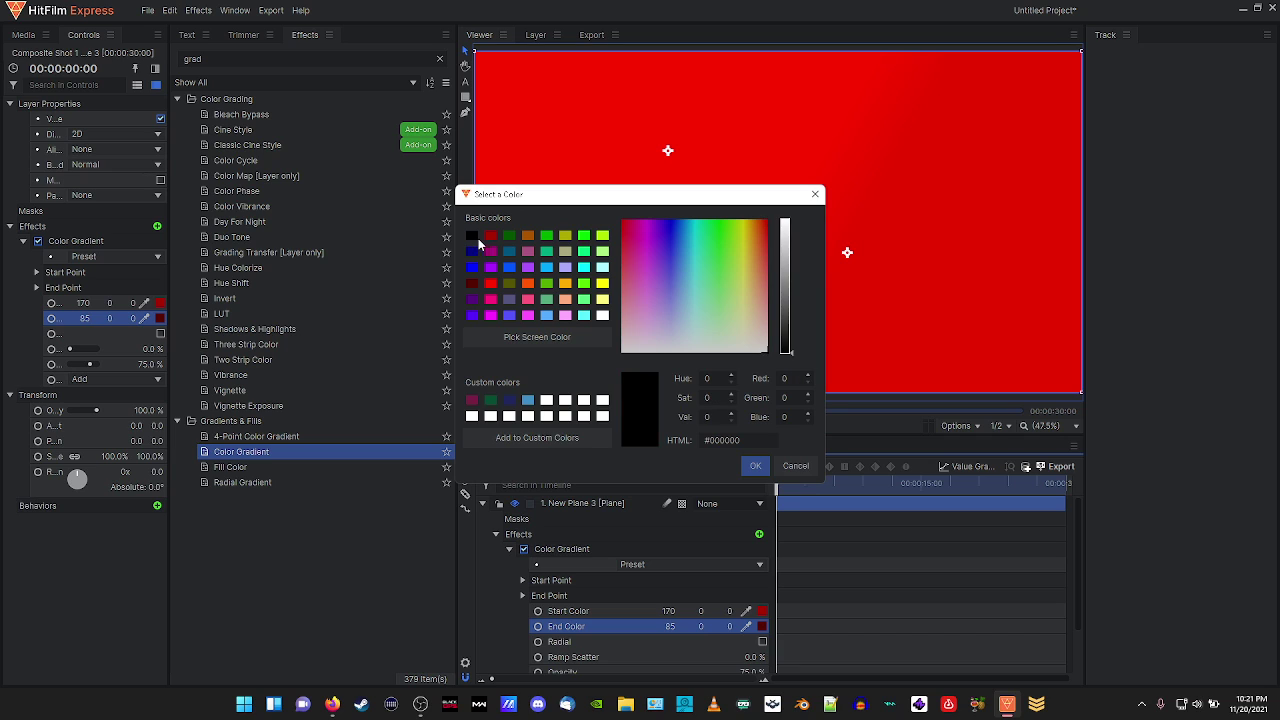
pyautogui.click(754, 469)
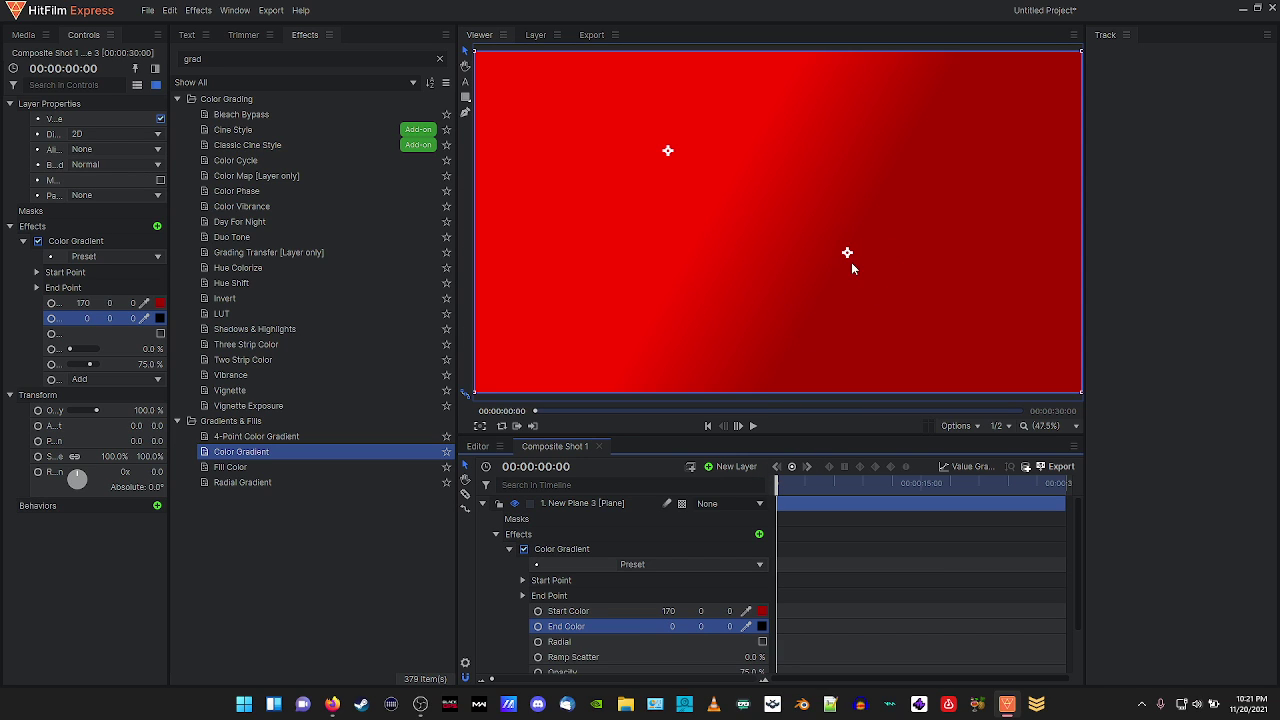
pyautogui.moveTo(847, 253); pyautogui.dragTo(829, 253)
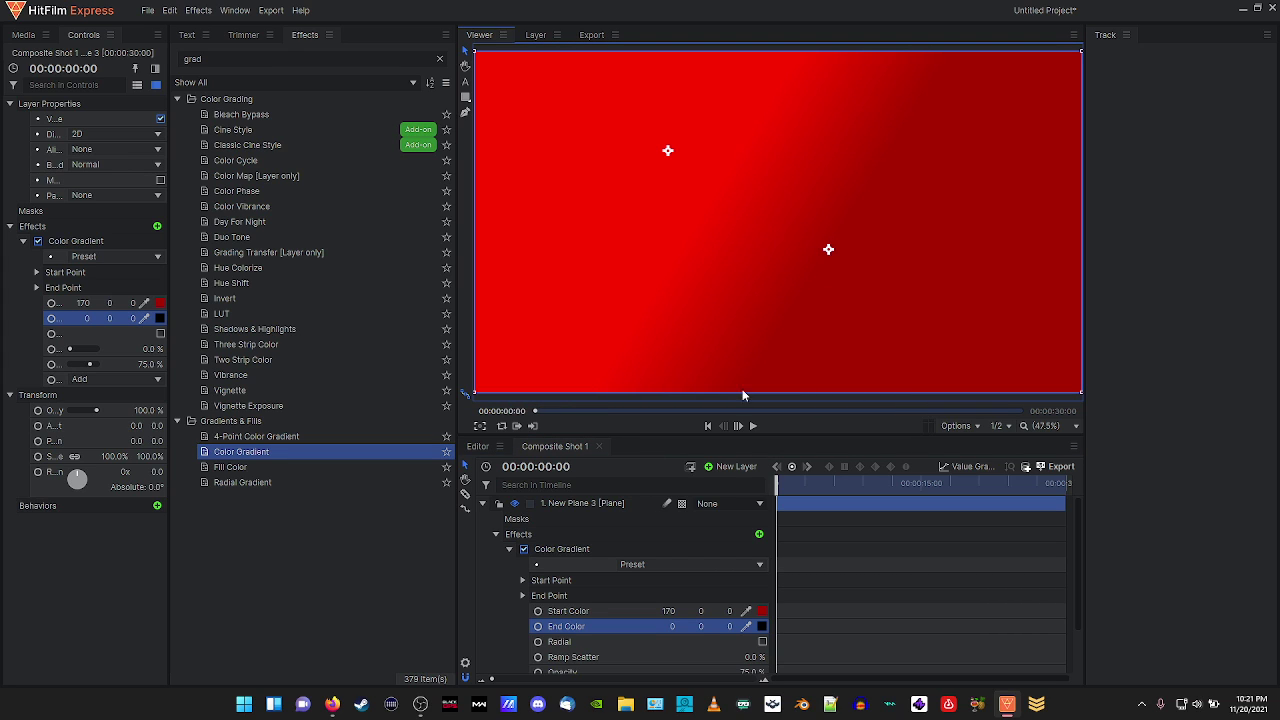
# Try the gradient's Radial option, switch it back off, and set the gradient's opacity to 100%.
pyautogui.scroll(-1, 630, 550)
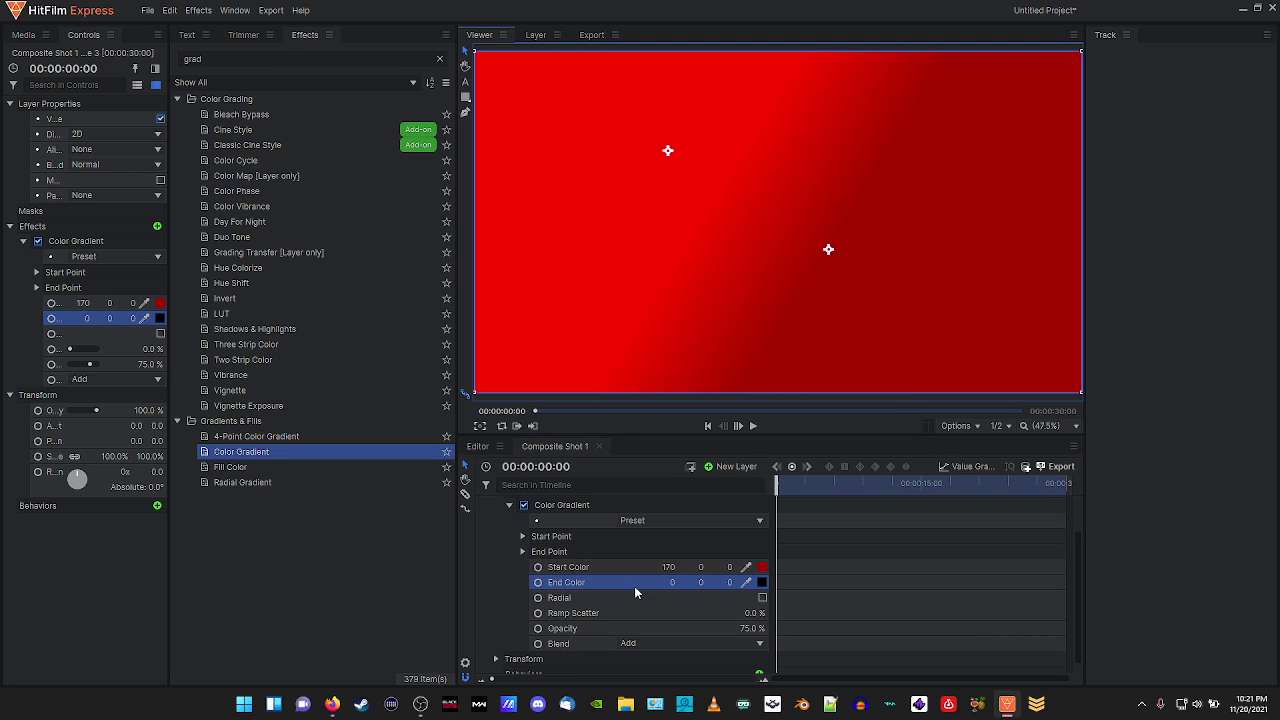
pyautogui.click(762, 598)
pyautogui.click(762, 598)
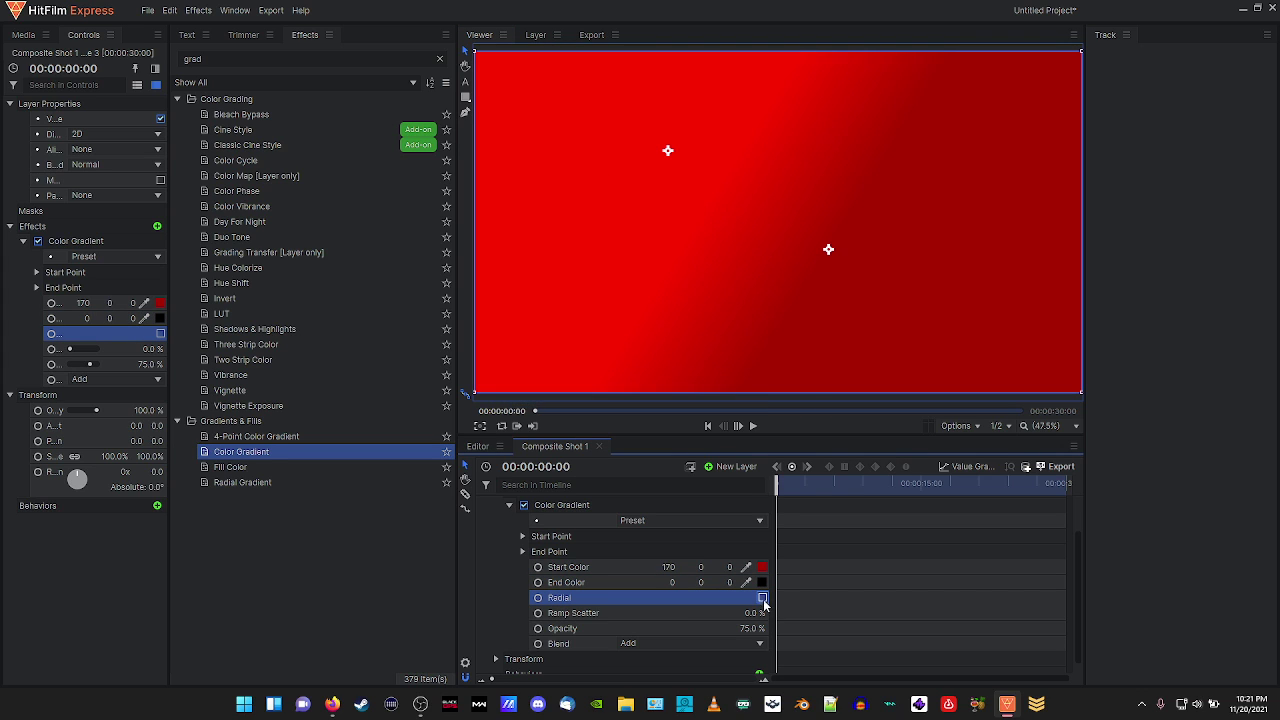
pyautogui.moveTo(733, 613); pyautogui.dragTo(790, 628)
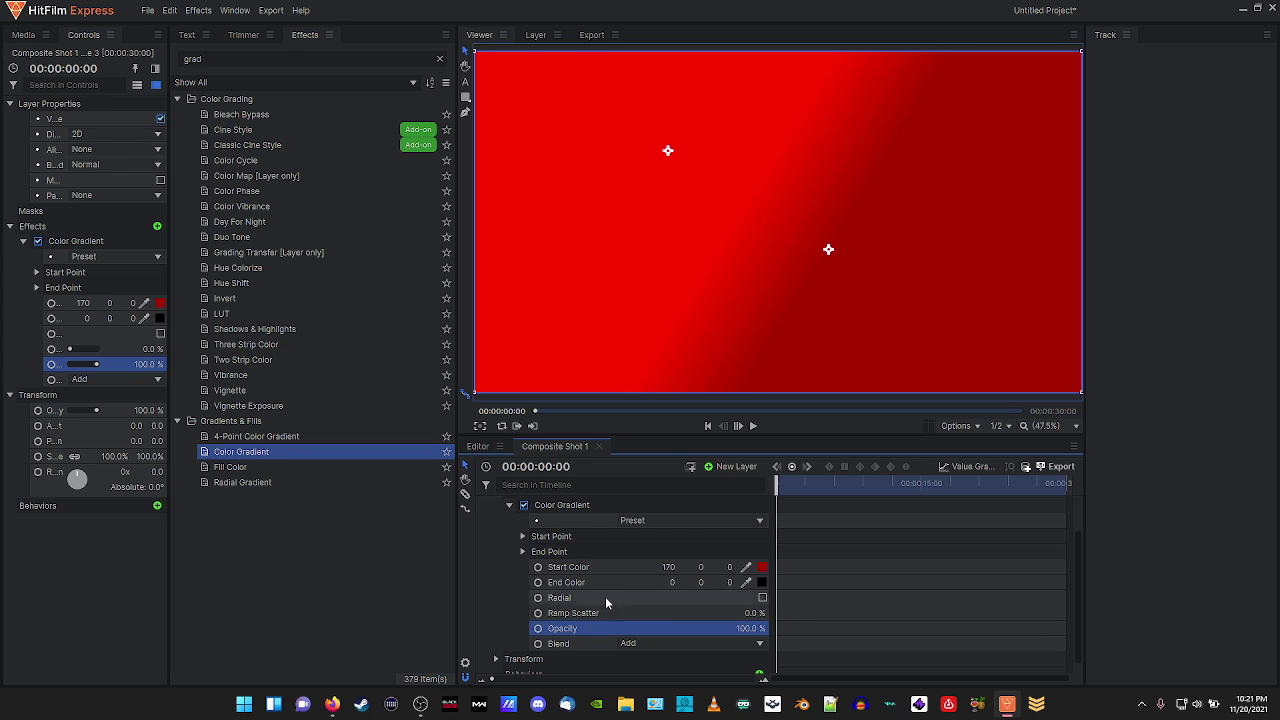
# Move the gradient's end point up and left to the plane's center, nearer the start point, to tighten the transition.
pyautogui.scroll(-1, 608, 622)
pyautogui.scroll(3, 556, 640)
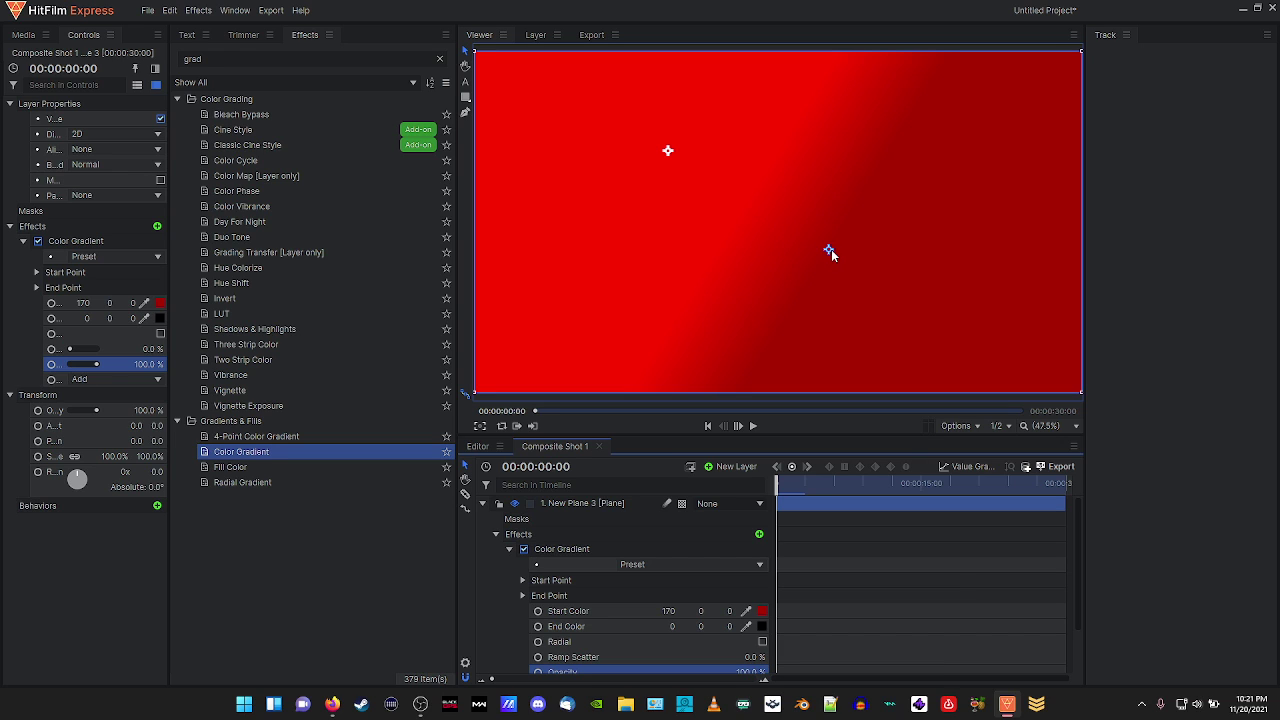
pyautogui.moveTo(829, 251); pyautogui.dragTo(756, 218)
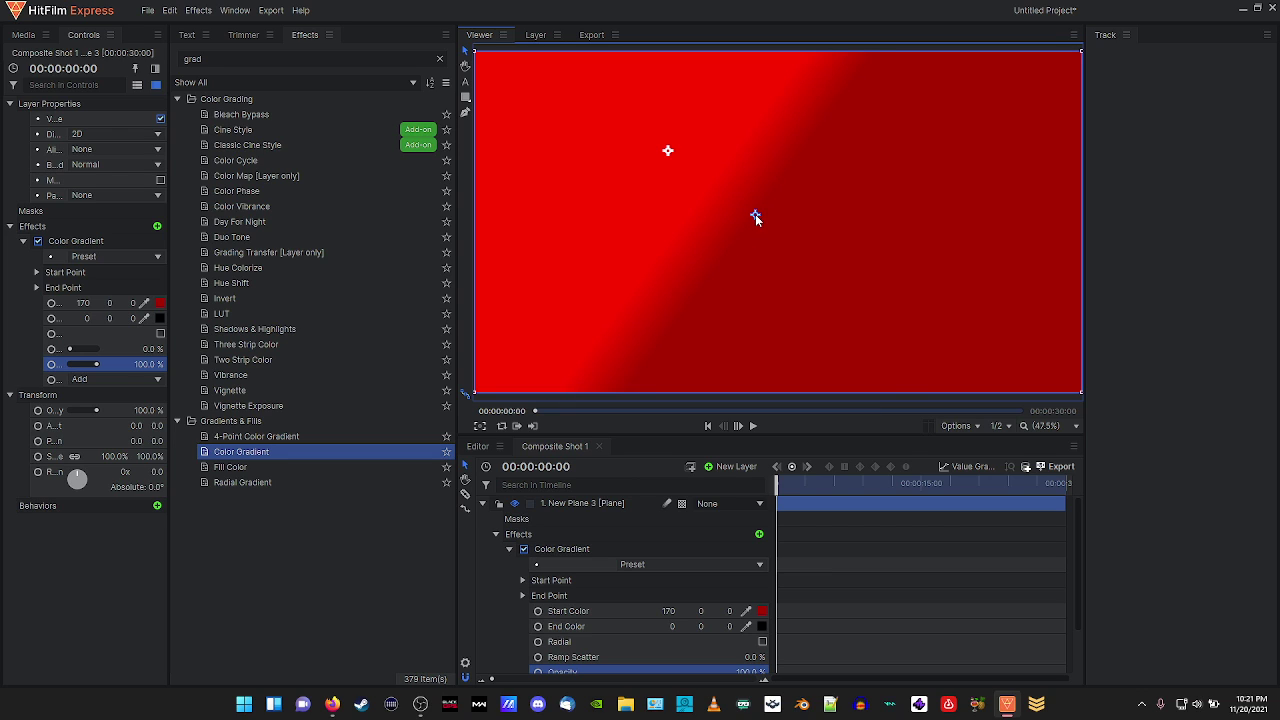
# Nudge the gradient's end point down and right and its start point slightly left to widen the transition.
pyautogui.moveTo(756, 218); pyautogui.dragTo(767, 222)
pyautogui.moveTo(669, 153); pyautogui.dragTo(663, 152)
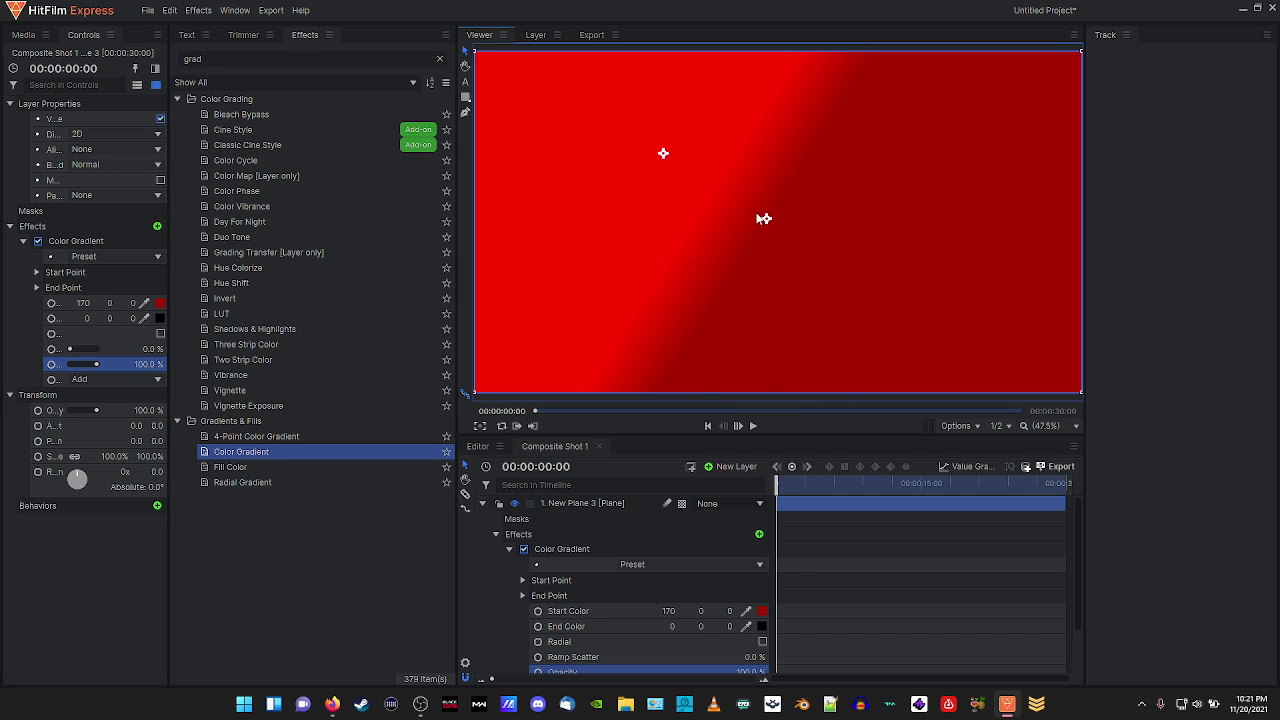
pyautogui.moveTo(763, 218); pyautogui.dragTo(786, 231)
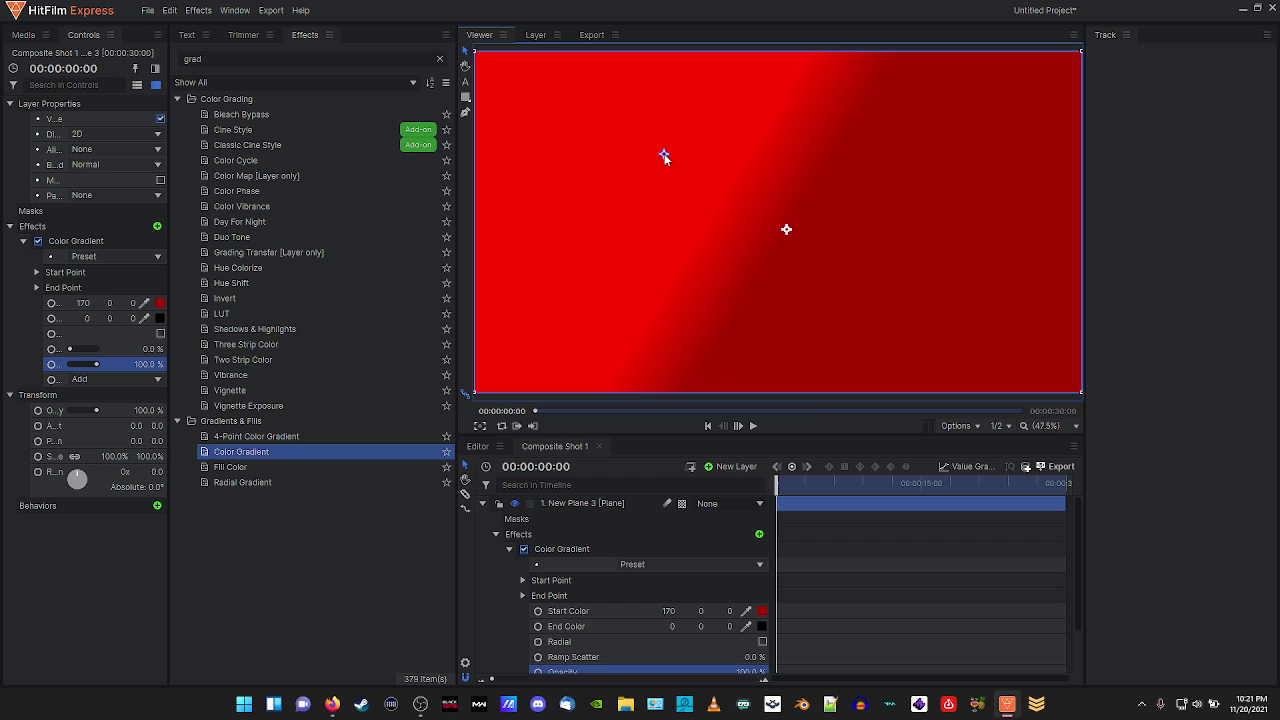
pyautogui.scroll(-2, 590, 600)
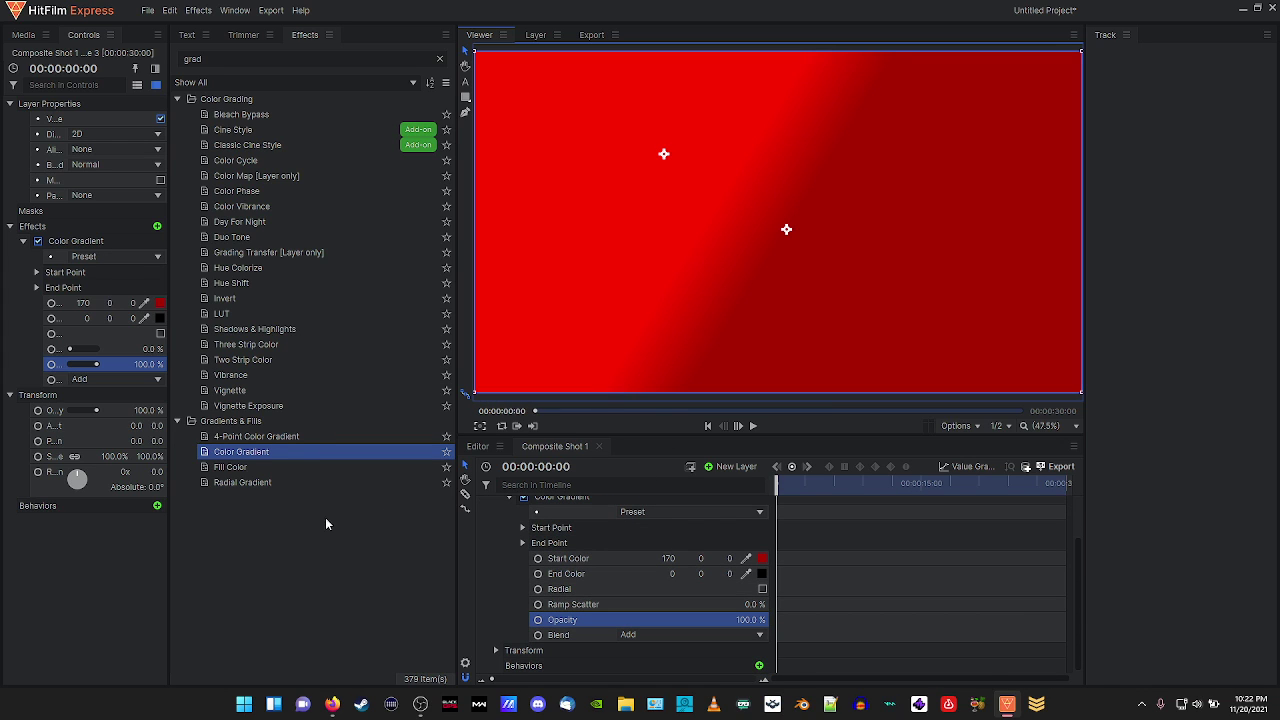
pyautogui.moveTo(786, 231); pyautogui.dragTo(797, 235)
# Set the gradient's blend mode to Multiply and move its end point out toward the plane's lower-right corner.
pyautogui.click(654, 635)
pyautogui.click(634, 546)
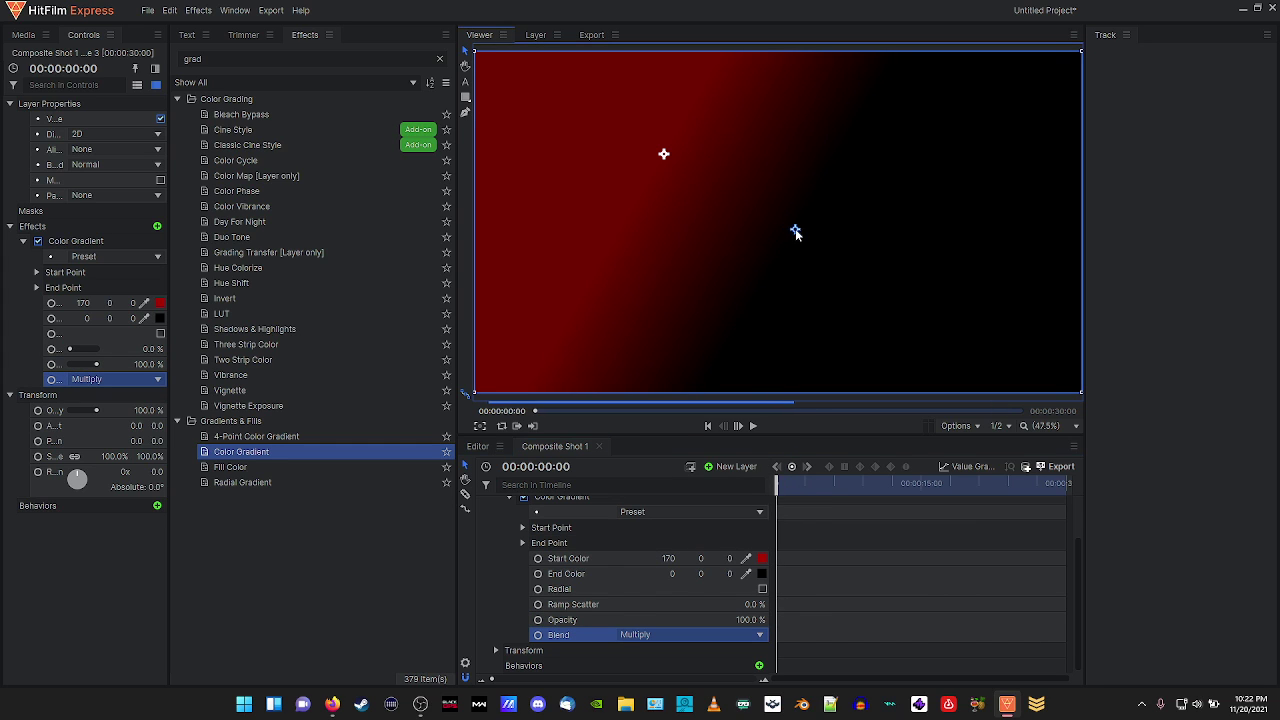
pyautogui.moveTo(797, 233); pyautogui.dragTo(949, 332)
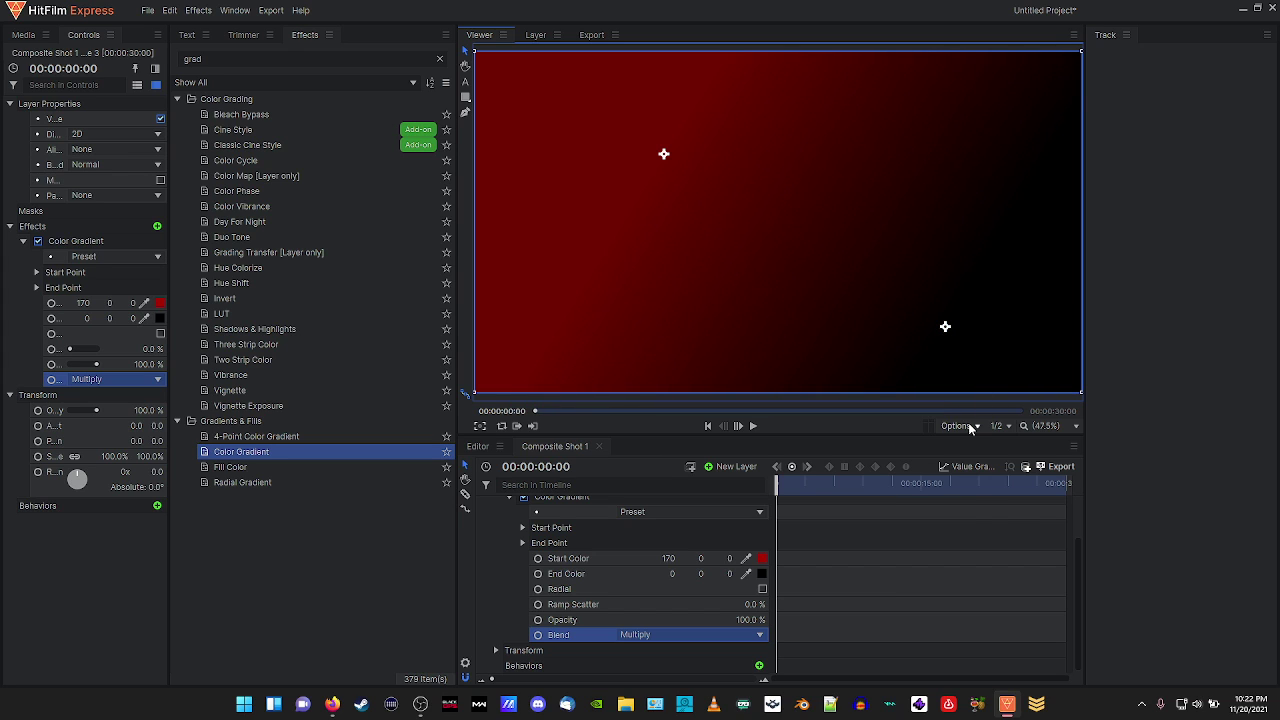
# Switch the viewer to a checkerboard background and pull the gradient's end point slightly back toward the plane's center.
pyautogui.click(970, 427)
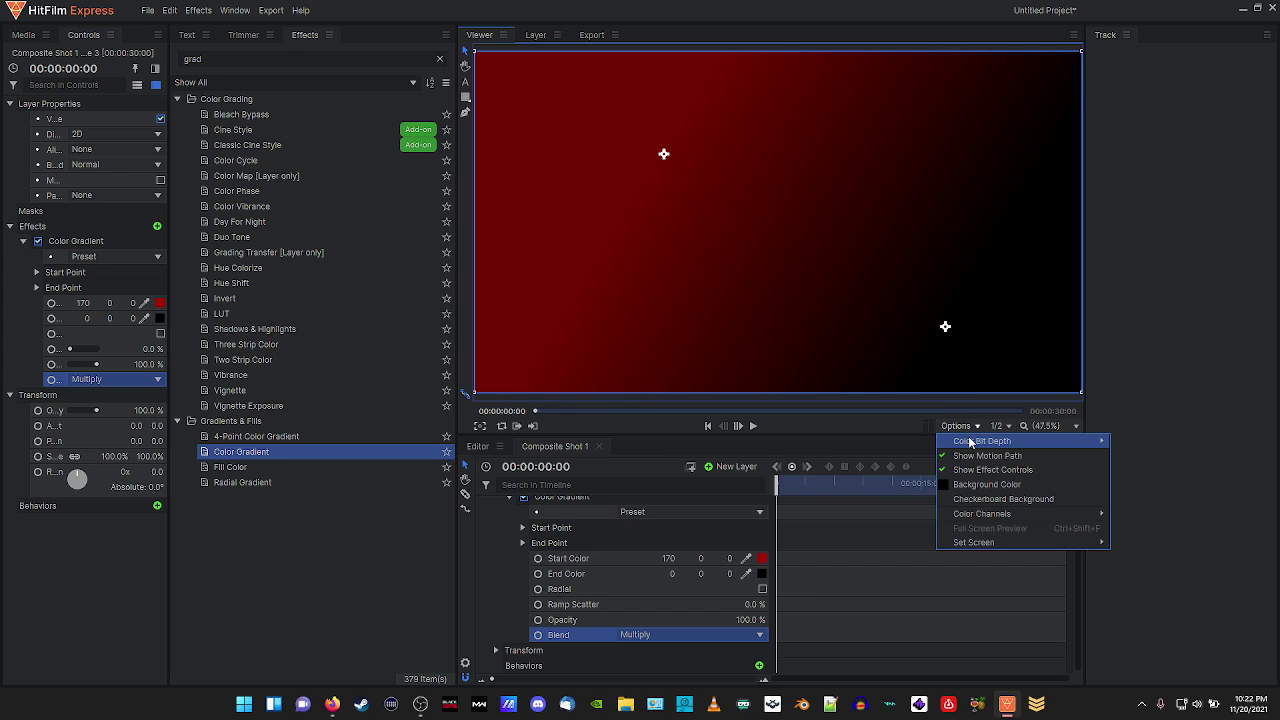
pyautogui.click(962, 497)
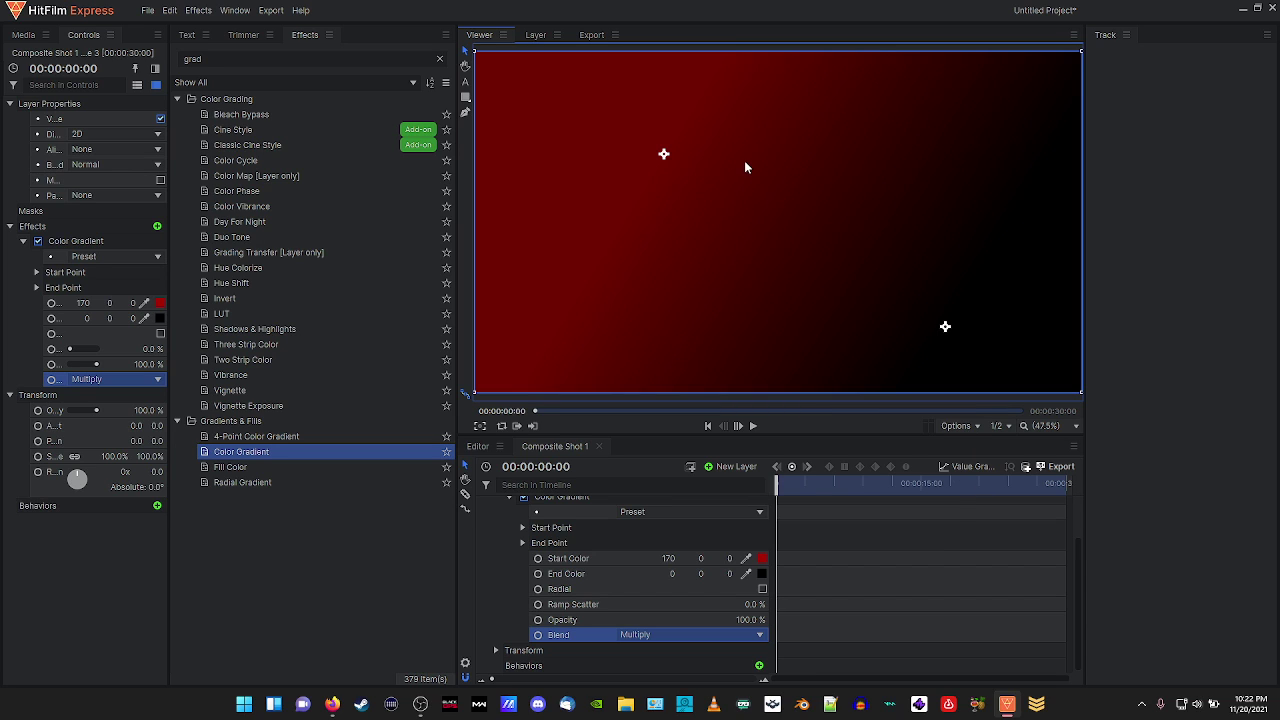
pyautogui.moveTo(944, 328); pyautogui.dragTo(922, 300)
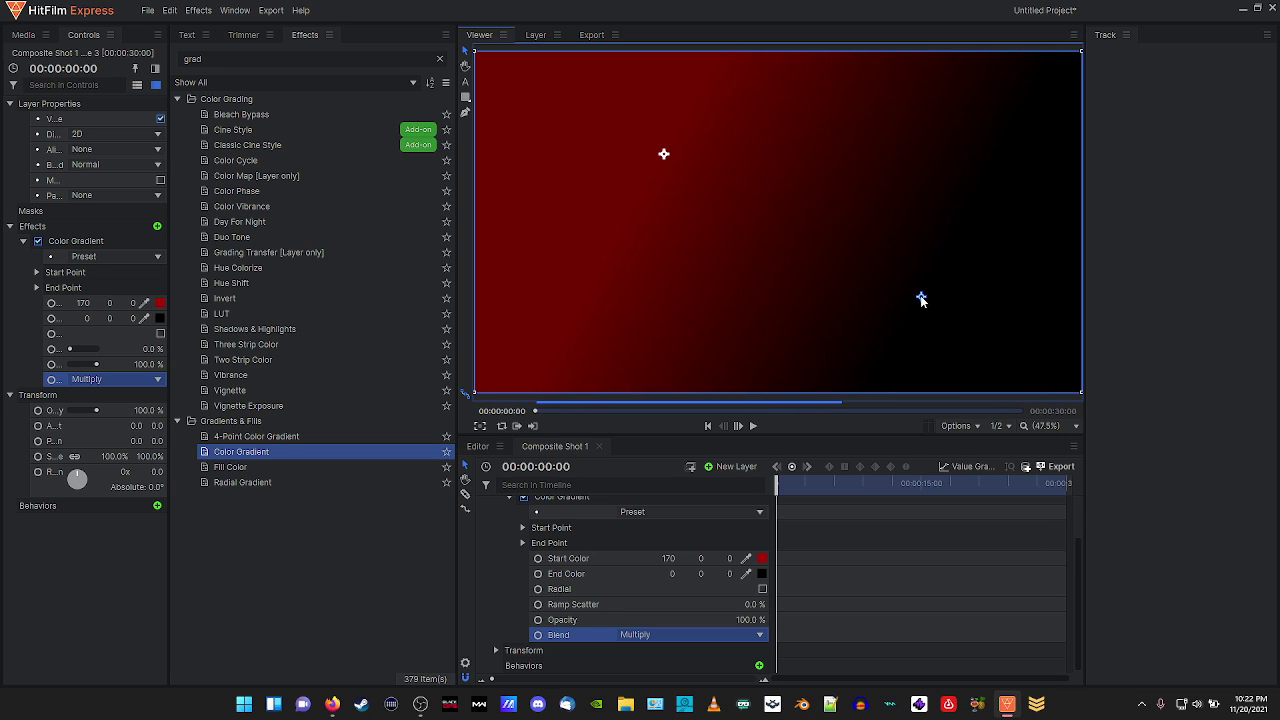
# Try the Softlight, Difference, Color Burn and Darken blend modes on the gradient.
pyautogui.click(700, 635)
pyautogui.click(645, 598)
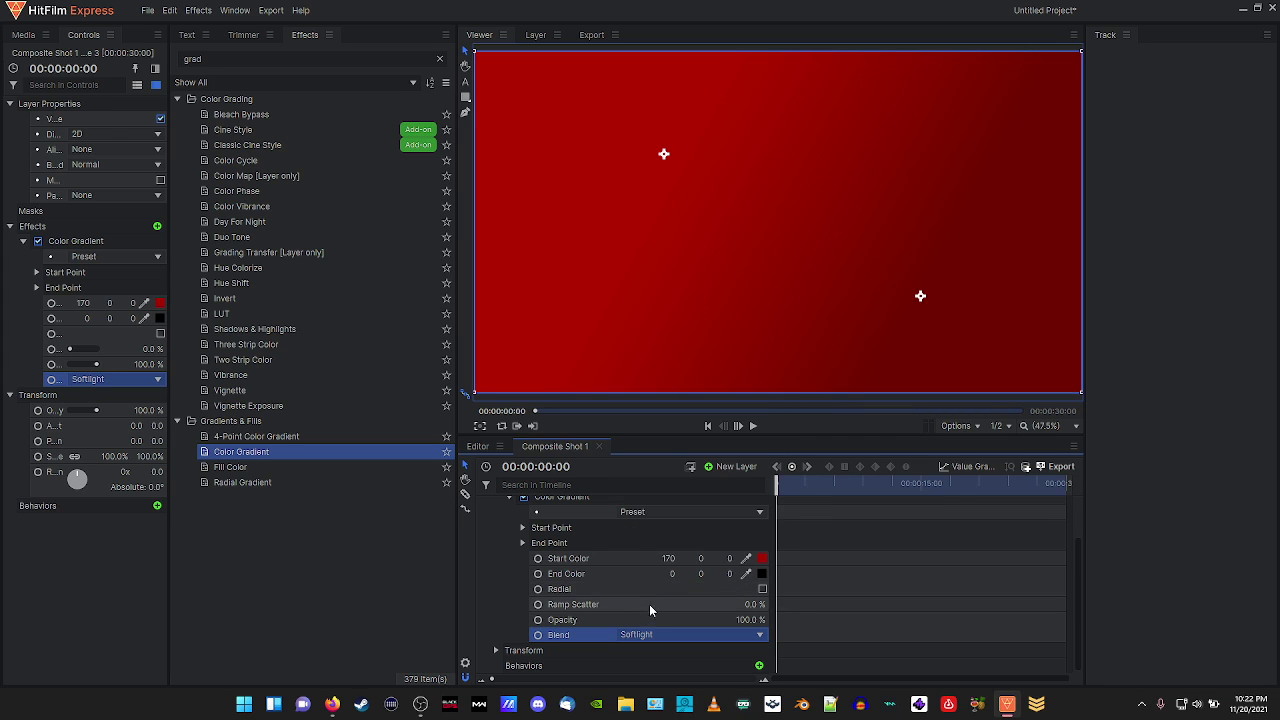
pyautogui.click(660, 635)
pyautogui.click(631, 471)
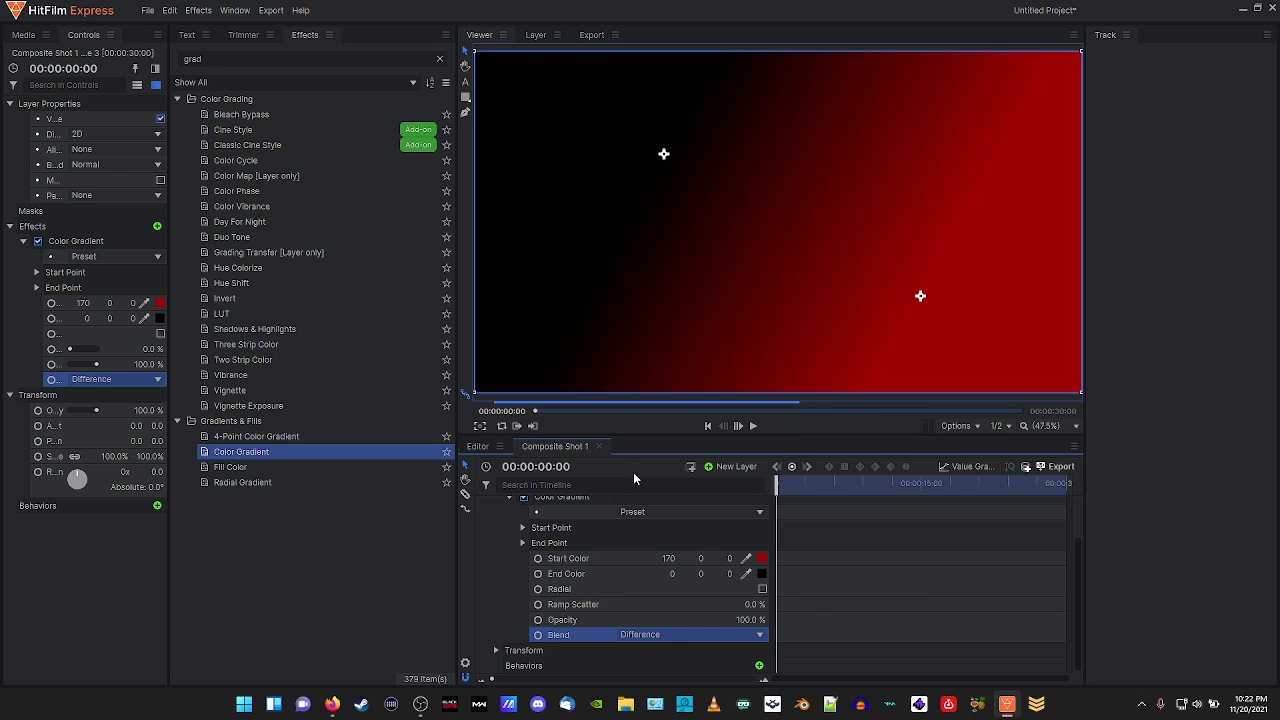
pyautogui.click(652, 636)
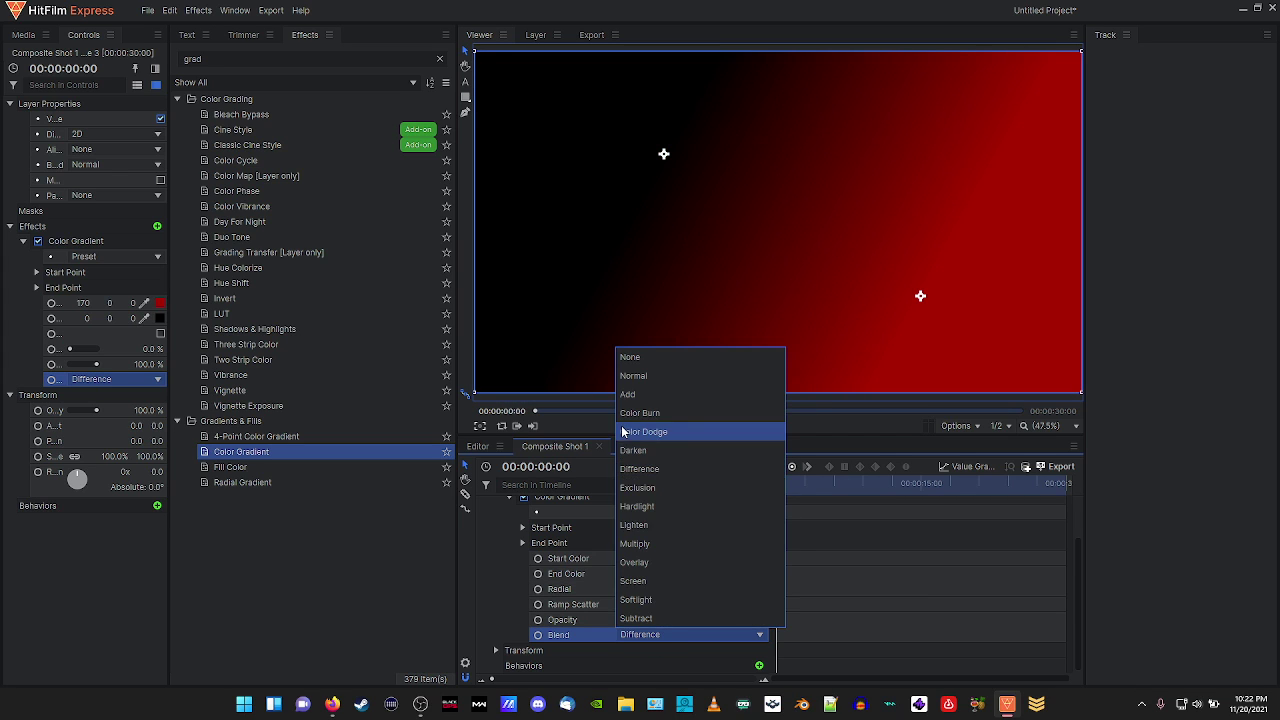
pyautogui.click(634, 411)
pyautogui.click(669, 633)
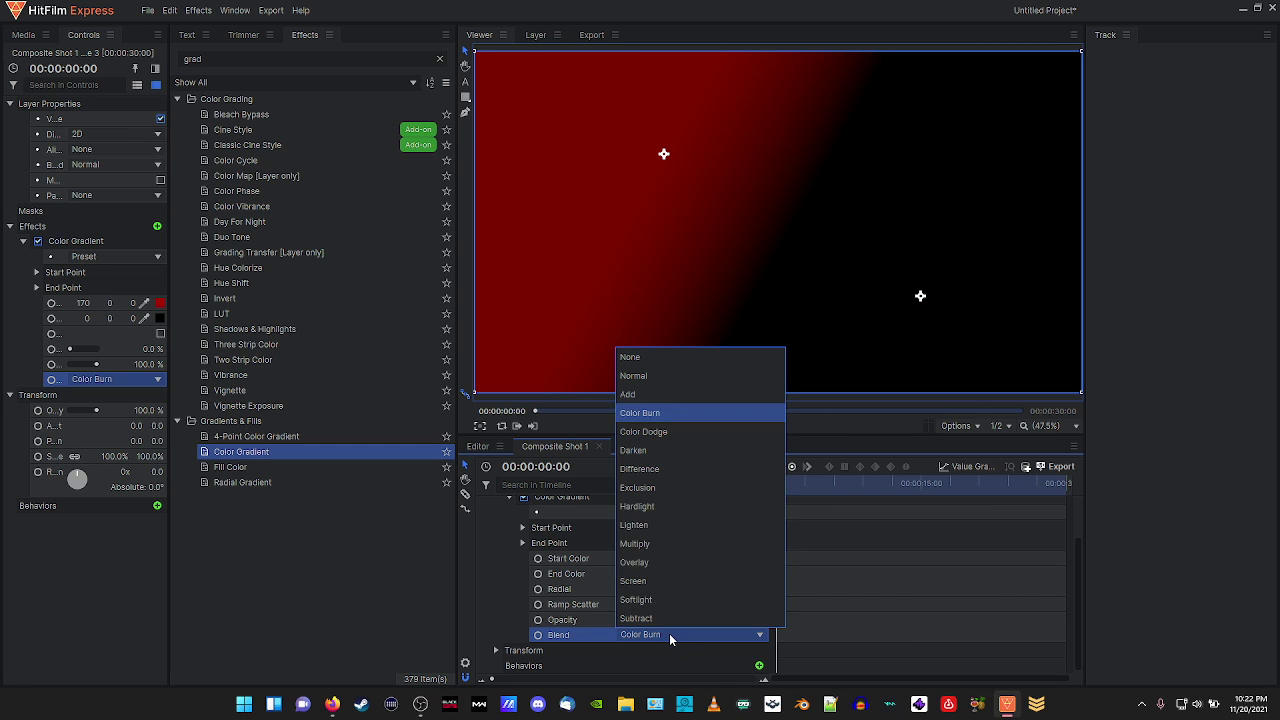
pyautogui.click(635, 455)
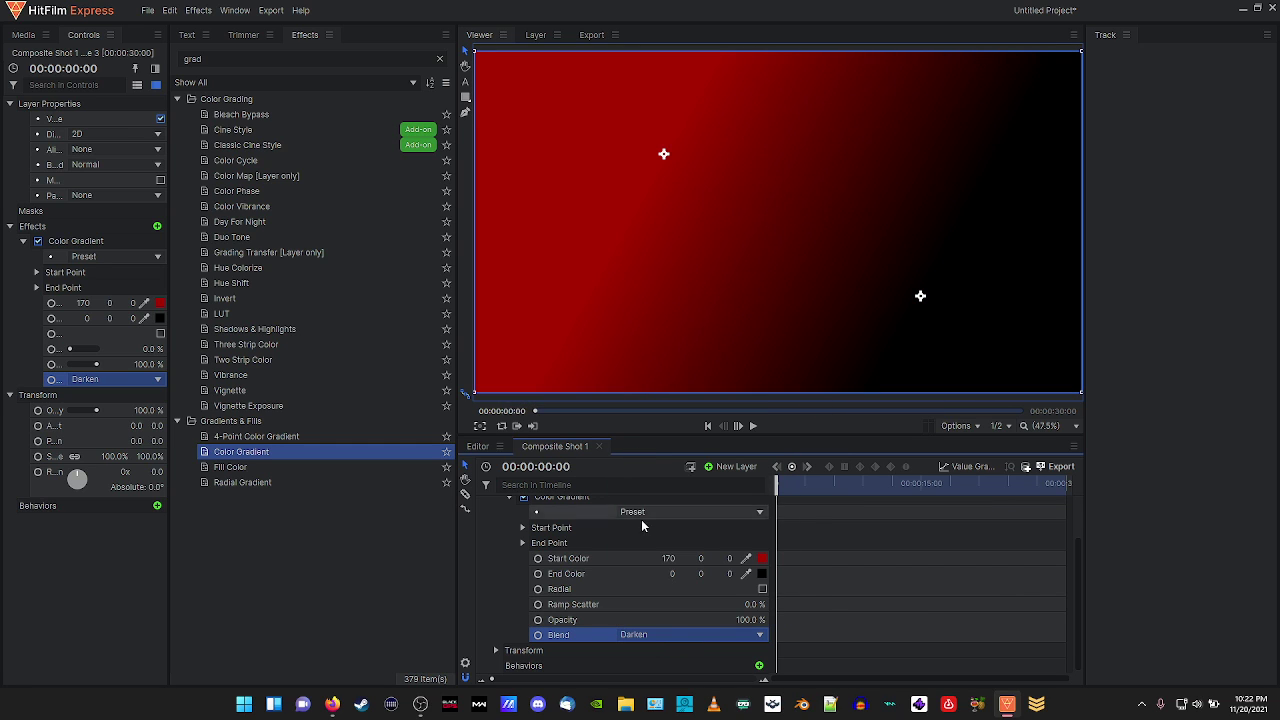
# Compare the Lighten, Darken, Screen and Hardlight blend modes on the gradient, then return it to Multiply.
pyautogui.click(664, 636)
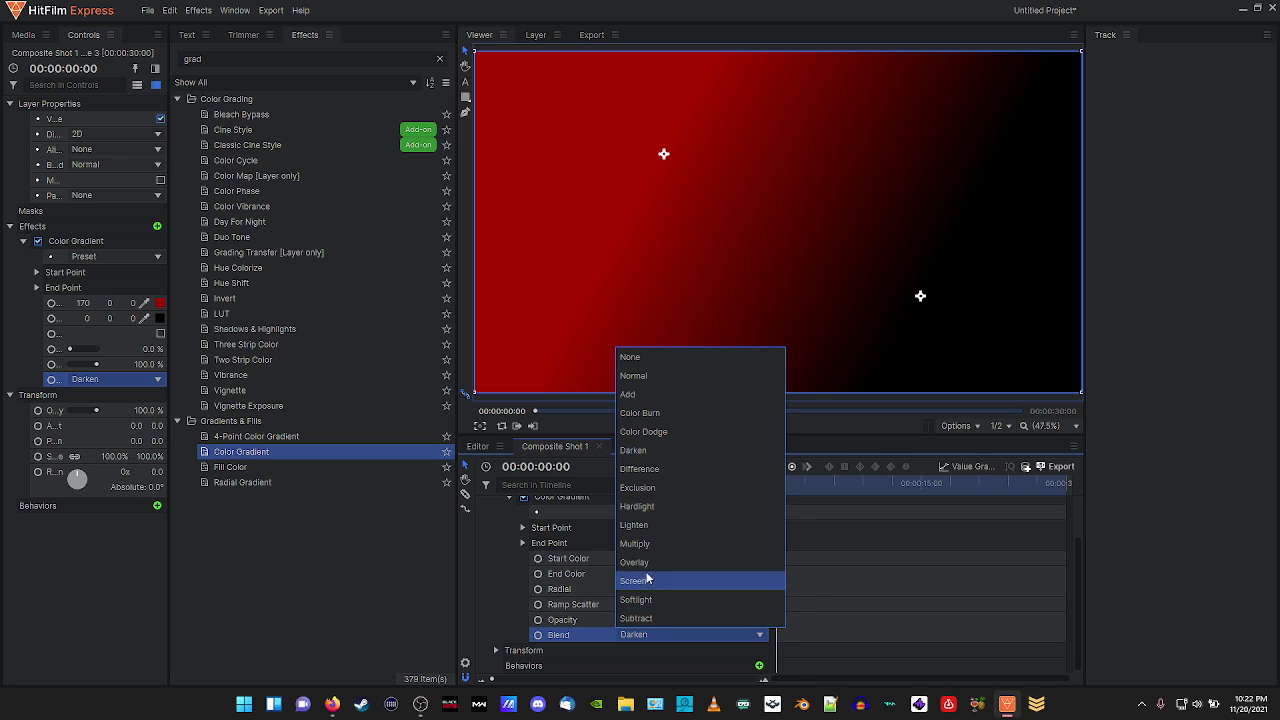
pyautogui.click(636, 525)
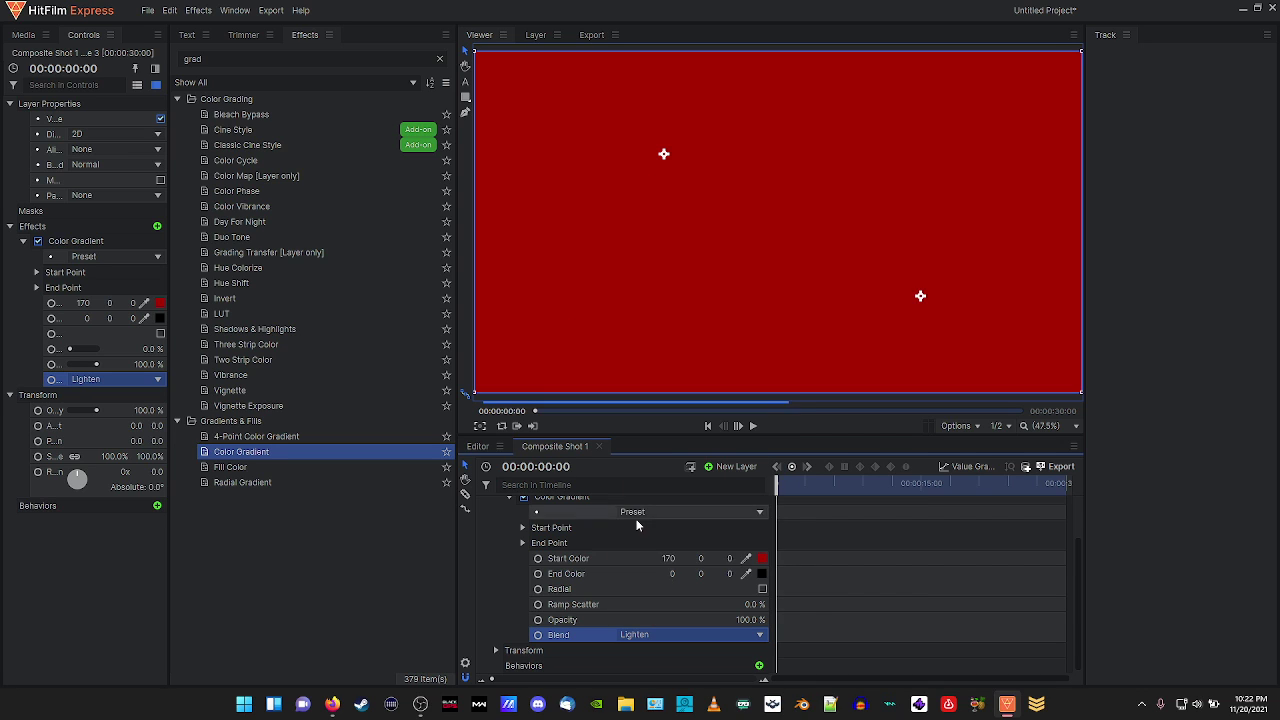
pyautogui.click(674, 637)
pyautogui.click(647, 455)
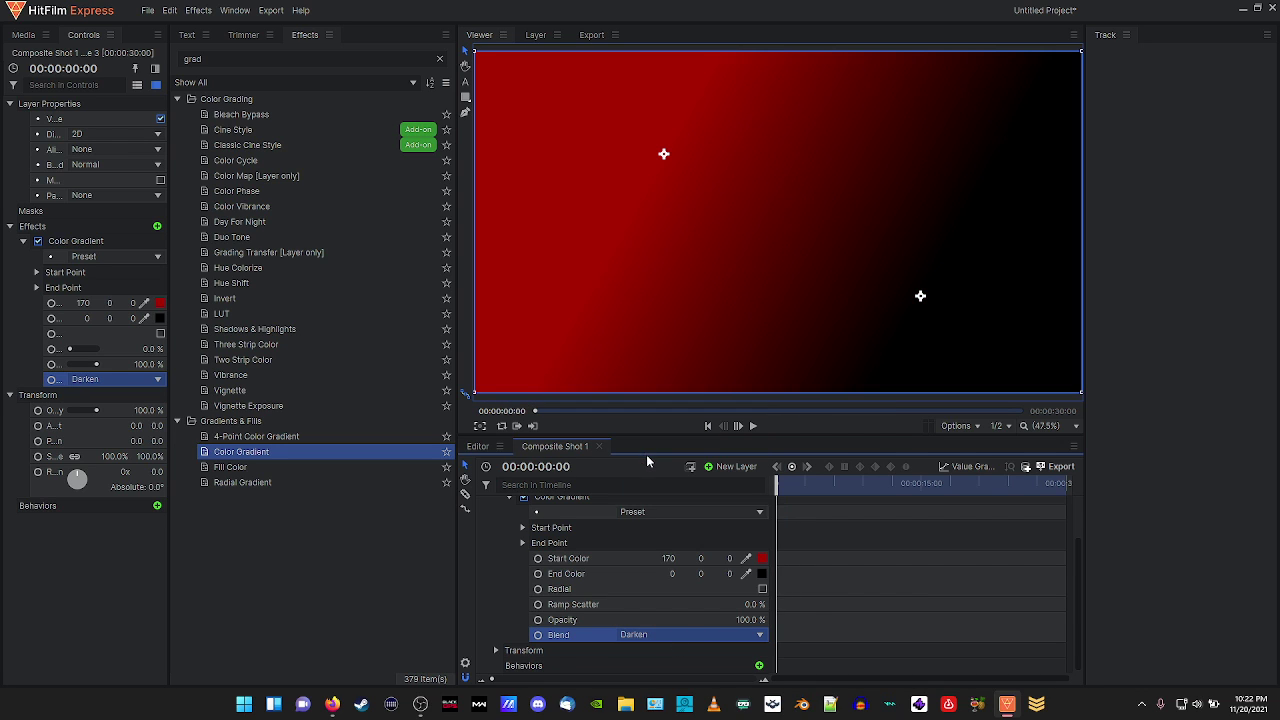
pyautogui.click(668, 631)
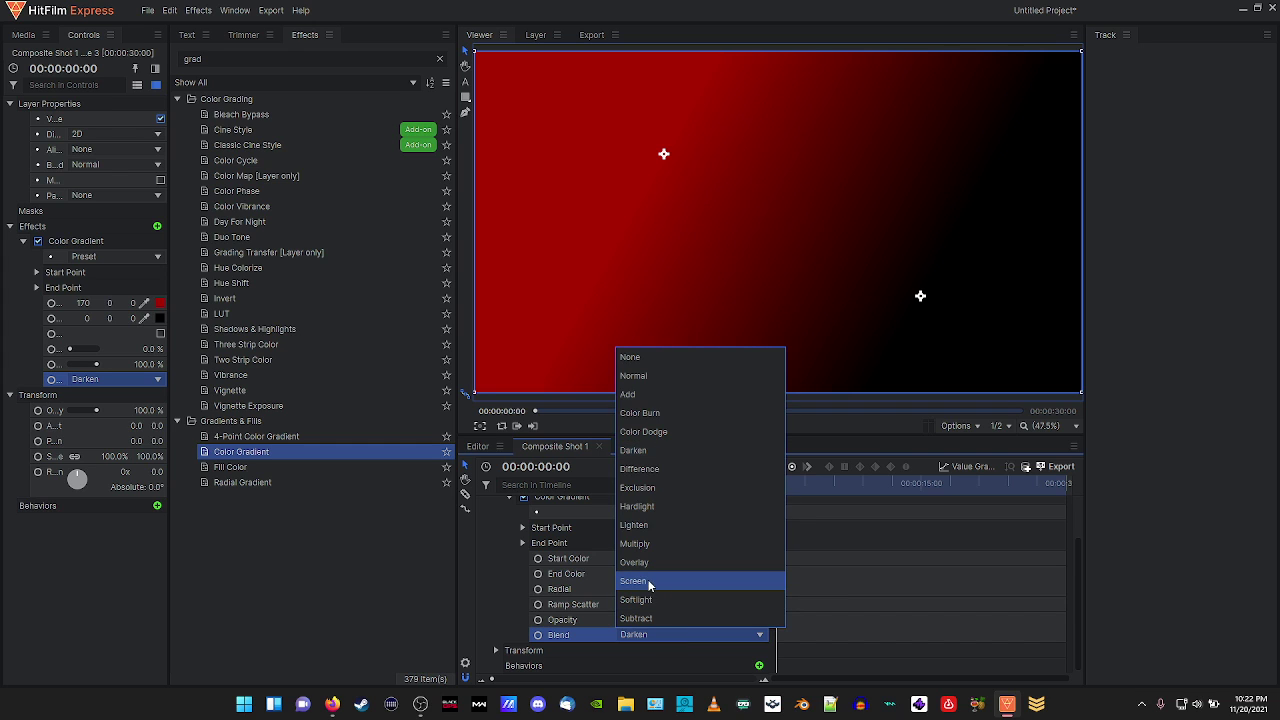
pyautogui.click(640, 581)
pyautogui.click(650, 630)
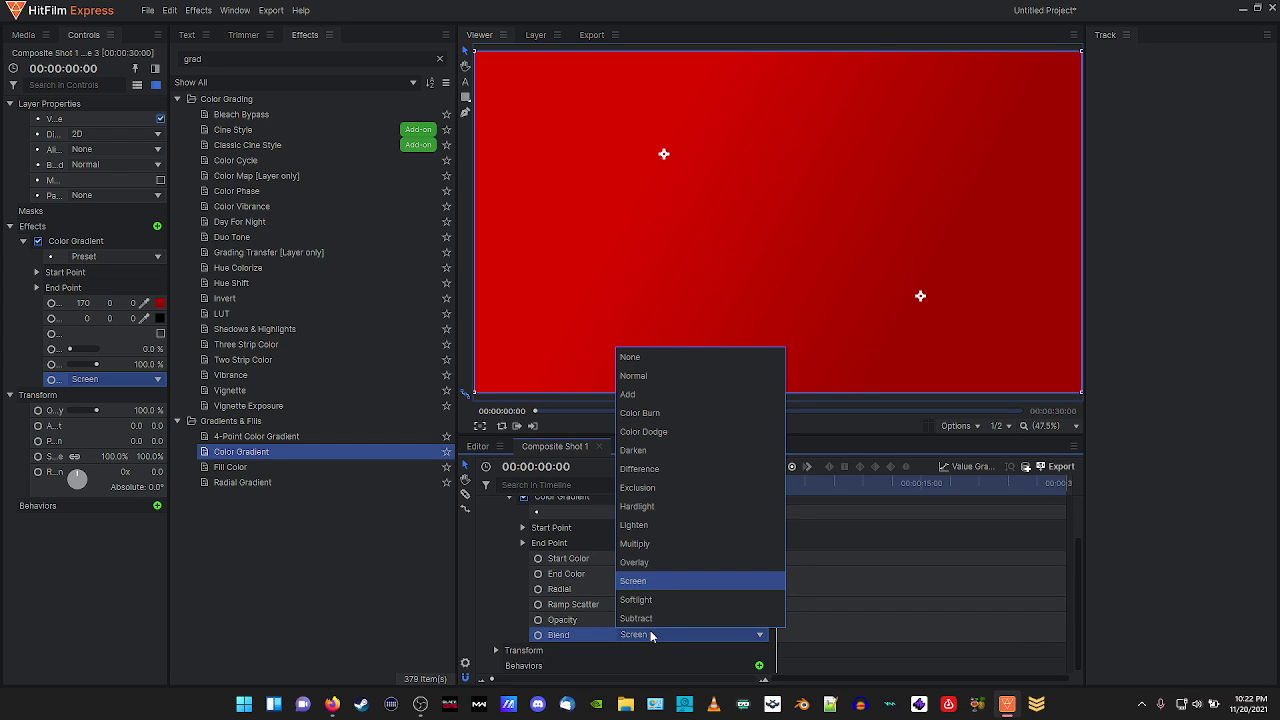
pyautogui.click(635, 510)
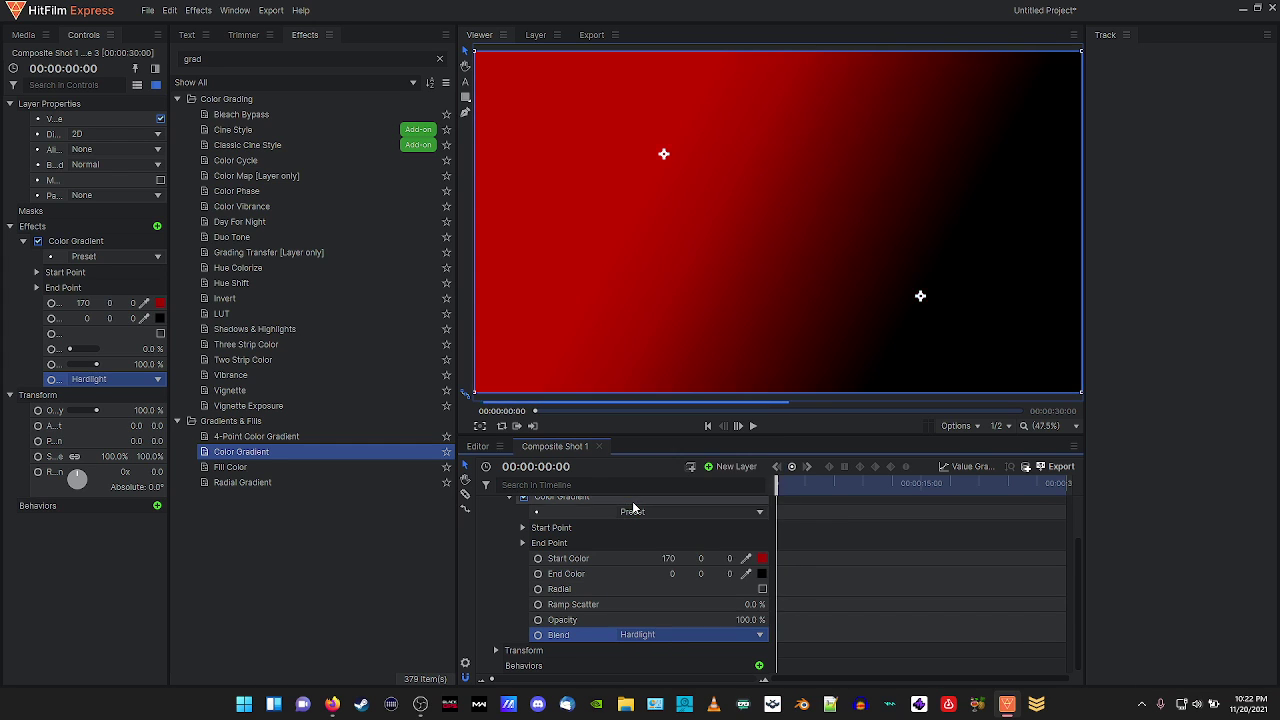
pyautogui.click(667, 634)
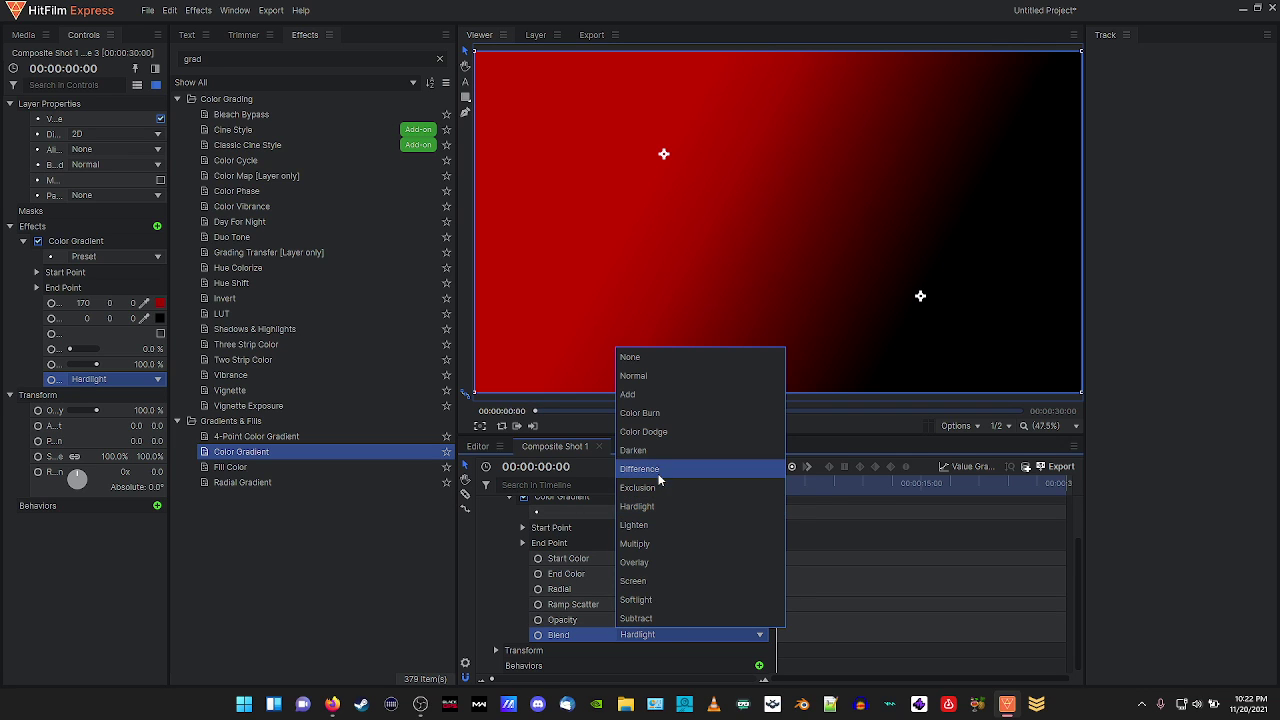
pyautogui.click(637, 543)
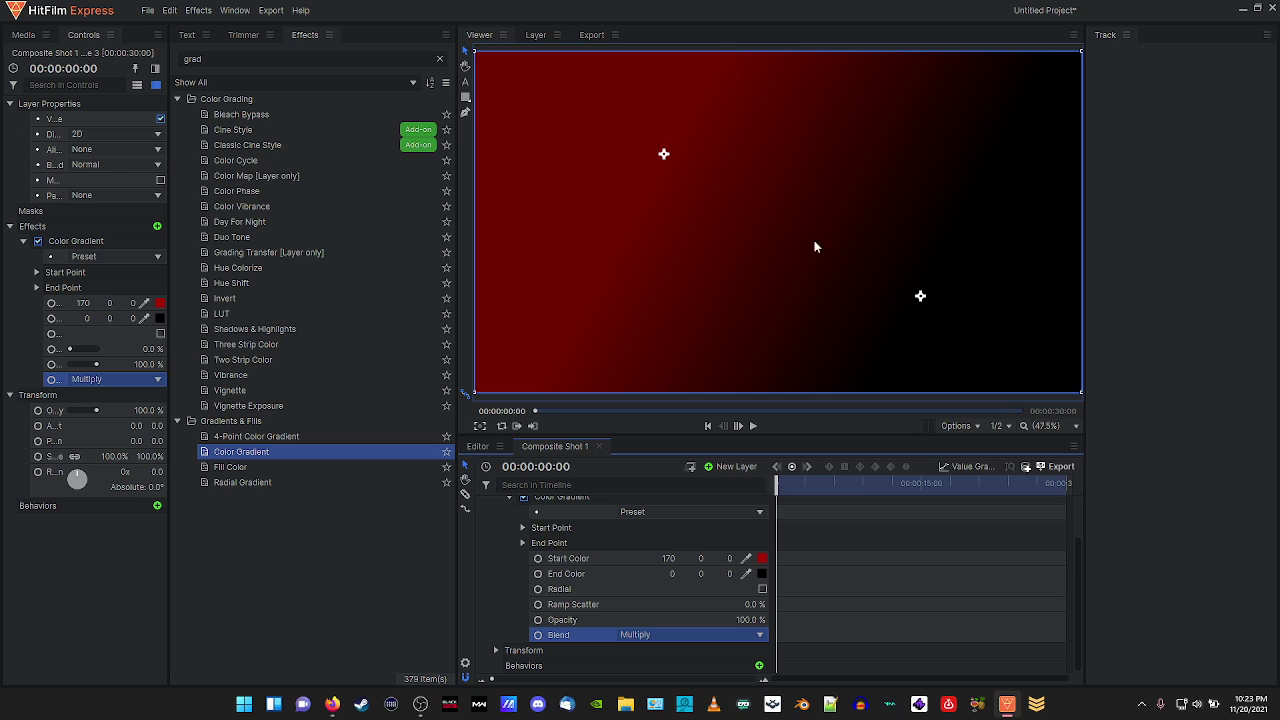
# Move the gradient's start point down and slightly left, and its end point farther toward the plane's lower-right corner.
pyautogui.moveTo(668, 154); pyautogui.dragTo(727, 229)
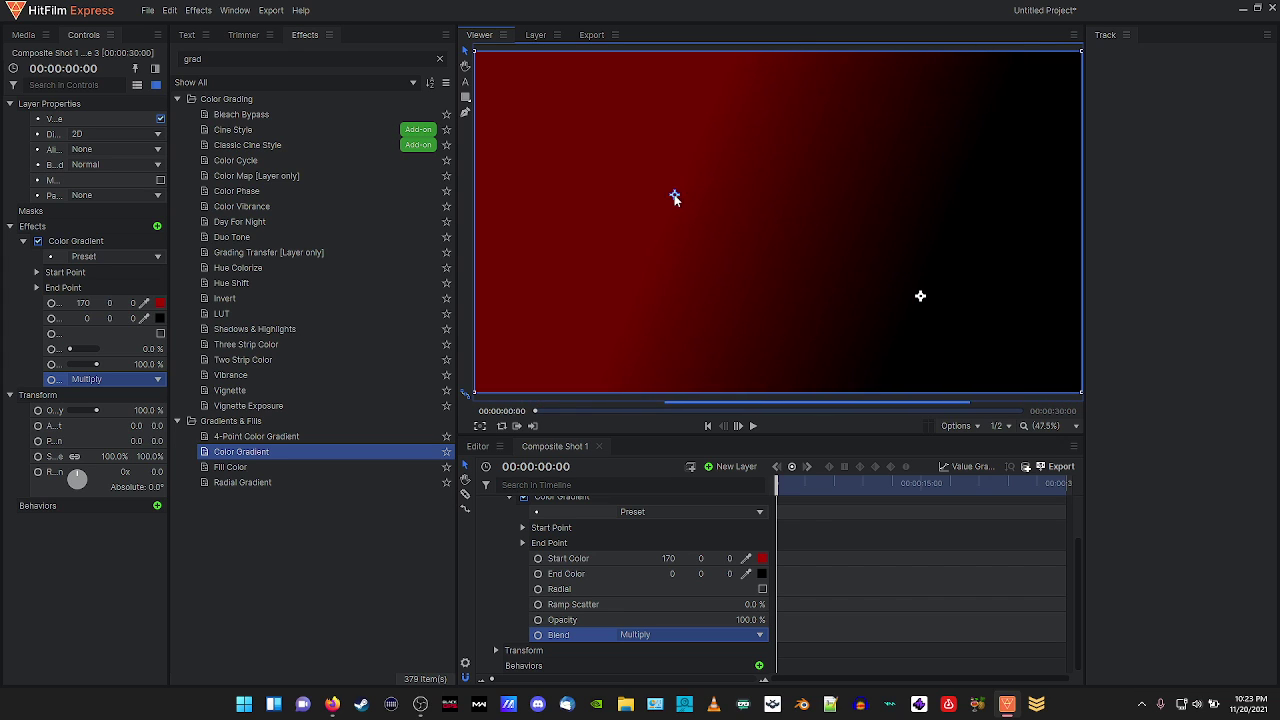
pyautogui.moveTo(660, 196); pyautogui.dragTo(652, 197)
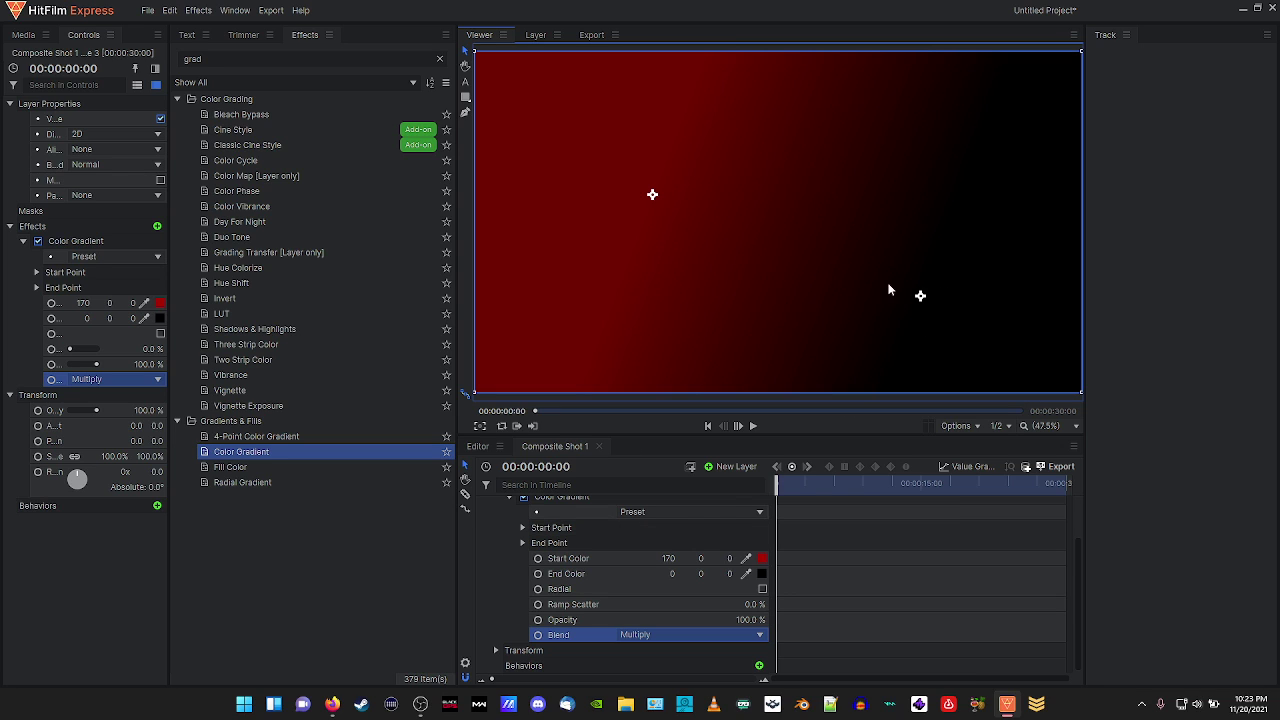
pyautogui.moveTo(922, 297); pyautogui.dragTo(978, 319)
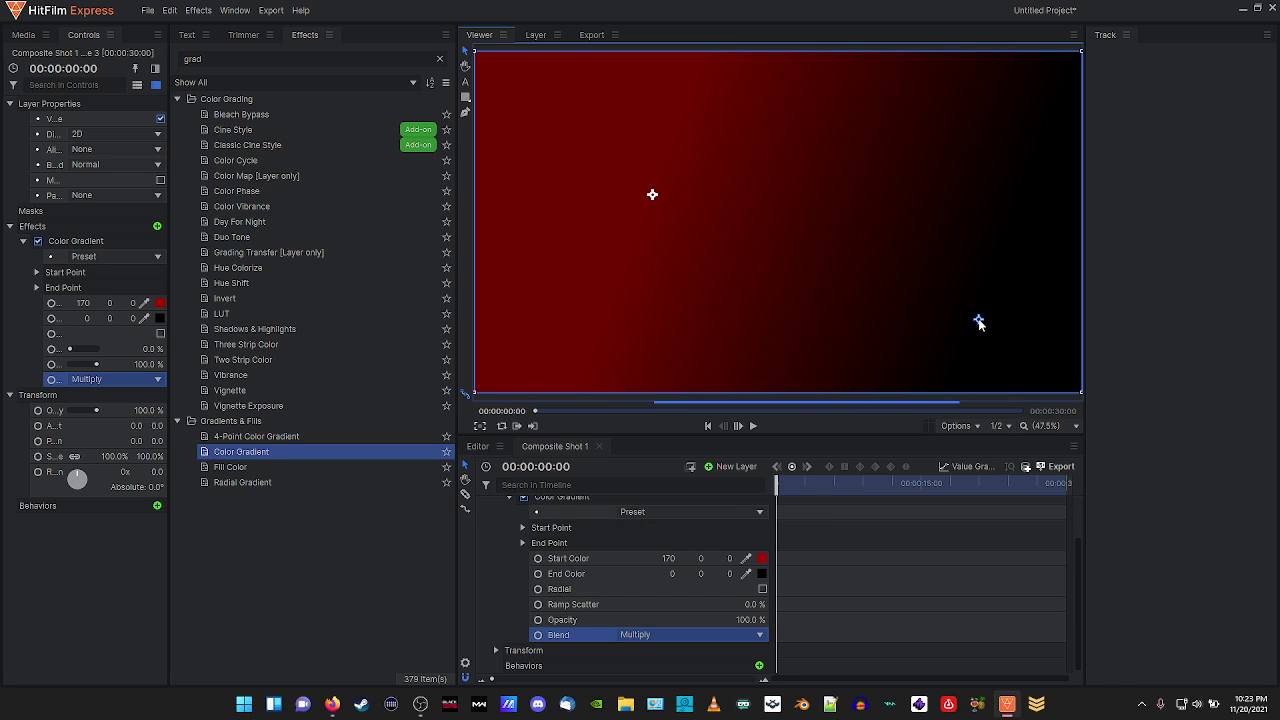
pyautogui.click(342, 579)
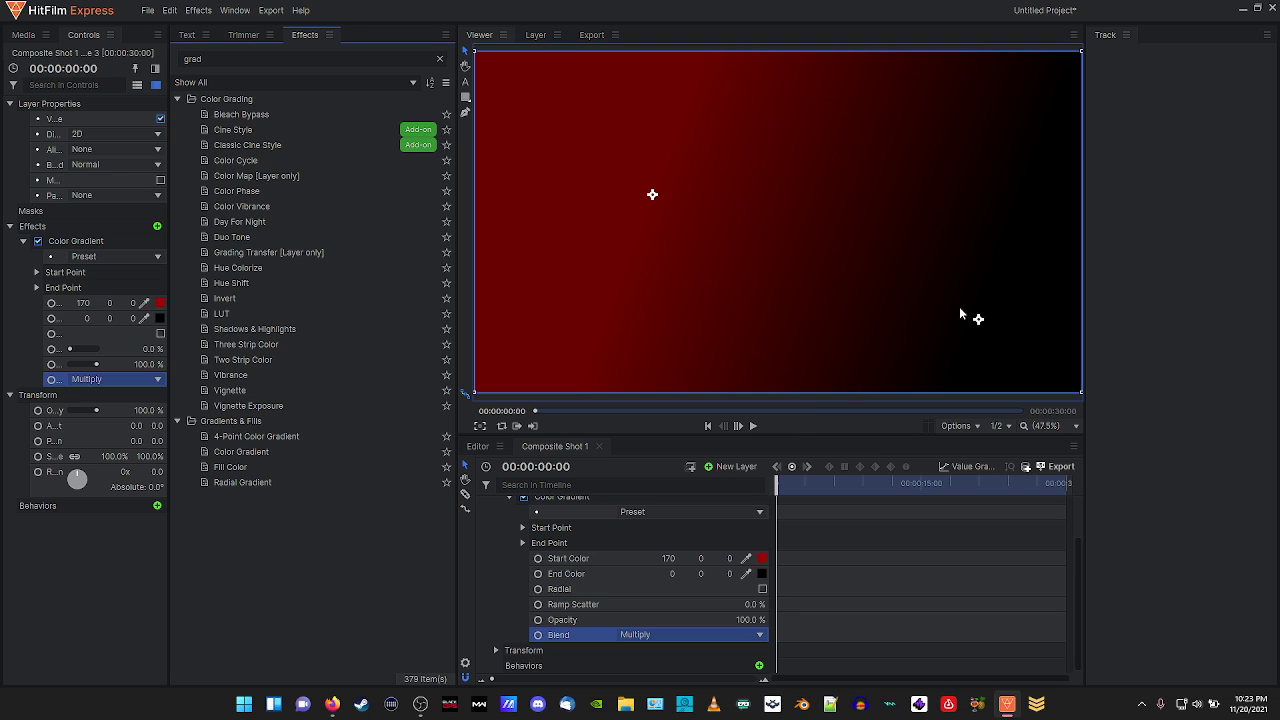
# Test tighter gradient transitions, then place the start point just left of center and the end point near the plane's lower-right corner.
pyautogui.moveTo(980, 320); pyautogui.dragTo(808, 285)
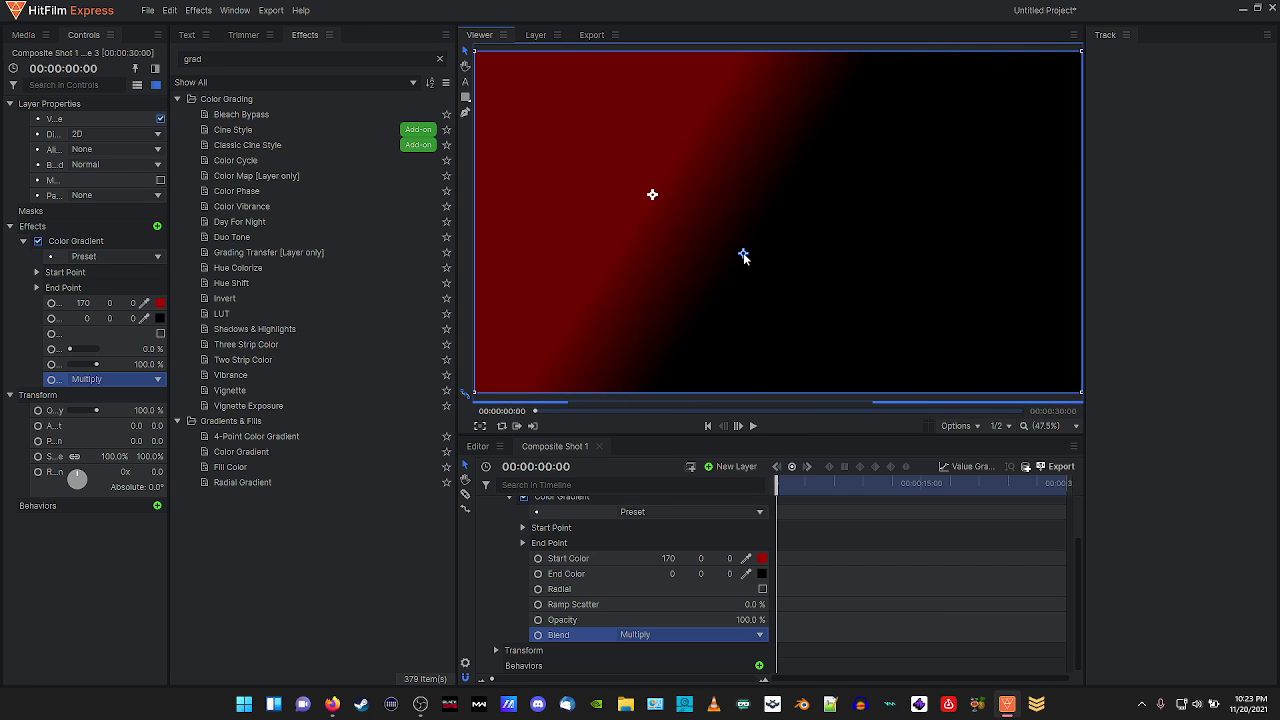
pyautogui.moveTo(743, 255); pyautogui.dragTo(925, 305)
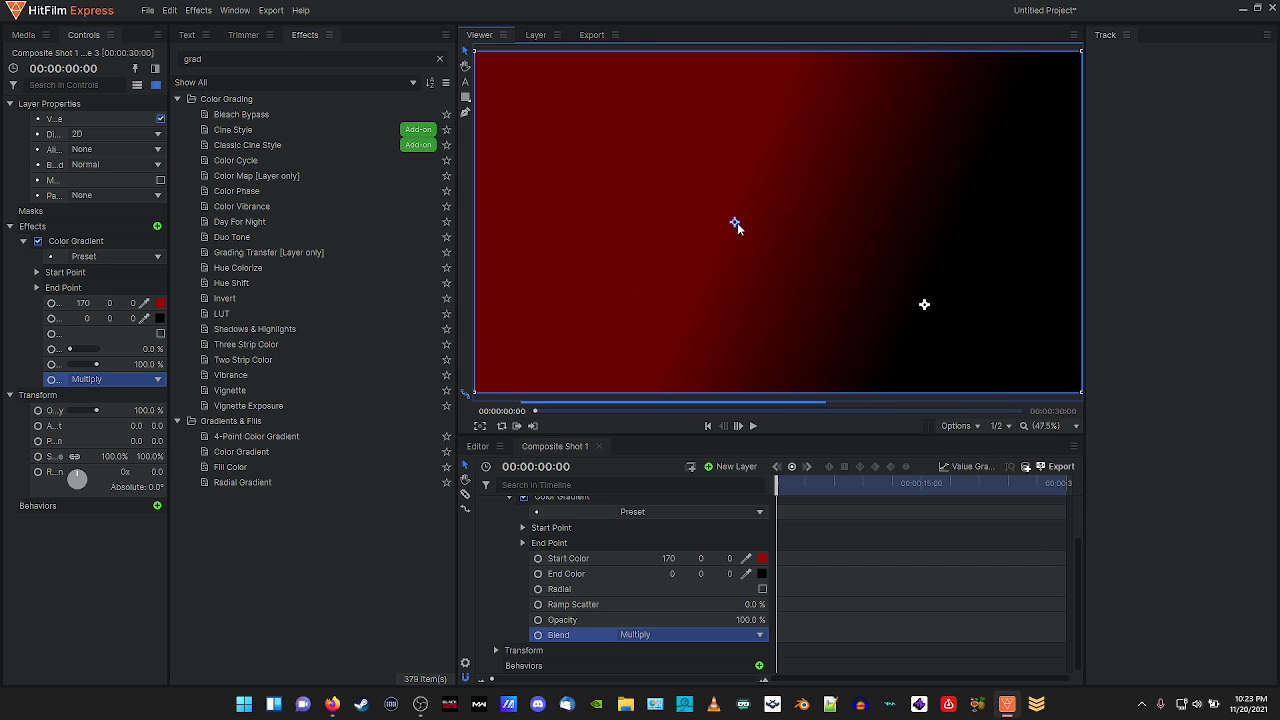
pyautogui.moveTo(795, 253); pyautogui.dragTo(805, 258)
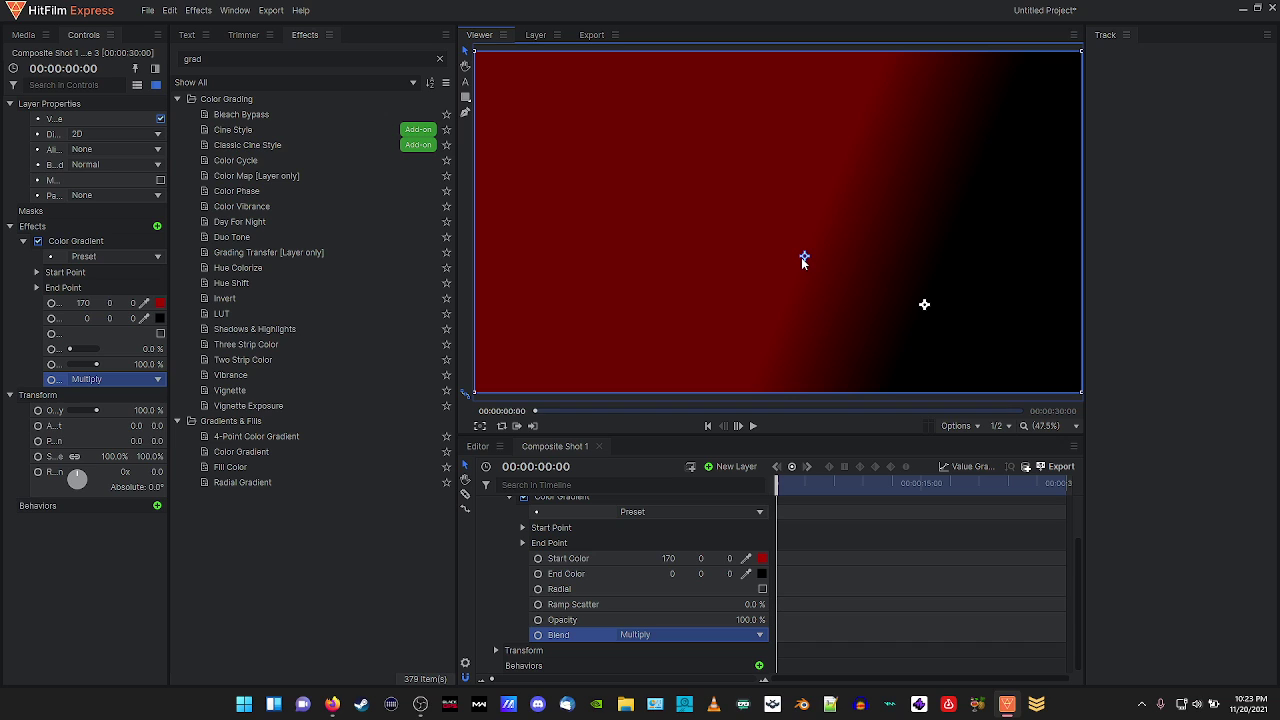
pyautogui.moveTo(804, 259); pyautogui.dragTo(696, 226)
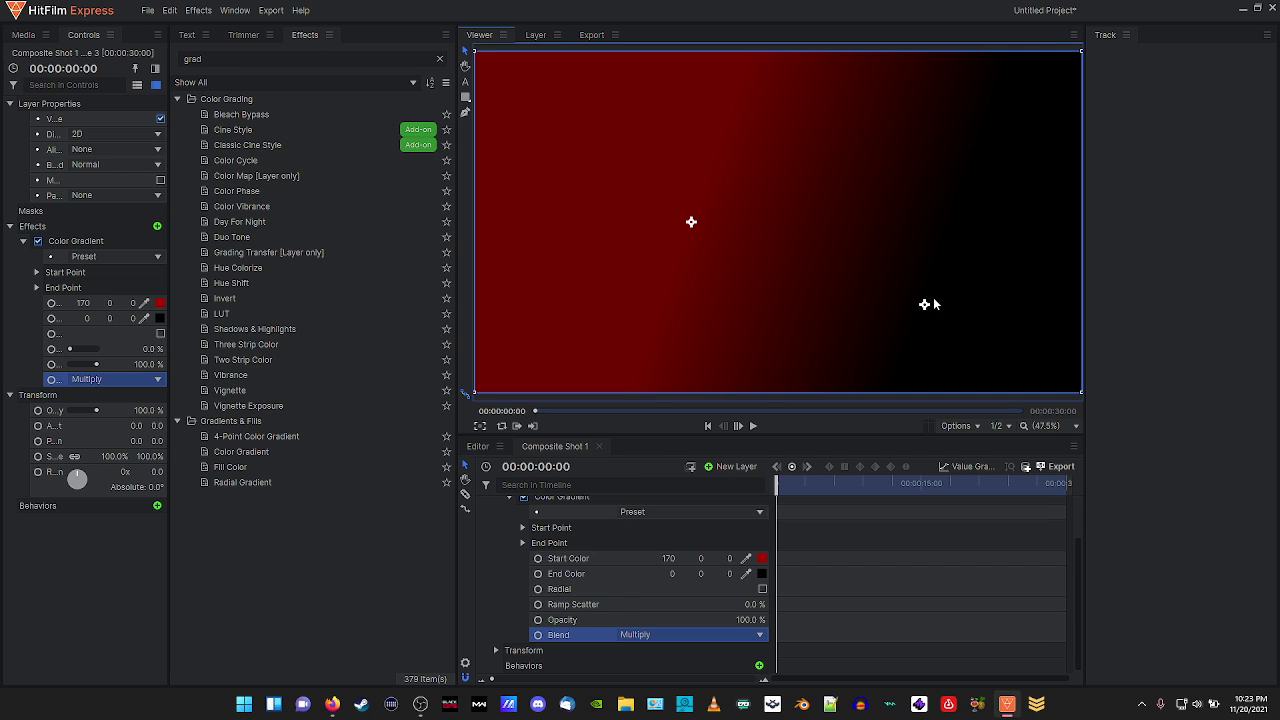
pyautogui.moveTo(924, 304); pyautogui.dragTo(986, 334)
# Import Embers Composite Shot.hfcs from The Lab folder and place Composite Shot 1 beneath its Embers layer.
pyautogui.click(23, 36)
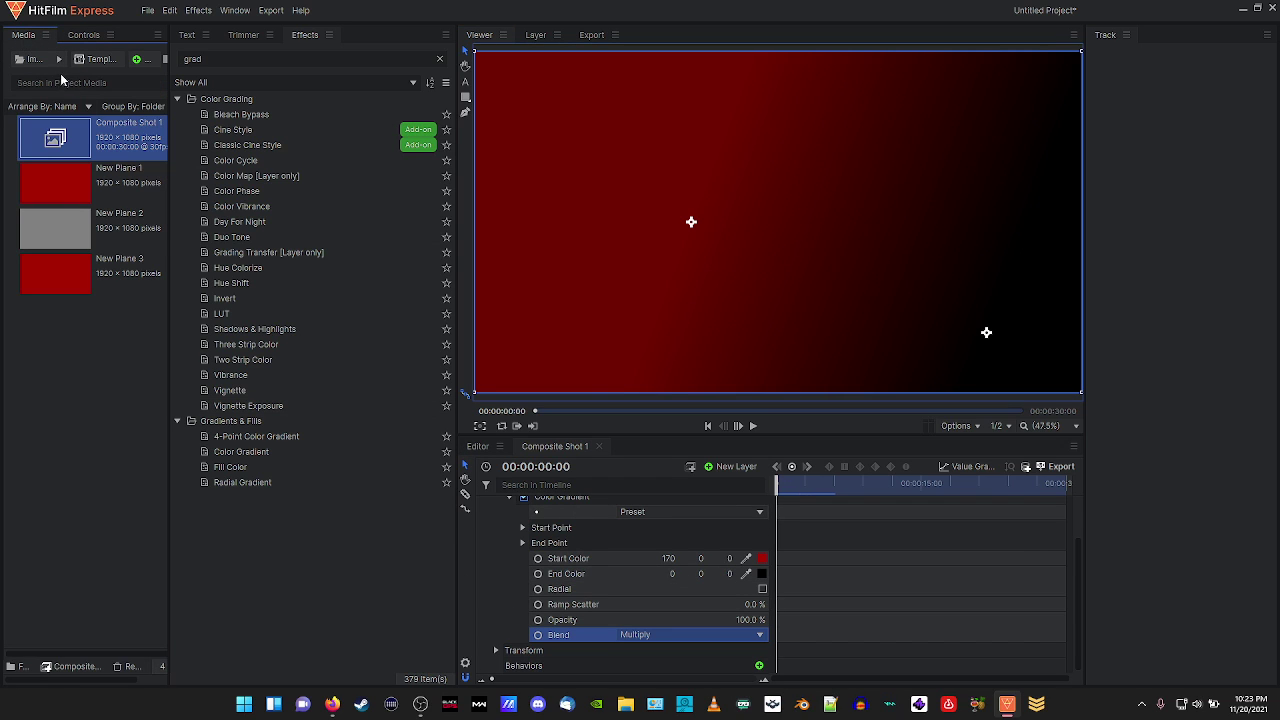
pyautogui.click(62, 60)
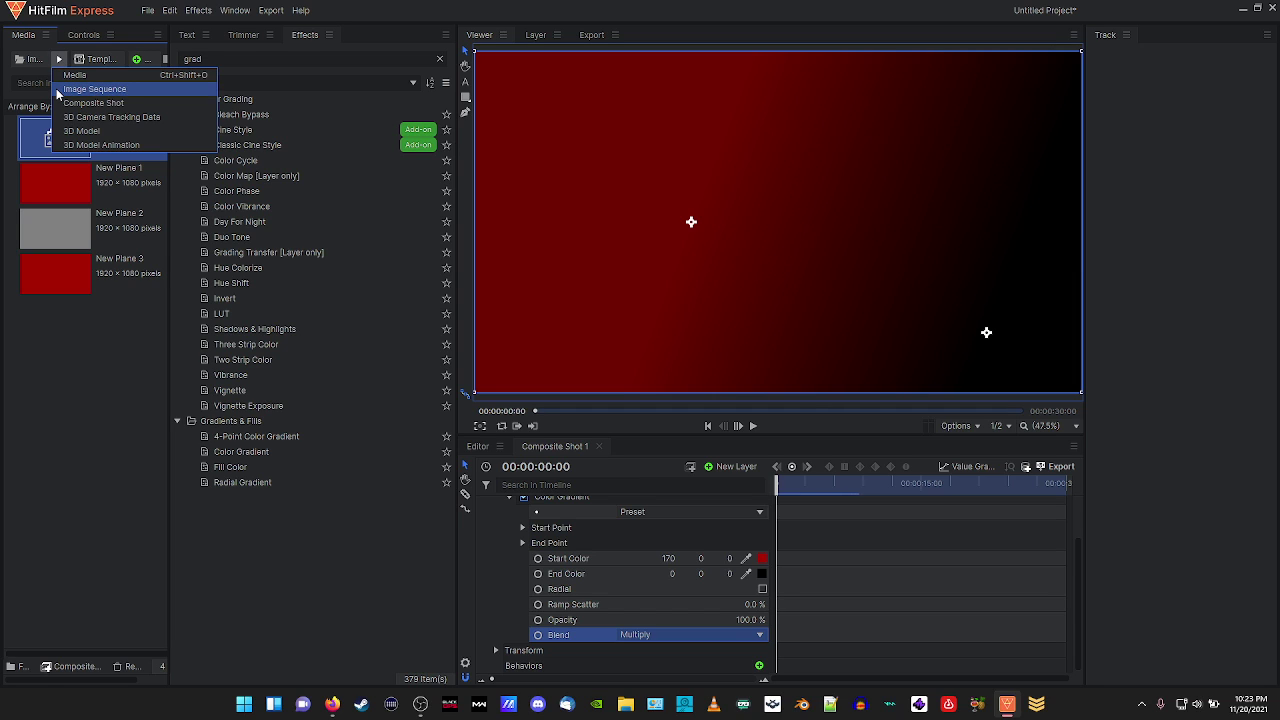
pyautogui.click(61, 104)
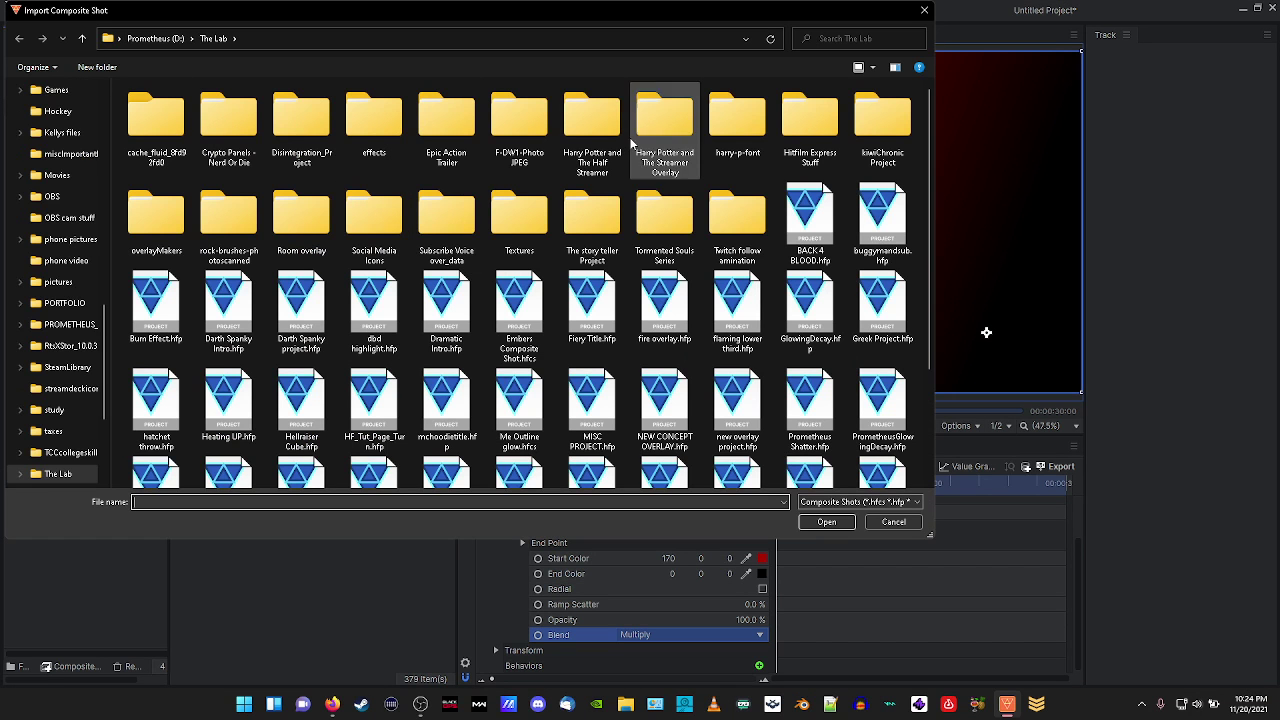
pyautogui.click(861, 35)
pyautogui.write('wmb')
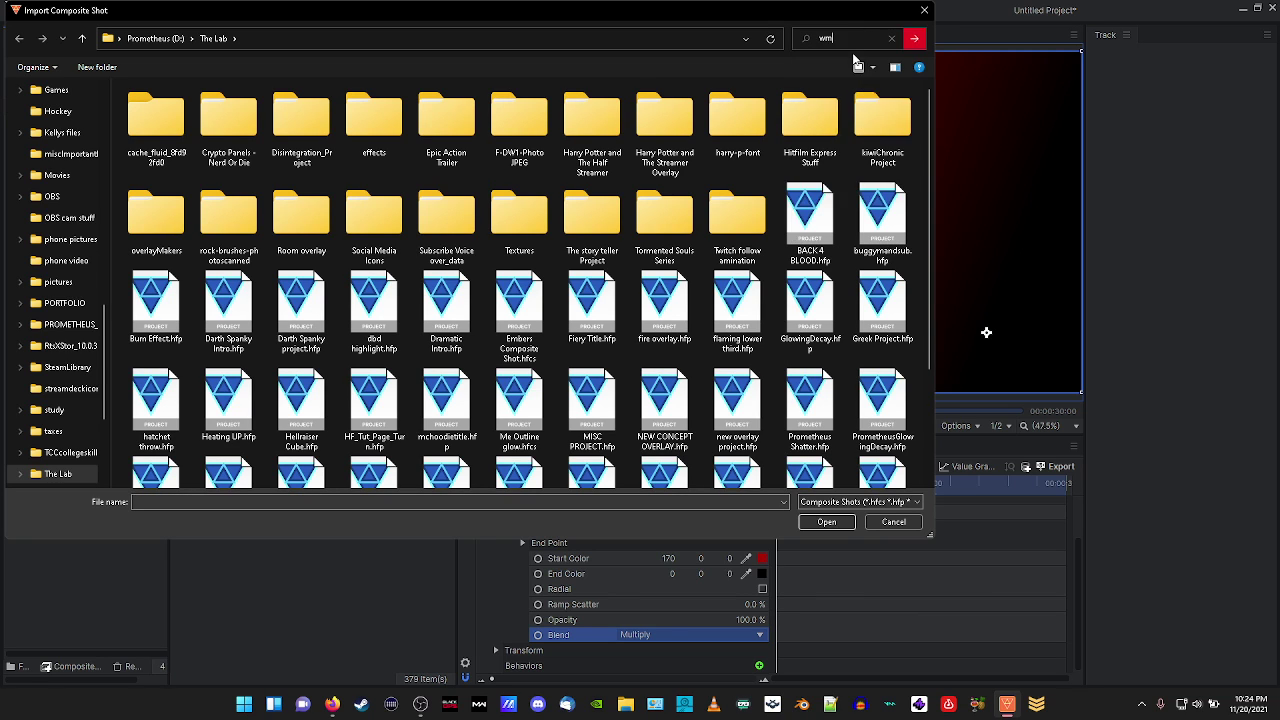
pyautogui.press('BackSpace')
pyautogui.press('BackSpace')
pyautogui.press('BackSpace')
pyautogui.write('ember')
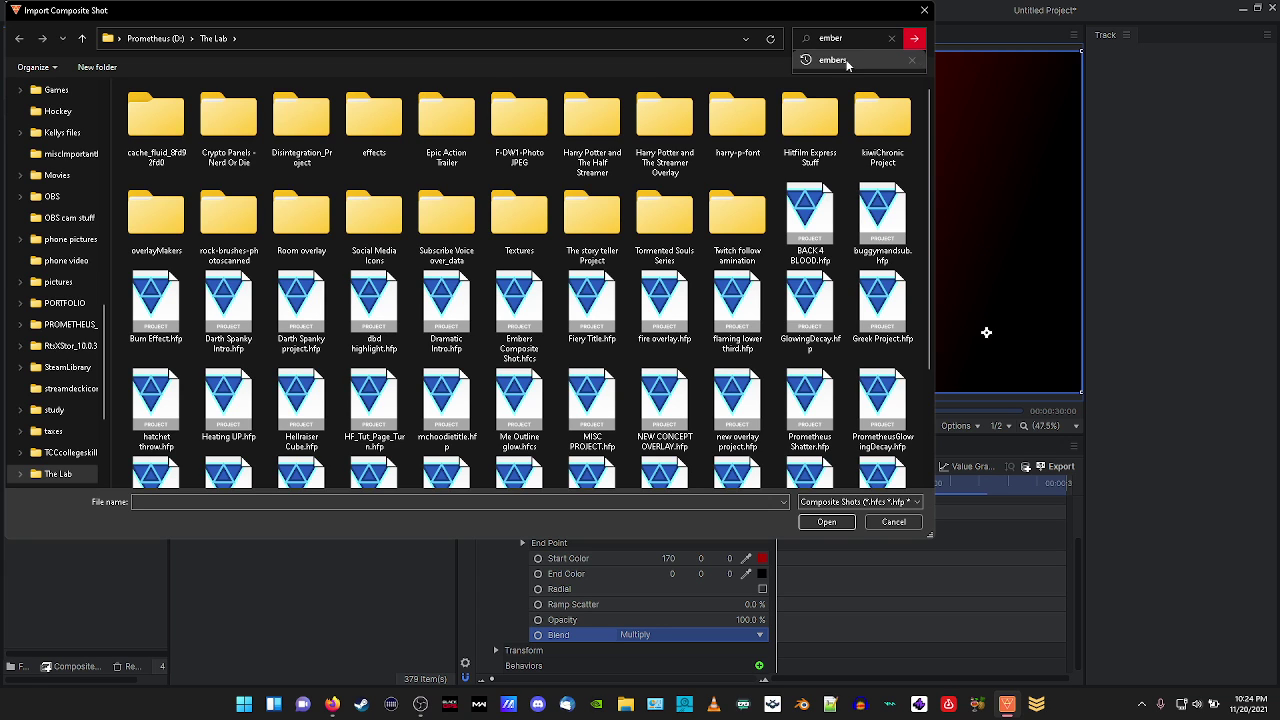
pyautogui.click(840, 60)
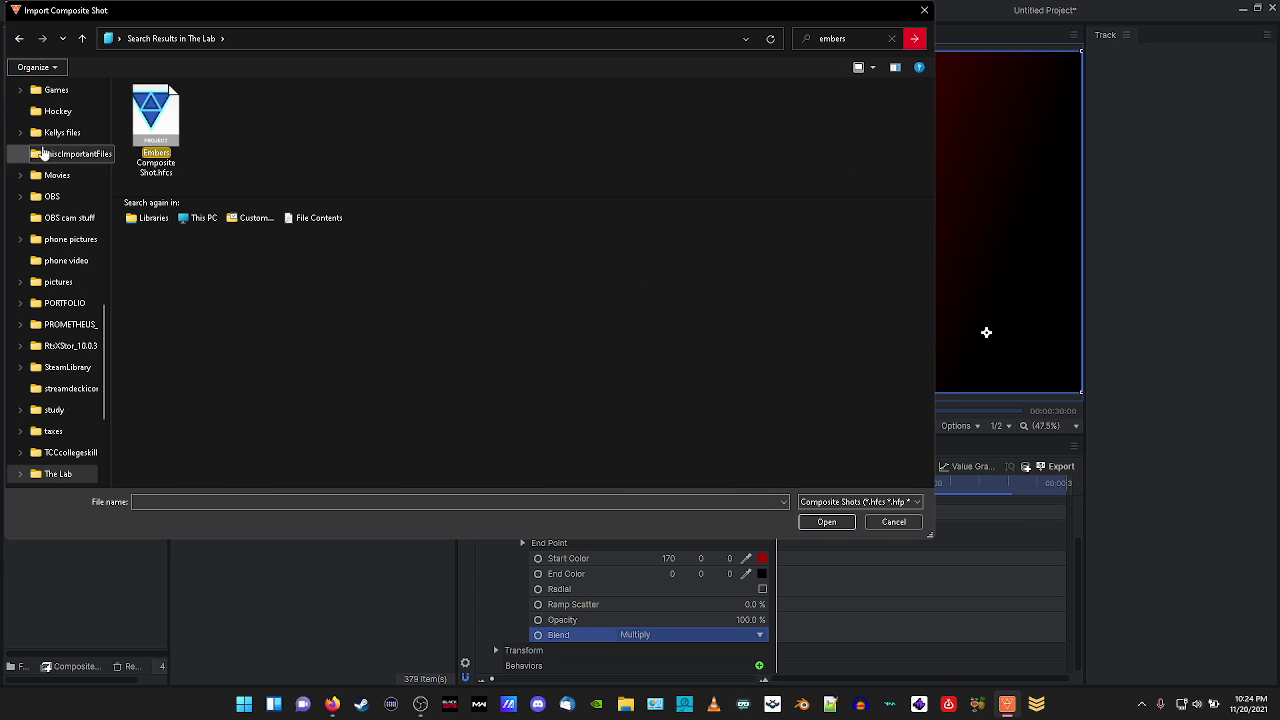
pyautogui.doubleClick(155, 145)
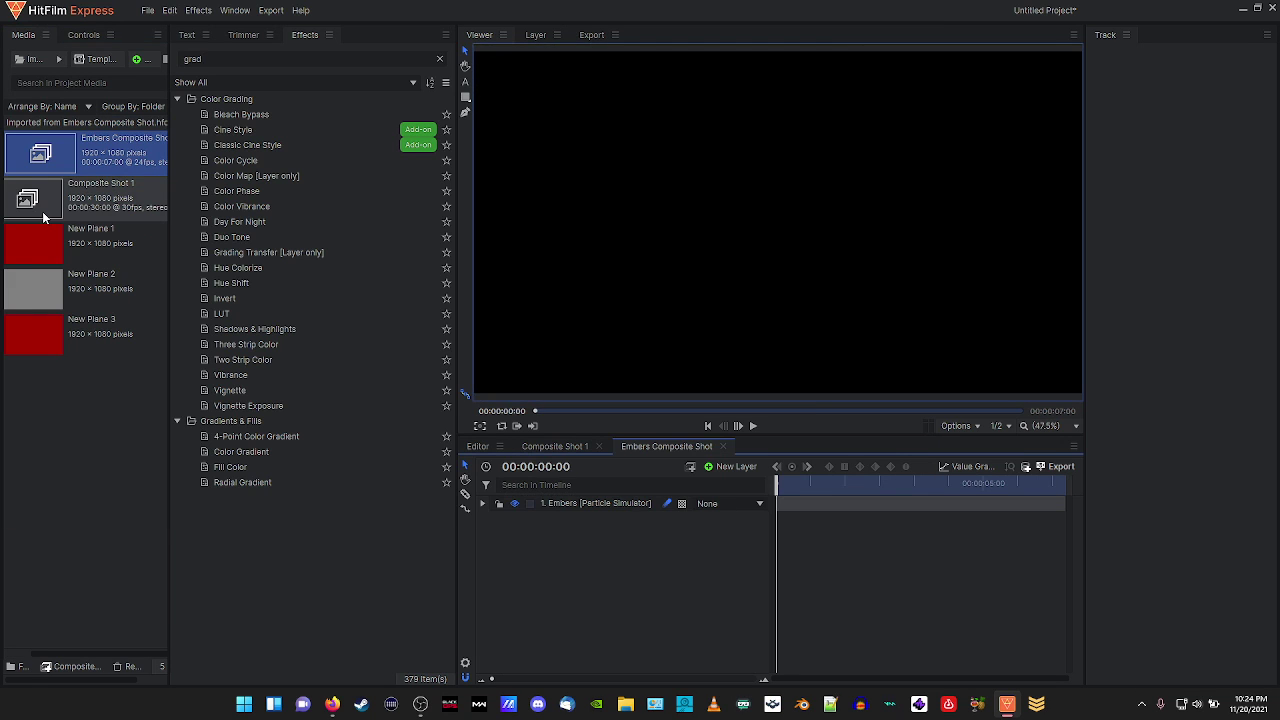
pyautogui.moveTo(42, 211); pyautogui.dragTo(545, 540)
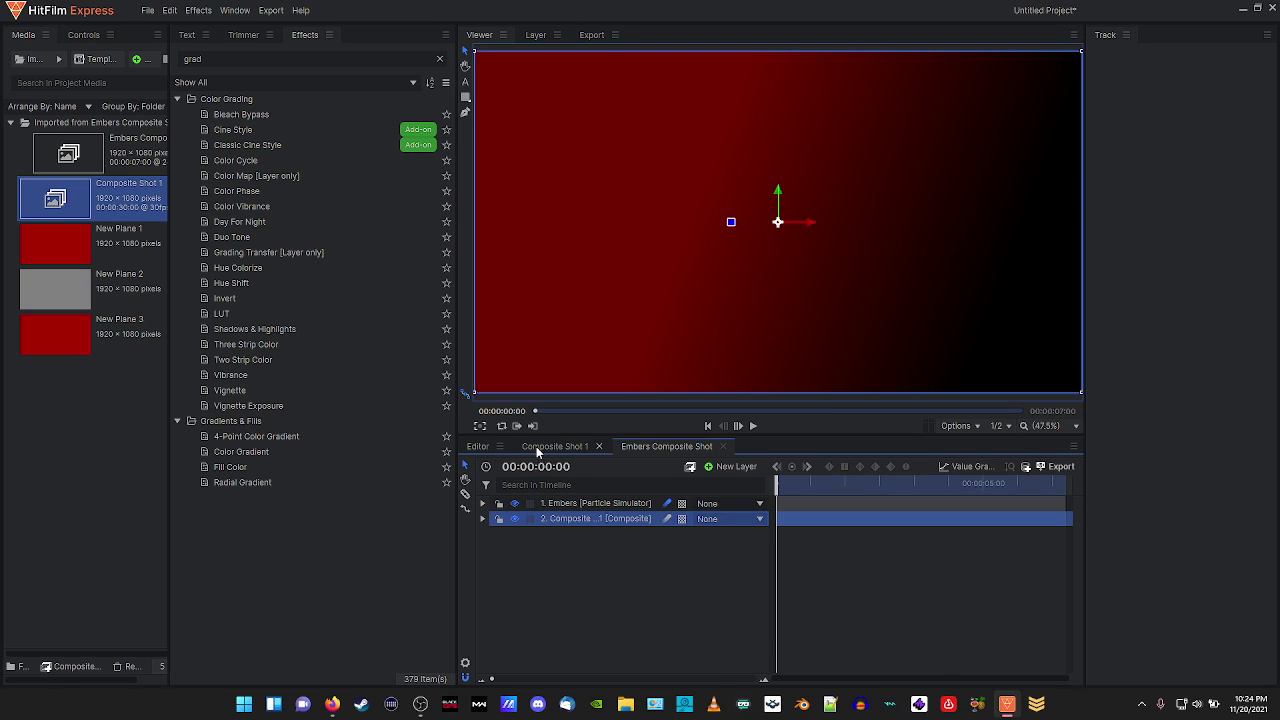
# Try to nest the Embers Composite Shot in Composite Shot 1, with the New Plane 3 layer collapsed.
pyautogui.click(537, 447)
pyautogui.scroll(2, 499, 521)
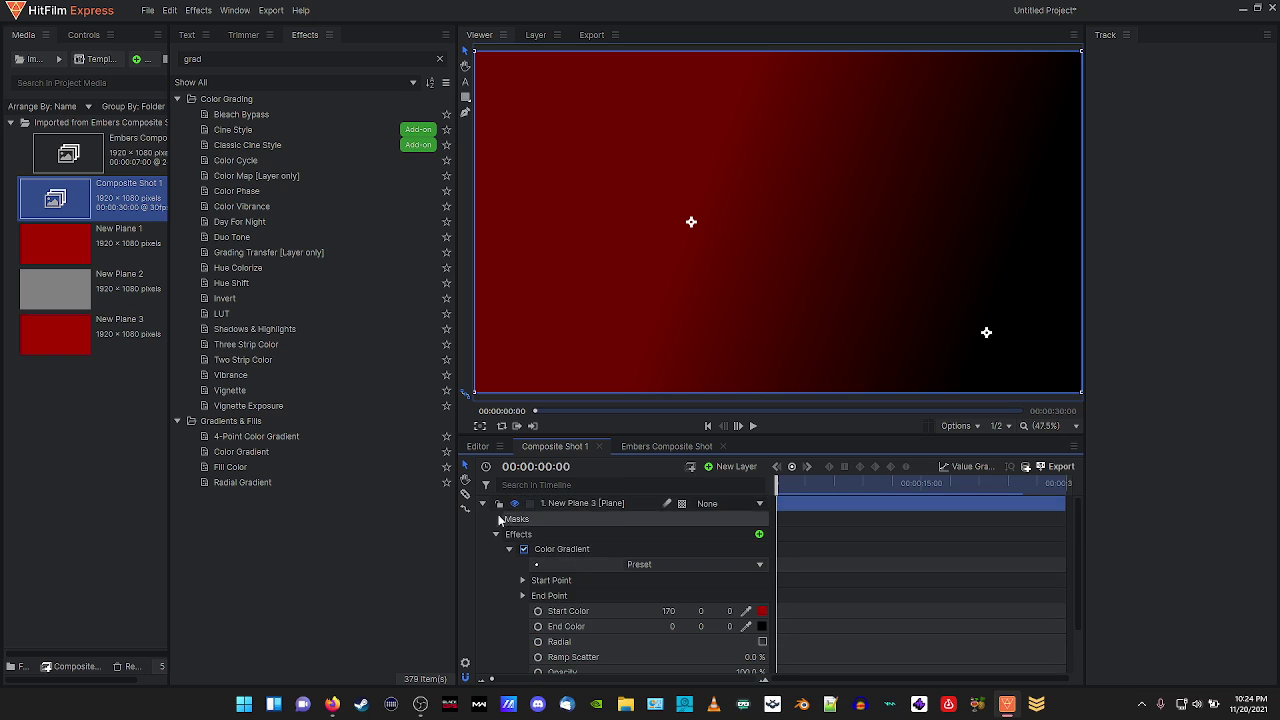
pyautogui.click(482, 503)
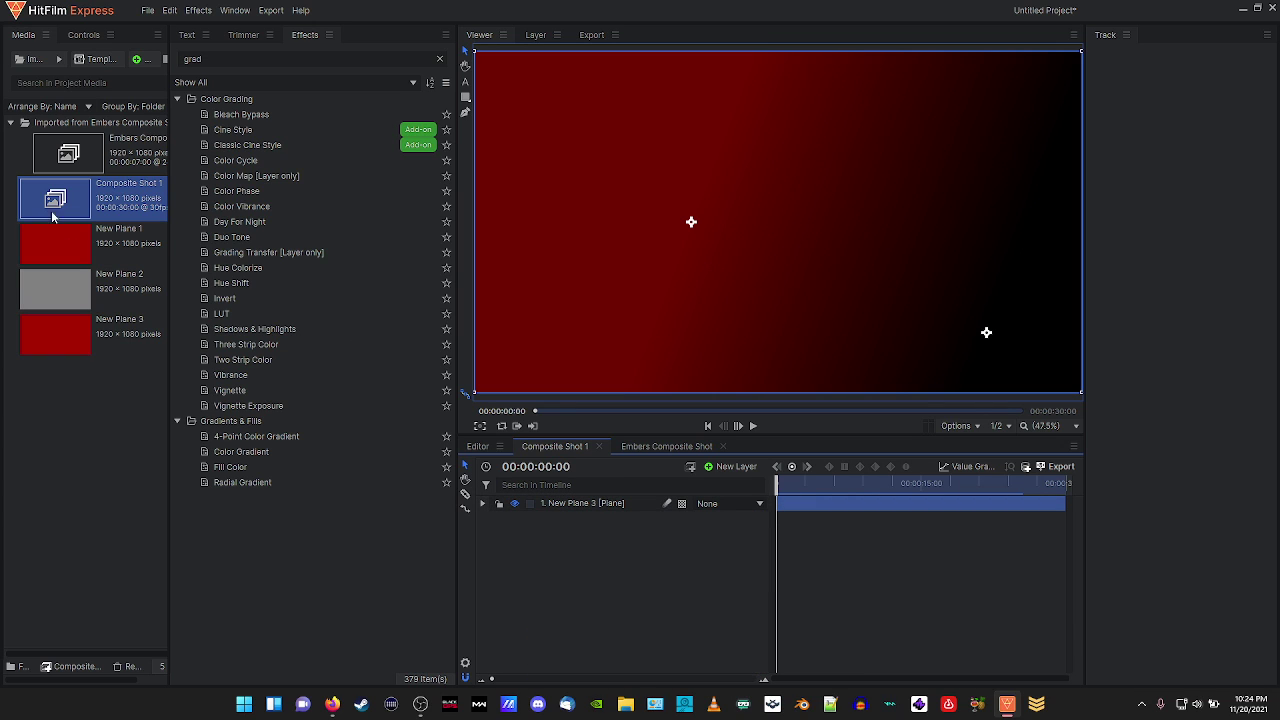
pyautogui.moveTo(57, 160); pyautogui.dragTo(416, 433)
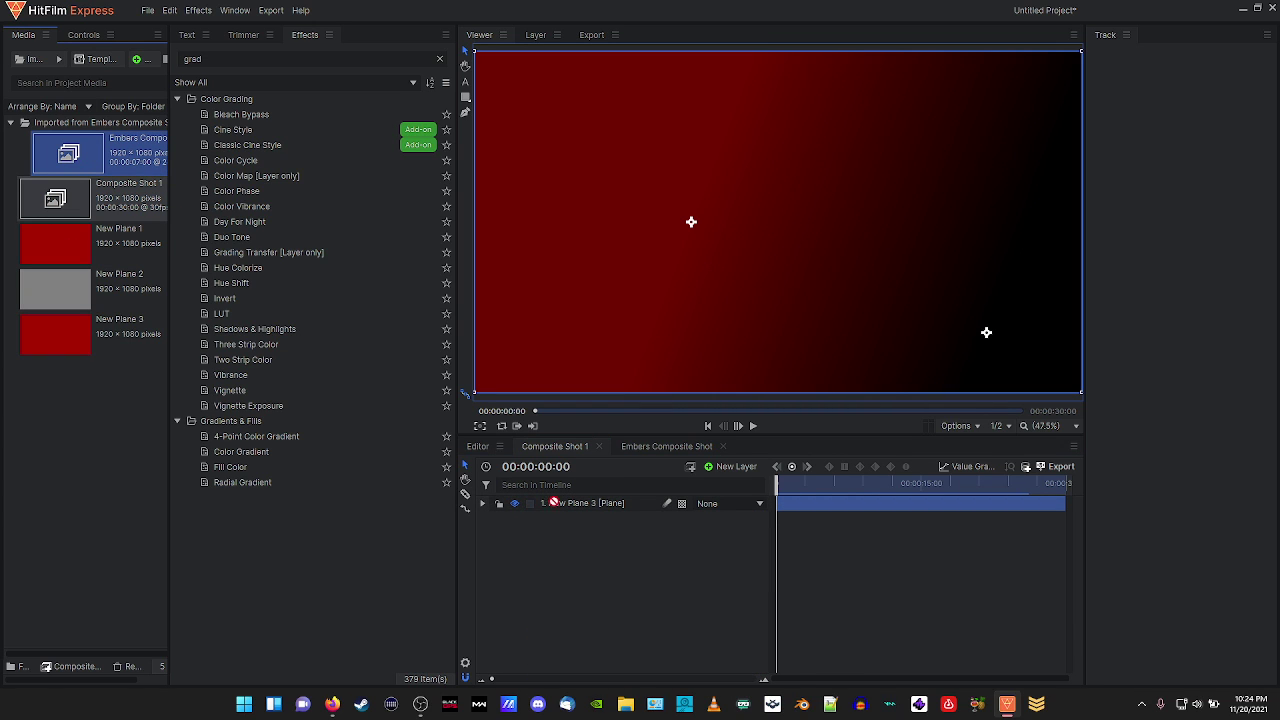
pyautogui.moveTo(550, 534); pyautogui.dragTo(129, 433)
pyautogui.moveTo(60, 202); pyautogui.dragTo(438, 402)
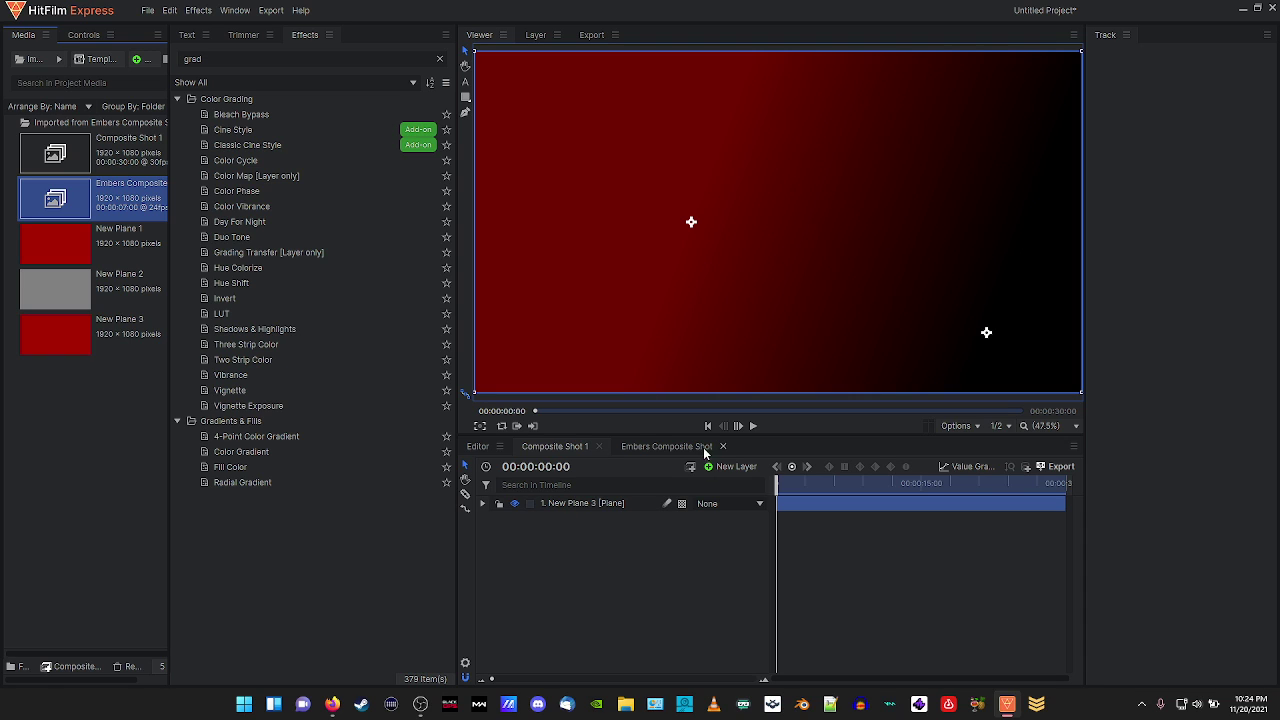
# Return to the Embers Composite Shot and preview the embers over the gradient up to about 00:00:05:17.
pyautogui.click(668, 446)
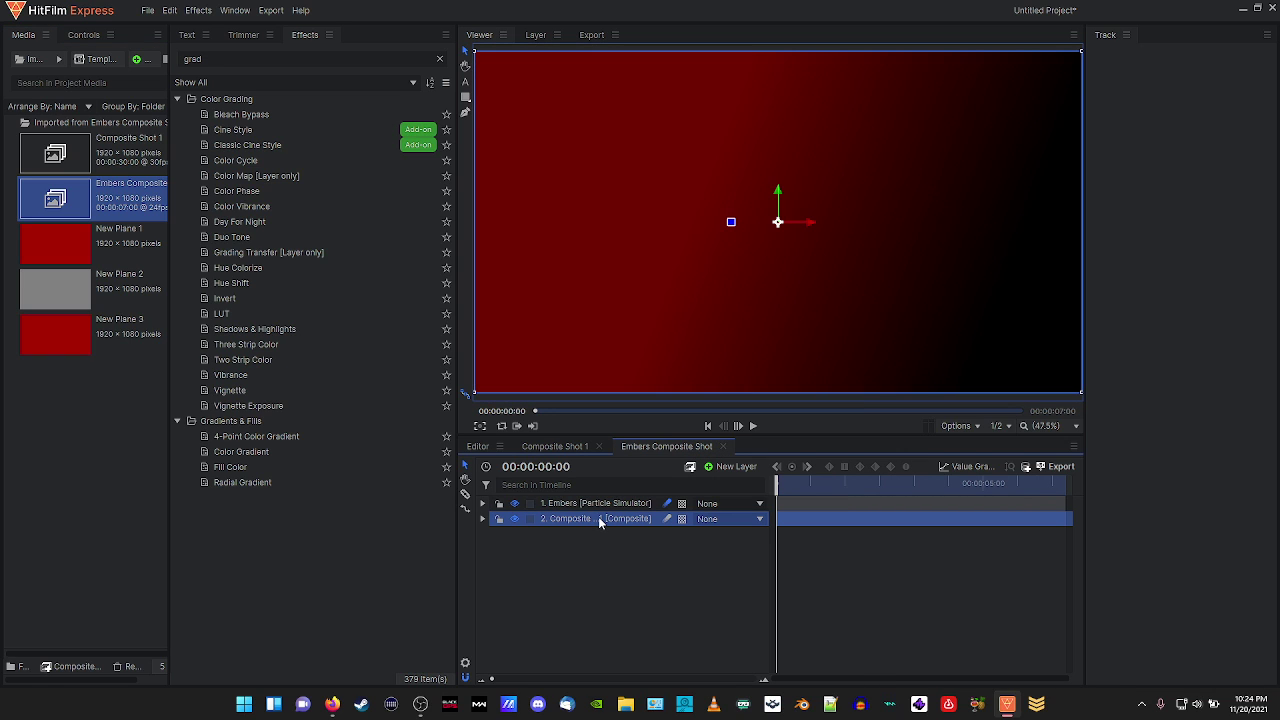
pyautogui.moveTo(599, 520)
pyautogui.mouseDown()
pyautogui.moveTo(597, 505)
pyautogui.moveTo(594, 516)
pyautogui.mouseUp()
pyautogui.moveTo(535, 411); pyautogui.dragTo(930, 506)
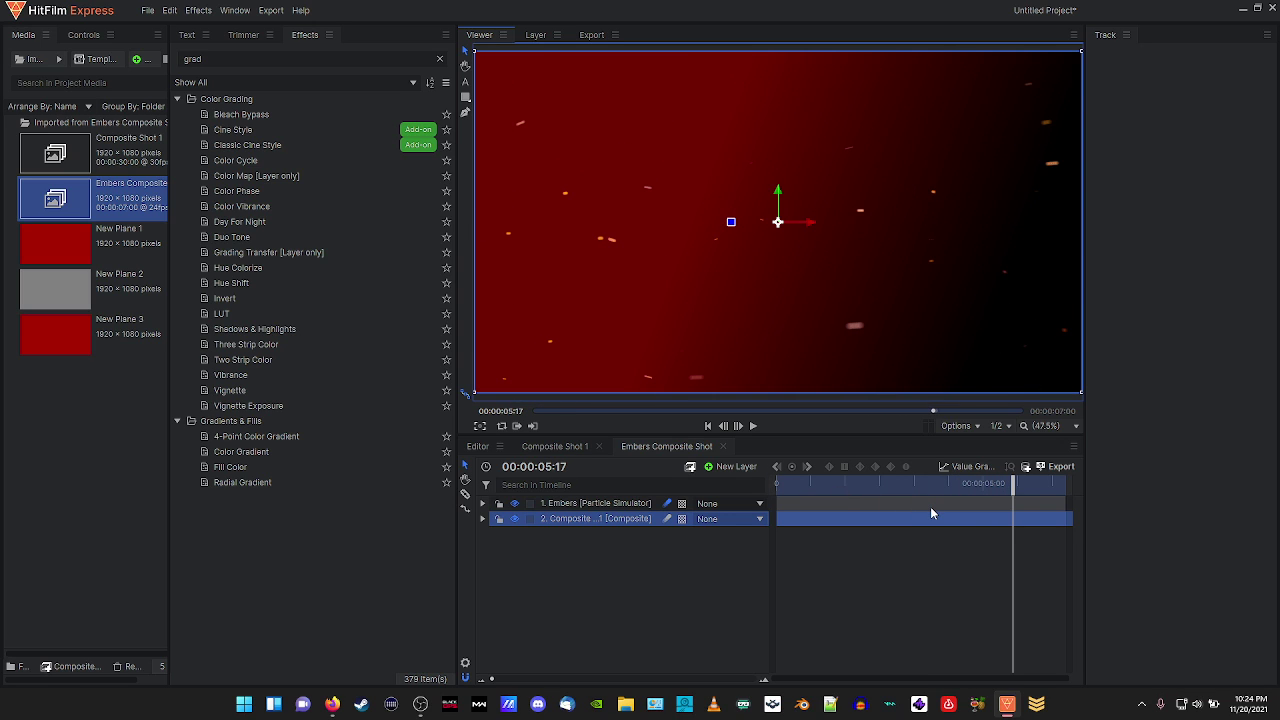
# Try a duplicate of the Embers particle simulator layer and delete the copy.
pyautogui.click(593, 505)
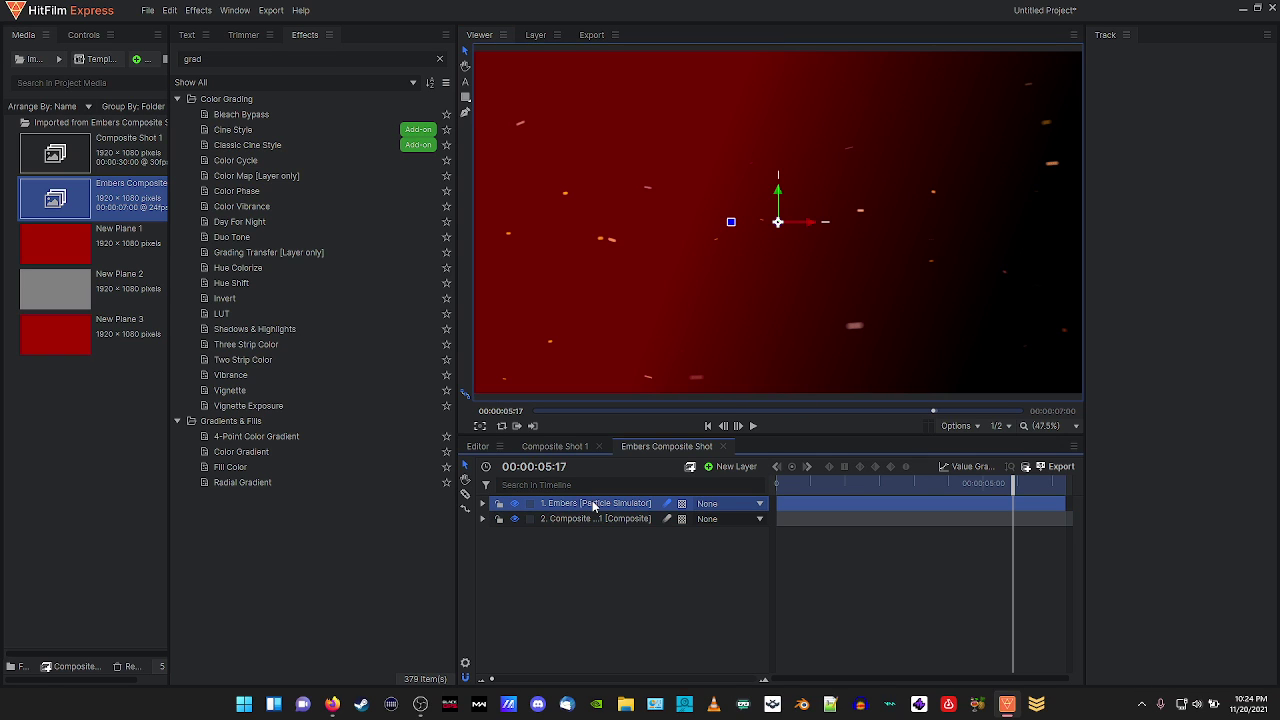
pyautogui.hotkey('ctrl', 'd')
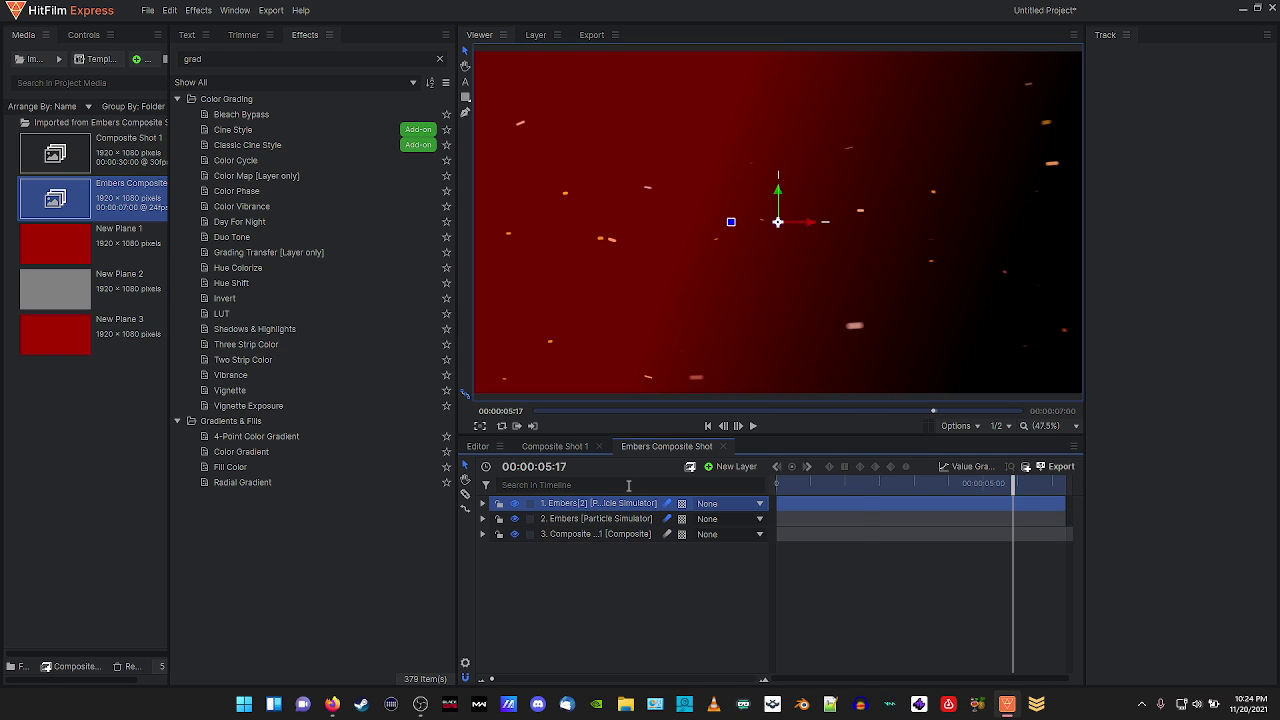
pyautogui.press('Delete')
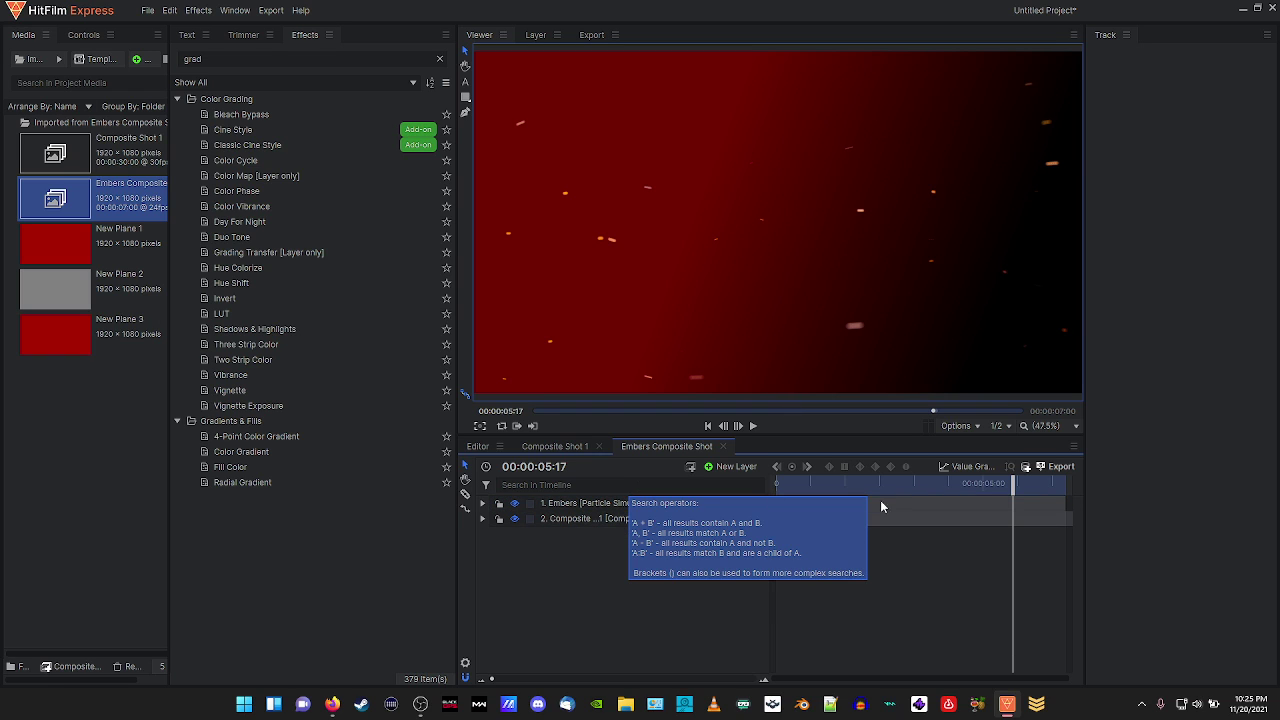
# Preview the embers animation further, up to 00:00:06:09.
pyautogui.moveTo(1018, 487); pyautogui.dragTo(1022, 542)
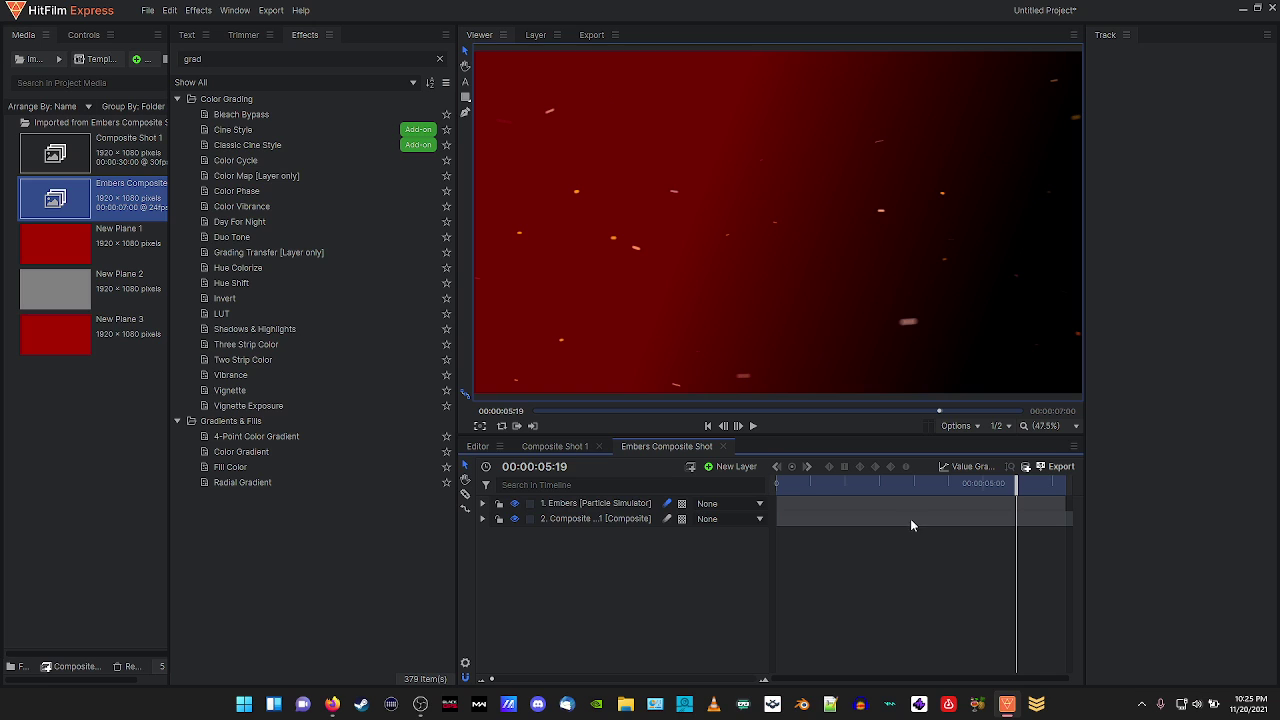
pyautogui.moveTo(1015, 490); pyautogui.dragTo(1036, 520)
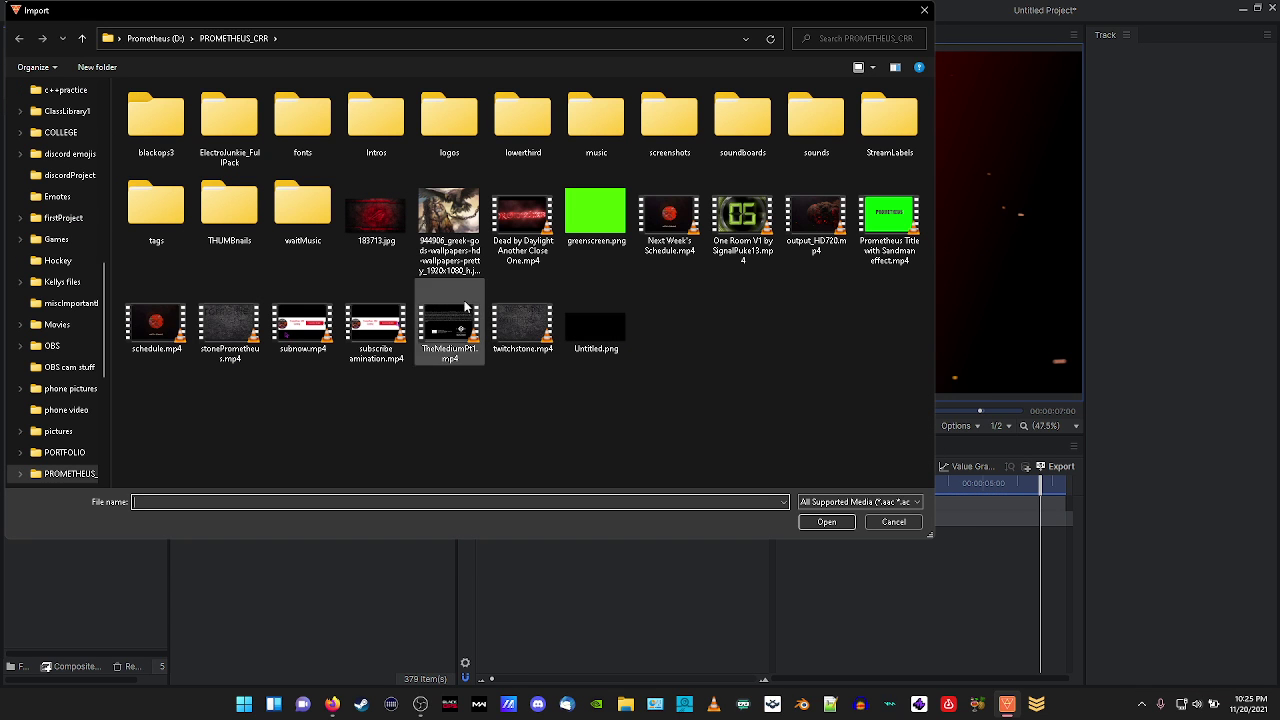
# Import PrometheusLogoNew.png from the logos folder into the project media.
pyautogui.click(438, 131)
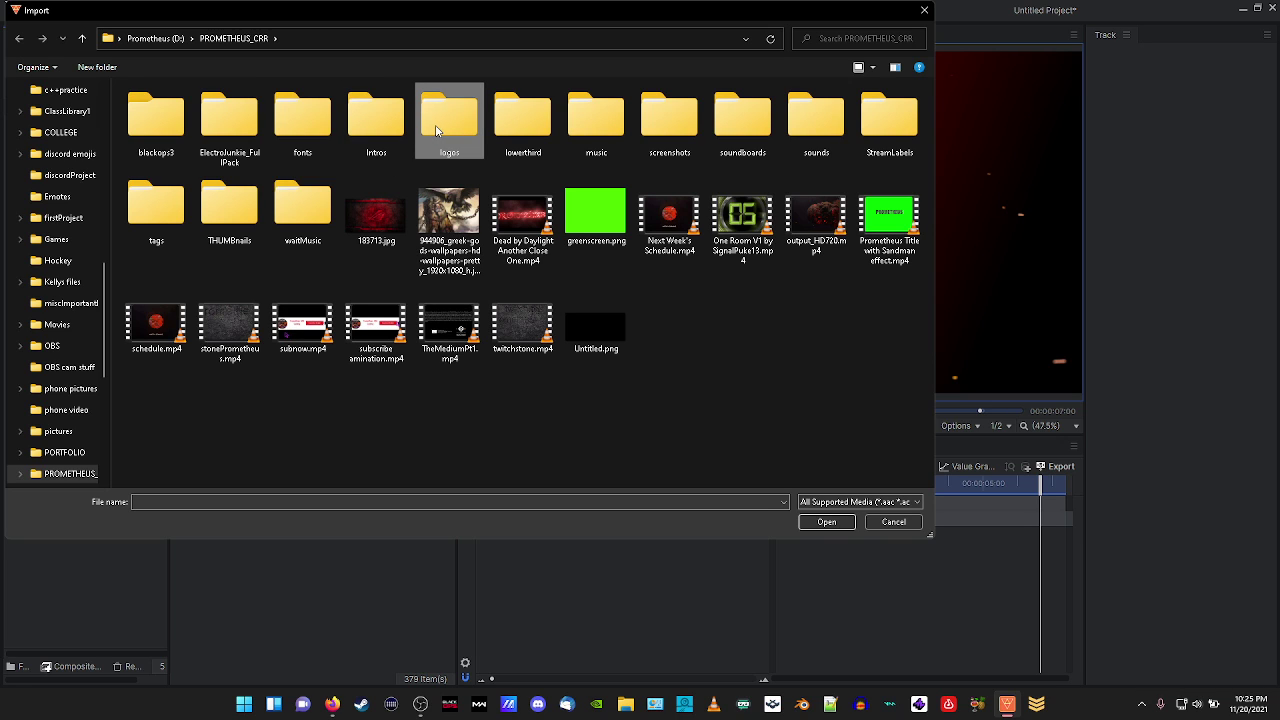
pyautogui.doubleClick(436, 130)
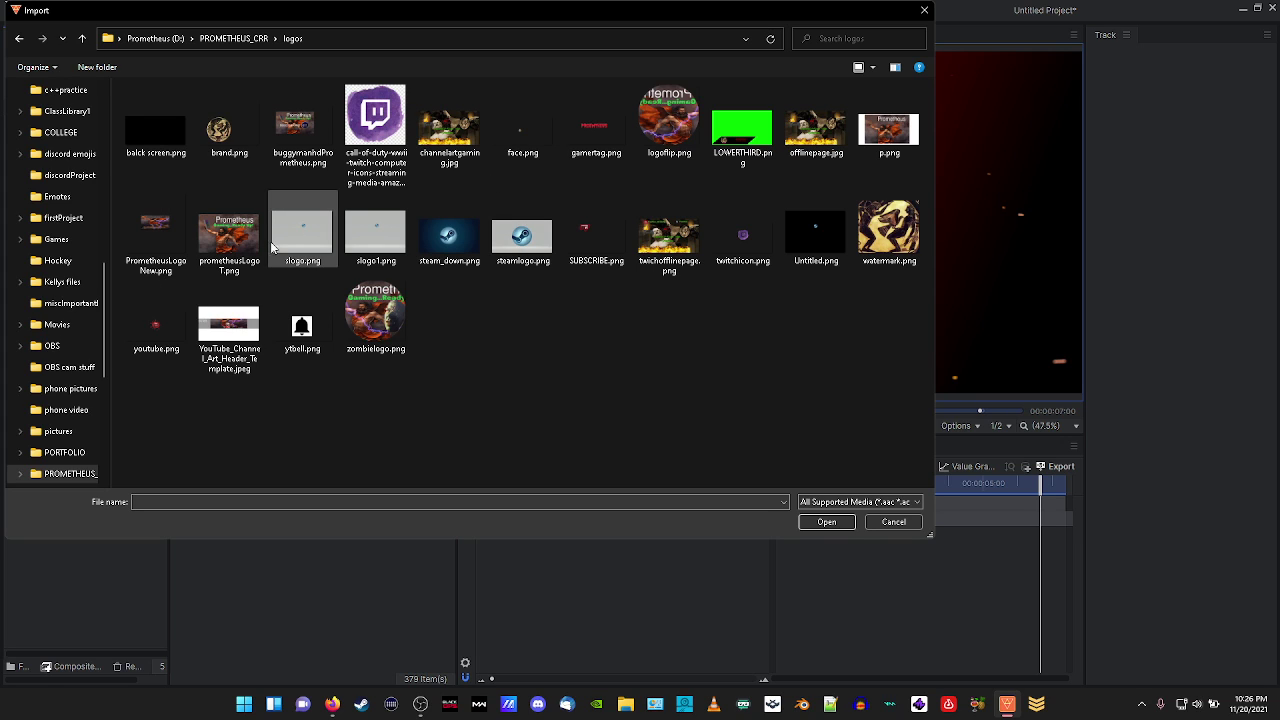
pyautogui.doubleClick(168, 232)
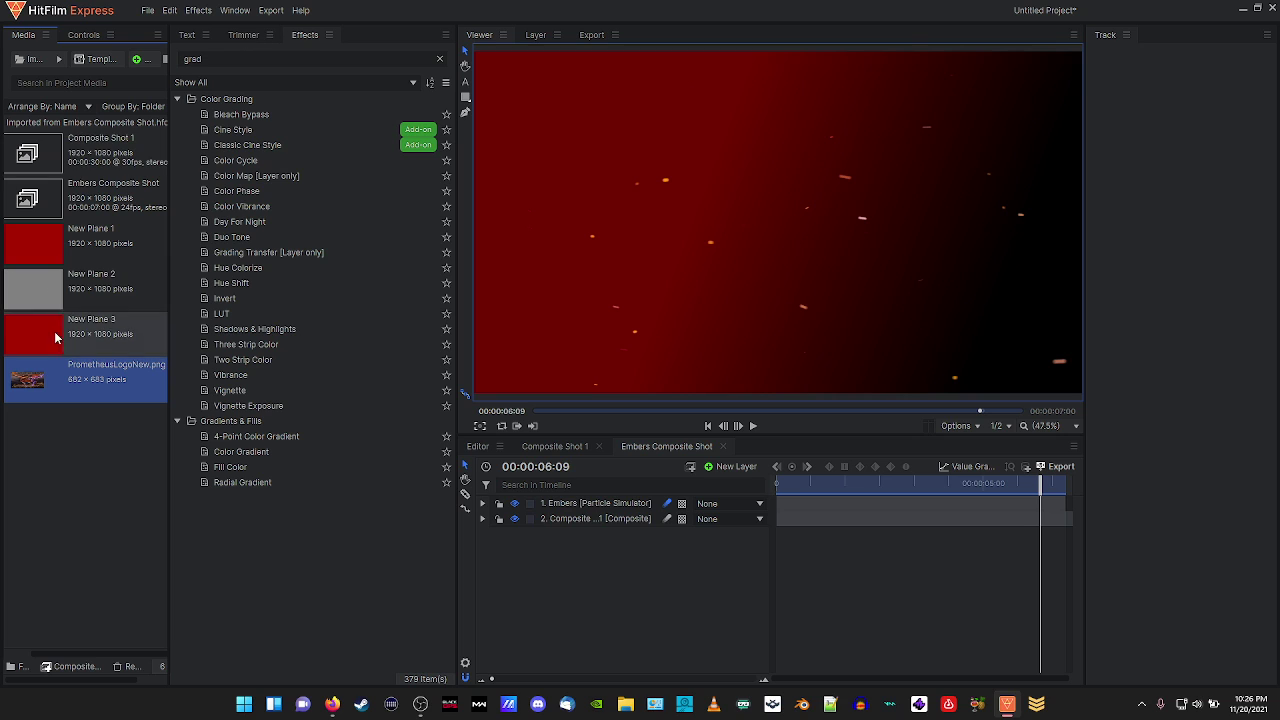
# Add the Prometheus logo as the top layer of the Embers Composite Shot and enlarge it to about 172% by 220%.
pyautogui.moveTo(554, 487); pyautogui.dragTo(585, 501)
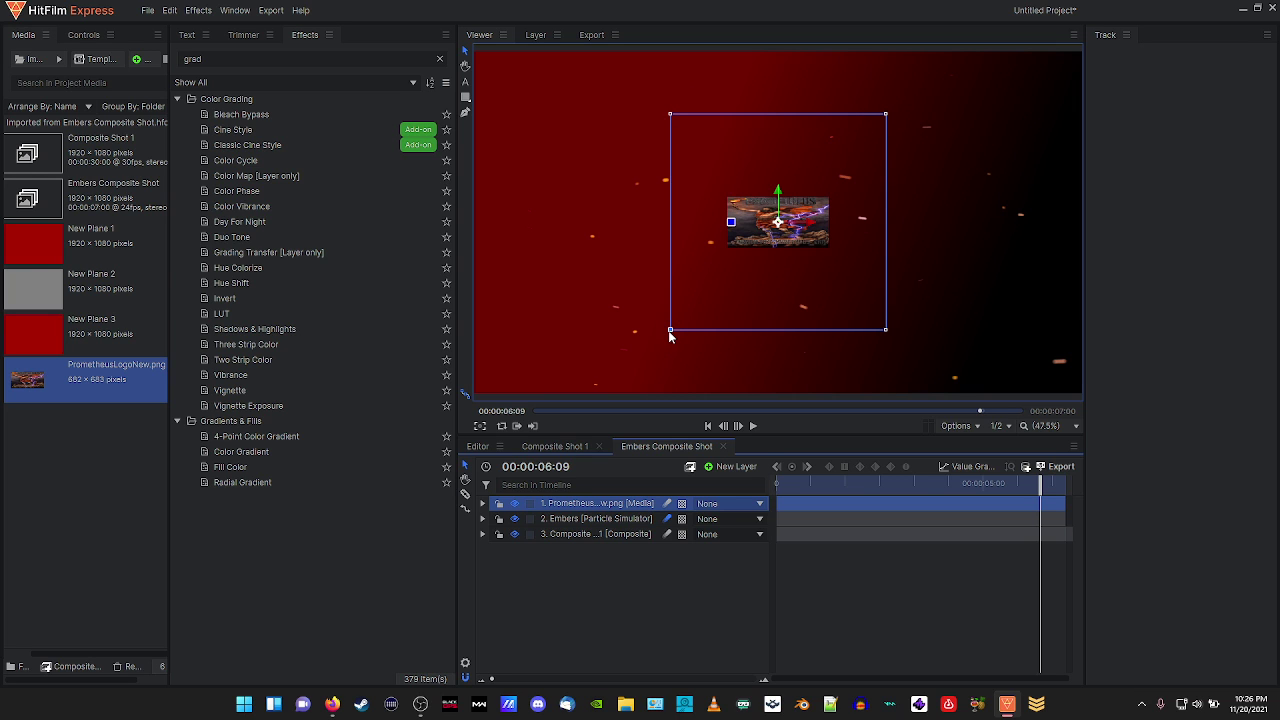
pyautogui.moveTo(671, 333); pyautogui.dragTo(593, 458)
# Search the effects for "sphere" and apply the Sphere effect to the Prometheus logo layer.
pyautogui.doubleClick(192, 59)
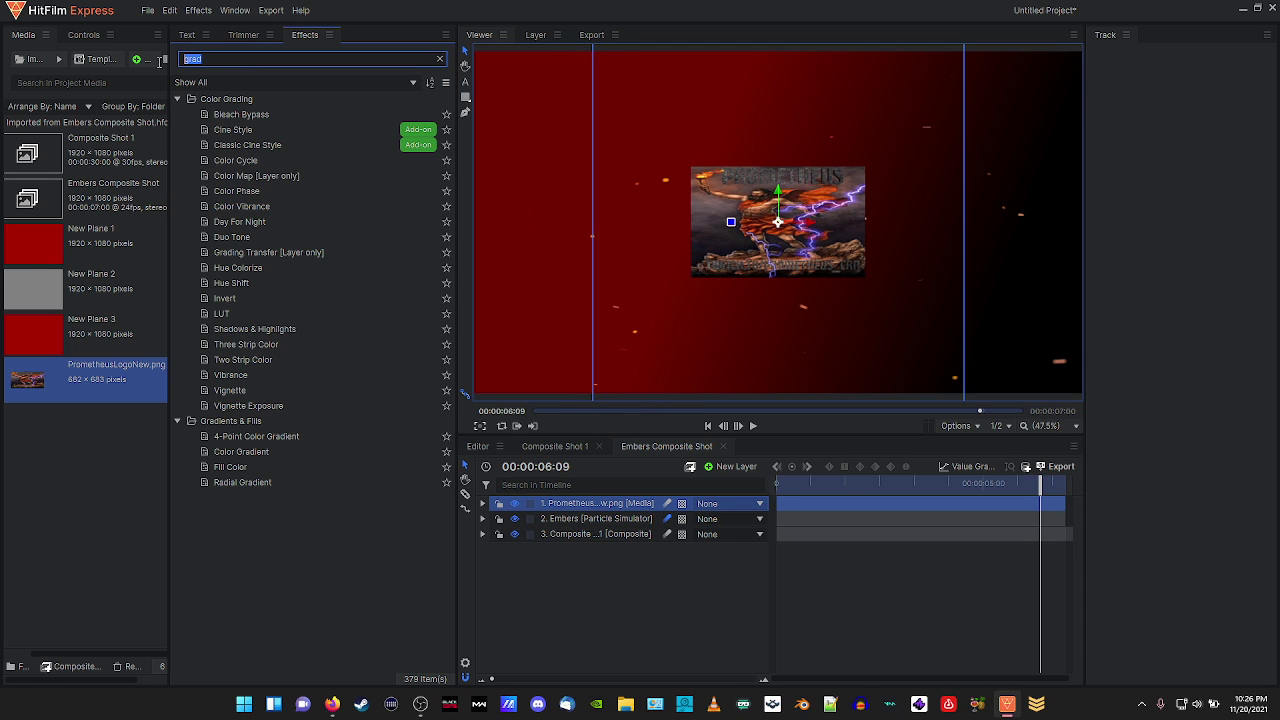
pyautogui.write('sound')
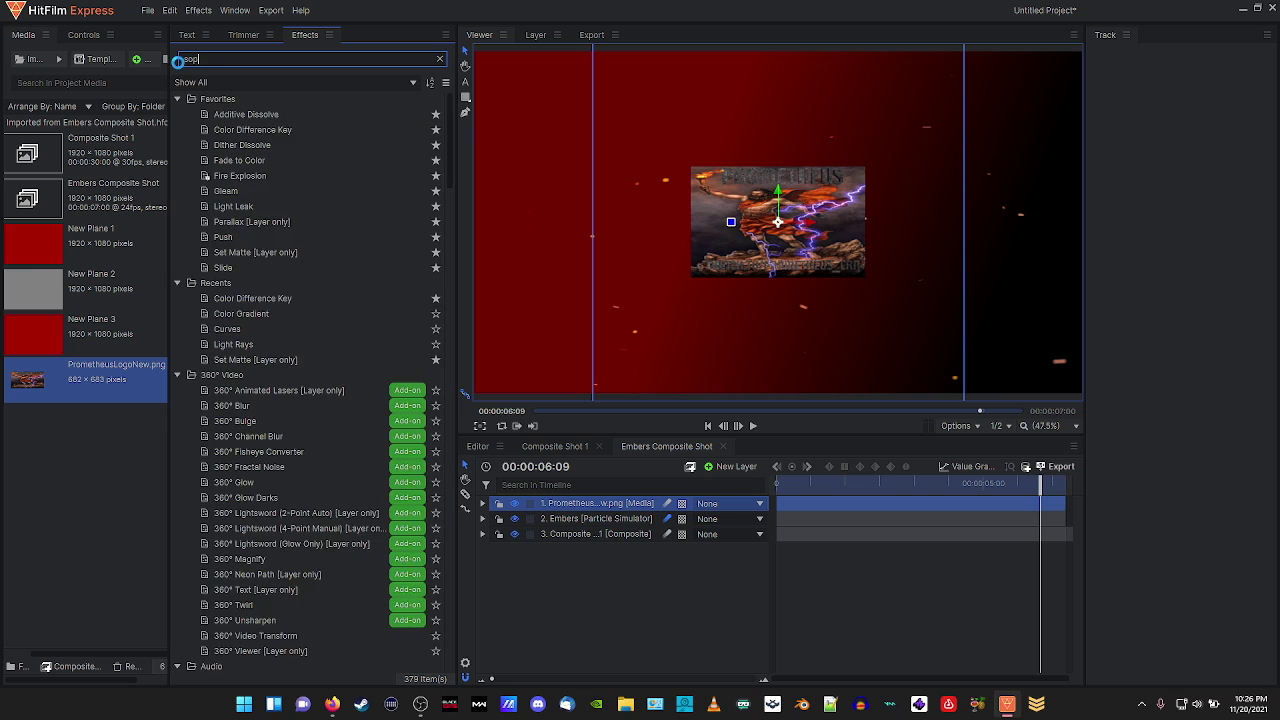
pyautogui.press('BackSpace')
pyautogui.press('BackSpace')
pyautogui.press('BackSpace')
pyautogui.press('BackSpace')
pyautogui.write('phre')
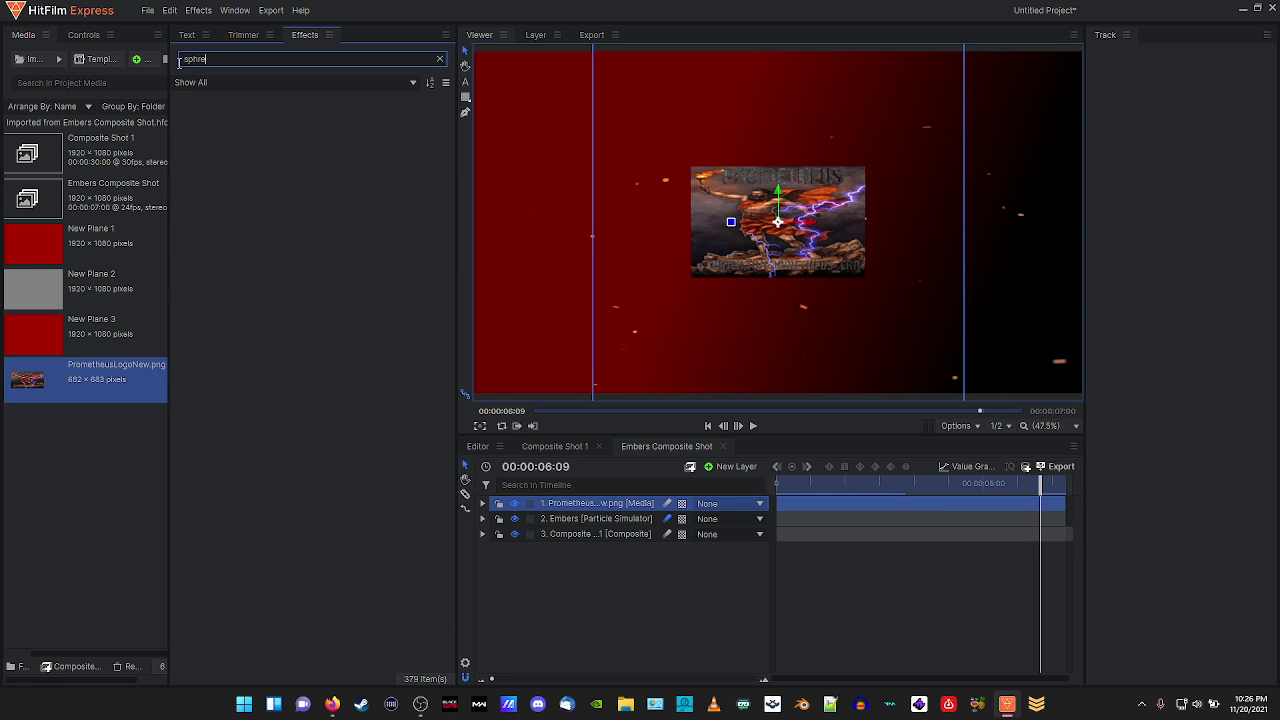
pyautogui.write('e')
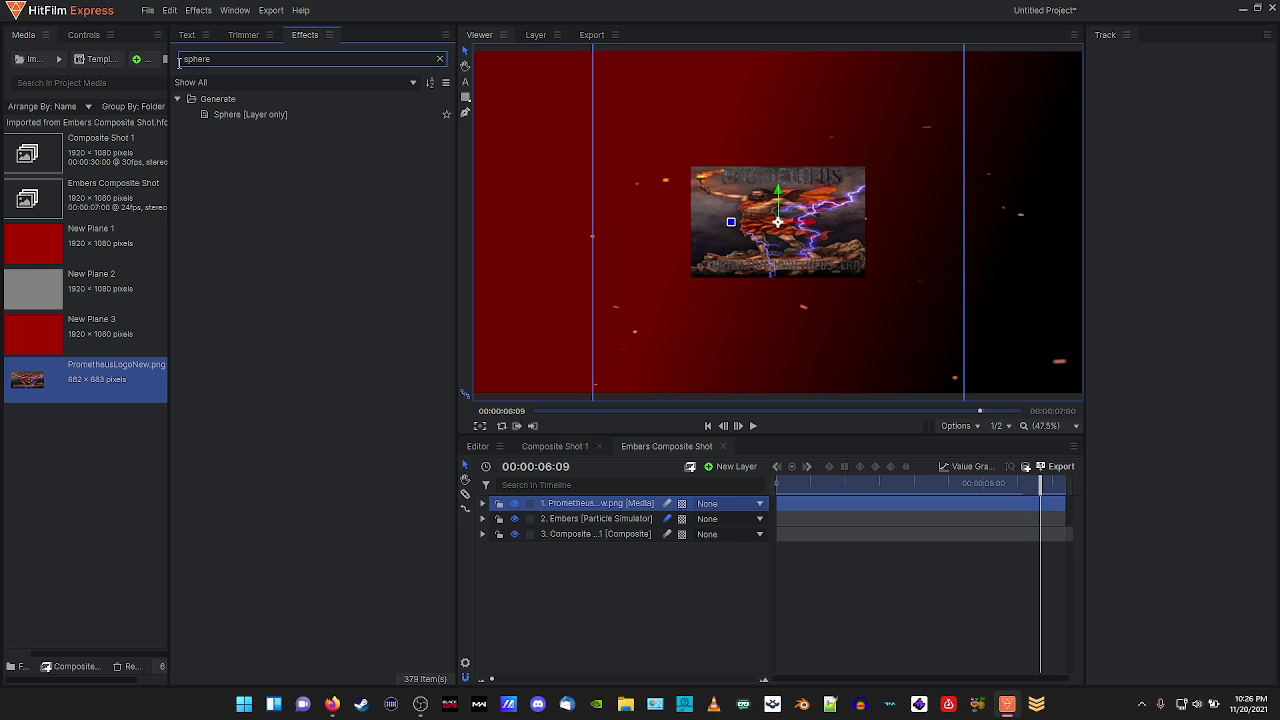
pyautogui.moveTo(245, 114); pyautogui.dragTo(624, 505)
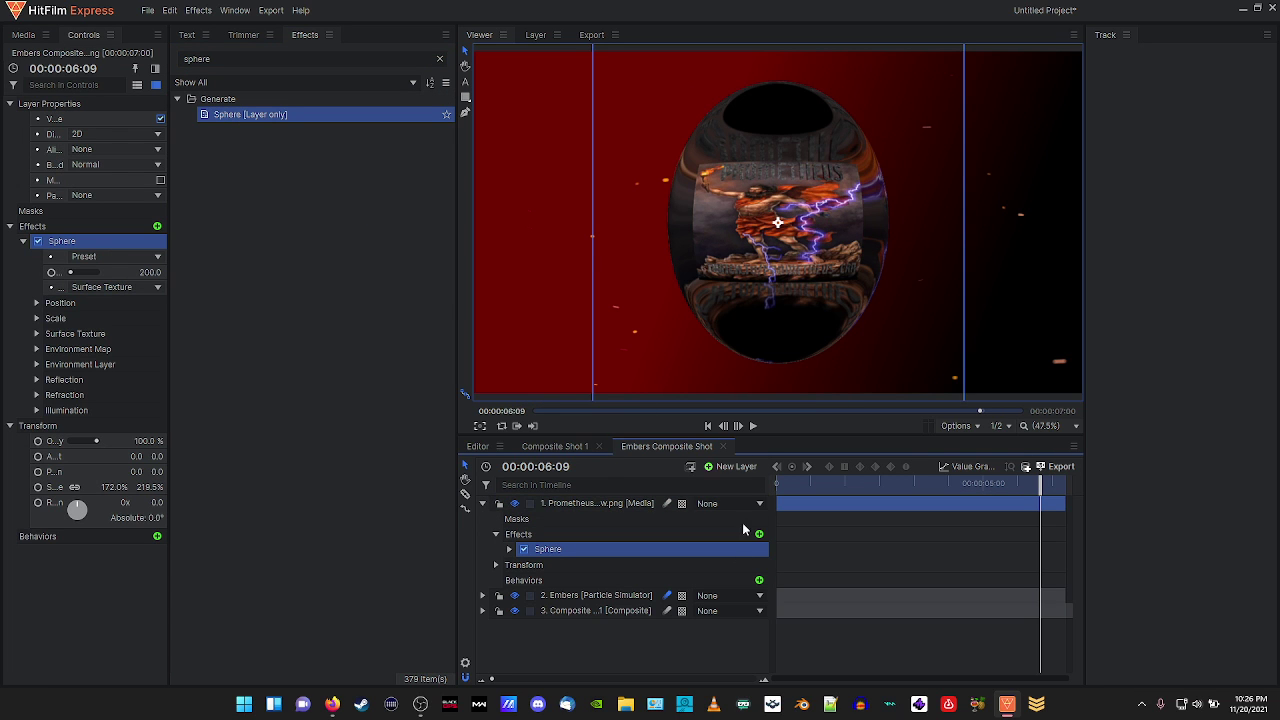
# Try Environment Map and Environment Layer as the Sphere effect's source usage.
pyautogui.click(509, 549)
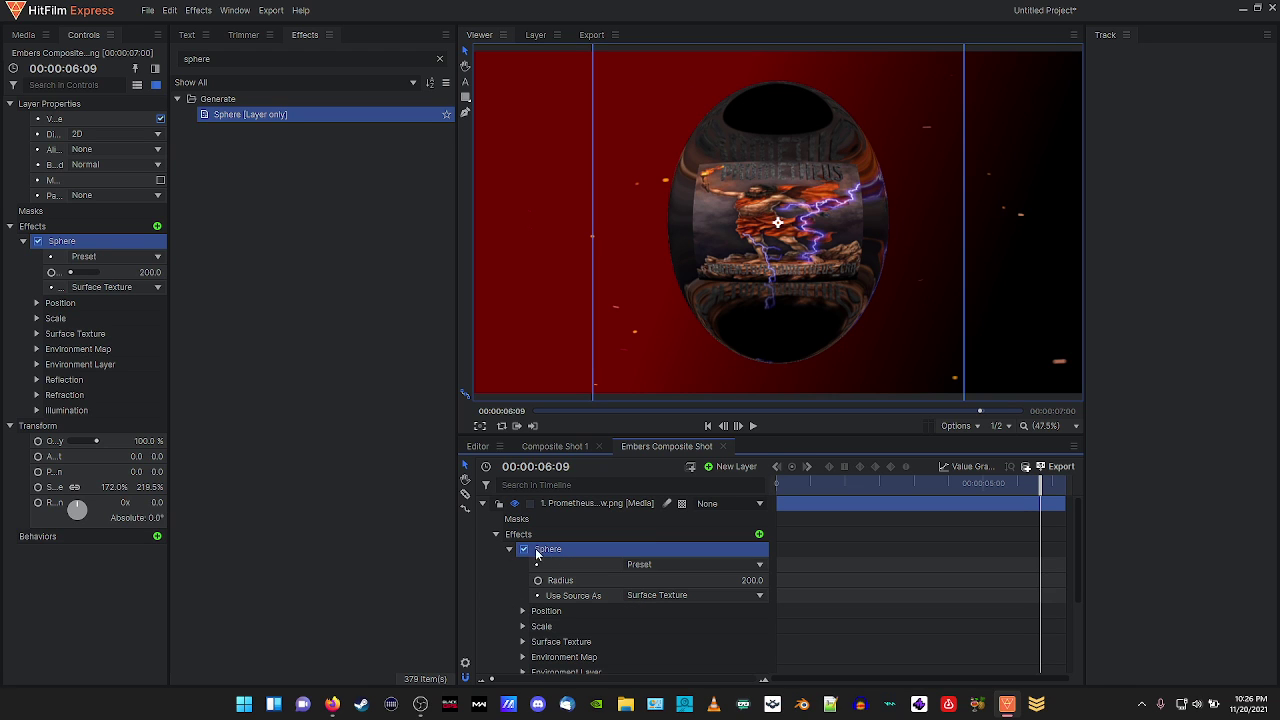
pyautogui.click(676, 598)
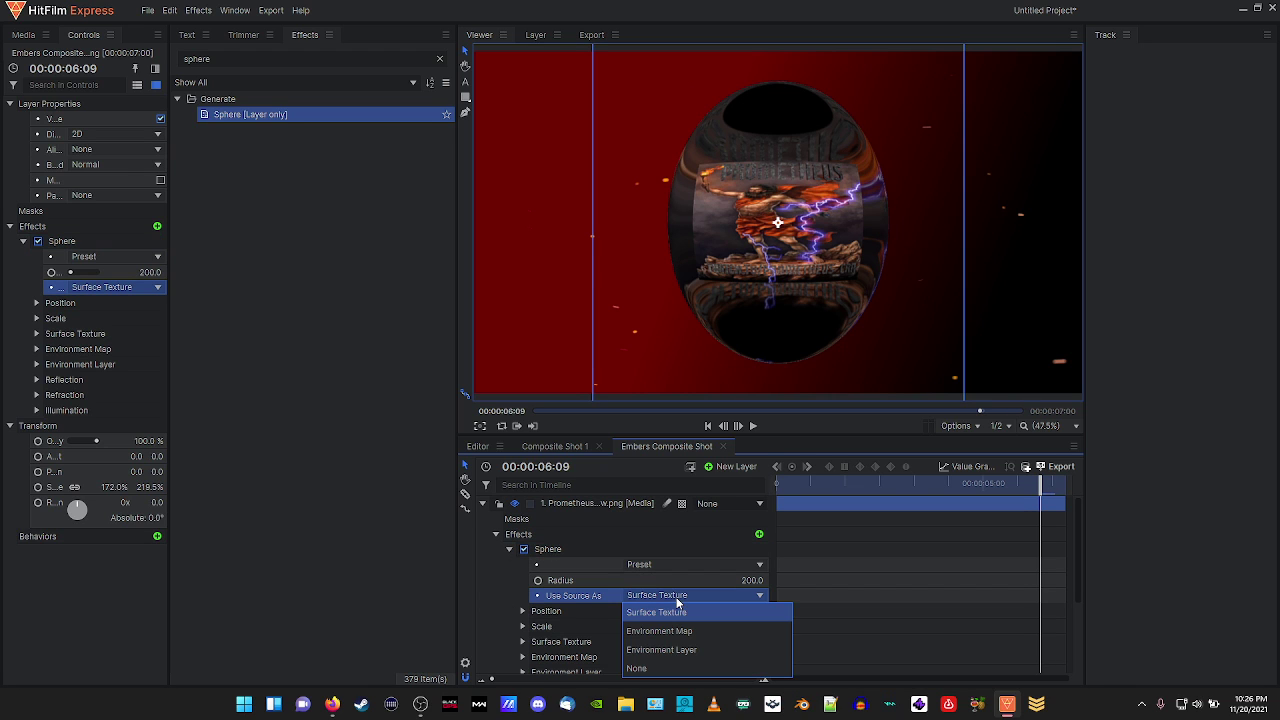
pyautogui.click(678, 630)
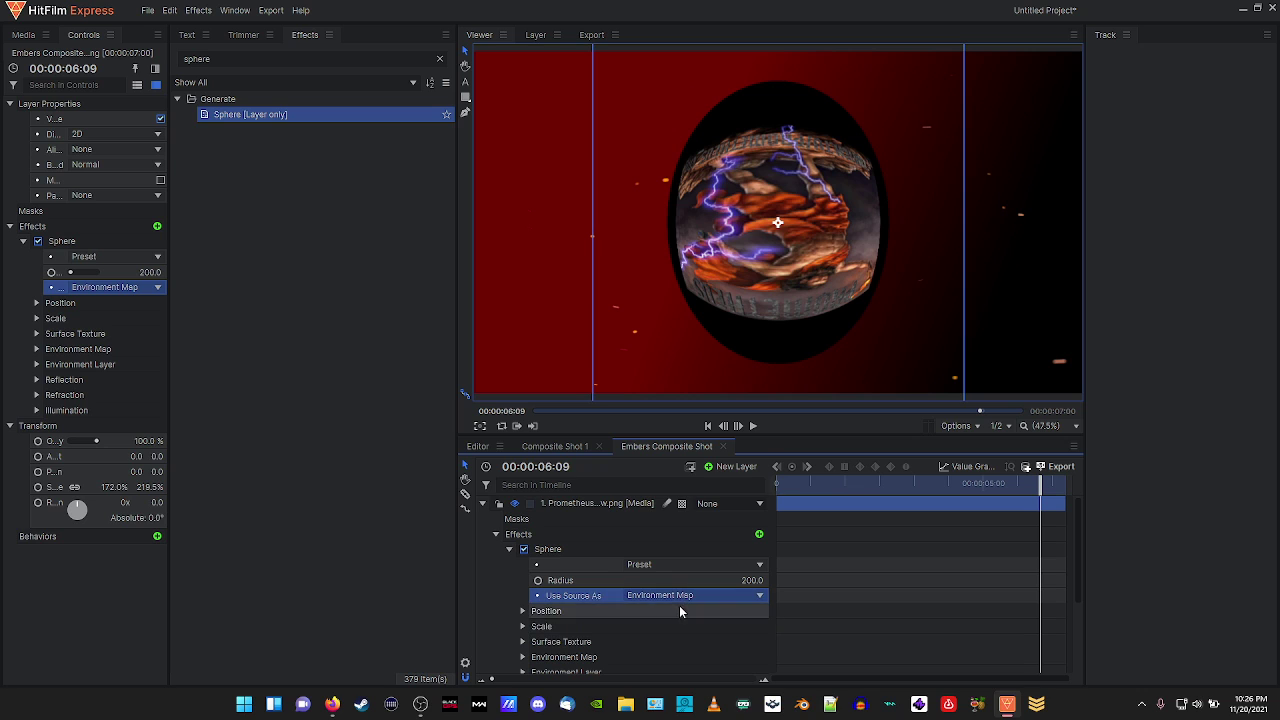
pyautogui.click(679, 600)
pyautogui.click(673, 646)
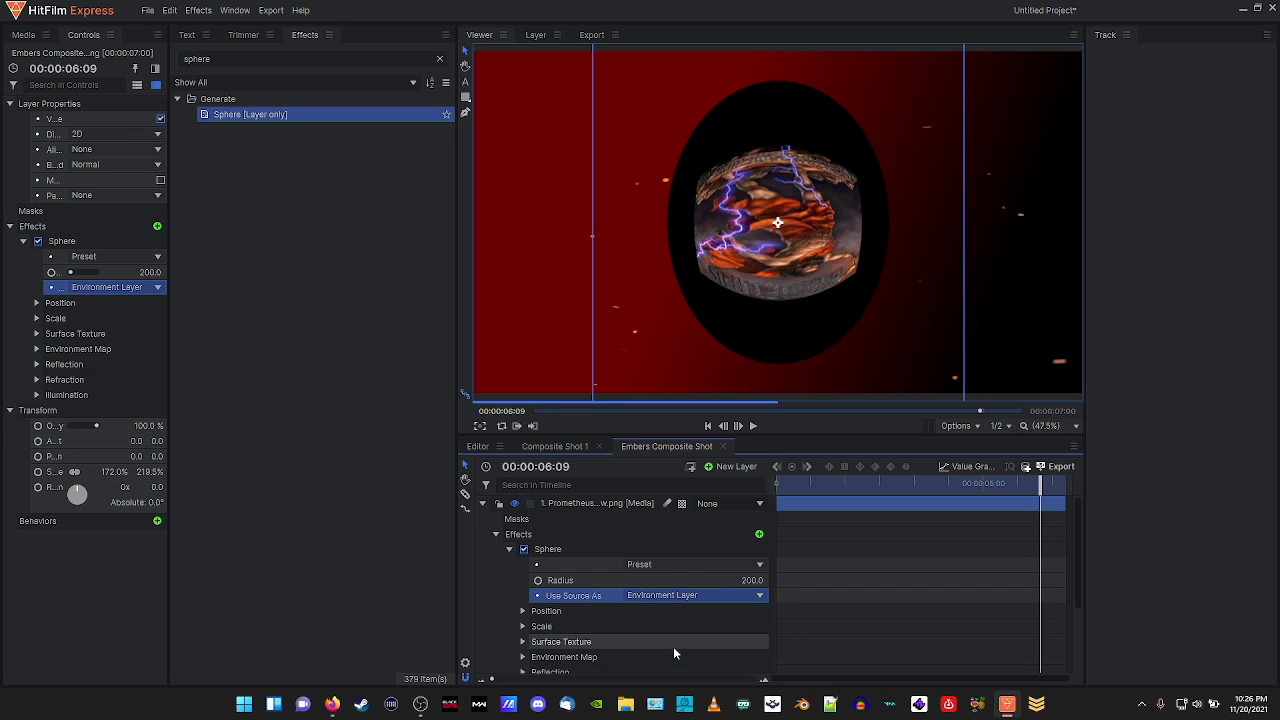
# Try the Sphere effect's Environment preset and set its source usage back to Surface Texture.
pyautogui.click(665, 565)
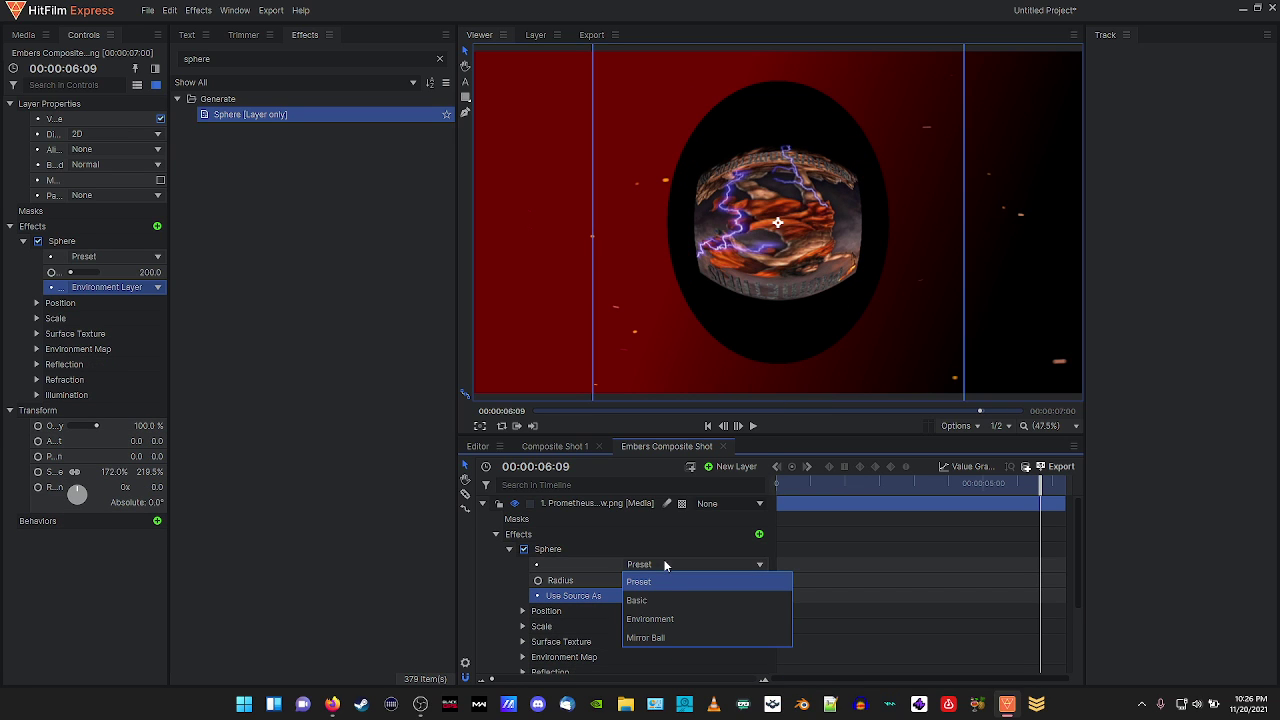
pyautogui.click(657, 620)
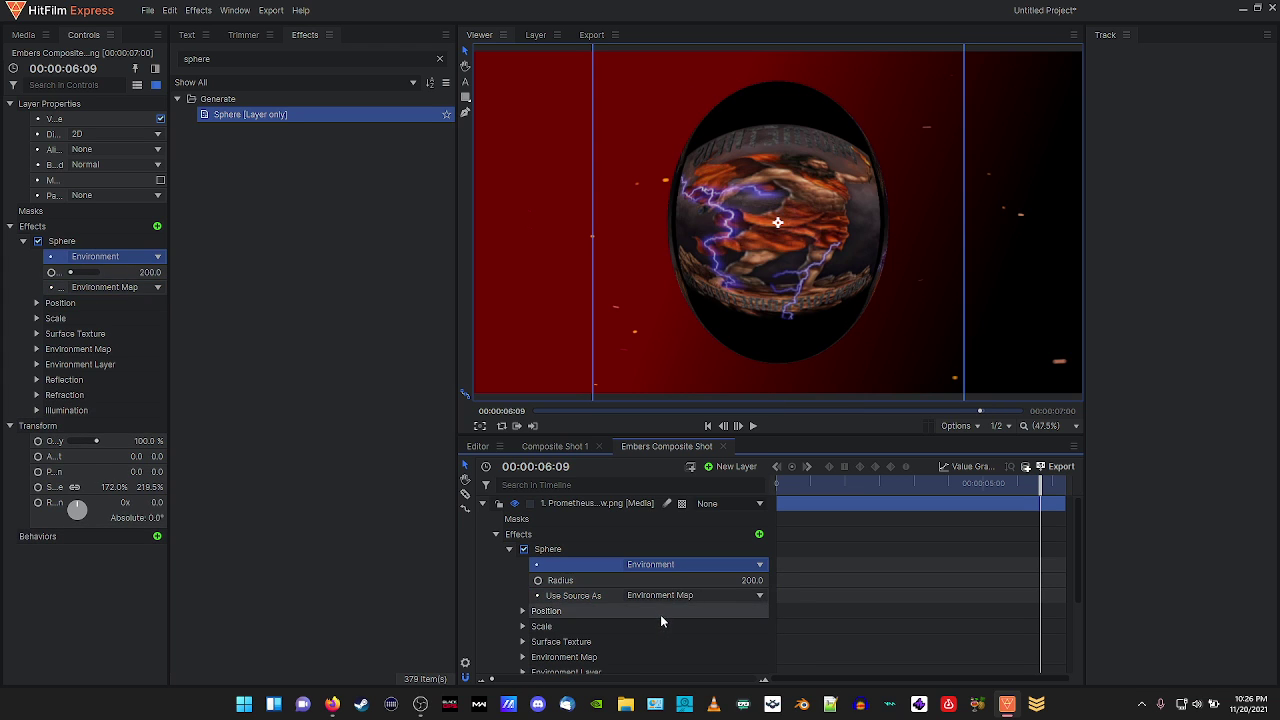
pyautogui.click(661, 601)
pyautogui.click(656, 610)
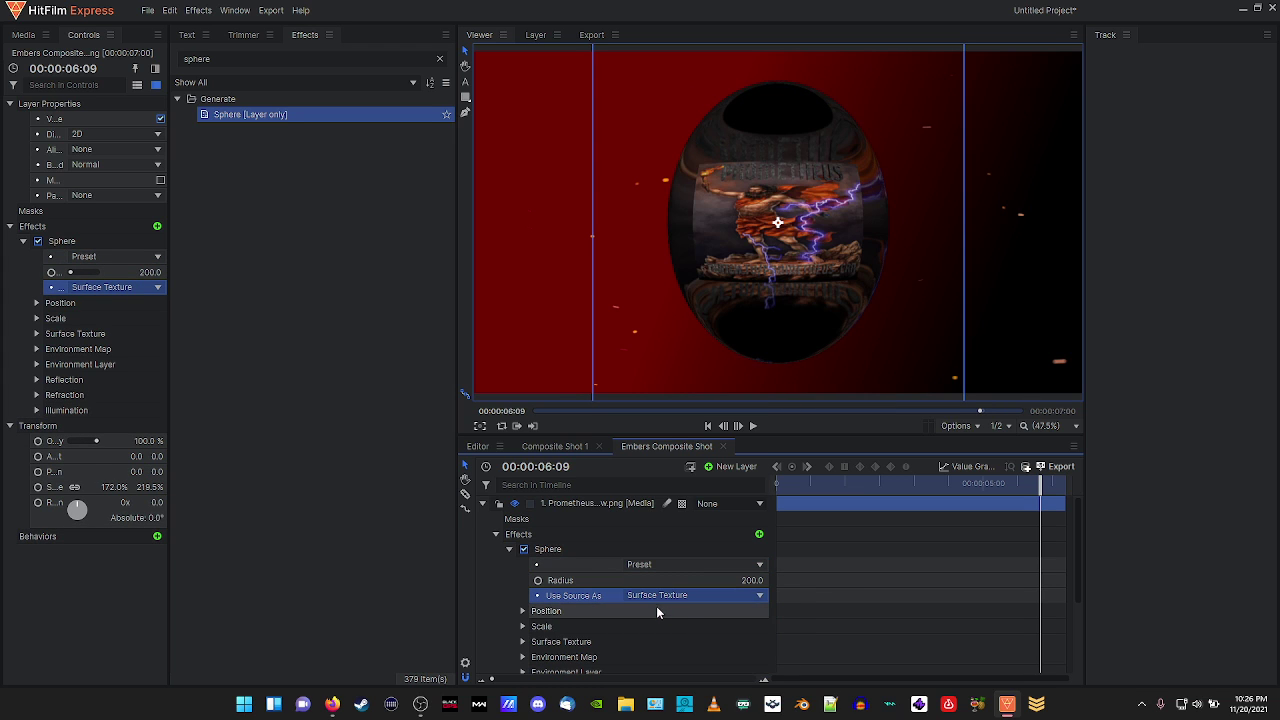
# Try None as the Sphere effect's source usage, and try its Basic, Environment and Mirror Ball presets.
pyautogui.click(657, 592)
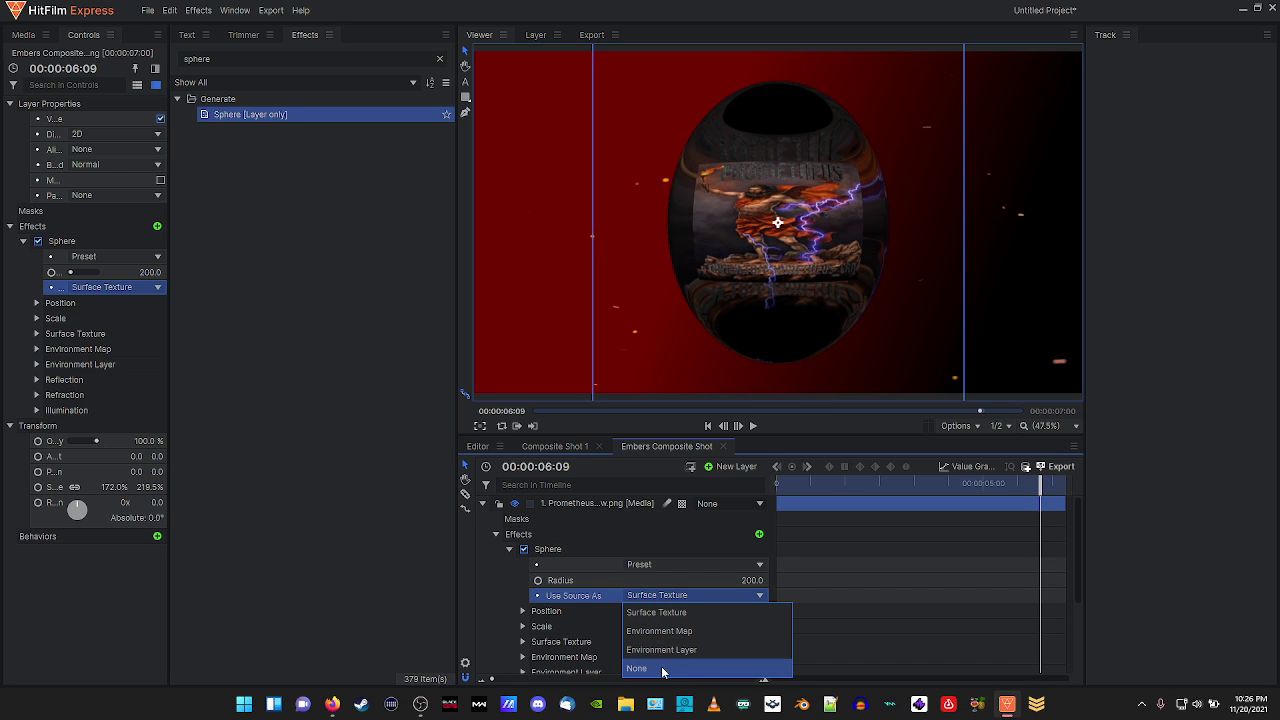
pyautogui.click(661, 667)
pyautogui.click(669, 565)
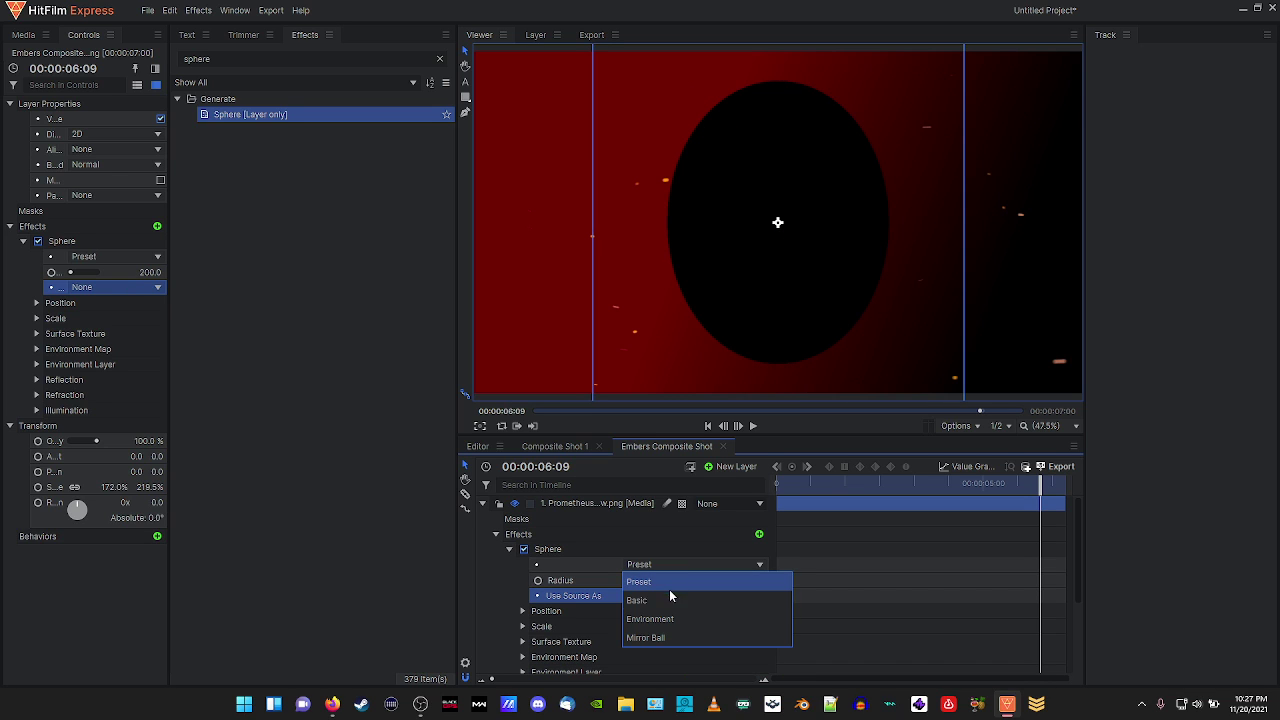
pyautogui.click(669, 599)
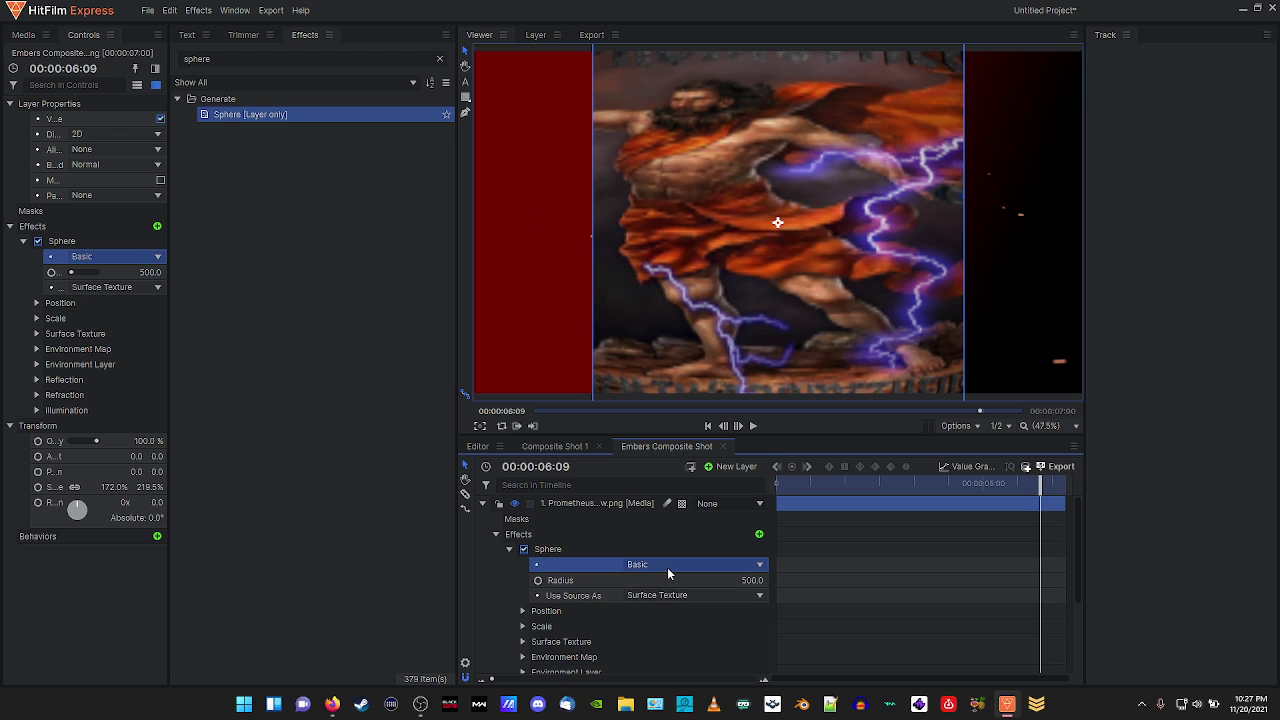
pyautogui.click(667, 565)
pyautogui.click(667, 619)
pyautogui.click(667, 566)
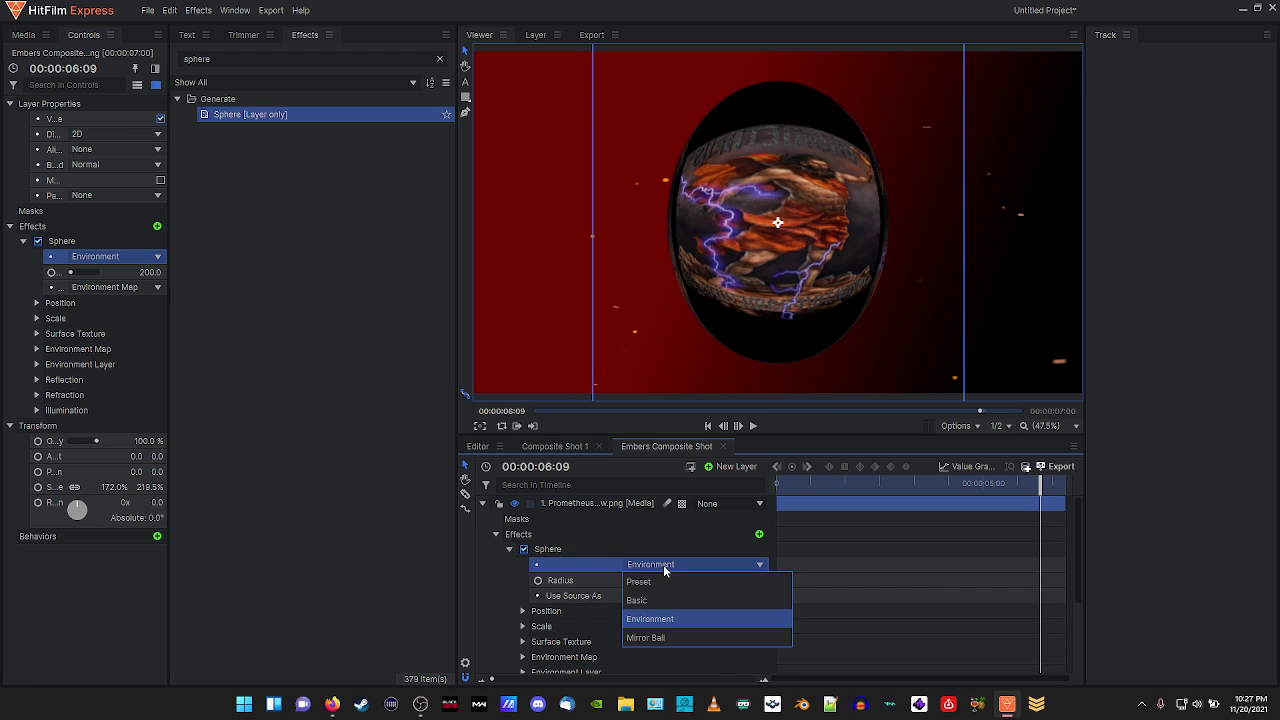
pyautogui.click(665, 636)
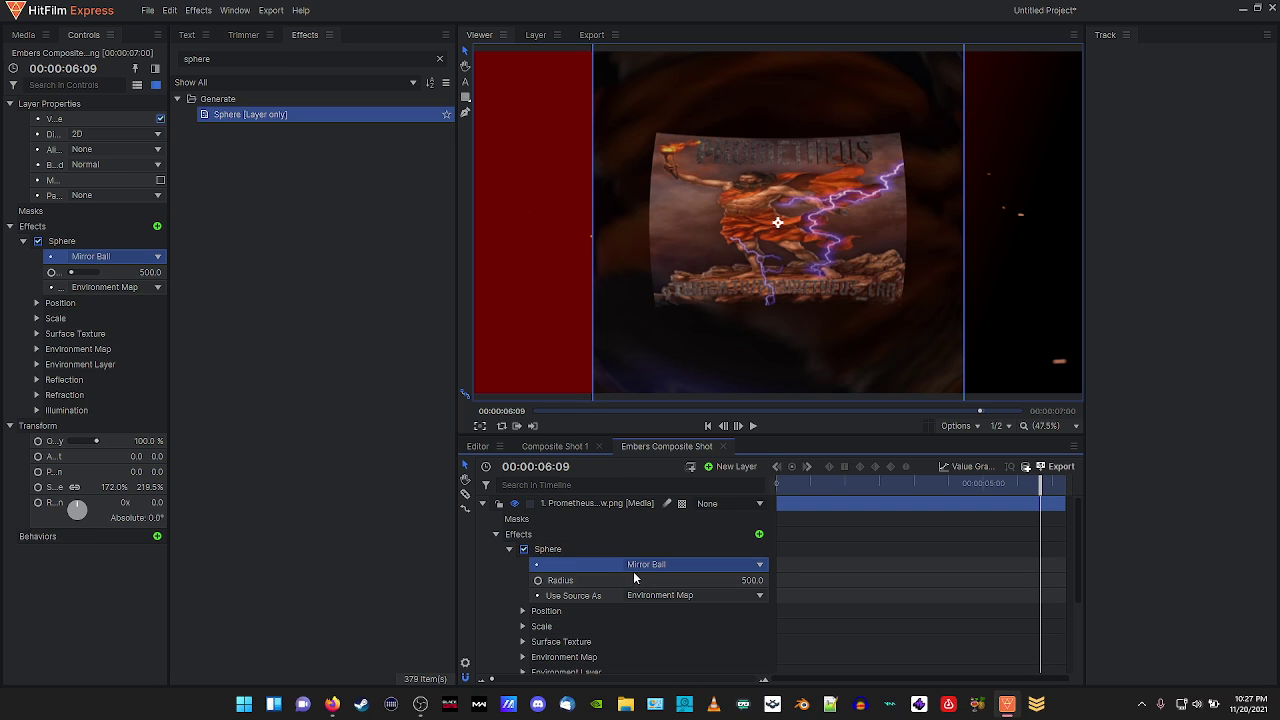
# Try Surface Texture, Environment Layer and Environment Map as the source usage of the Mirror Ball sphere.
pyautogui.scroll(-1, 624, 570)
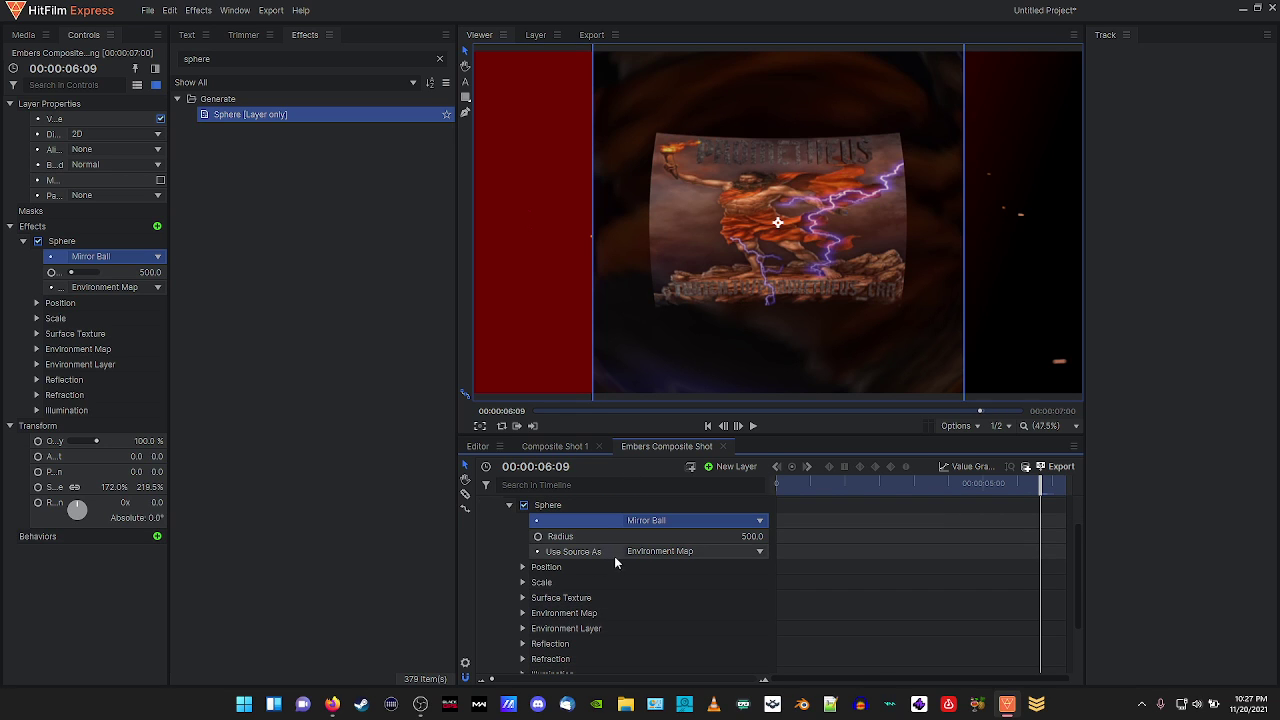
pyautogui.click(642, 558)
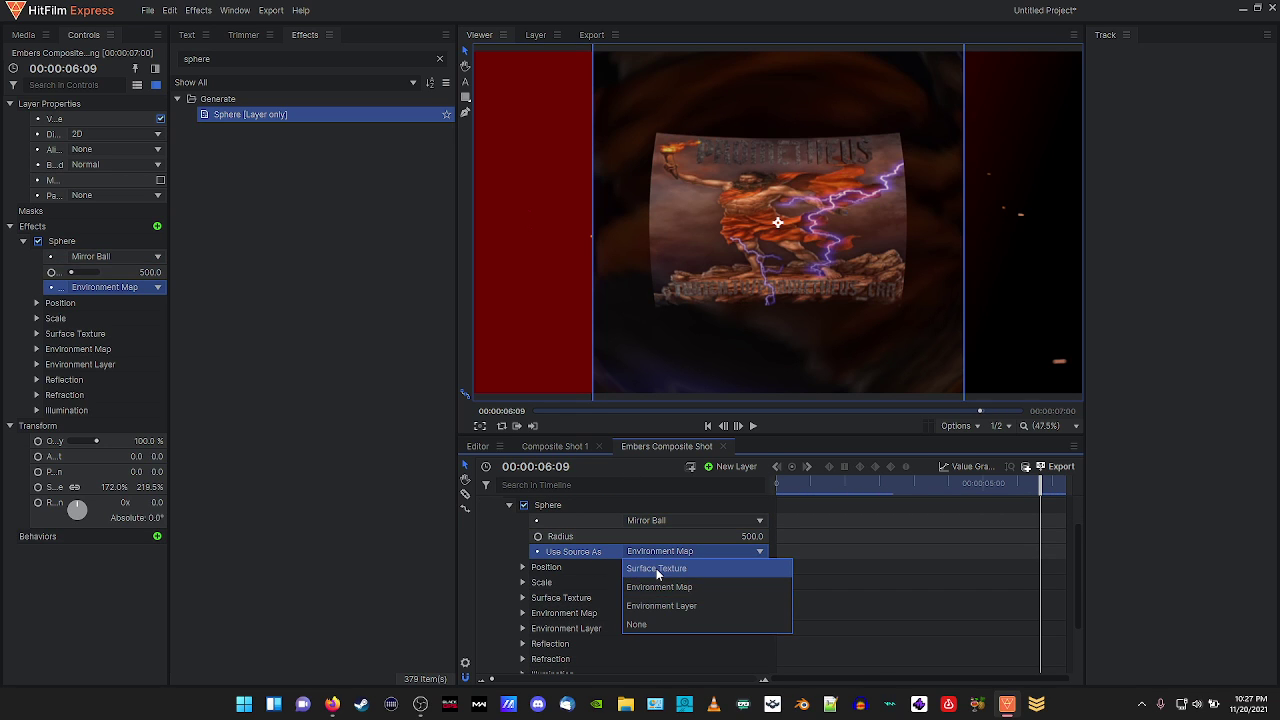
pyautogui.click(656, 568)
pyautogui.click(668, 550)
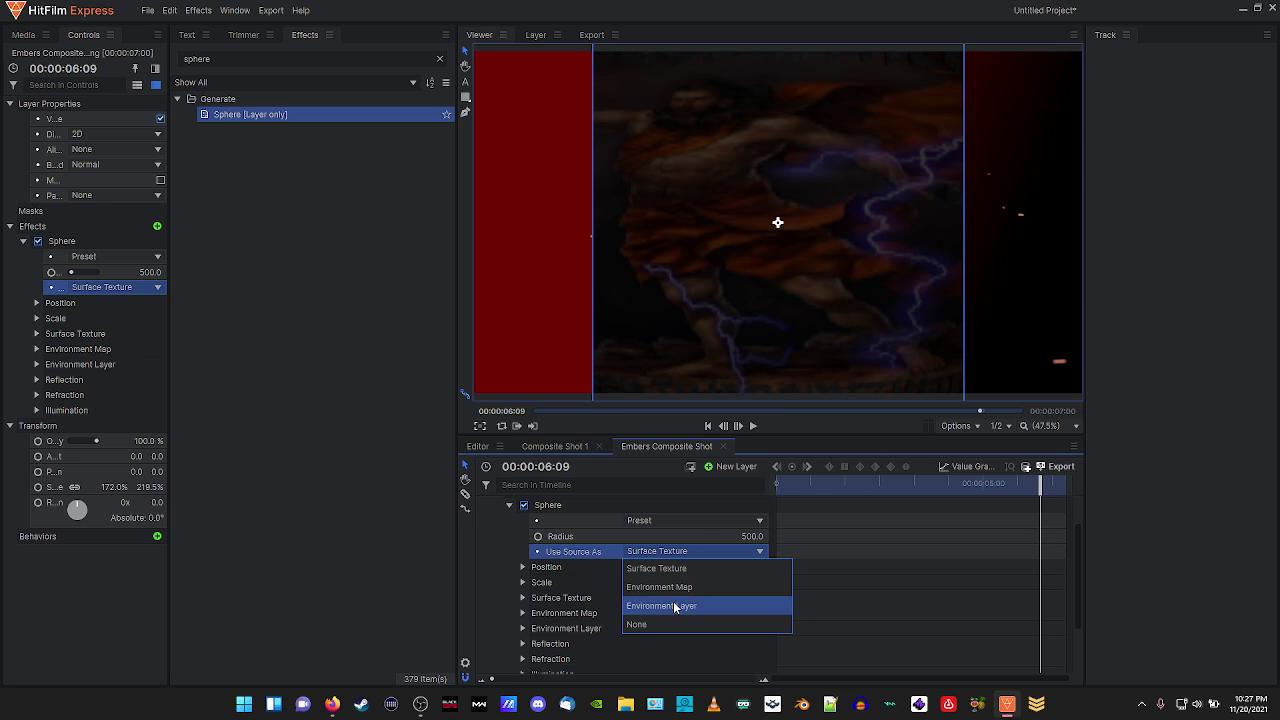
pyautogui.click(674, 607)
pyautogui.click(680, 552)
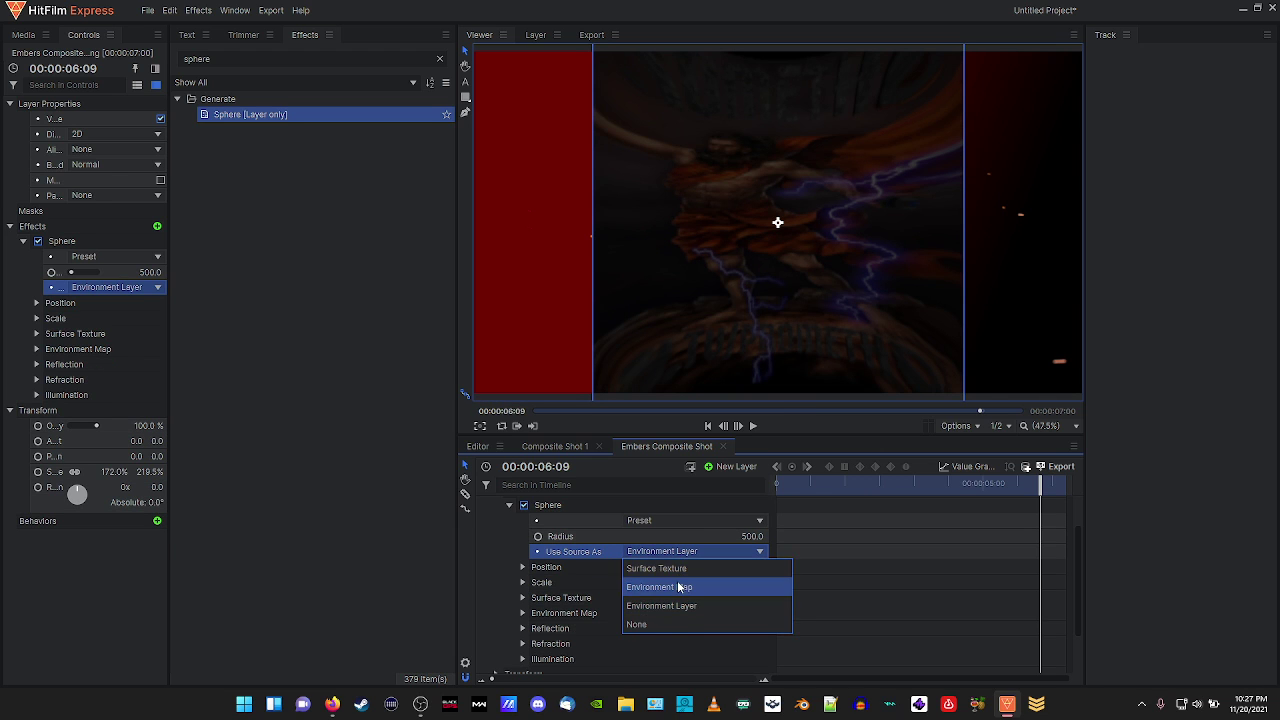
pyautogui.click(677, 580)
# Try the Sphere effect's Basic and Environment presets and reduce the sphere's radius to 184.
pyautogui.click(678, 520)
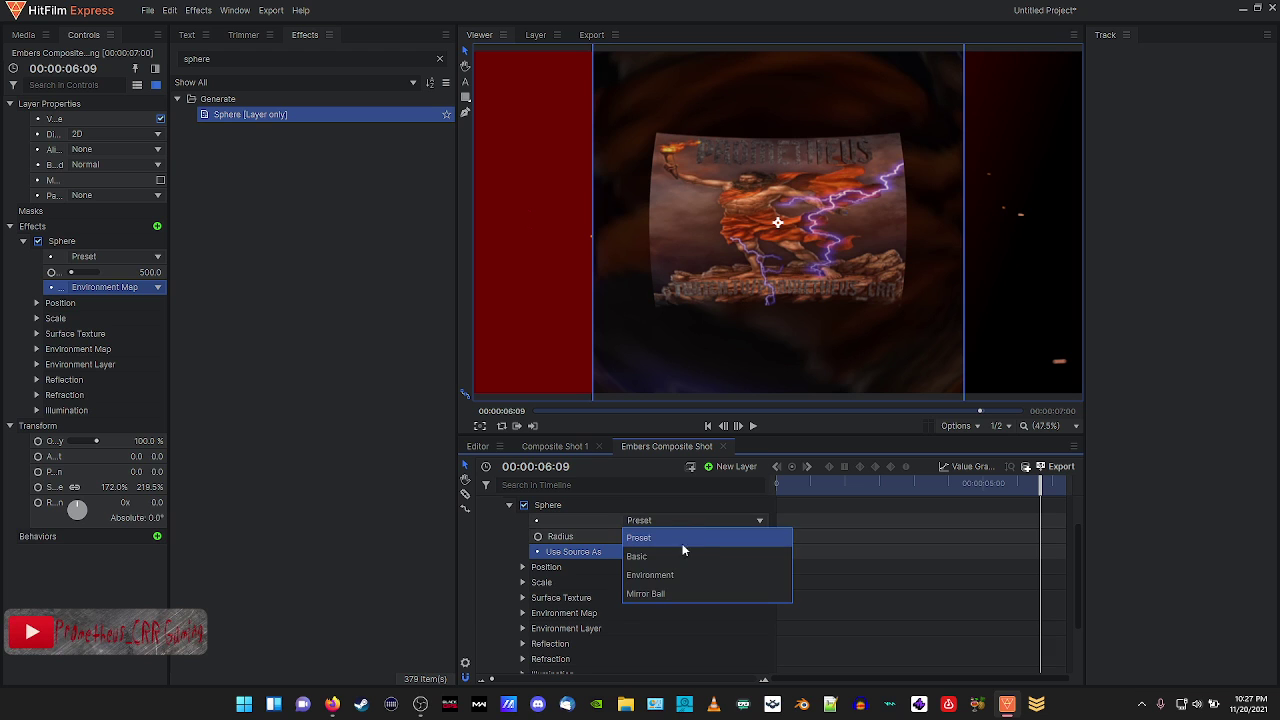
pyautogui.click(677, 552)
pyautogui.click(678, 520)
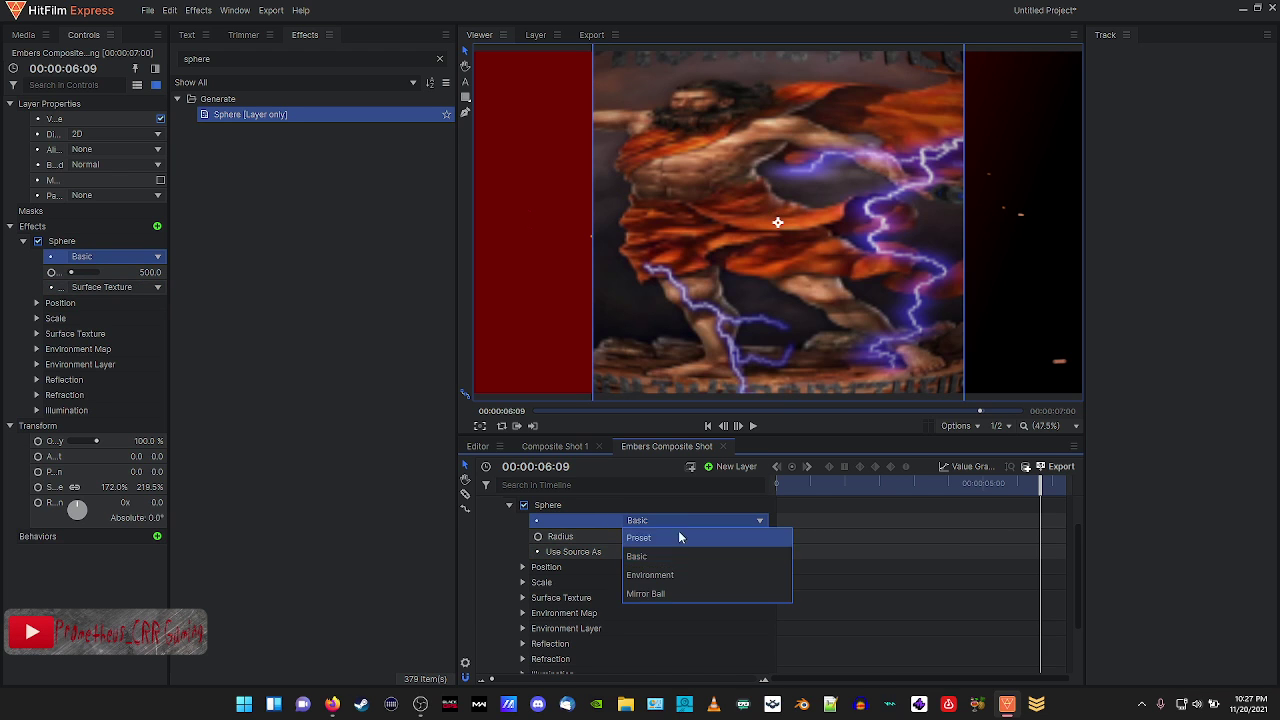
pyautogui.click(674, 574)
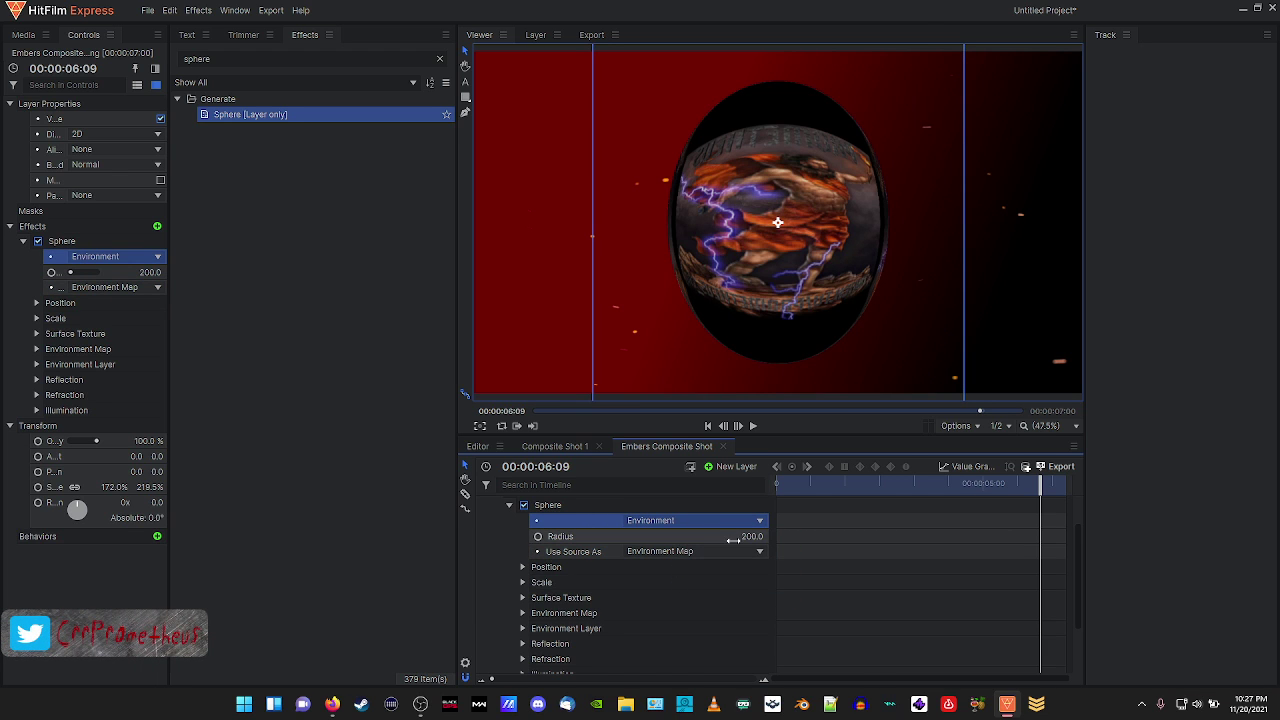
pyautogui.moveTo(752, 537)
pyautogui.mouseDown()
pyautogui.moveTo(736, 537)
pyautogui.moveTo(765, 537)
pyautogui.moveTo(690, 537)
pyautogui.moveTo(733, 540)
pyautogui.mouseUp()
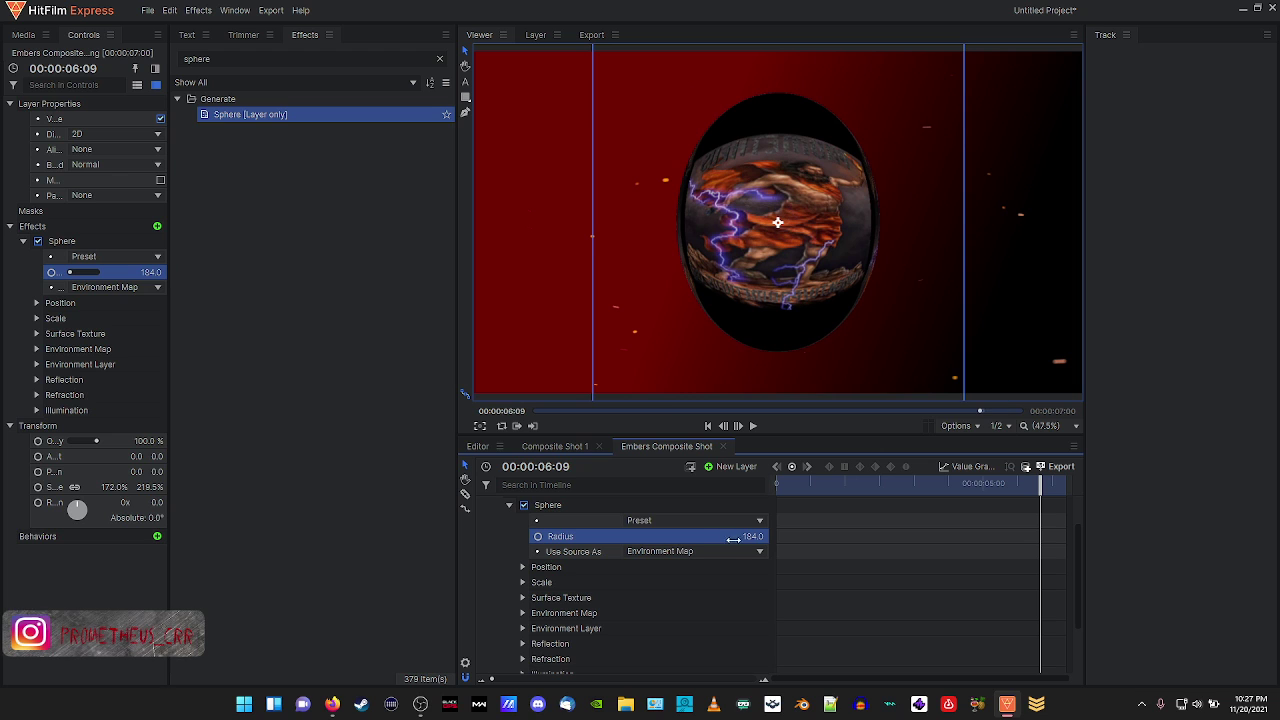
# Remove the Prometheus logo layer from the Embers Composite Shot.
pyautogui.click(559, 446)
pyautogui.click(632, 448)
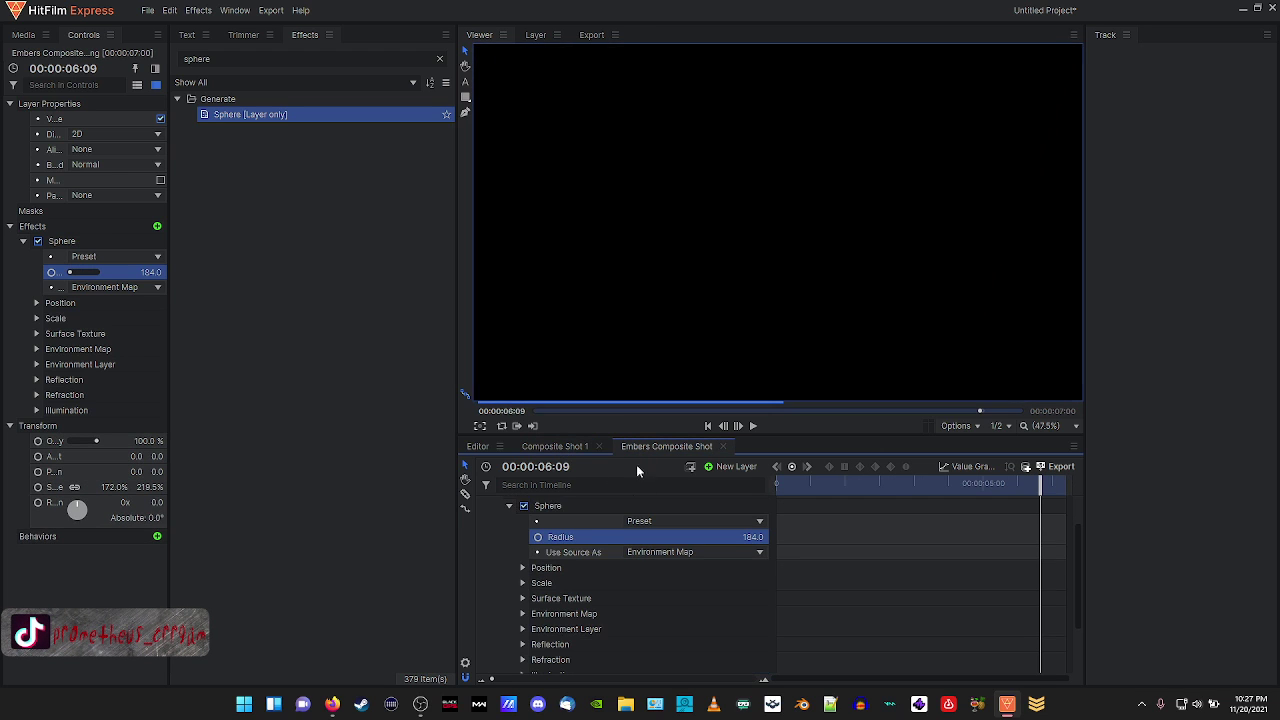
pyautogui.scroll(2, 599, 512)
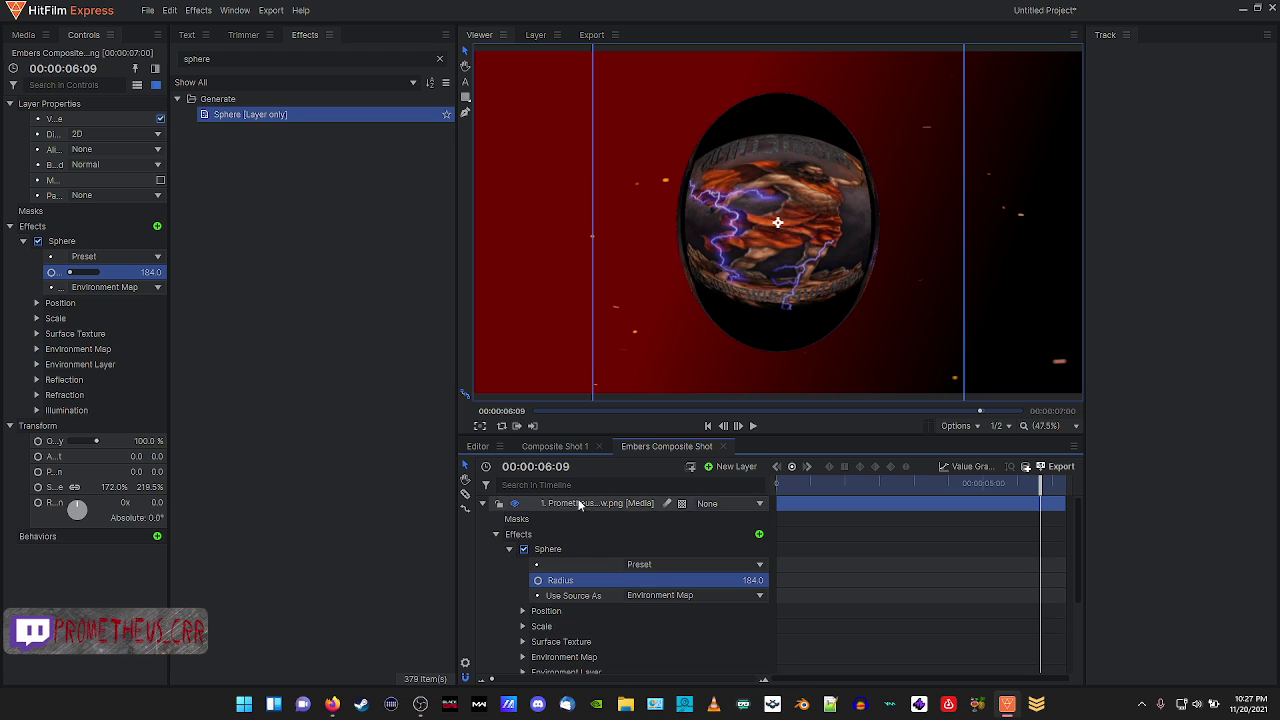
pyautogui.click(483, 503)
pyautogui.click(559, 507)
pyautogui.rightClick(559, 507)
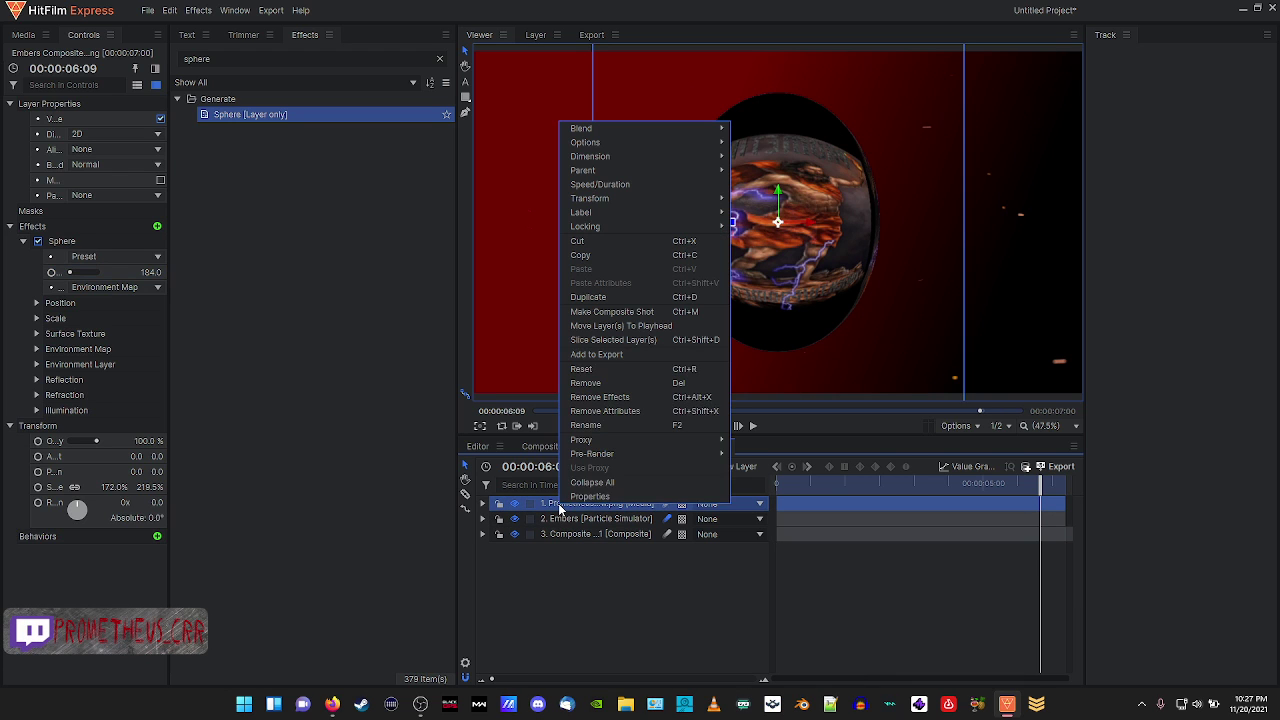
pyautogui.click(585, 388)
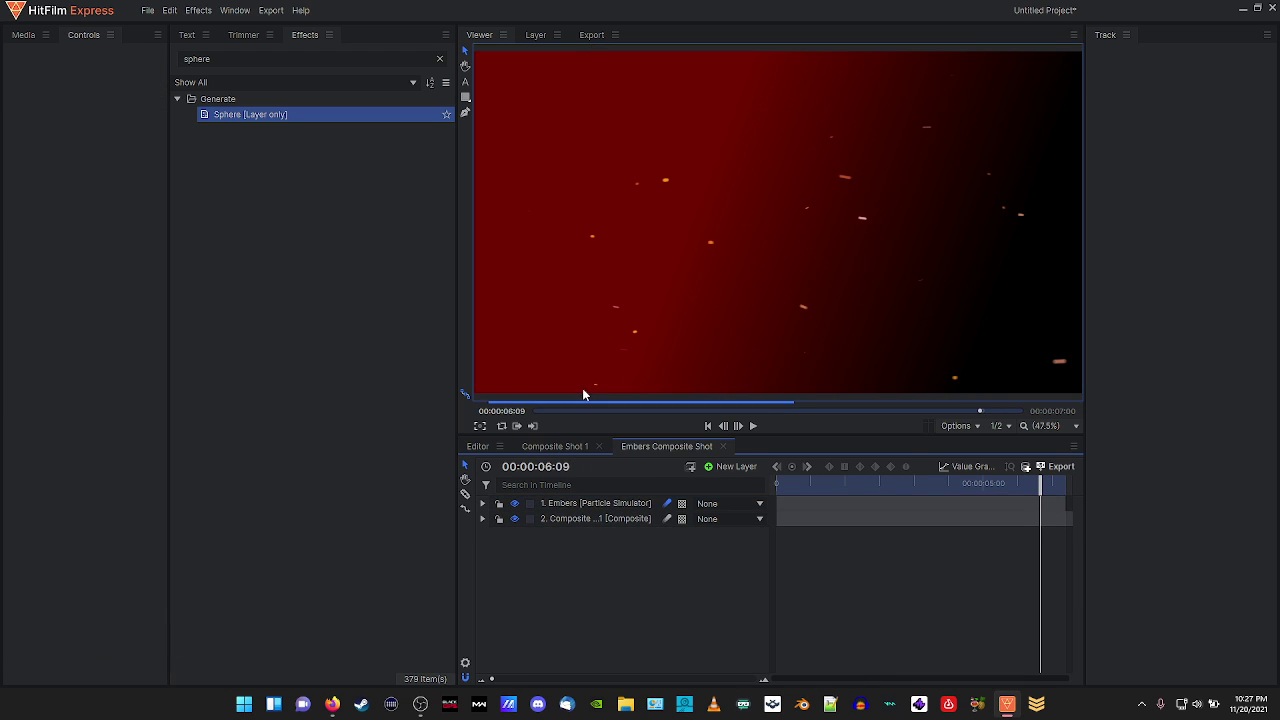
# Make a composite shot from PrometheusLogoNew.png and fit its logo layer to the frame.
pyautogui.click(19, 38)
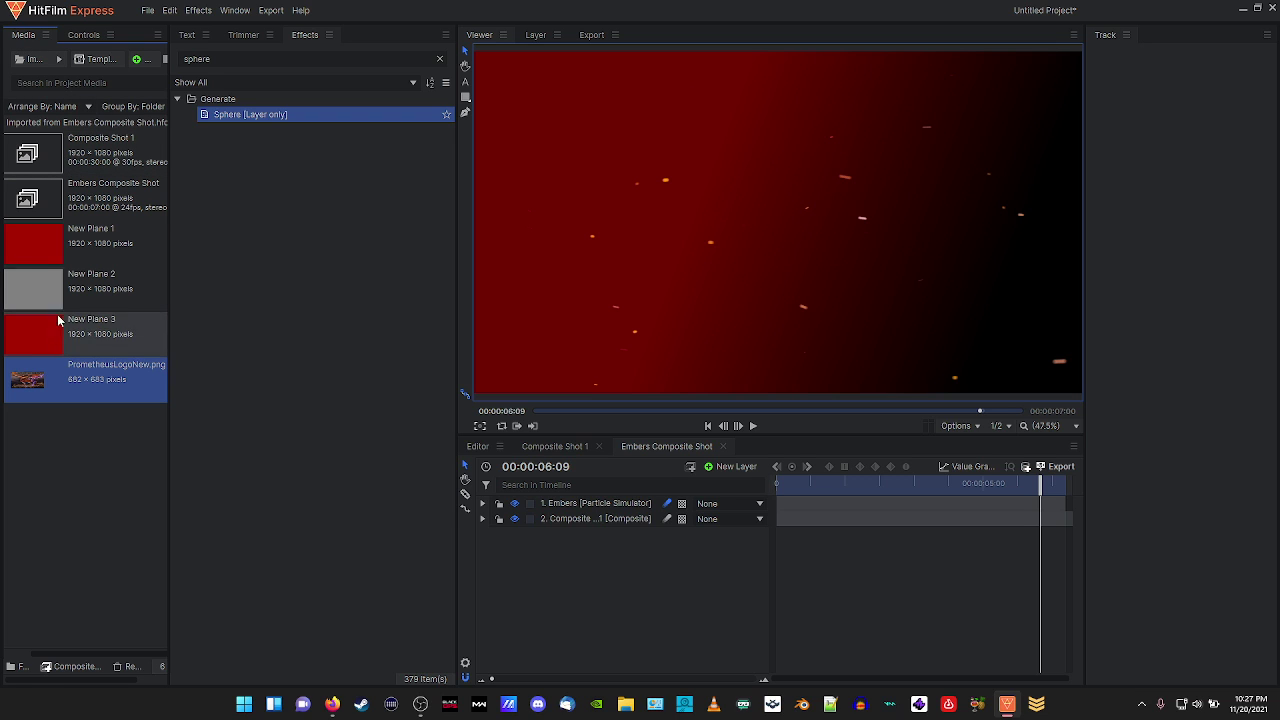
pyautogui.click(78, 667)
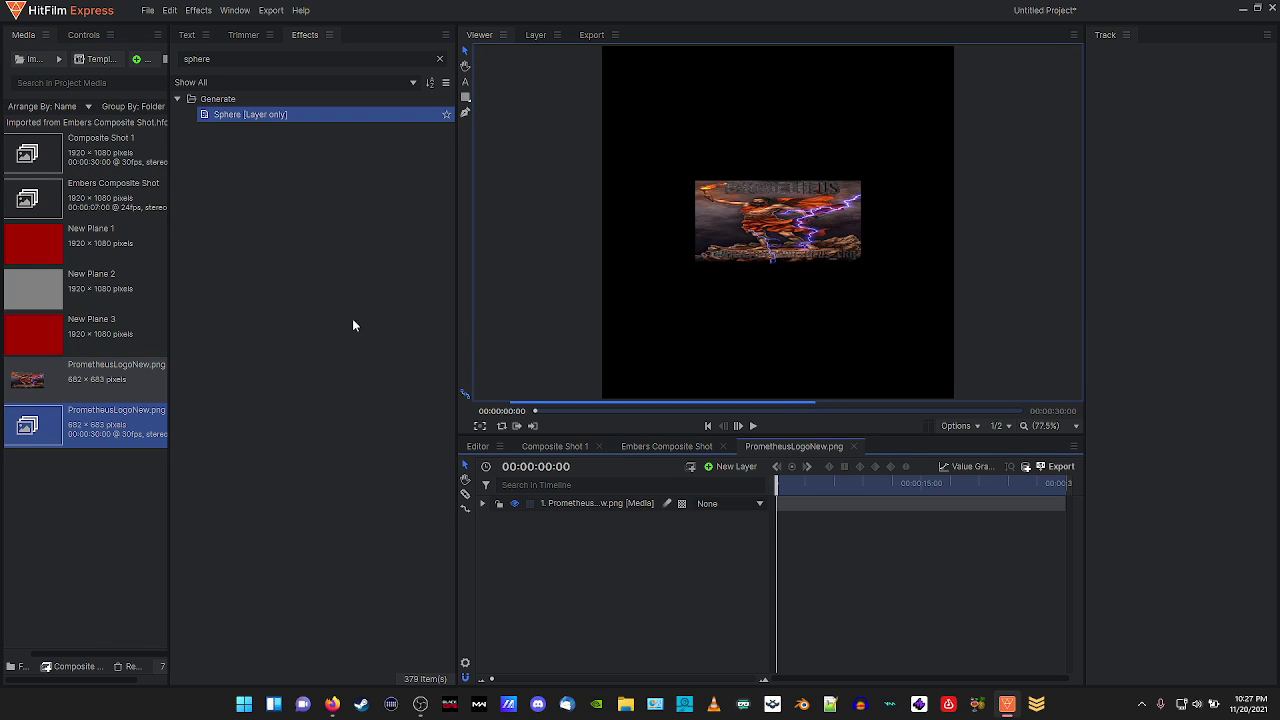
pyautogui.rightClick(594, 504)
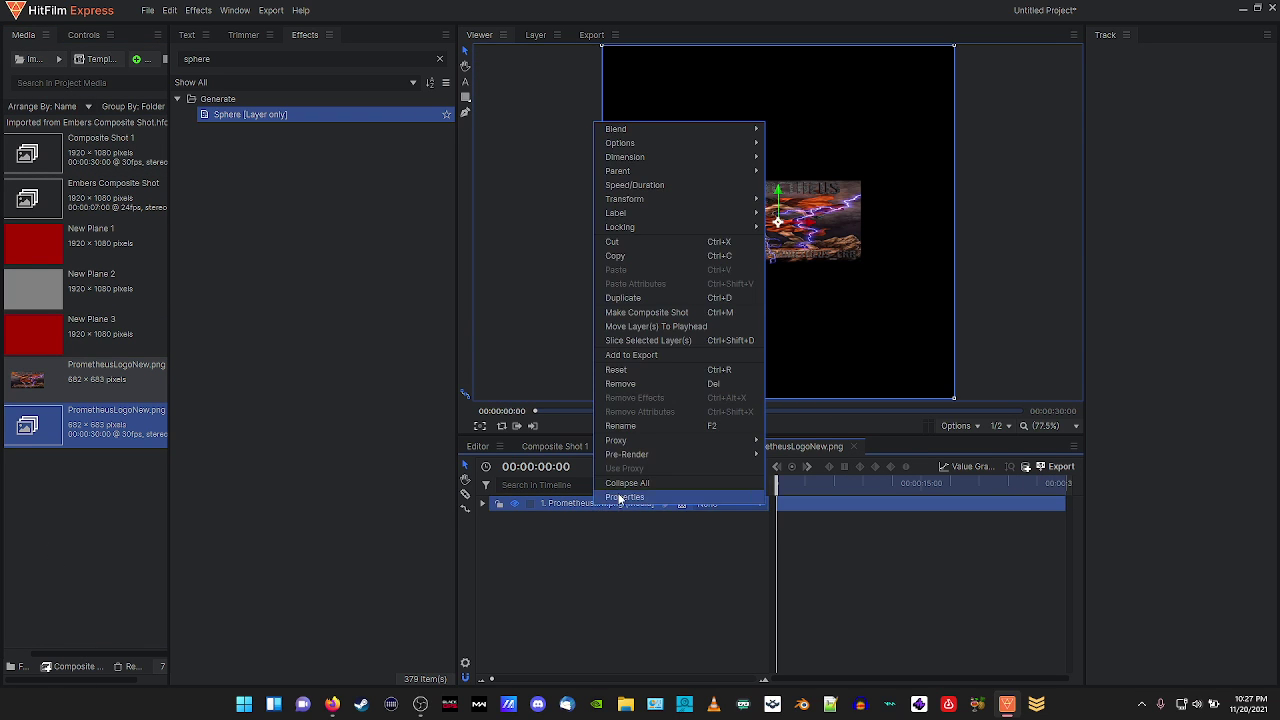
pyautogui.moveTo(709, 207)
pyautogui.click(790, 199)
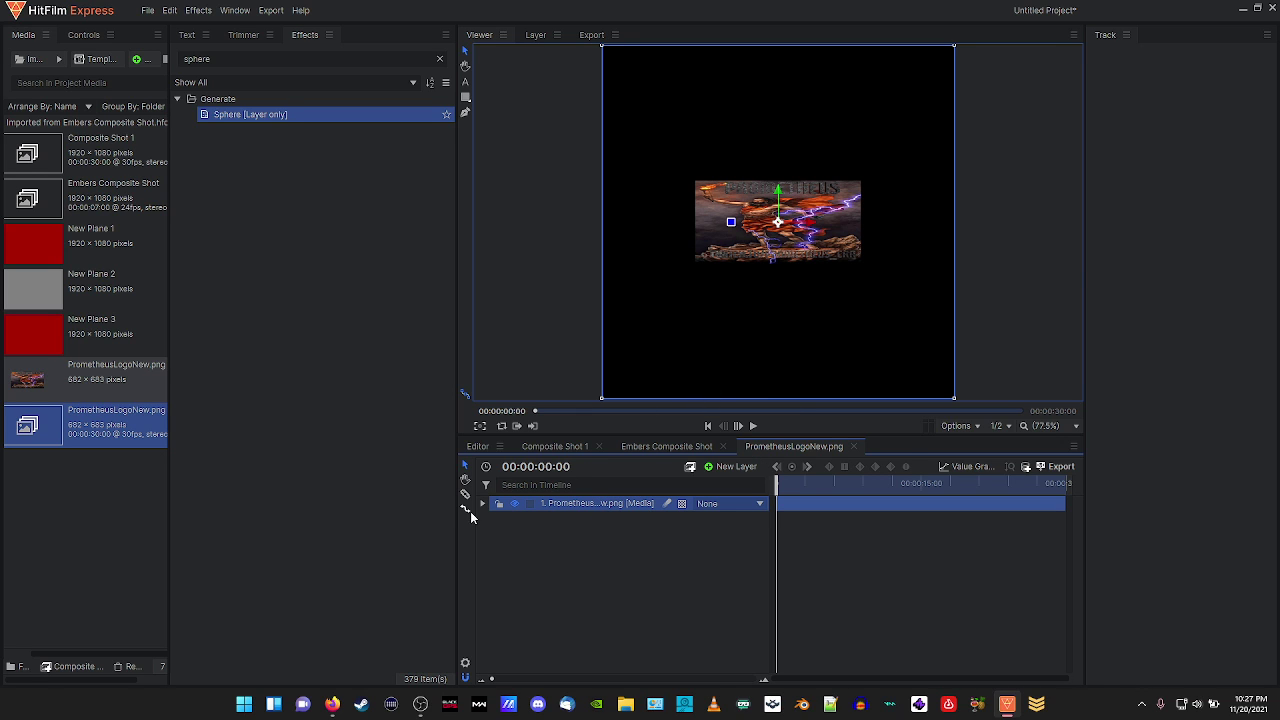
# Resize the logo's composite shot to 1920 by 1080 and fit the logo layer to the new frame.
pyautogui.click(464, 664)
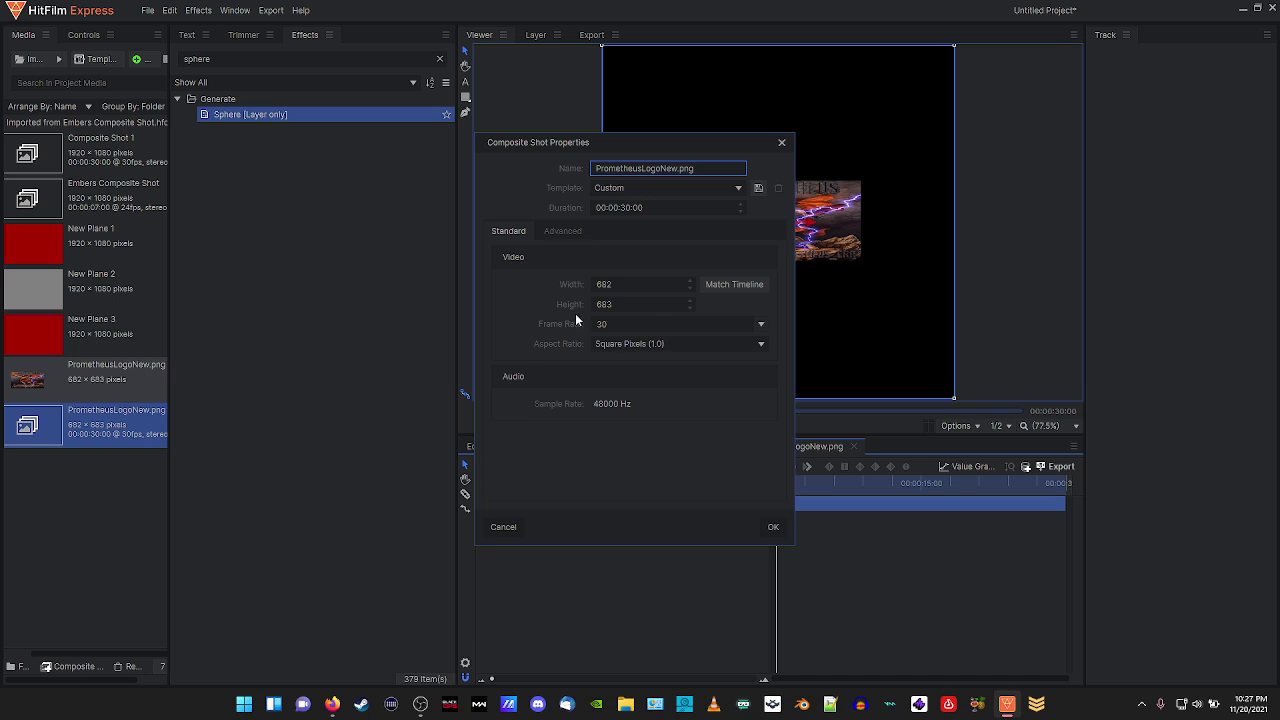
pyautogui.click(617, 284)
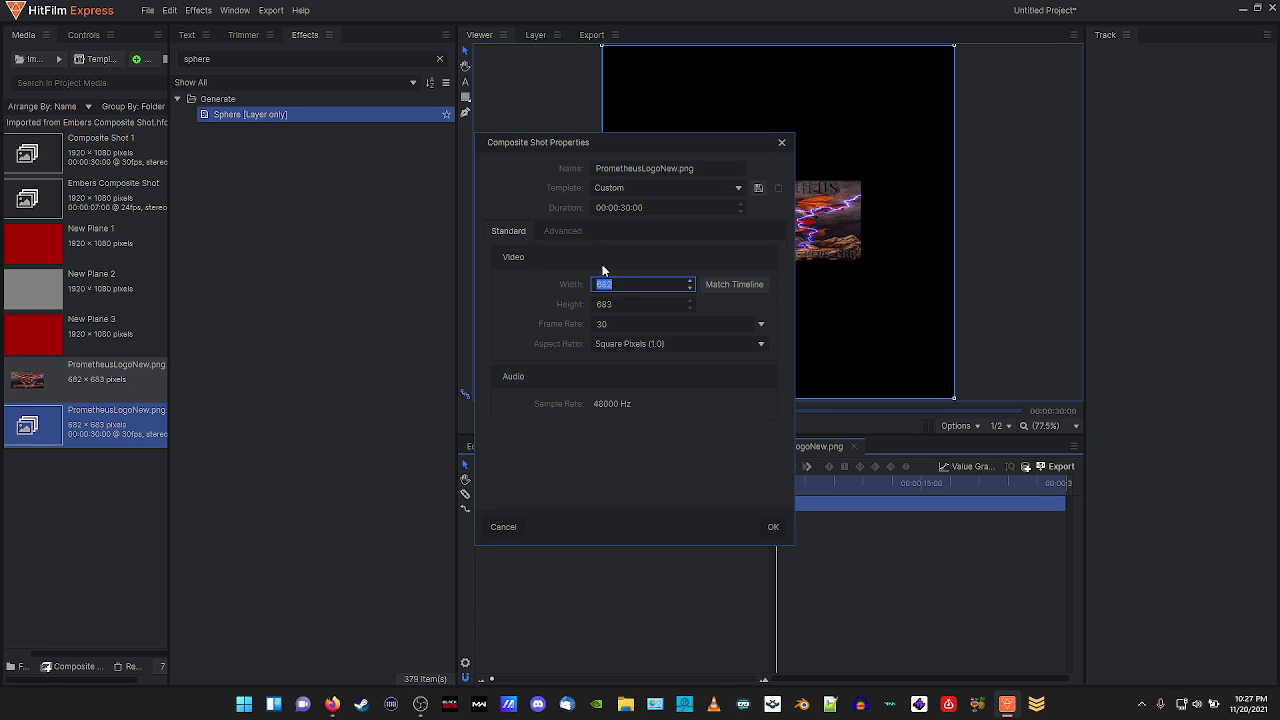
pyautogui.write('1920')
pyautogui.press('Tab')
pyautogui.write('1080')
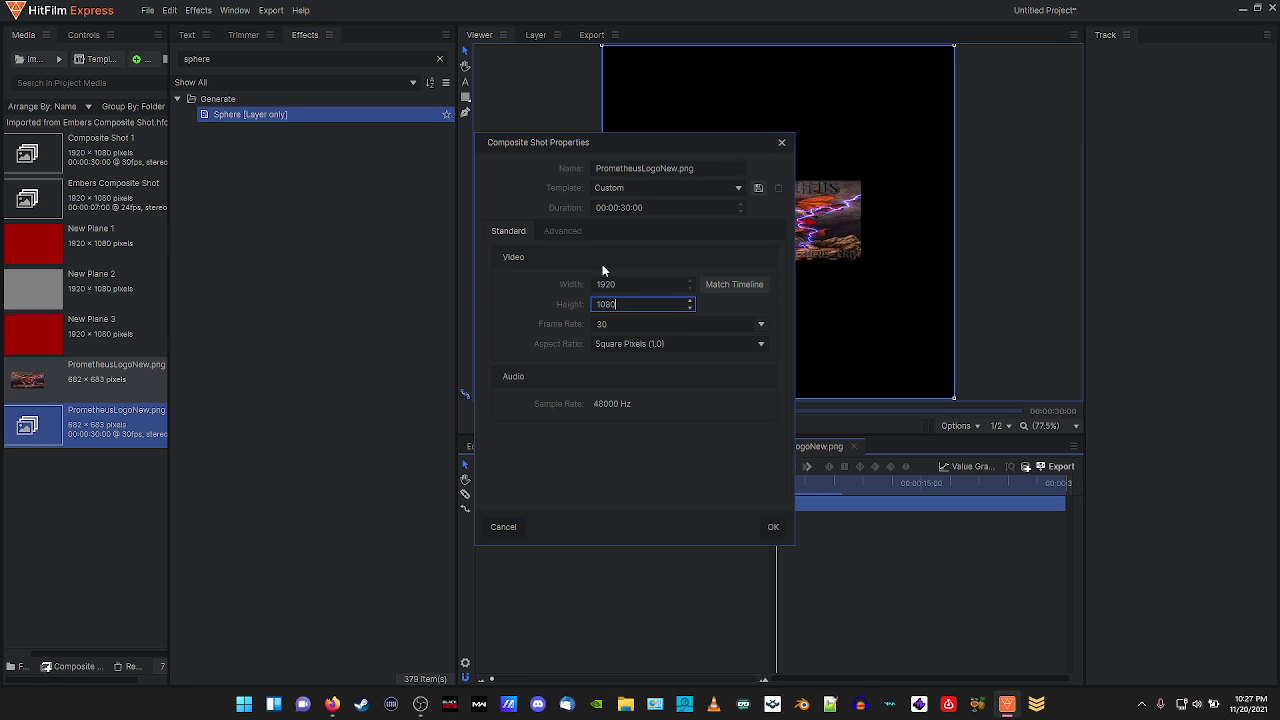
pyautogui.click(772, 528)
pyautogui.rightClick(602, 505)
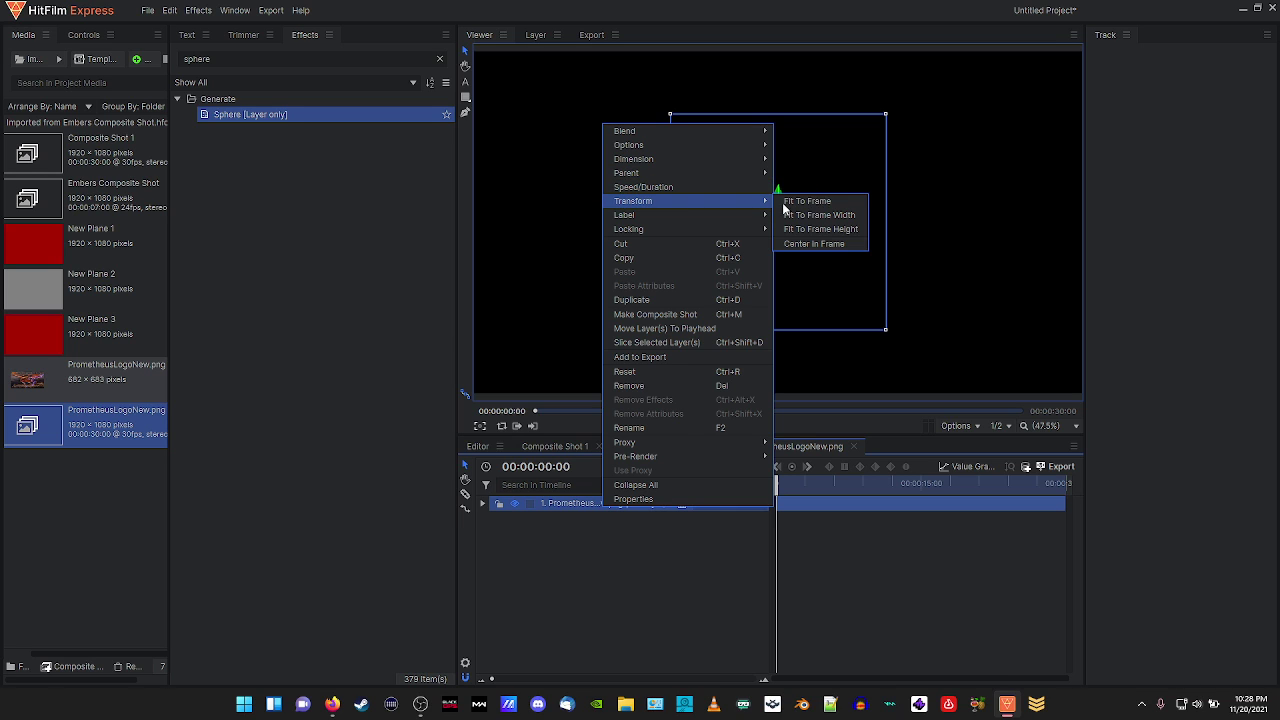
pyautogui.click(800, 201)
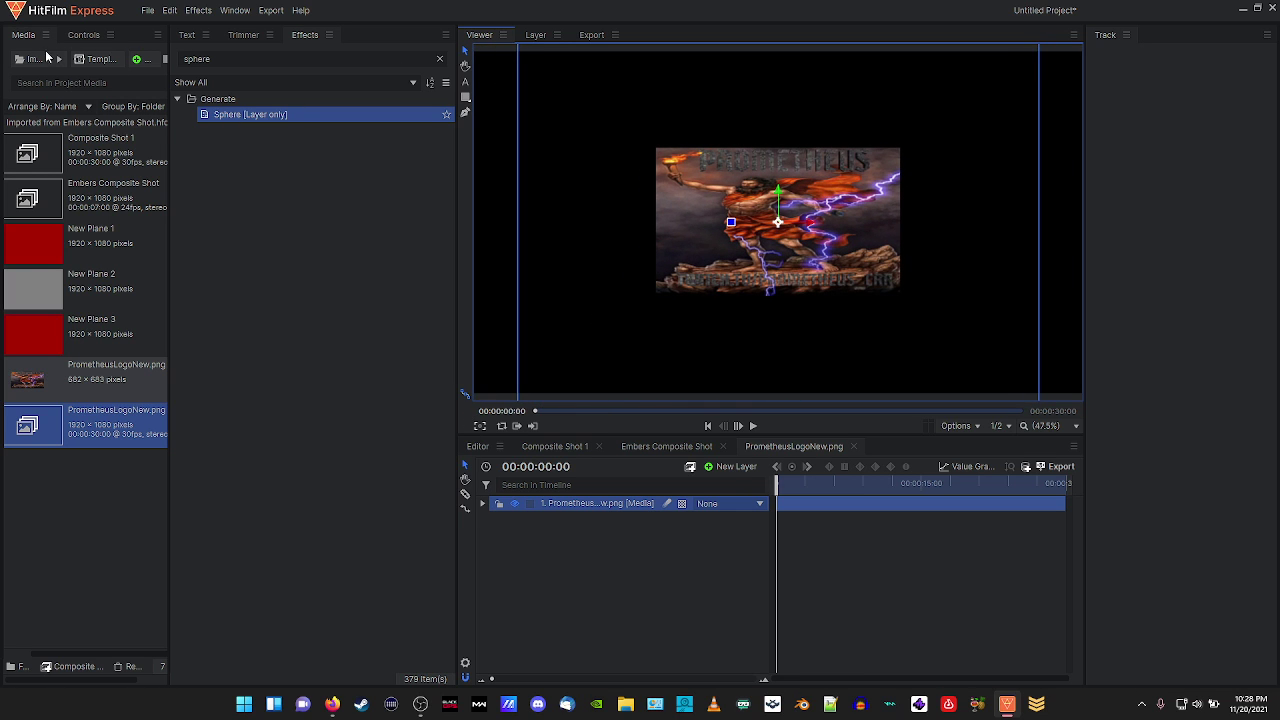
# Remove the logo layer from the PrometheusLogoNew.png composite shot.
pyautogui.rightClick(558, 511)
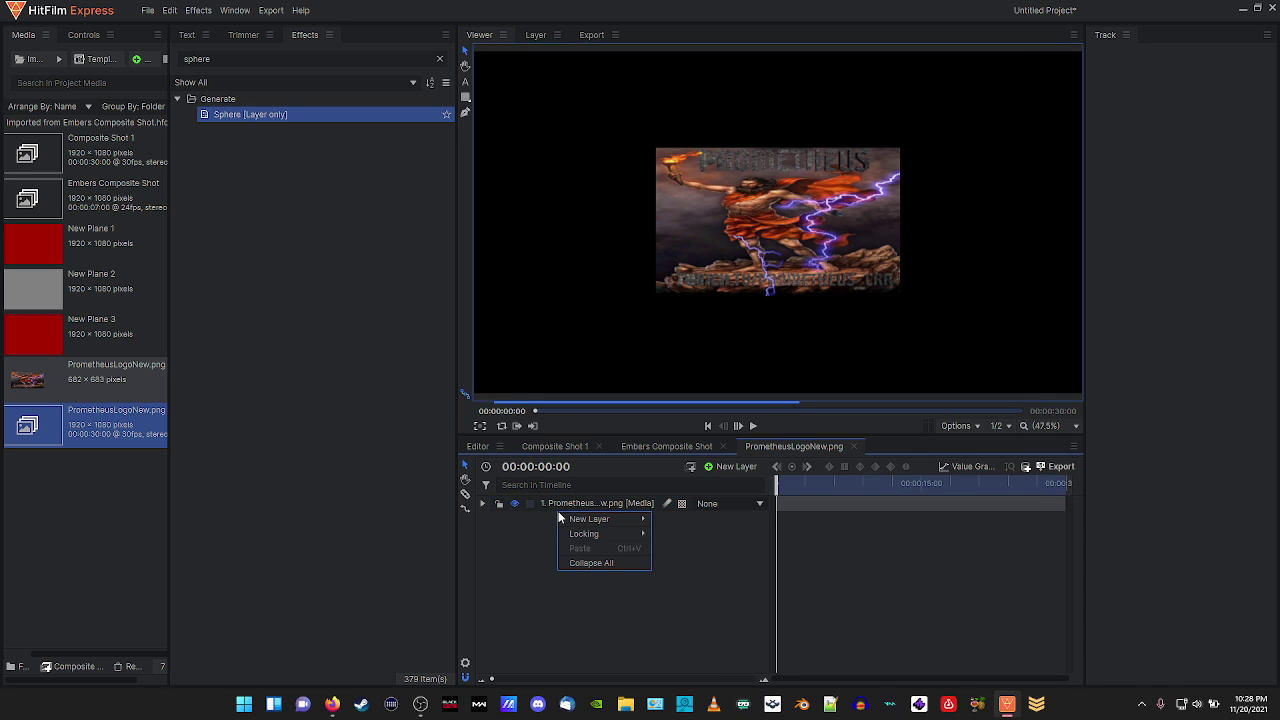
pyautogui.click(560, 507)
pyautogui.rightClick(560, 507)
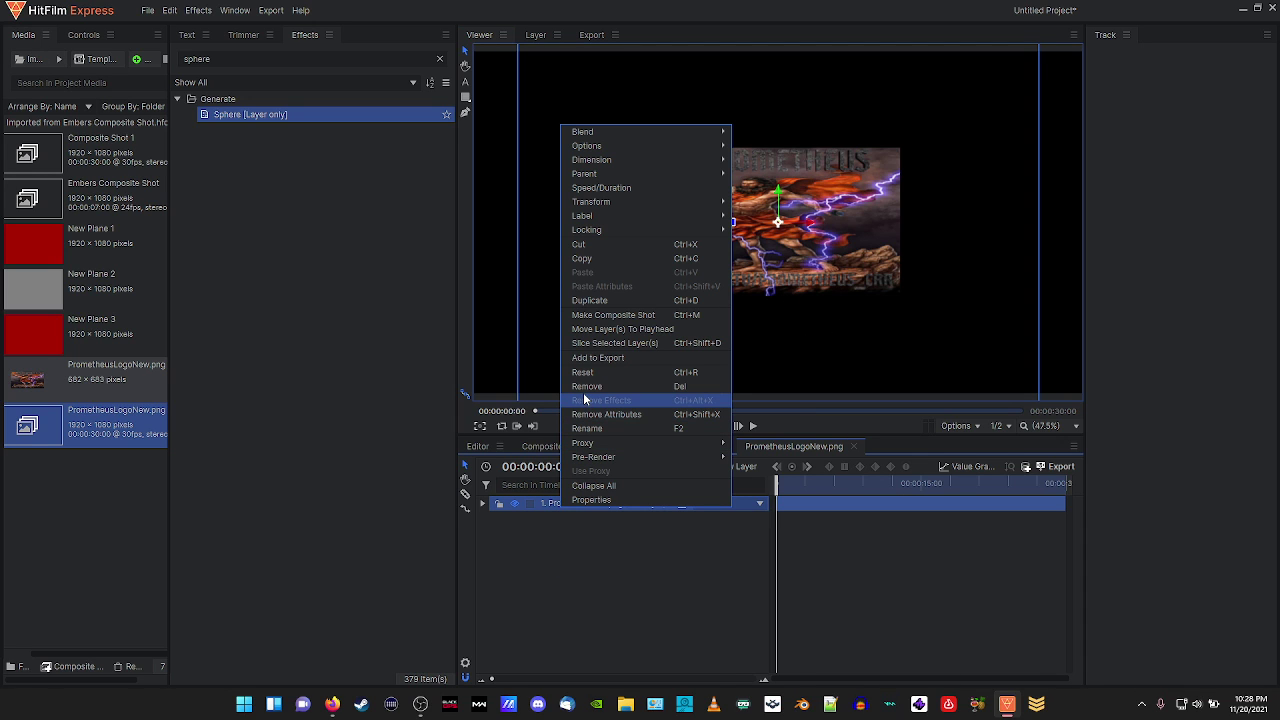
pyautogui.click(587, 386)
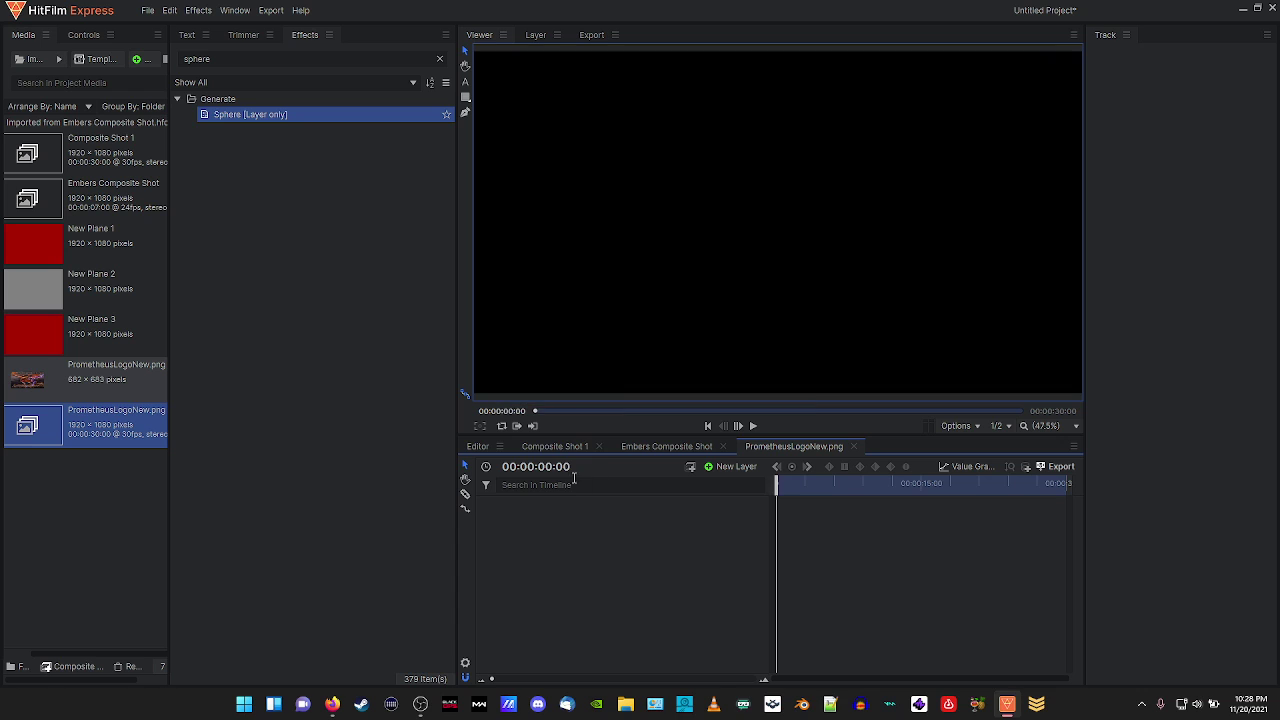
# Close the logo's composite shot and delete both it and the PrometheusLogoNew.png image from the project media.
pyautogui.click(855, 446)
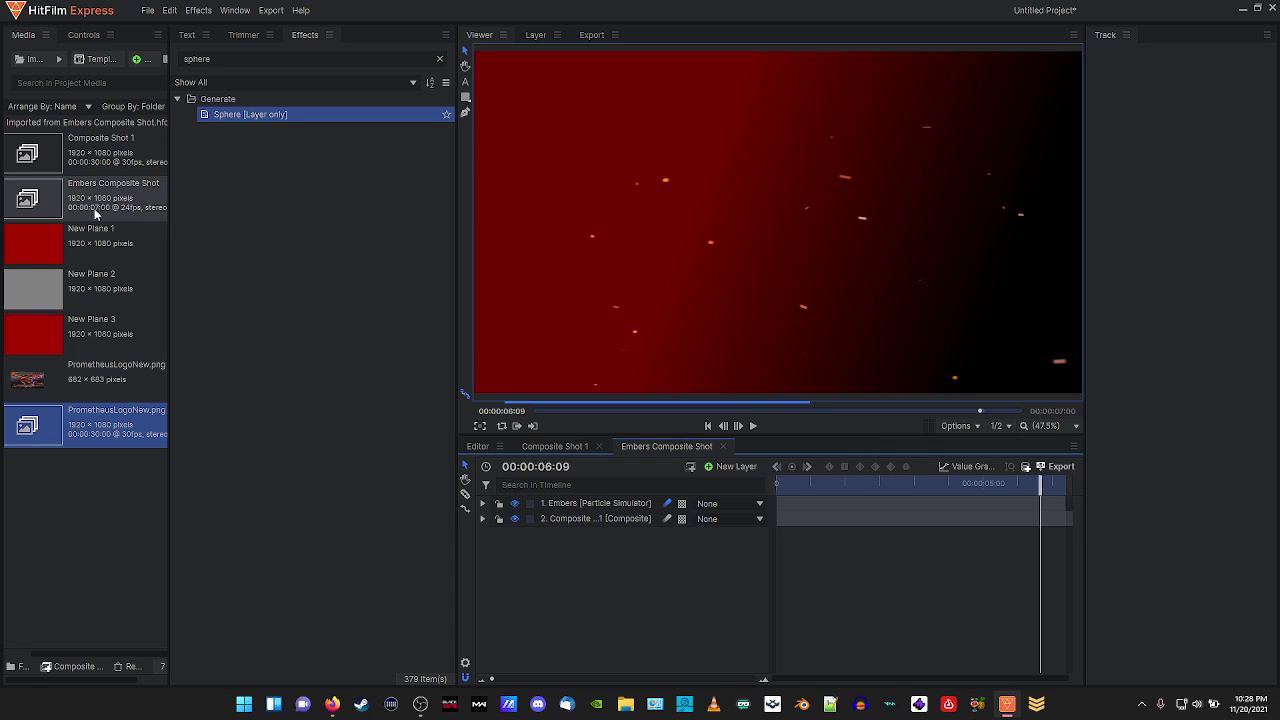
pyautogui.keyDown('shift'); pyautogui.click(31, 393); pyautogui.keyUp('shift')
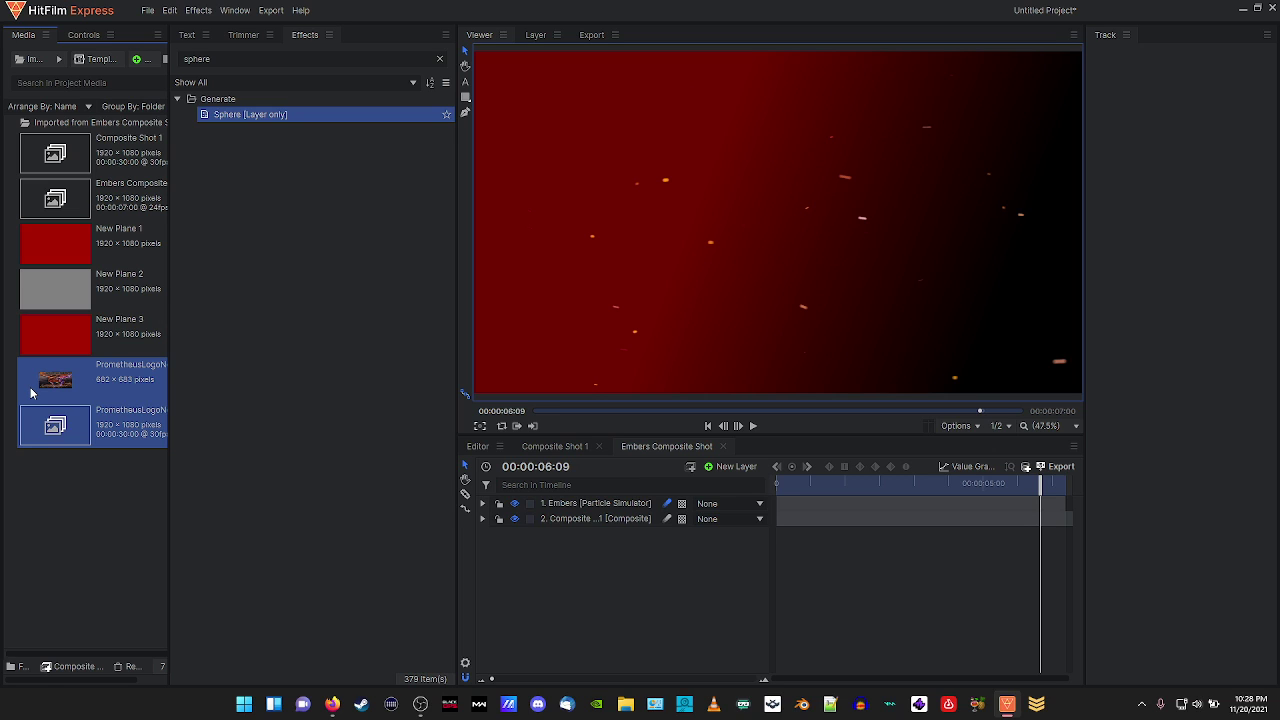
pyautogui.press('Delete')
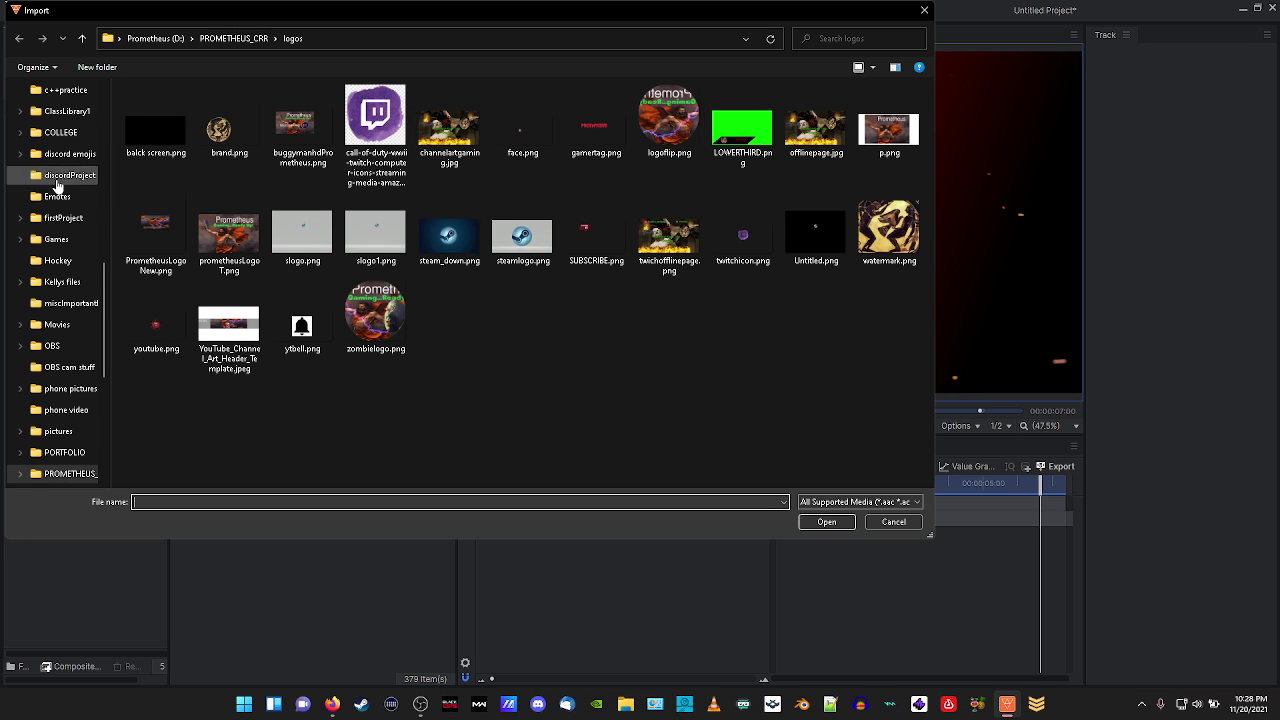
# Import promLogo.png from the THUMBnails folder inside PROMETHEUS_CRR into the project media.
pyautogui.scroll(2, 64, 186)
pyautogui.scroll(3, 67, 190)
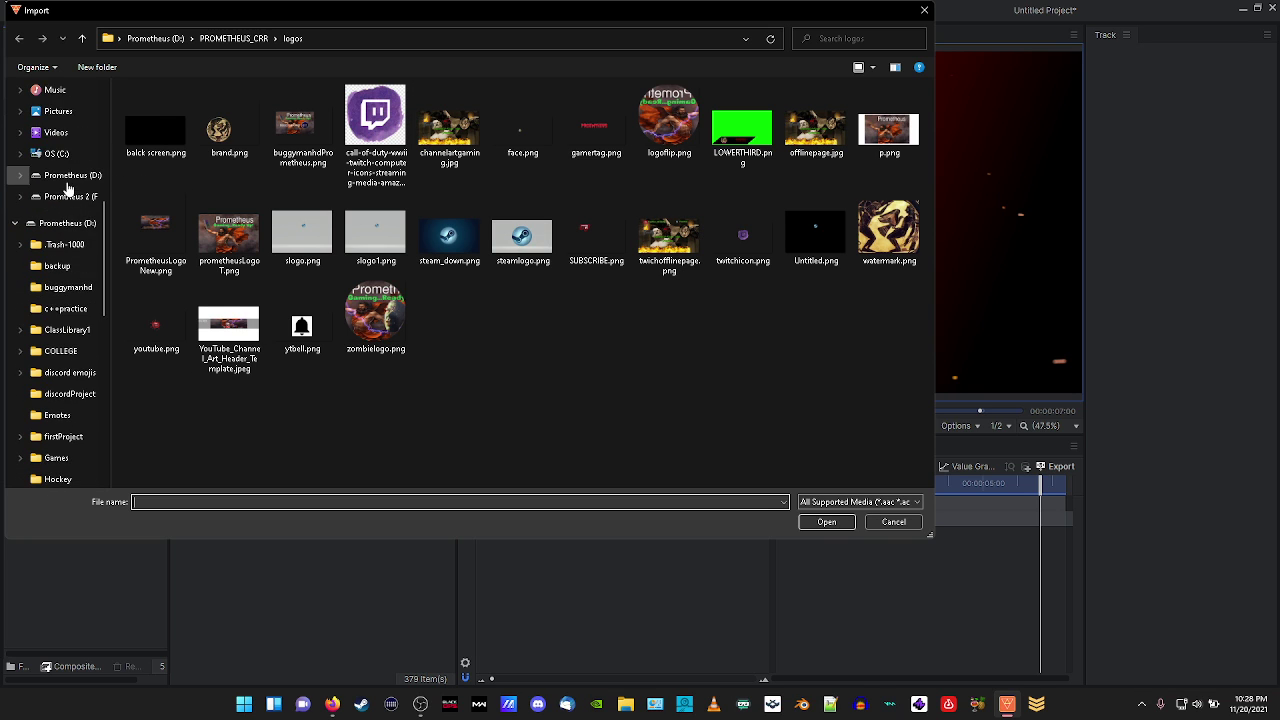
pyautogui.click(72, 180)
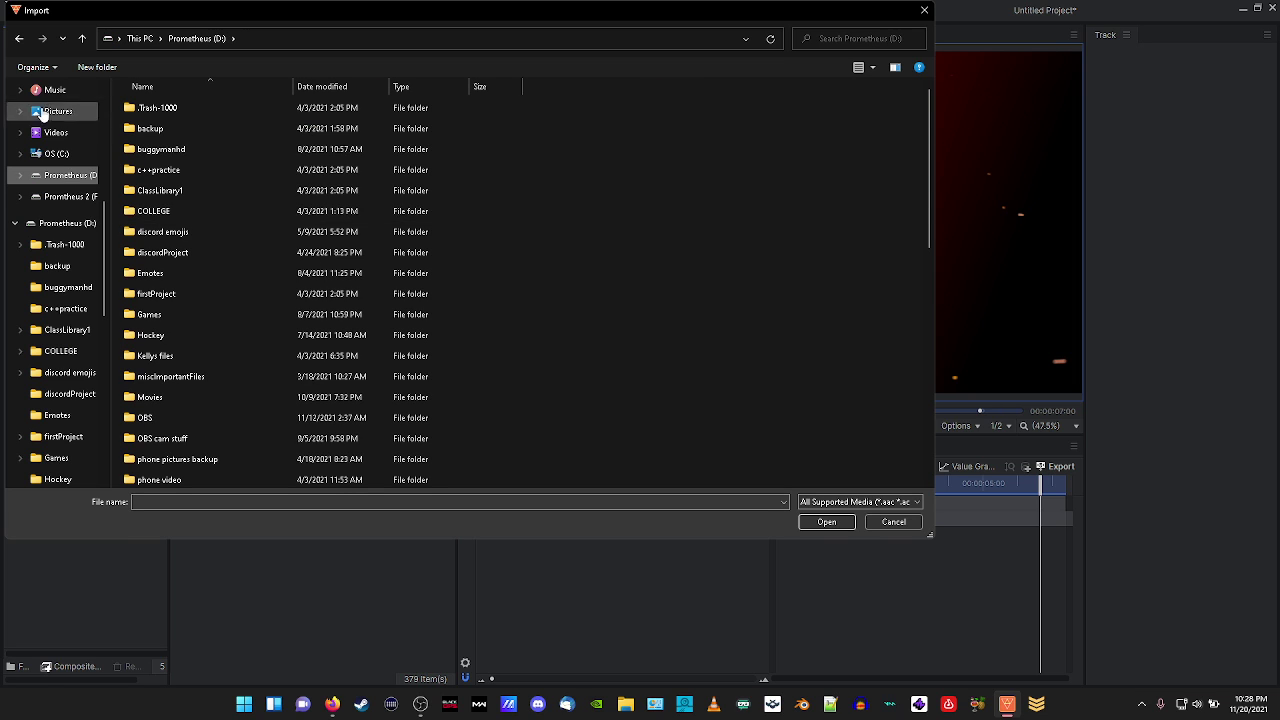
pyautogui.scroll(4, 91, 135)
pyautogui.scroll(3, 80, 165)
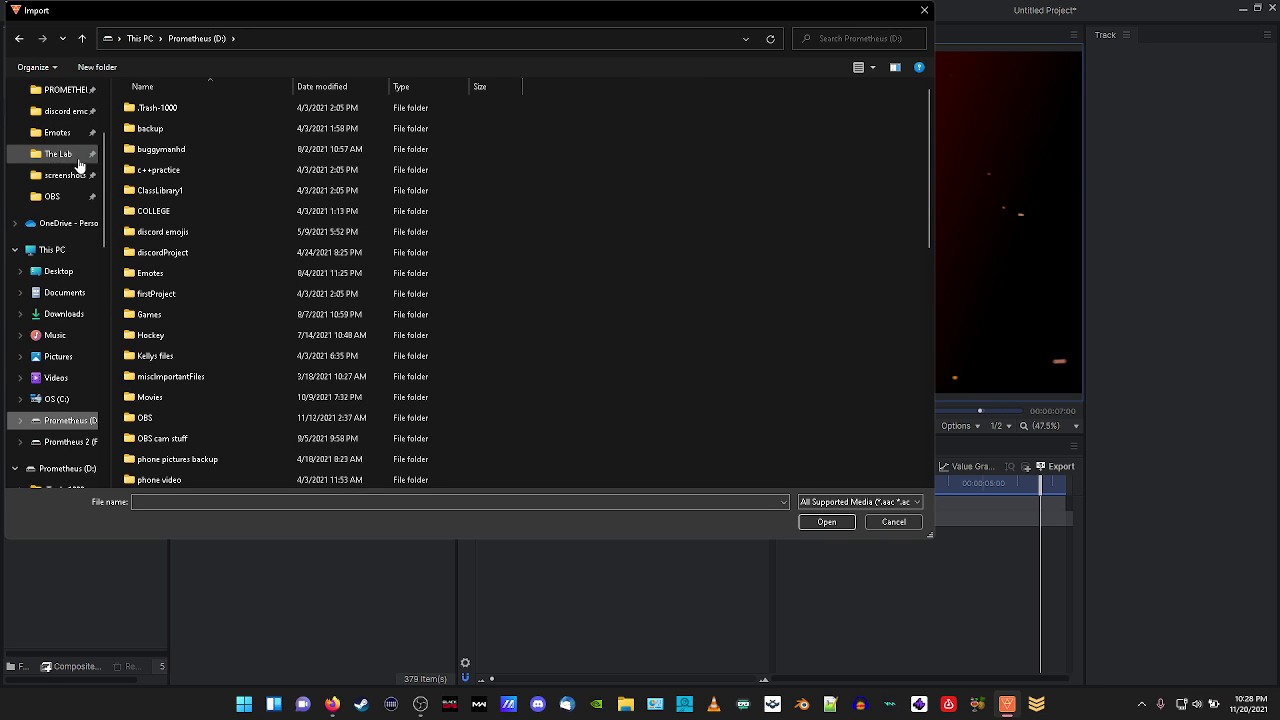
pyautogui.click(66, 156)
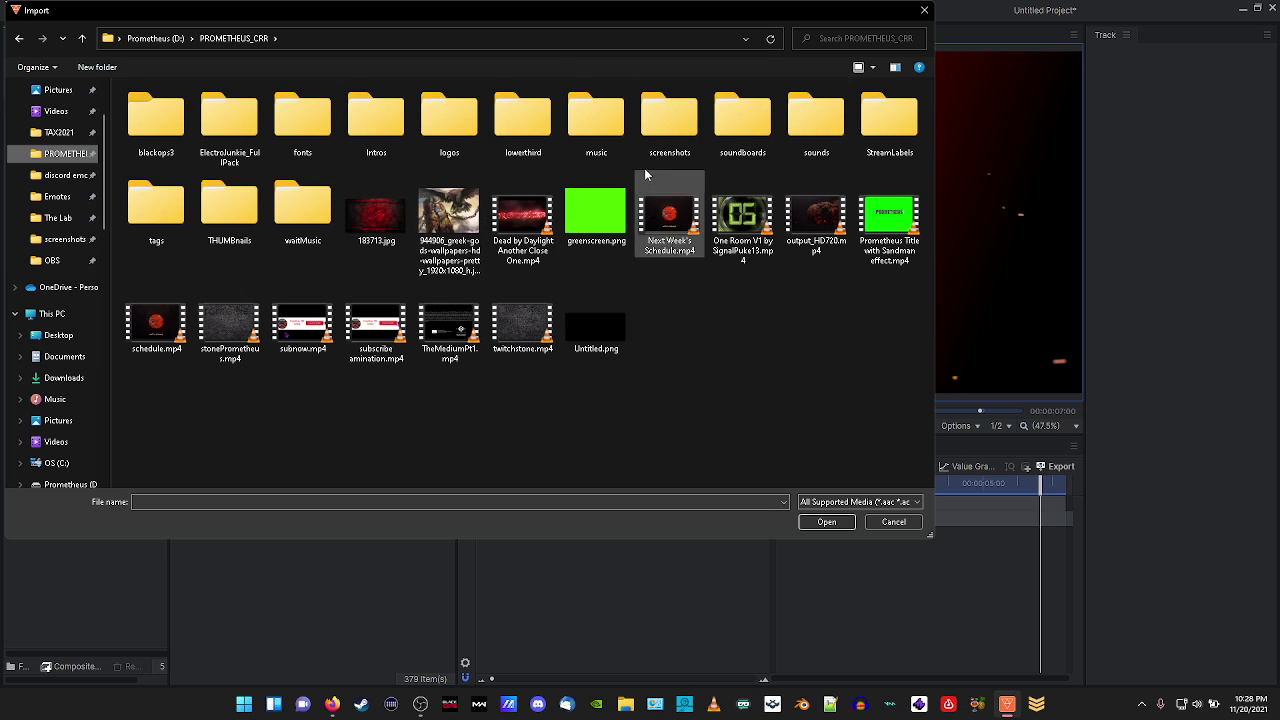
pyautogui.doubleClick(237, 209)
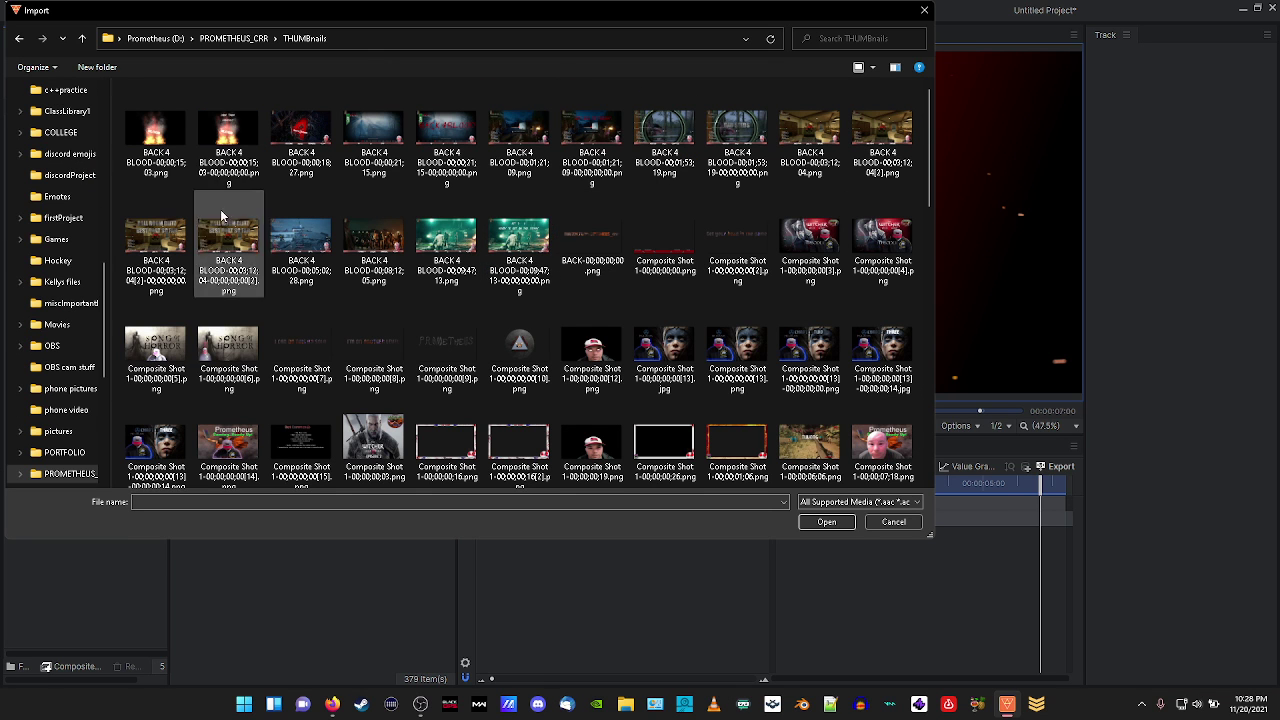
pyautogui.scroll(-10, 490, 300)
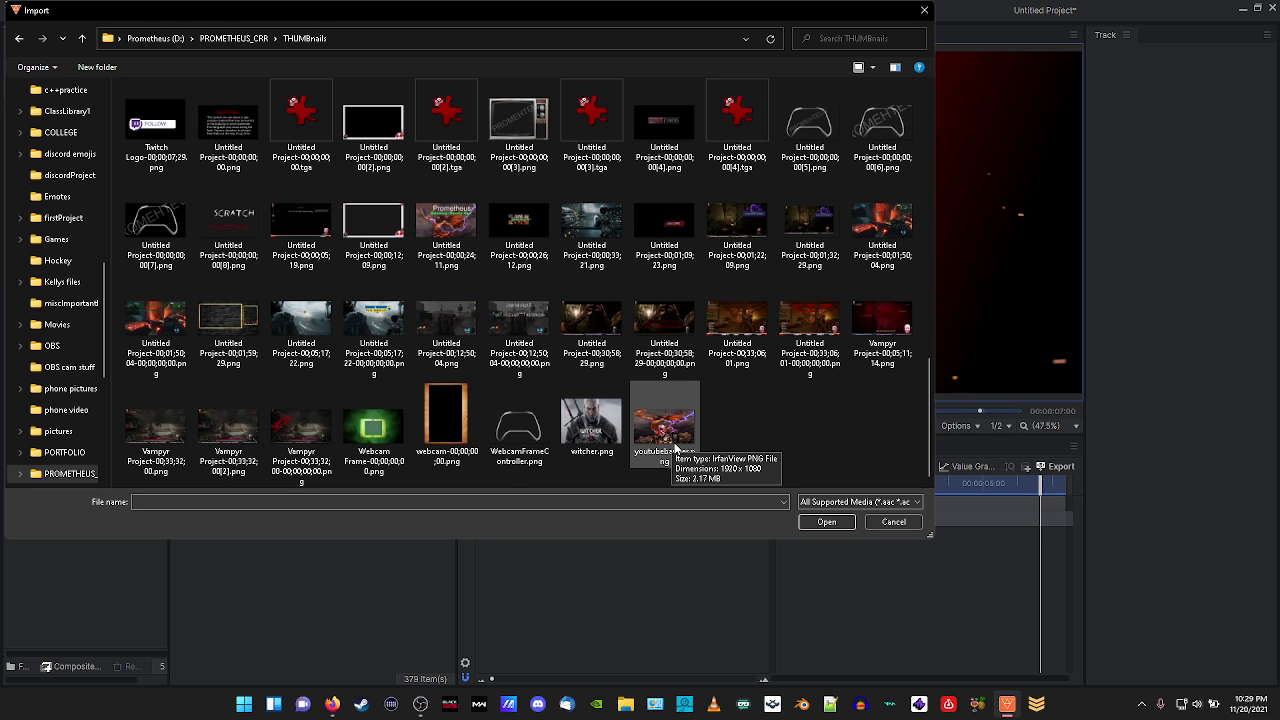
pyautogui.scroll(2, 676, 449)
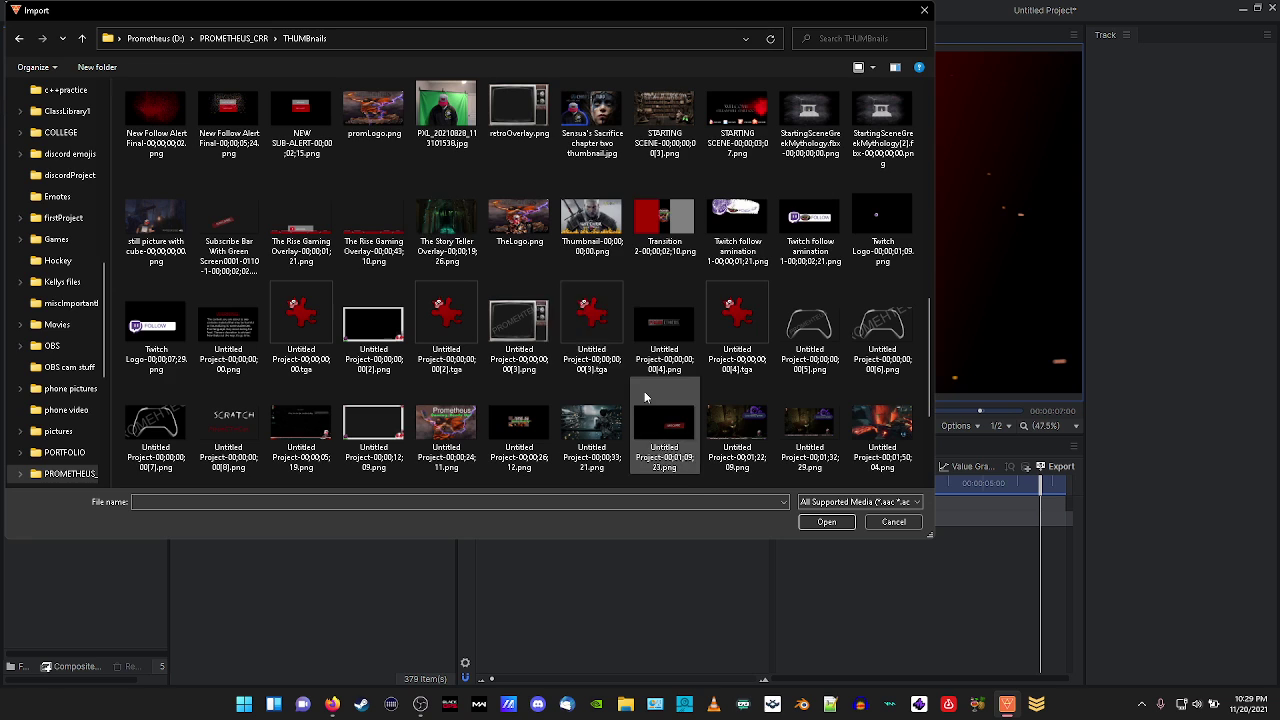
pyautogui.doubleClick(360, 100)
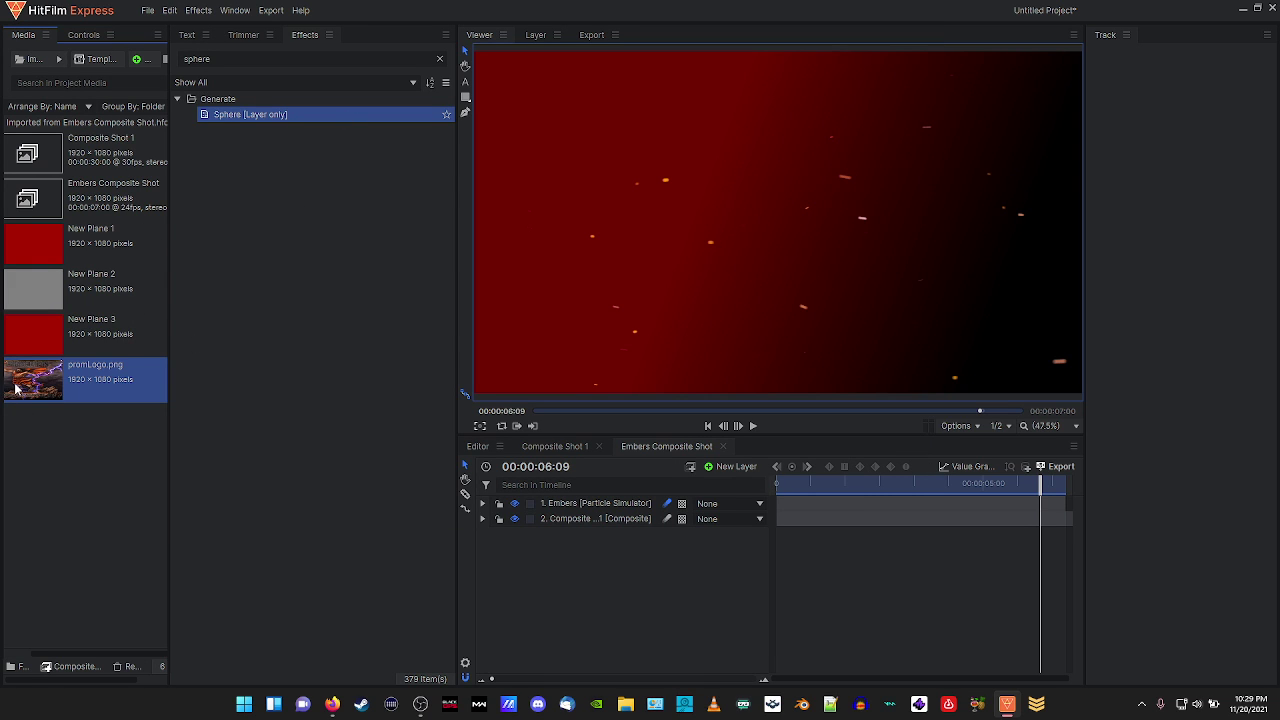
# Add promLogo.png as the top layer of Embers Composite Shot and apply the Sphere effect to it.
pyautogui.moveTo(15, 390); pyautogui.dragTo(594, 503)
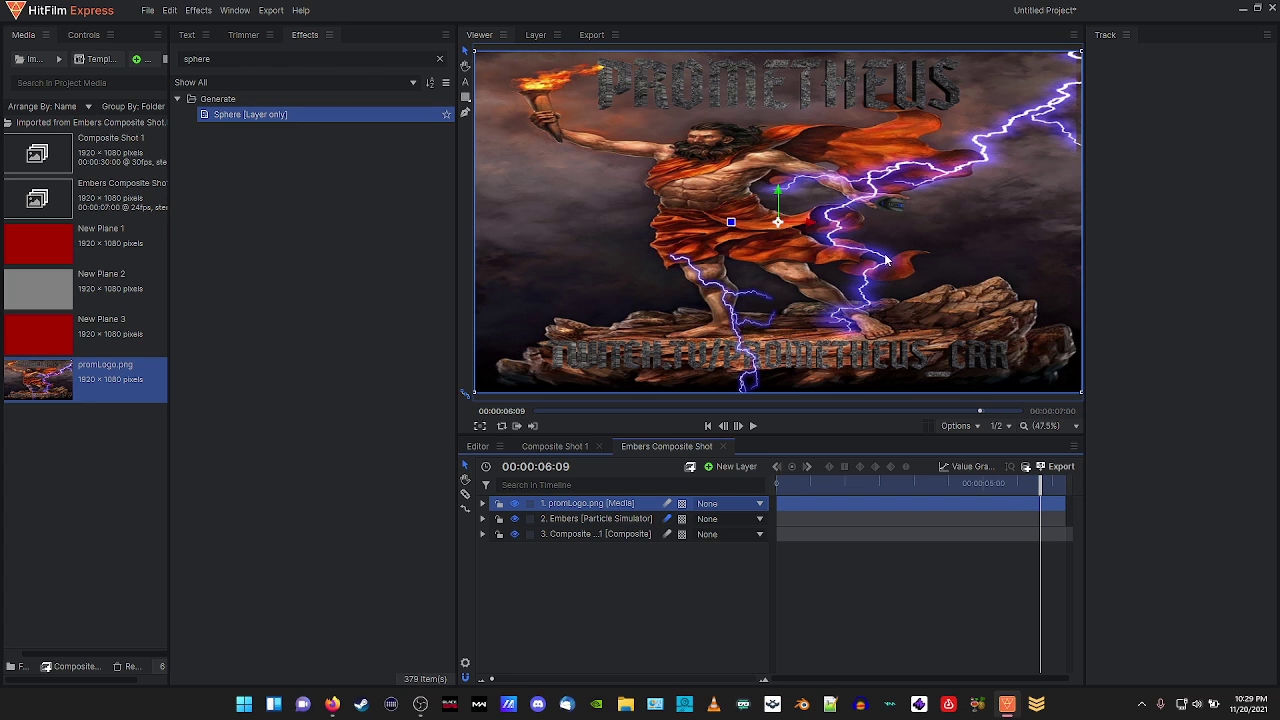
pyautogui.moveTo(247, 115); pyautogui.dragTo(561, 512)
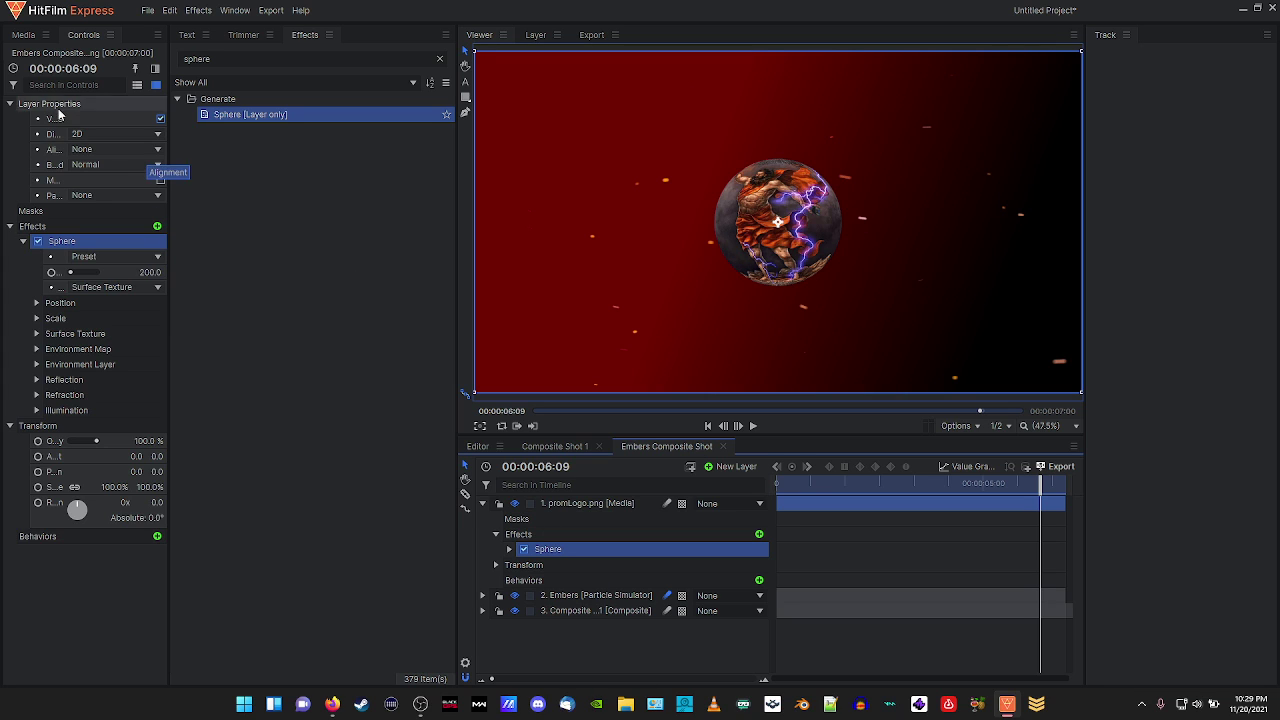
# Duplicate the Embers particle simulator layer and place the copy above the promLogo.png layer.
pyautogui.click(28, 40)
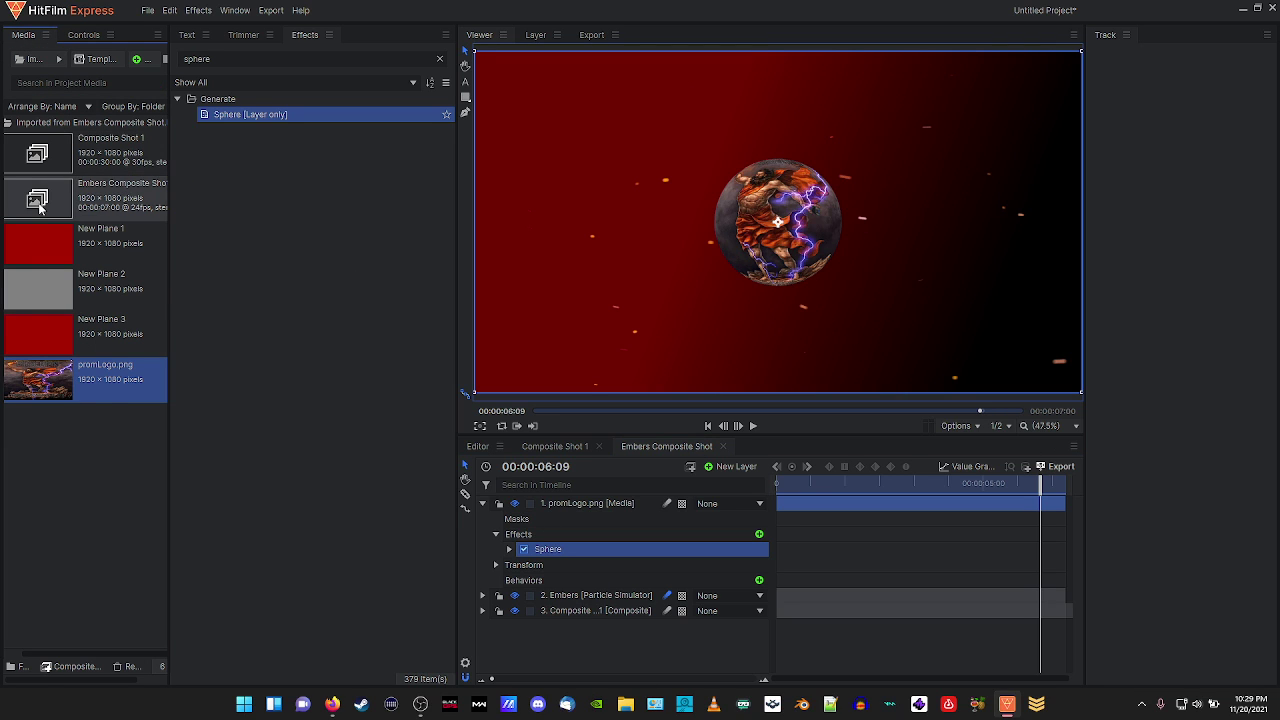
pyautogui.moveTo(40, 205); pyautogui.dragTo(92, 454)
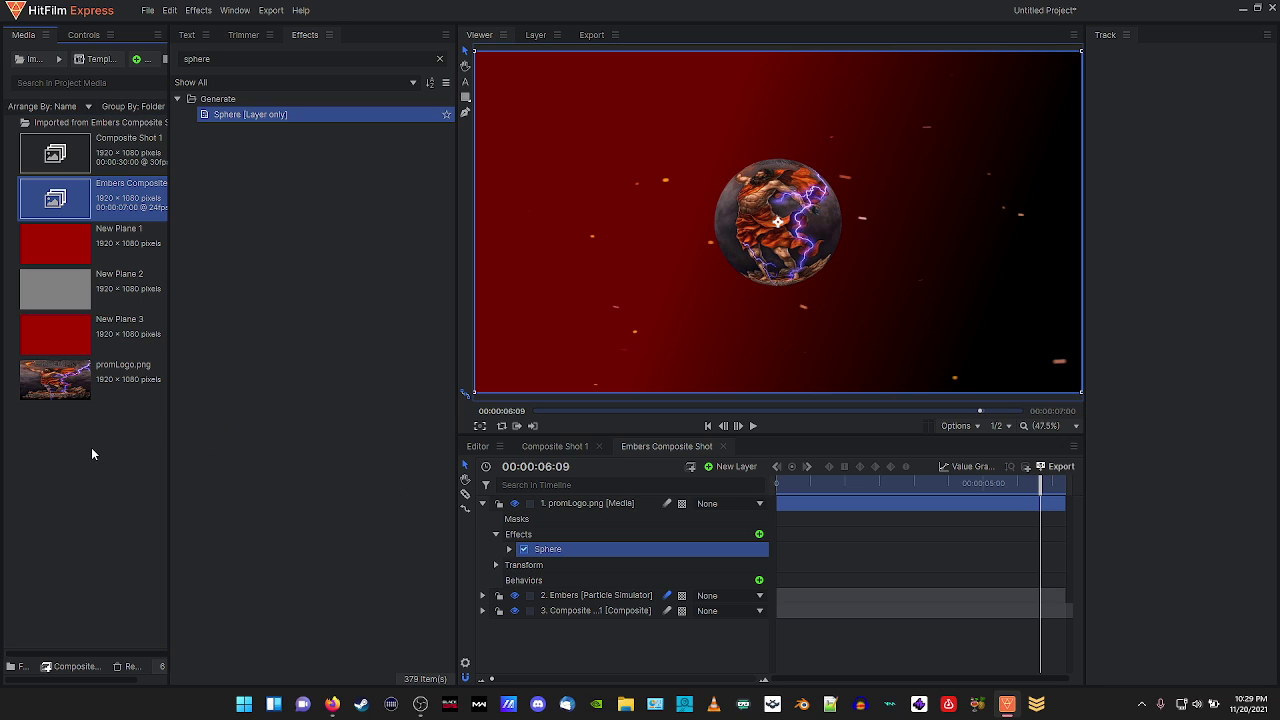
pyautogui.click(565, 598)
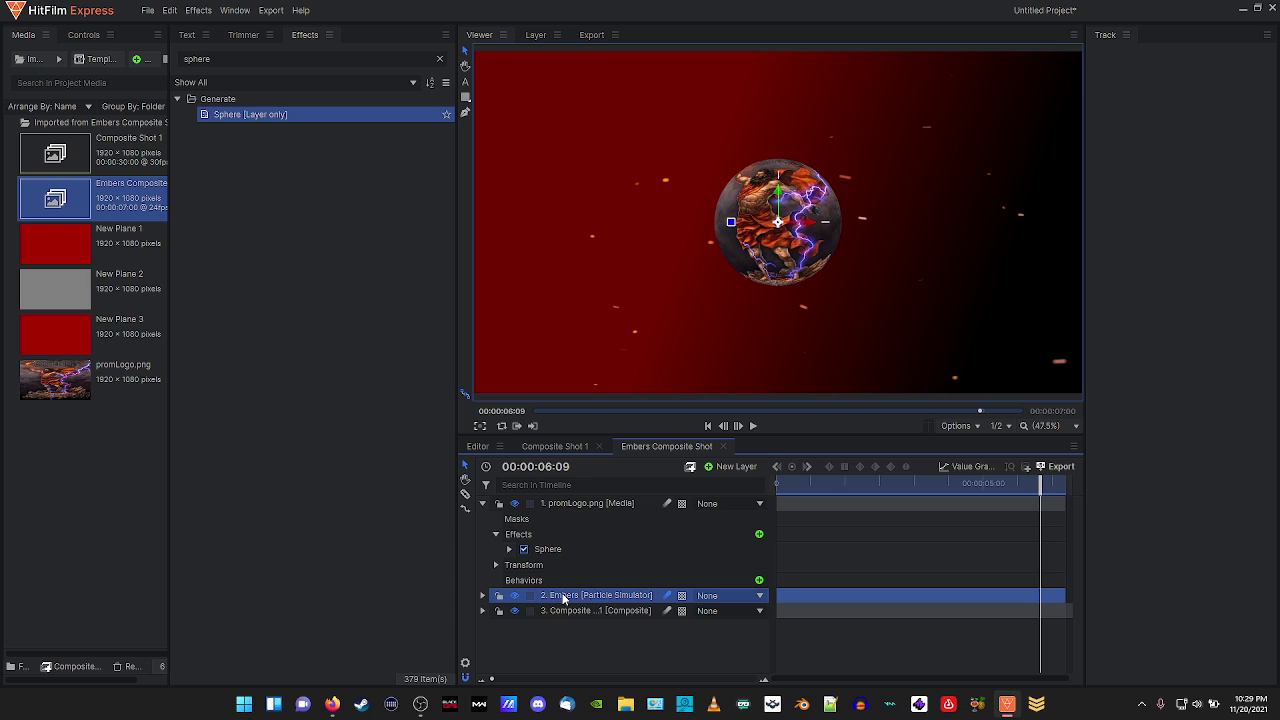
pyautogui.hotkey('ctrl', 'd')
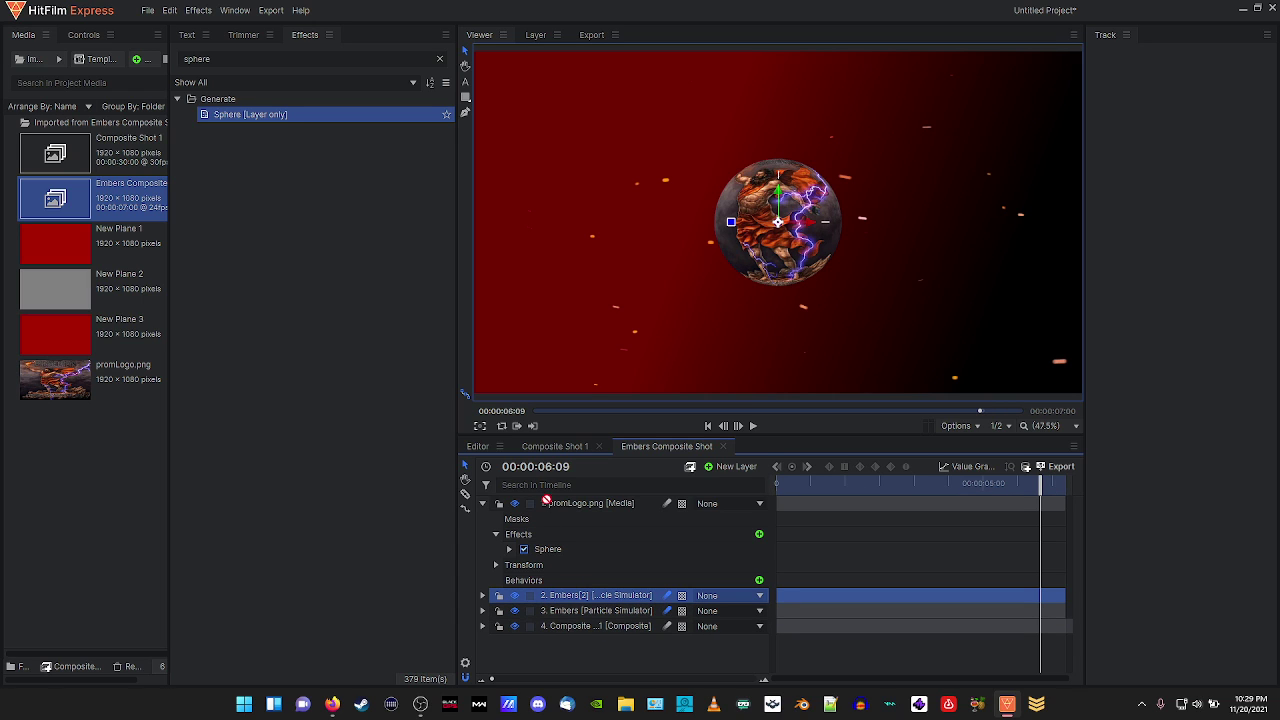
pyautogui.moveTo(547, 501); pyautogui.dragTo(552, 496)
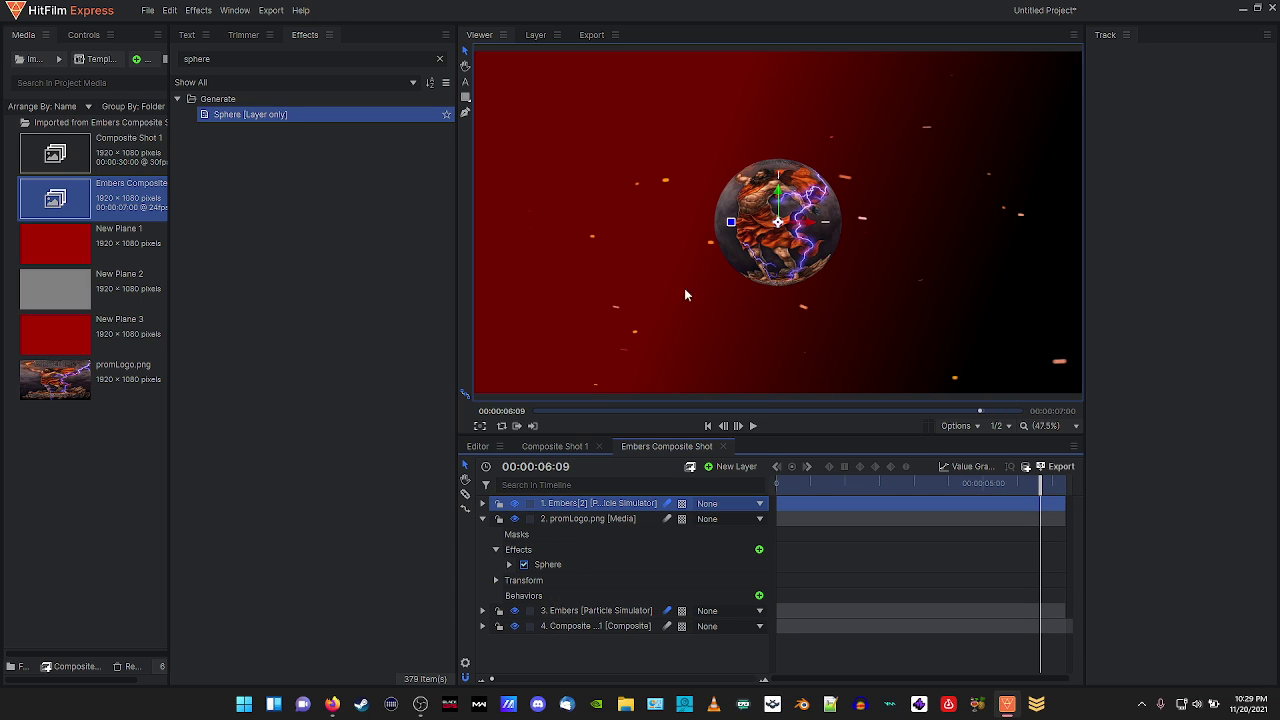
pyautogui.moveTo(1050, 493)
pyautogui.mouseDown()
pyautogui.moveTo(1018, 488)
pyautogui.moveTo(1034, 487)
pyautogui.mouseUp()
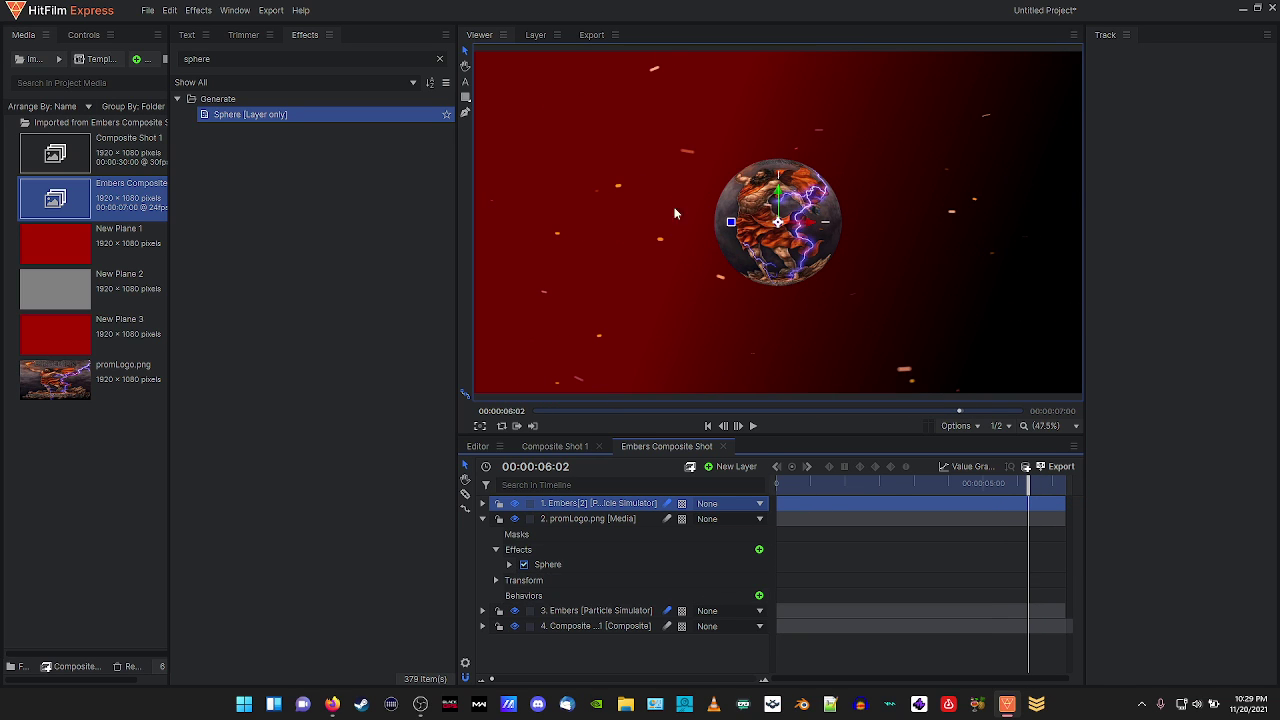
# Find the Heat Distortion effect and apply it to the Composite Shot 1 background layer.
pyautogui.doubleClick(192, 59)
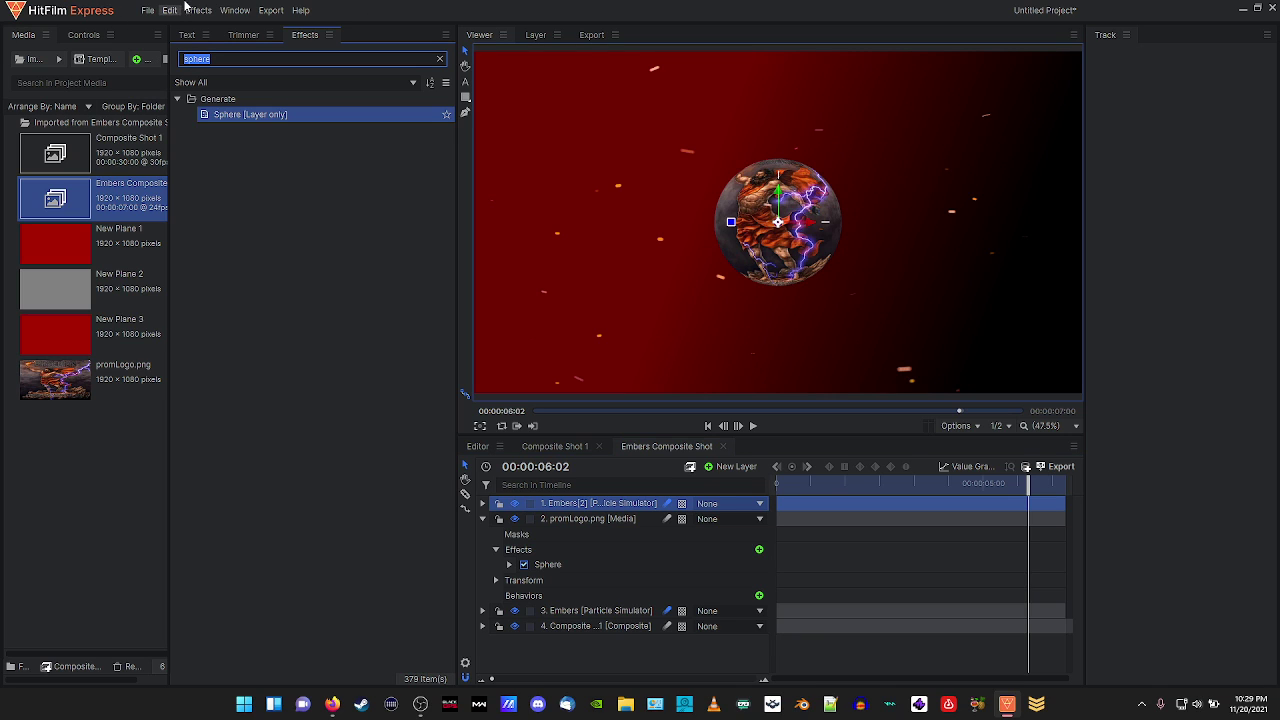
pyautogui.write('heat ')
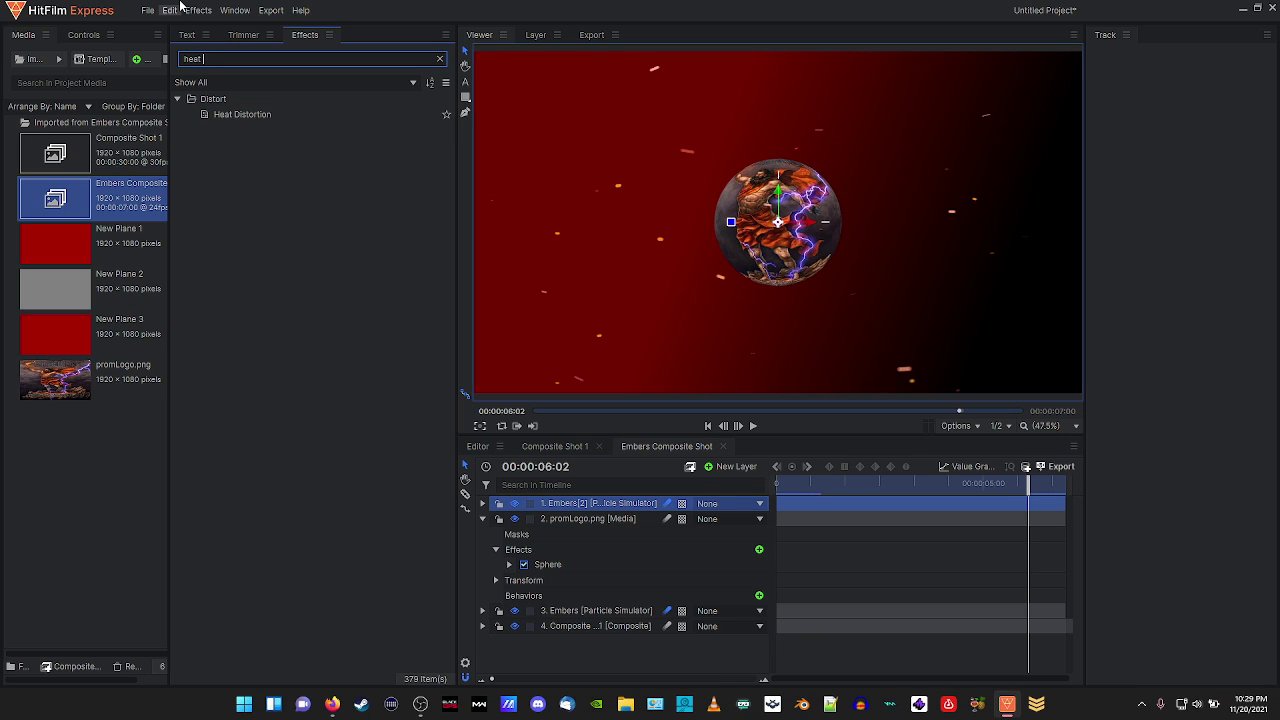
pyautogui.write('distori')
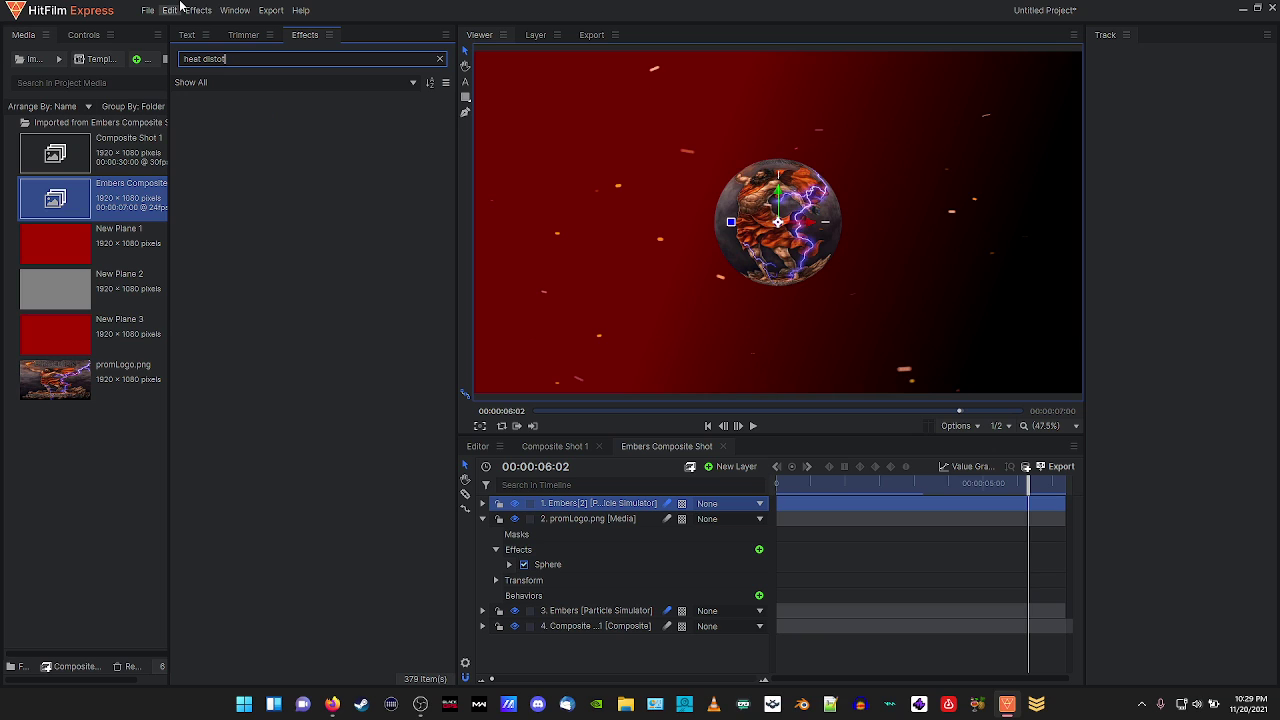
pyautogui.press('BackSpace')
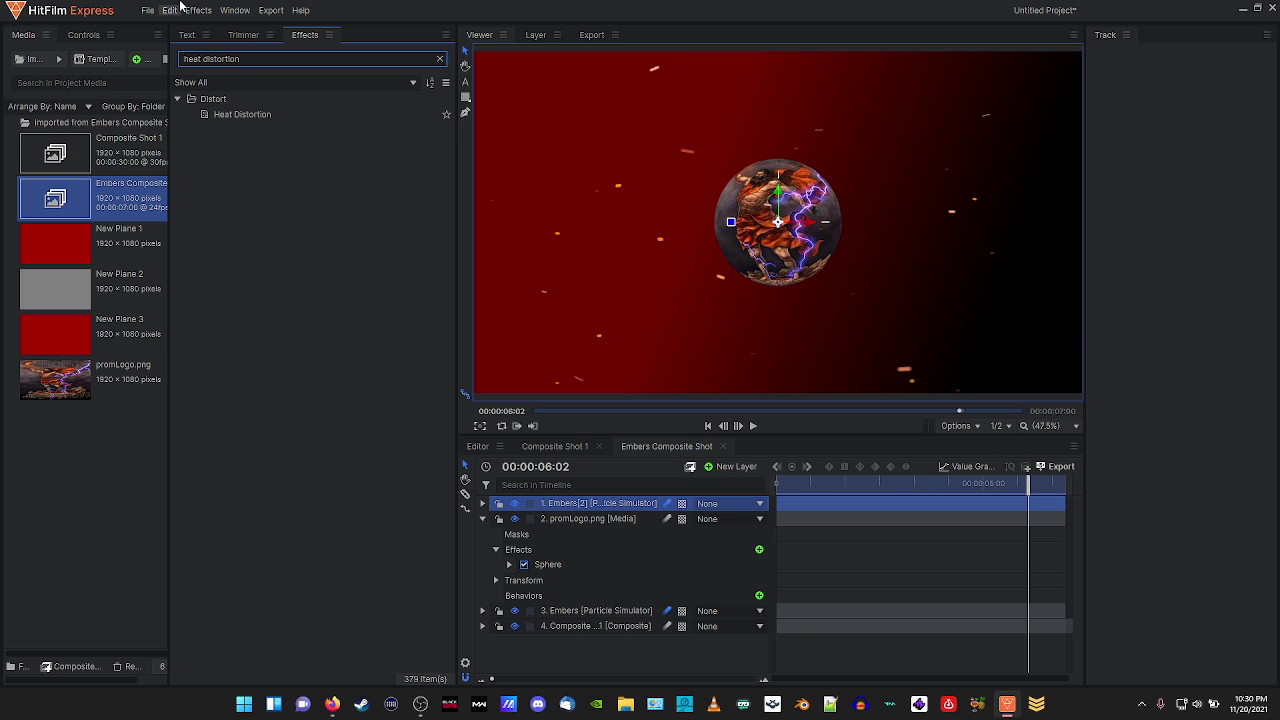
pyautogui.moveTo(246, 115); pyautogui.dragTo(578, 526)
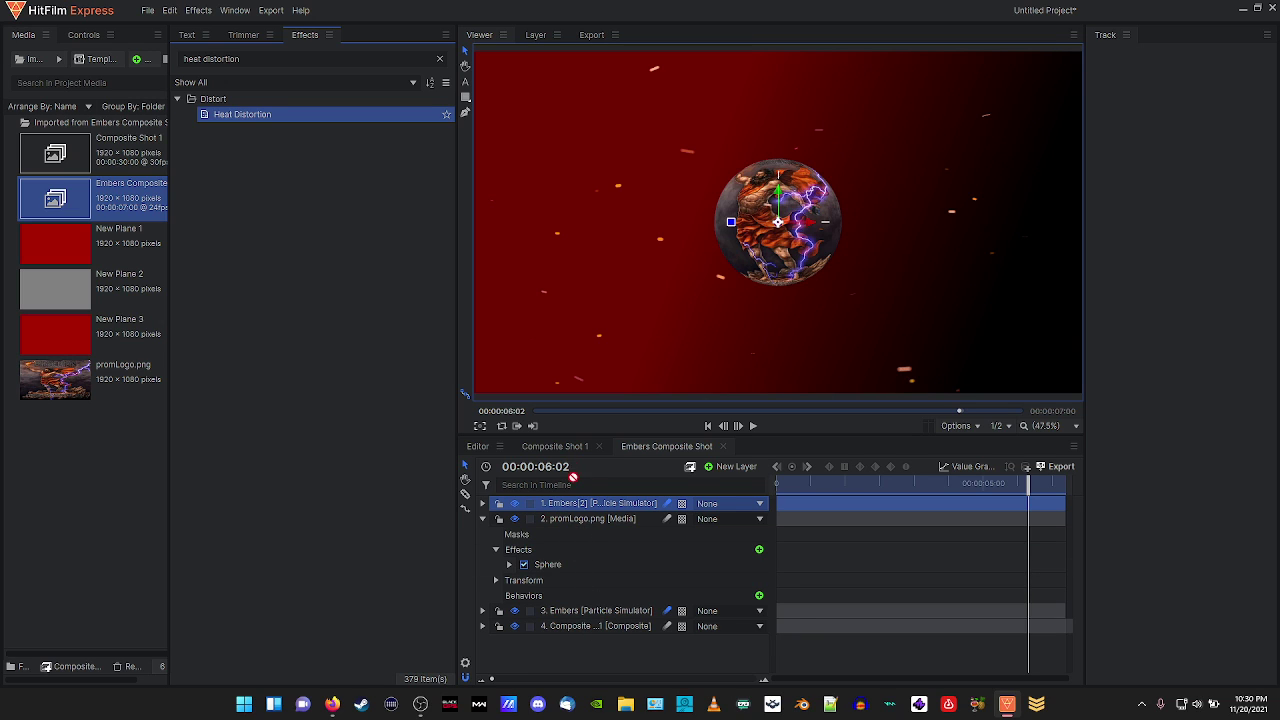
pyautogui.moveTo(573, 477); pyautogui.dragTo(581, 625)
pyautogui.moveTo(1021, 489); pyautogui.dragTo(998, 550)
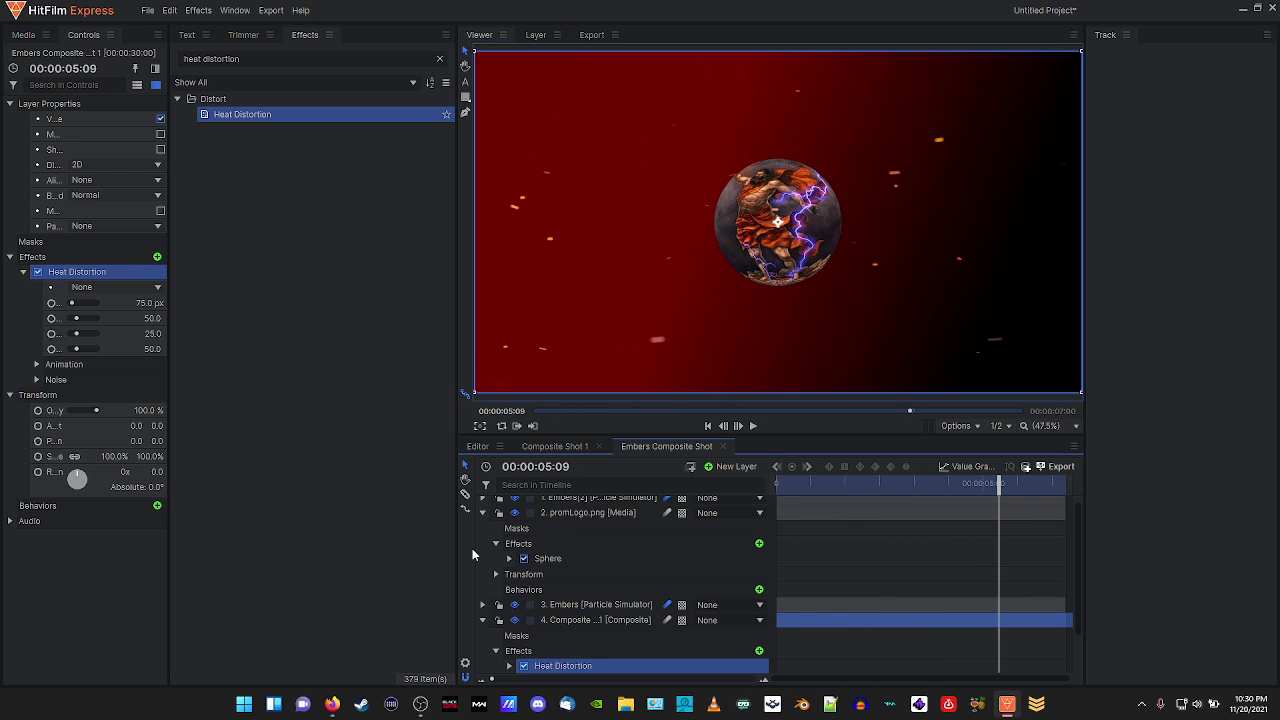
# Set the background layer's Heat Distortion to a Scale of 126 px and a Distortion of 92, leaving Mask at None.
pyautogui.click(508, 668)
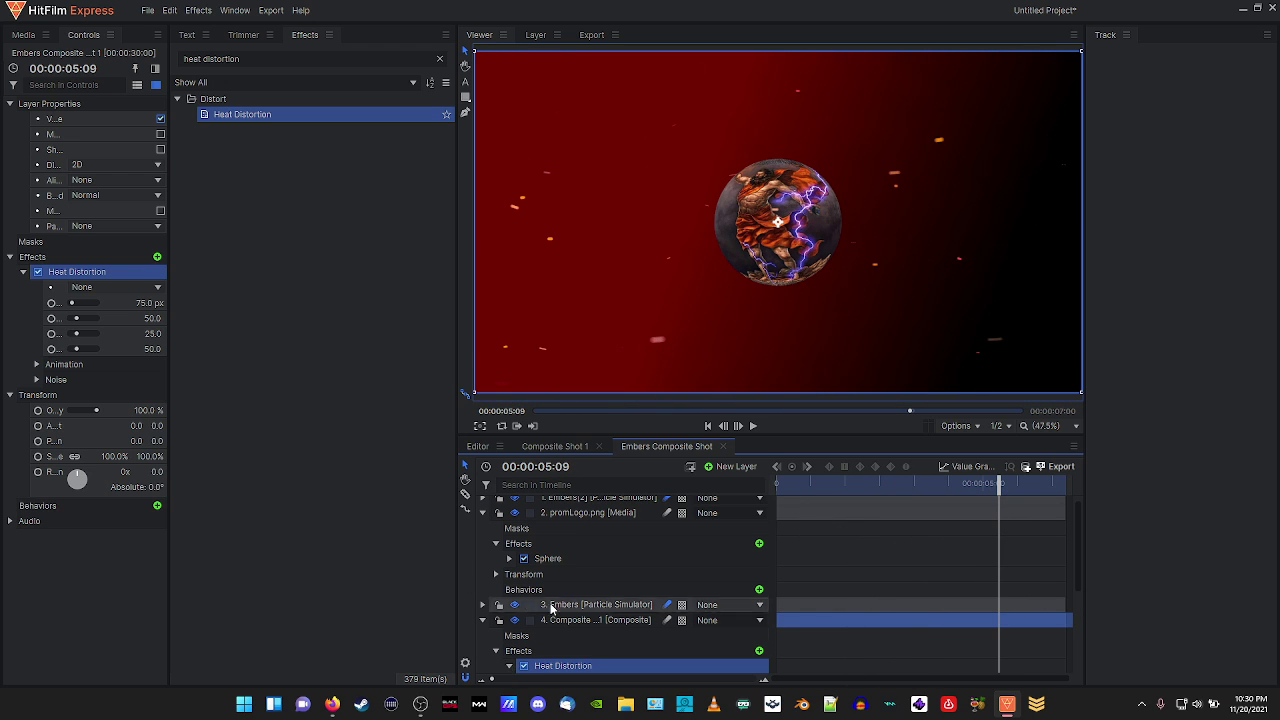
pyautogui.scroll(-2, 573, 583)
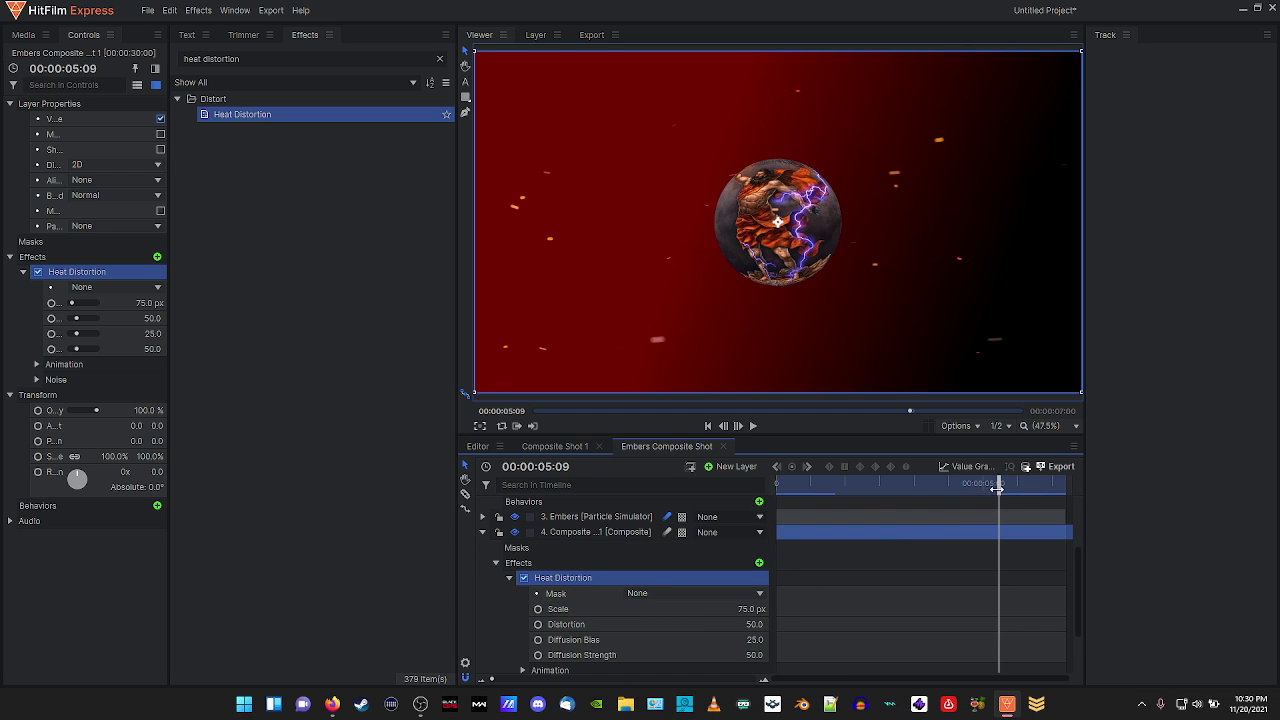
pyautogui.moveTo(997, 488); pyautogui.dragTo(985, 513)
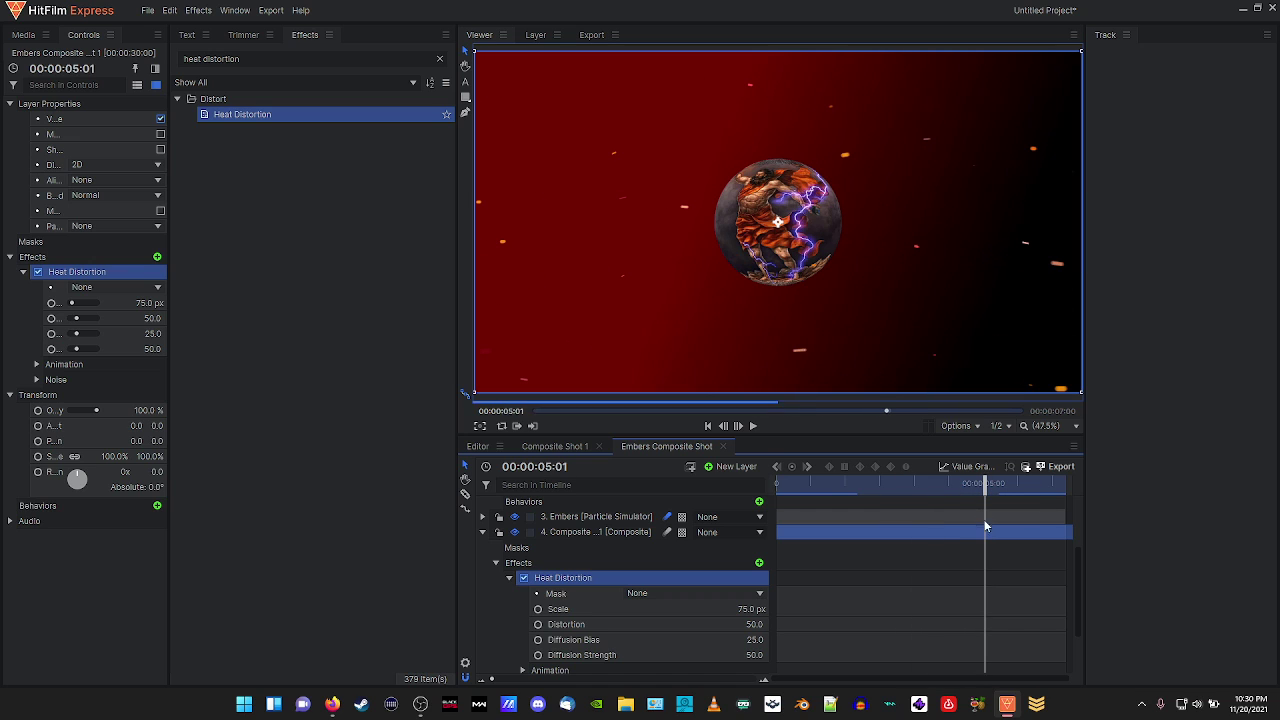
pyautogui.click(710, 596)
pyautogui.click(710, 596)
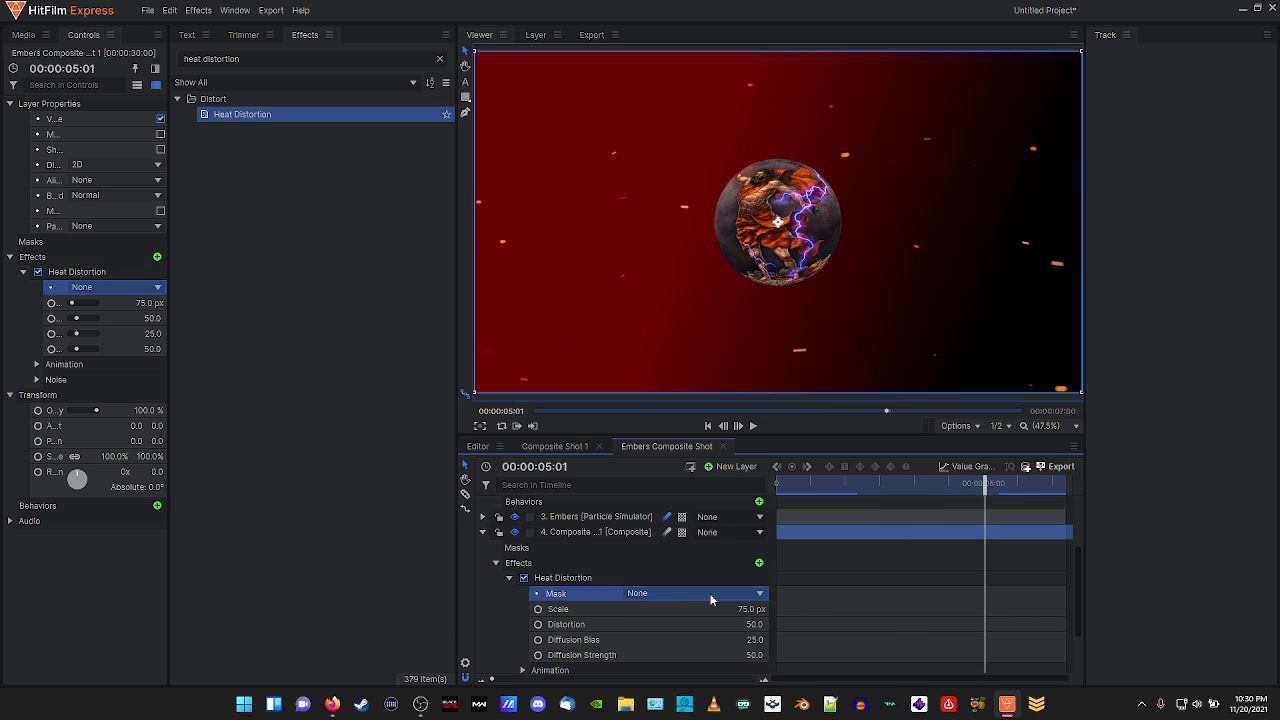
pyautogui.click(710, 595)
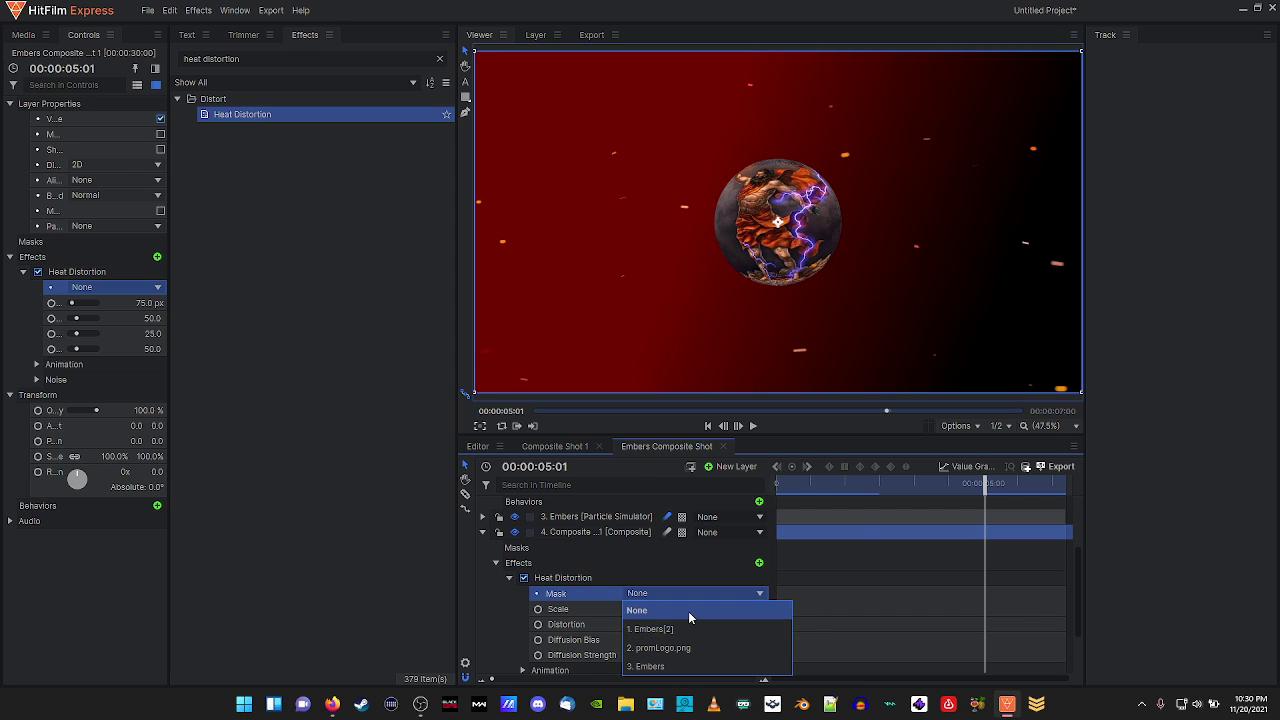
pyautogui.click(688, 610)
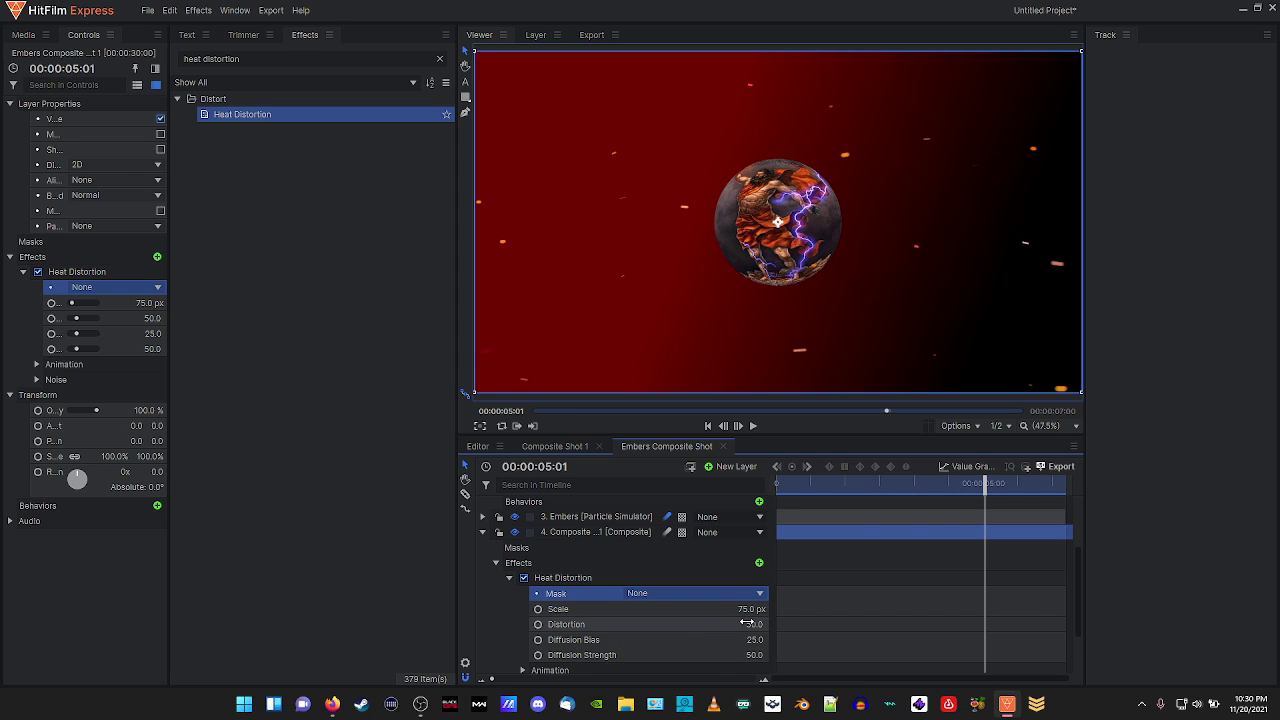
pyautogui.moveTo(748, 624); pyautogui.dragTo(803, 609)
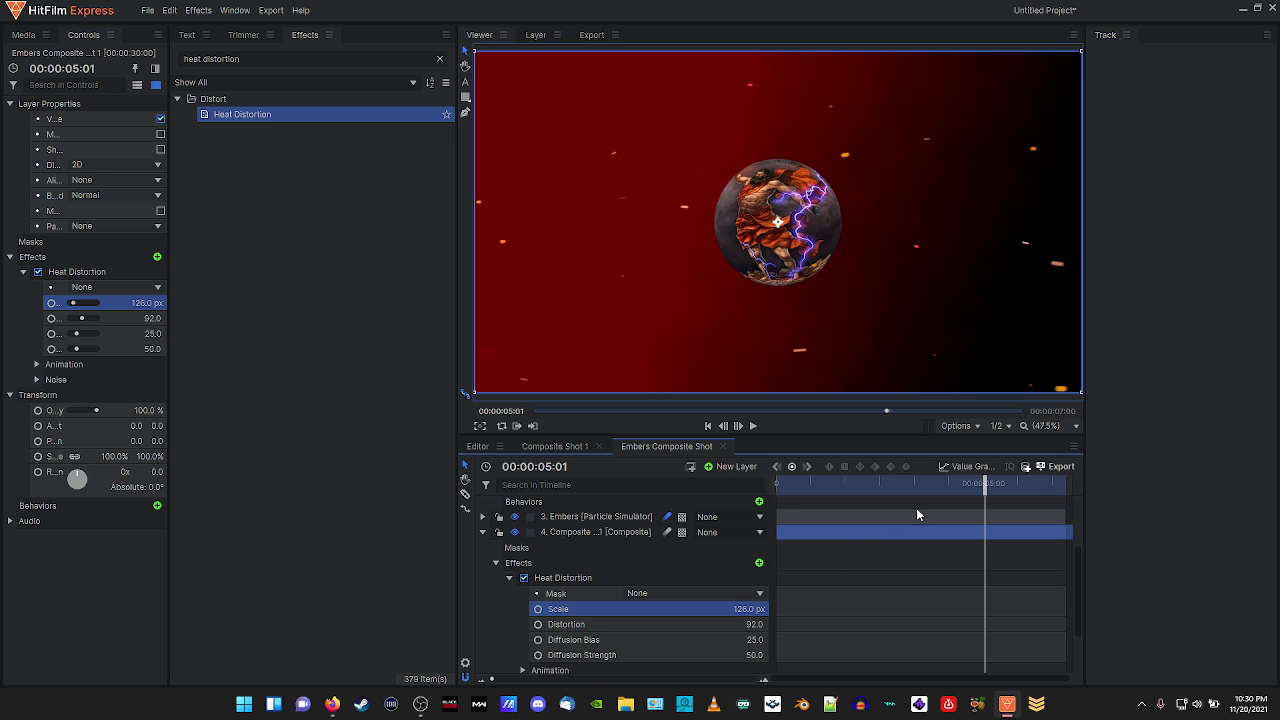
# Play Embers Composite Shot from the start to preview the distorted background and the embers around the sphere.
pyautogui.moveTo(986, 489); pyautogui.dragTo(775, 480)
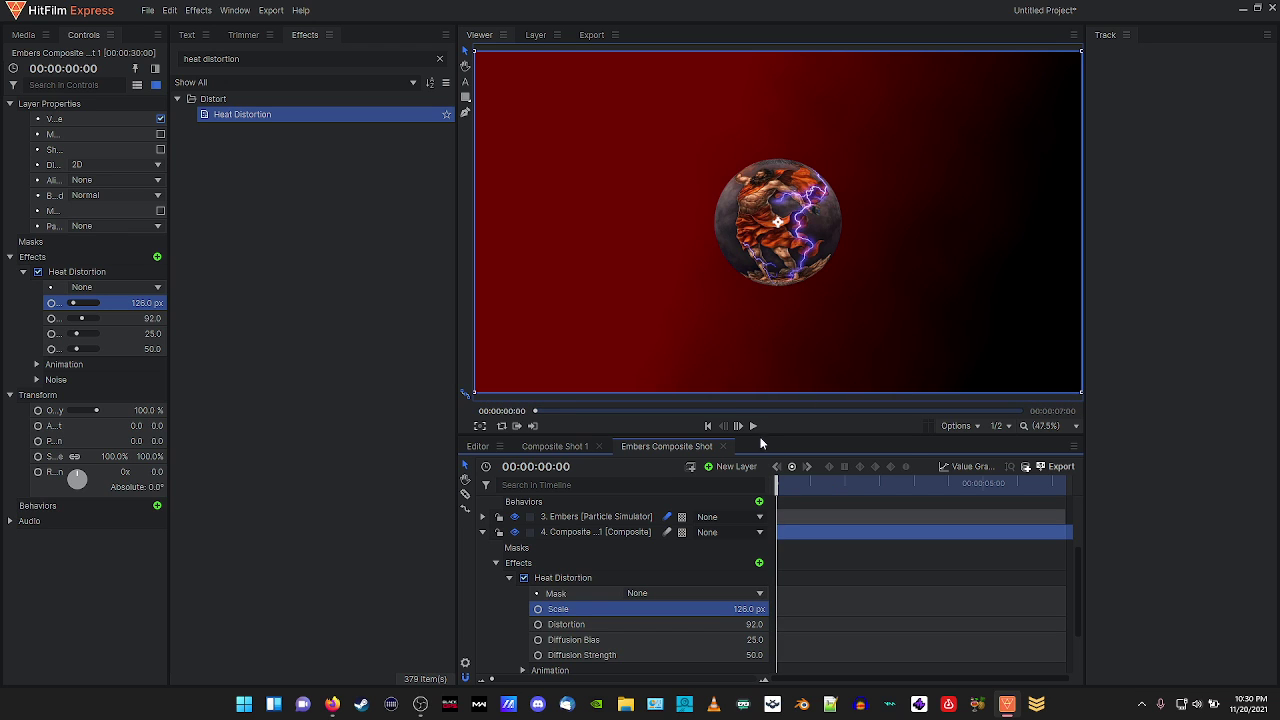
pyautogui.click(754, 426)
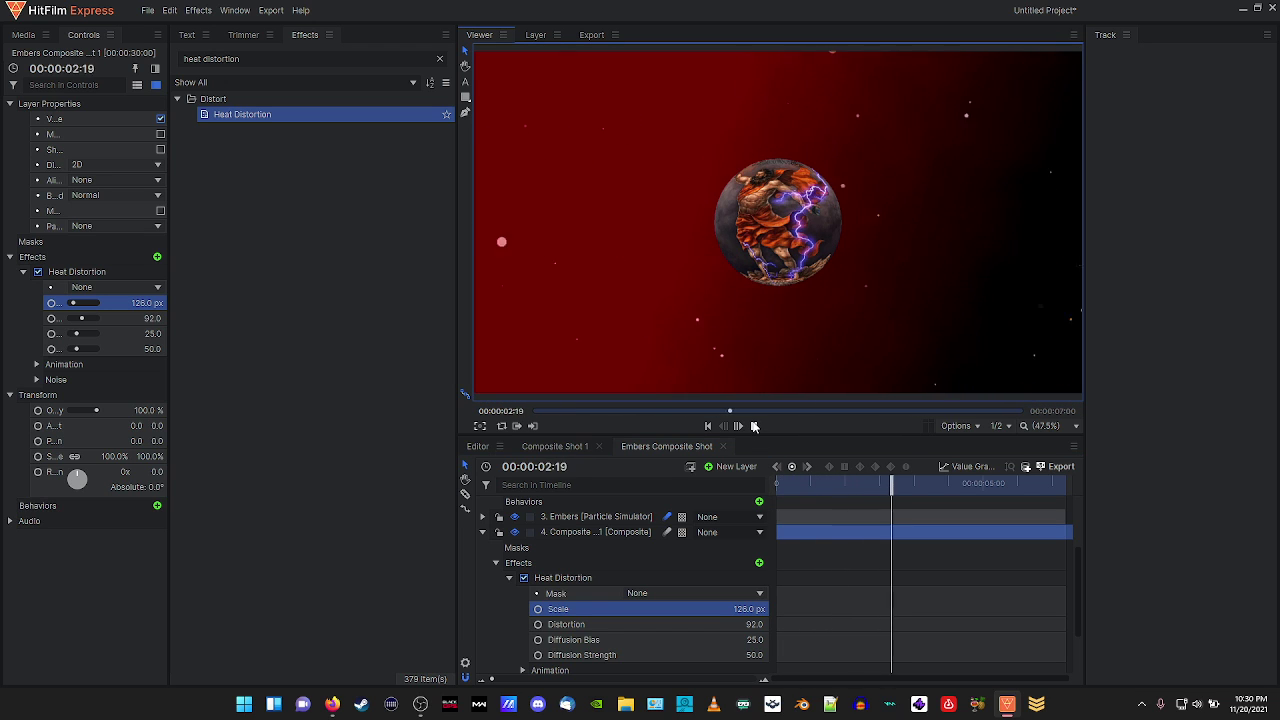
pyautogui.click(754, 426)
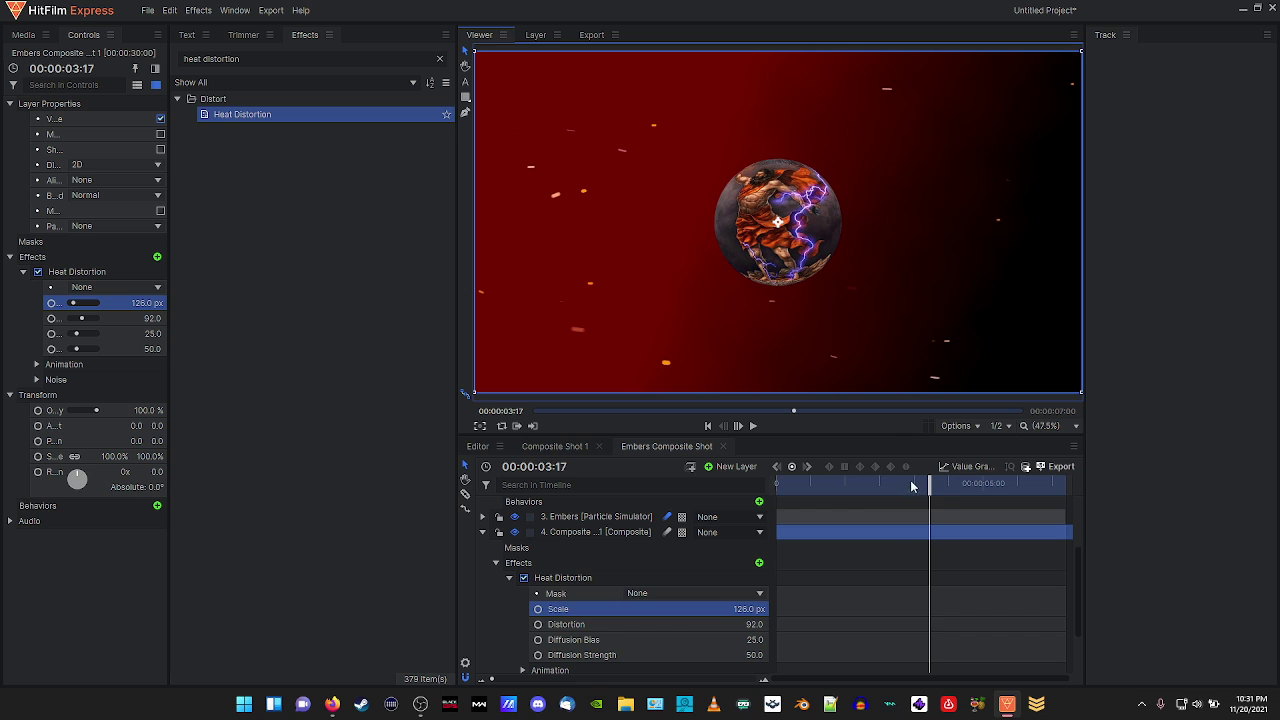
pyautogui.moveTo(930, 488); pyautogui.dragTo(866, 510)
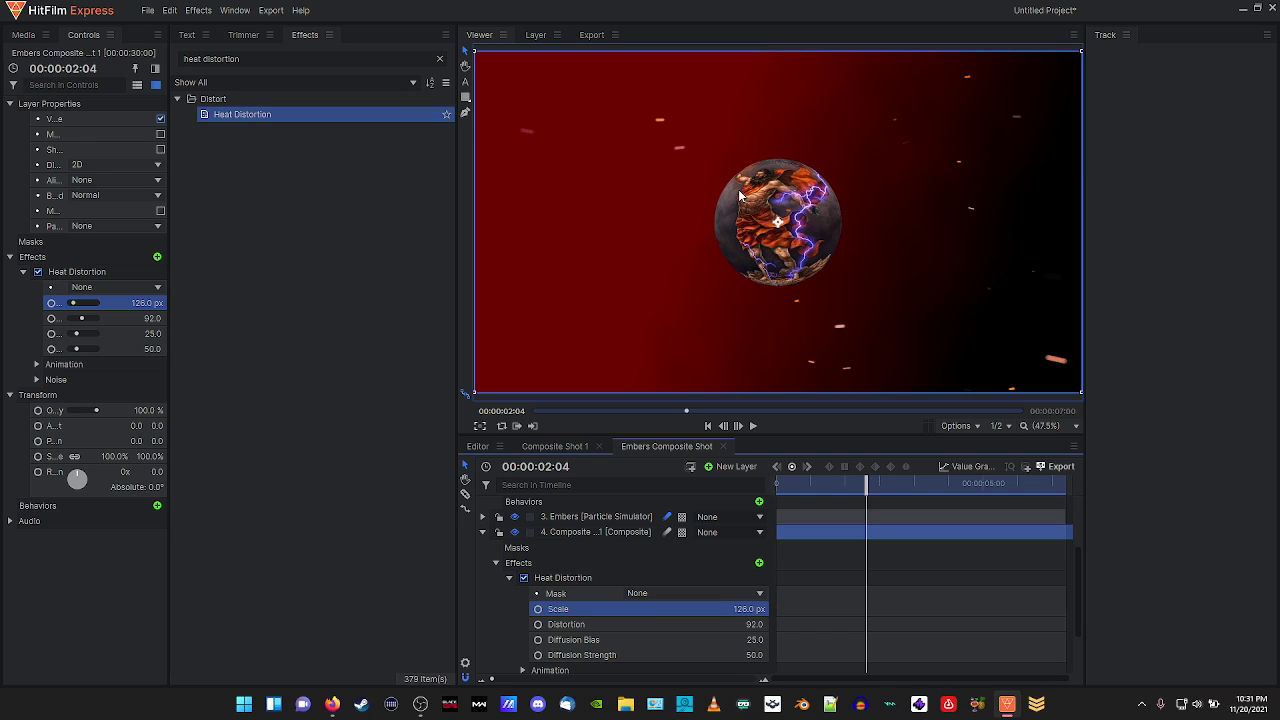
# Start importing media and browse to the PORTFOLIO folder on drive D.
pyautogui.click(20, 37)
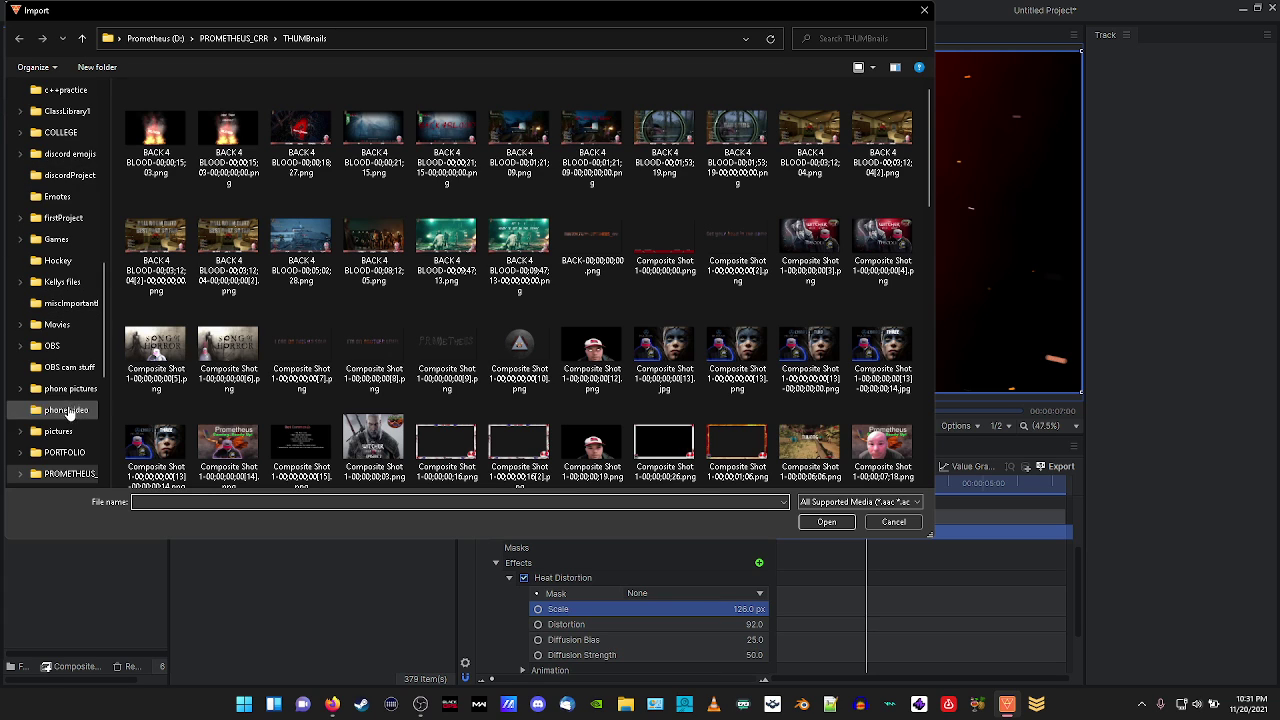
pyautogui.scroll(-1, 85, 400)
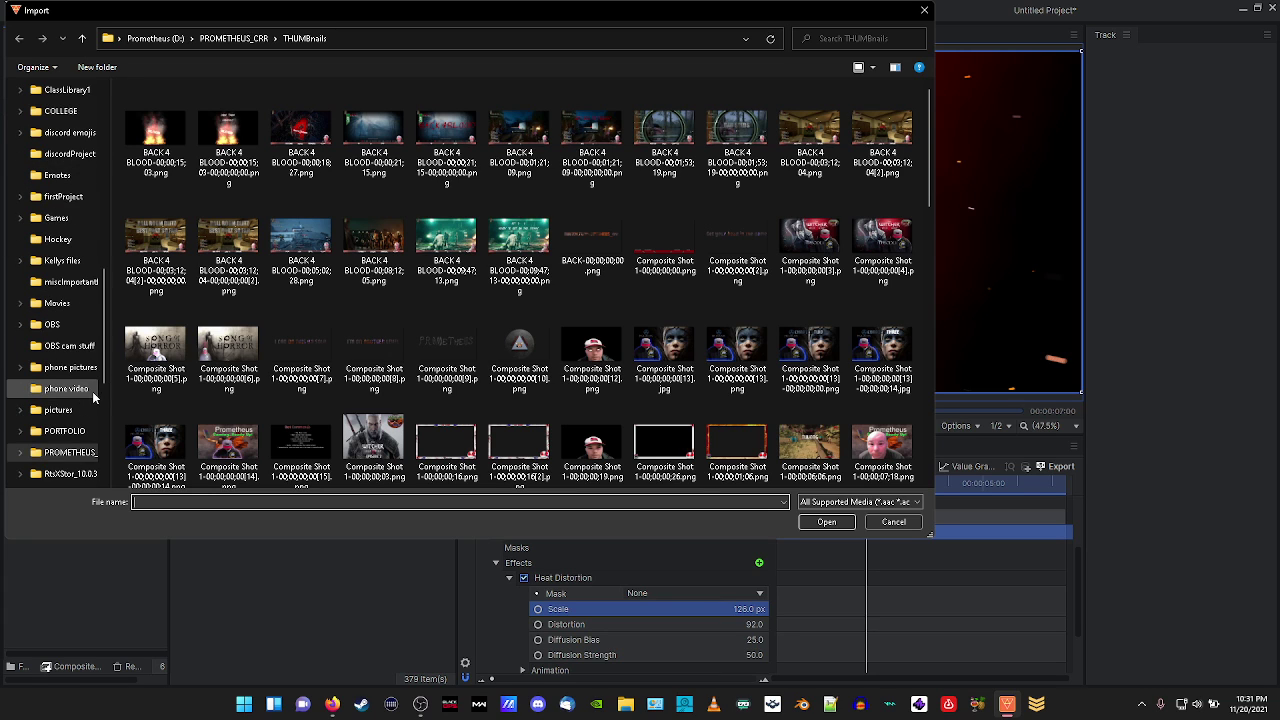
pyautogui.scroll(-2, 85, 400)
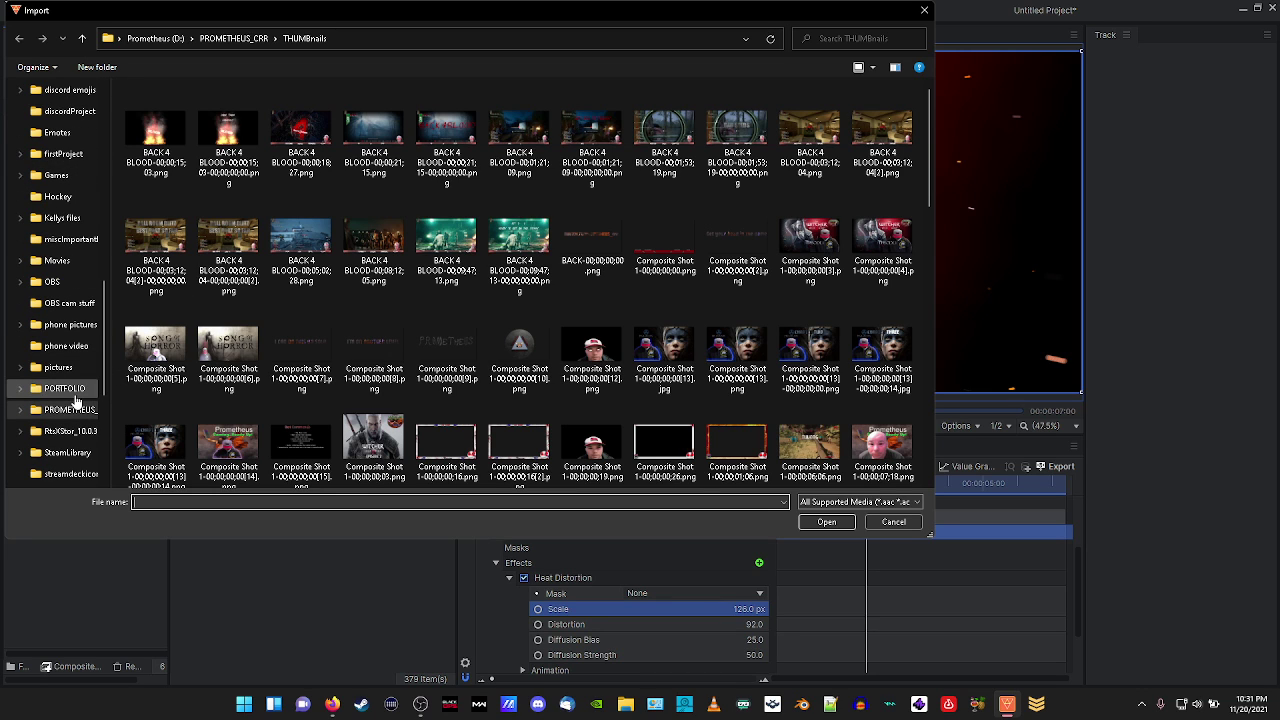
pyautogui.click(76, 396)
# Find TitleLetterRotation0001-0040.mp4 in the PORTFOLIO folder and import it into the project.
pyautogui.scroll(-10, 520, 320)
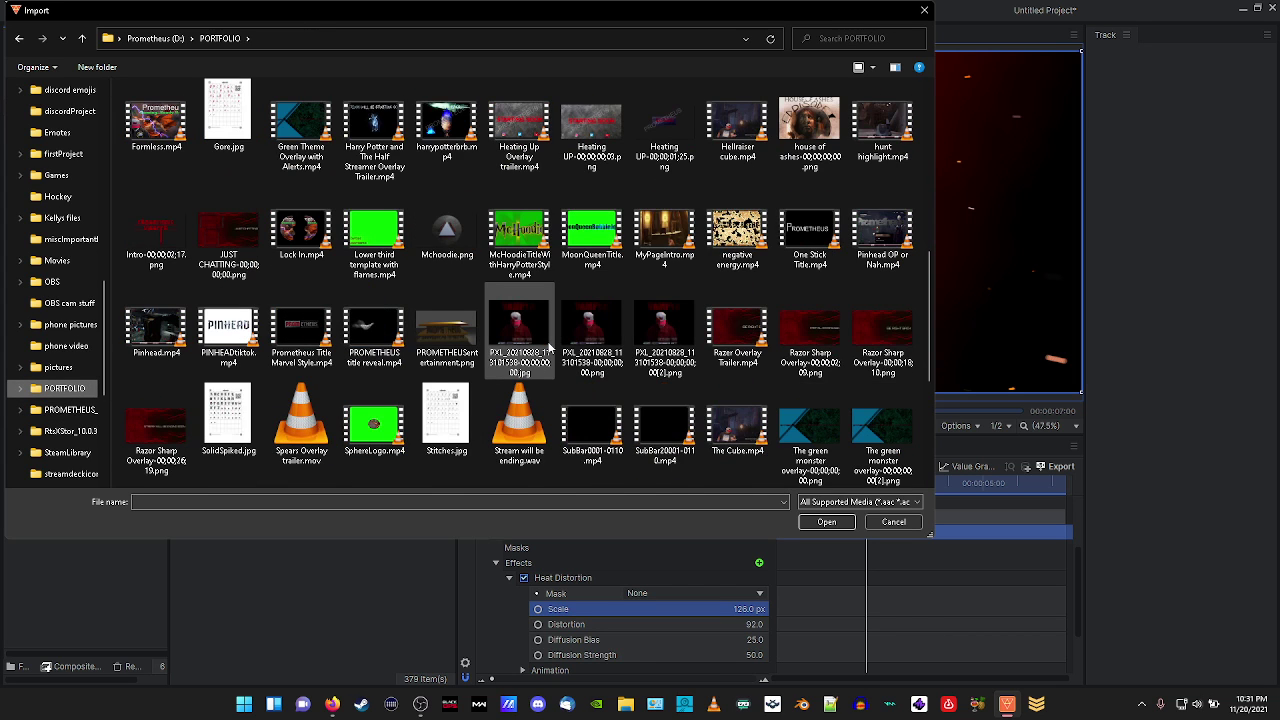
pyautogui.scroll(-1, 549, 347)
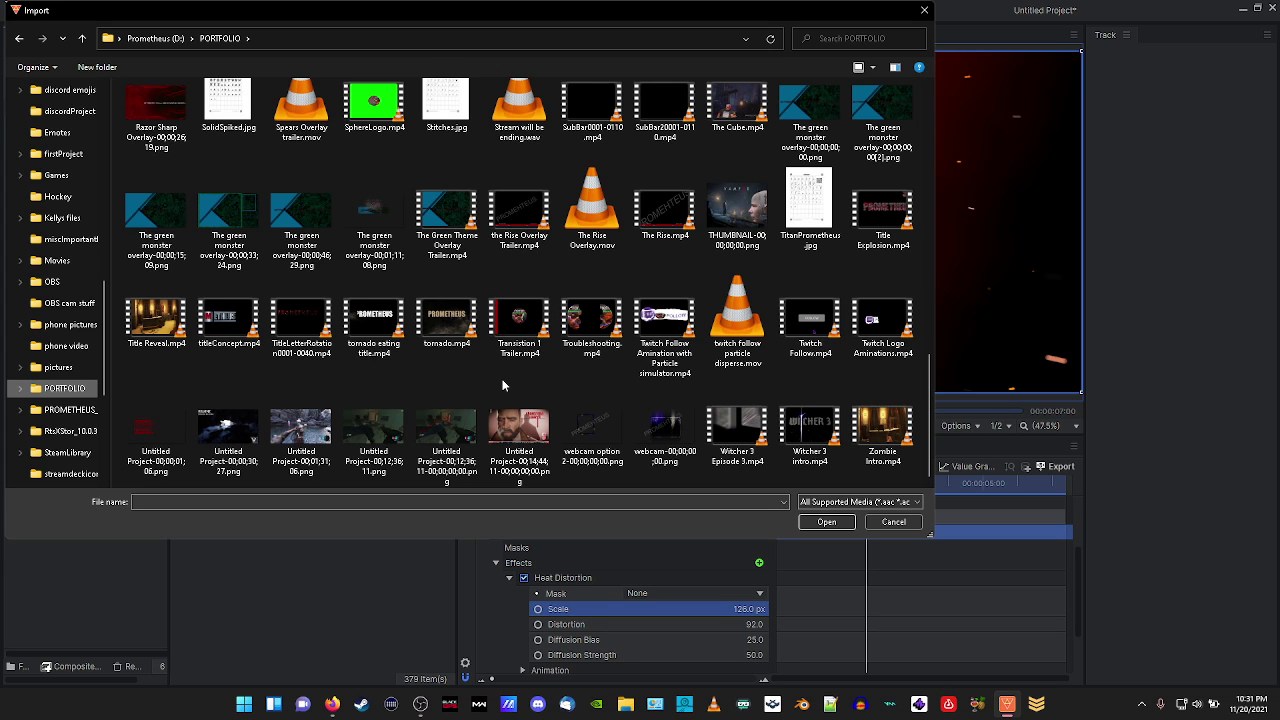
pyautogui.scroll(2, 600, 355)
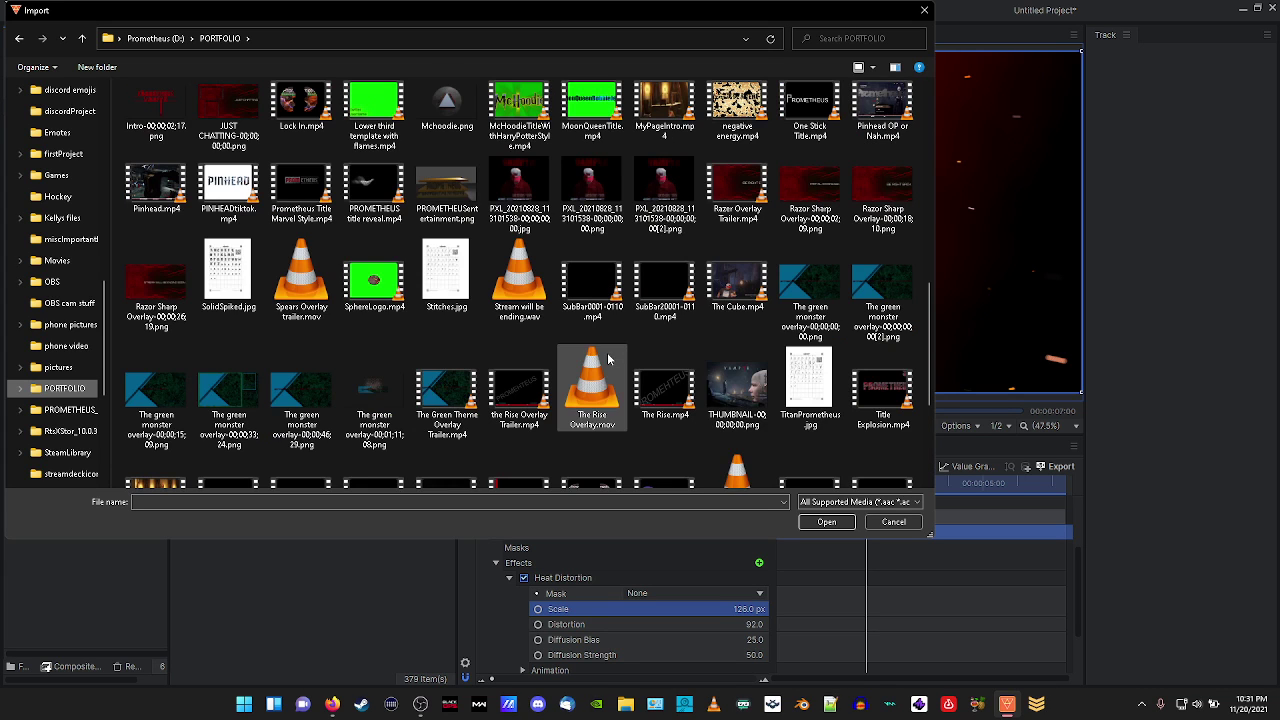
pyautogui.scroll(-2, 700, 380)
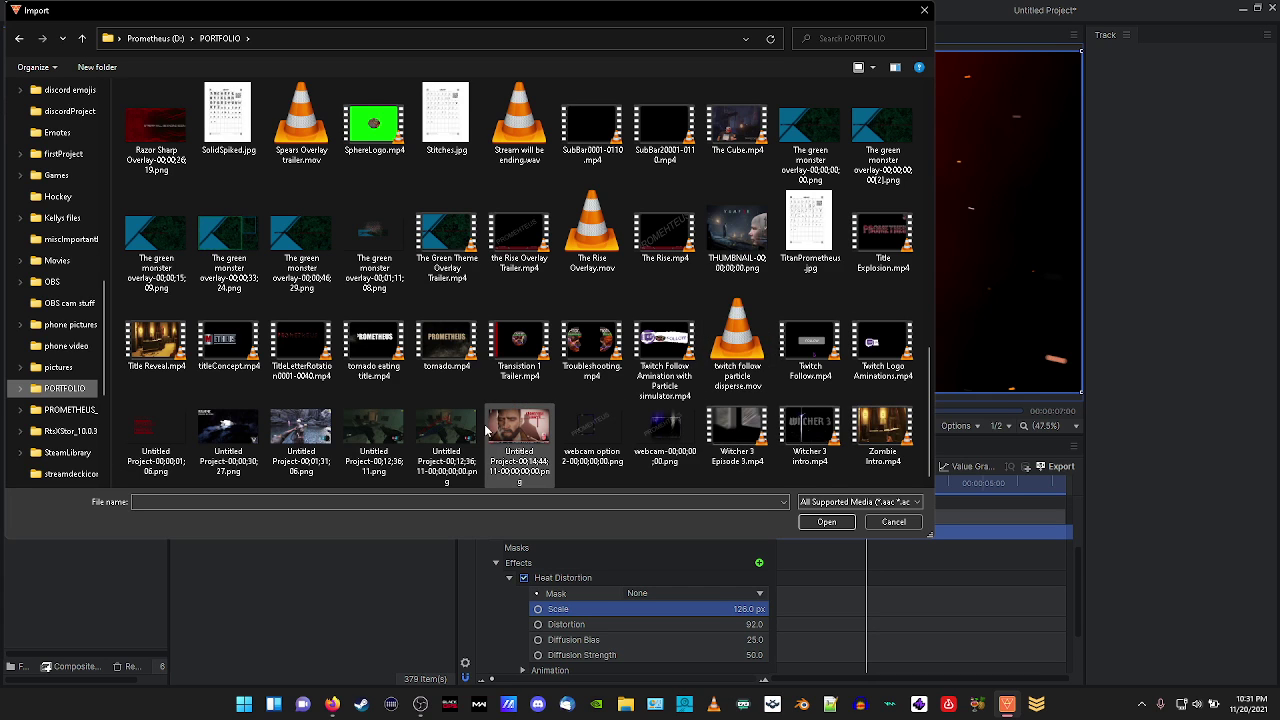
pyautogui.scroll(6, 487, 430)
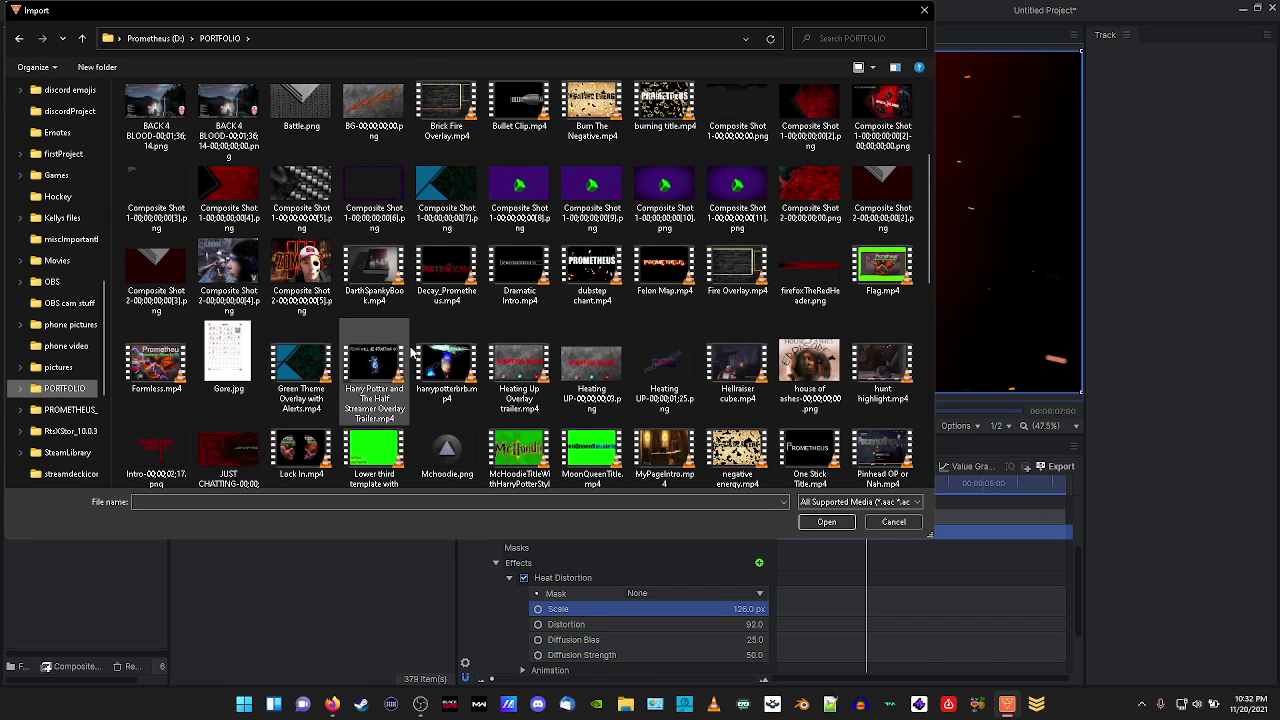
pyautogui.scroll(2, 641, 294)
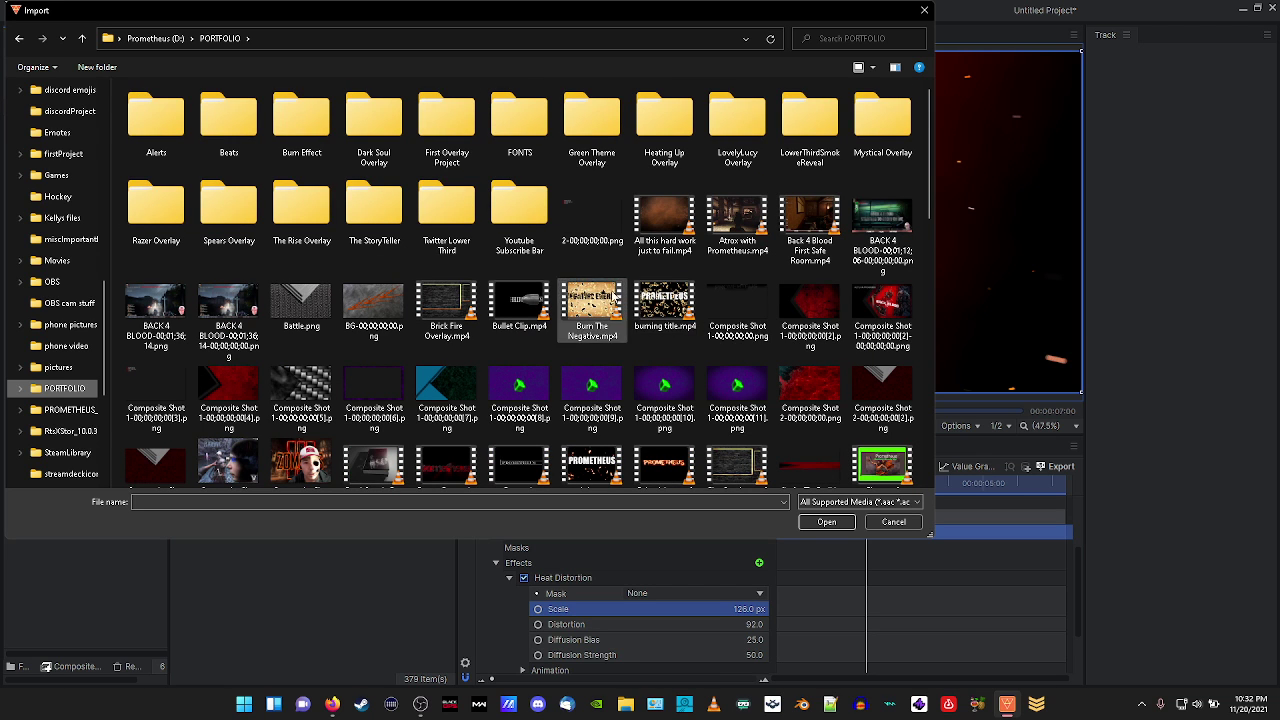
pyautogui.scroll(-10, 249, 305)
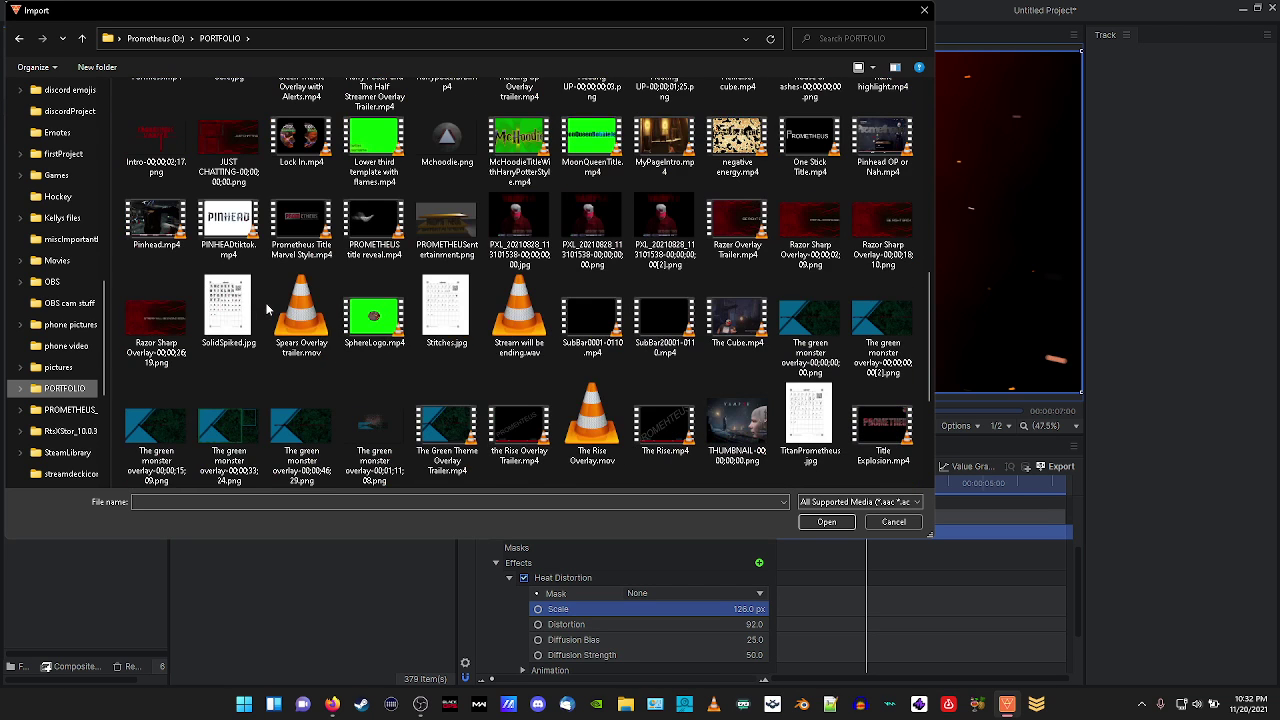
pyautogui.scroll(-5, 416, 302)
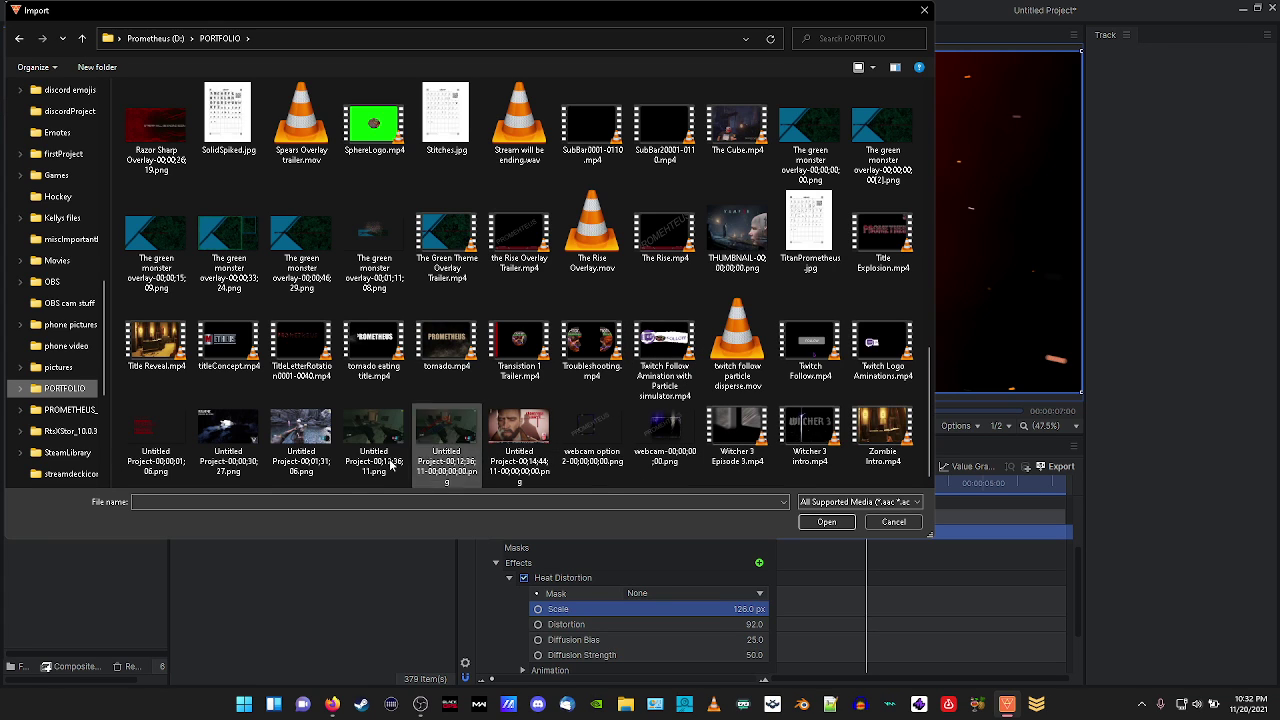
pyautogui.doubleClick(320, 352)
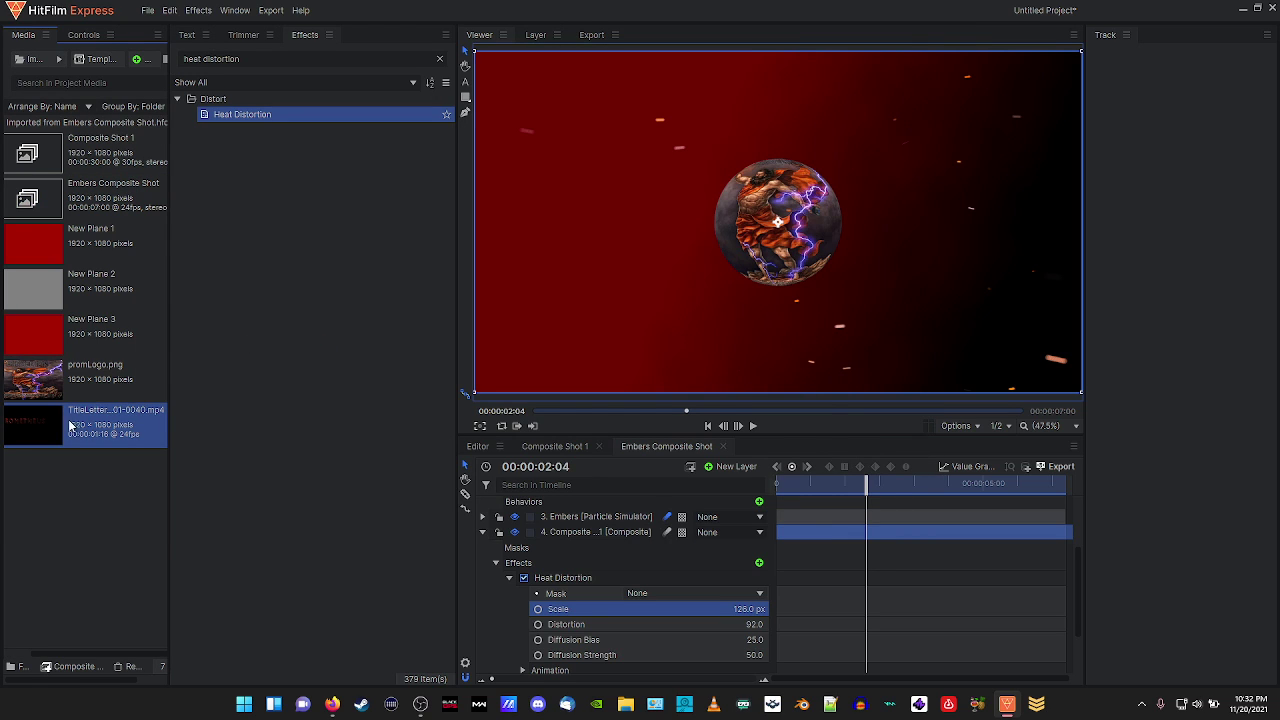
# Place TitleLetterRotation0001-0040.mp4 as the top layer of Embers Composite Shot and apply the Demult effect to it.
pyautogui.moveTo(322, 424); pyautogui.dragTo(588, 497)
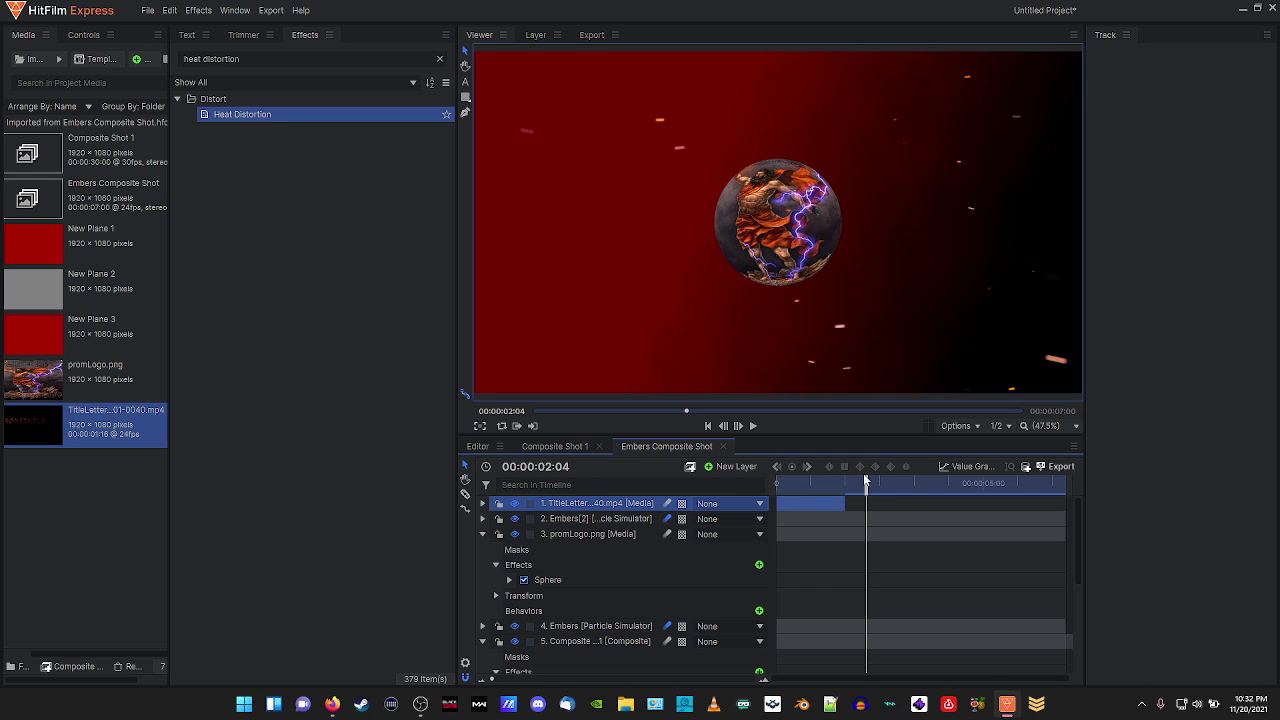
pyautogui.moveTo(862, 482); pyautogui.dragTo(813, 483)
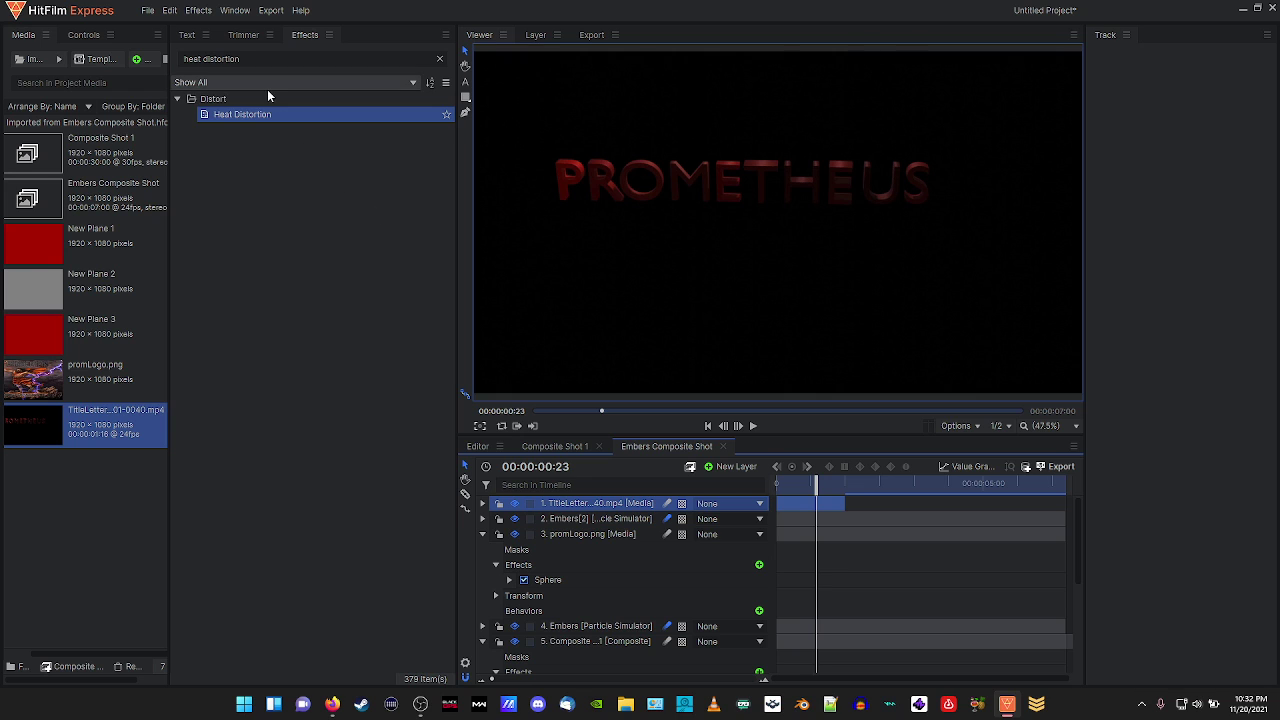
pyautogui.moveTo(276, 60); pyautogui.dragTo(178, 58)
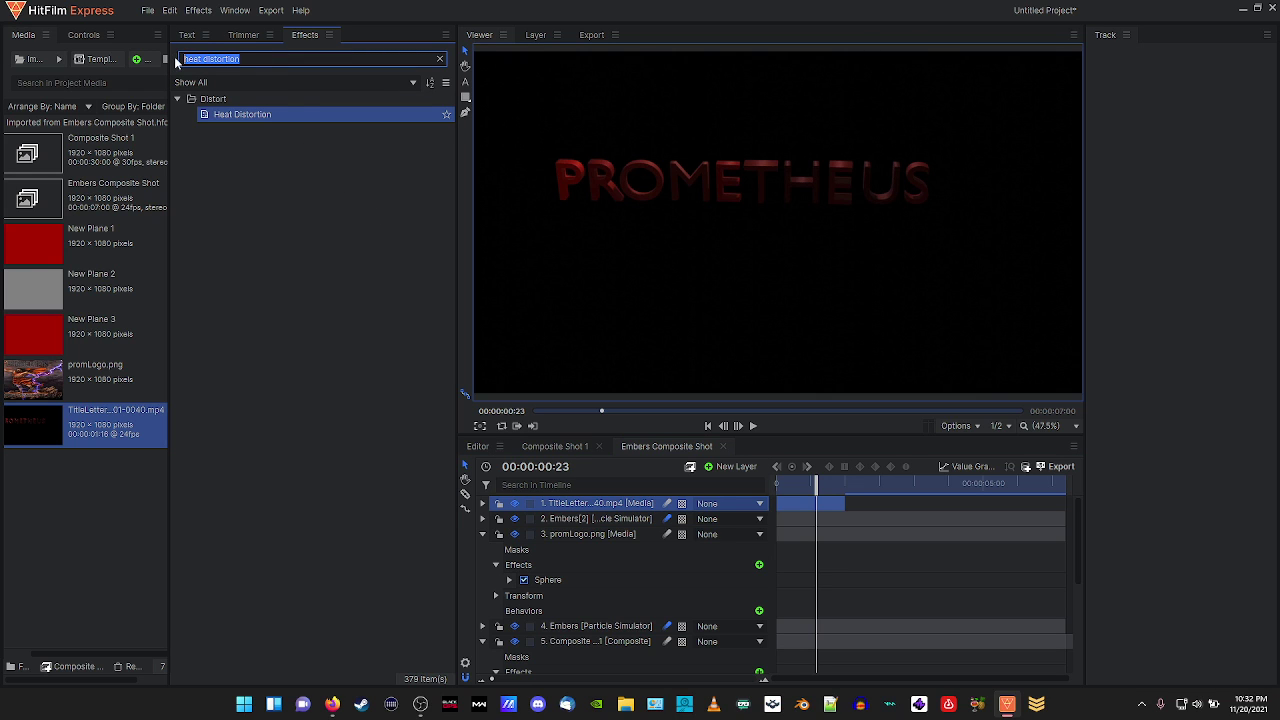
pyautogui.write('de')
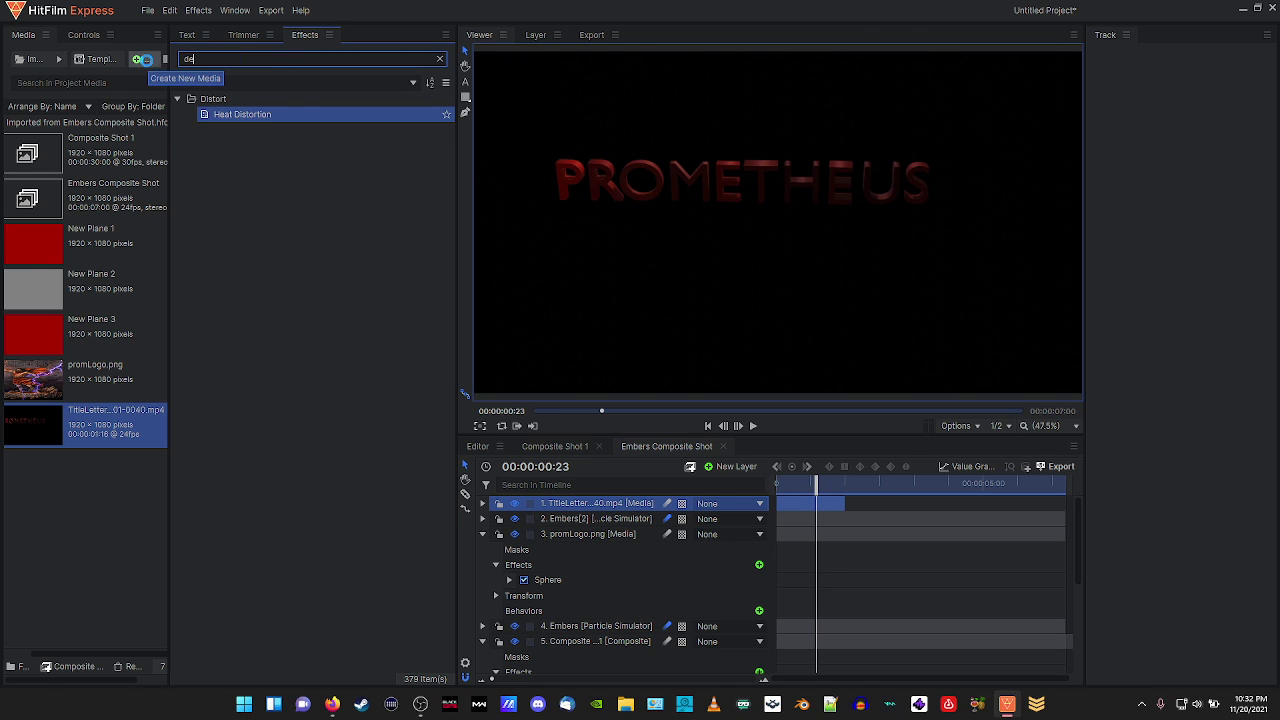
pyautogui.write('mult')
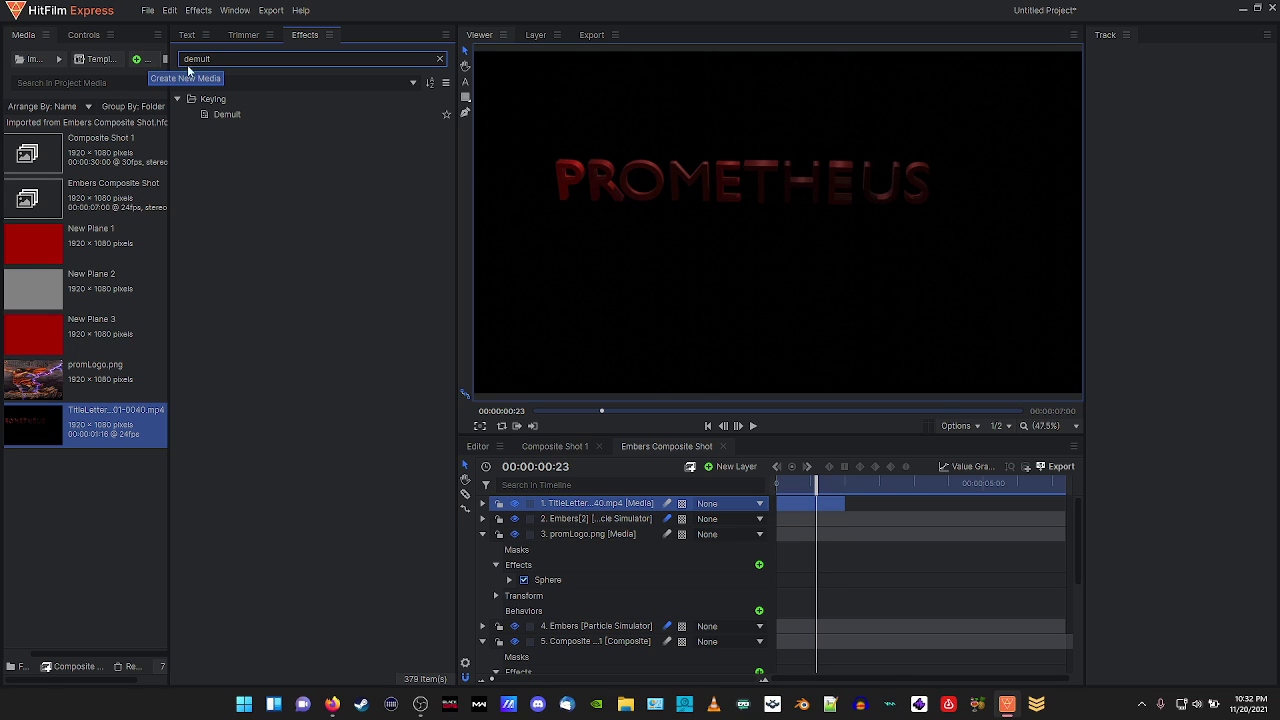
pyautogui.moveTo(213, 115); pyautogui.dragTo(567, 502)
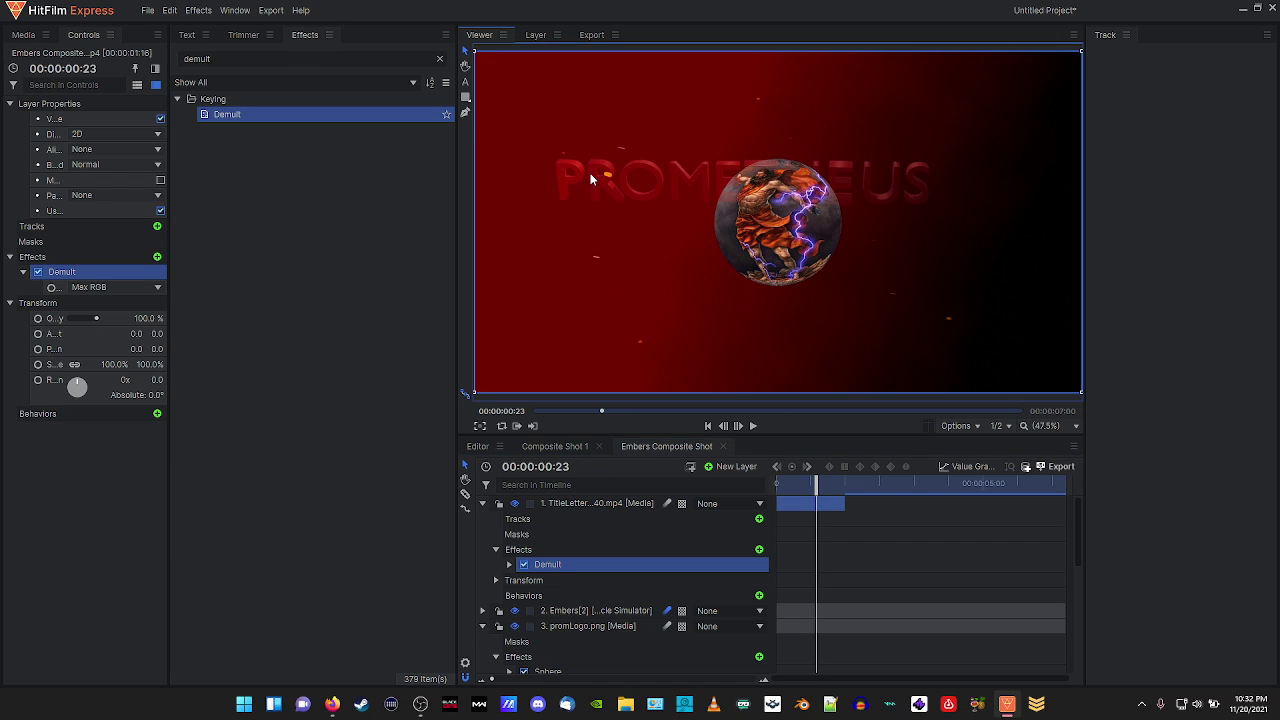
# Move the PROMETHEUS title above the sphere, to position about 158, 230, and play the shot from the start.
pyautogui.click(595, 505)
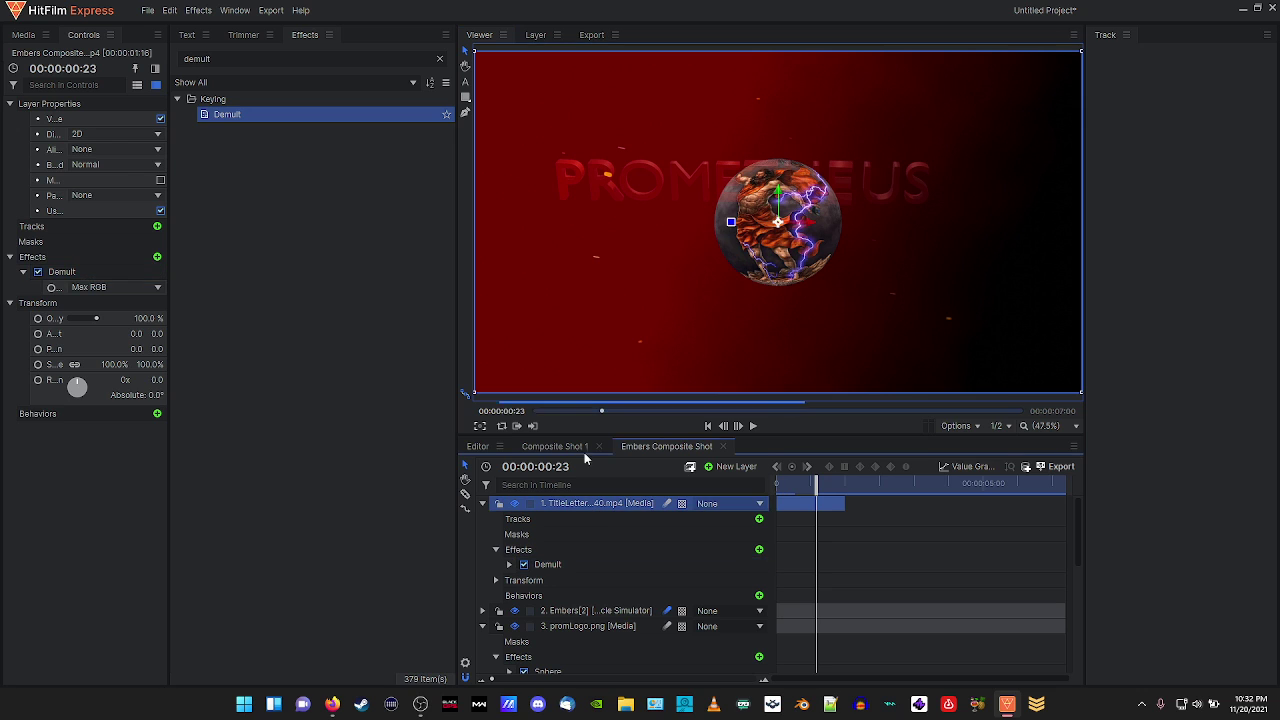
pyautogui.moveTo(777, 178); pyautogui.dragTo(859, 150)
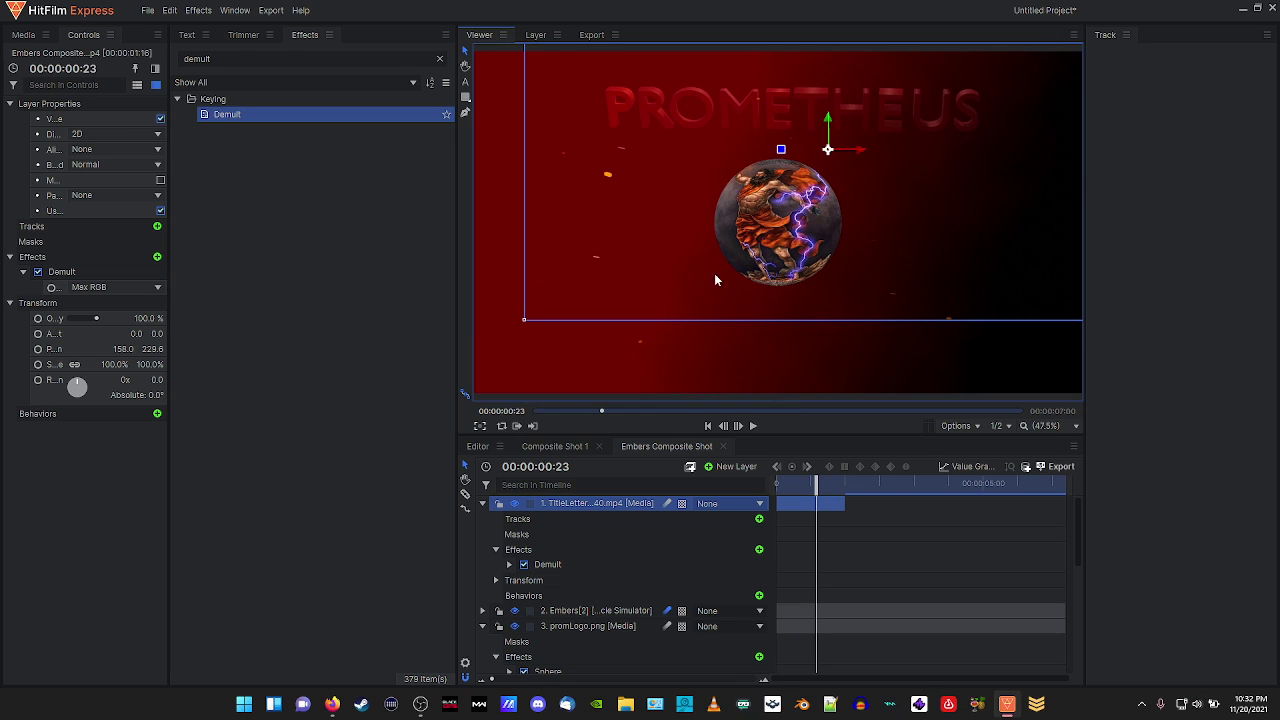
pyautogui.moveTo(820, 485); pyautogui.dragTo(779, 456)
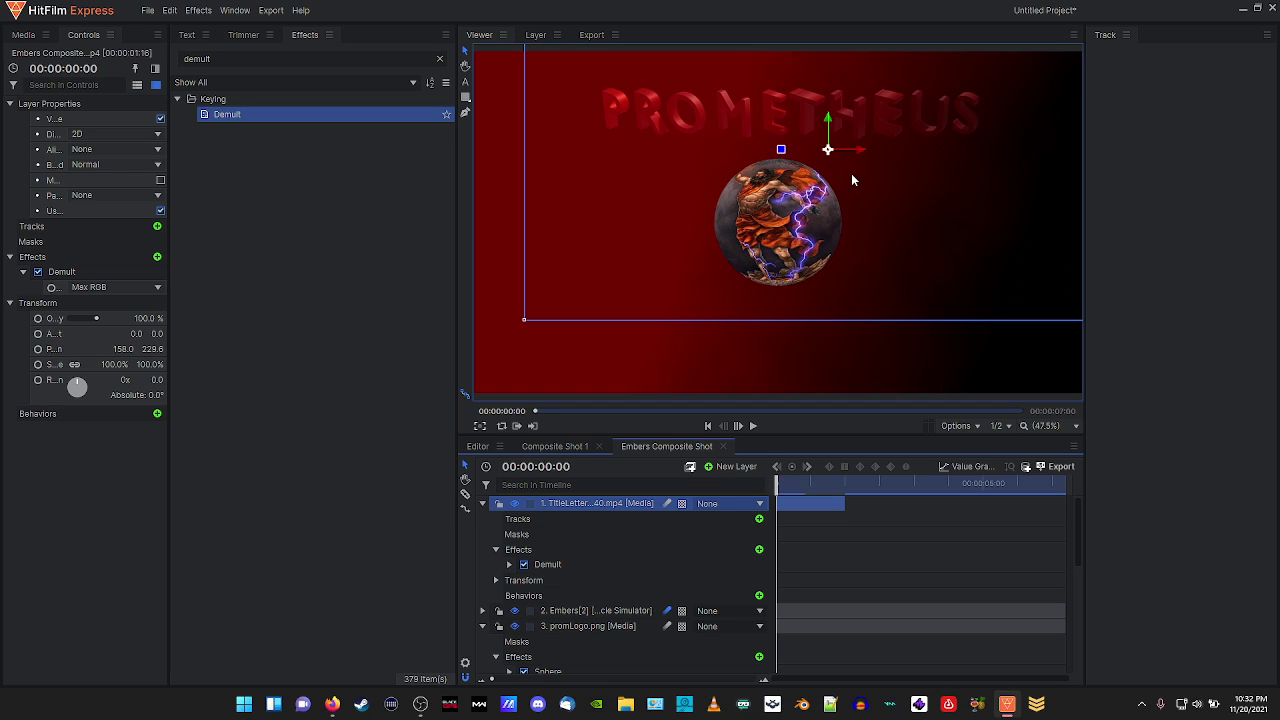
pyautogui.click(754, 426)
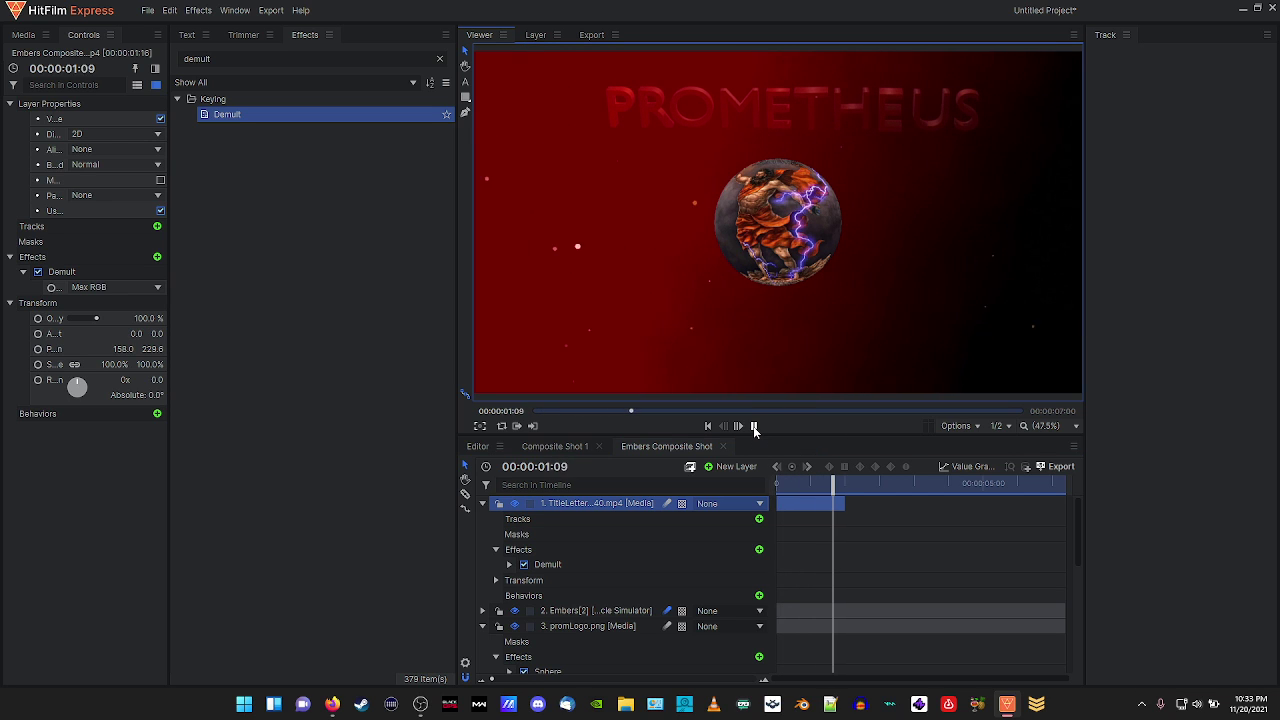
pyautogui.click(754, 426)
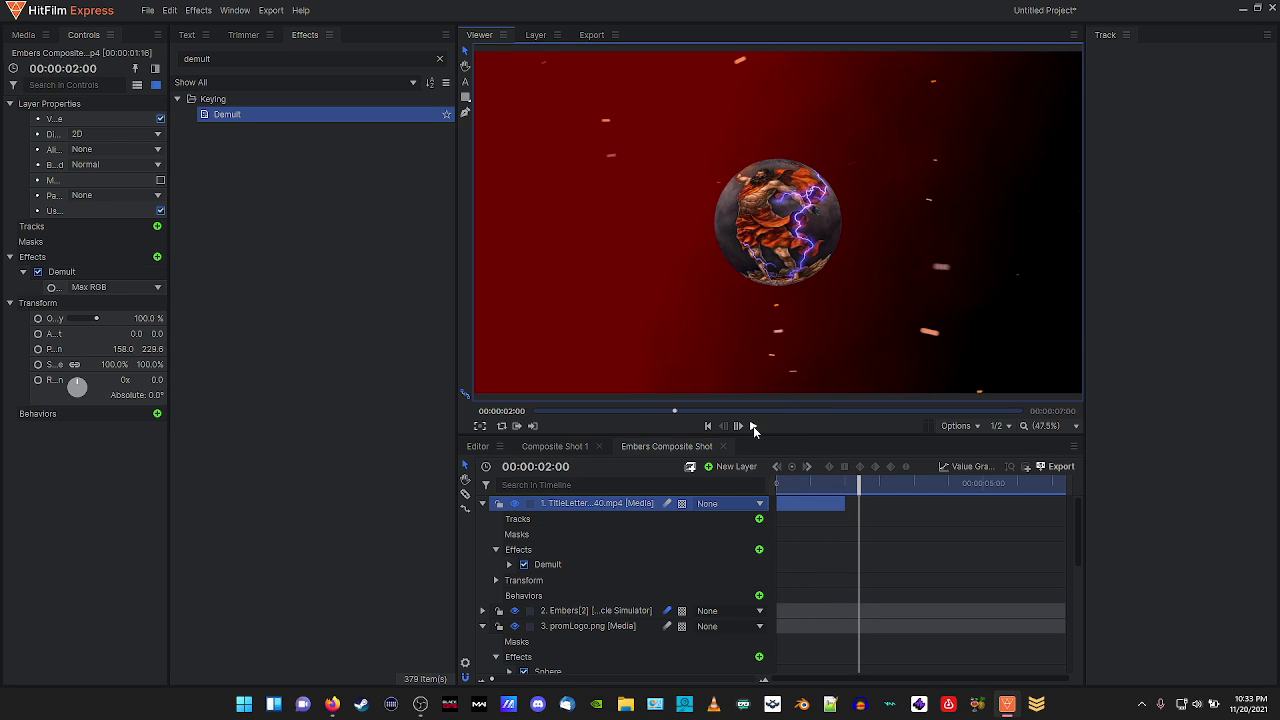
# Return to the shot's opening frames, find the Fill Color effect and apply it to the title layer.
pyautogui.moveTo(853, 488); pyautogui.dragTo(779, 488)
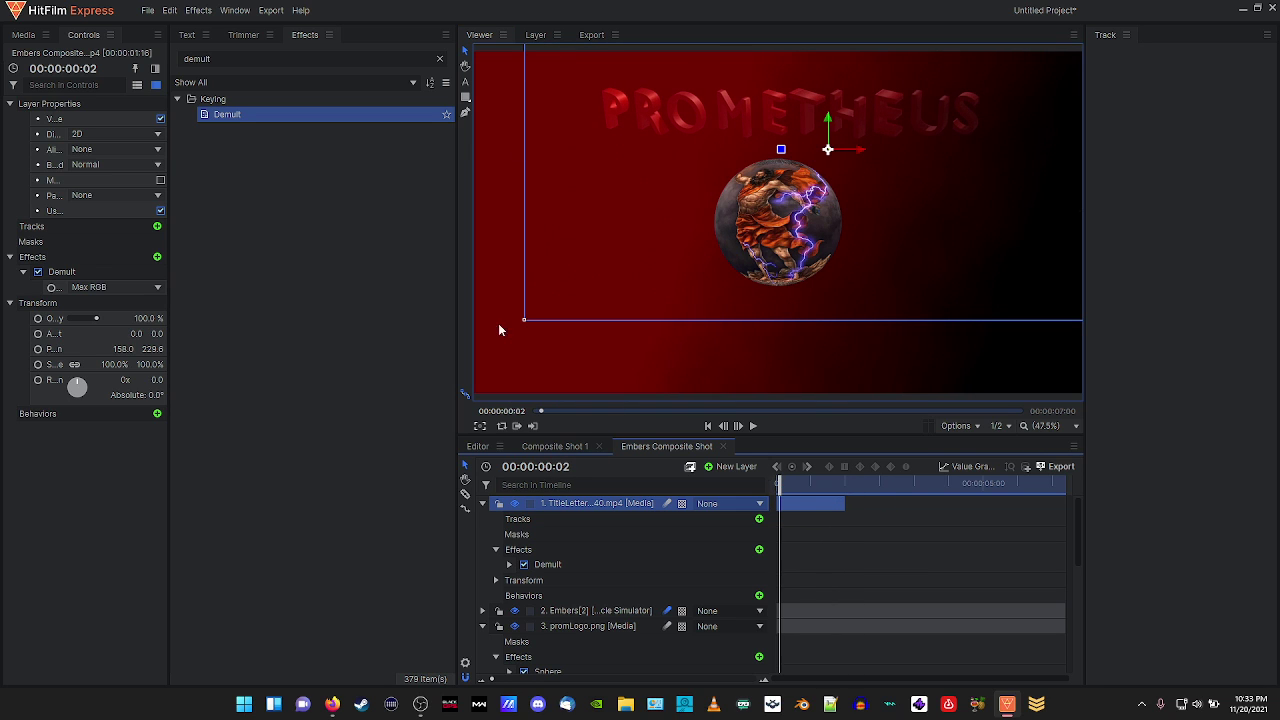
pyautogui.click(239, 61)
pyautogui.moveTo(239, 62); pyautogui.dragTo(60, 31)
pyautogui.write('fill')
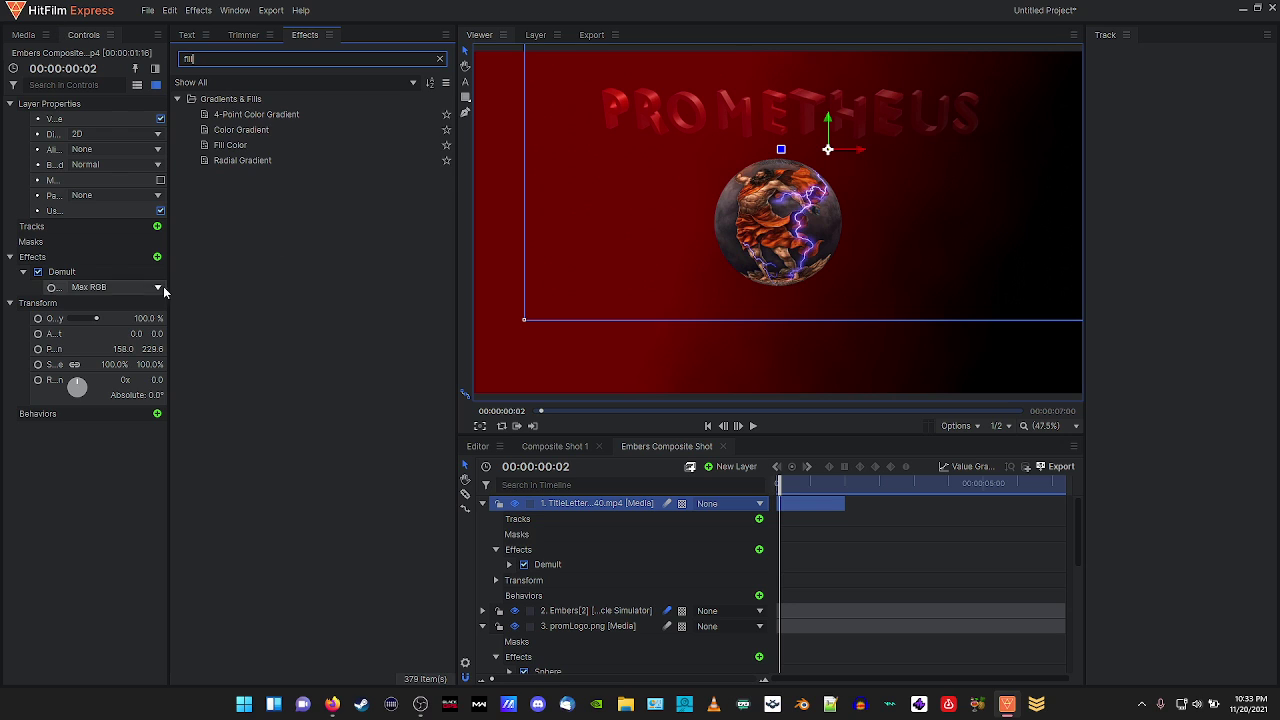
pyautogui.moveTo(210, 145); pyautogui.dragTo(265, 214)
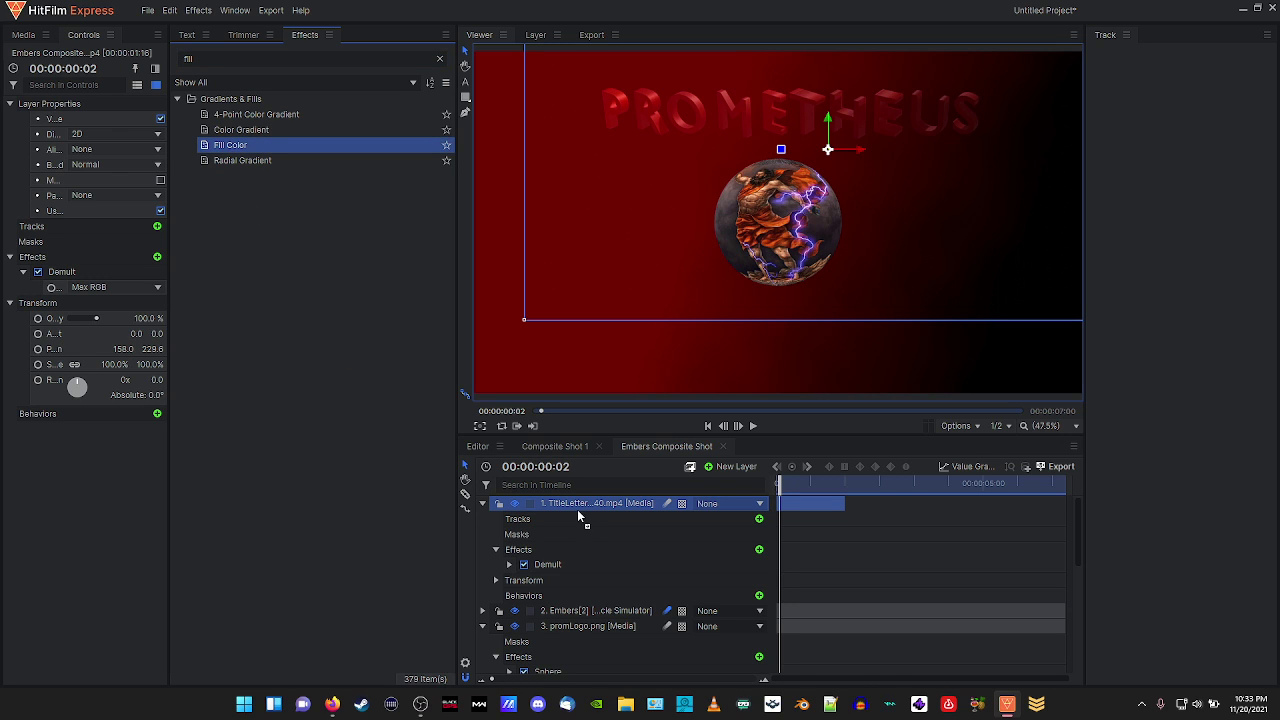
pyautogui.moveTo(578, 513); pyautogui.dragTo(576, 506)
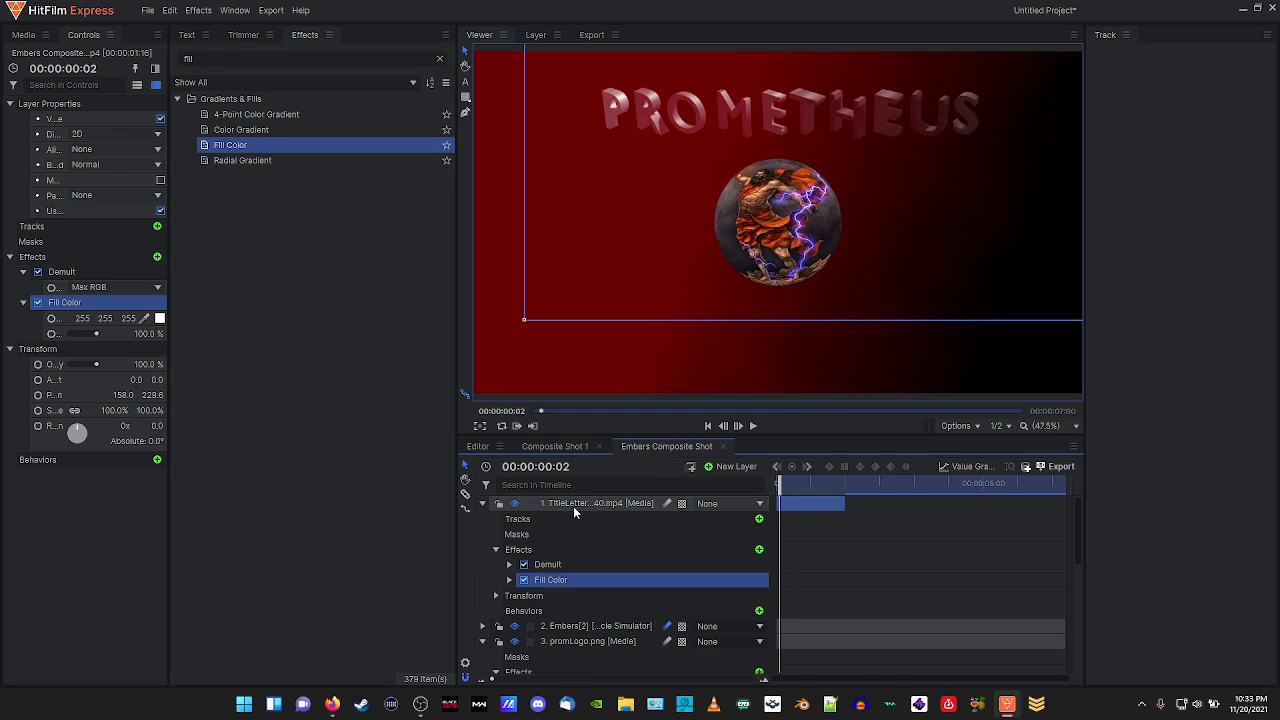
# Set the title layer's Fill Color to dark grey #4d4d4d (77, 77, 77).
pyautogui.click(508, 584)
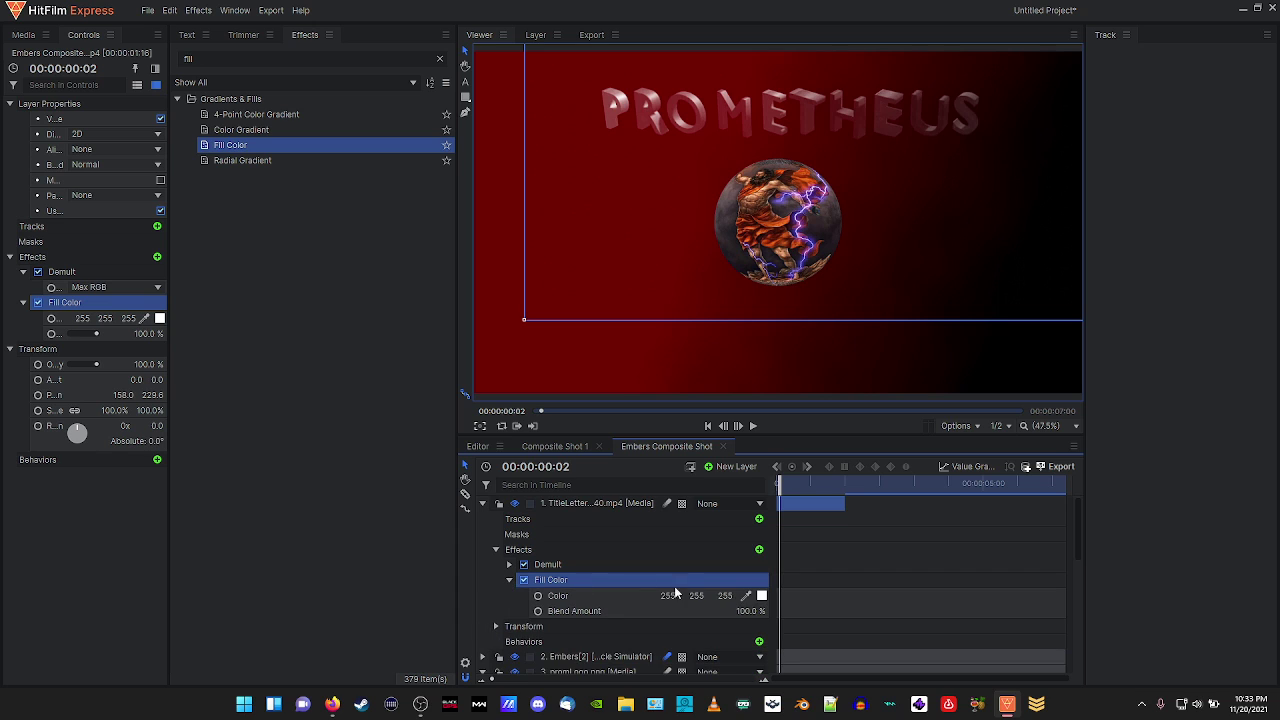
pyautogui.click(761, 595)
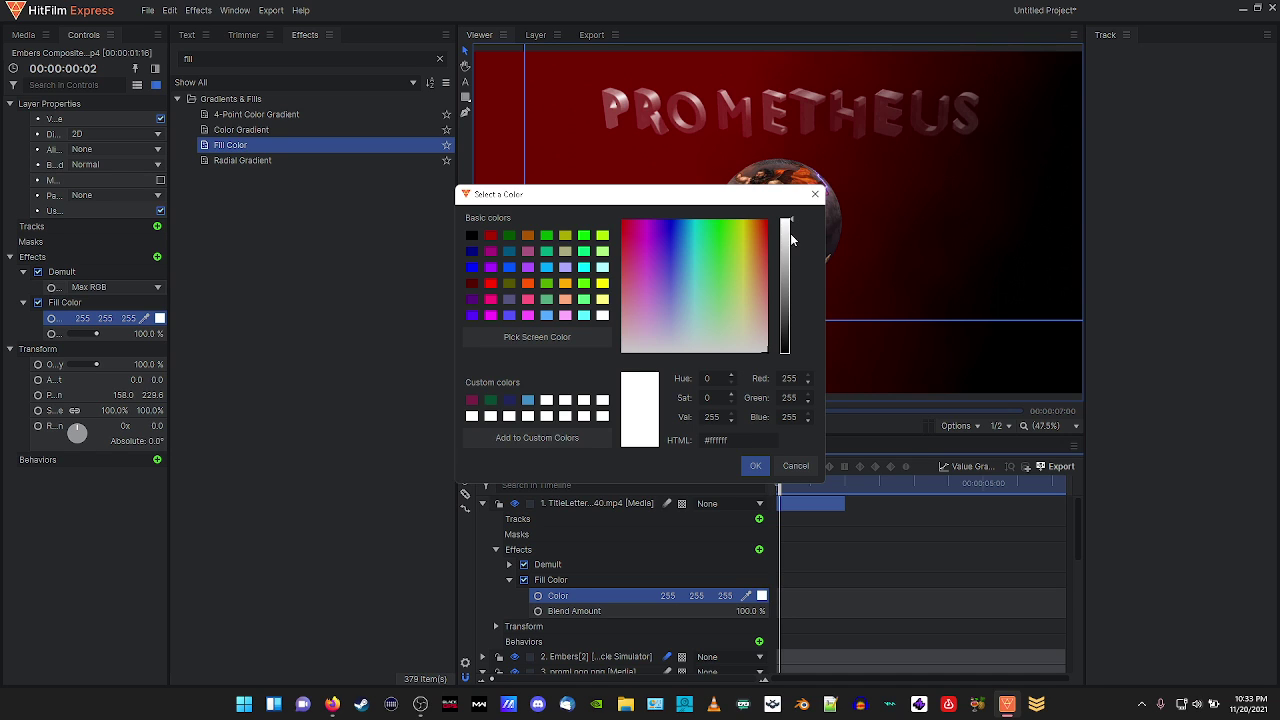
pyautogui.moveTo(792, 224); pyautogui.dragTo(789, 317)
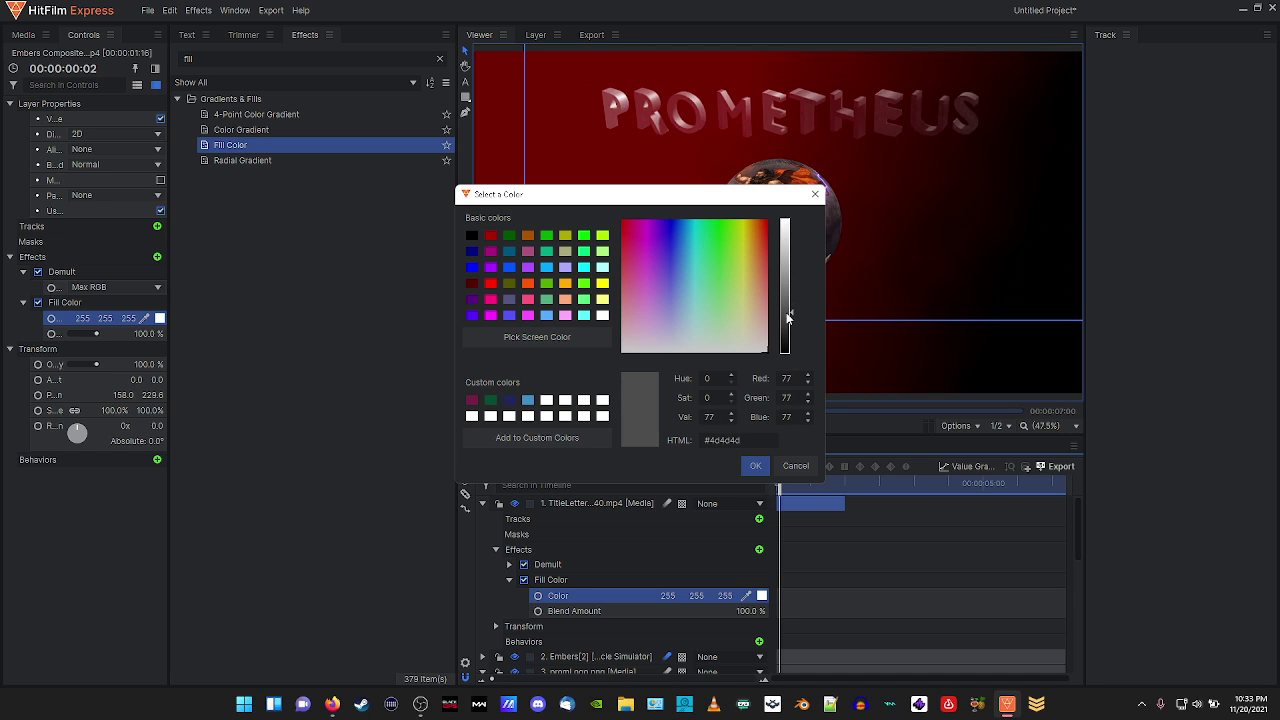
pyautogui.click(755, 466)
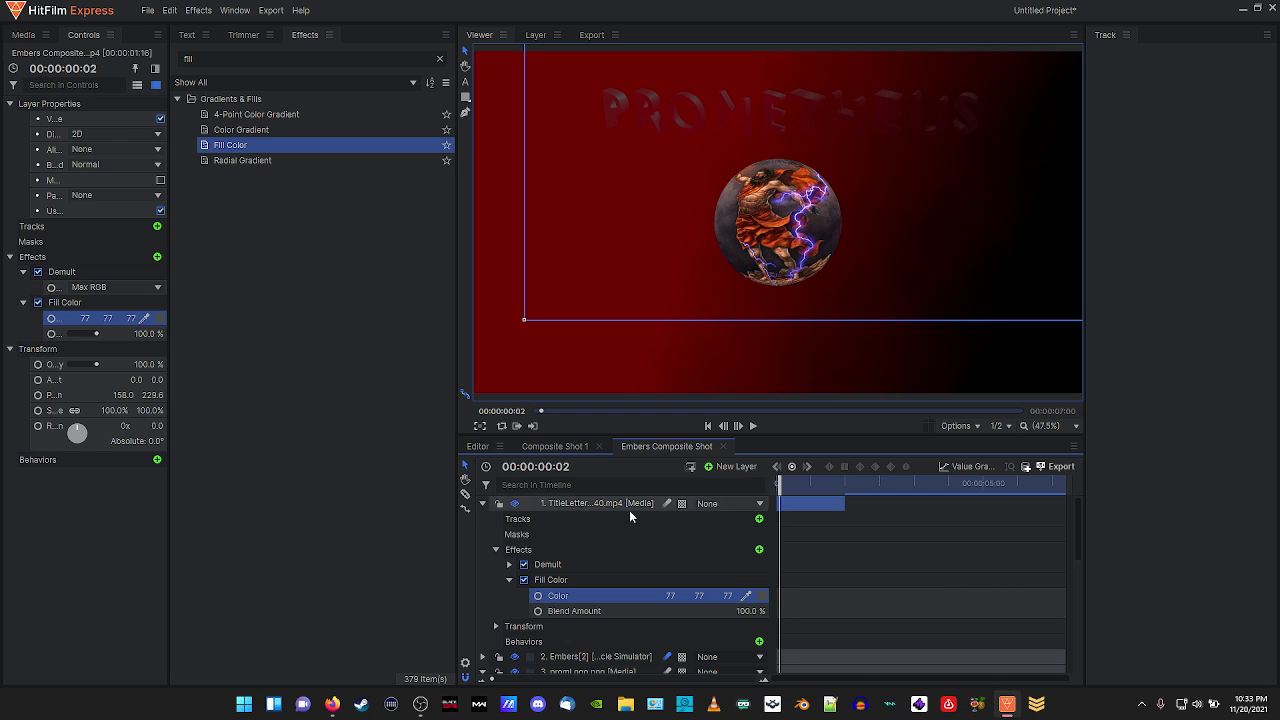
# Disable the title layer's Fill Color and Demult effects, and remove the layer from Embers Composite Shot.
pyautogui.click(509, 580)
pyautogui.click(522, 581)
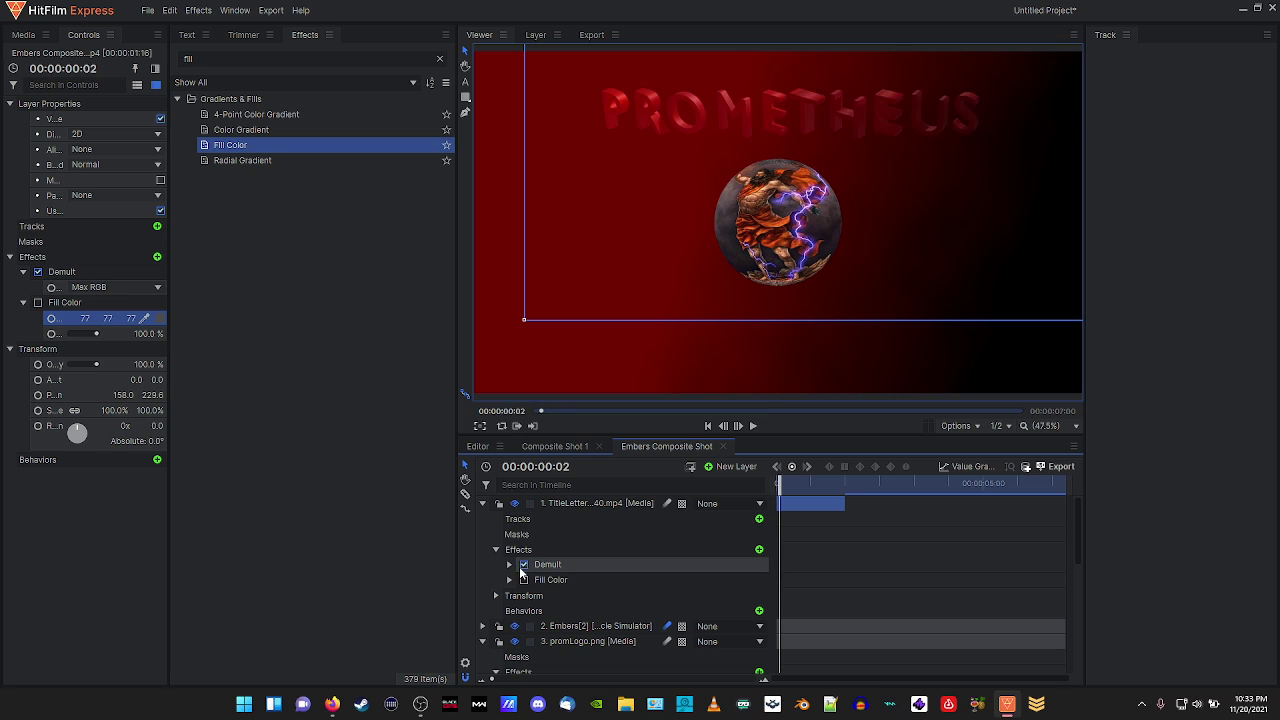
pyautogui.click(523, 566)
pyautogui.click(560, 503)
pyautogui.rightClick(562, 501)
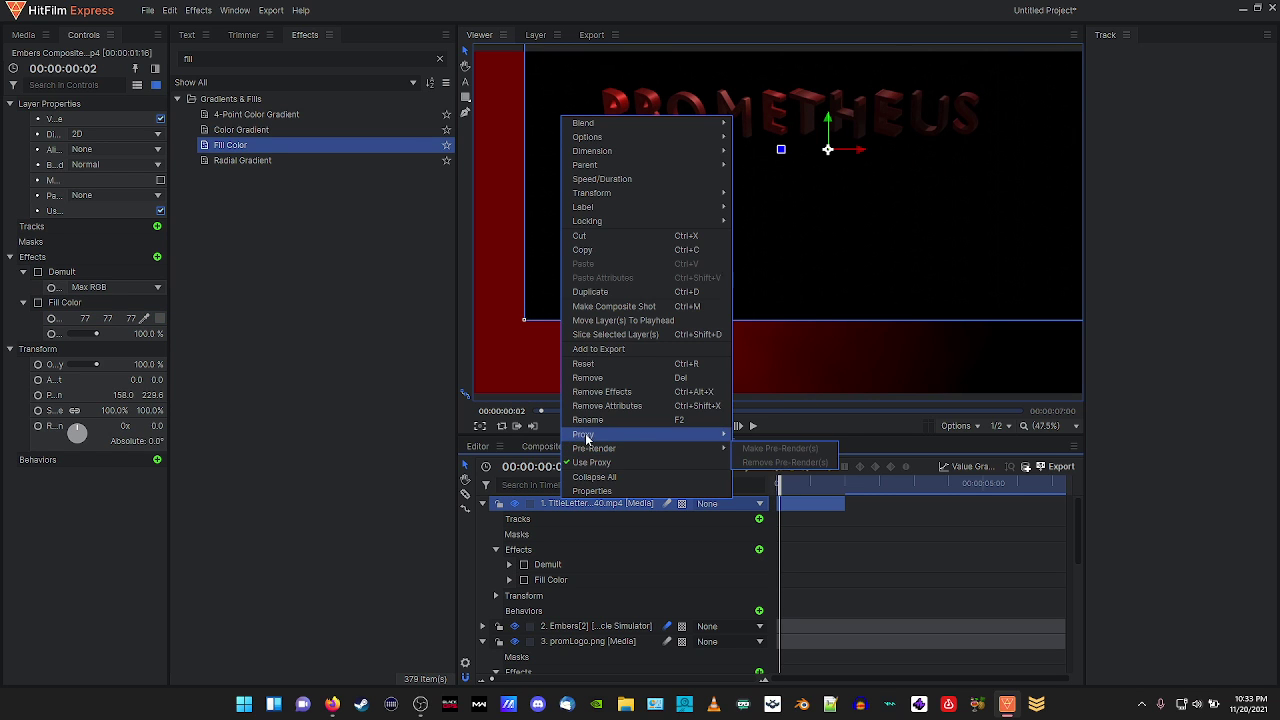
pyautogui.click(580, 378)
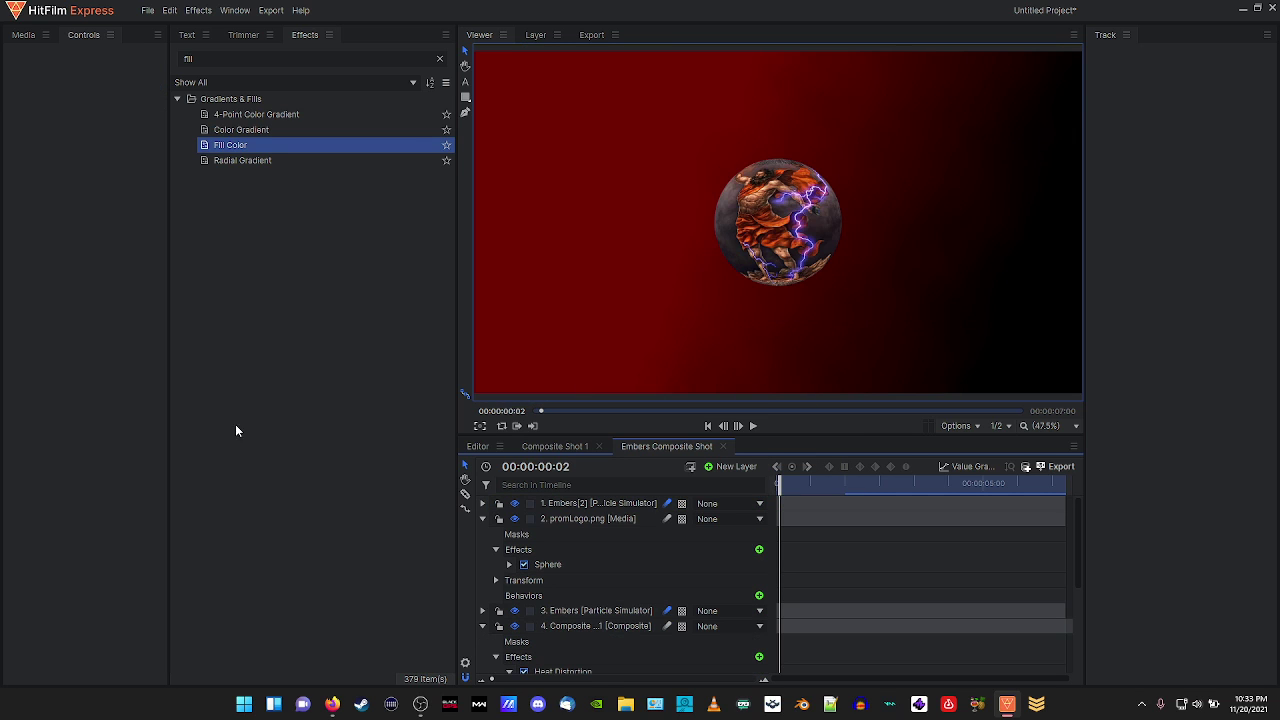
# Make a composite shot from the TitleLetterRotation0001-0040.mp4 clip and apply the Demult effect to its layer.
pyautogui.click(32, 33)
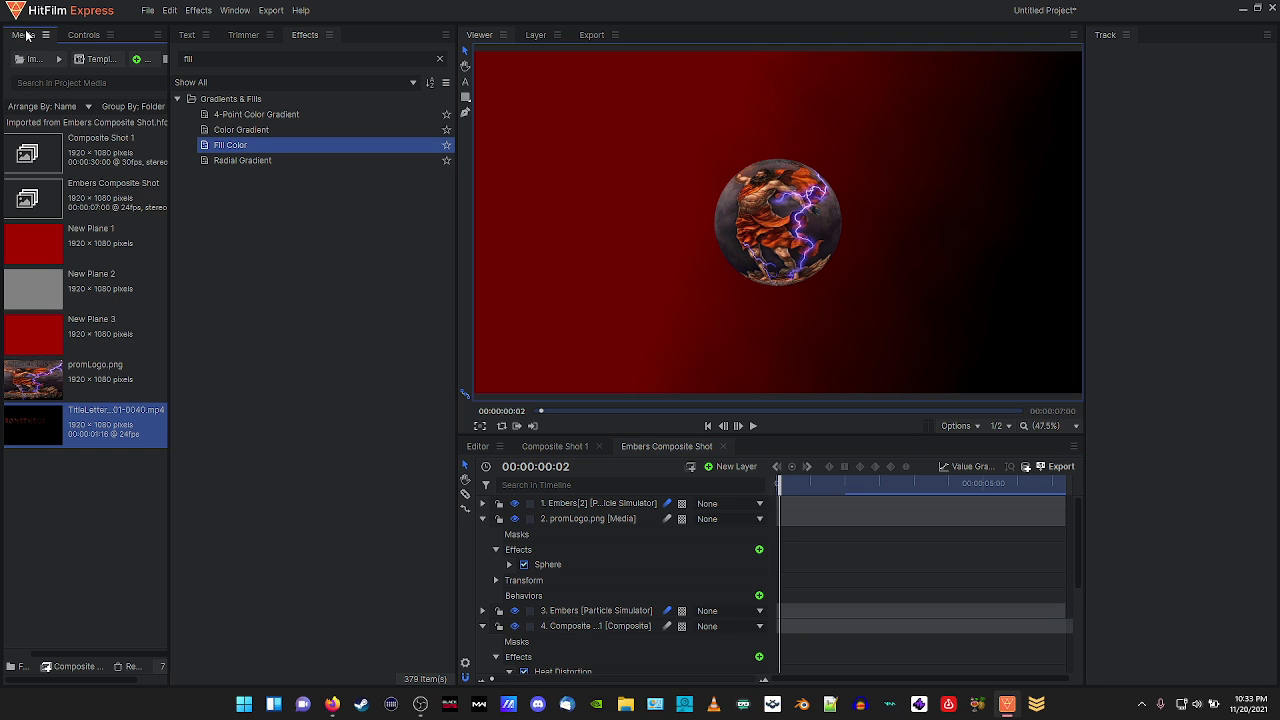
pyautogui.click(64, 665)
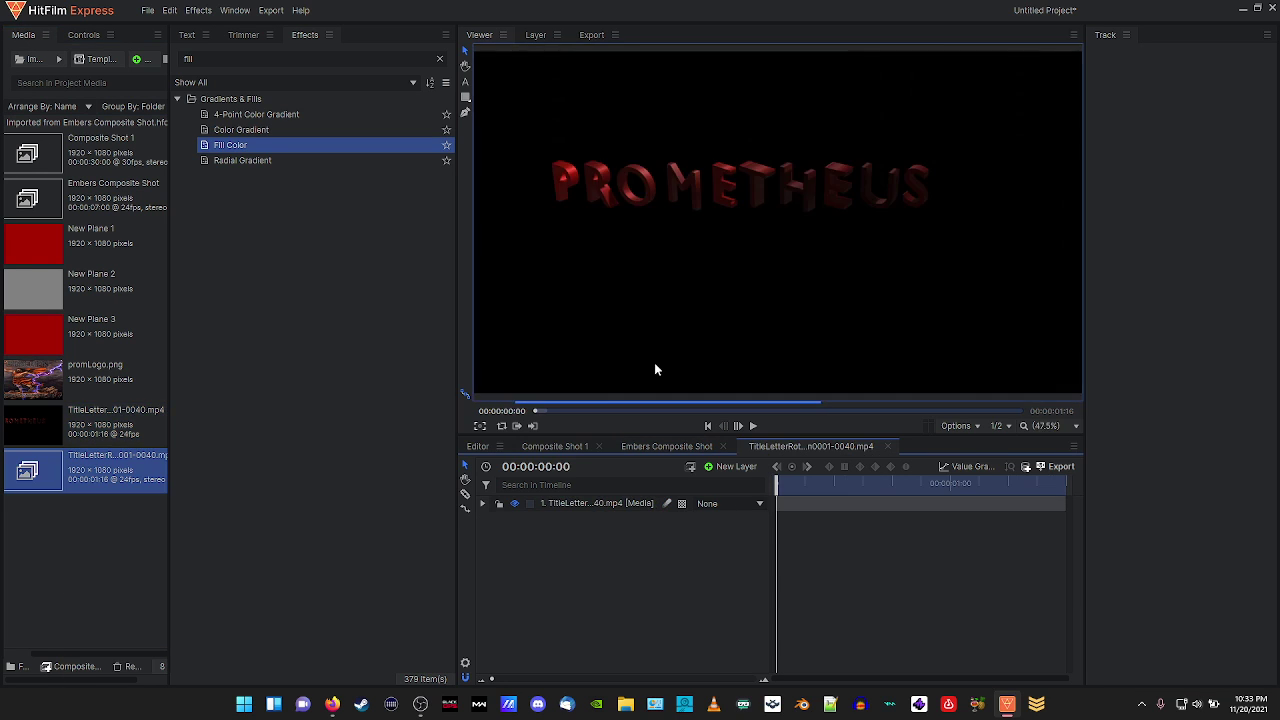
pyautogui.click(233, 60)
pyautogui.write('de')
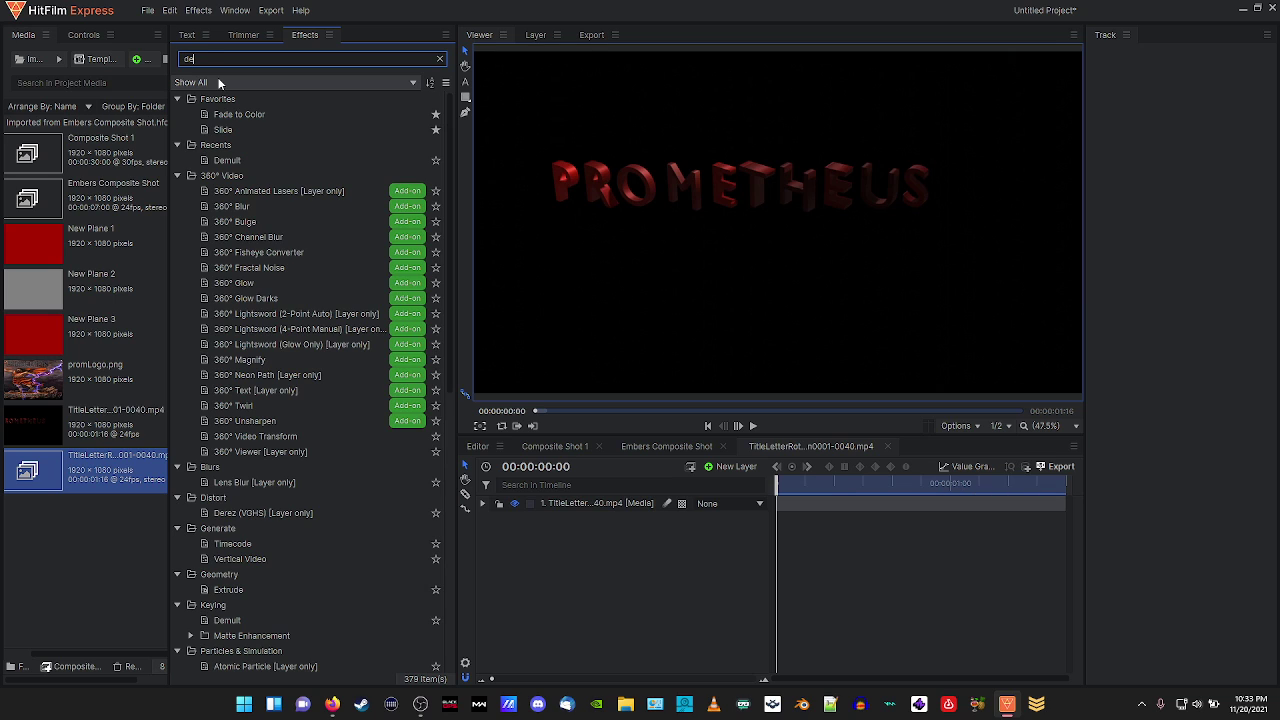
pyautogui.write('mult')
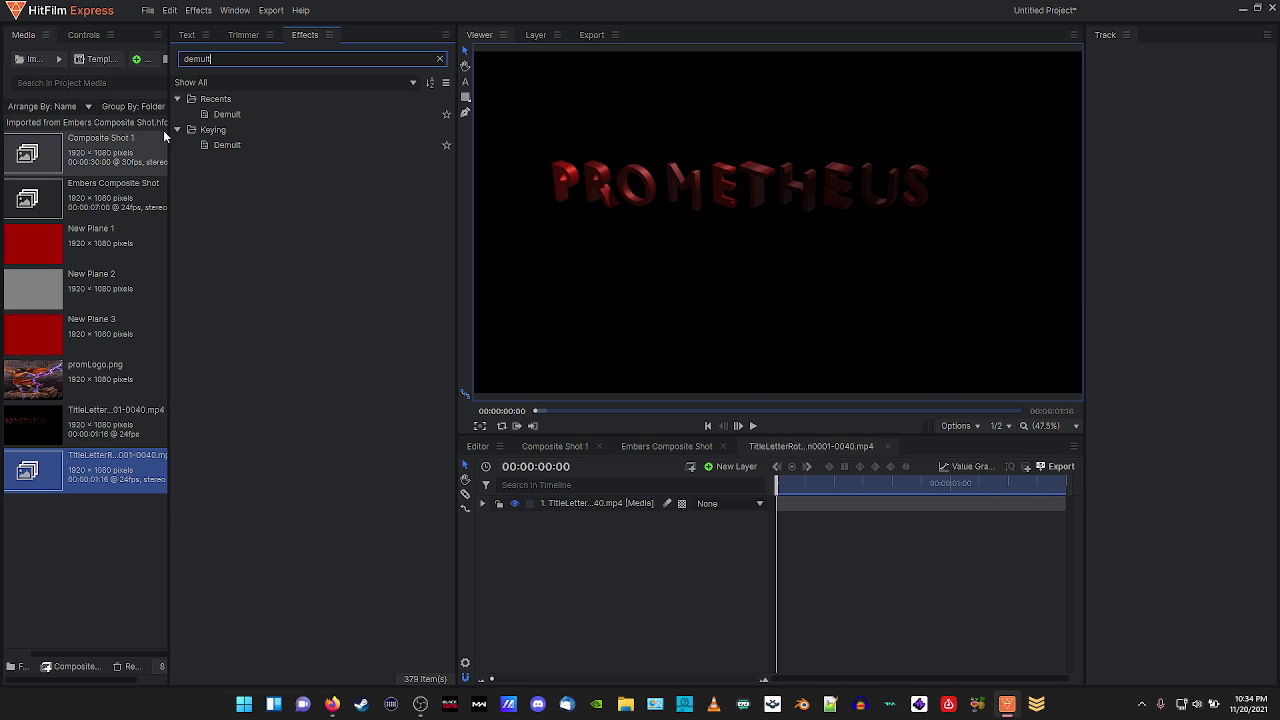
pyautogui.moveTo(222, 116); pyautogui.dragTo(580, 502)
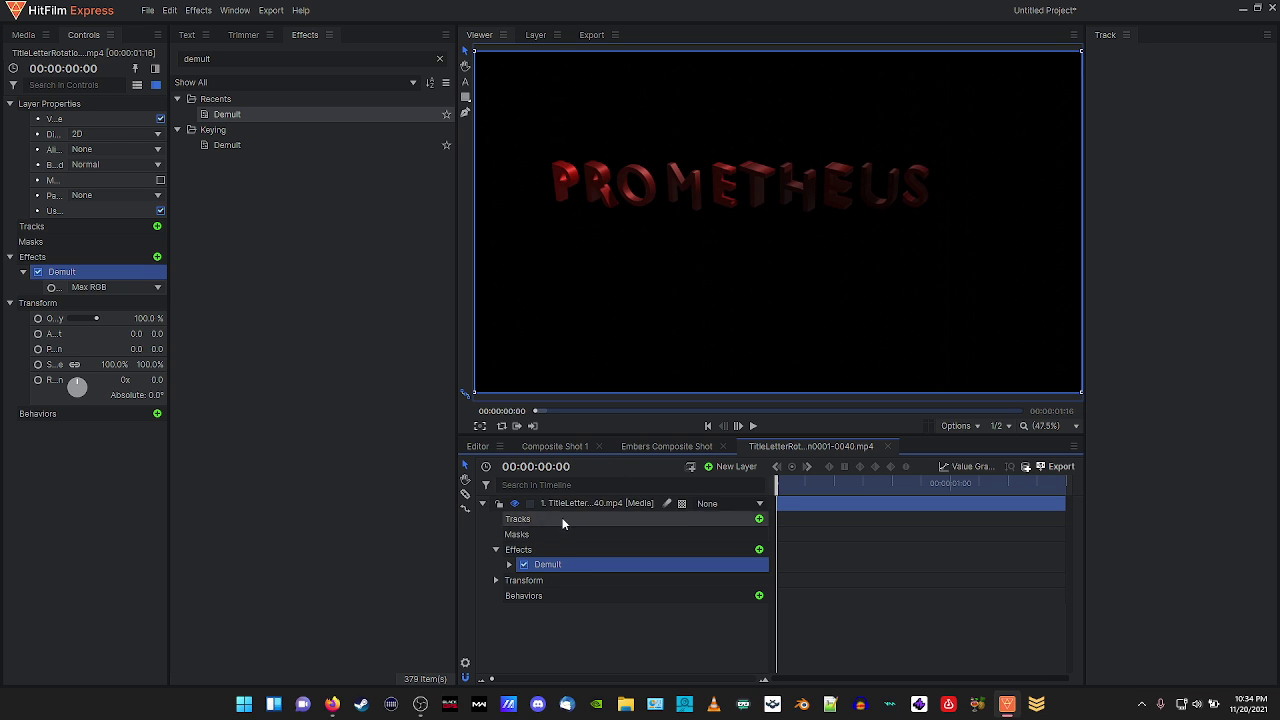
# Show the title shot against a checkerboard background and disable the layer's Demult effect.
pyautogui.click(958, 425)
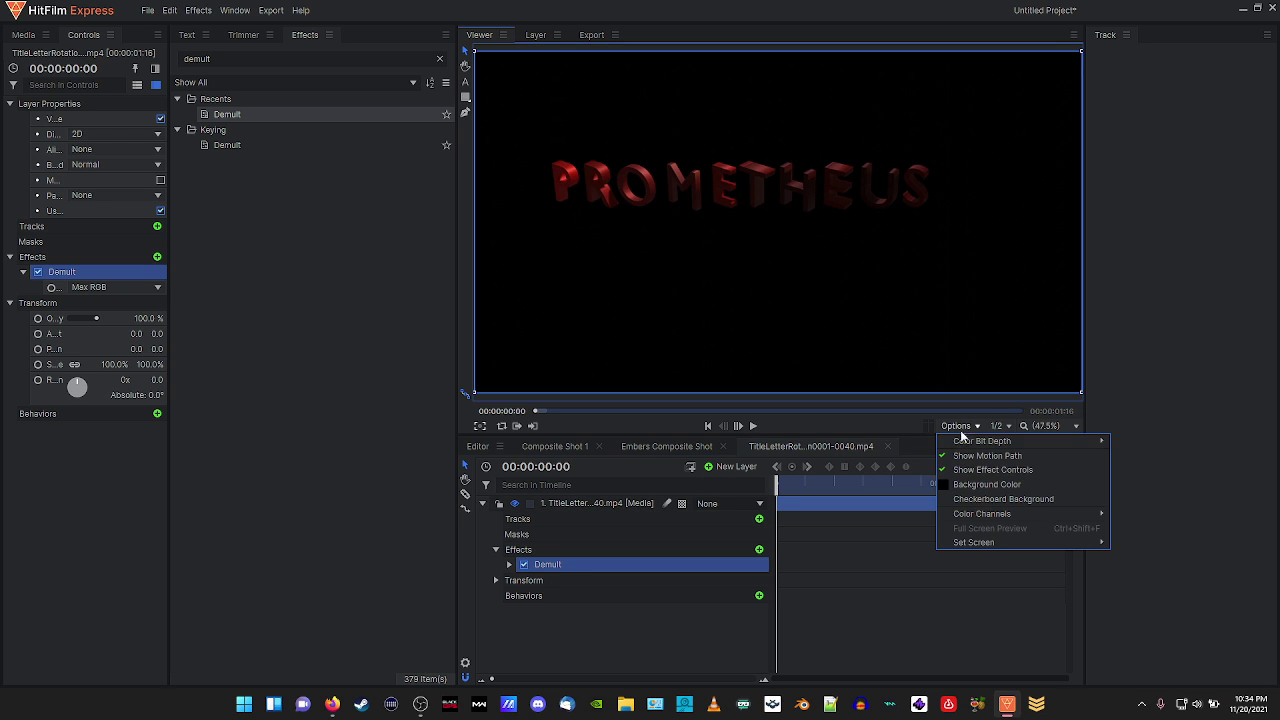
pyautogui.click(957, 499)
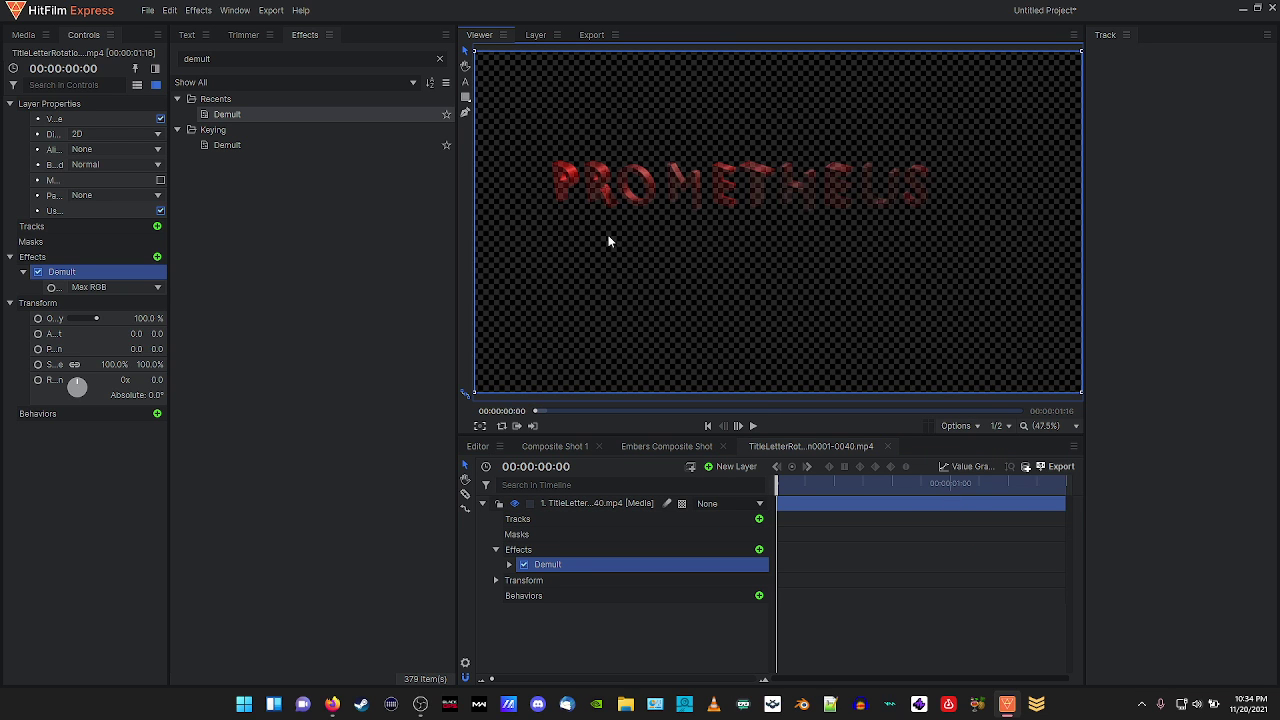
pyautogui.click(523, 564)
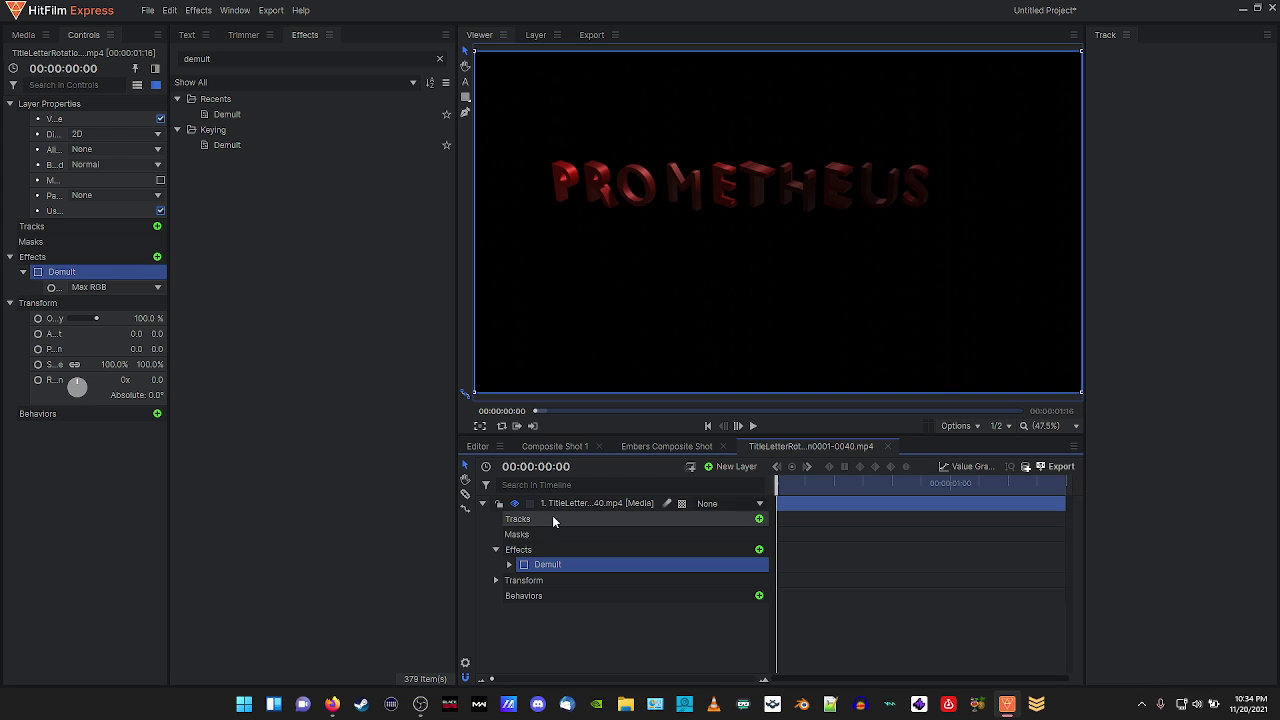
# Remove the title clip's layer from its composite shot.
pyautogui.click(558, 507)
pyautogui.rightClick(558, 507)
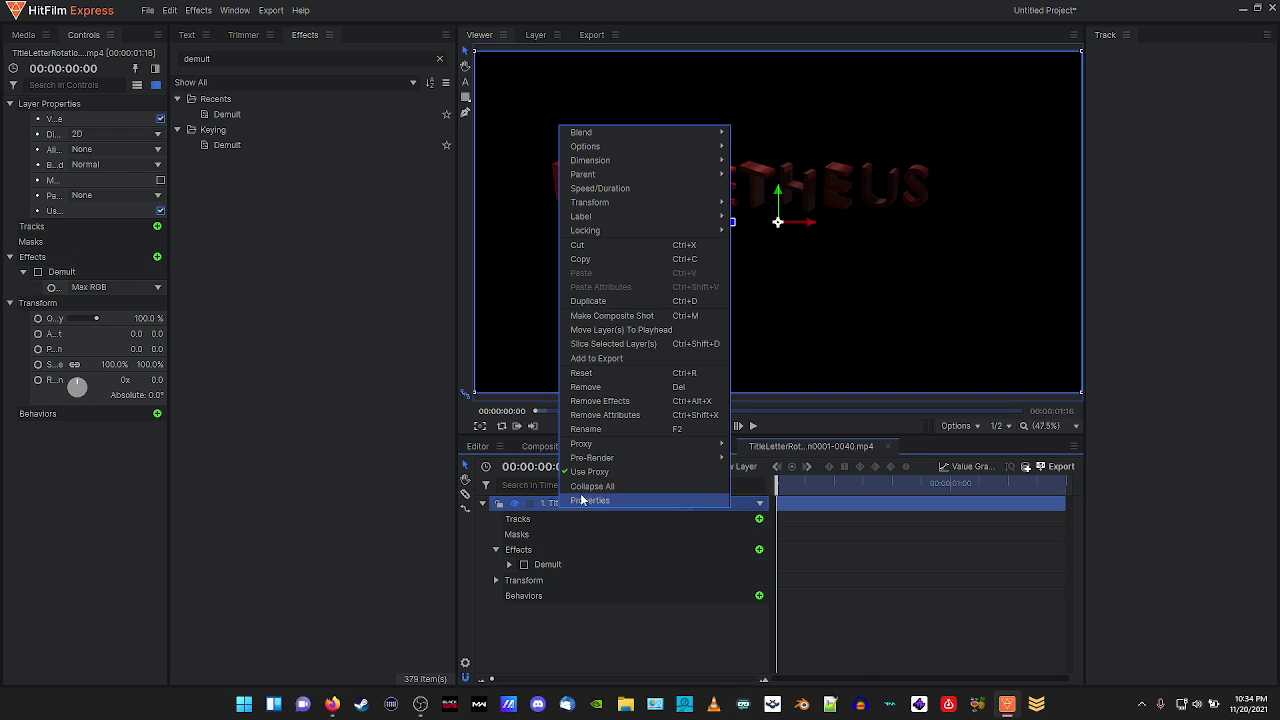
pyautogui.click(597, 396)
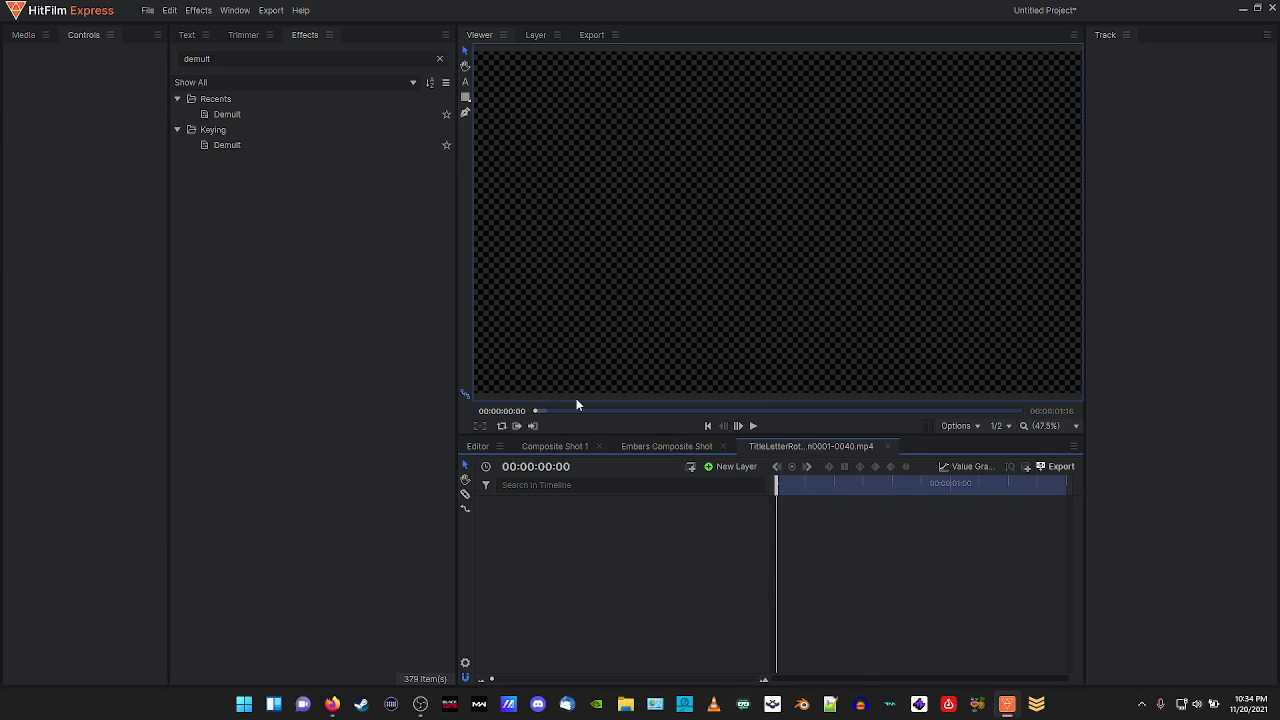
# Look through the media files in the PORTFOLIO folder for another title clip without importing anything.
pyautogui.click(27, 38)
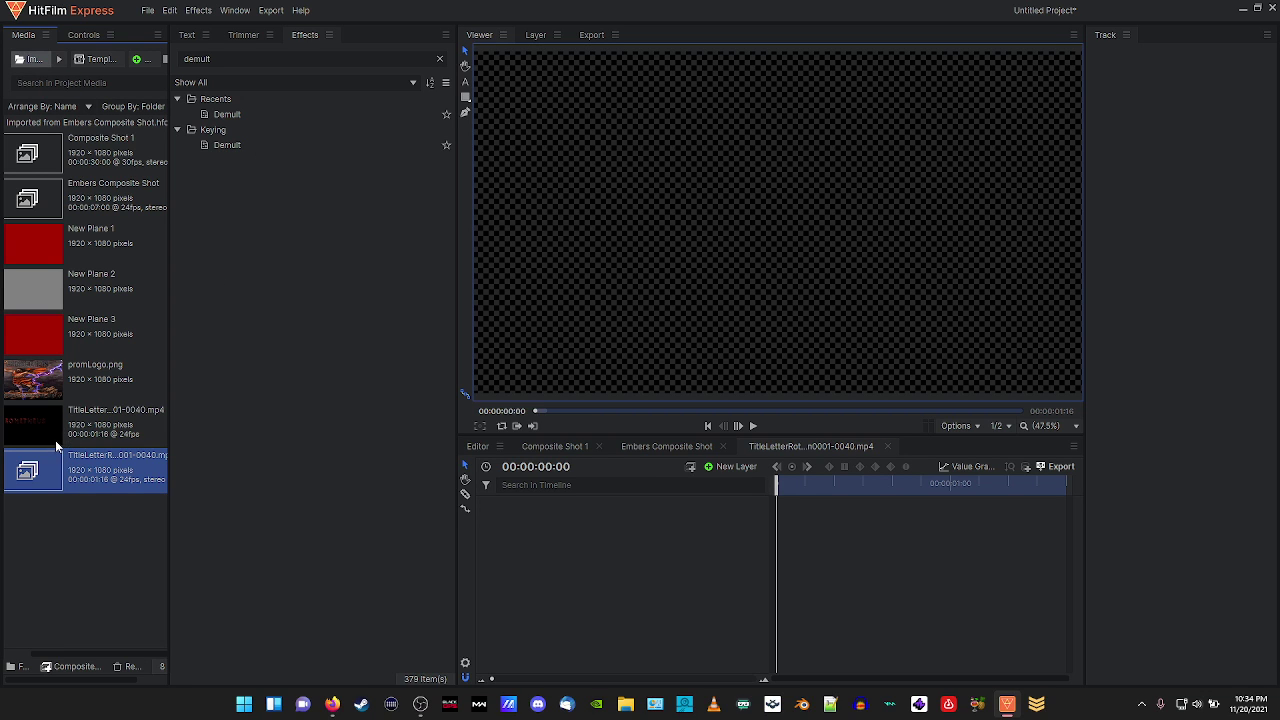
pyautogui.click(18, 60)
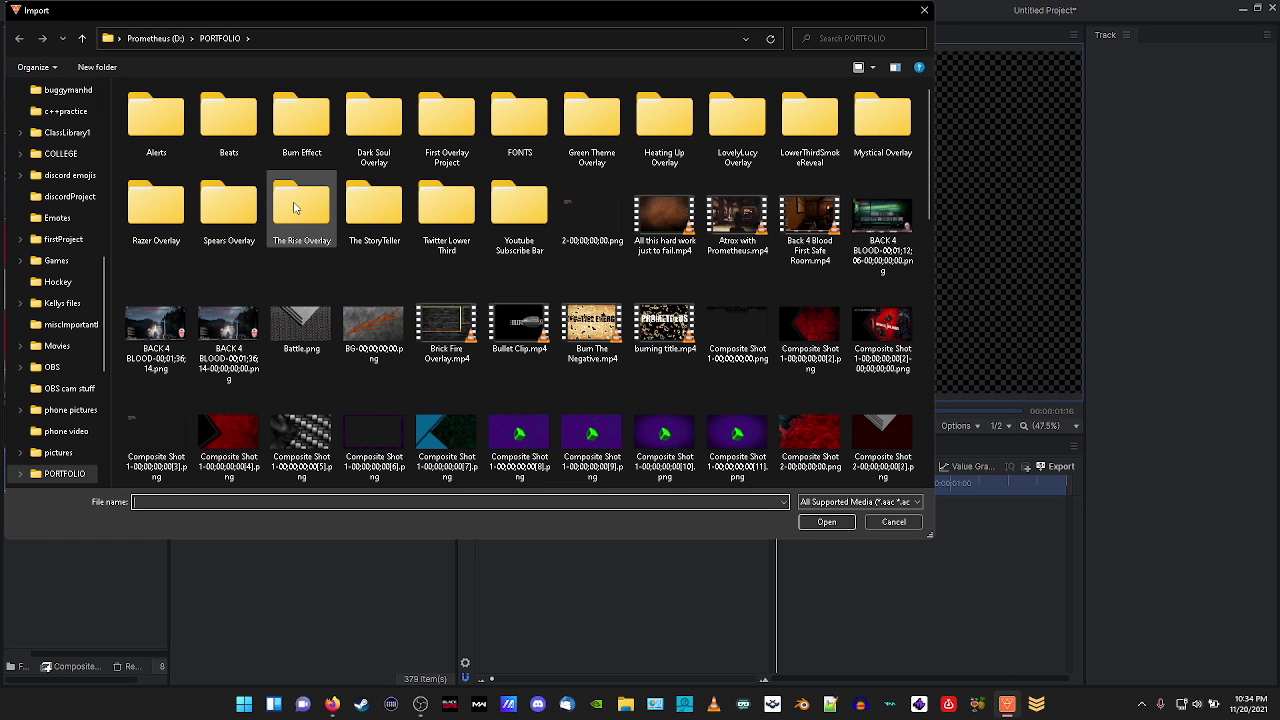
pyautogui.scroll(-10, 297, 213)
pyautogui.scroll(-1, 297, 213)
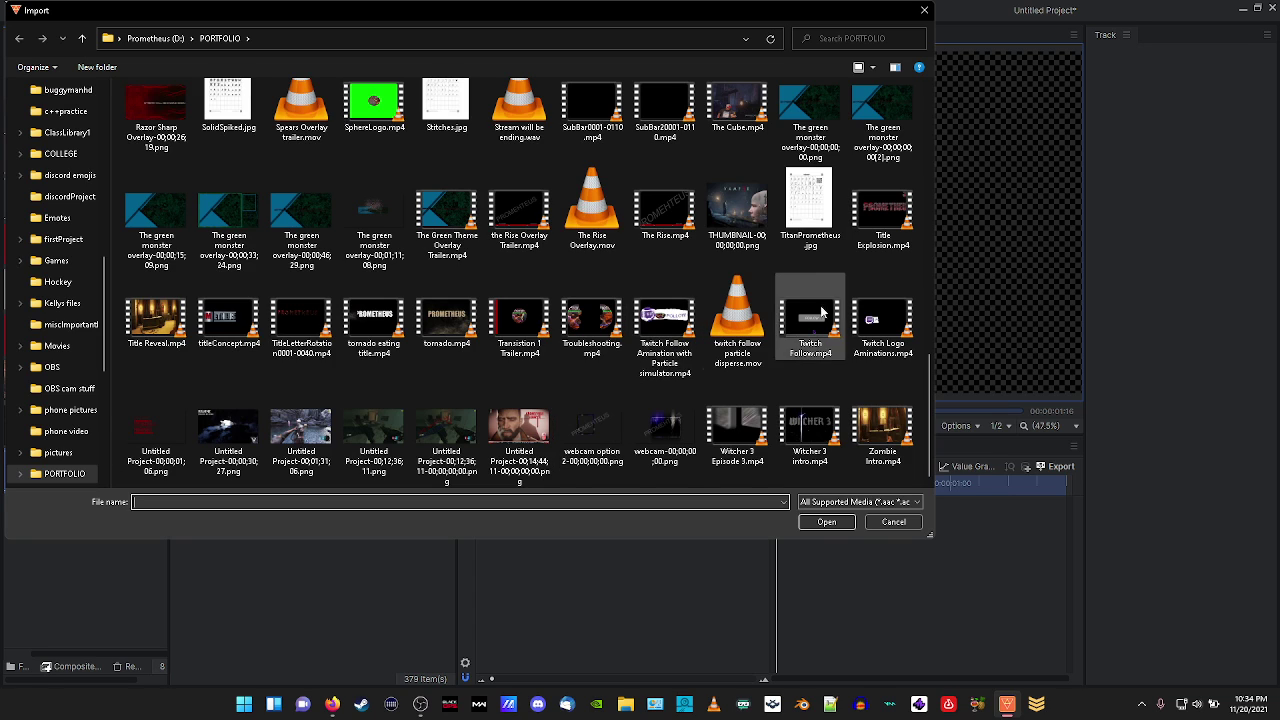
pyautogui.scroll(20, 594, 398)
pyautogui.scroll(-10, 630, 282)
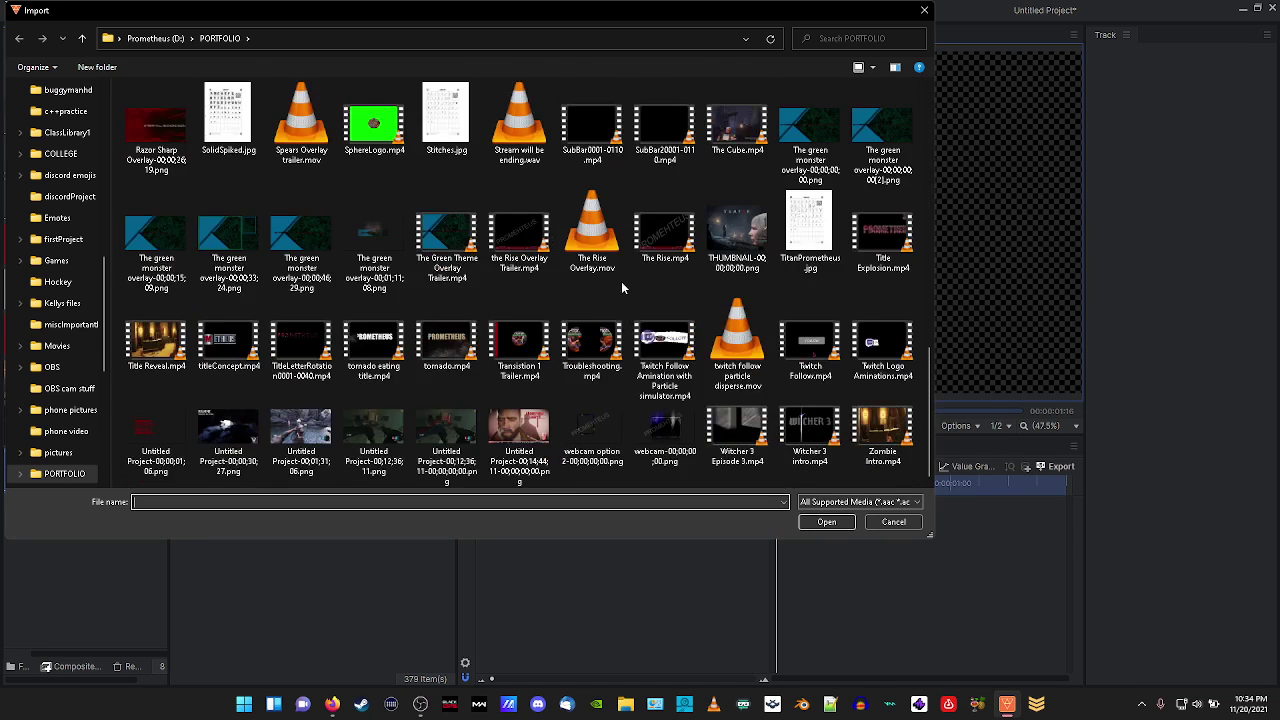
pyautogui.scroll(10, 621, 281)
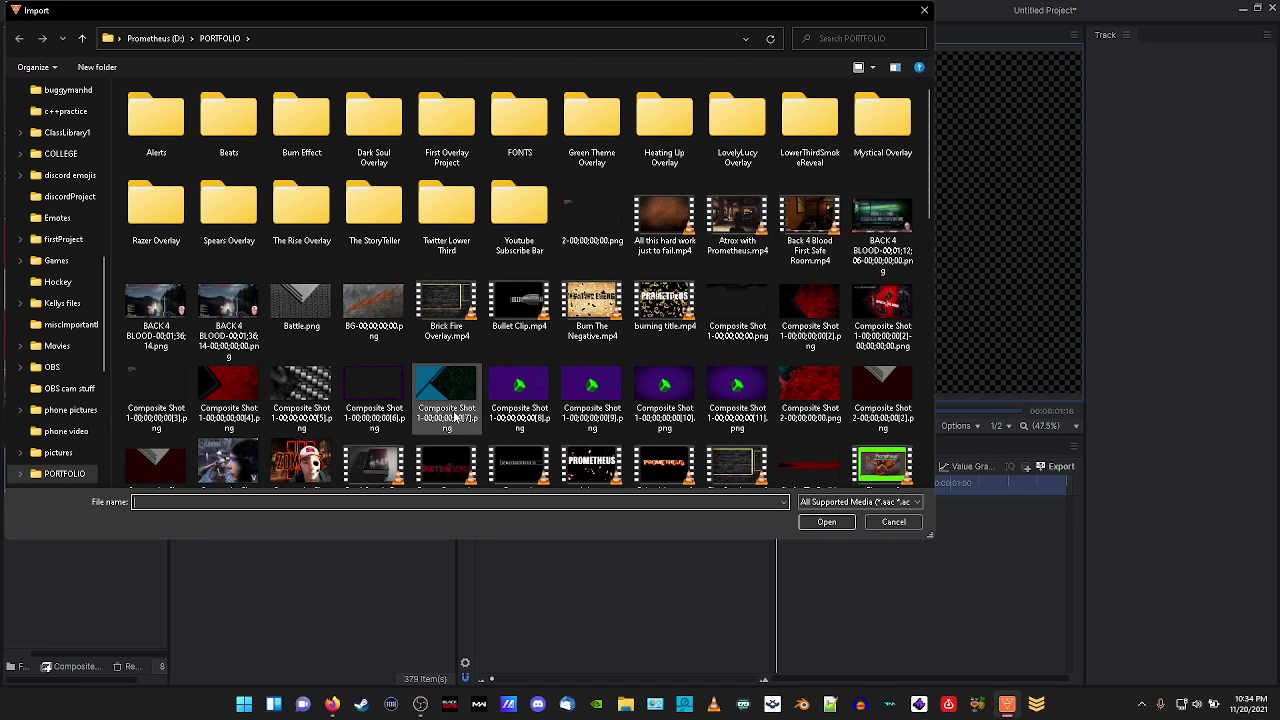
pyautogui.scroll(-20, 556, 320)
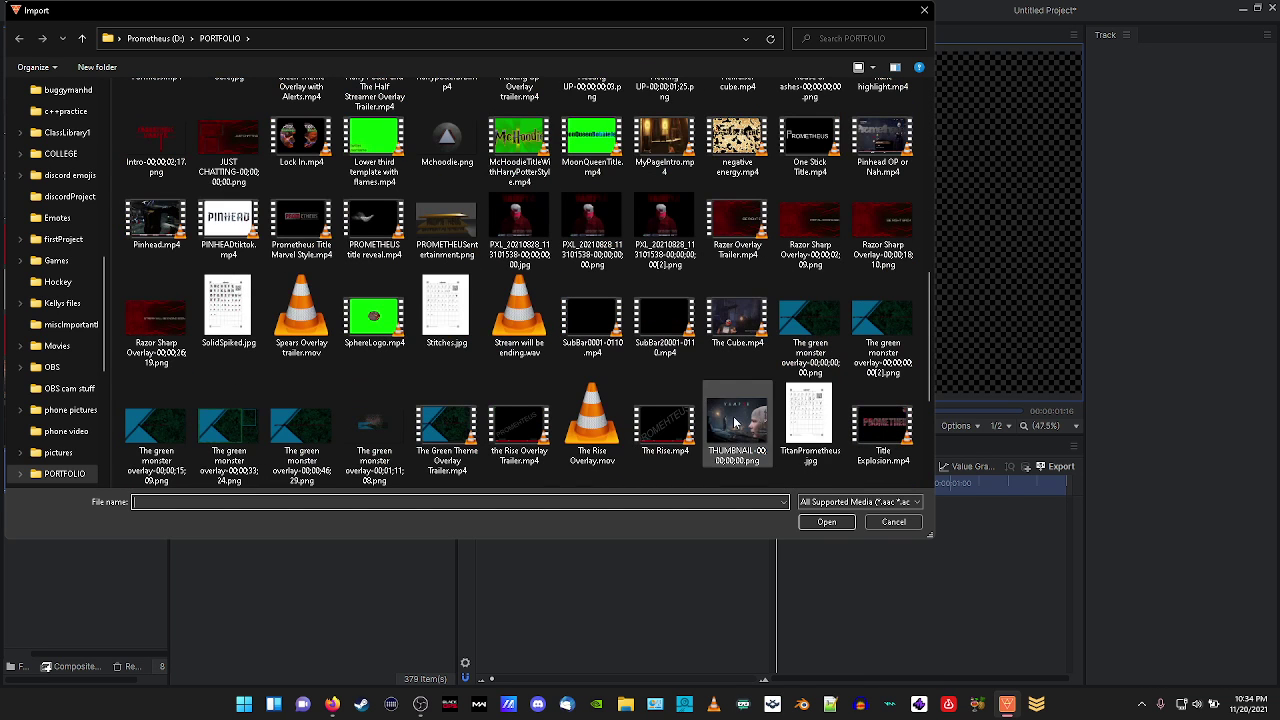
pyautogui.click(878, 521)
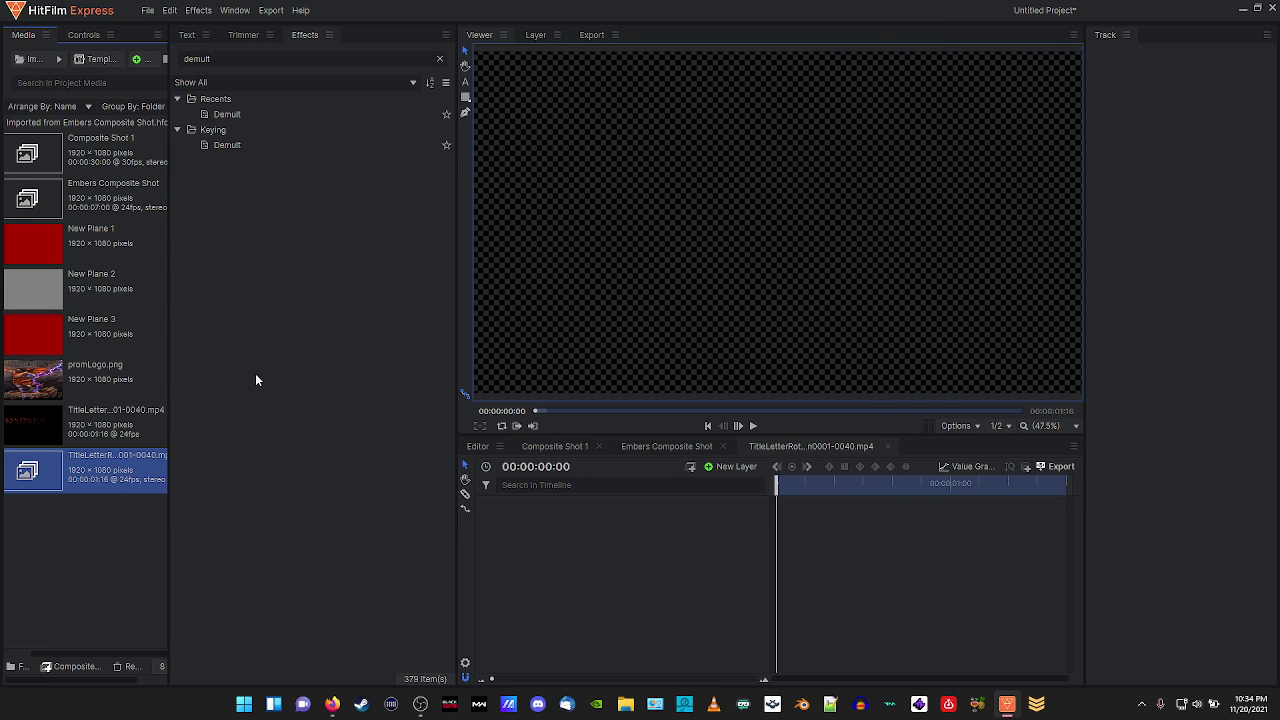
# Close the title clip's composite shot and delete both that shot and the TitleLetterRotation0001-0040.mp4 clip from the project media.
pyautogui.click(887, 446)
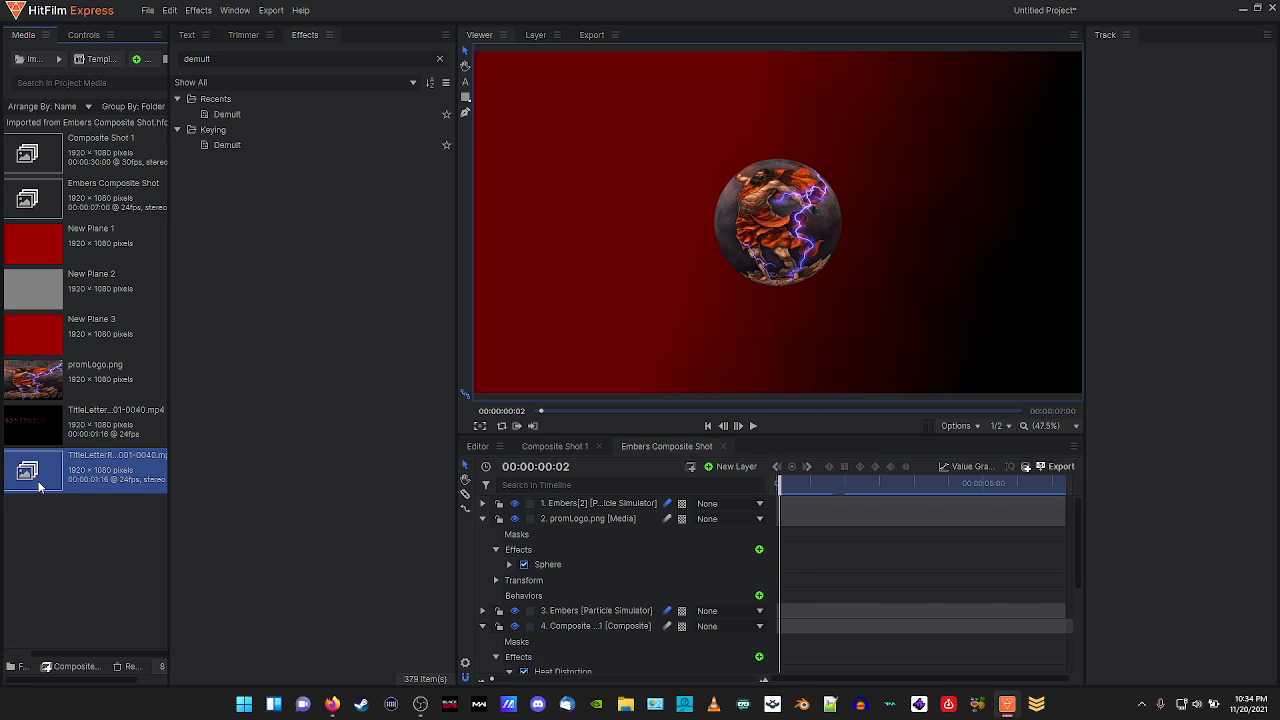
pyautogui.press('Delete')
pyautogui.click(26, 428)
pyautogui.press('Delete')
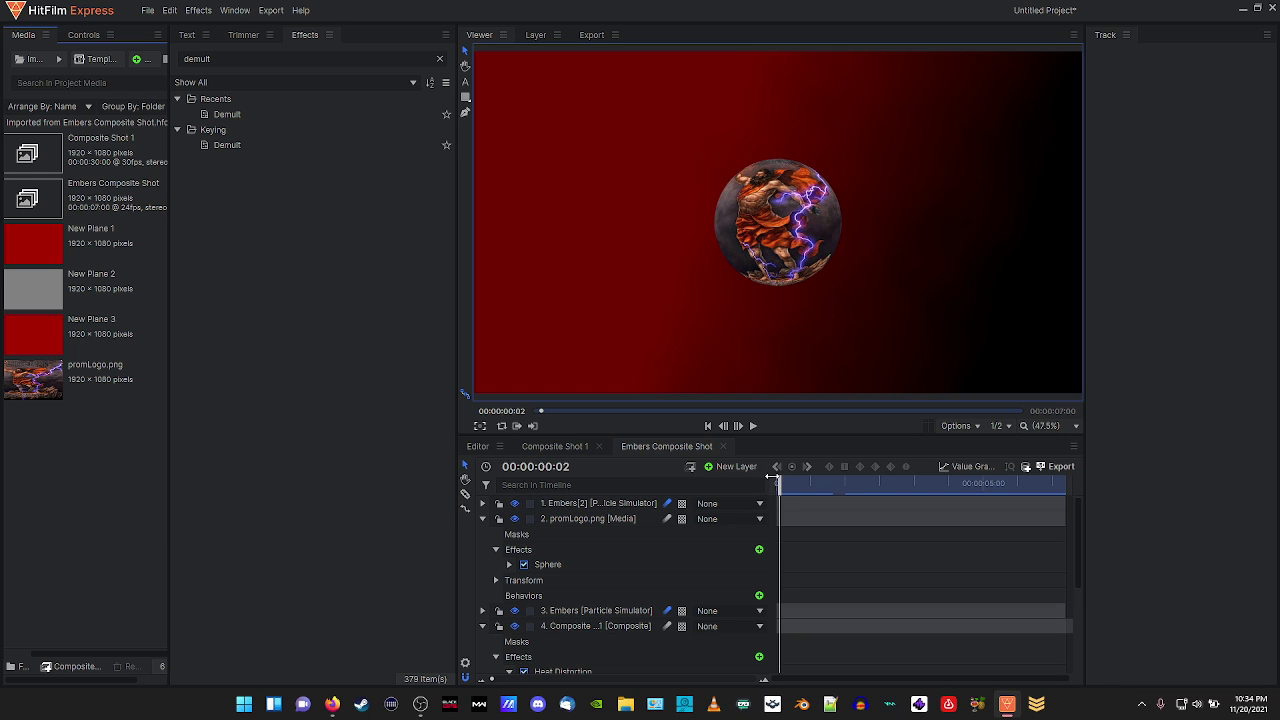
# Create a new 7-second composite shot named Composite Shot 3 at 1080p Full HD, 24 fps.
pyautogui.click(138, 60)
pyautogui.click(139, 75)
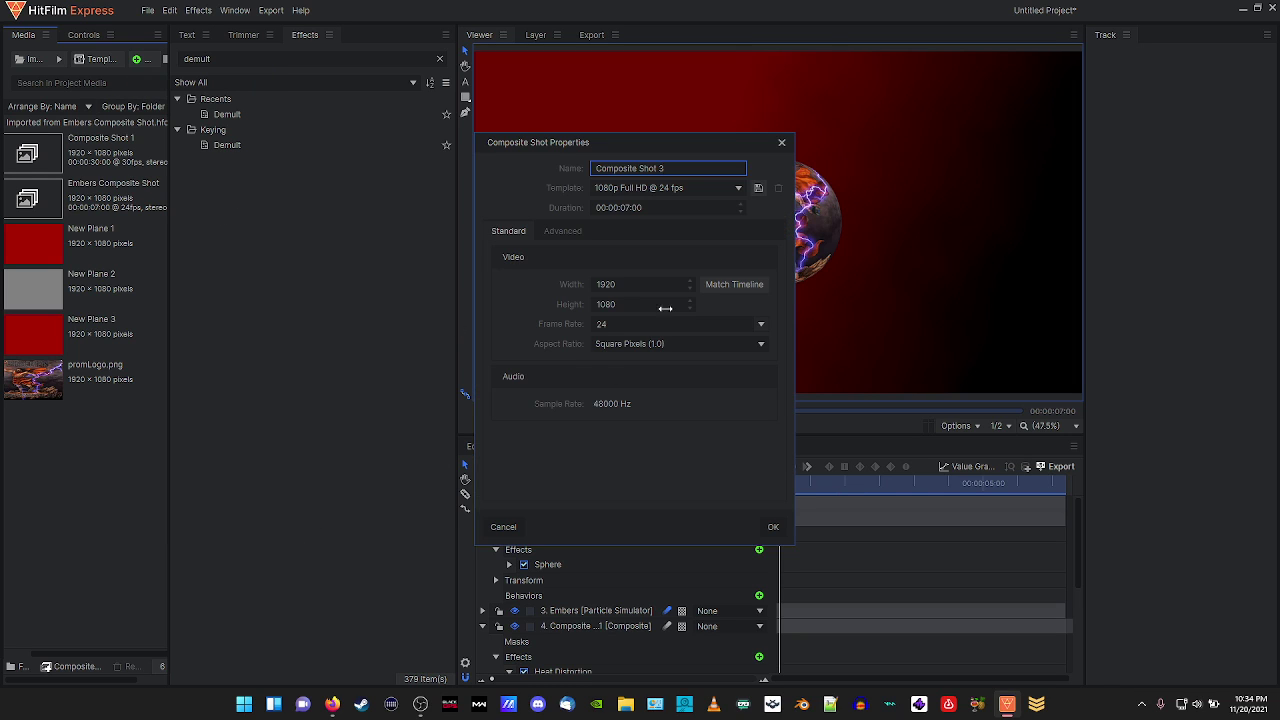
pyautogui.click(772, 527)
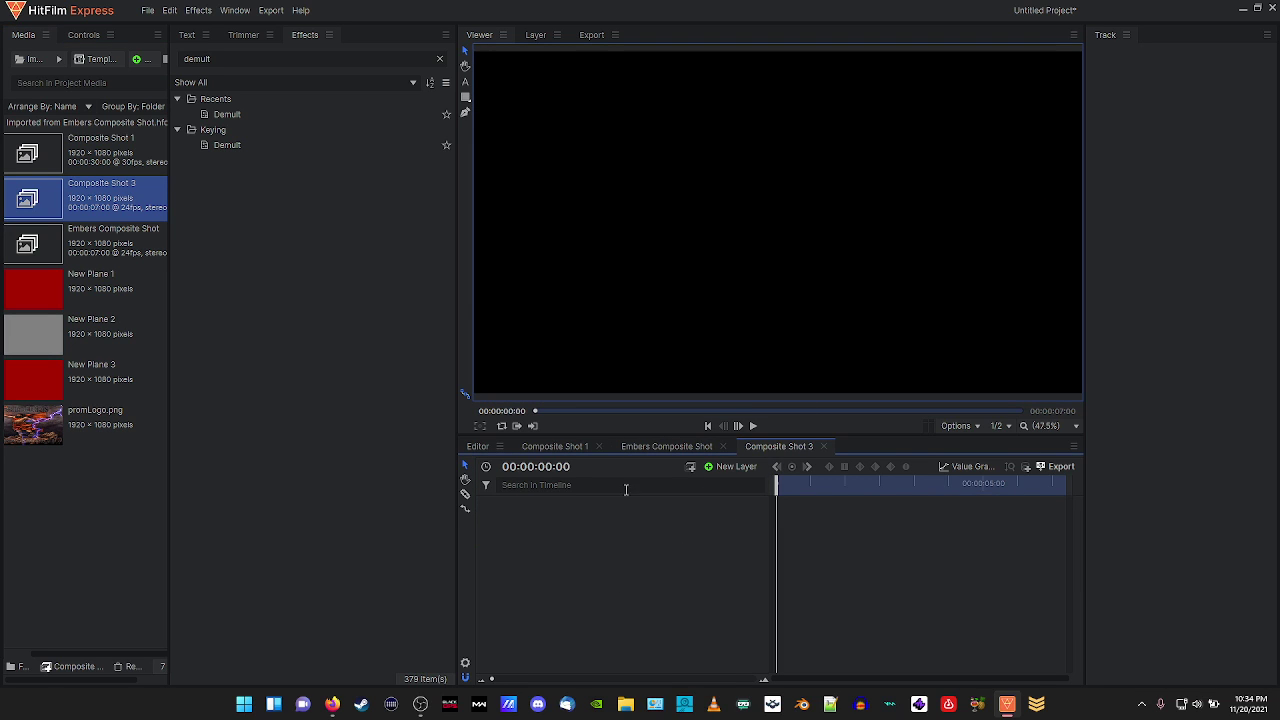
# Switch the new shot's preview to a checkerboard background and add a text layer.
pyautogui.click(733, 467)
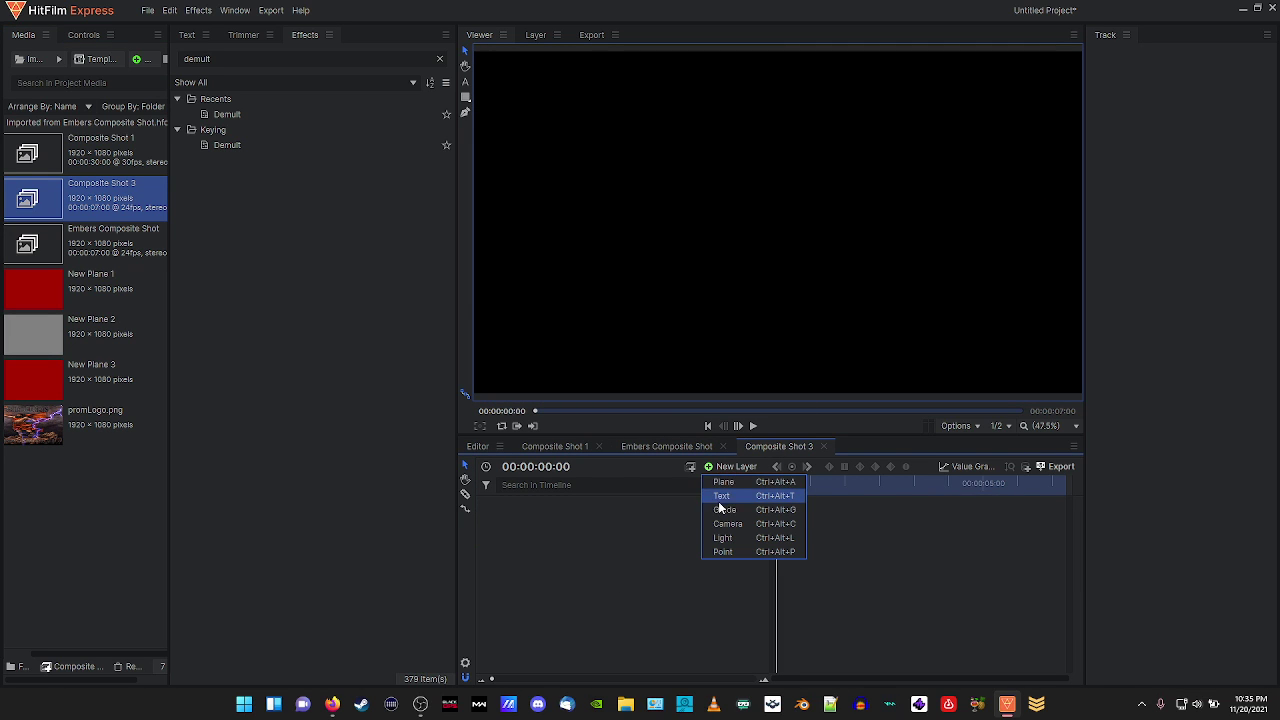
pyautogui.click(962, 427)
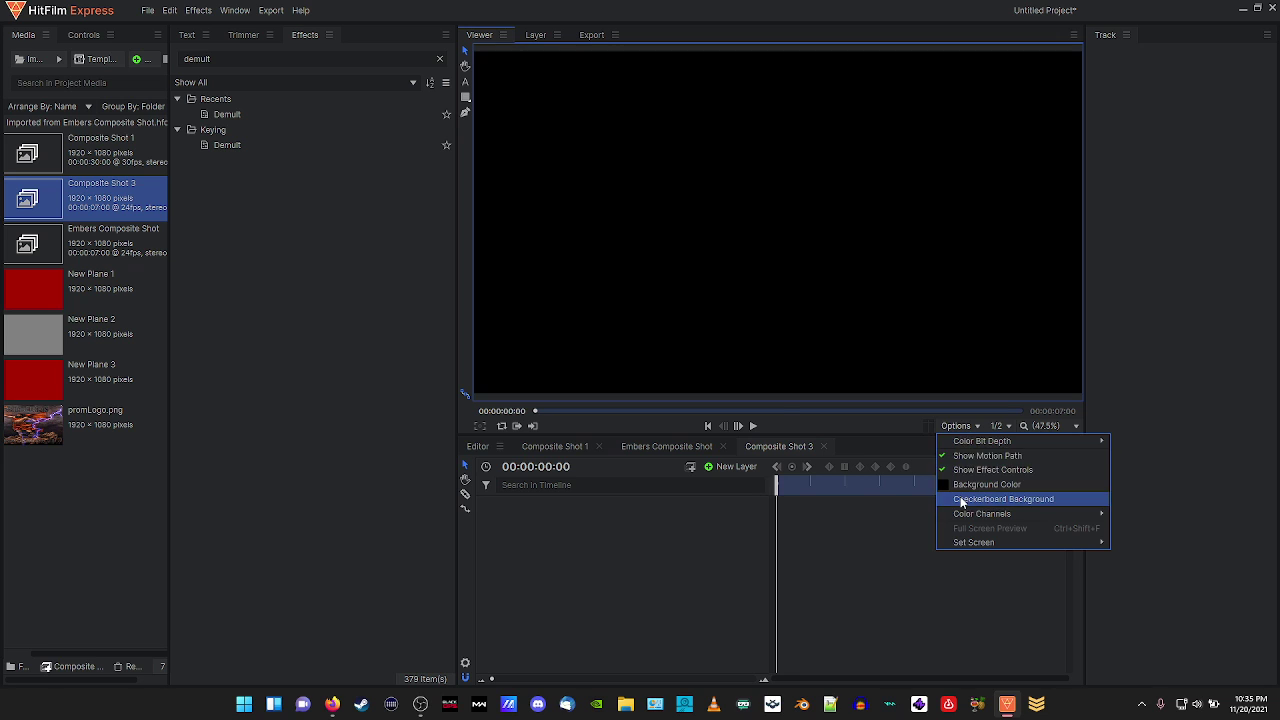
pyautogui.click(990, 500)
pyautogui.click(721, 468)
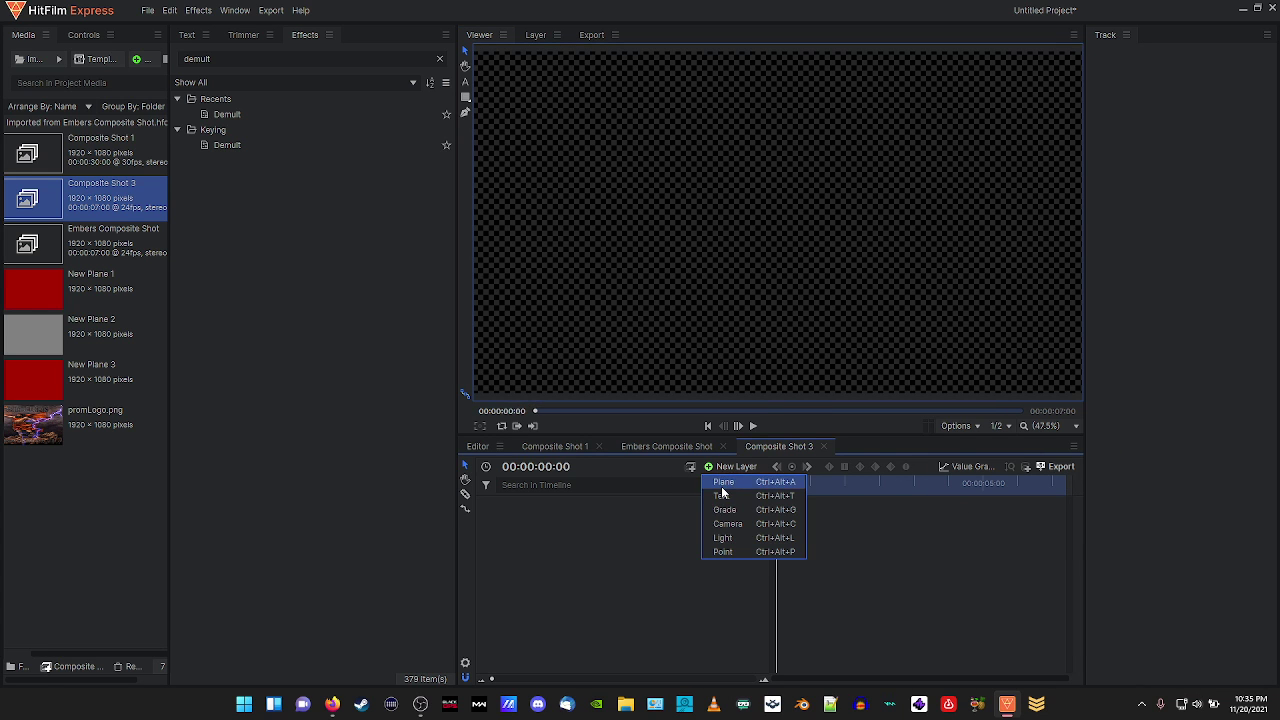
pyautogui.click(722, 496)
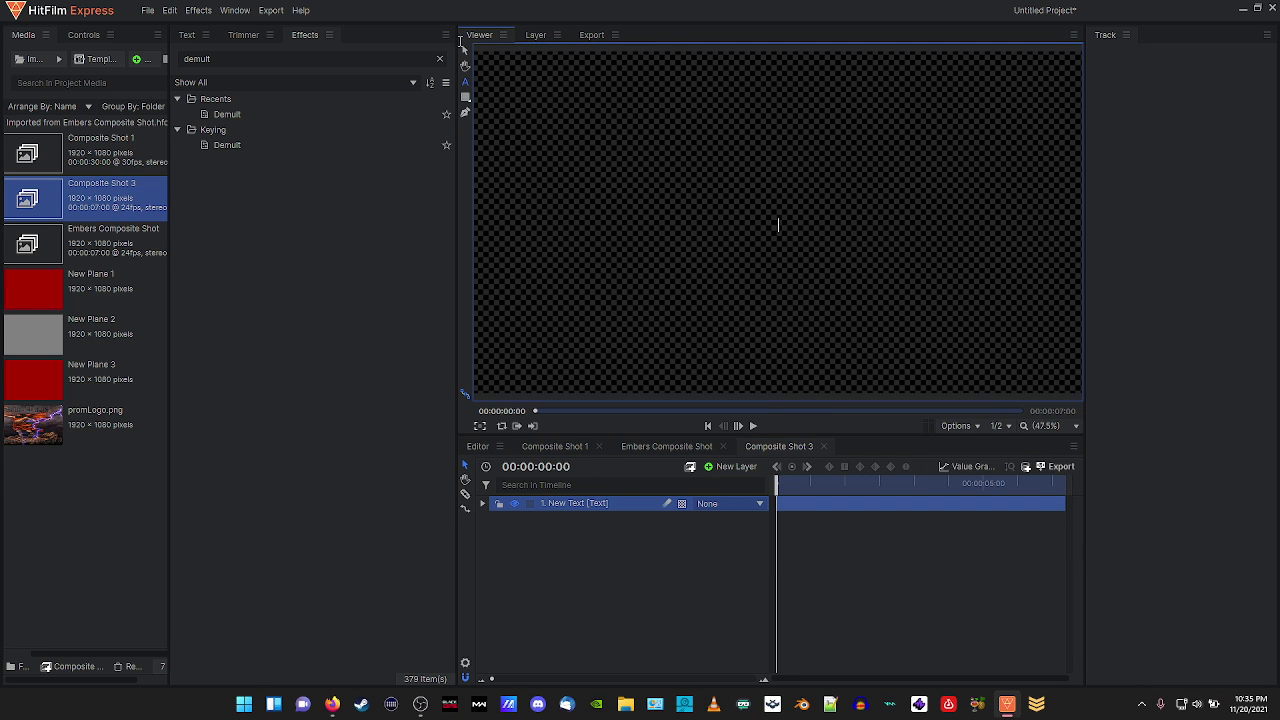
# Set the text layer's font to Impact and its size to 153.
pyautogui.click(181, 37)
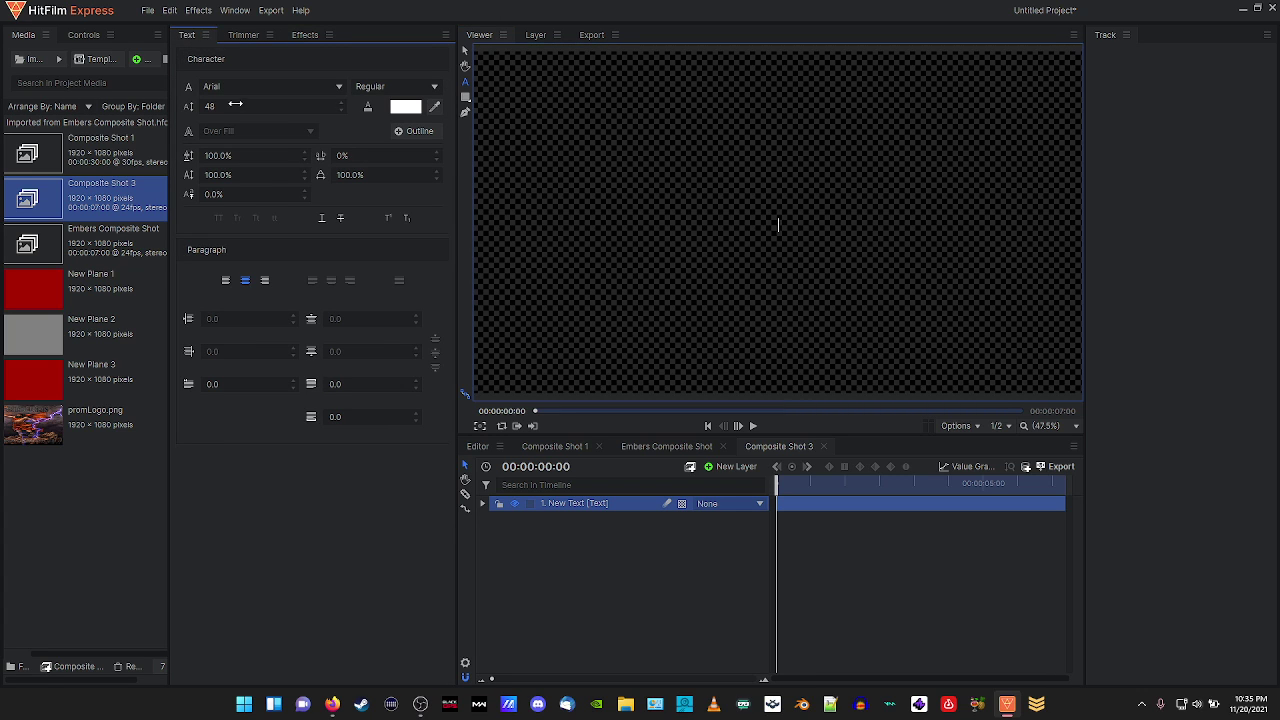
pyautogui.click(339, 84)
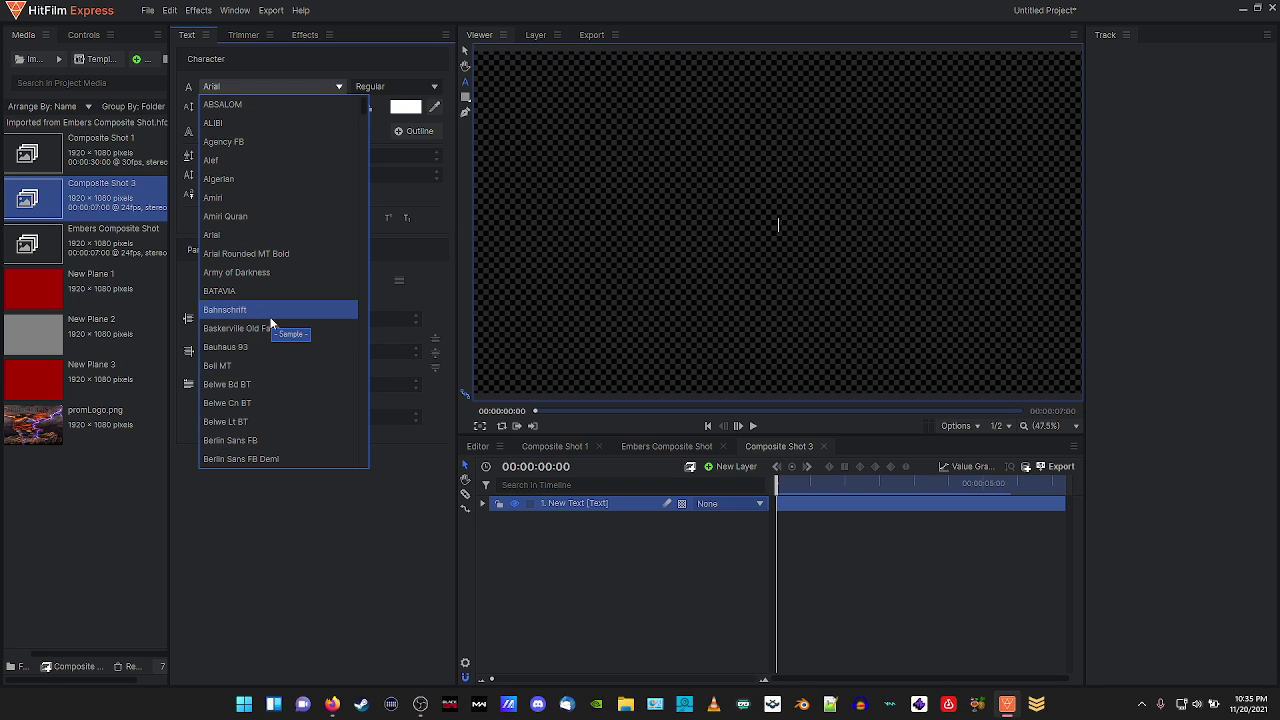
pyautogui.scroll(-6, 270, 322)
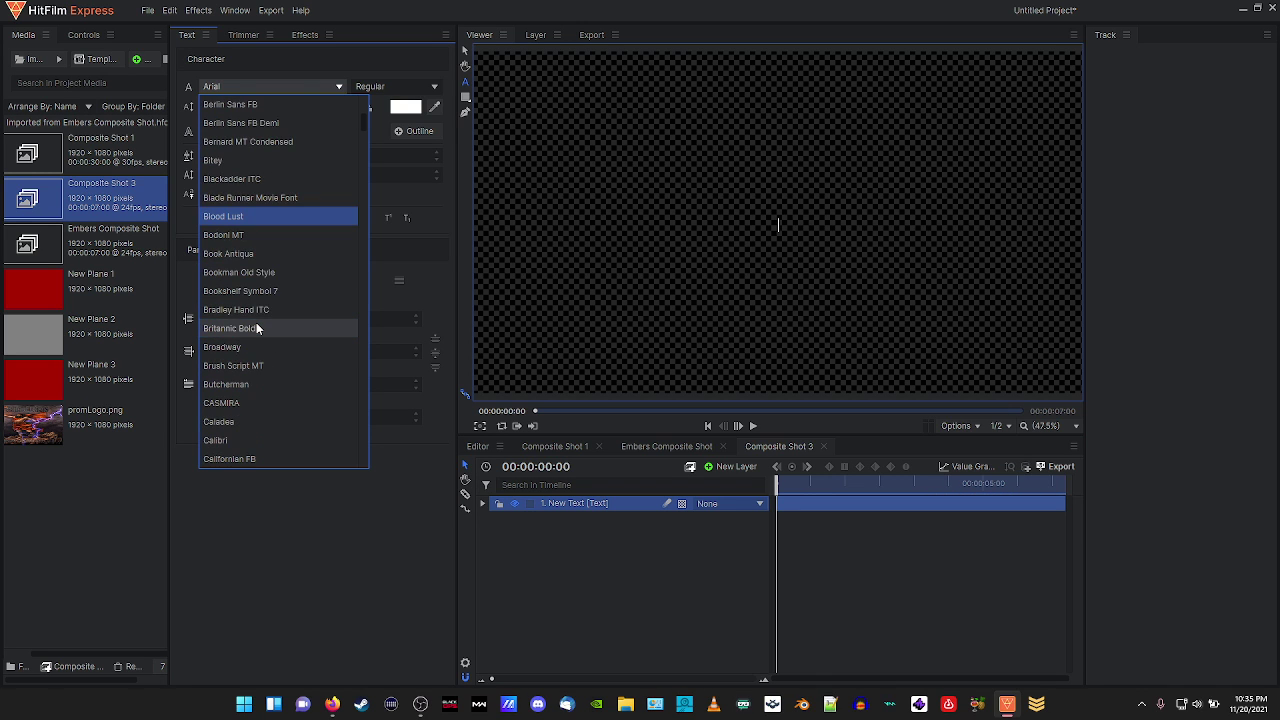
pyautogui.scroll(-9, 257, 328)
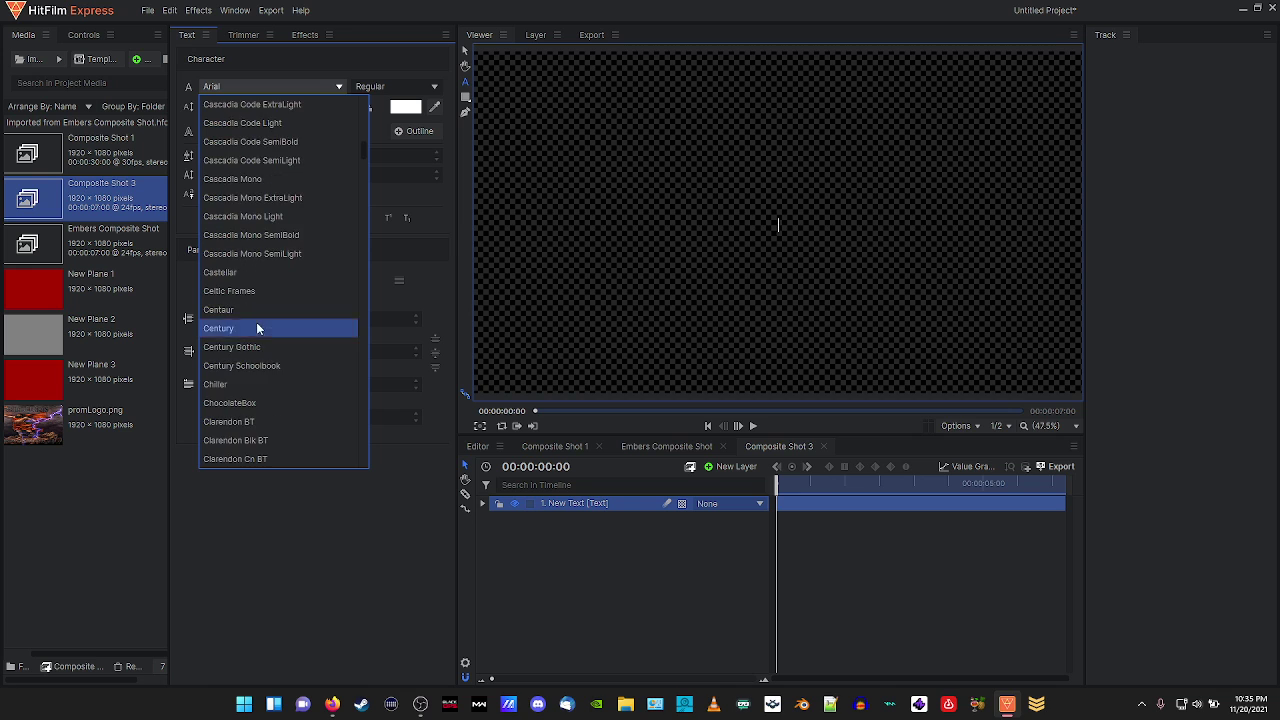
pyautogui.scroll(-15, 265, 327)
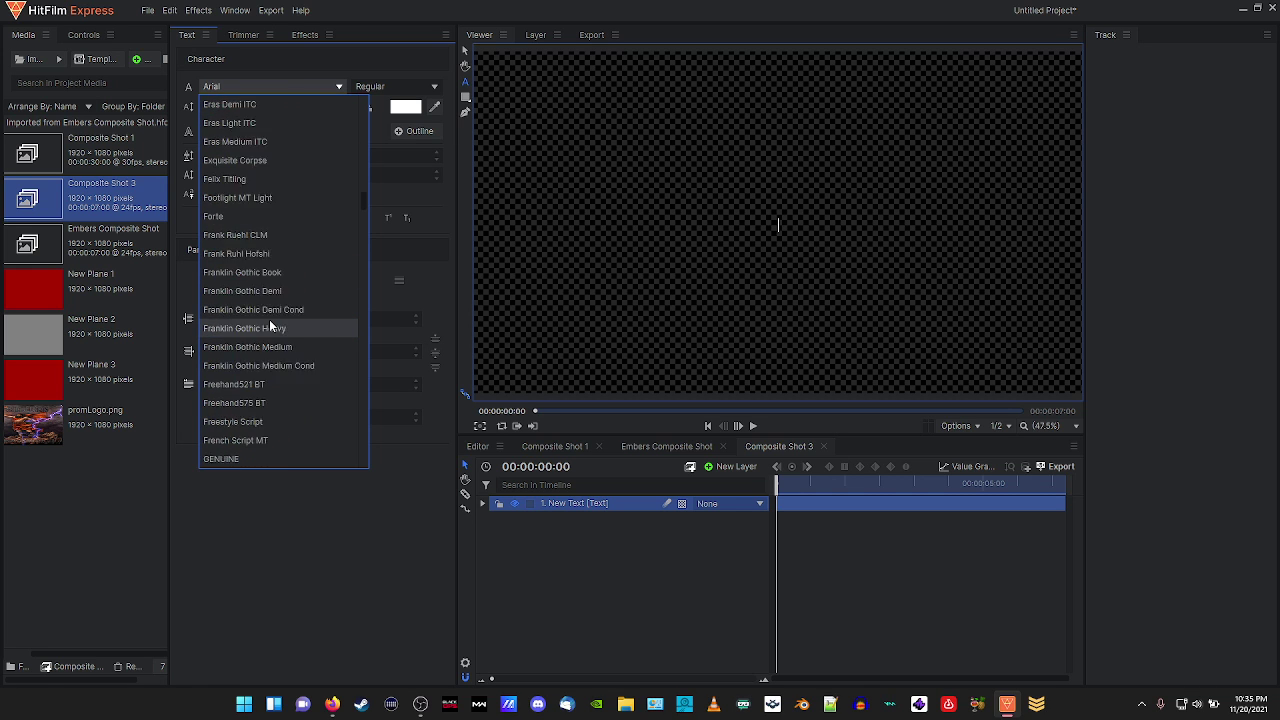
pyautogui.scroll(-15, 269, 319)
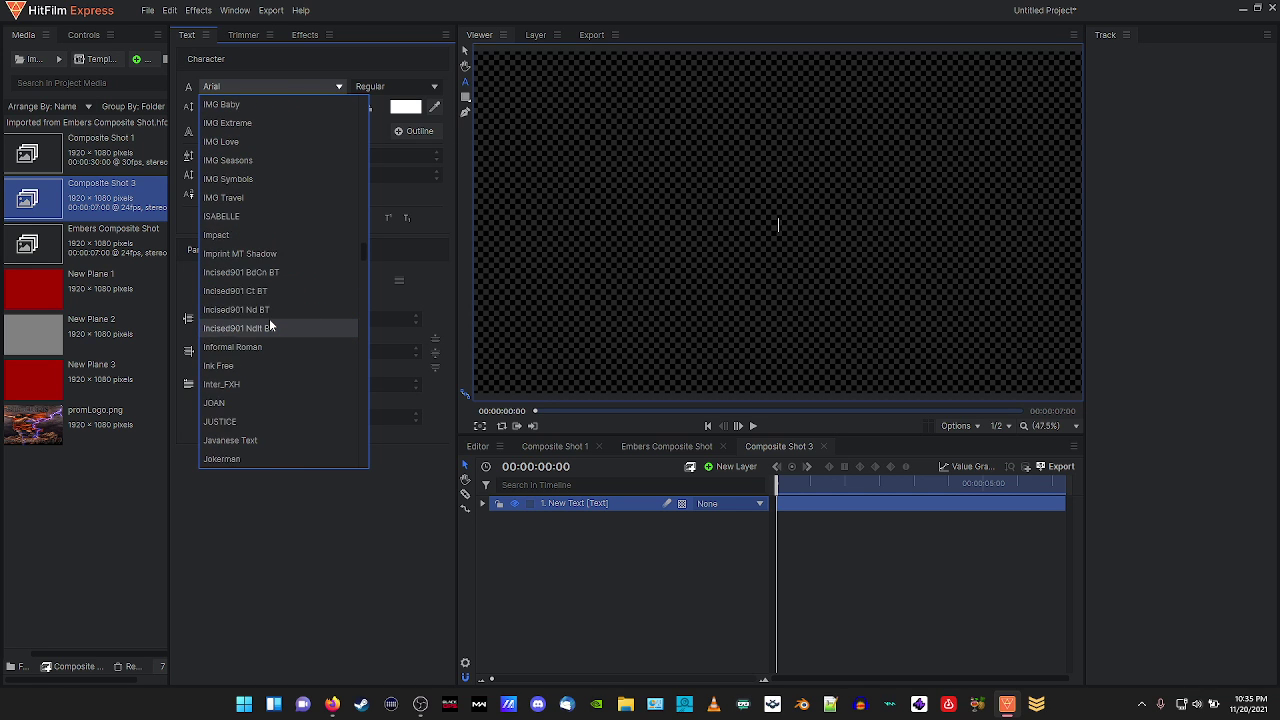
pyautogui.scroll(3, 269, 318)
pyautogui.click(216, 290)
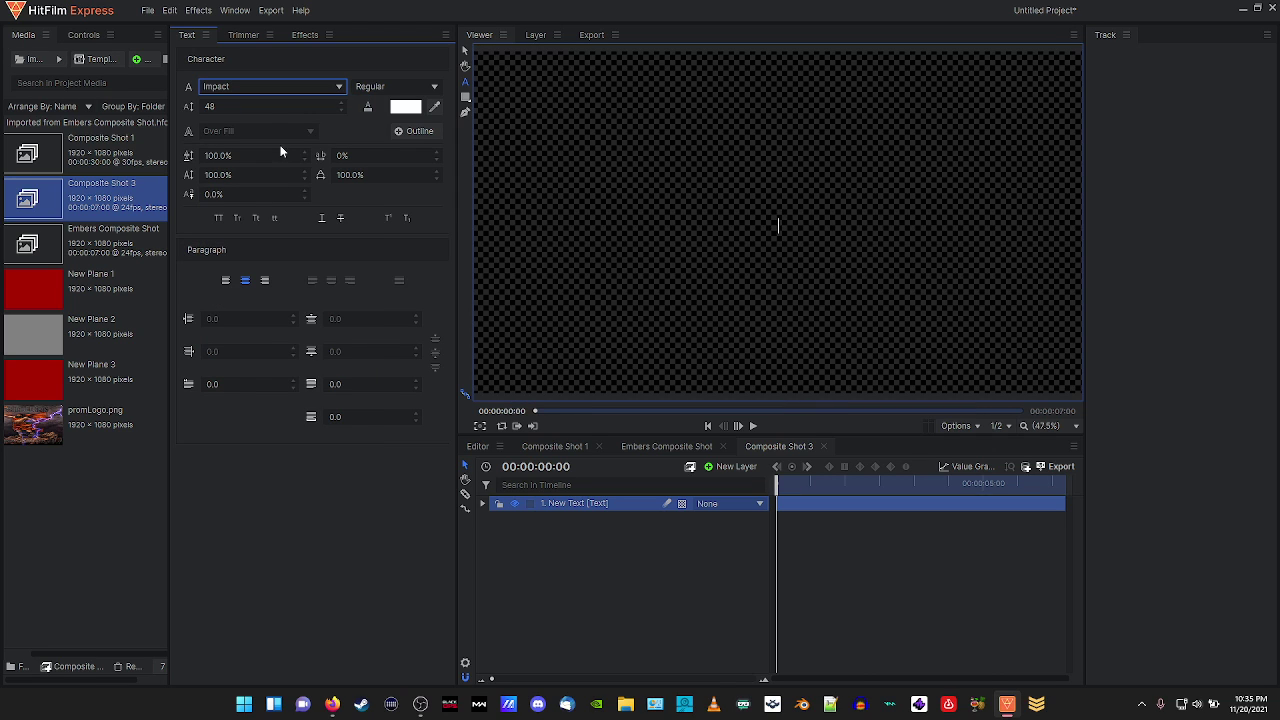
pyautogui.click(250, 107)
pyautogui.write('153')
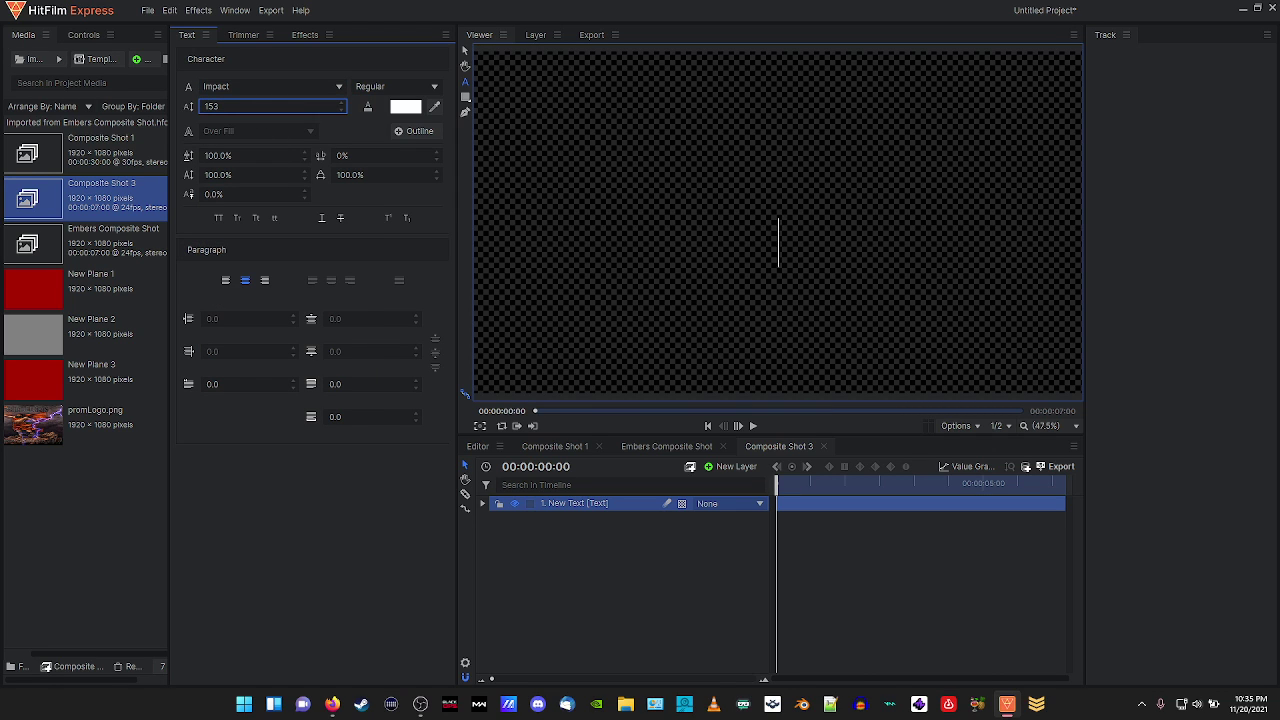
# Enter PROMETHEUS as the title in the new text layer.
pyautogui.click(474, 60)
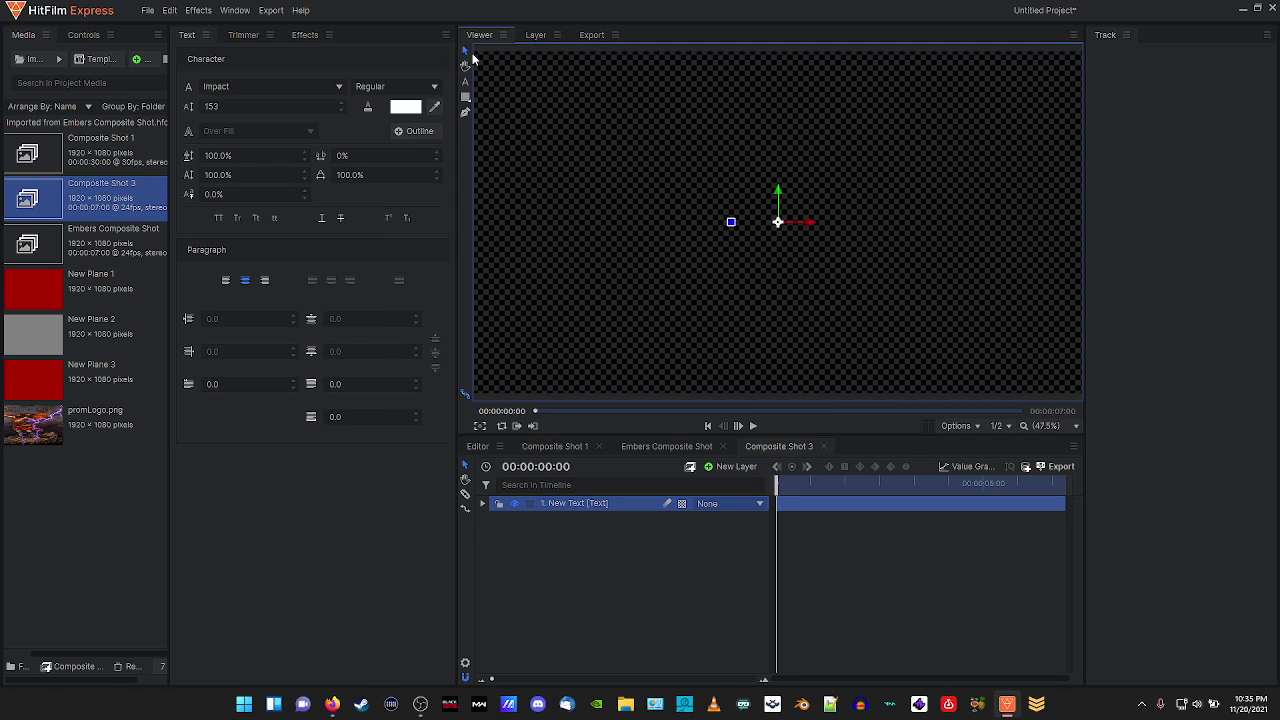
pyautogui.click(468, 84)
pyautogui.write('PROMETHEUS')
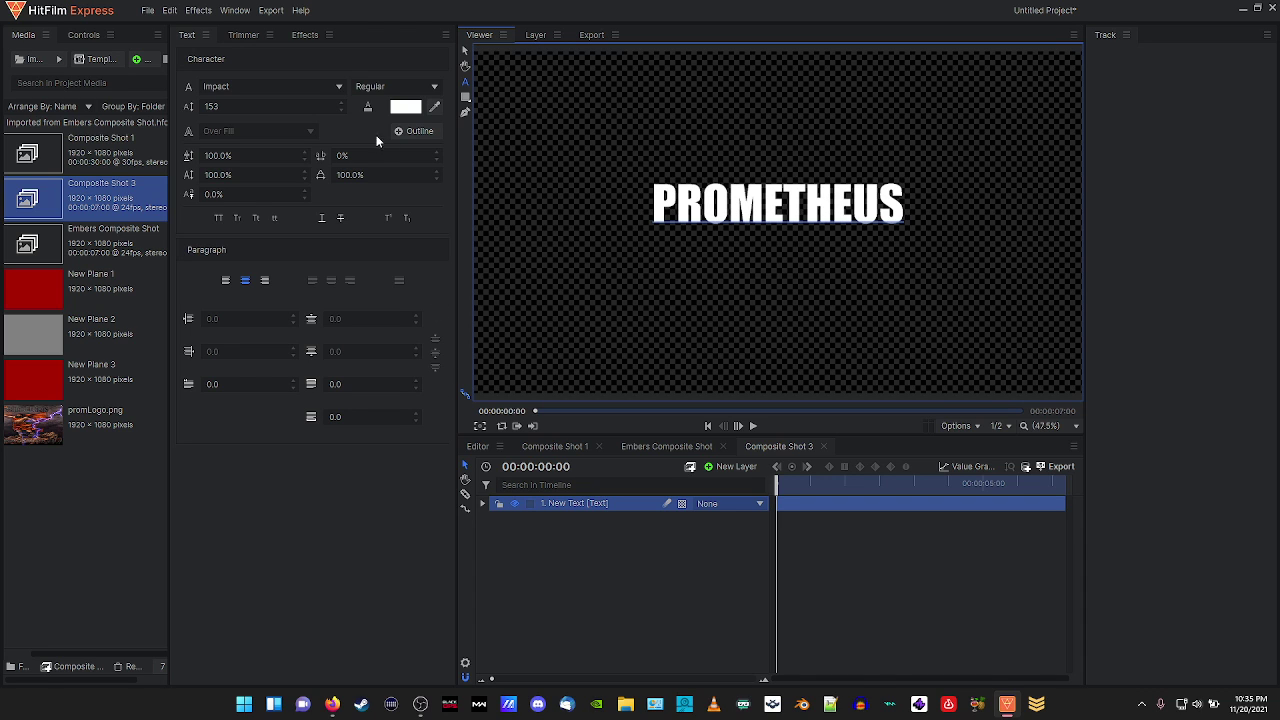
# Add a red 1920 × 1080 plane layer above the PROMETHEUS text, keeping the default plane properties.
pyautogui.click(725, 468)
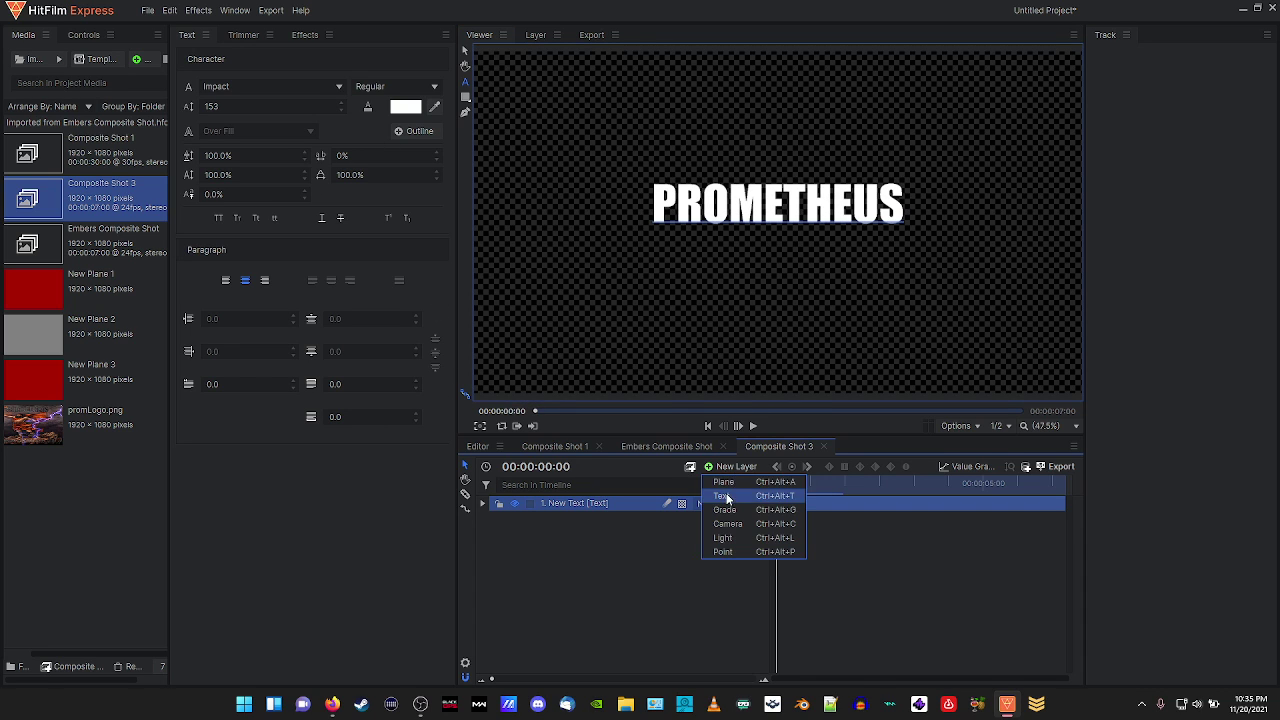
pyautogui.click(723, 483)
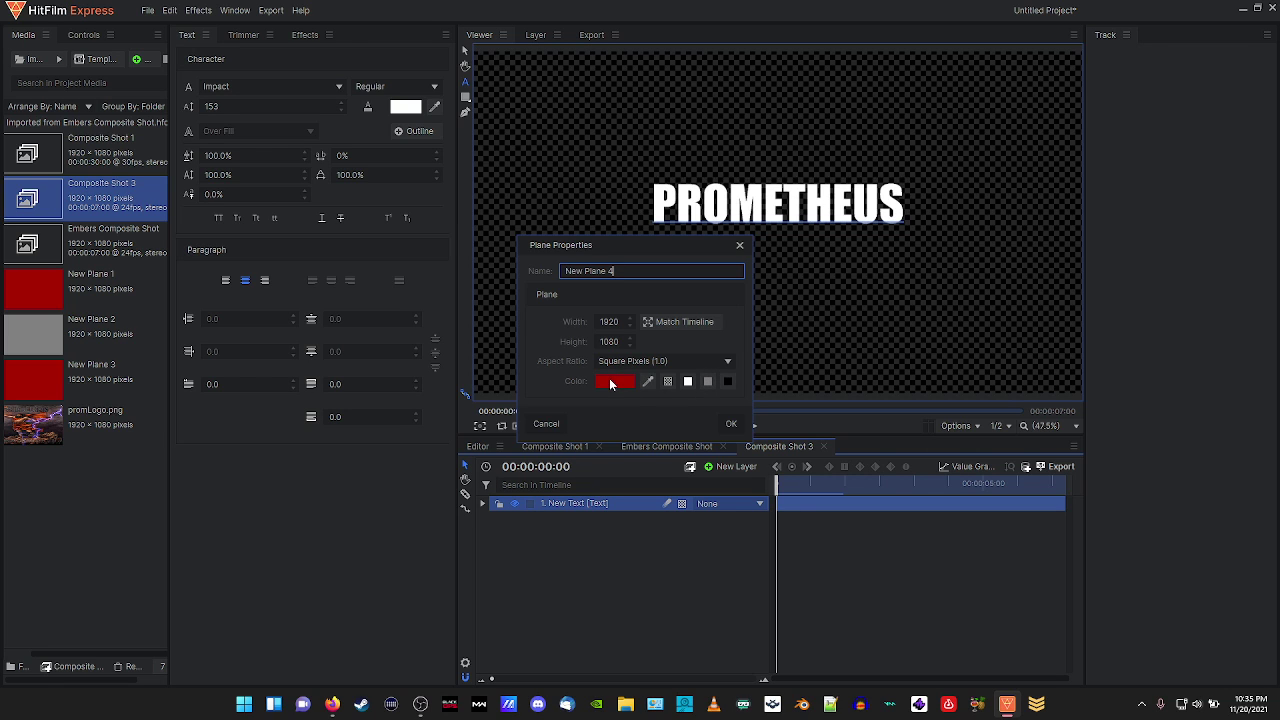
pyautogui.click(731, 423)
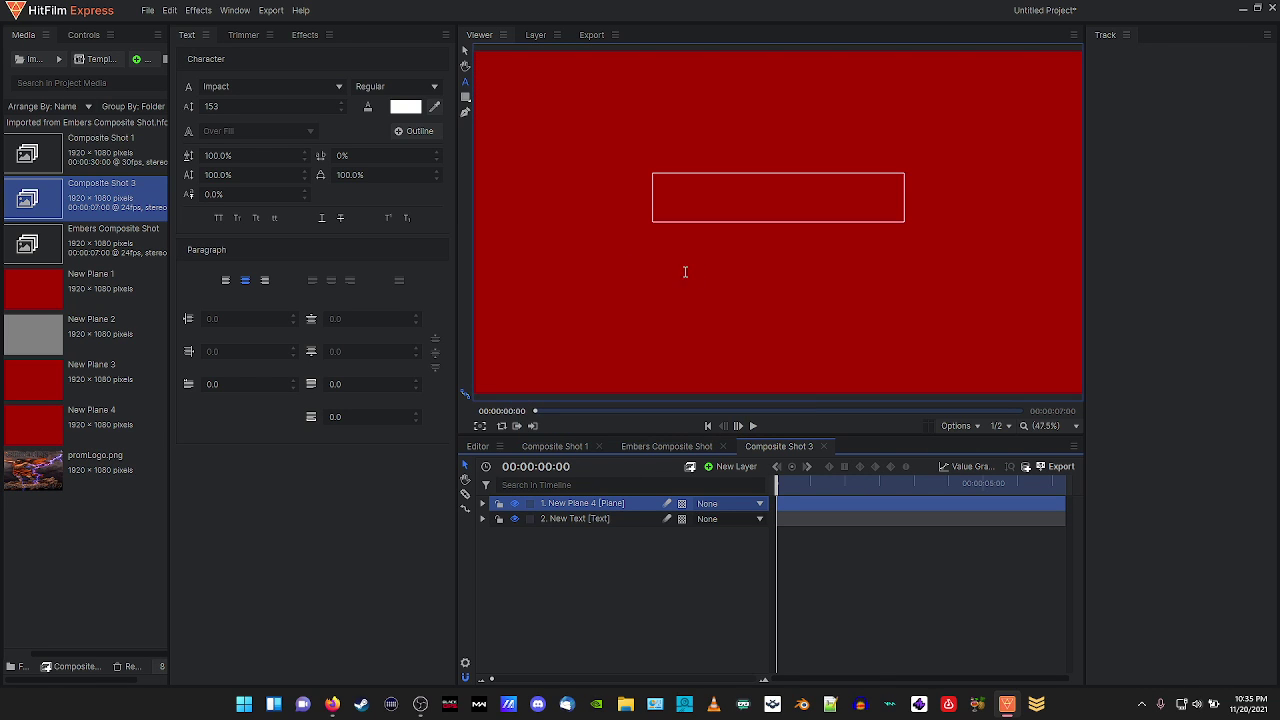
# Search the effects for FRAC and apply the Fractal Noise effect to the new plane layer.
pyautogui.click(302, 35)
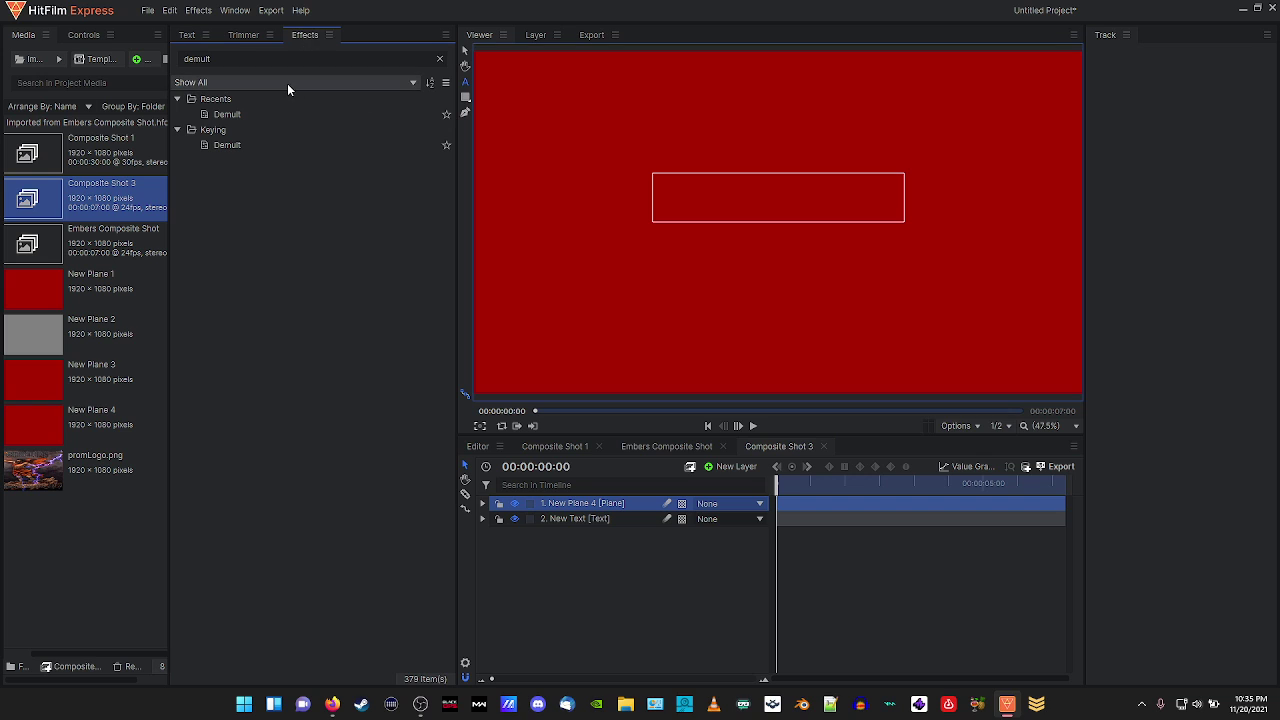
pyautogui.click(303, 59)
pyautogui.hotkey('ctrl', 'a')
pyautogui.write('F')
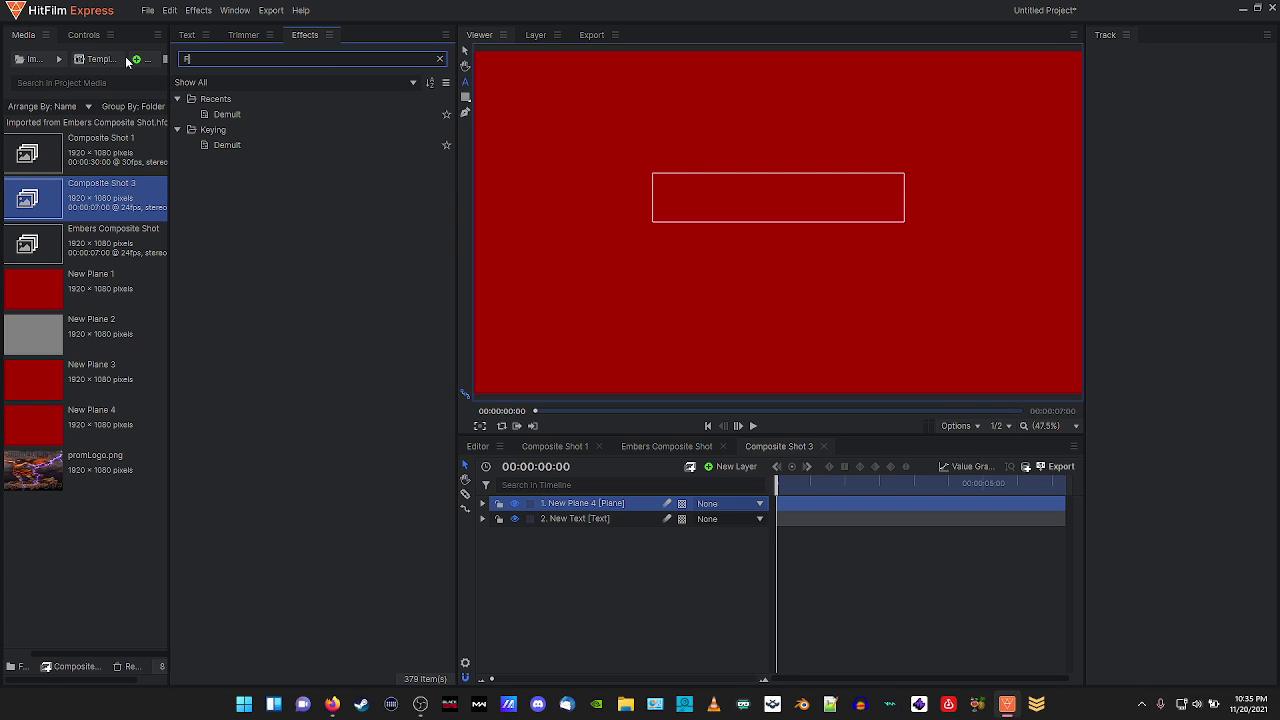
pyautogui.write('RACI')
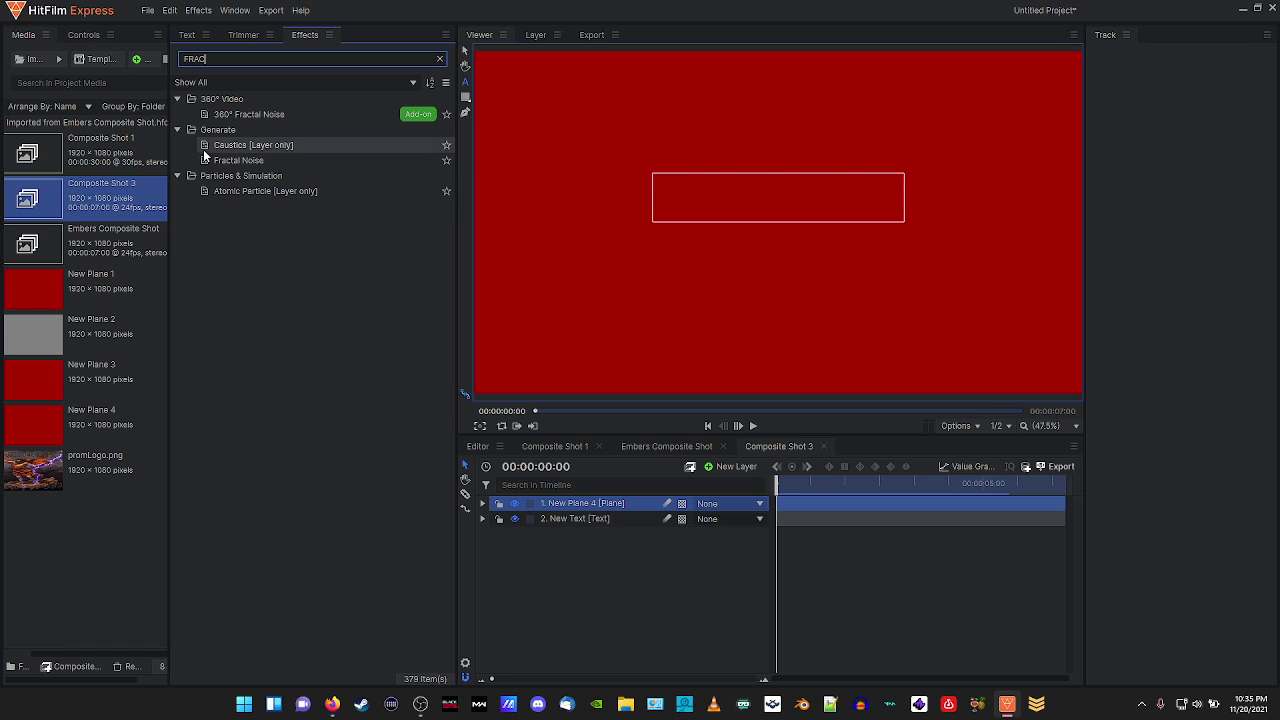
pyautogui.moveTo(238, 160); pyautogui.dragTo(539, 427)
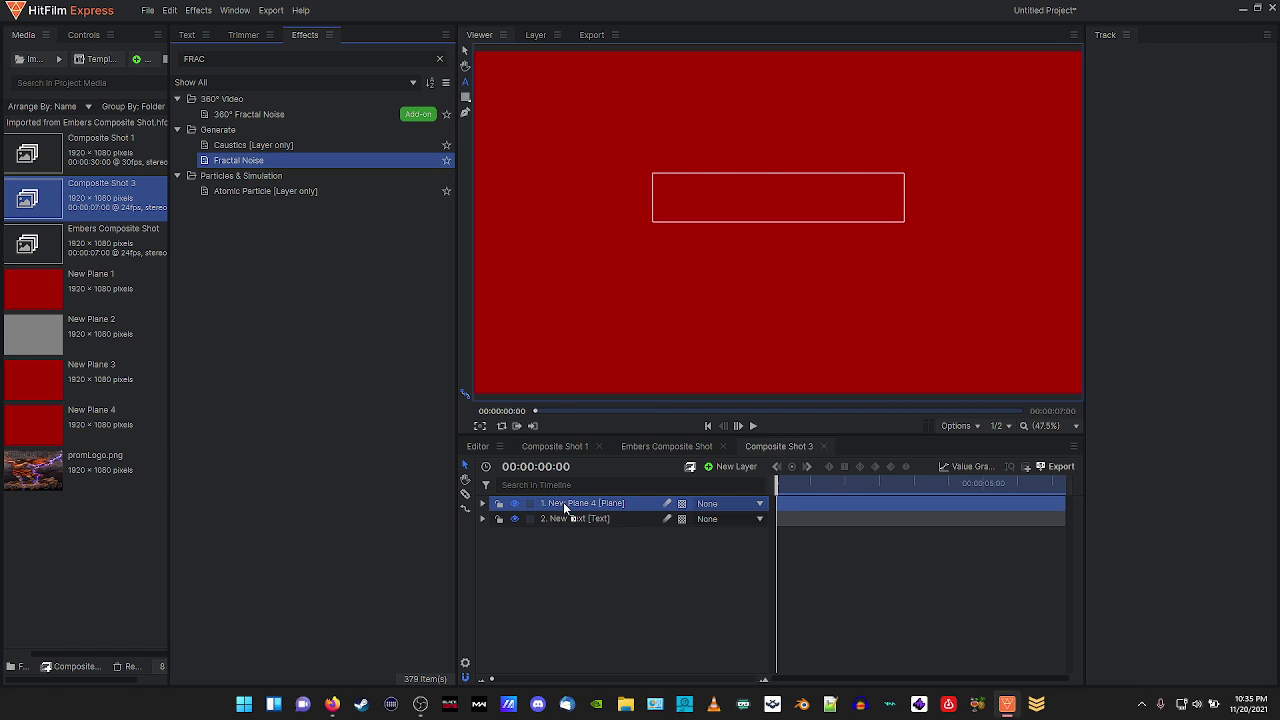
pyautogui.moveTo(563, 502); pyautogui.dragTo(563, 503)
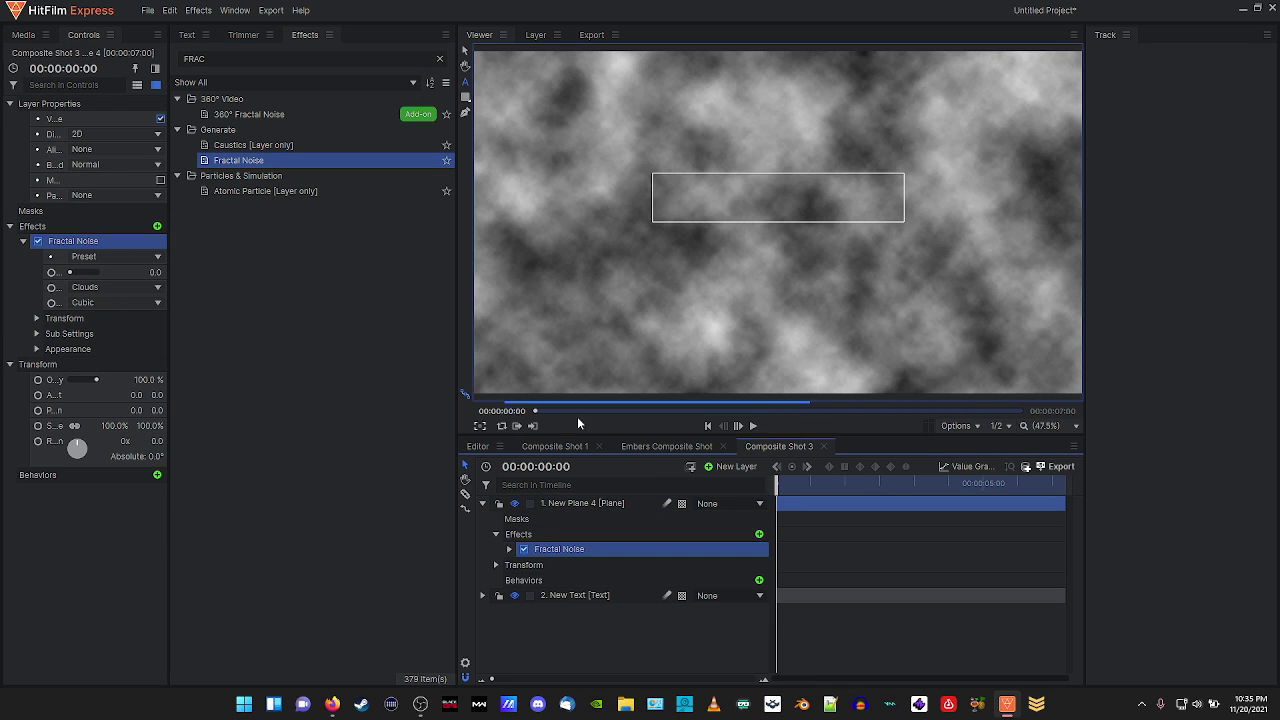
# Set the Scale of the Fractal Noise effect on the New Plane 4 layer to 45 px.
pyautogui.click(509, 550)
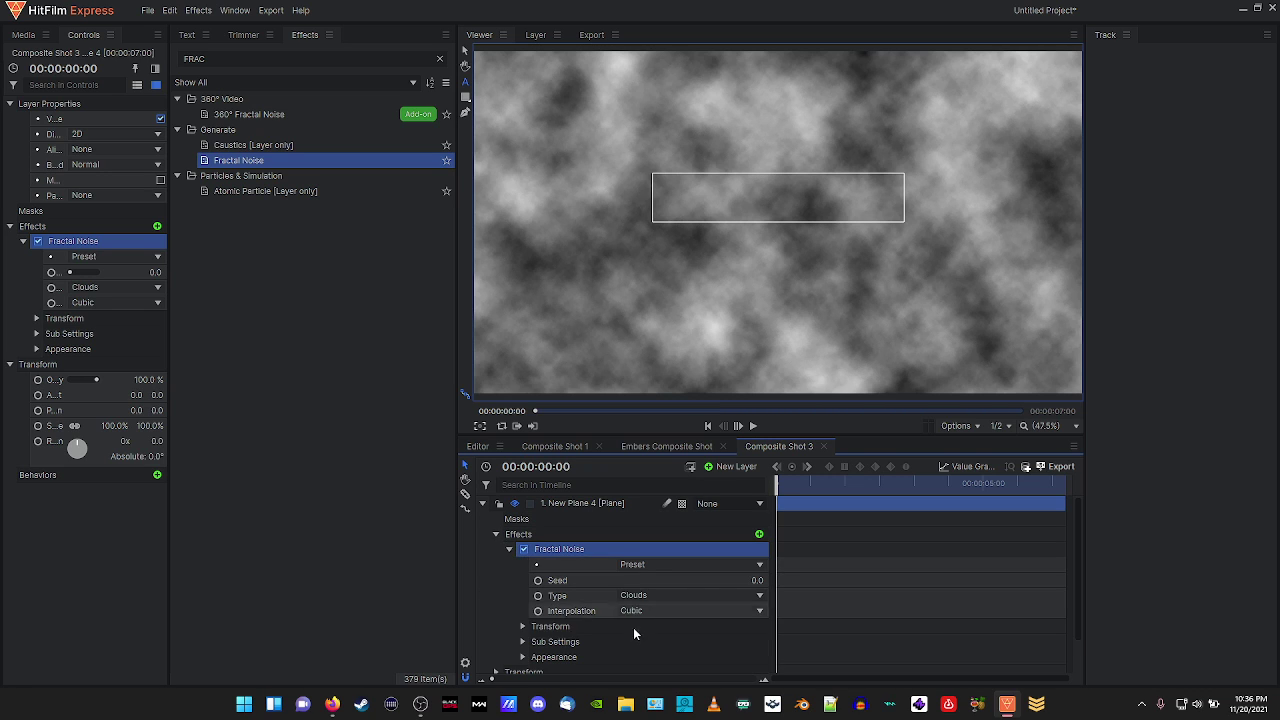
pyautogui.click(521, 625)
pyautogui.scroll(-1, 600, 640)
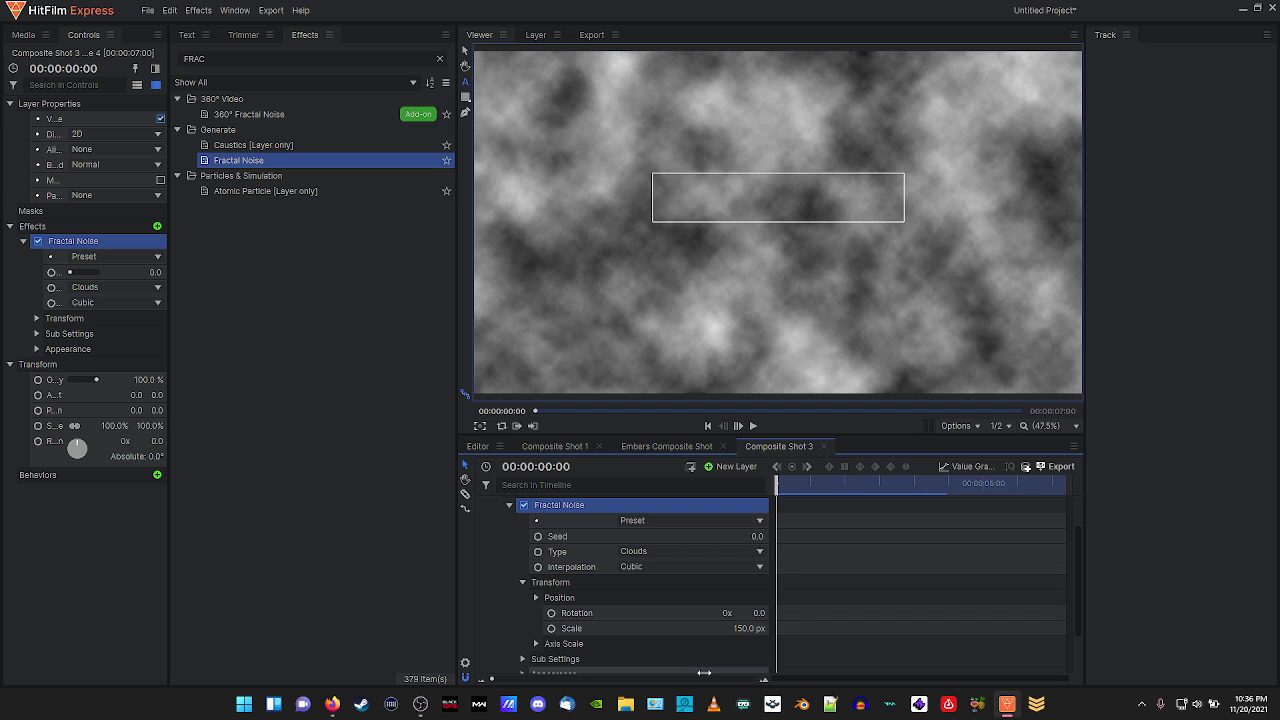
pyautogui.moveTo(729, 632)
pyautogui.mouseDown()
pyautogui.moveTo(715, 632)
pyautogui.moveTo(729, 632)
pyautogui.mouseUp()
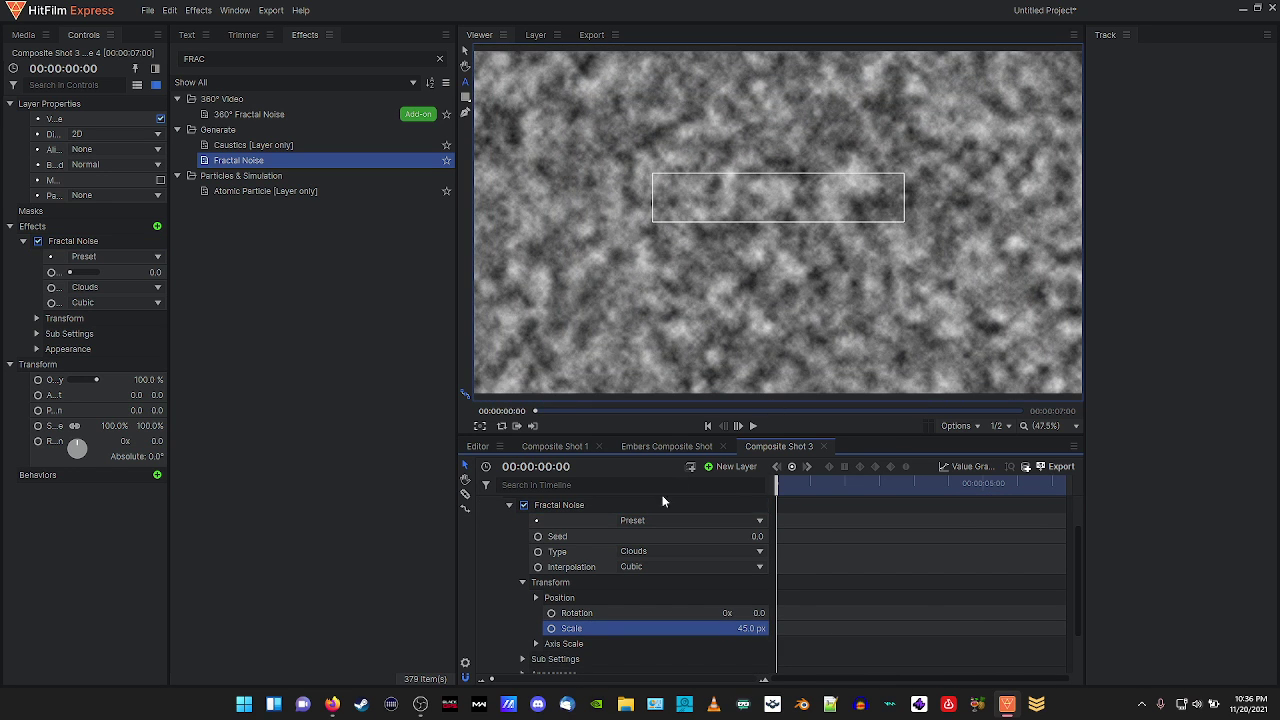
# Darken the fractal noise by setting its appearance Offset to -0.28.
pyautogui.scroll(-1, 632, 566)
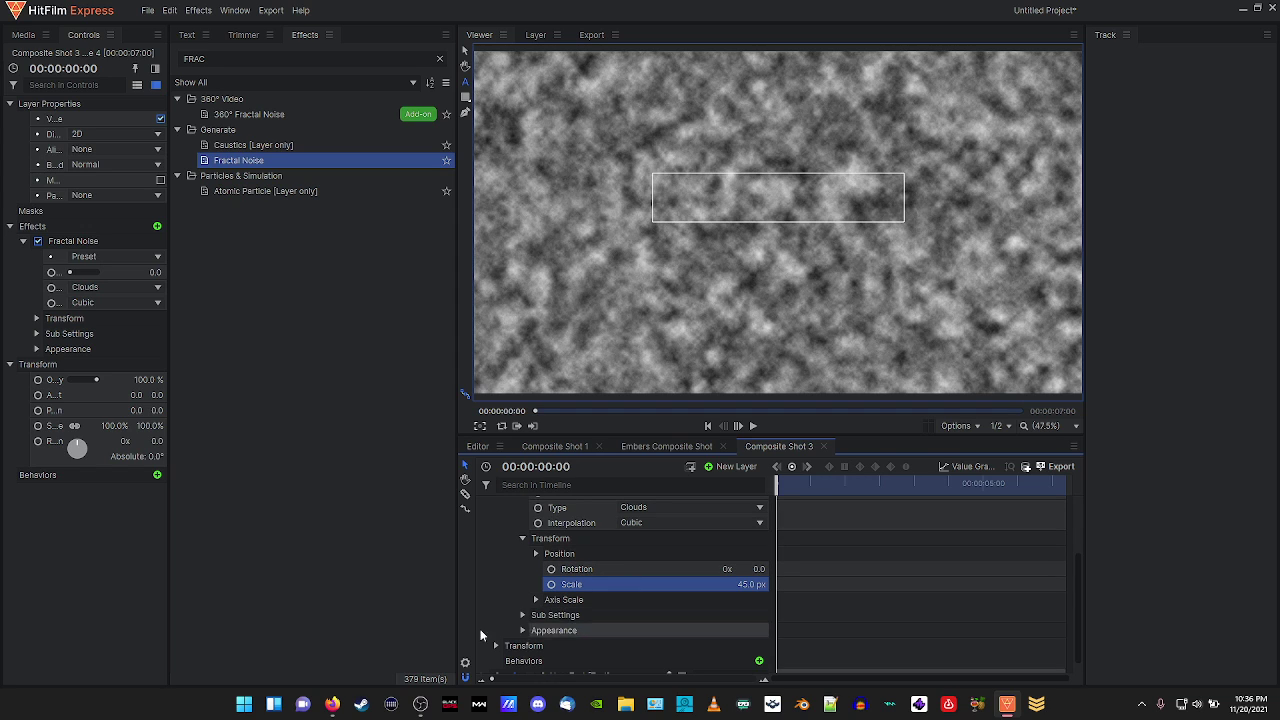
pyautogui.click(522, 630)
pyautogui.scroll(-1, 640, 618)
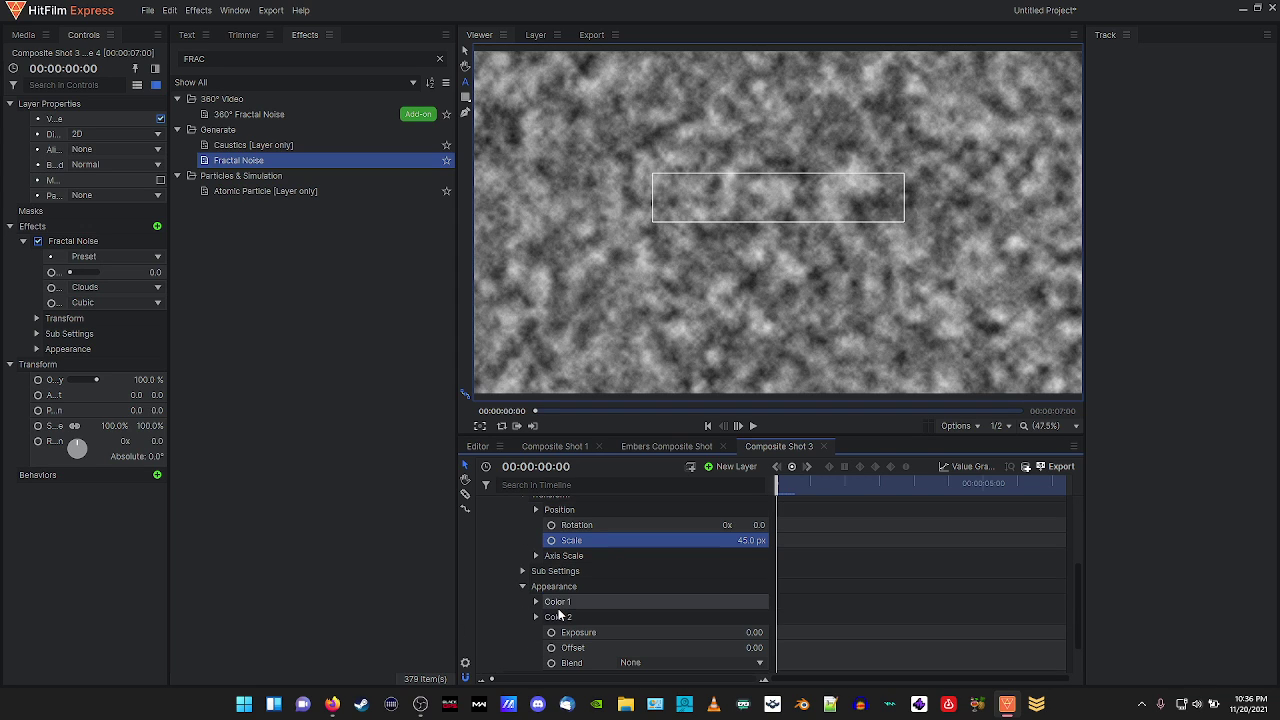
pyautogui.scroll(-1, 577, 606)
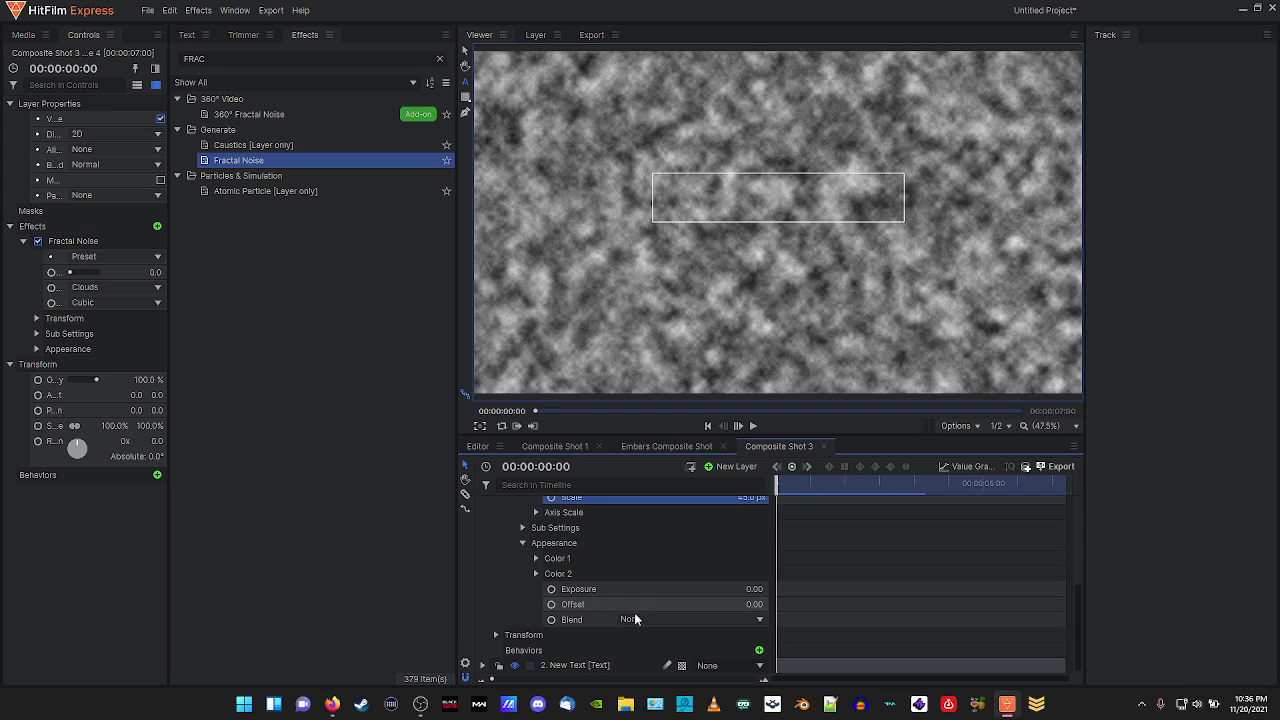
pyautogui.moveTo(750, 605); pyautogui.dragTo(724, 605)
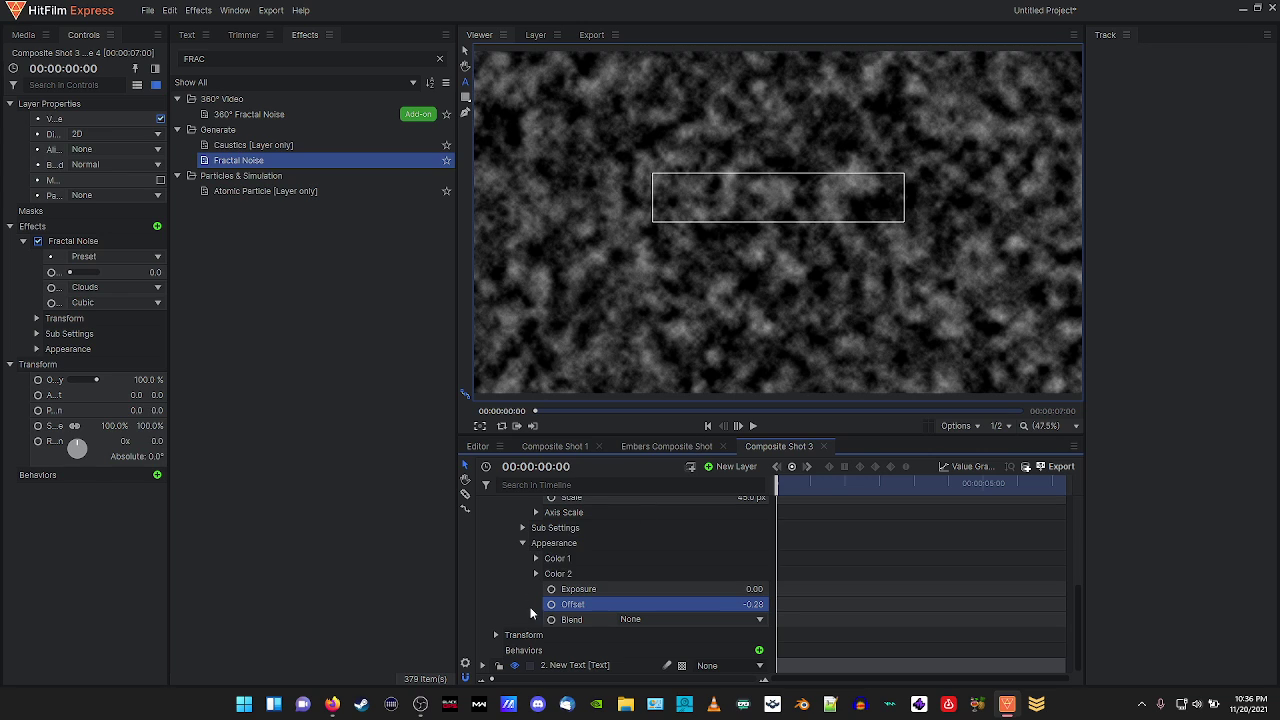
pyautogui.click(536, 559)
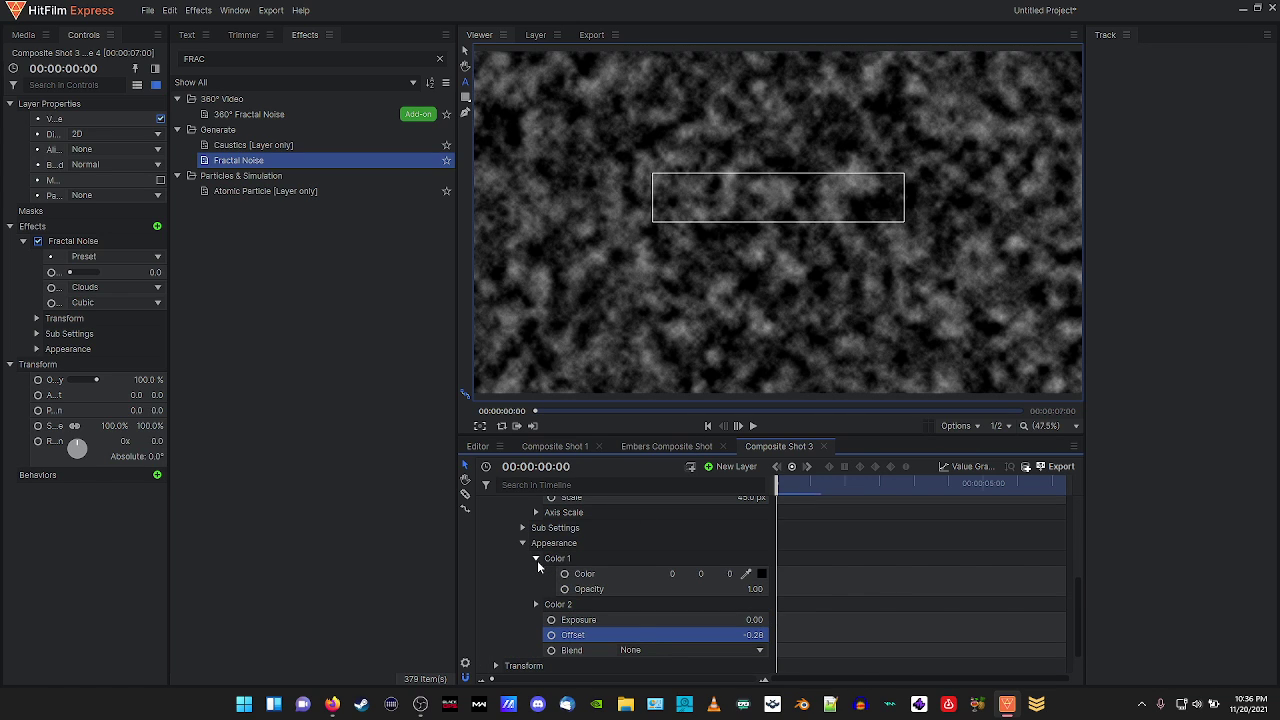
pyautogui.click(536, 559)
pyautogui.click(538, 559)
pyautogui.click(538, 559)
# Find the Set Matte effect, apply it to New Plane 4 and set its source layer to 2. New Text.
pyautogui.scroll(4, 531, 524)
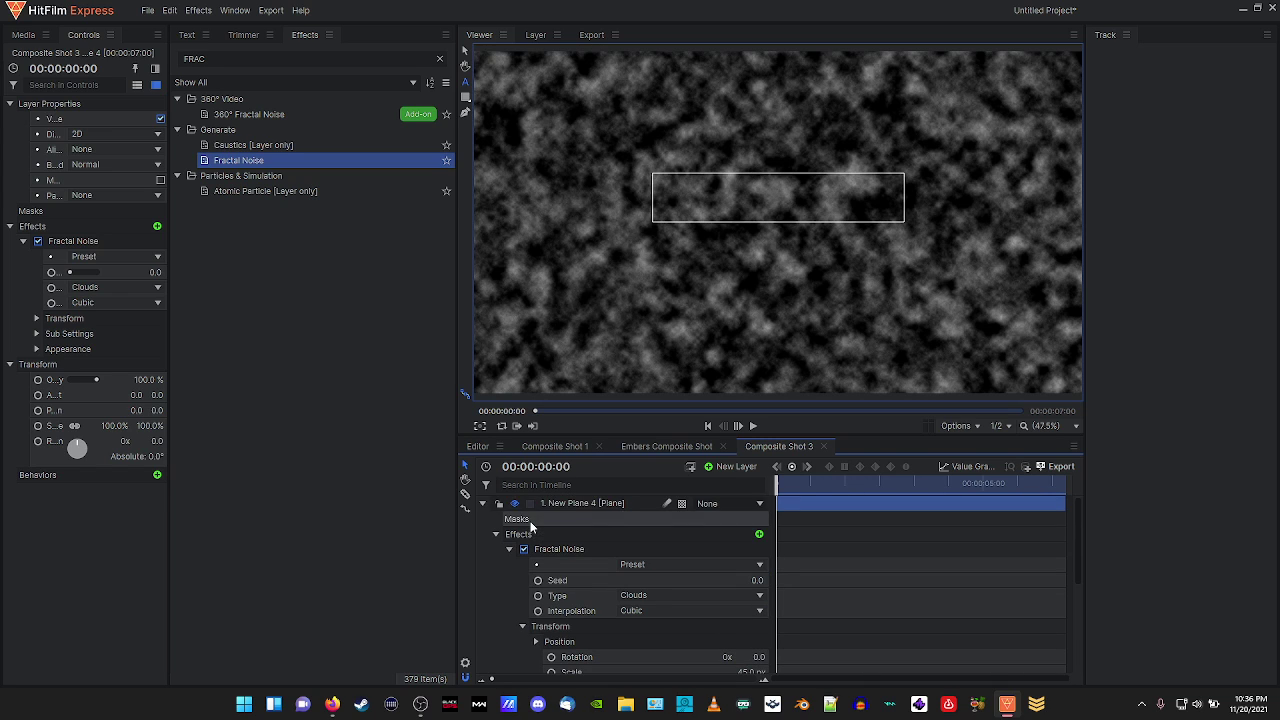
pyautogui.click(483, 503)
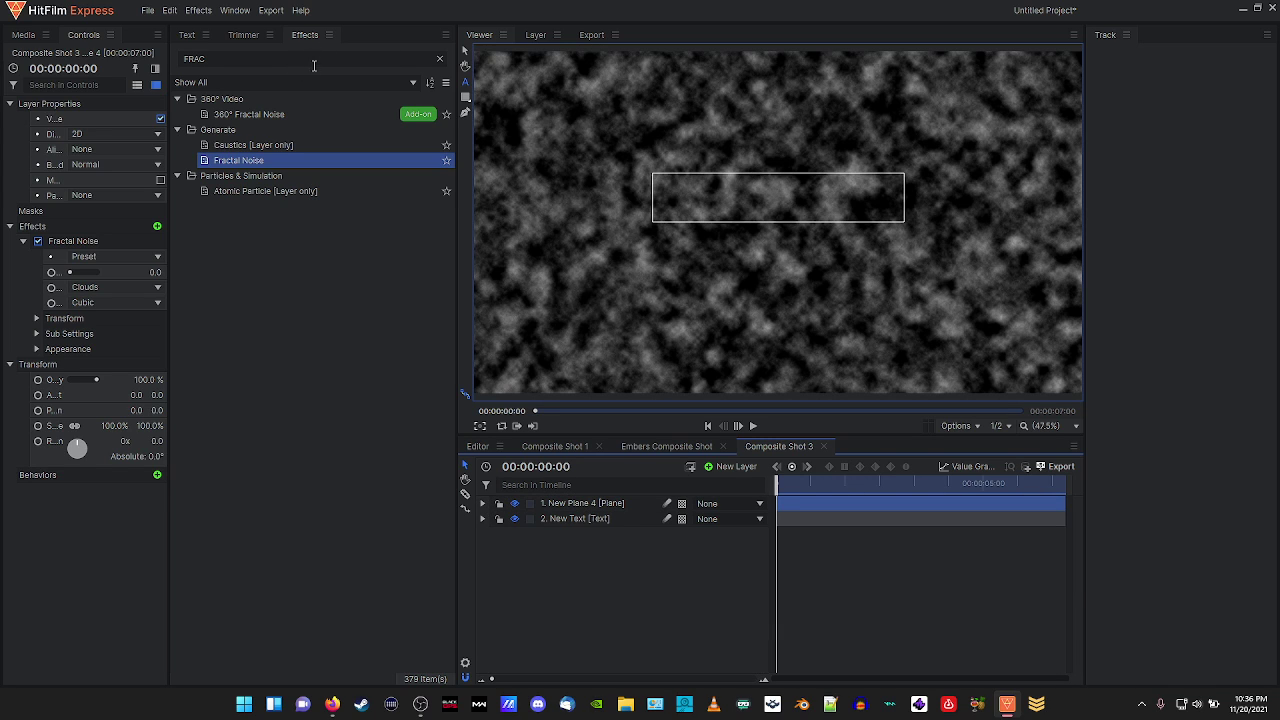
pyautogui.click(314, 65)
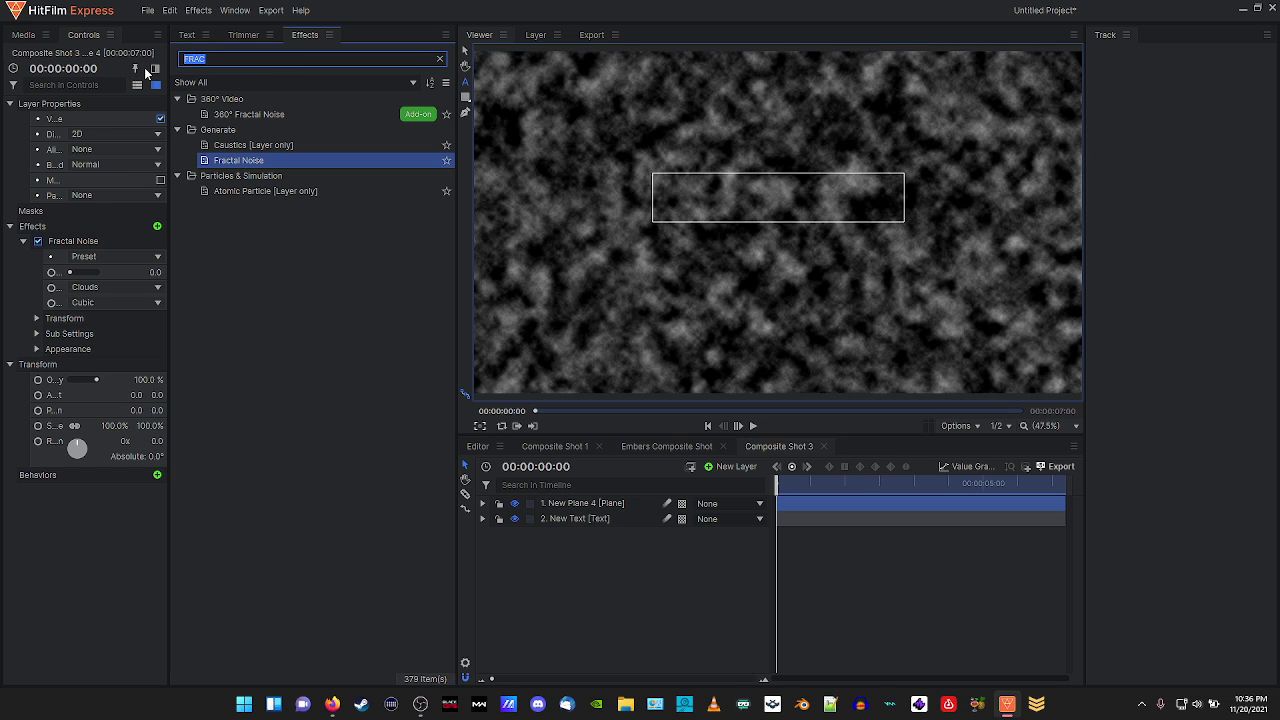
pyautogui.write('SET')
pyautogui.moveTo(230, 116); pyautogui.dragTo(580, 508)
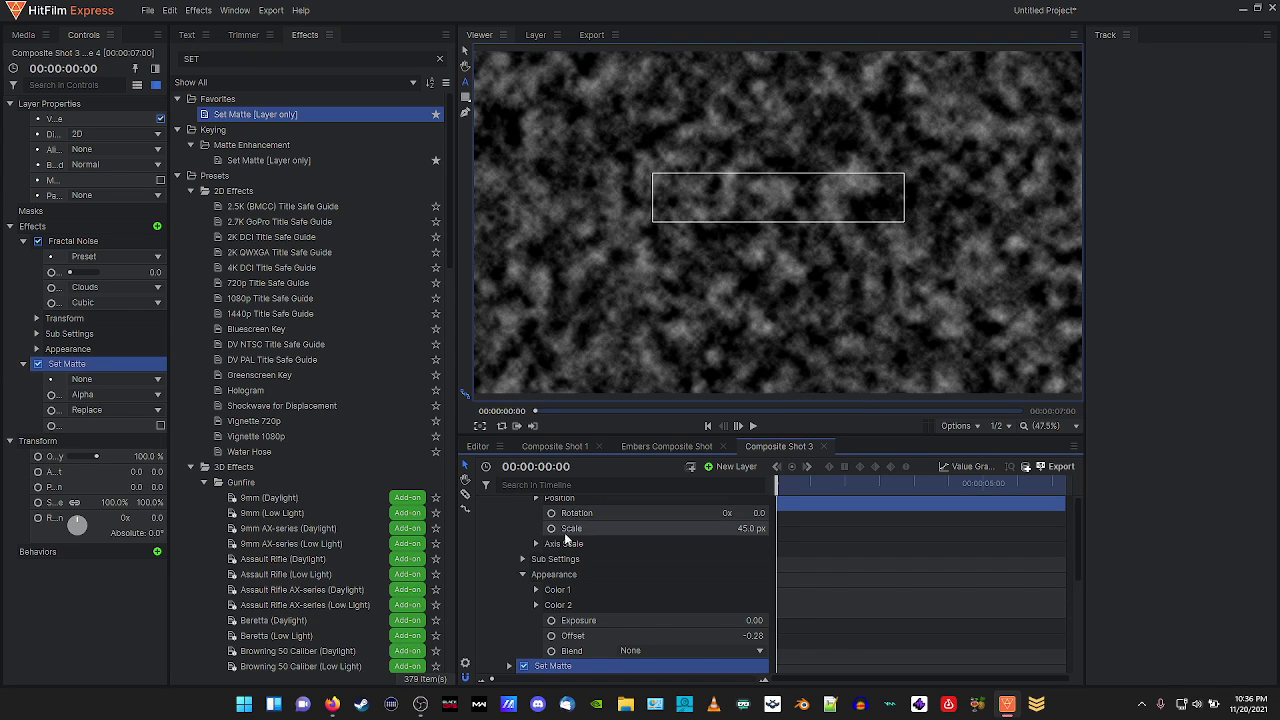
pyautogui.click(100, 378)
pyautogui.click(108, 414)
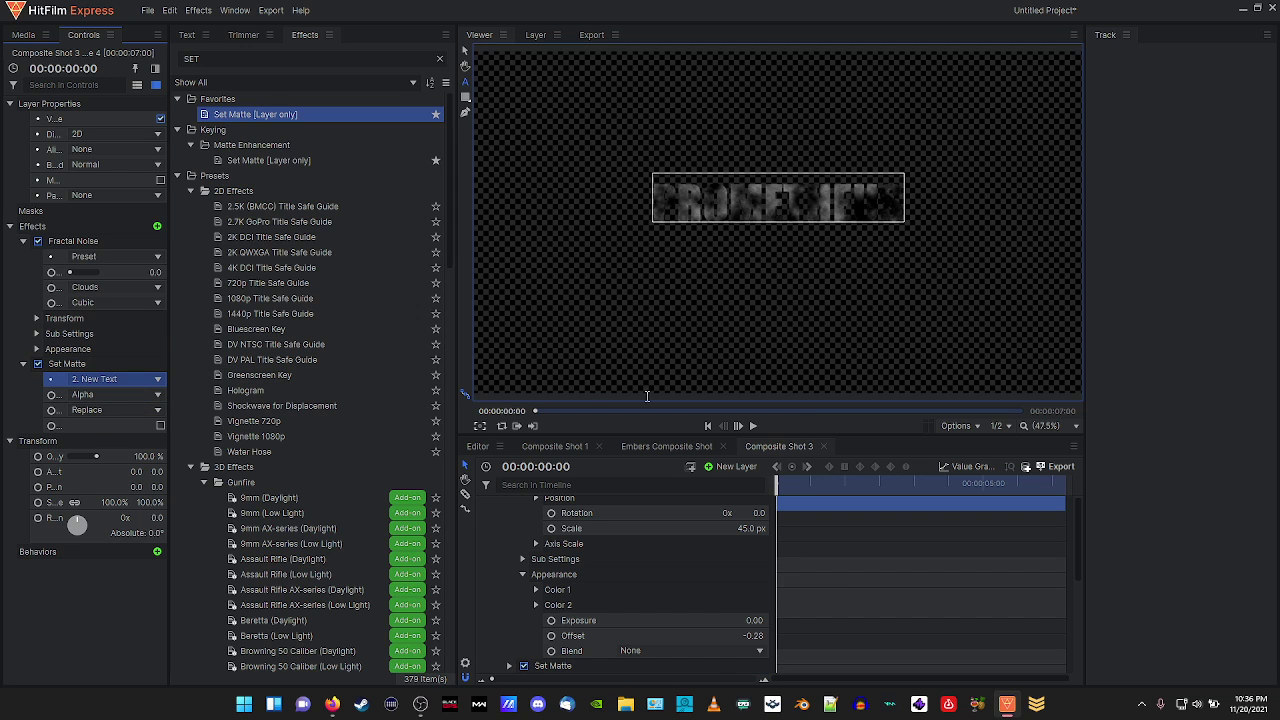
# Move the New Plane 4 layer to about 56.8, -18.9 to shift the noise texture inside the text.
pyautogui.moveTo(776, 491); pyautogui.dragTo(759, 487)
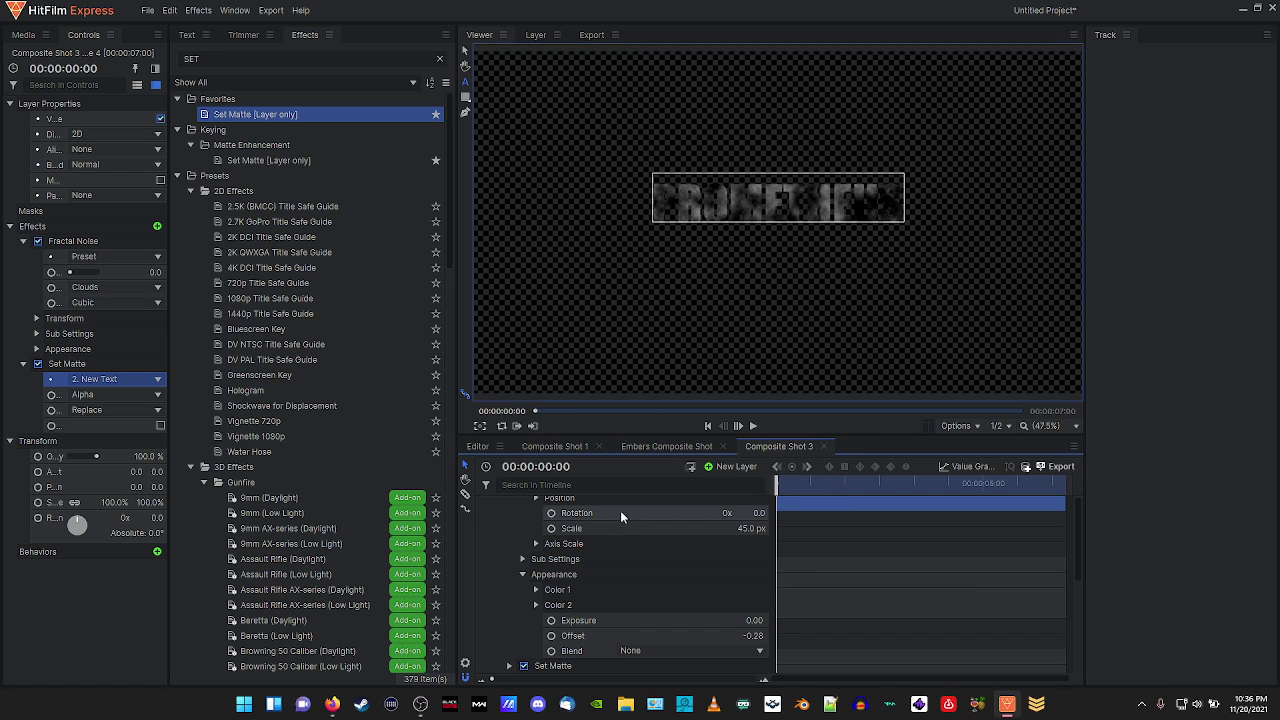
pyautogui.scroll(3, 592, 553)
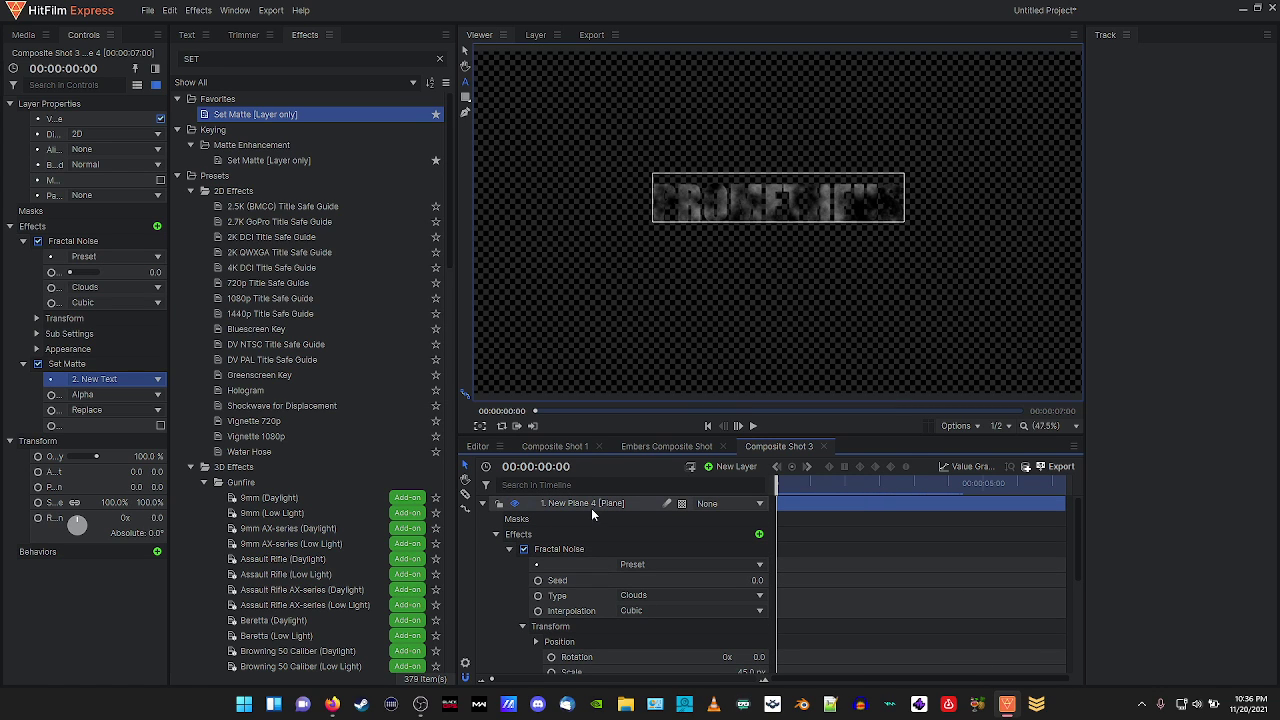
pyautogui.click(591, 508)
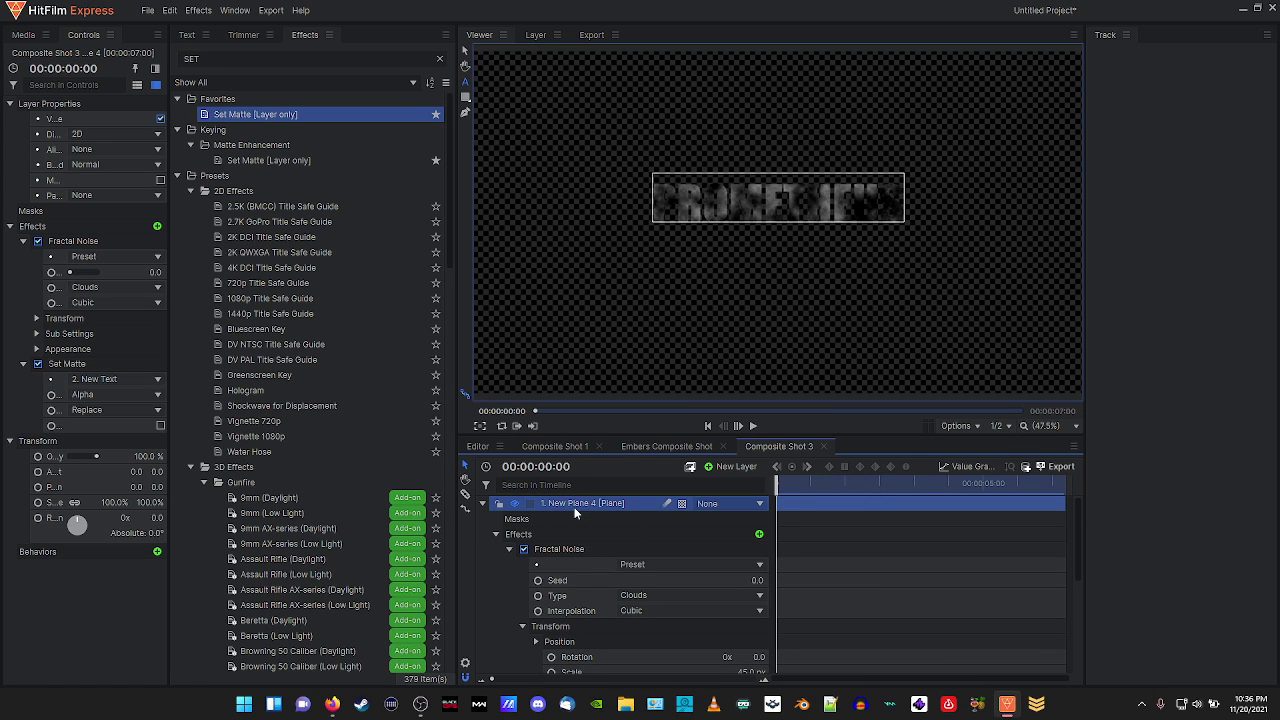
pyautogui.click(464, 59)
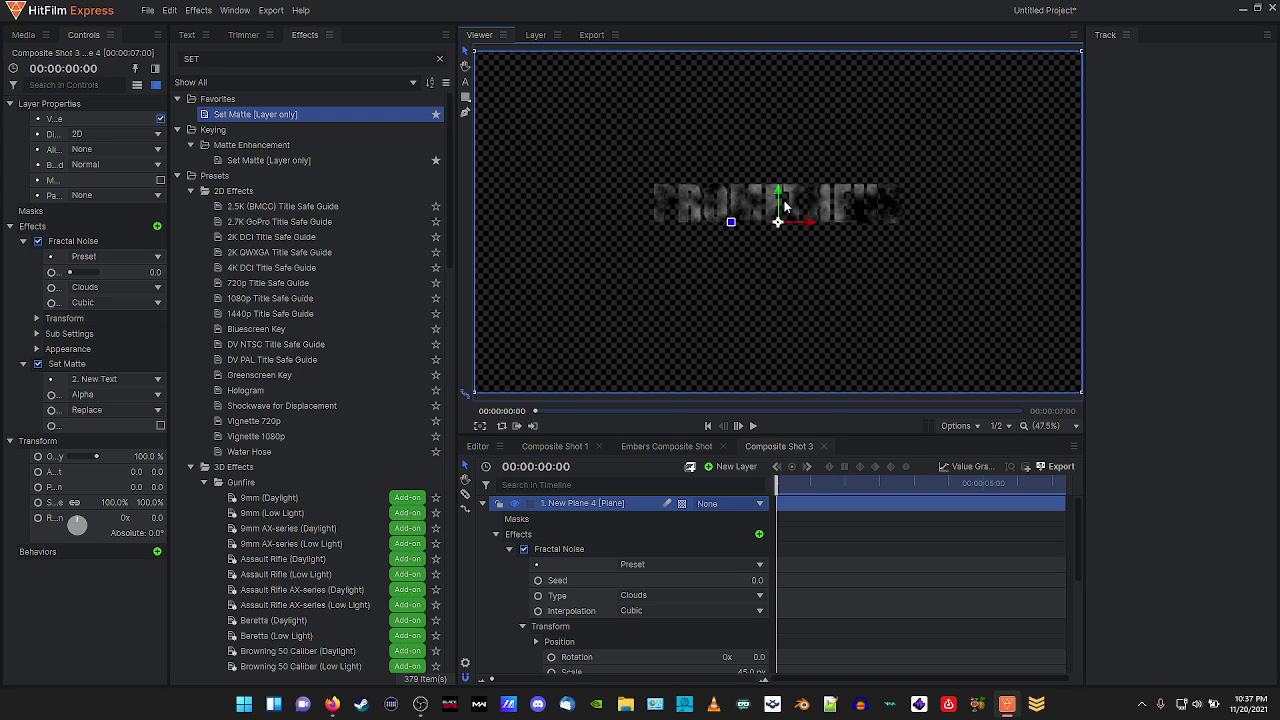
pyautogui.moveTo(786, 205); pyautogui.dragTo(826, 229)
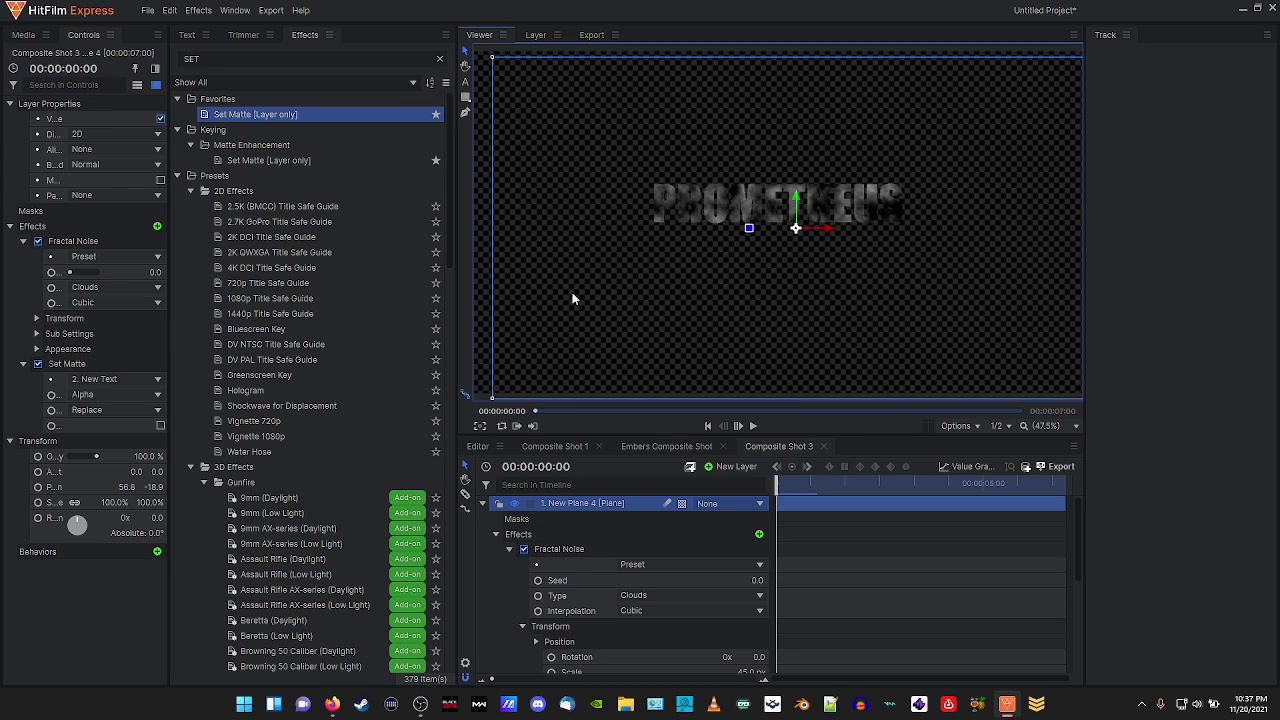
# Add Composite Shot 3 as the uppermost layer of the Embers Composite Shot.
pyautogui.click(540, 449)
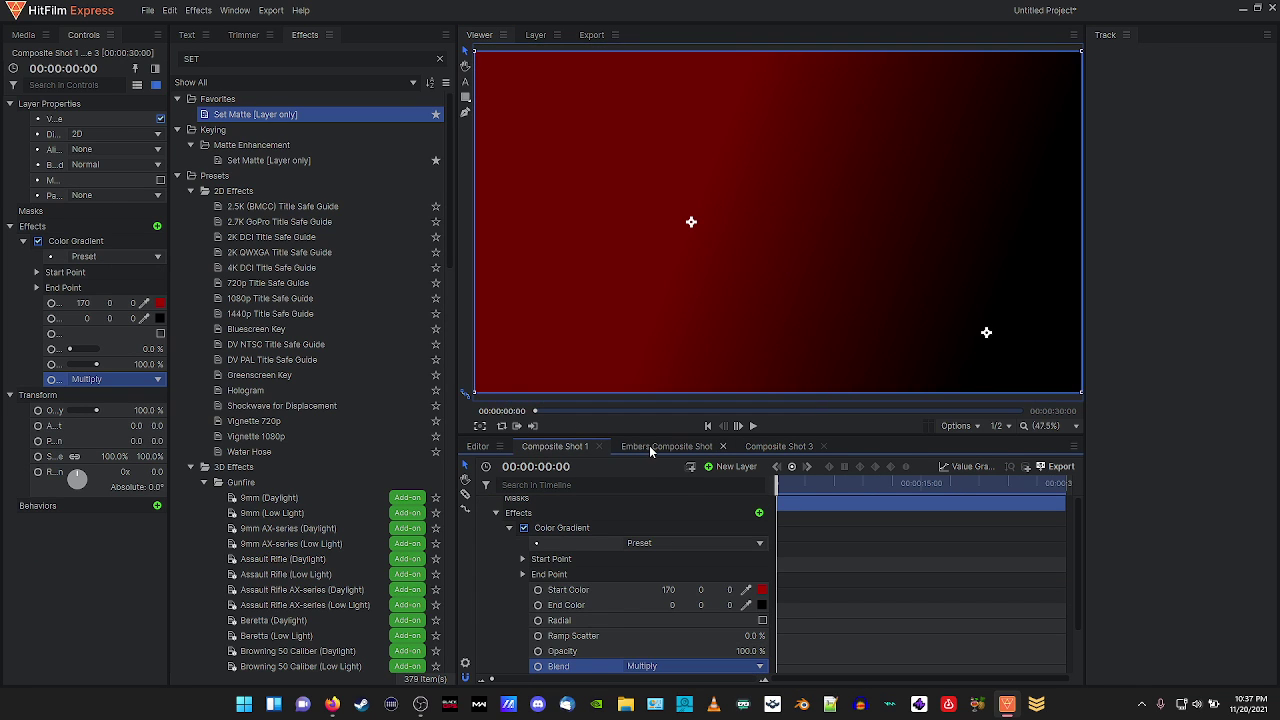
pyautogui.click(647, 446)
pyautogui.click(569, 446)
pyautogui.click(642, 447)
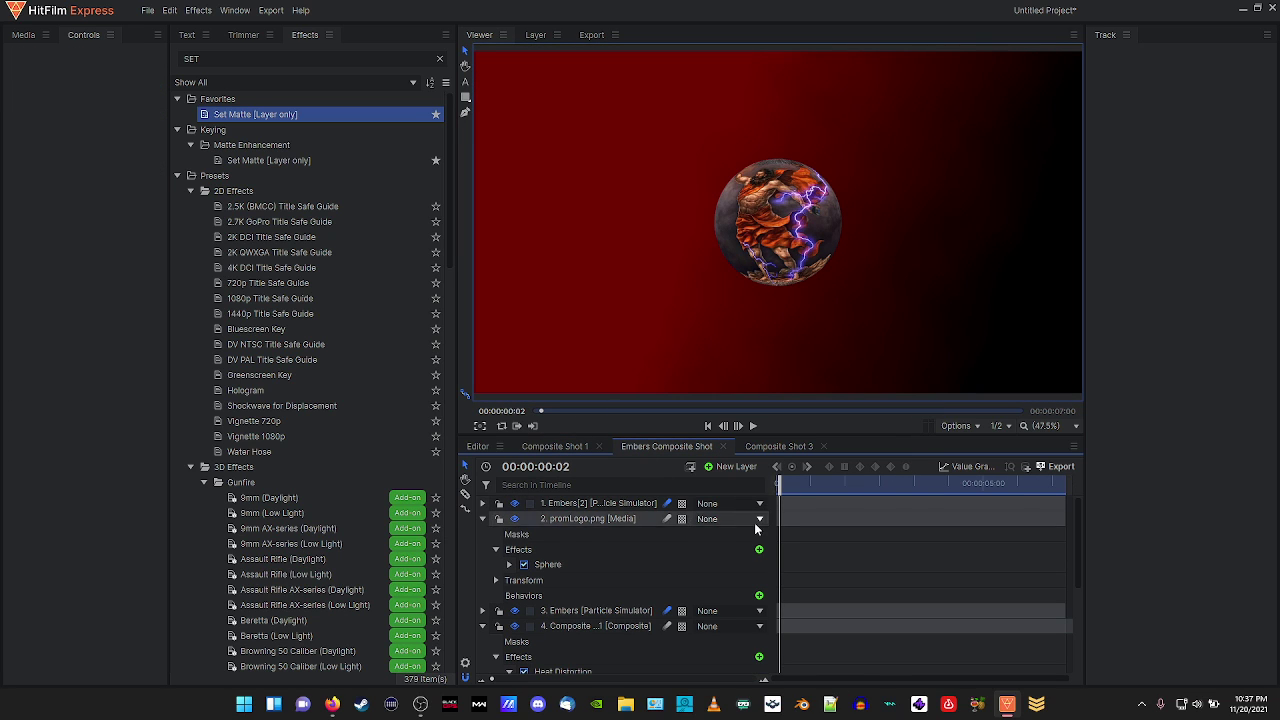
pyautogui.click(26, 34)
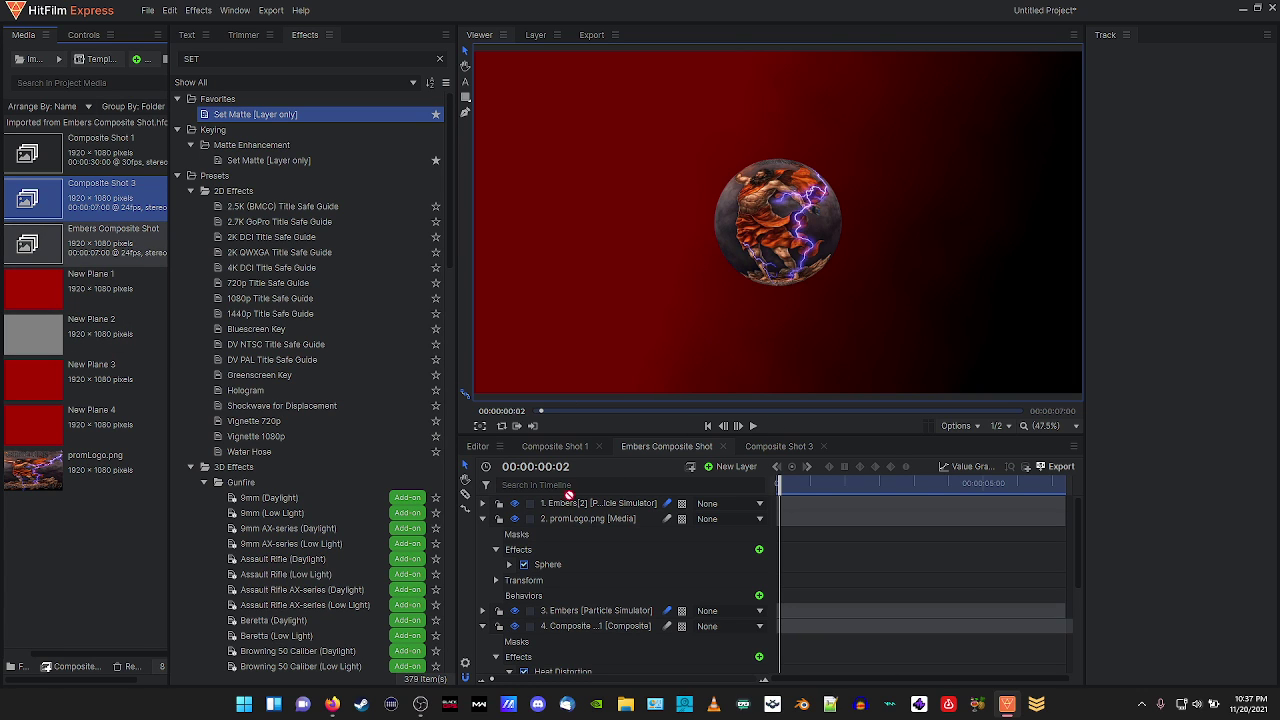
pyautogui.moveTo(577, 498); pyautogui.dragTo(586, 504)
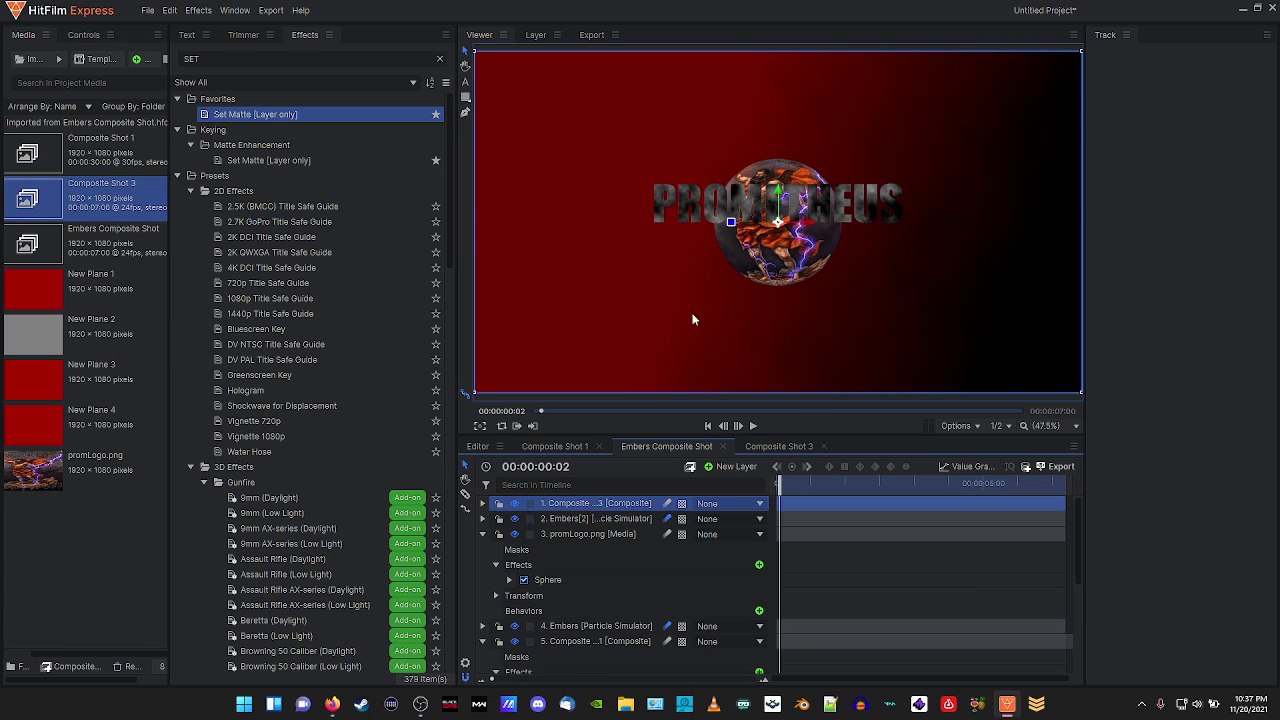
# Move the PROMETHEUS text layer straight up above the round logo and scale it up slightly.
pyautogui.moveTo(777, 190); pyautogui.dragTo(782, 100)
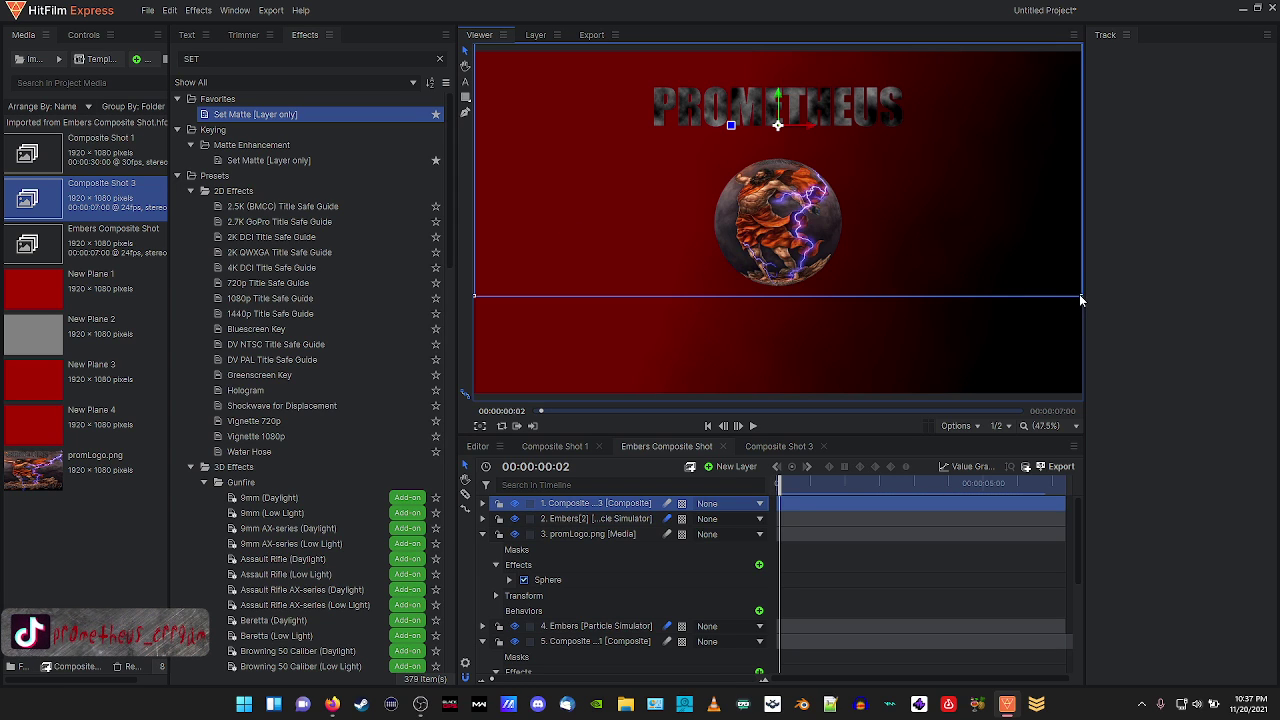
pyautogui.moveTo(1081, 300); pyautogui.dragTo(1156, 309)
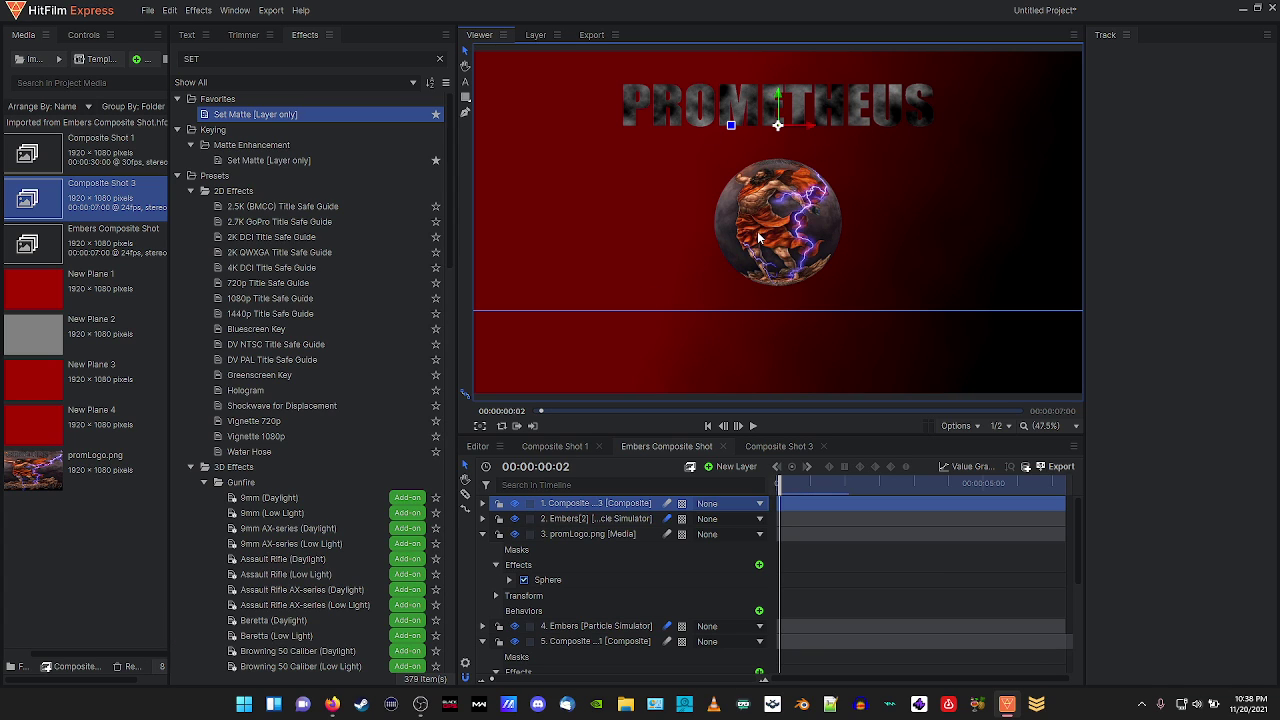
# Draw a thin, crack-like triangular freehand mask on the Composite Shot 3 layer, rising from the lower-left edge of the letter P.
pyautogui.click(465, 113)
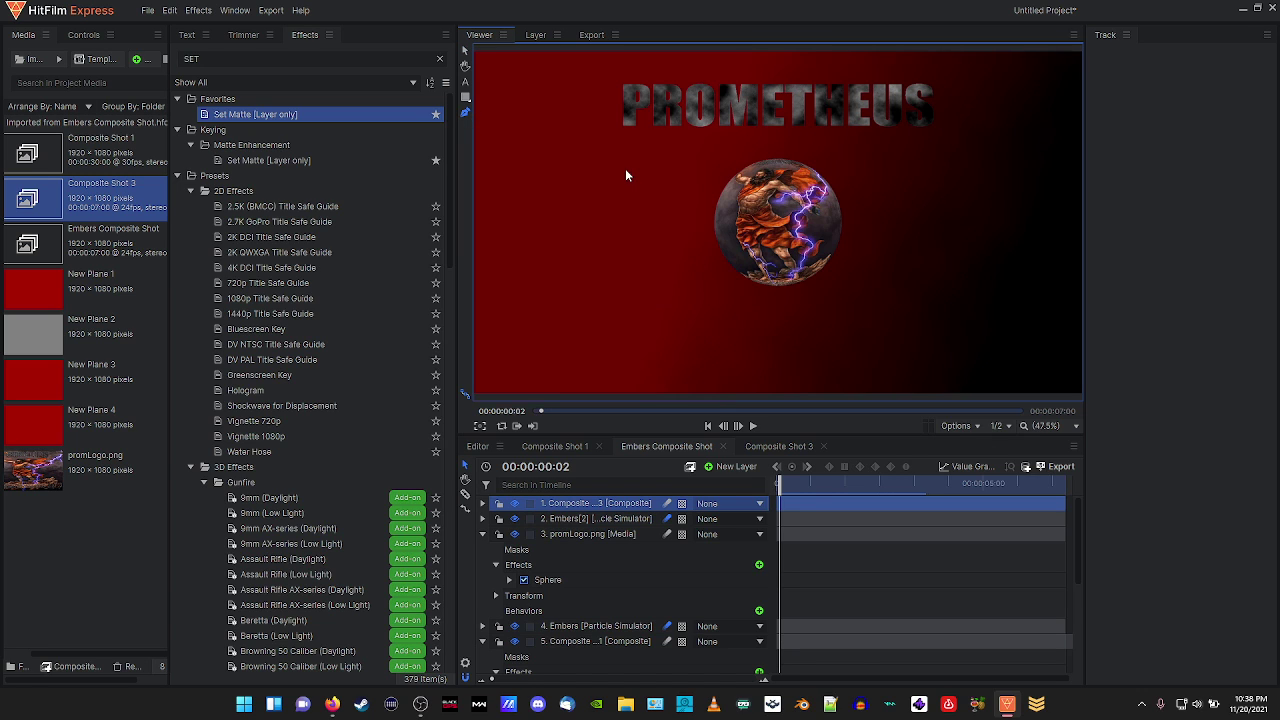
pyautogui.scroll(1, 627, 172)
pyautogui.scroll(1, 633, 170)
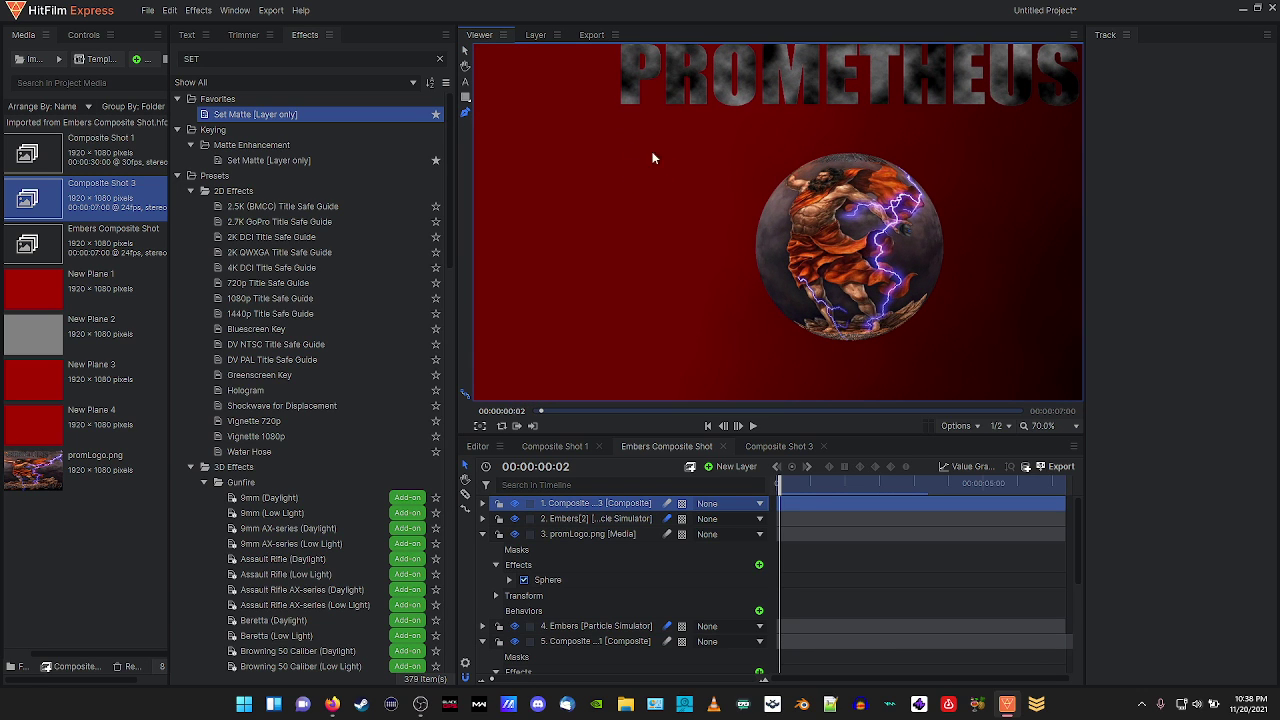
pyautogui.scroll(1, 685, 155)
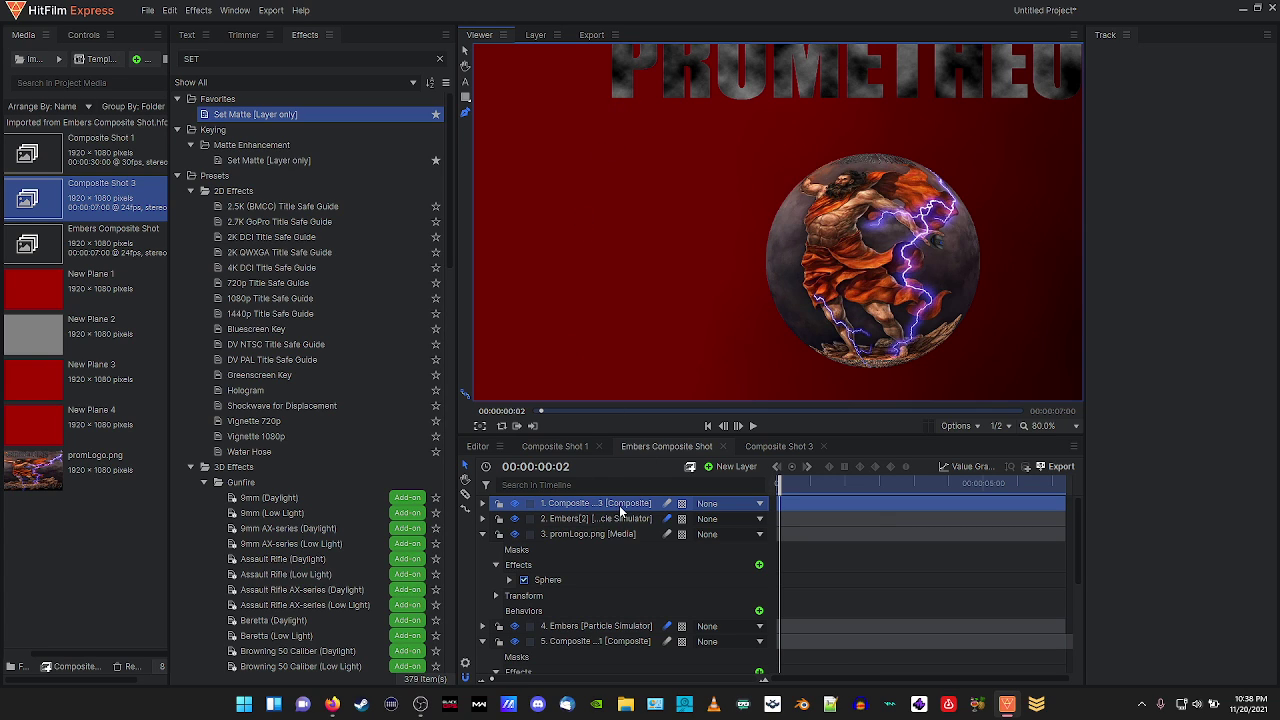
pyautogui.click(613, 100)
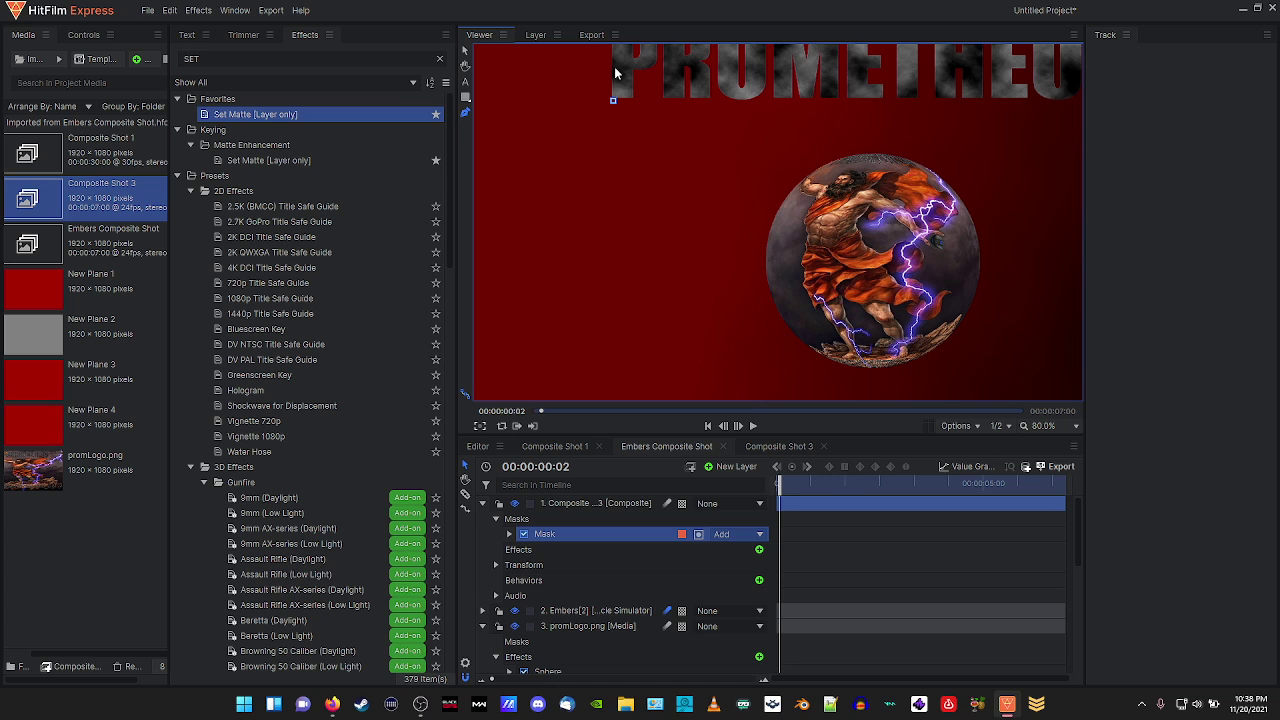
pyautogui.click(614, 67)
pyautogui.scroll(5, 622, 102)
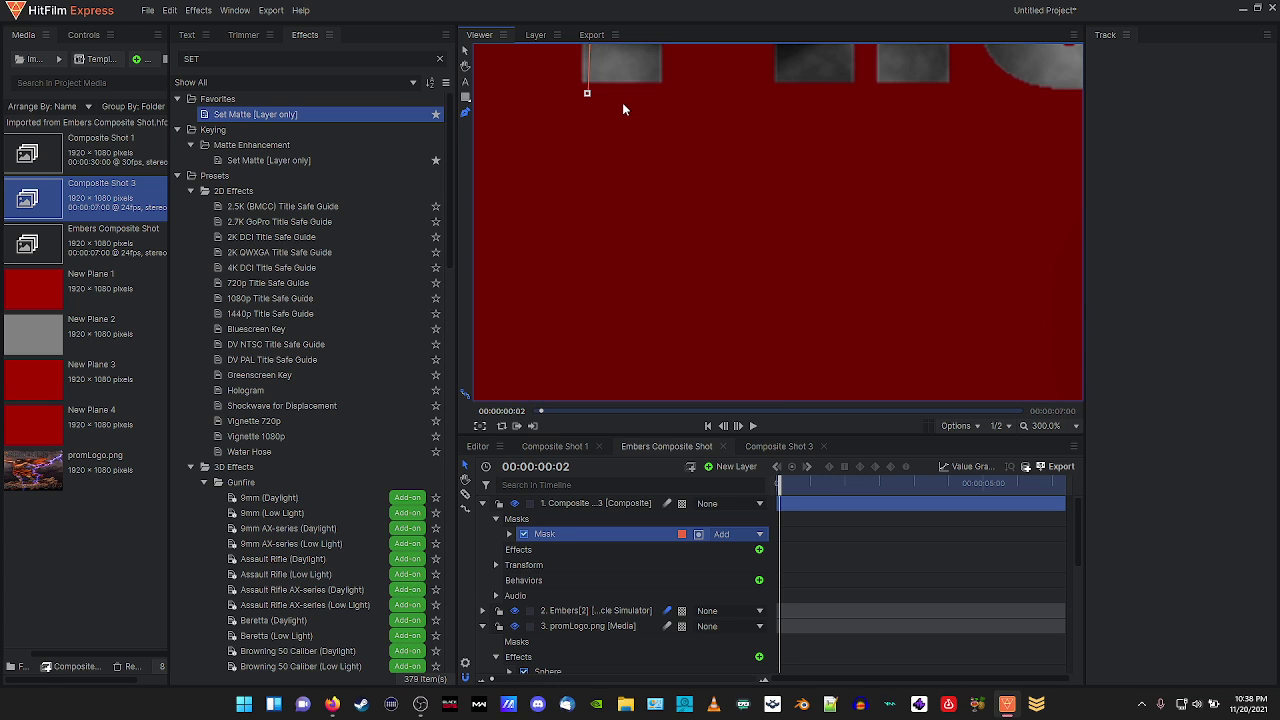
pyautogui.click(465, 65)
pyautogui.moveTo(624, 213); pyautogui.dragTo(614, 309)
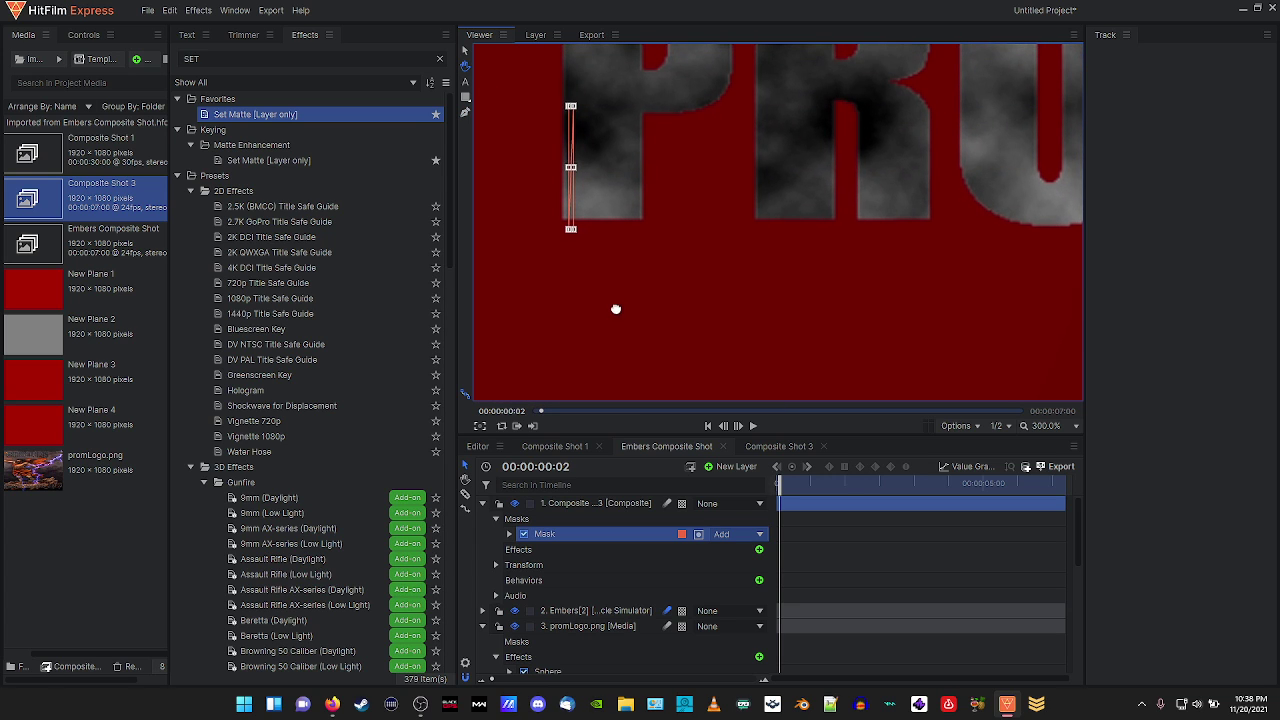
pyautogui.click(465, 112)
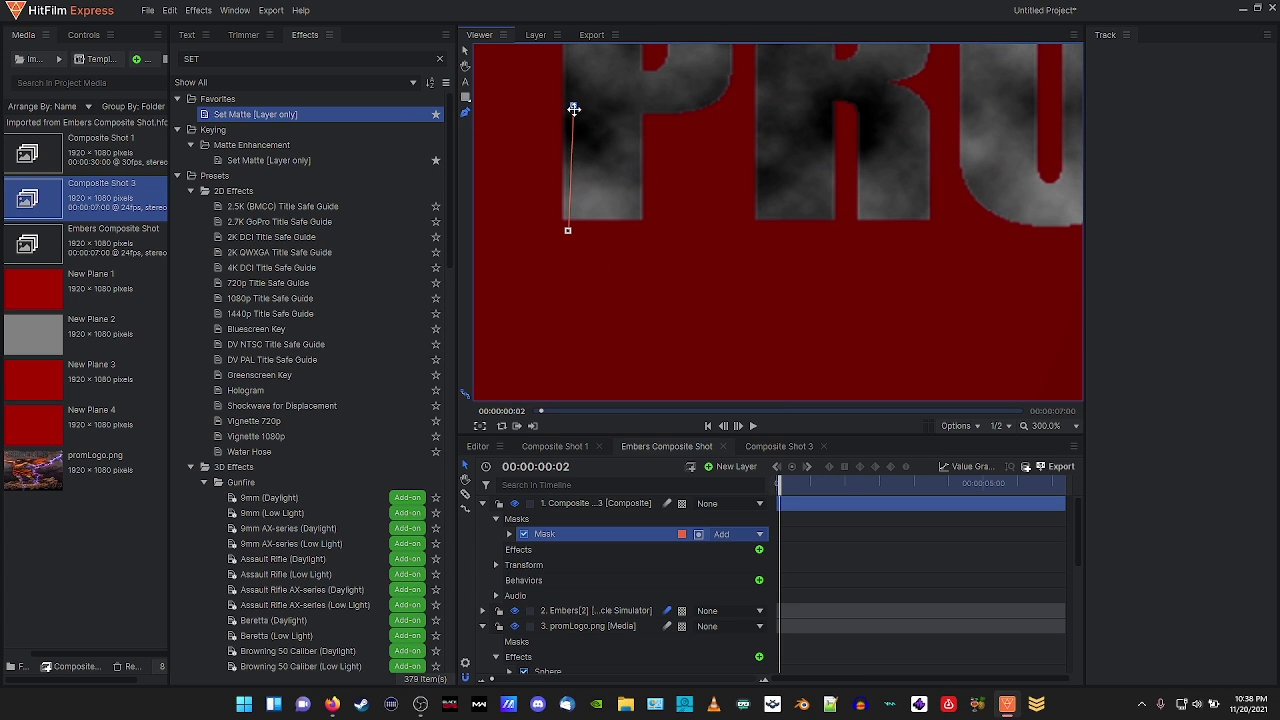
pyautogui.click(572, 230)
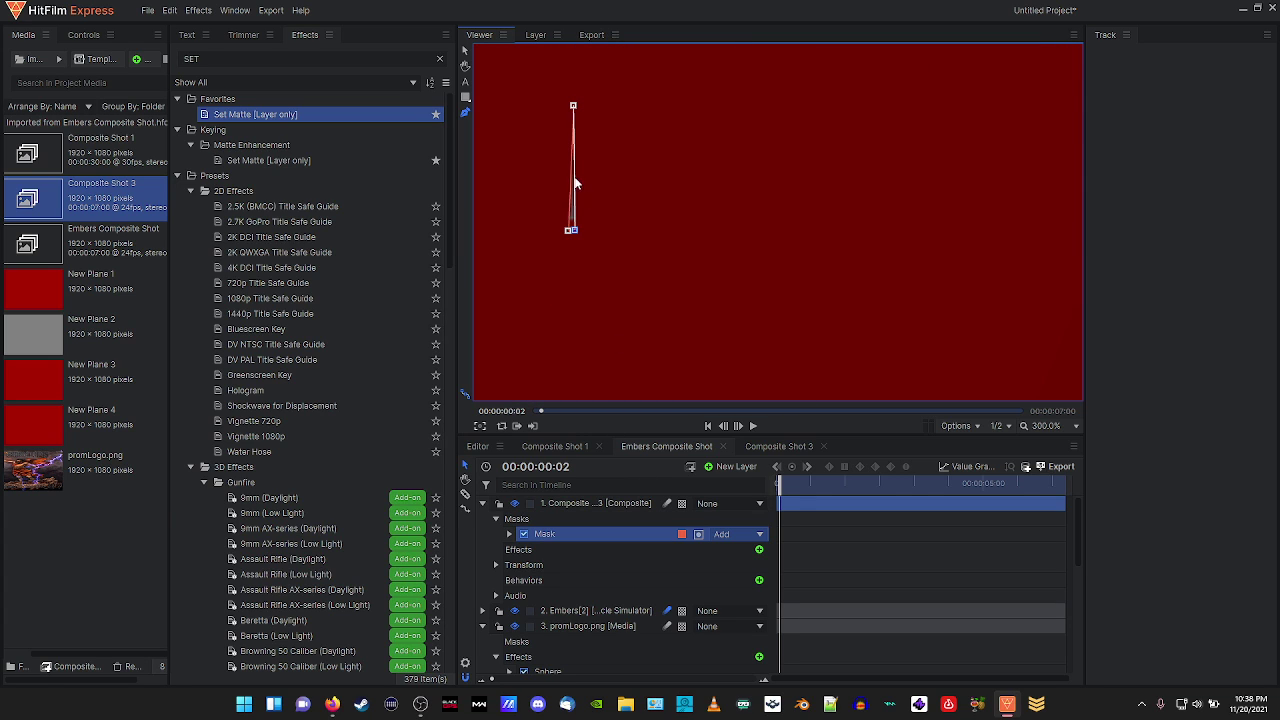
# Invert the mask on the Composite Shot 3 layer so it cuts the sliver out of the letter P.
pyautogui.click(698, 535)
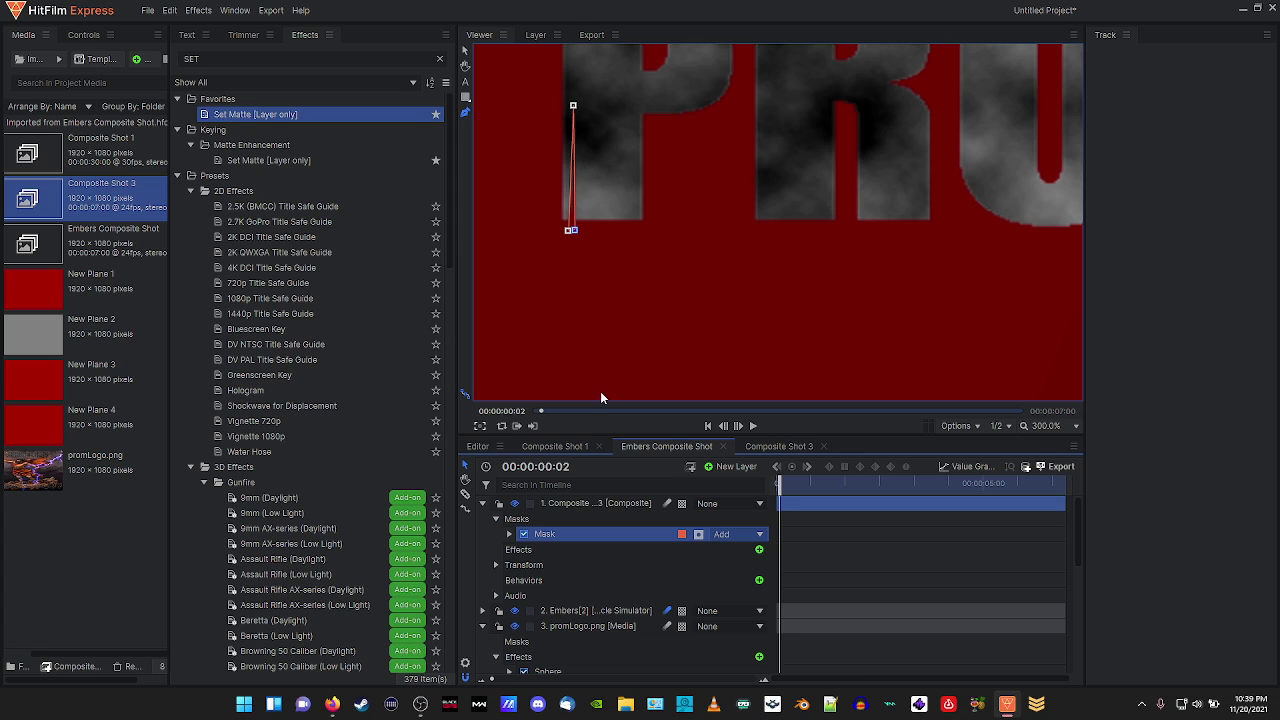
pyautogui.click(573, 502)
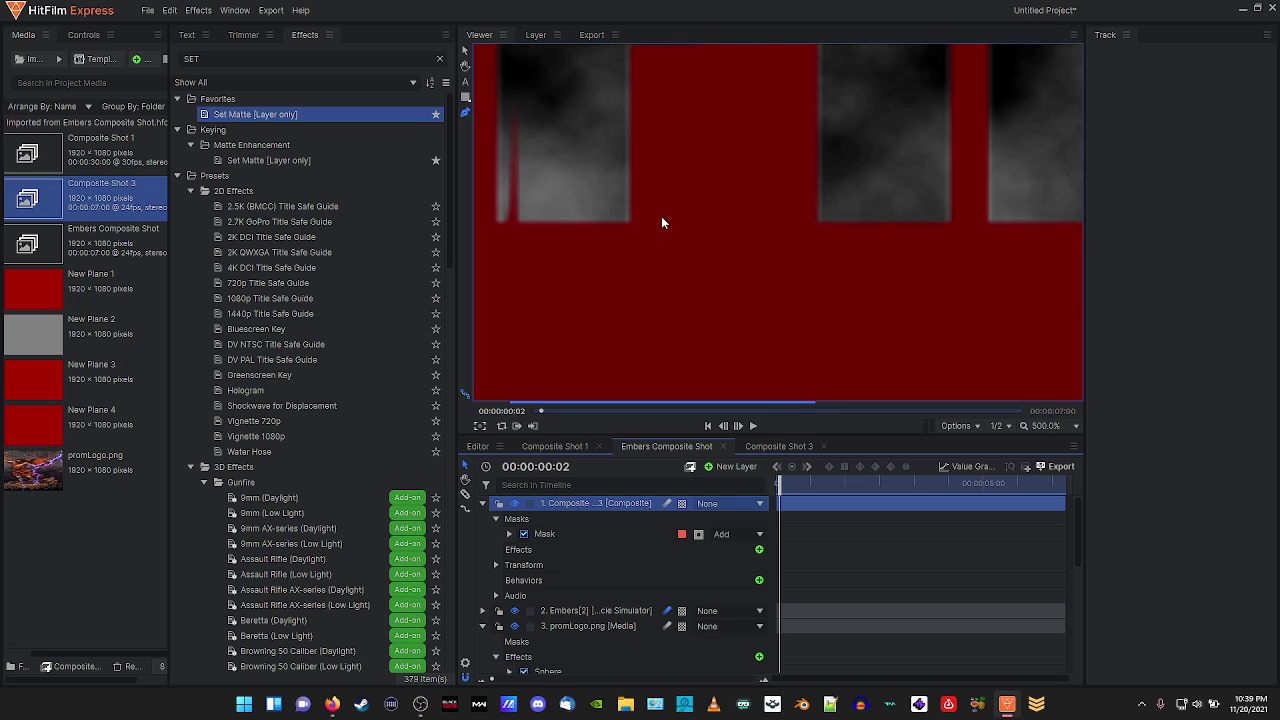
pyautogui.scroll(-2, 661, 218)
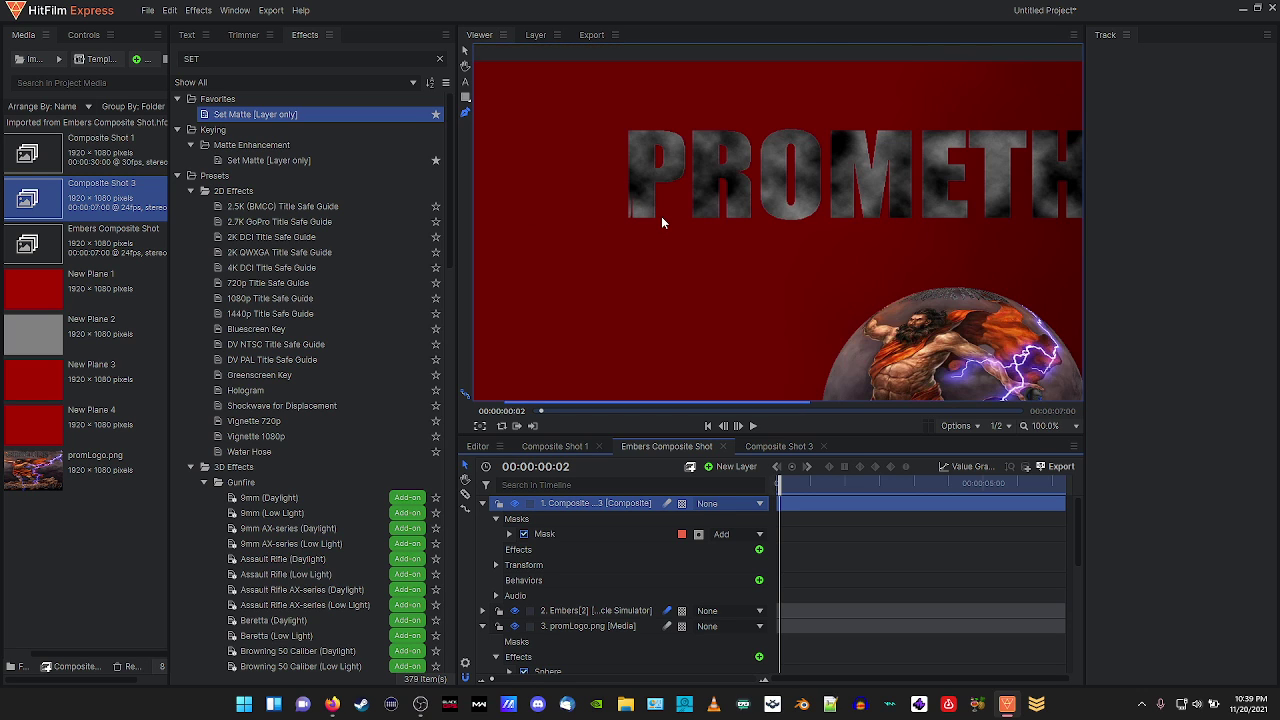
pyautogui.scroll(1, 656, 209)
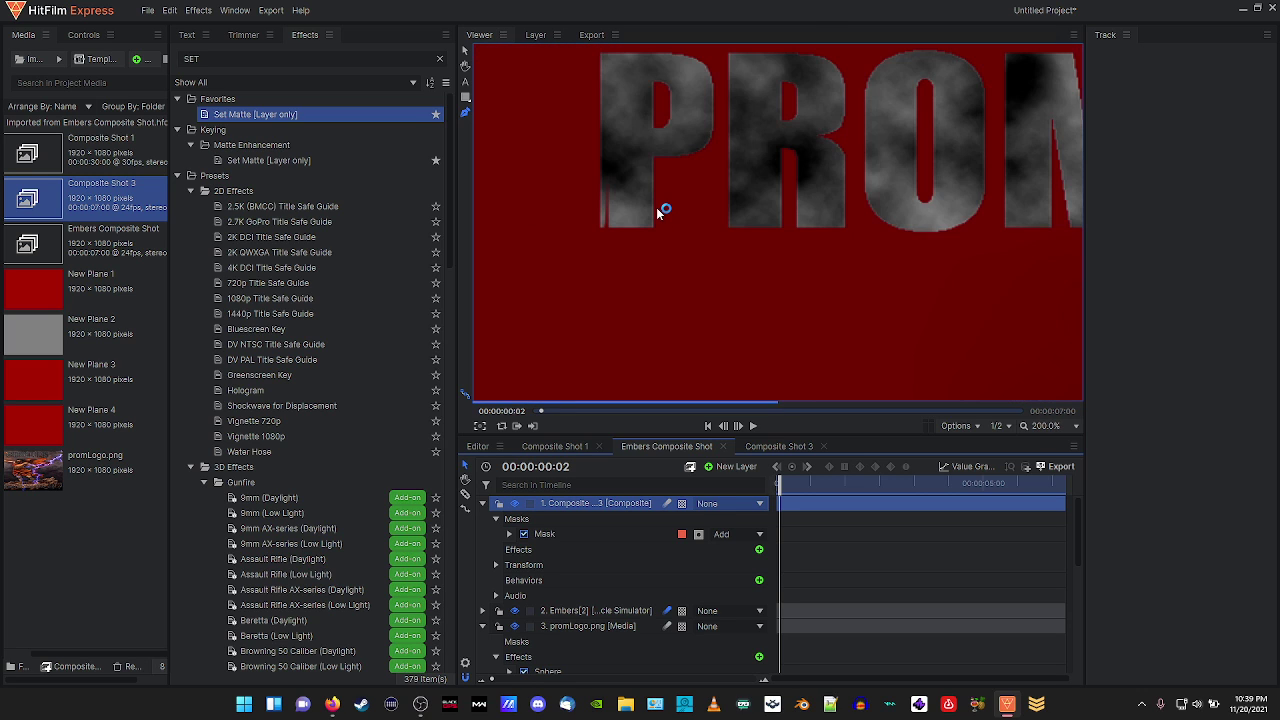
pyautogui.click(610, 47)
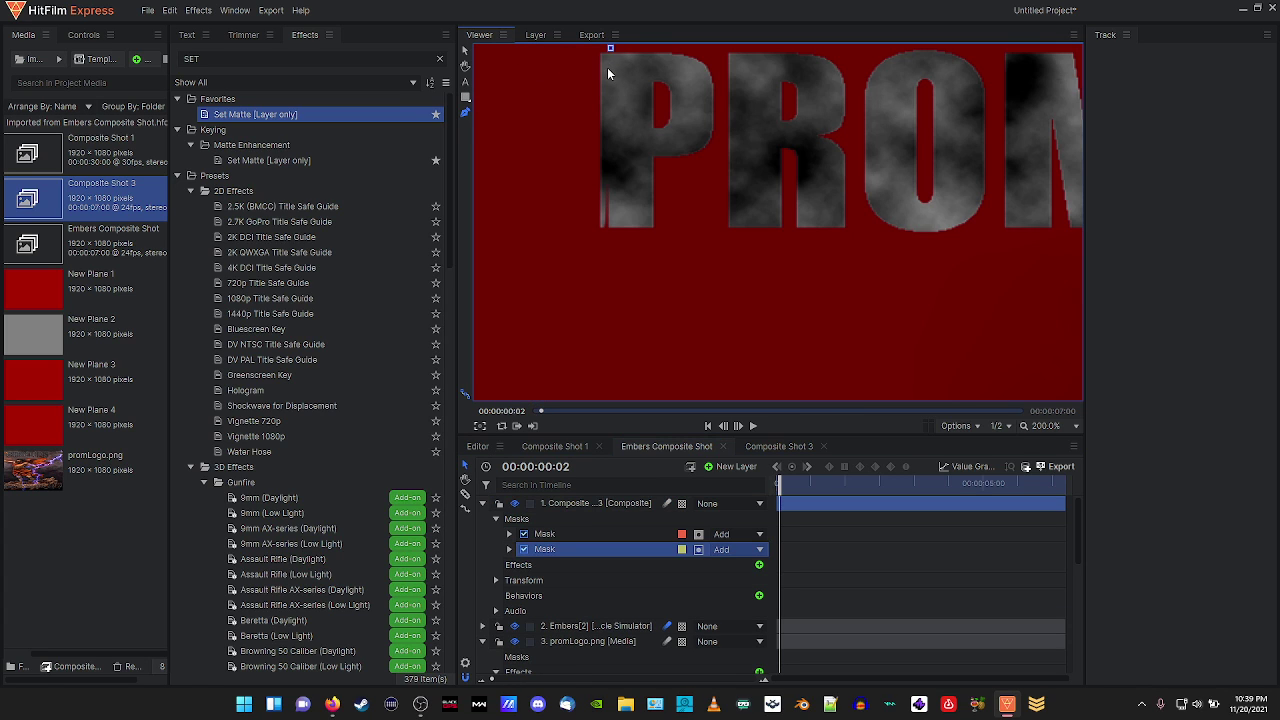
pyautogui.click(610, 123)
pyautogui.moveTo(611, 125); pyautogui.dragTo(610, 146)
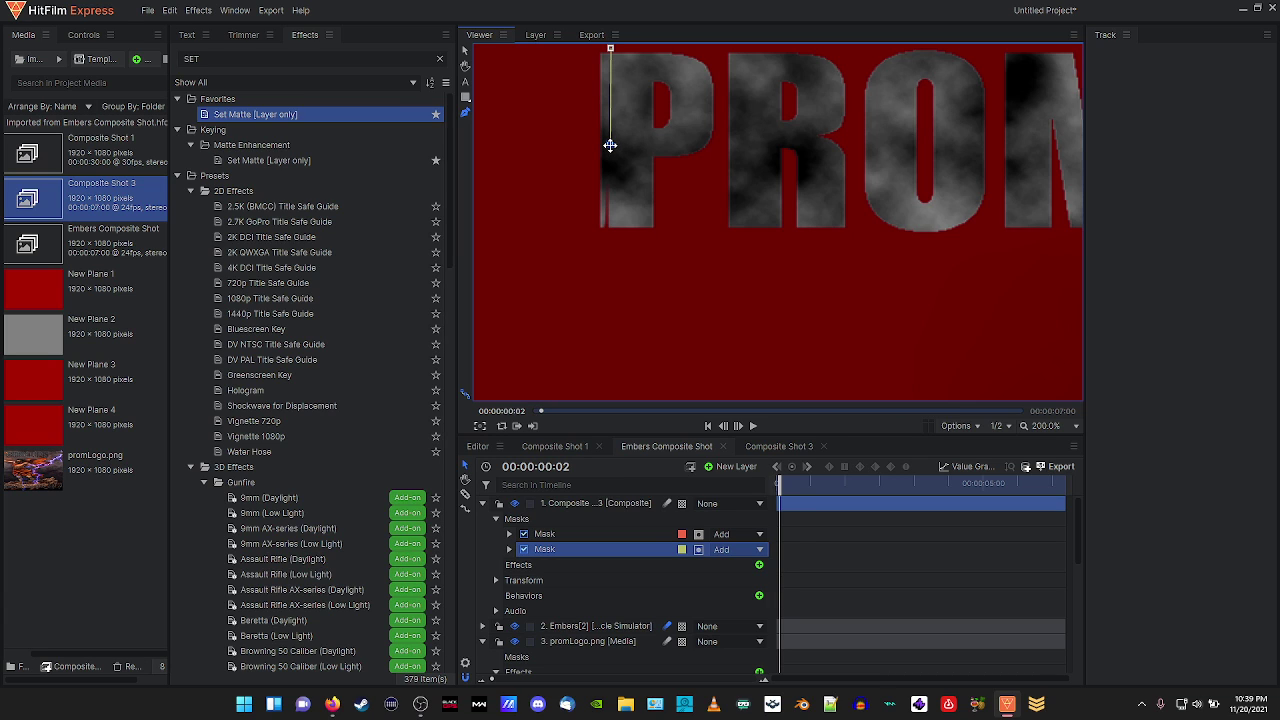
pyautogui.click(617, 47)
pyautogui.click(611, 47)
pyautogui.click(465, 65)
pyautogui.moveTo(528, 122); pyautogui.dragTo(528, 154)
pyautogui.scroll(4, 540, 230)
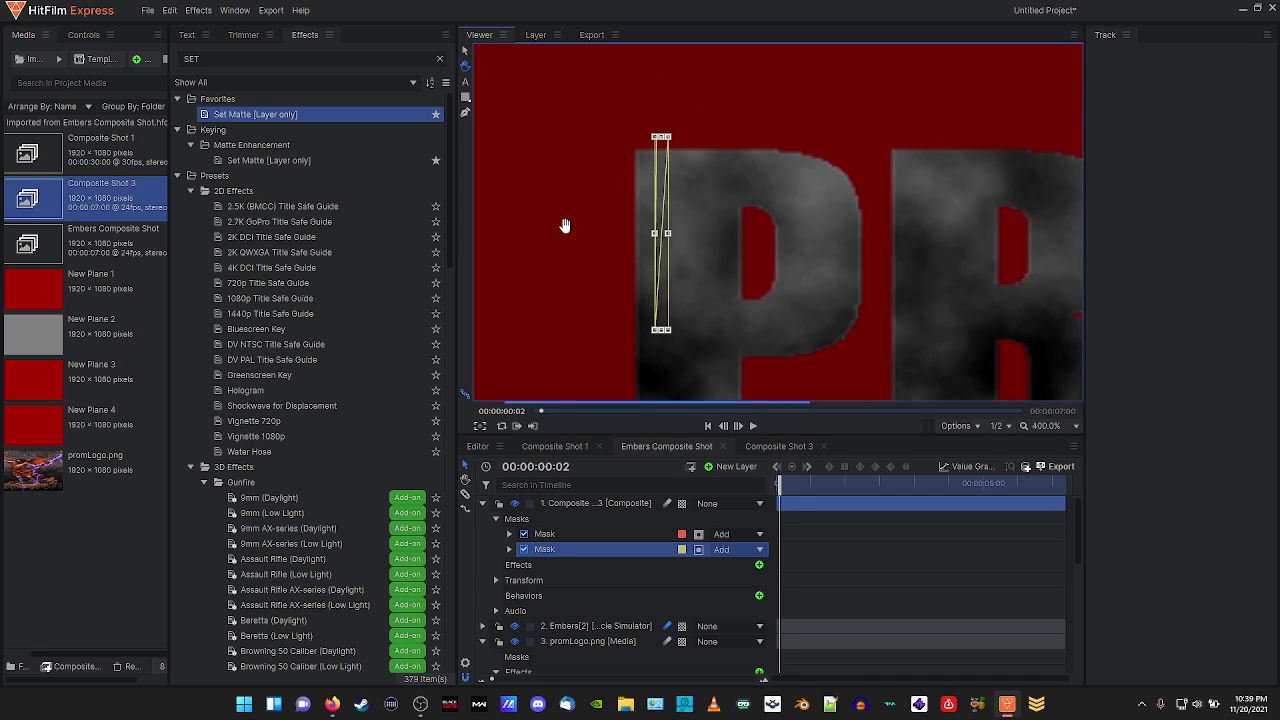
pyautogui.click(465, 113)
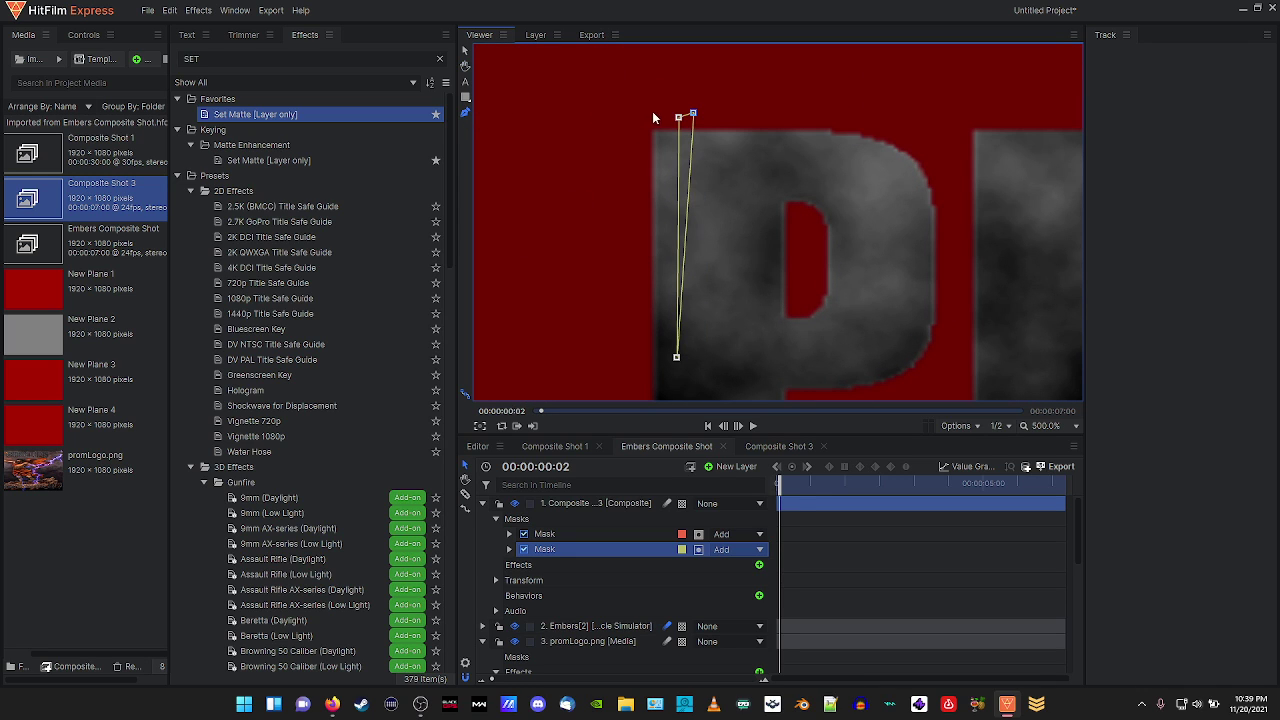
pyautogui.moveTo(680, 119); pyautogui.dragTo(676, 112)
pyautogui.click(698, 551)
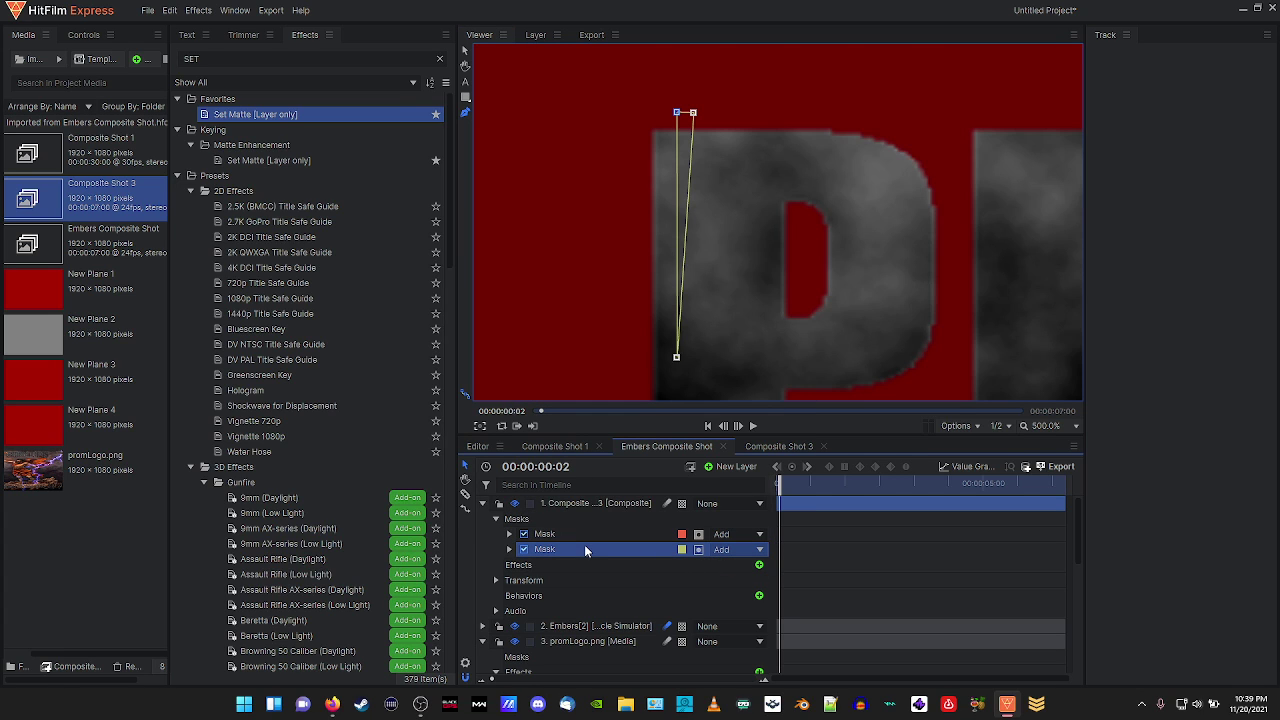
pyautogui.click(524, 550)
pyautogui.click(541, 537)
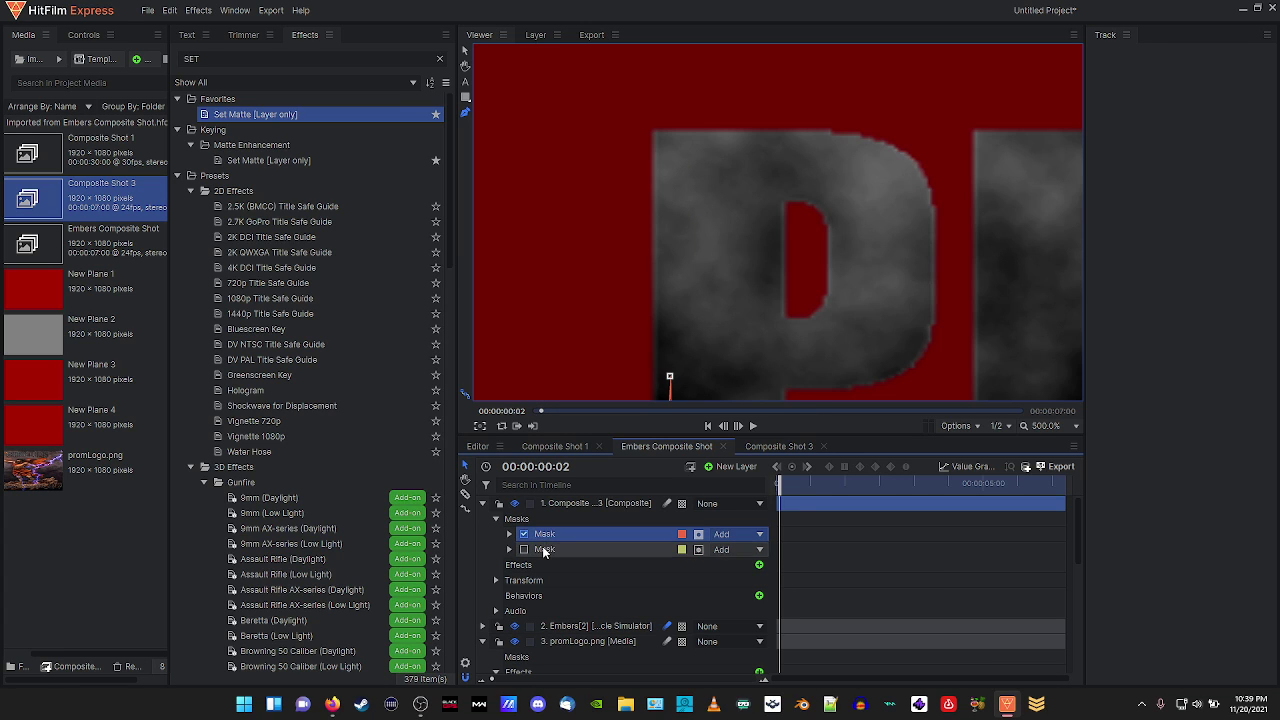
pyautogui.click(543, 550)
pyautogui.rightClick(543, 550)
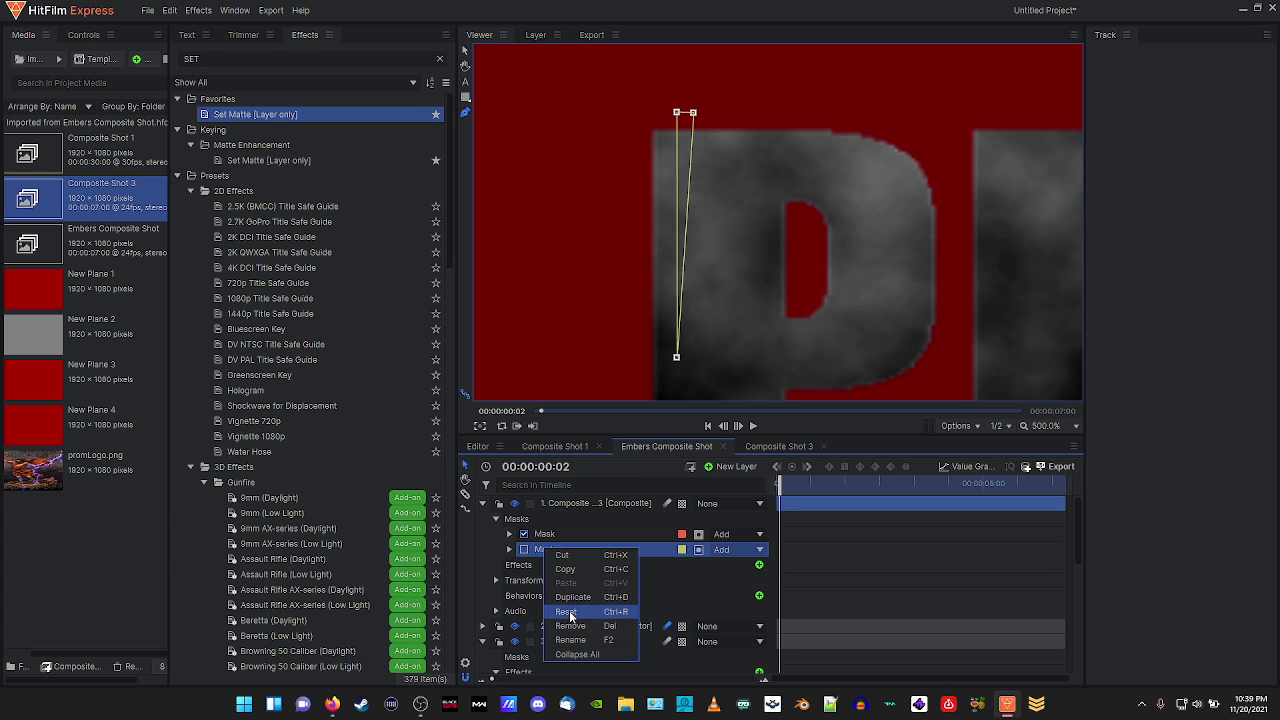
pyautogui.click(562, 612)
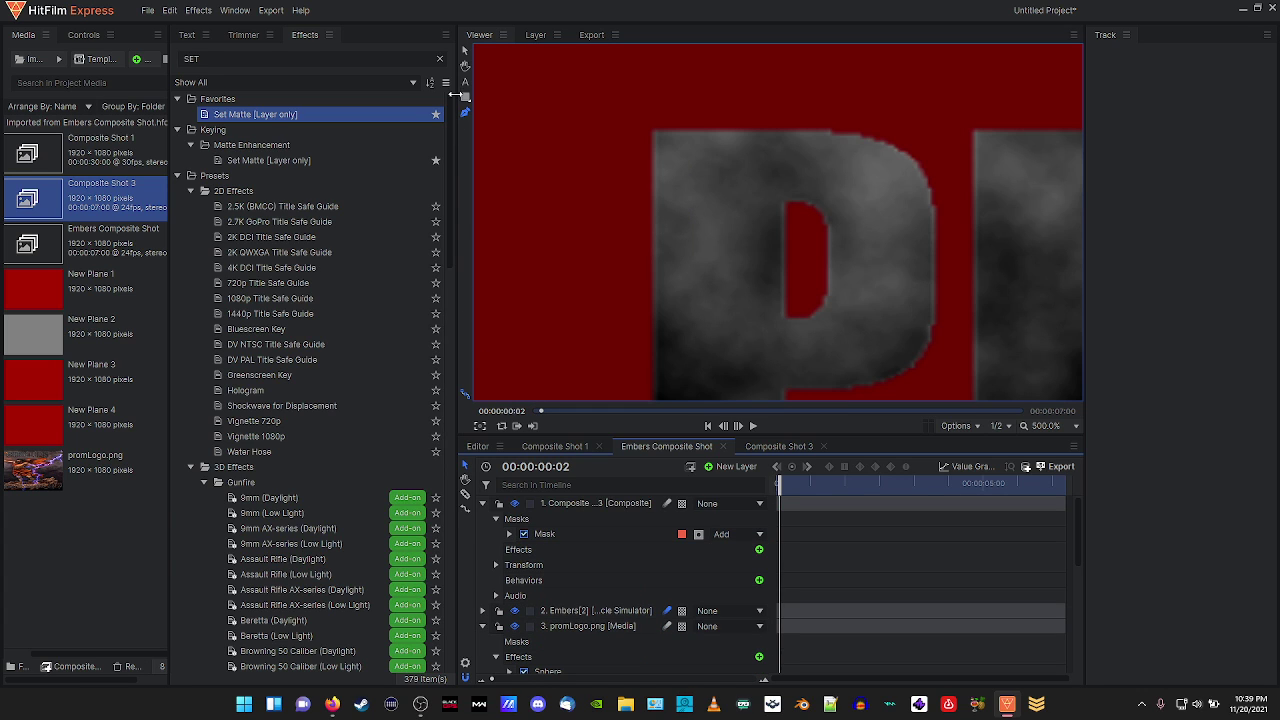
# Draw a thin, crack-like triangular freehand mask on the Composite Shot 3 layer, tapering down from the upper-left edge of the letter P.
pyautogui.click(579, 502)
pyautogui.click(465, 110)
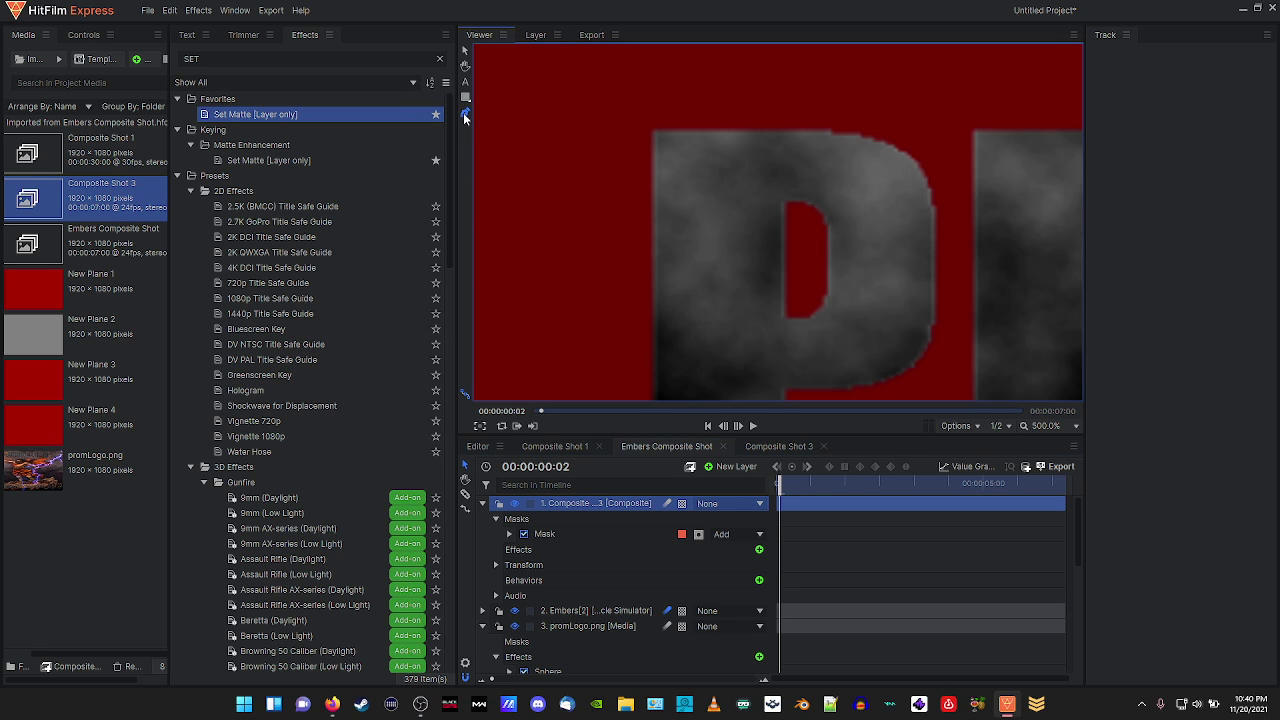
pyautogui.click(666, 114)
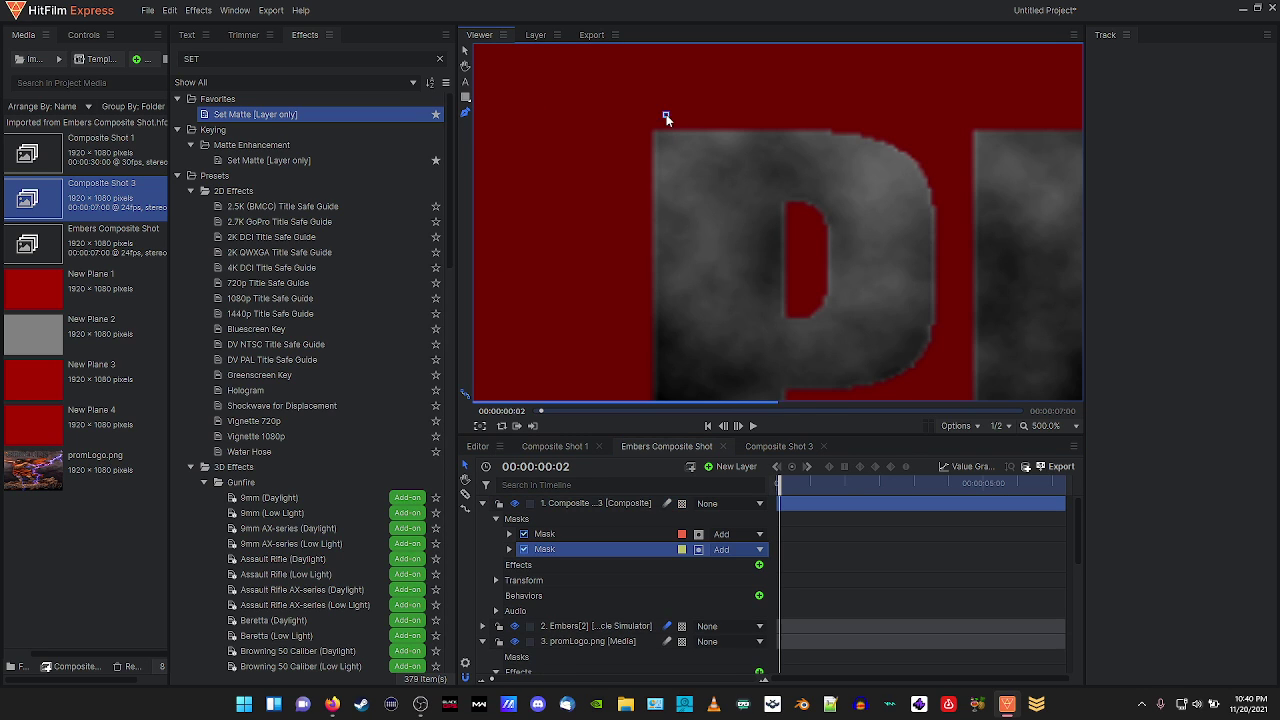
pyautogui.click(669, 361)
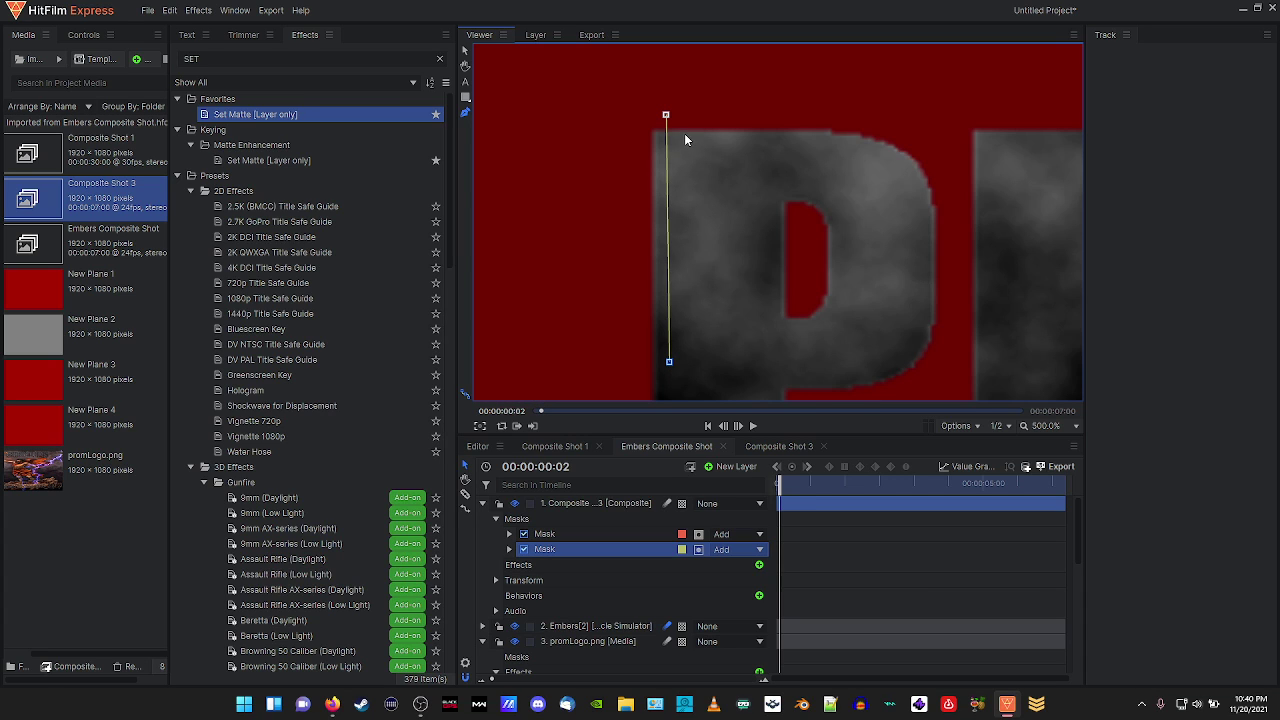
pyautogui.click(675, 114)
pyautogui.click(667, 115)
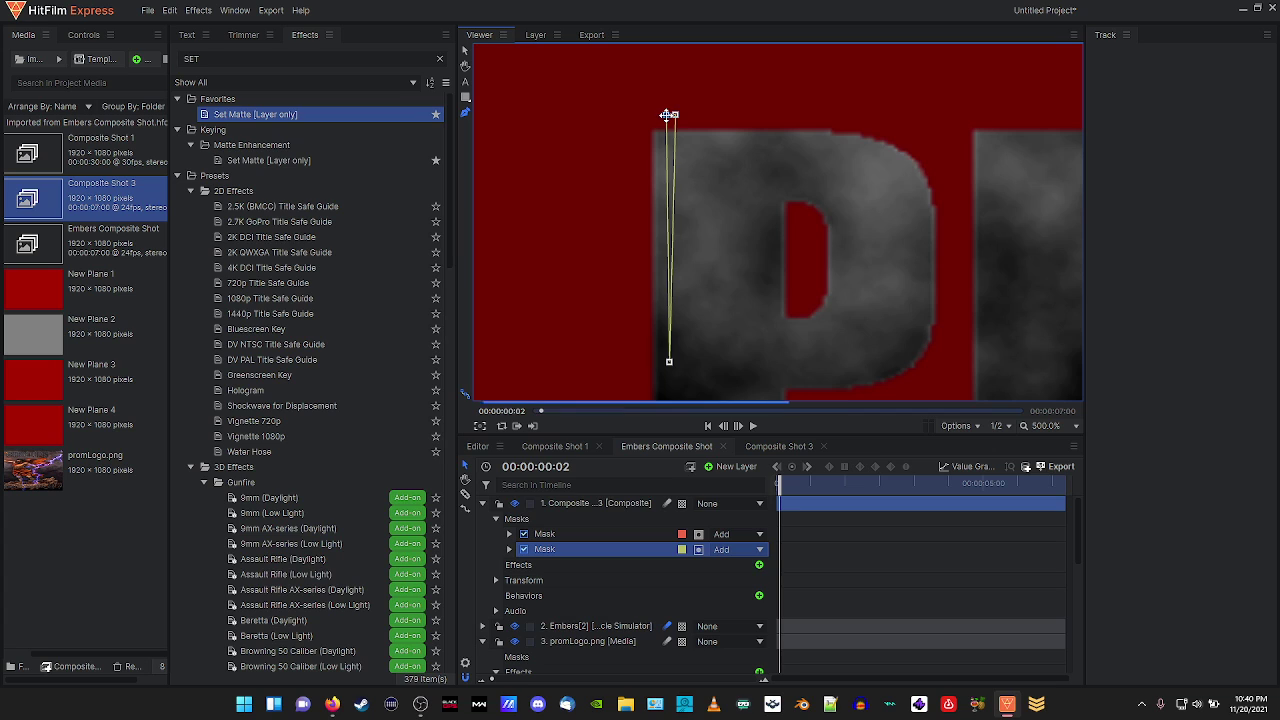
pyautogui.click(669, 362)
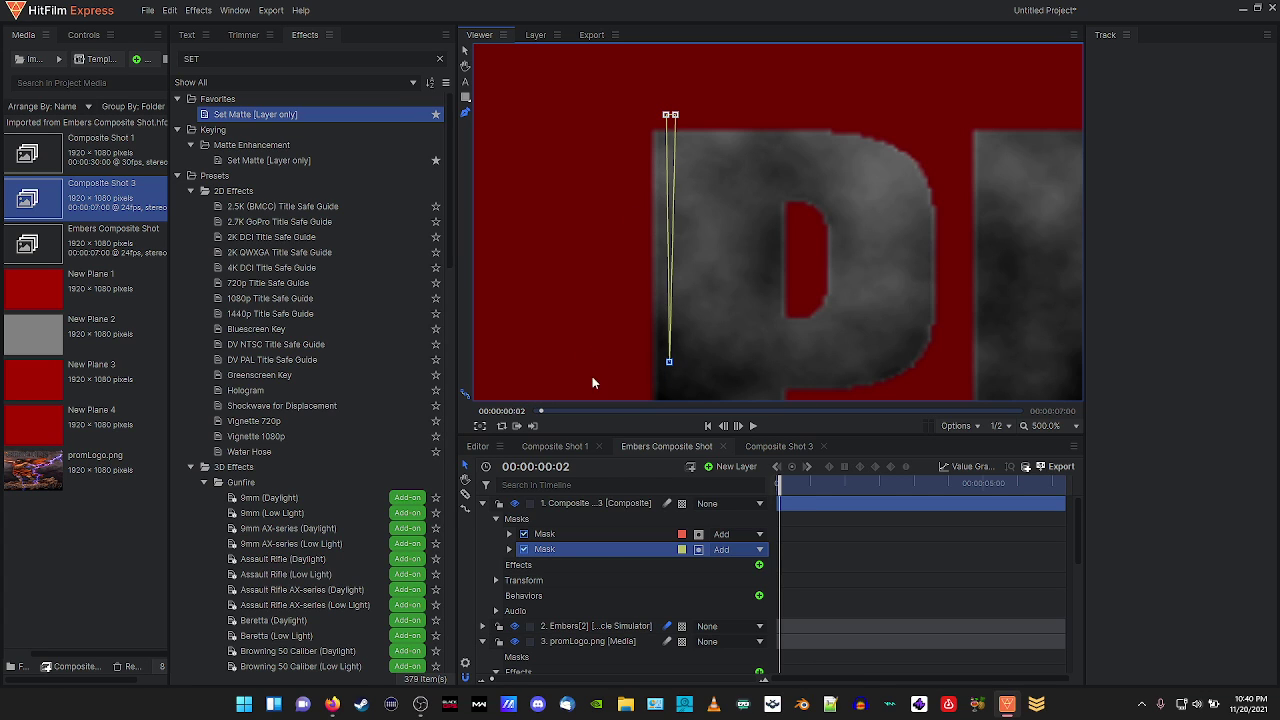
pyautogui.hotkey('ctrl', 'z')
pyautogui.click(679, 110)
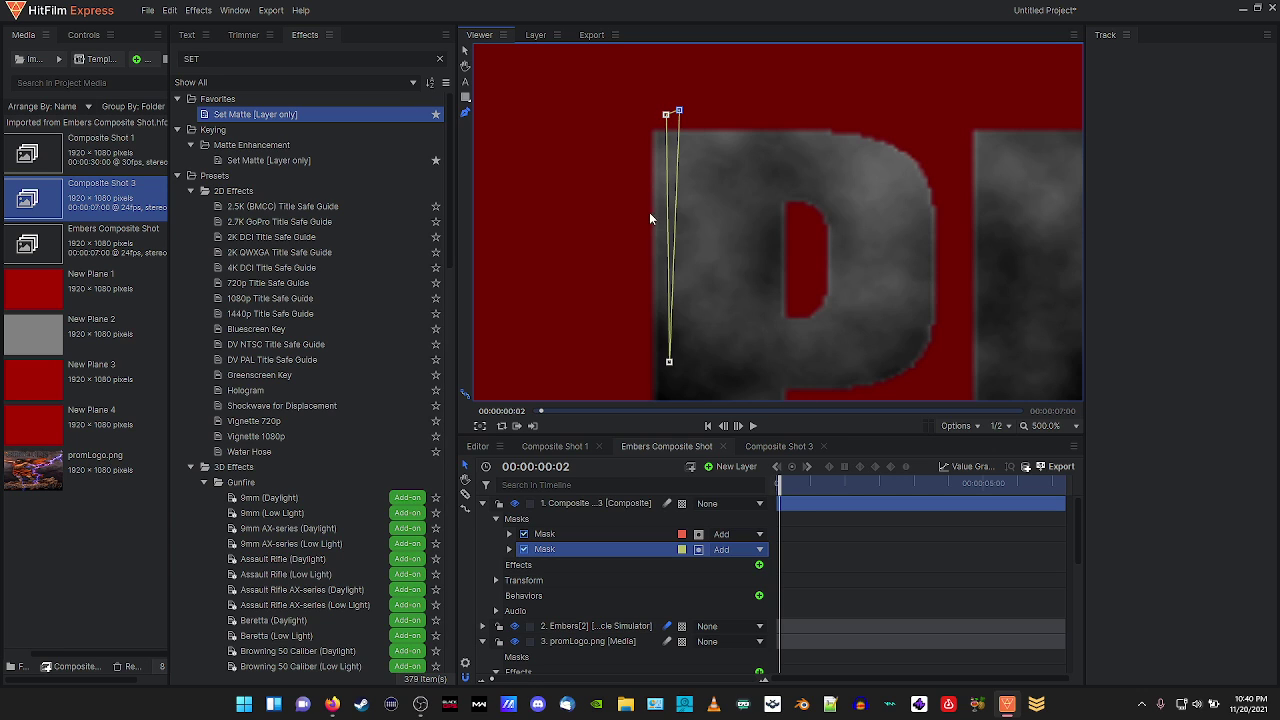
# Set the second mask's blend mode to Subtract and narrow its upper end slightly.
pyautogui.click(745, 550)
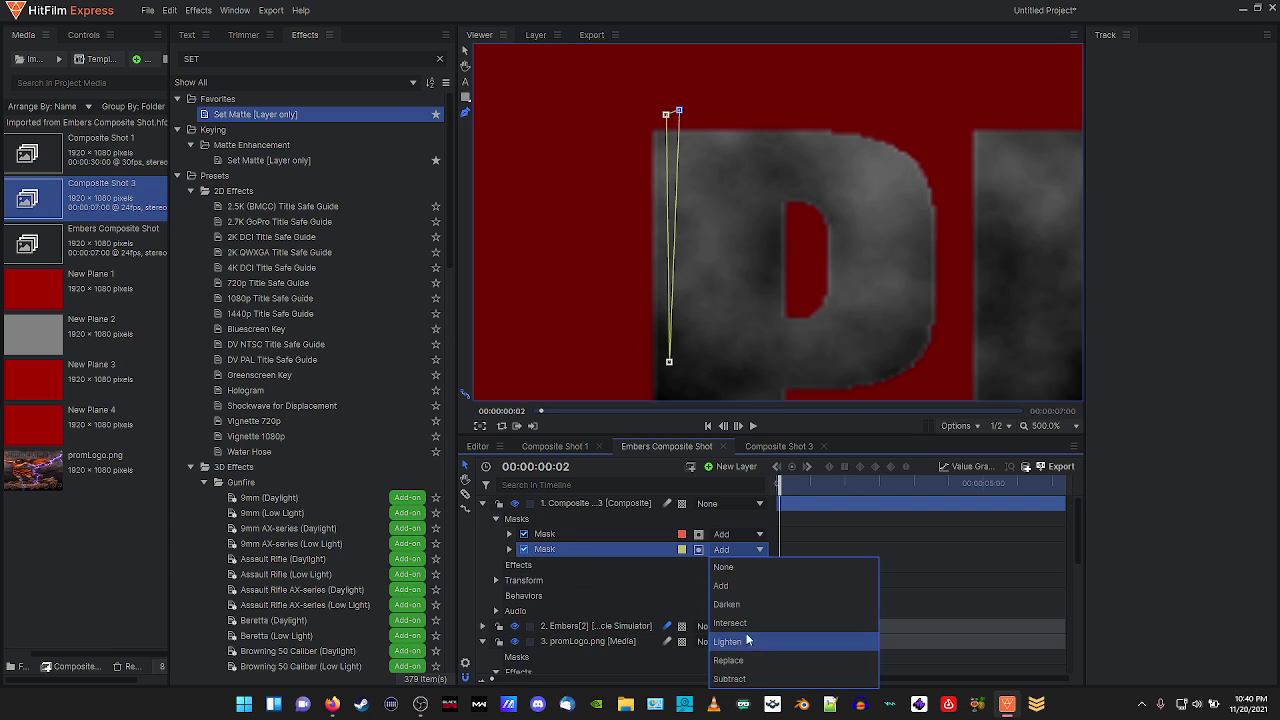
pyautogui.click(730, 640)
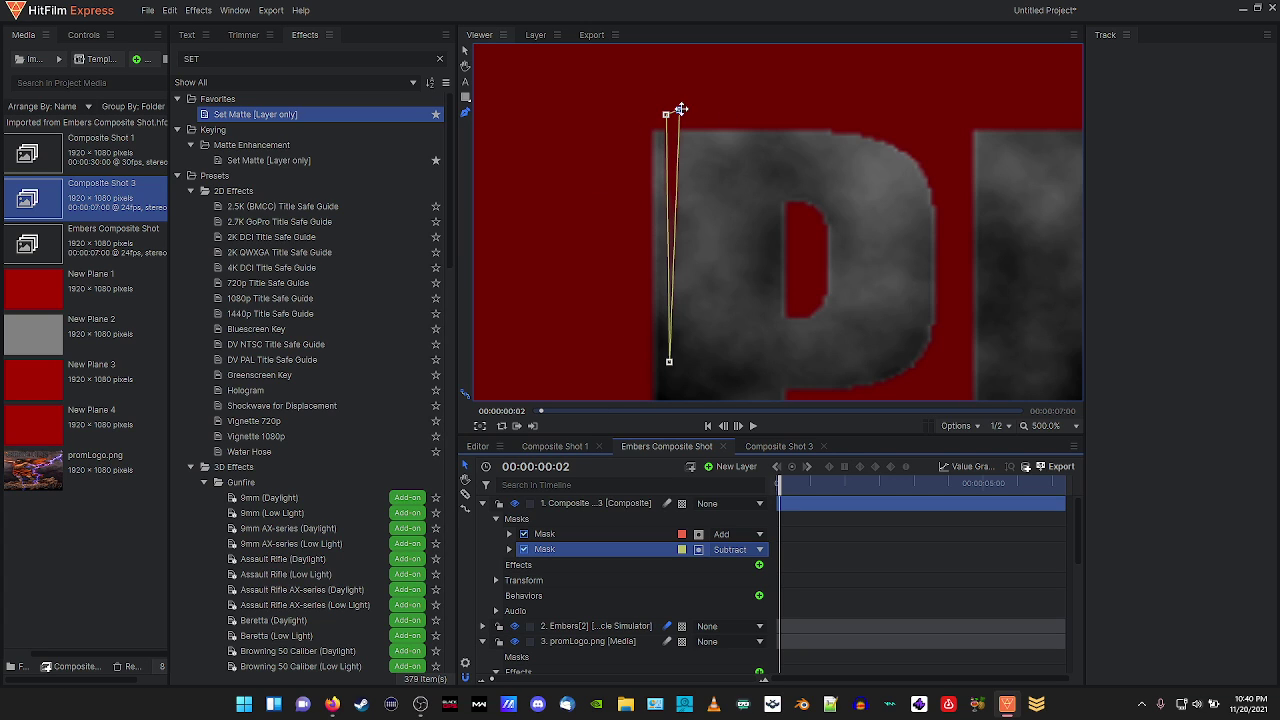
pyautogui.moveTo(681, 109); pyautogui.dragTo(674, 114)
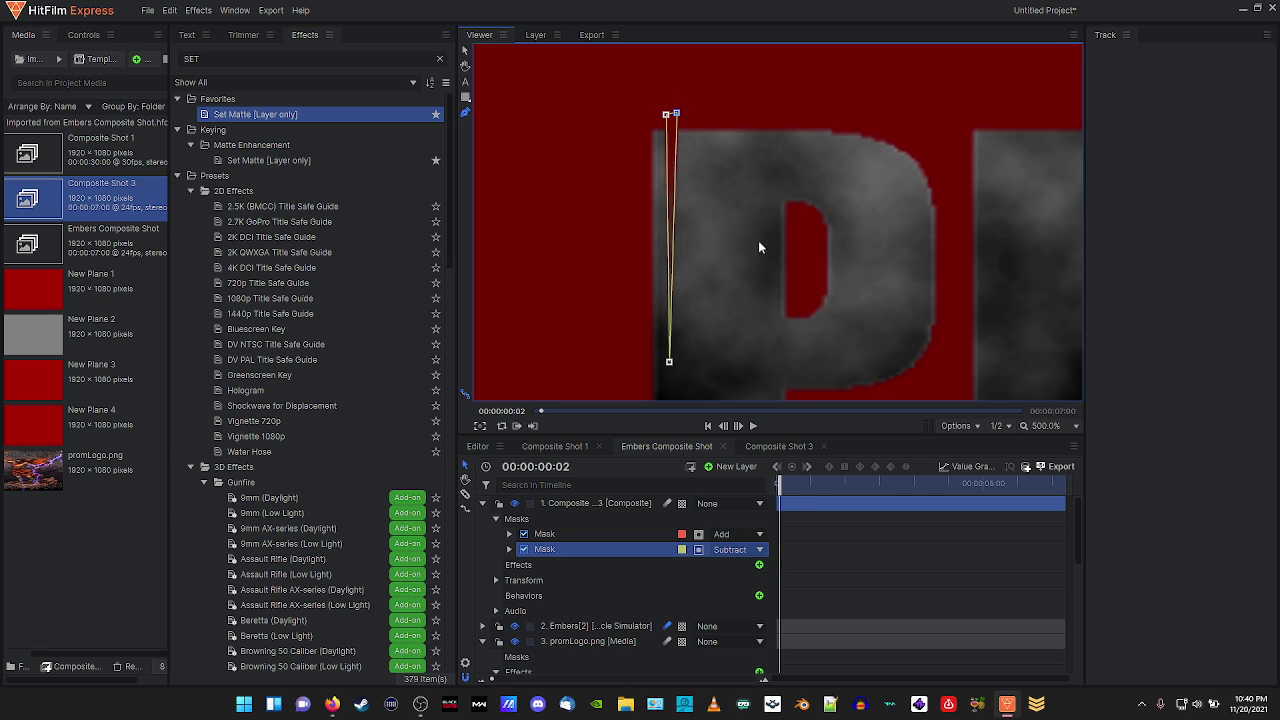
# Scale the Composite Shot 3 layer to 193.8% by 168.0% and lower it to a Y position of 267.5.
pyautogui.click(1046, 426)
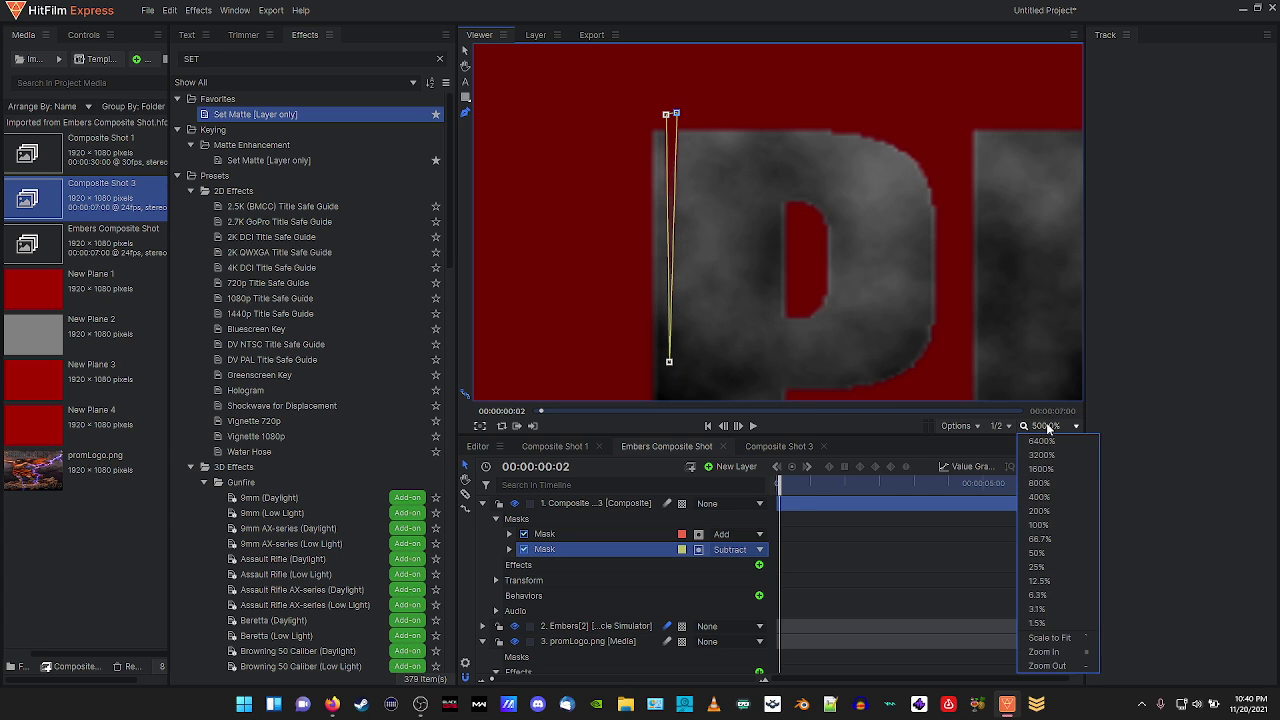
pyautogui.click(1040, 638)
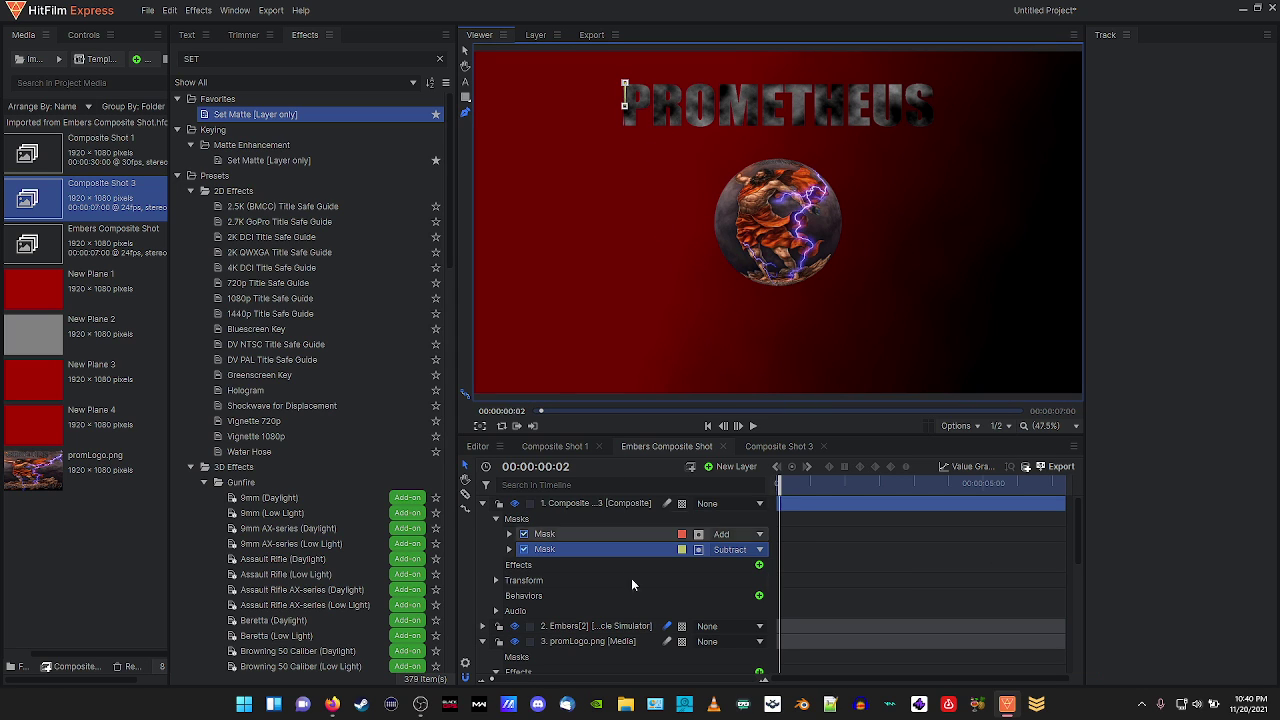
pyautogui.click(615, 641)
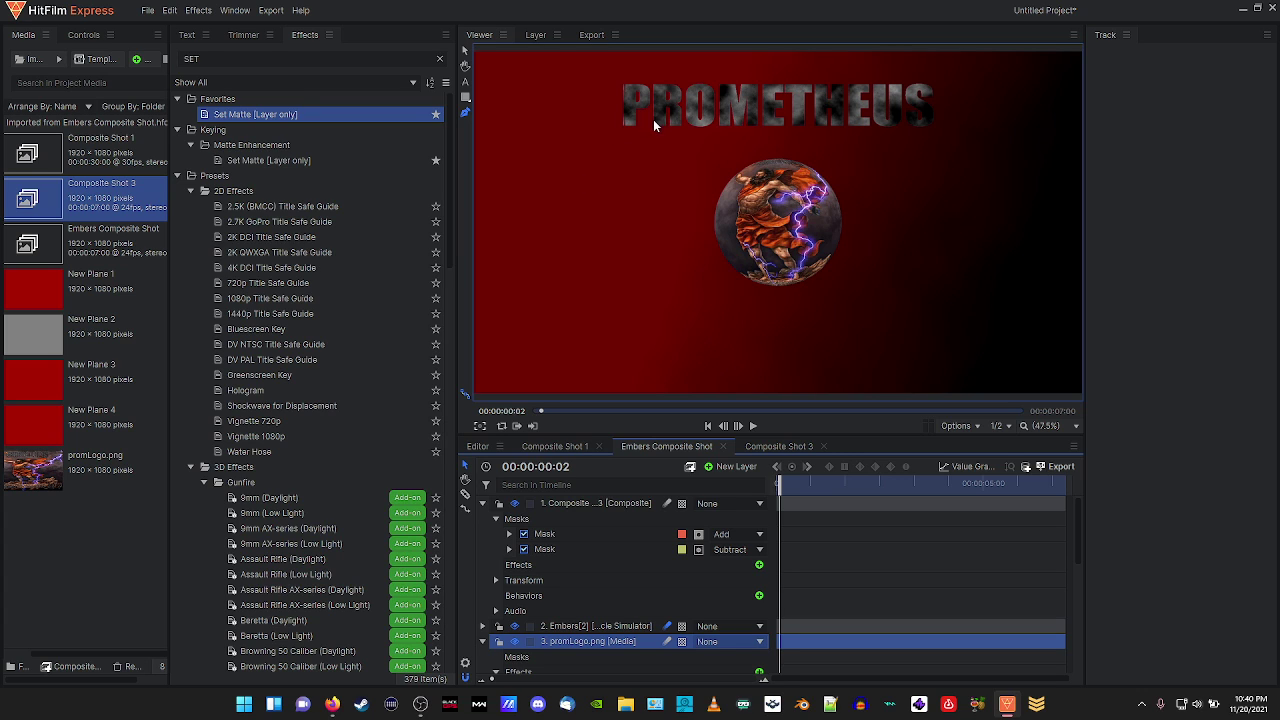
pyautogui.click(595, 504)
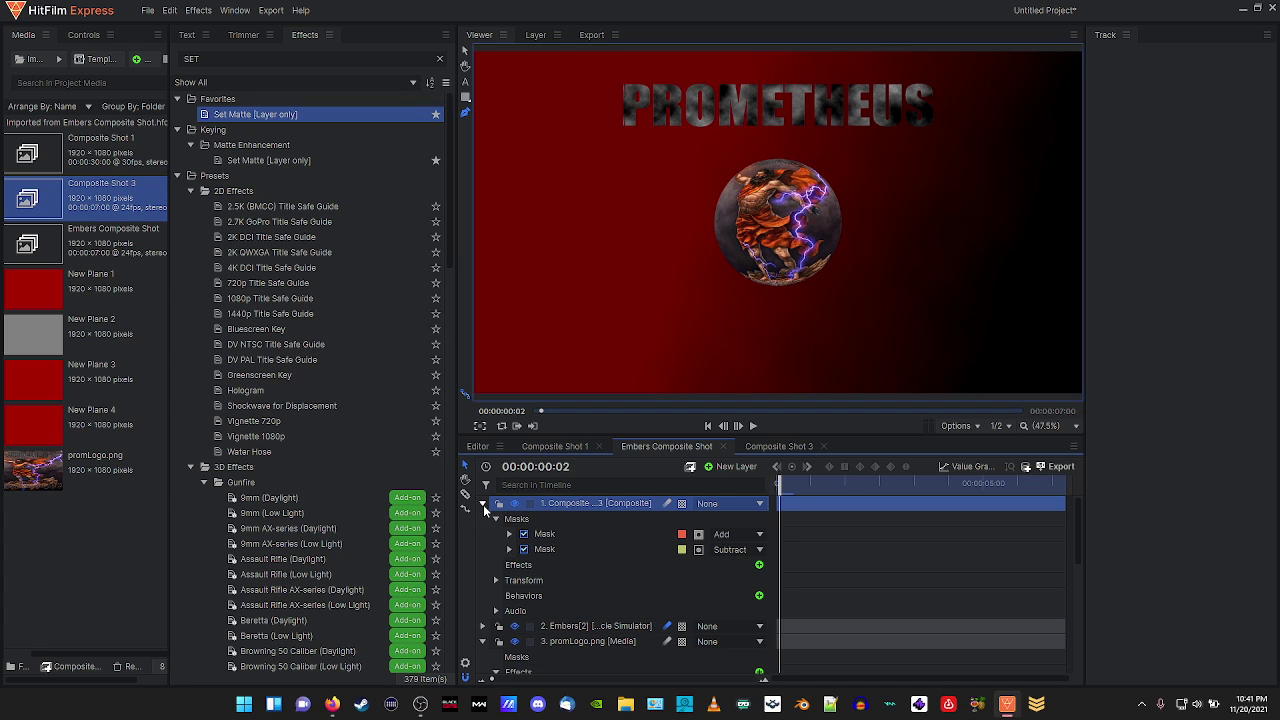
pyautogui.click(496, 581)
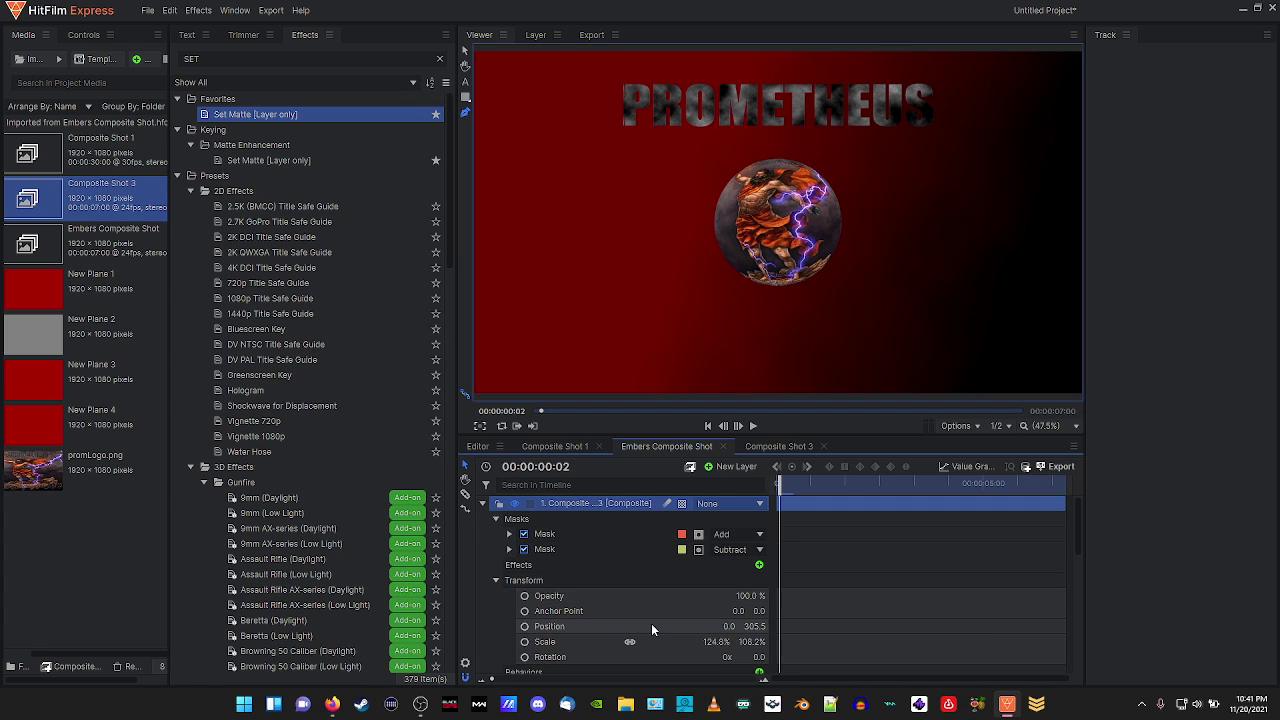
pyautogui.moveTo(696, 634); pyautogui.dragTo(769, 634)
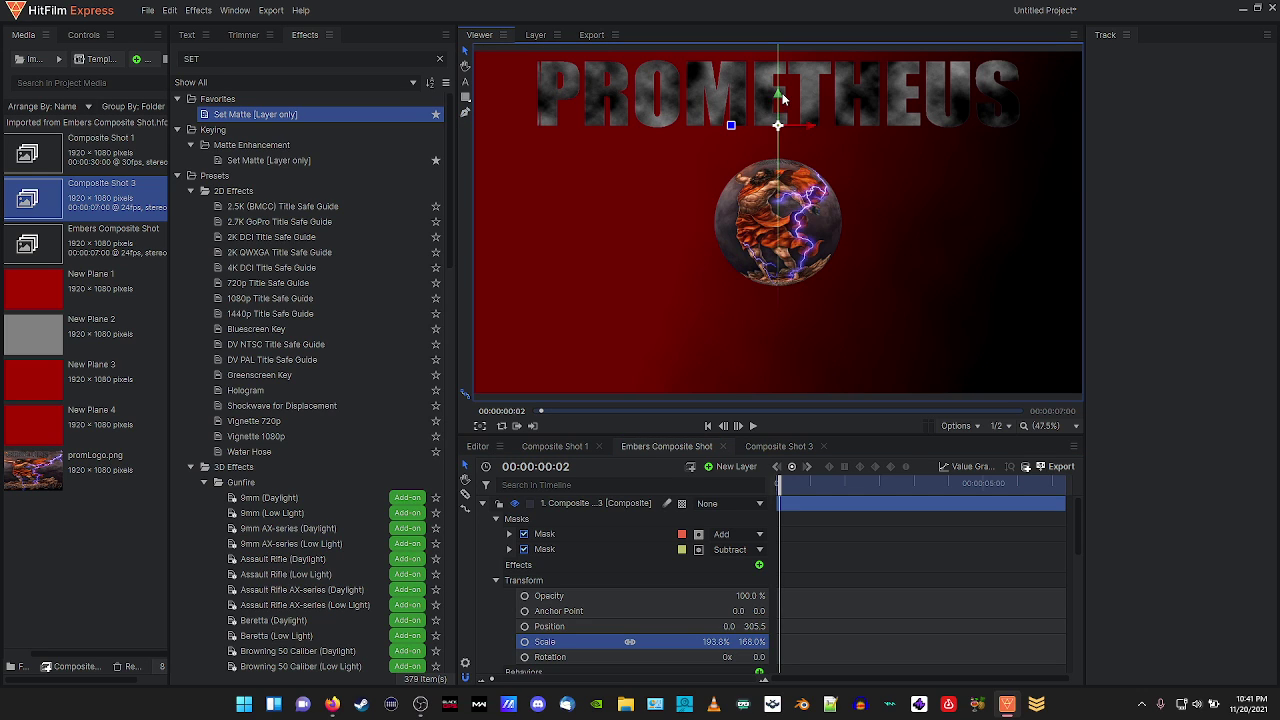
pyautogui.moveTo(779, 98); pyautogui.dragTo(779, 110)
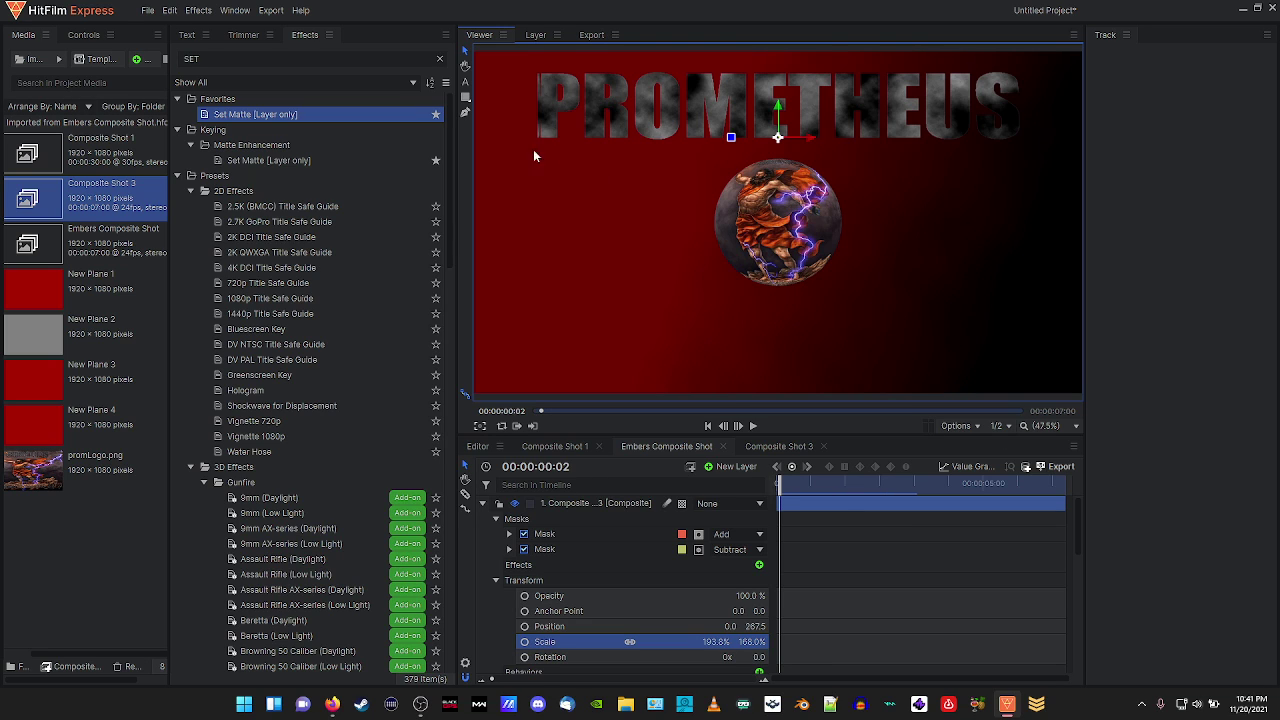
# Draw a third thin triangular freehand mask on the Composite Shot 3 layer, rising from the lower edge of the P's stem beside the first crack.
pyautogui.click(465, 112)
pyautogui.scroll(3, 550, 126)
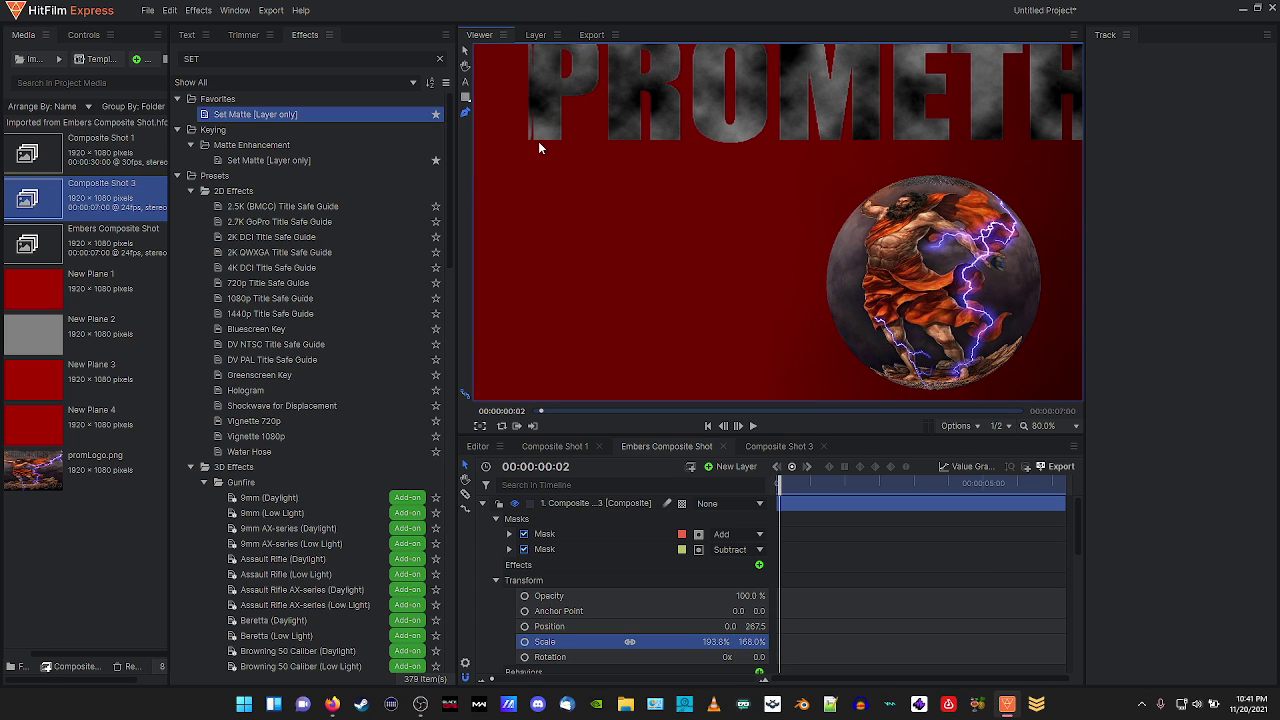
pyautogui.click(539, 141)
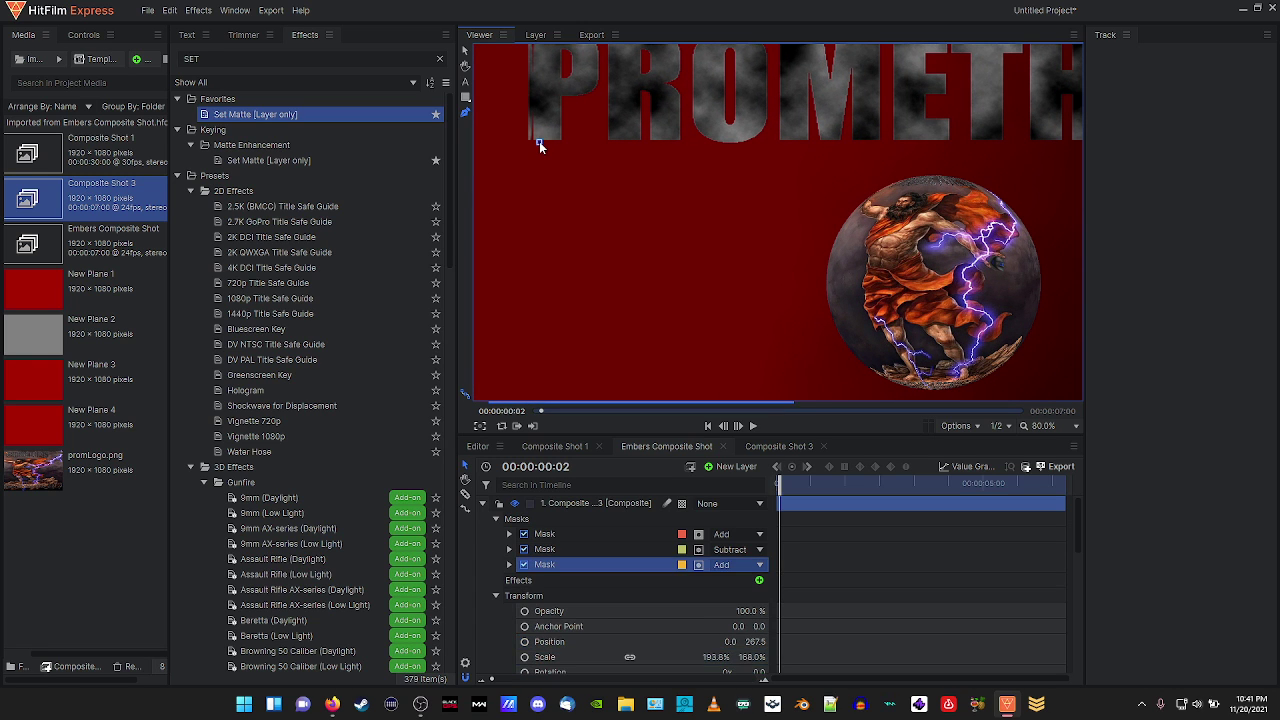
pyautogui.click(540, 80)
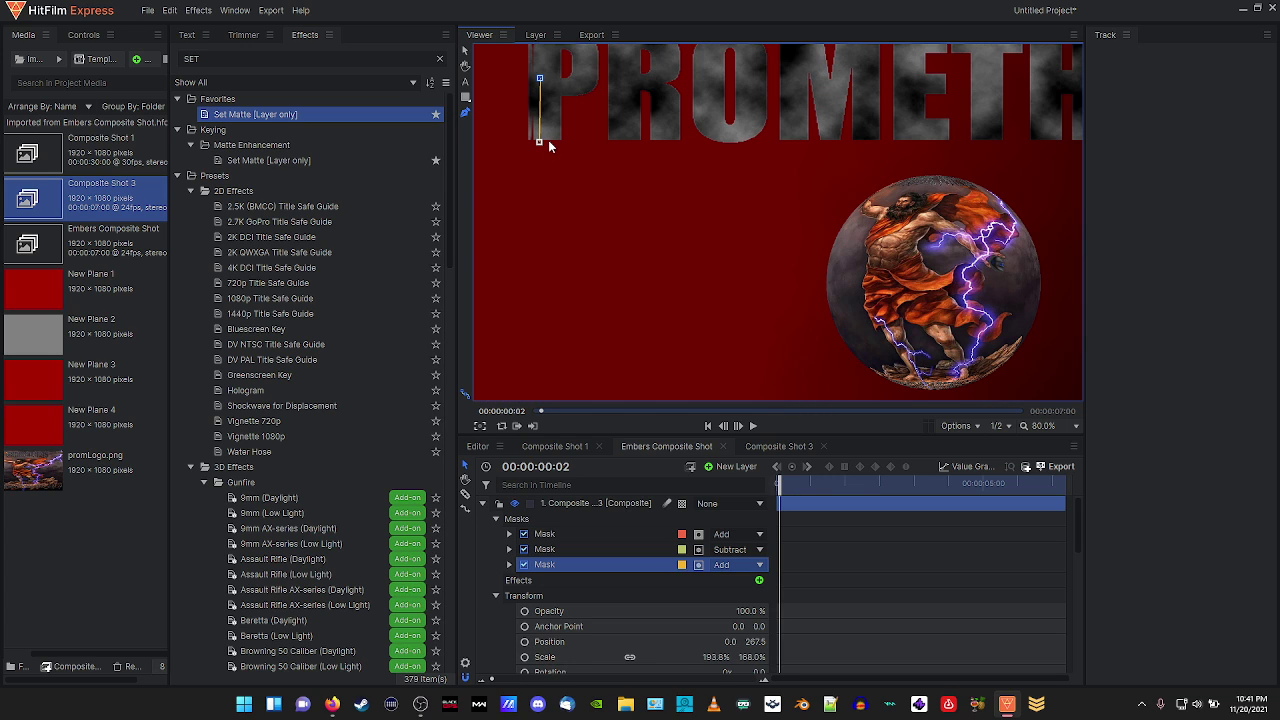
pyautogui.scroll(1, 549, 145)
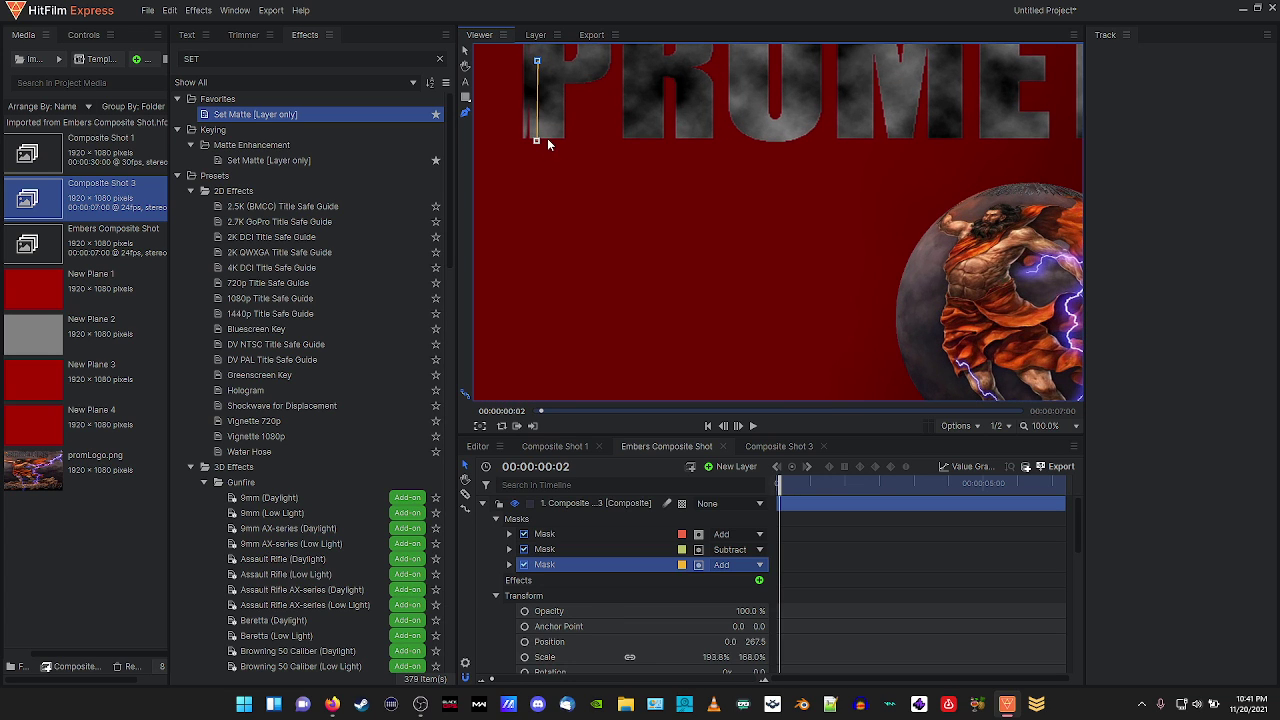
pyautogui.click(545, 141)
# Set the third mask's blend mode to Subtract so it cuts into the letter P.
pyautogui.click(722, 565)
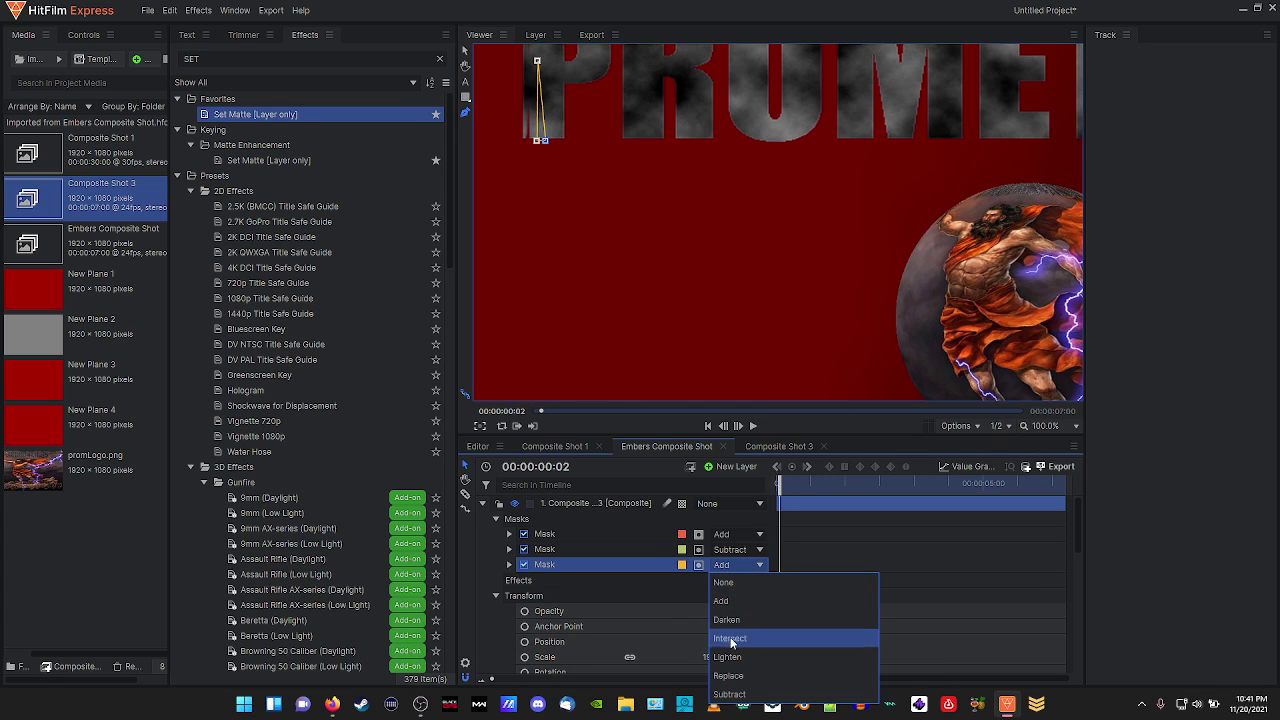
pyautogui.click(729, 694)
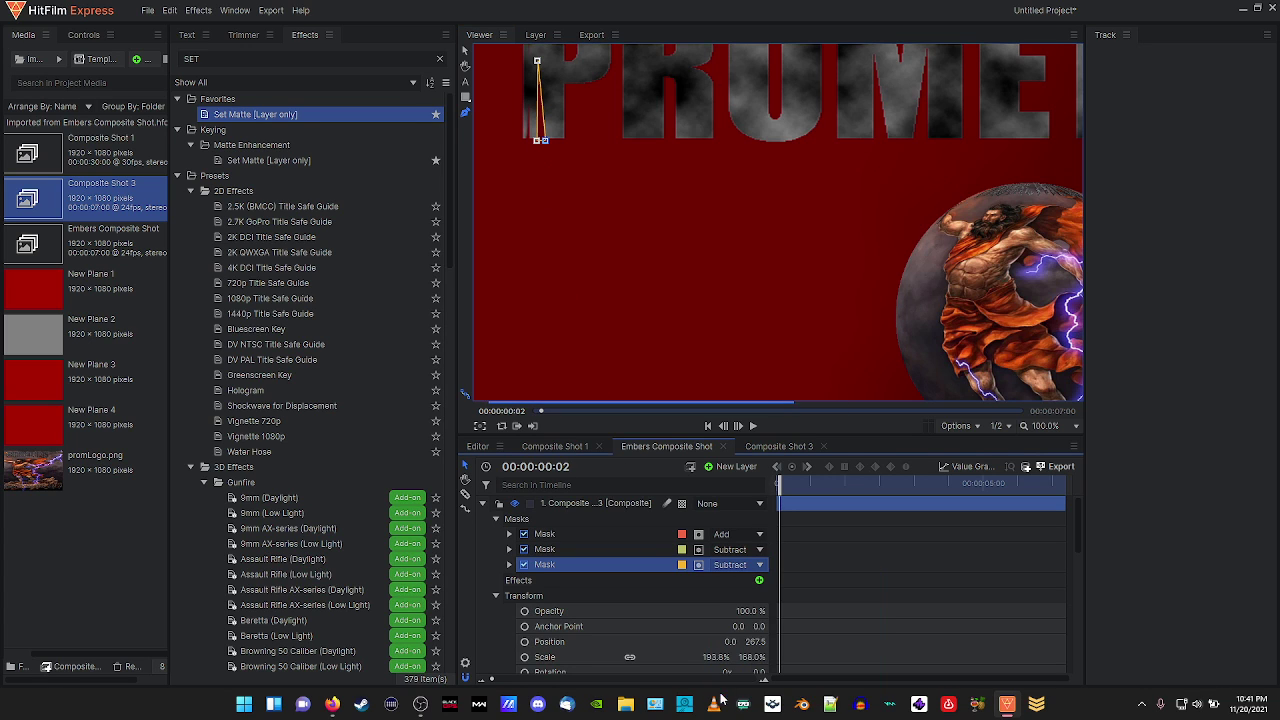
pyautogui.click(542, 140)
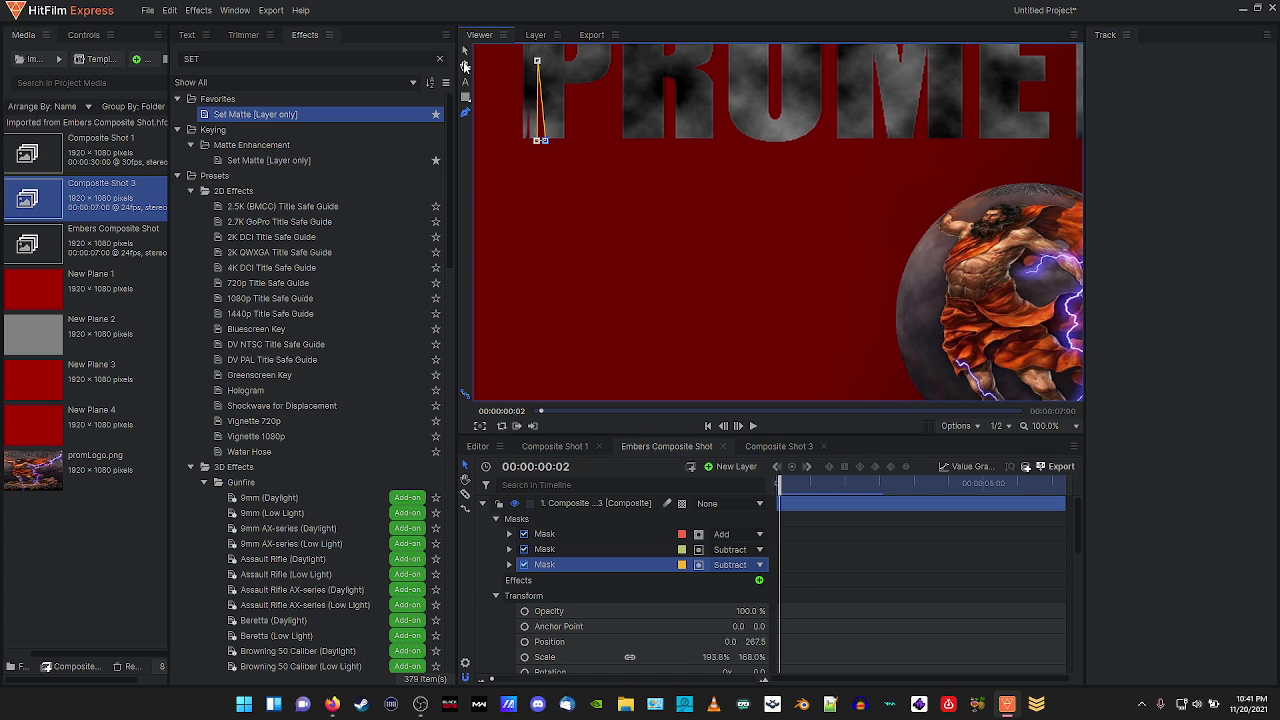
# Draw a fourth thin triangular mask on the Composite Shot 3 layer, tapering down from the P's upper edge, and set it to Subtract.
pyautogui.moveTo(600, 177); pyautogui.dragTo(597, 340)
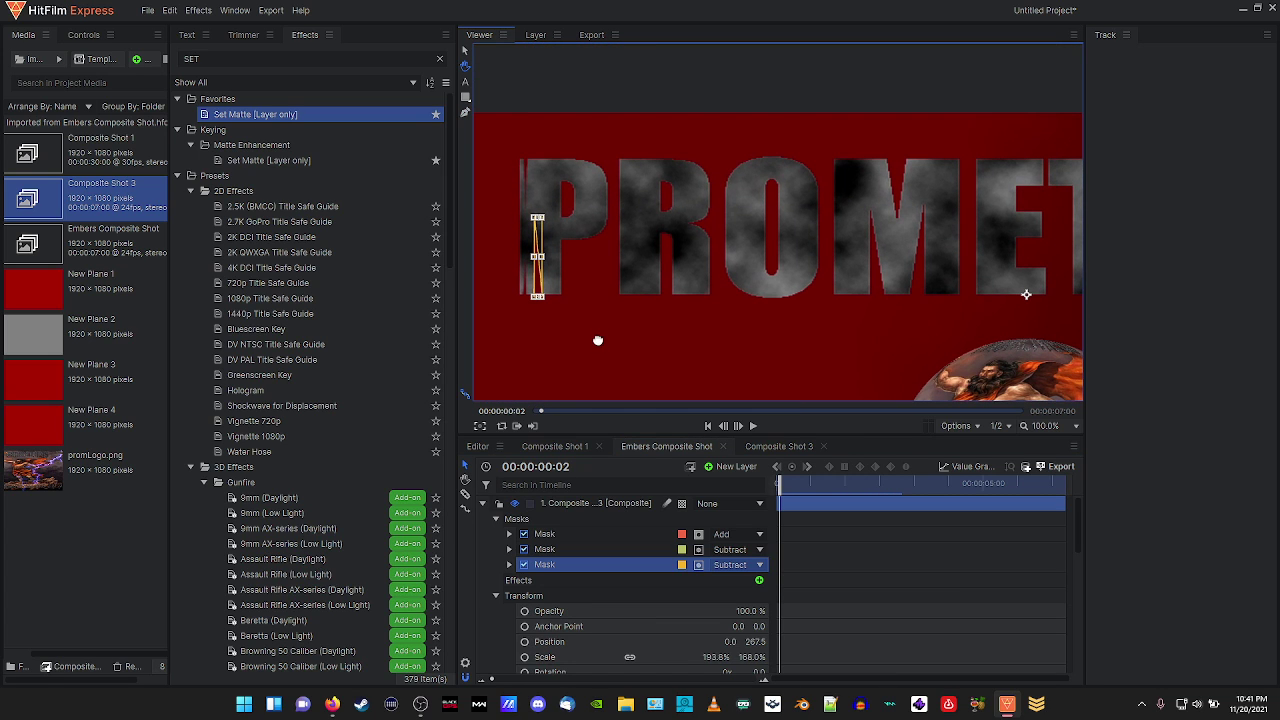
pyautogui.click(465, 112)
pyautogui.click(566, 503)
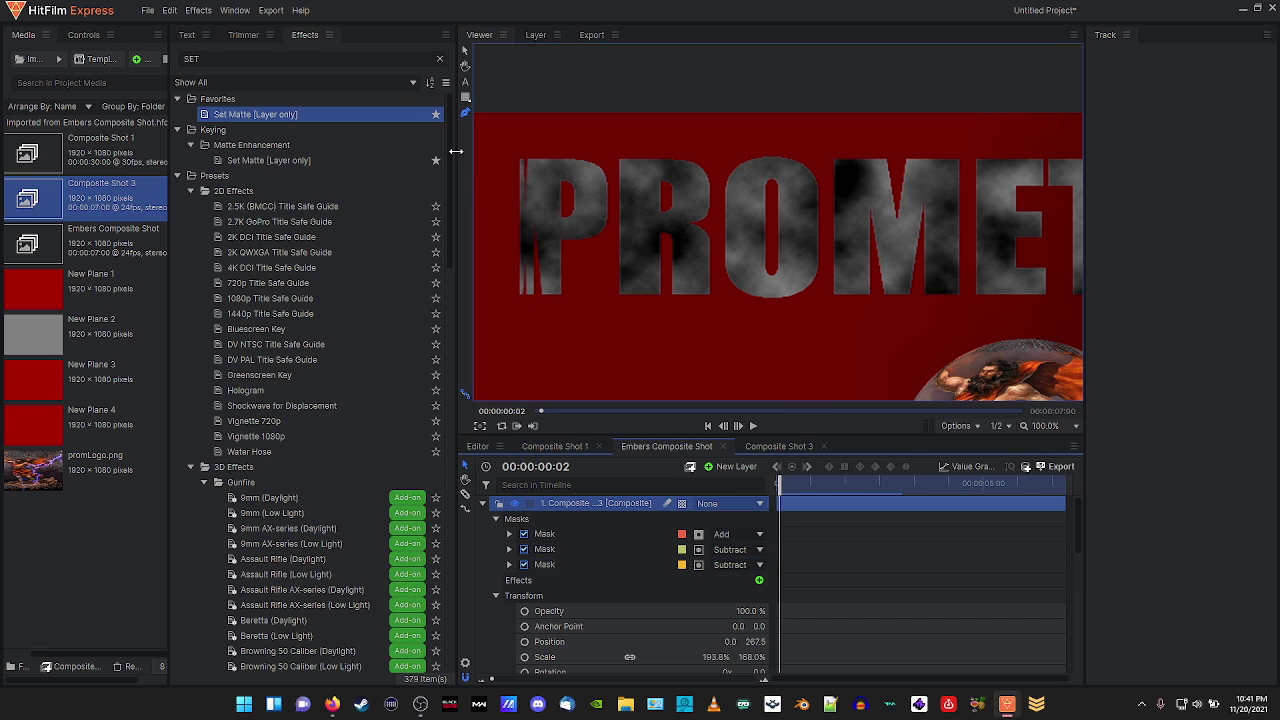
pyautogui.click(548, 152)
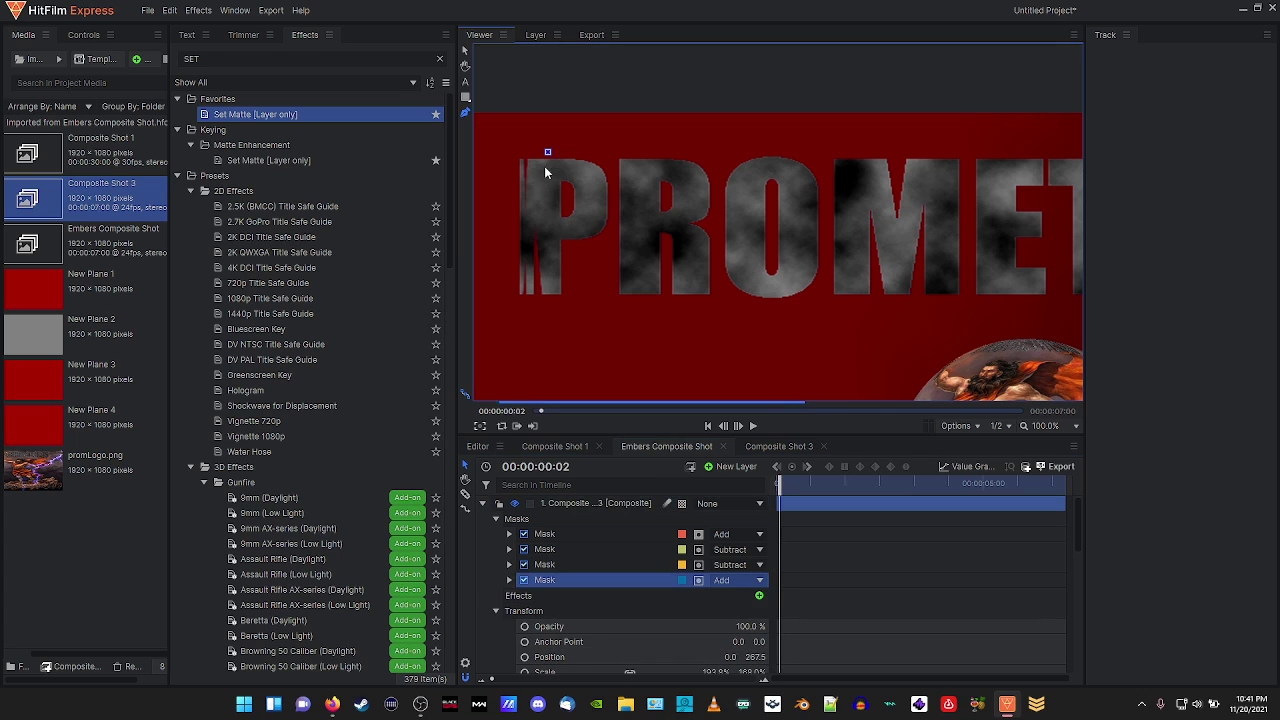
pyautogui.click(544, 226)
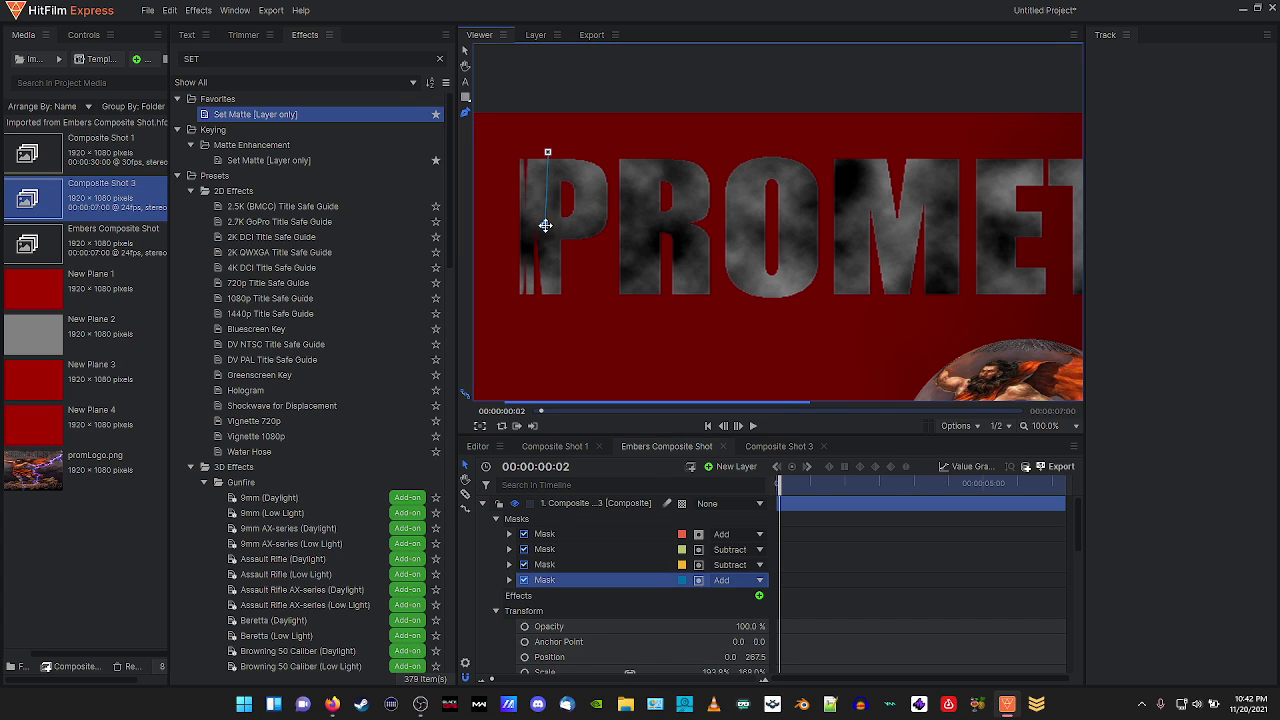
pyautogui.click(557, 151)
pyautogui.click(725, 580)
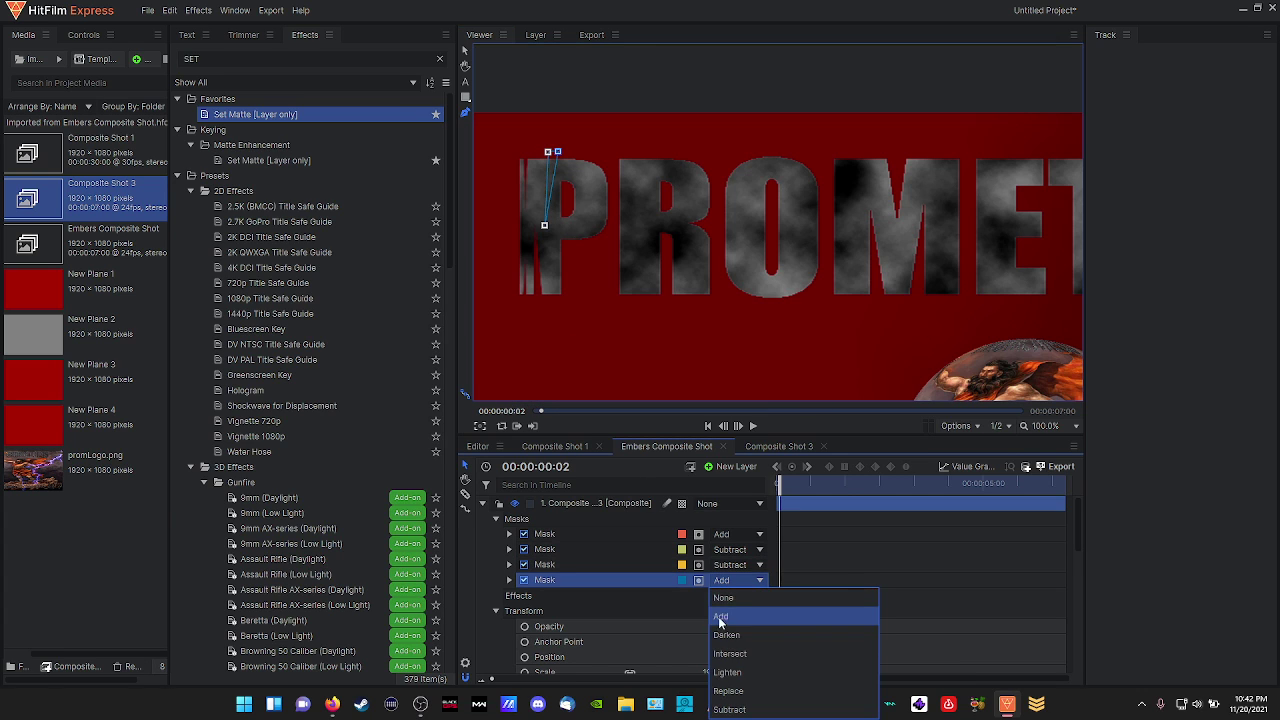
pyautogui.click(728, 709)
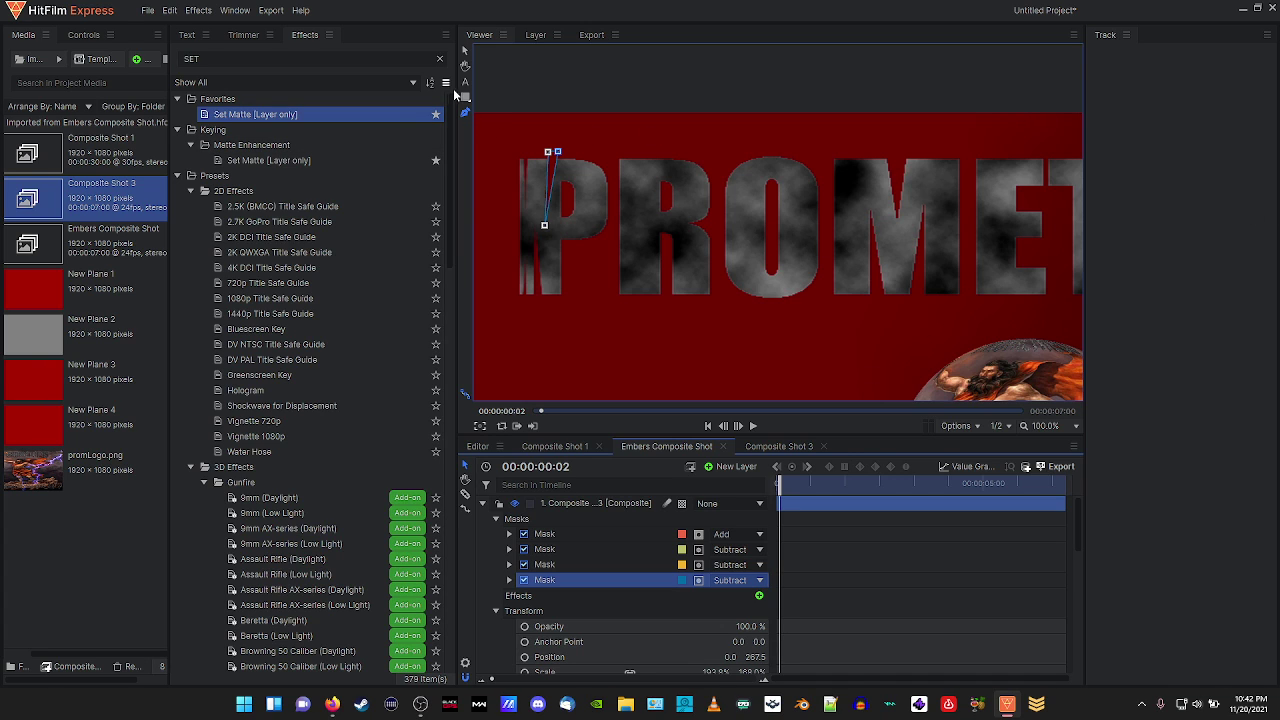
# Draw a fifth thin triangular mask tapering down from the upper left corner of the R's stem and set it to Subtract.
pyautogui.click(596, 505)
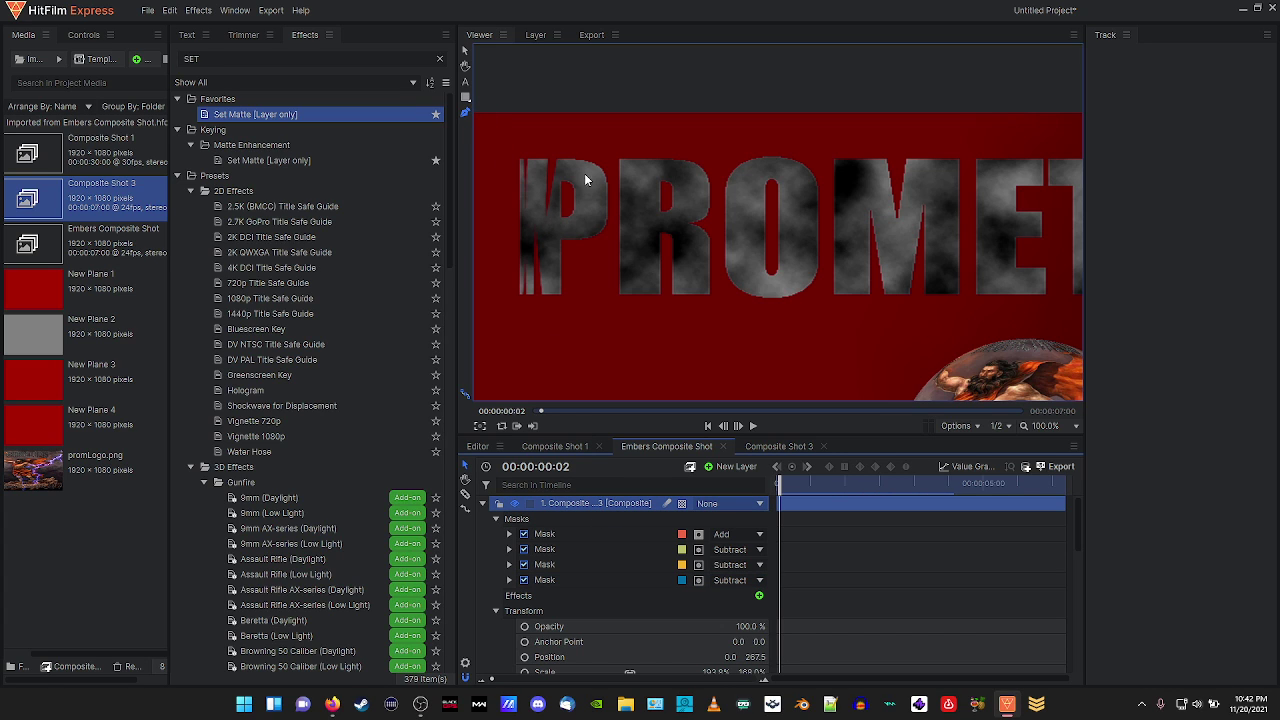
pyautogui.click(628, 146)
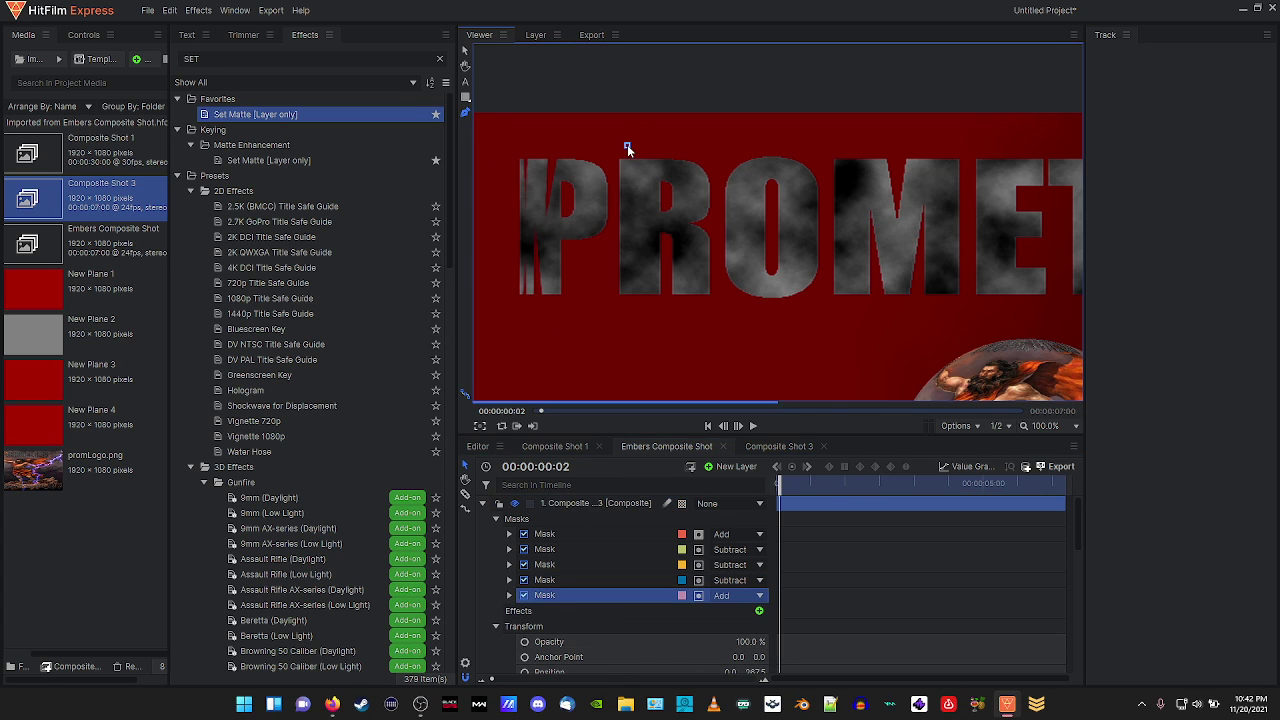
pyautogui.click(623, 203)
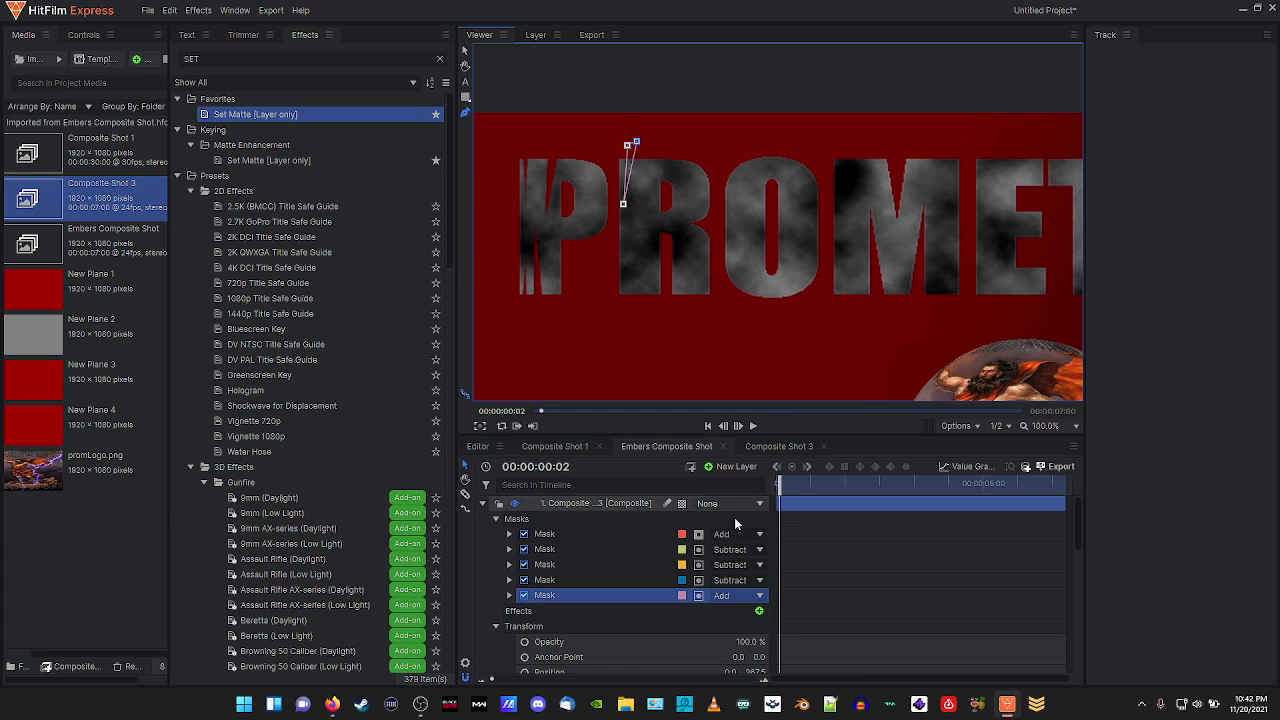
pyautogui.click(740, 597)
pyautogui.click(736, 579)
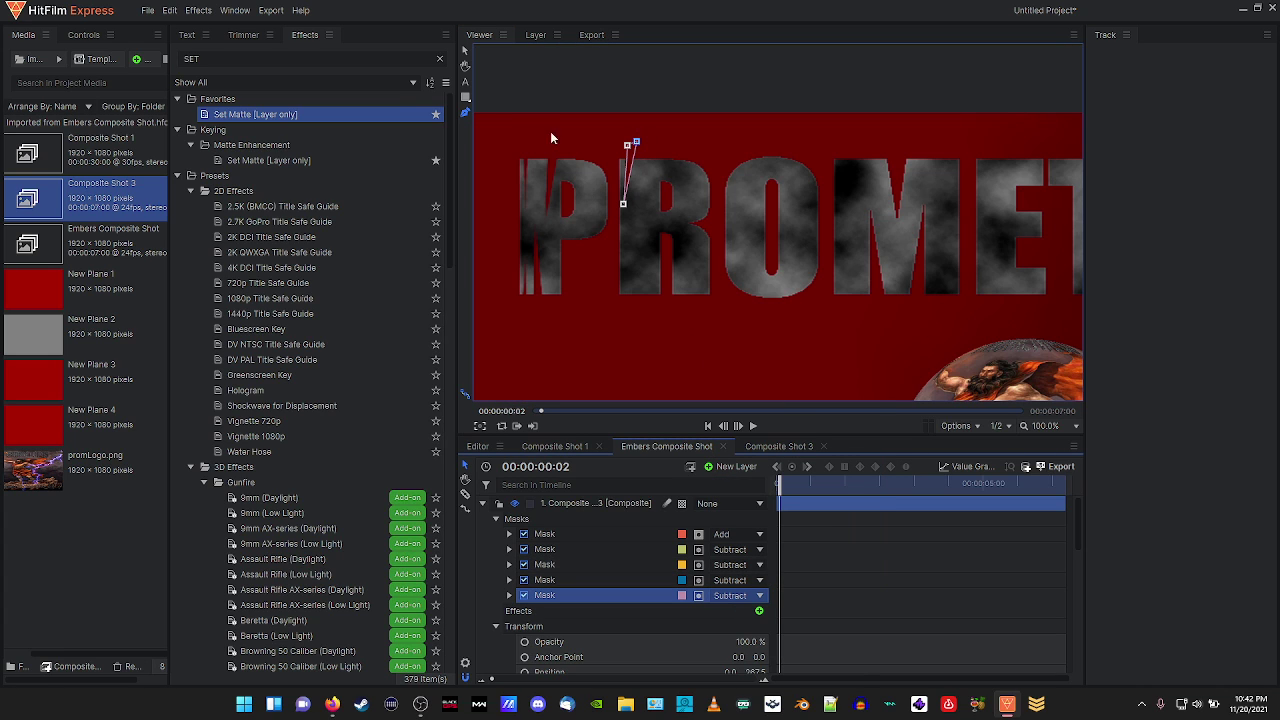
# Add a sixth, shorter crack mask at the R's upper edge beside the previous one and set it to Subtract.
pyautogui.click(569, 504)
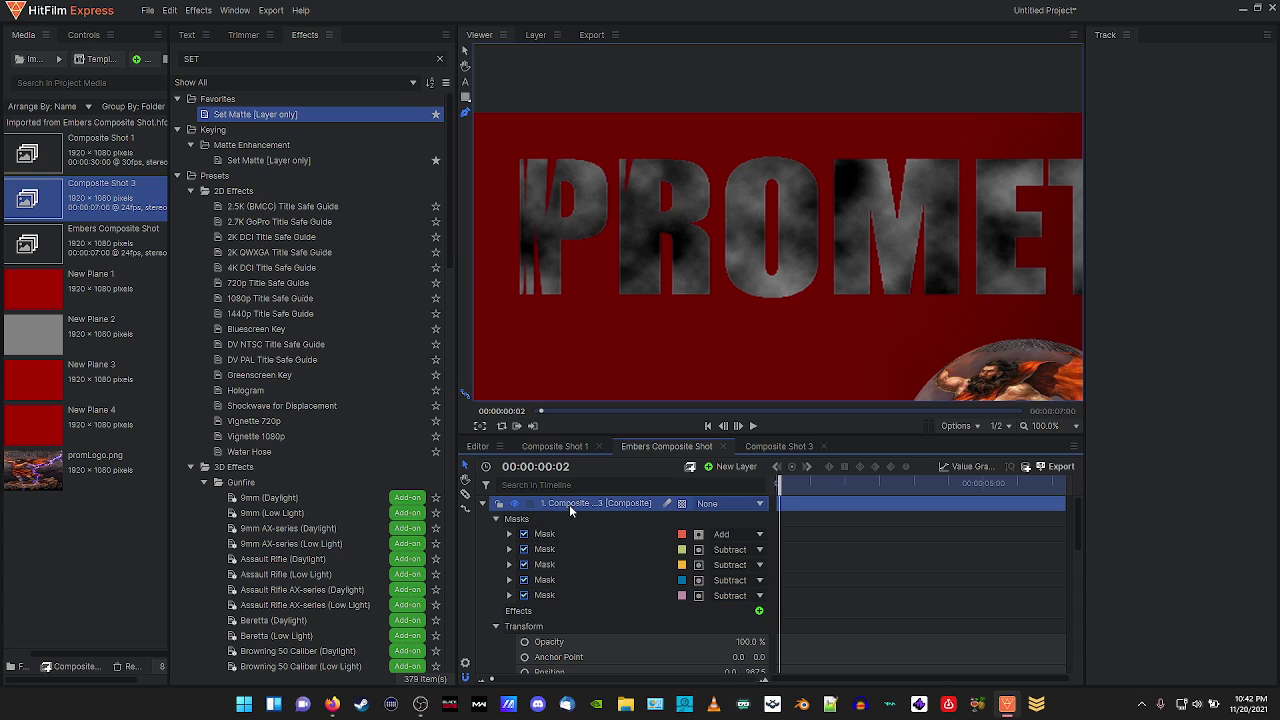
pyautogui.click(622, 176)
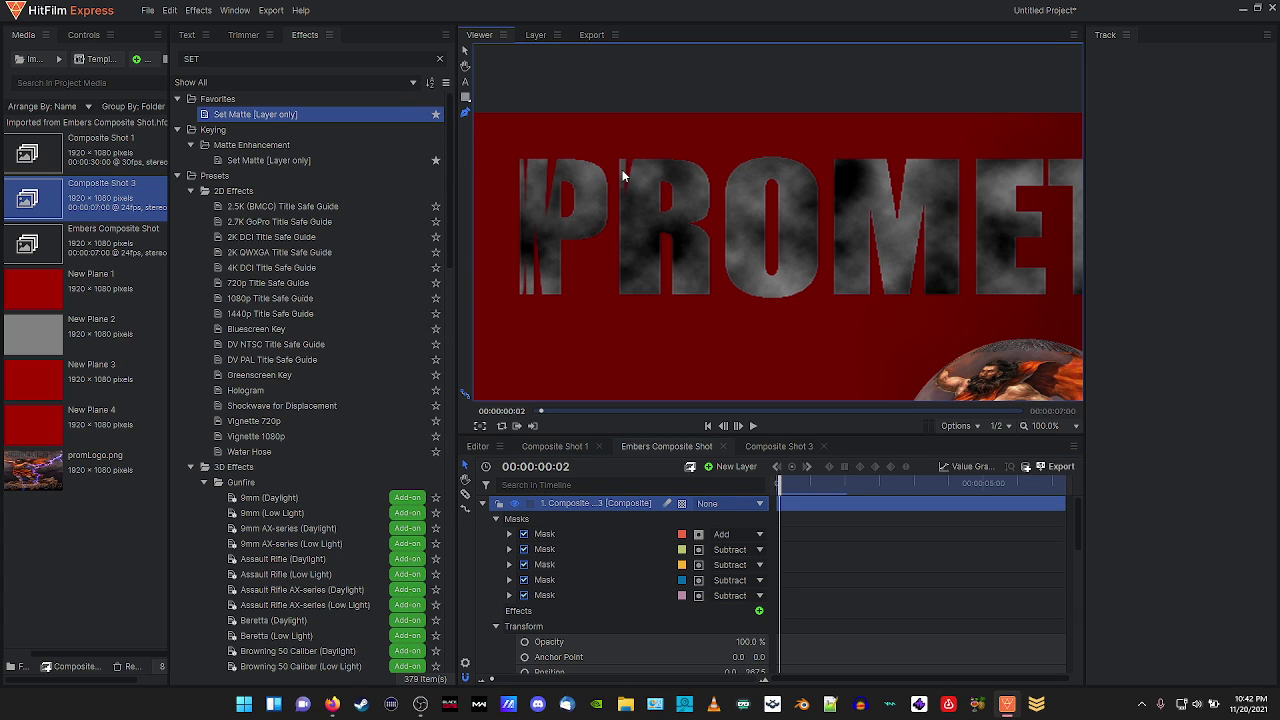
pyautogui.click(642, 151)
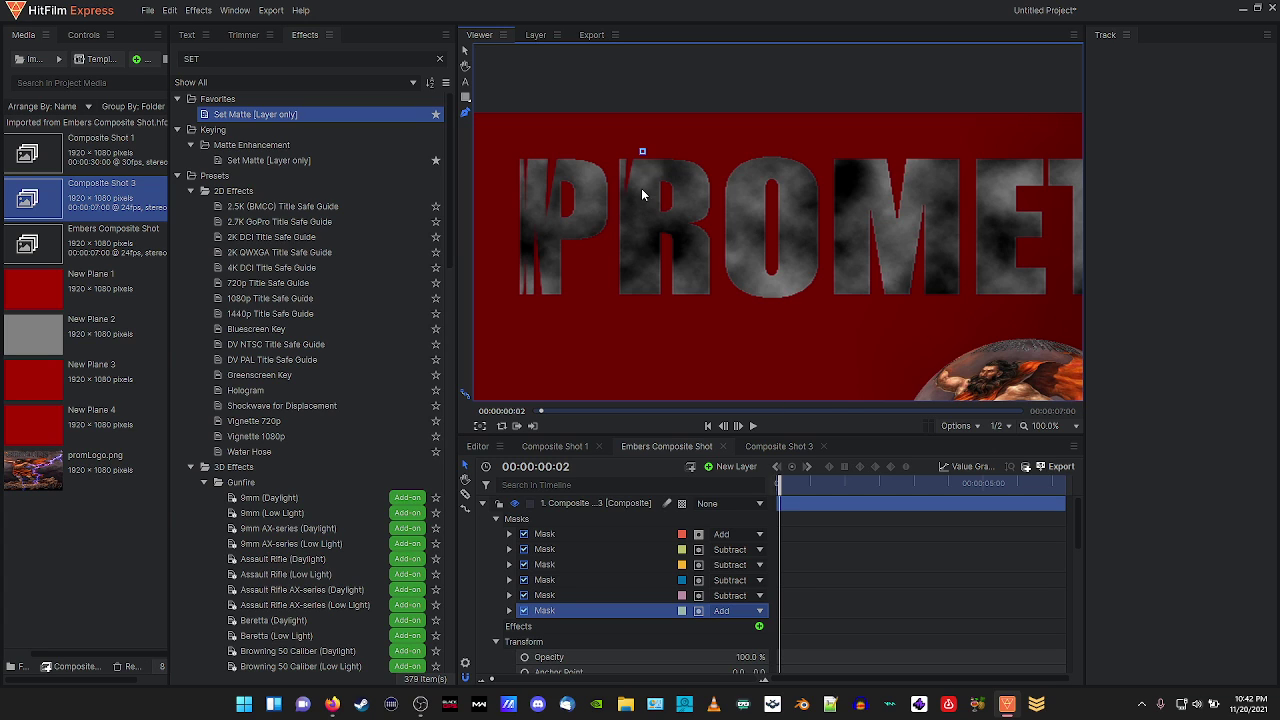
pyautogui.click(641, 187)
pyautogui.click(730, 611)
pyautogui.click(735, 598)
# Draw a thin triangular freehand mask on the Composite Shot 3 layer, rising from the lower edge of the R's stem near its outer side.
pyautogui.click(570, 503)
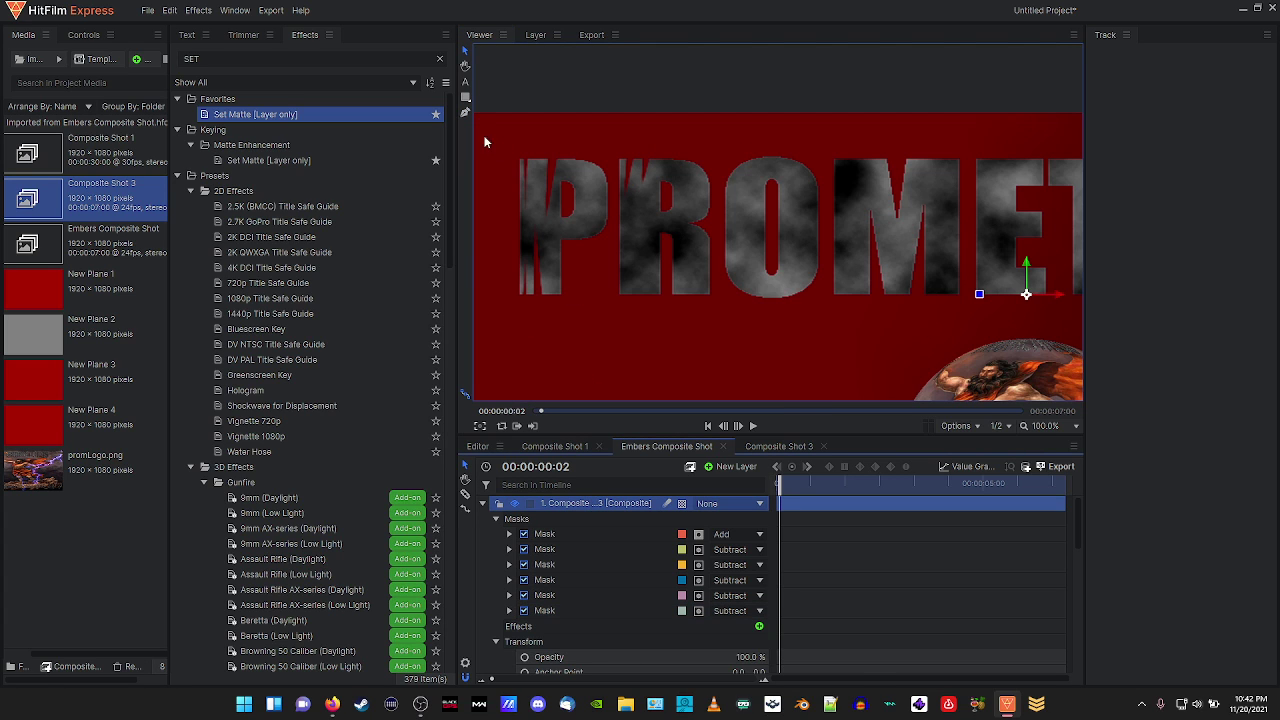
pyautogui.click(465, 112)
pyautogui.moveTo(633, 304); pyautogui.dragTo(633, 278)
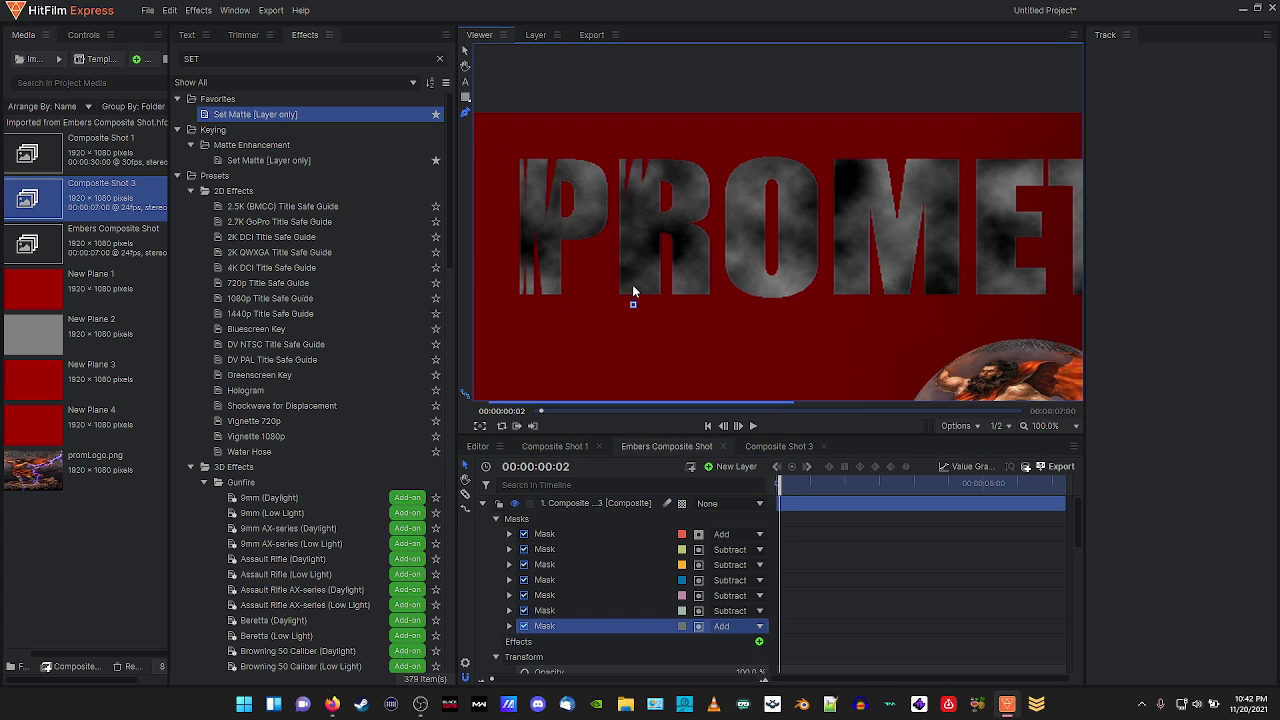
pyautogui.click(618, 333)
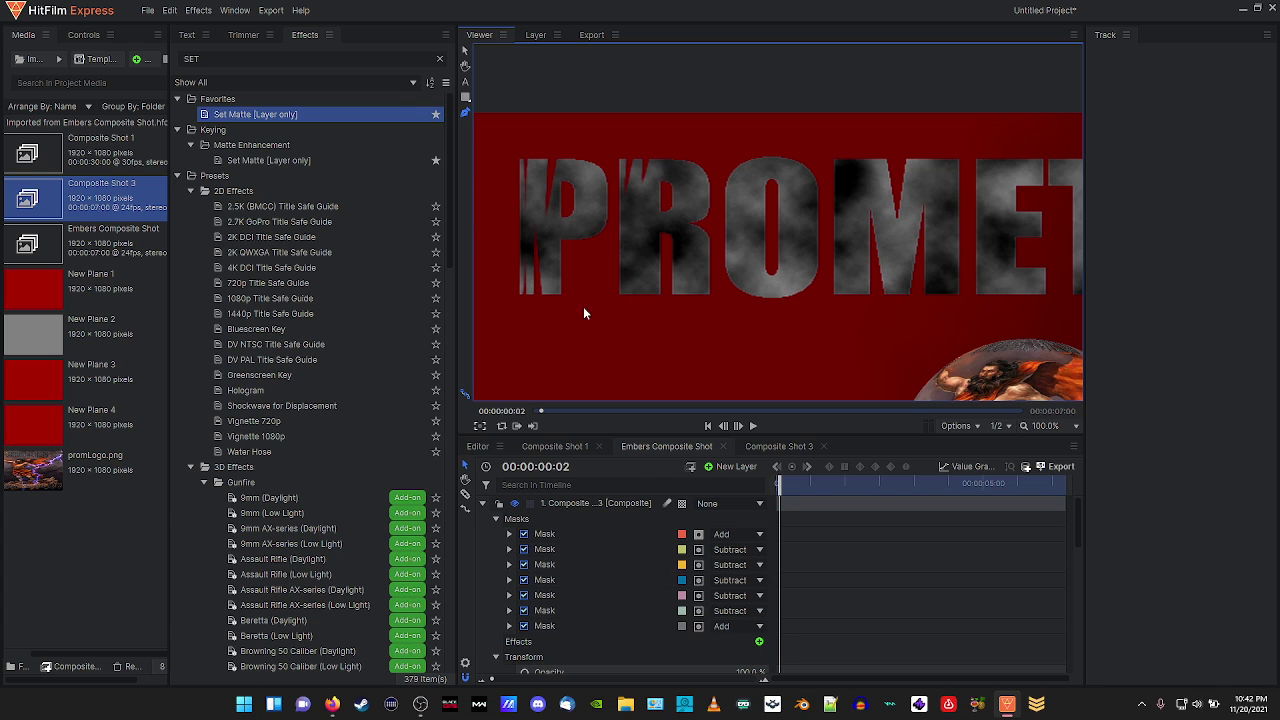
pyautogui.click(596, 504)
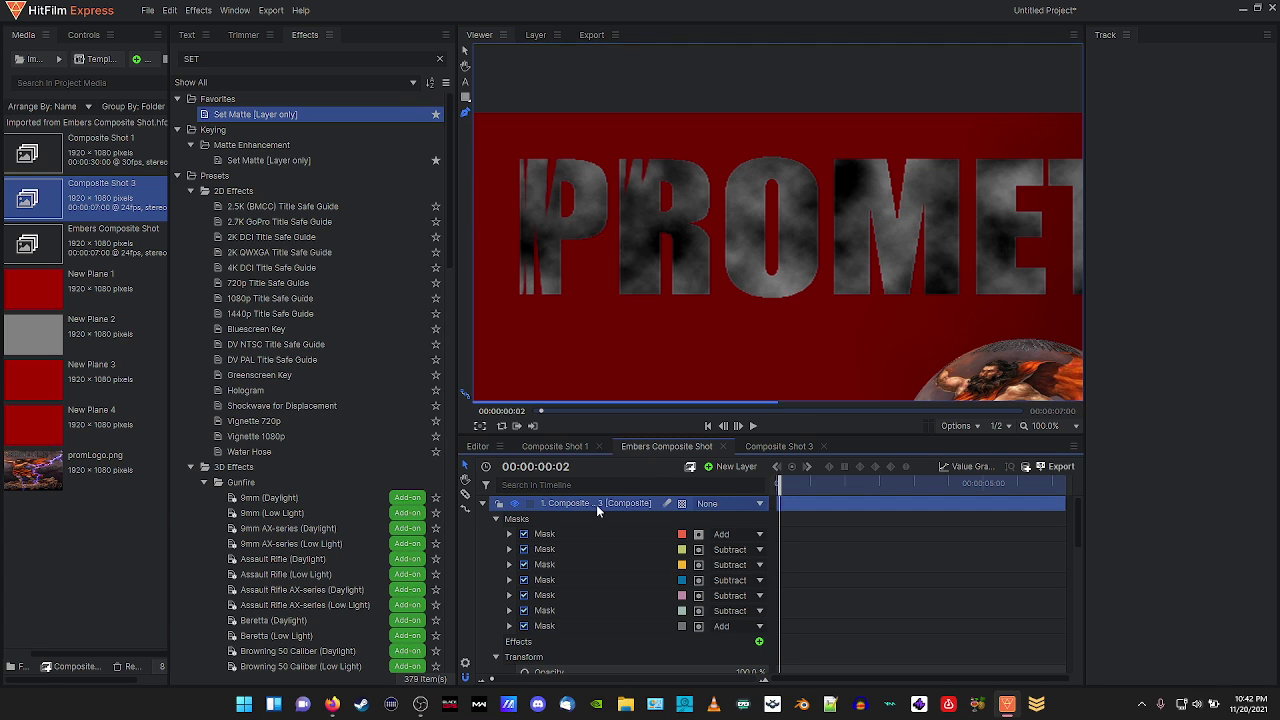
pyautogui.click(627, 300)
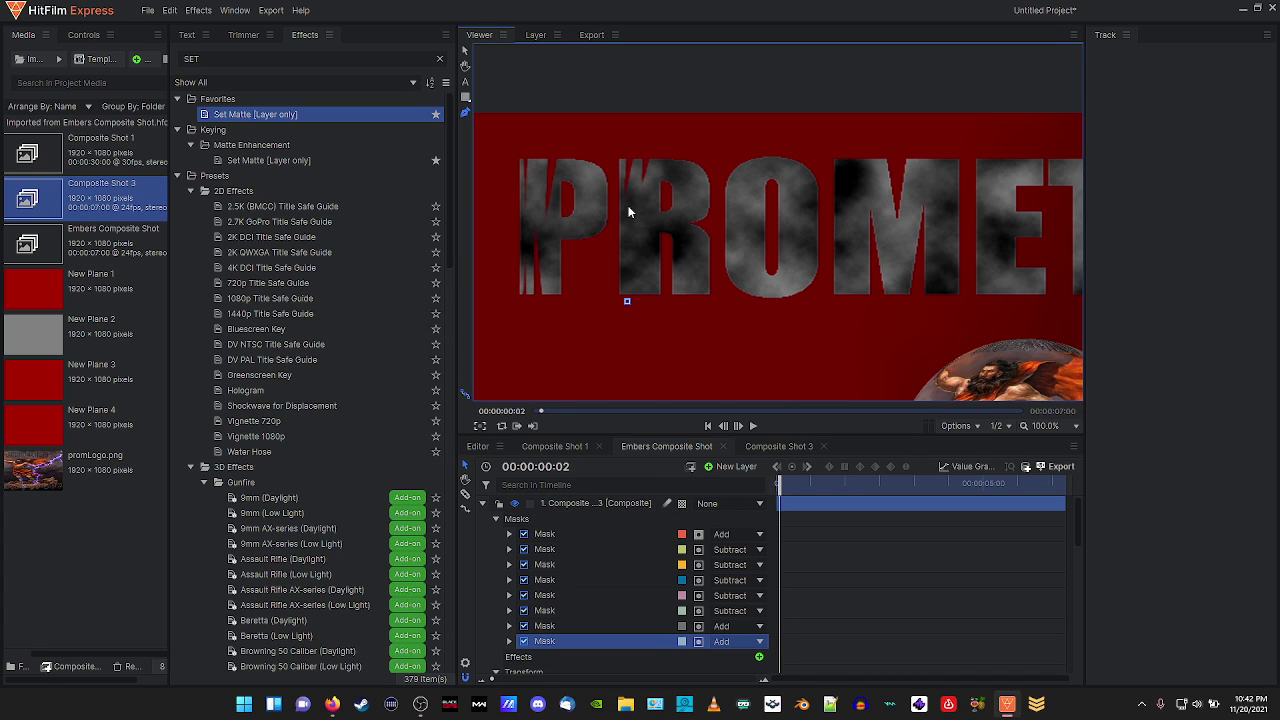
pyautogui.click(626, 212)
pyautogui.click(632, 299)
pyautogui.click(627, 300)
# Set the blend mode of the two newest masks, including the abandoned single-point one, to Subtract.
pyautogui.click(717, 645)
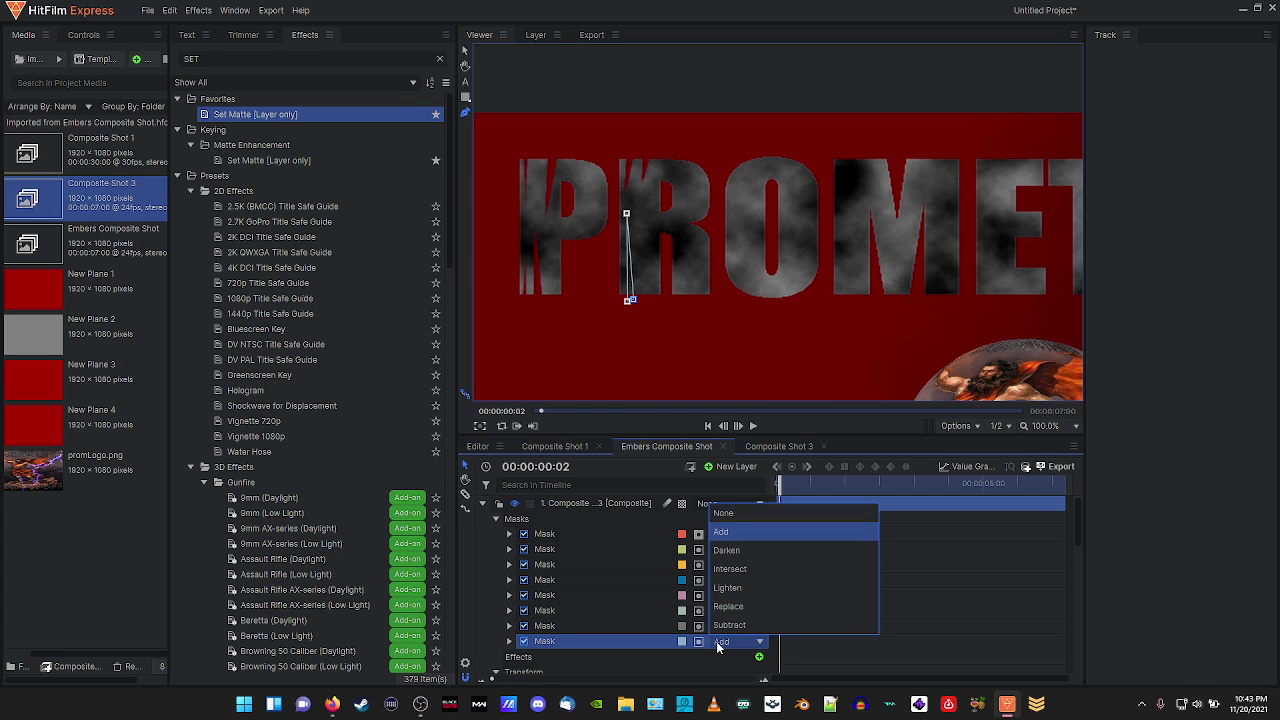
pyautogui.click(719, 626)
pyautogui.click(722, 627)
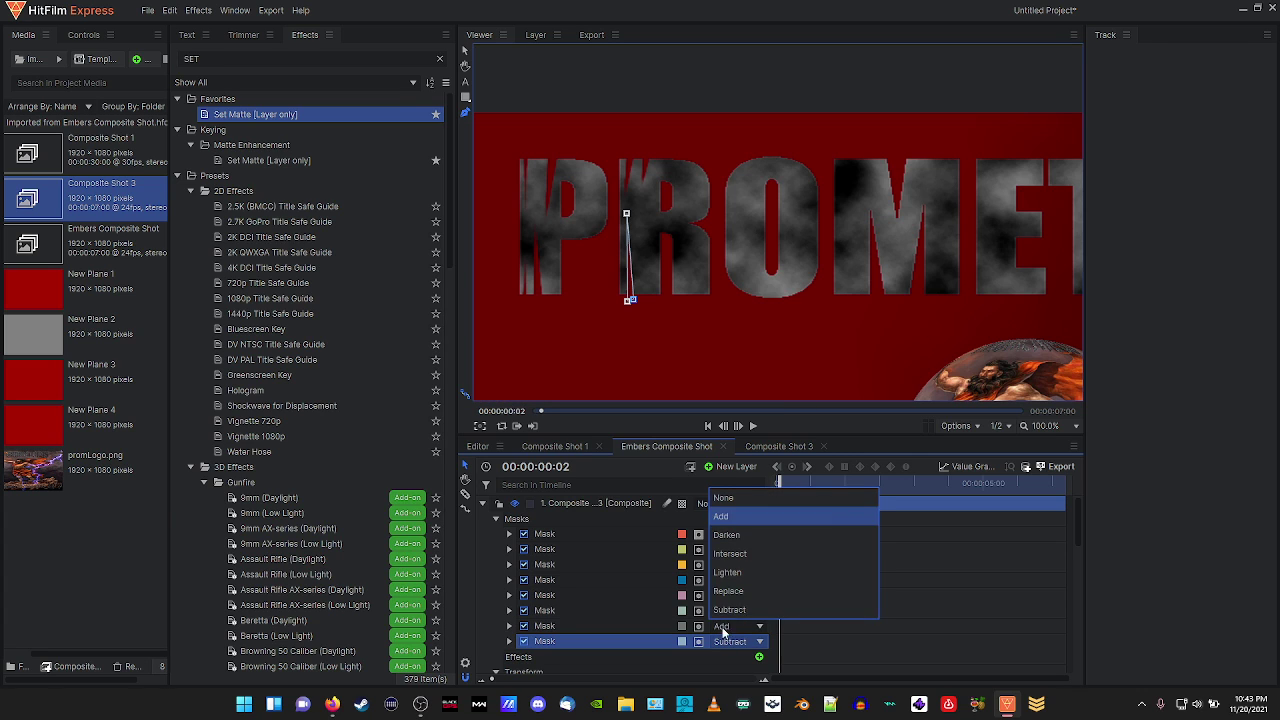
pyautogui.click(728, 611)
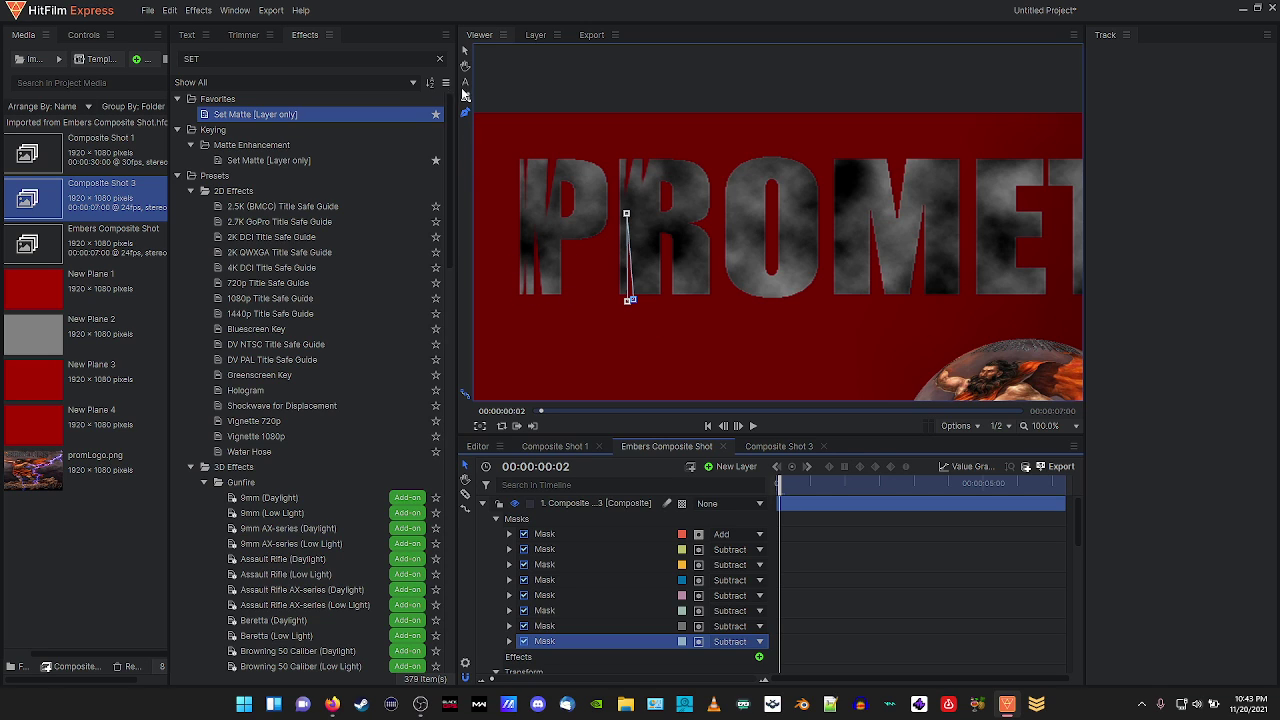
# Draw another narrow triangular mask rising from the lower edge of the R's stem near its inner side and set it to Subtract.
pyautogui.click(588, 503)
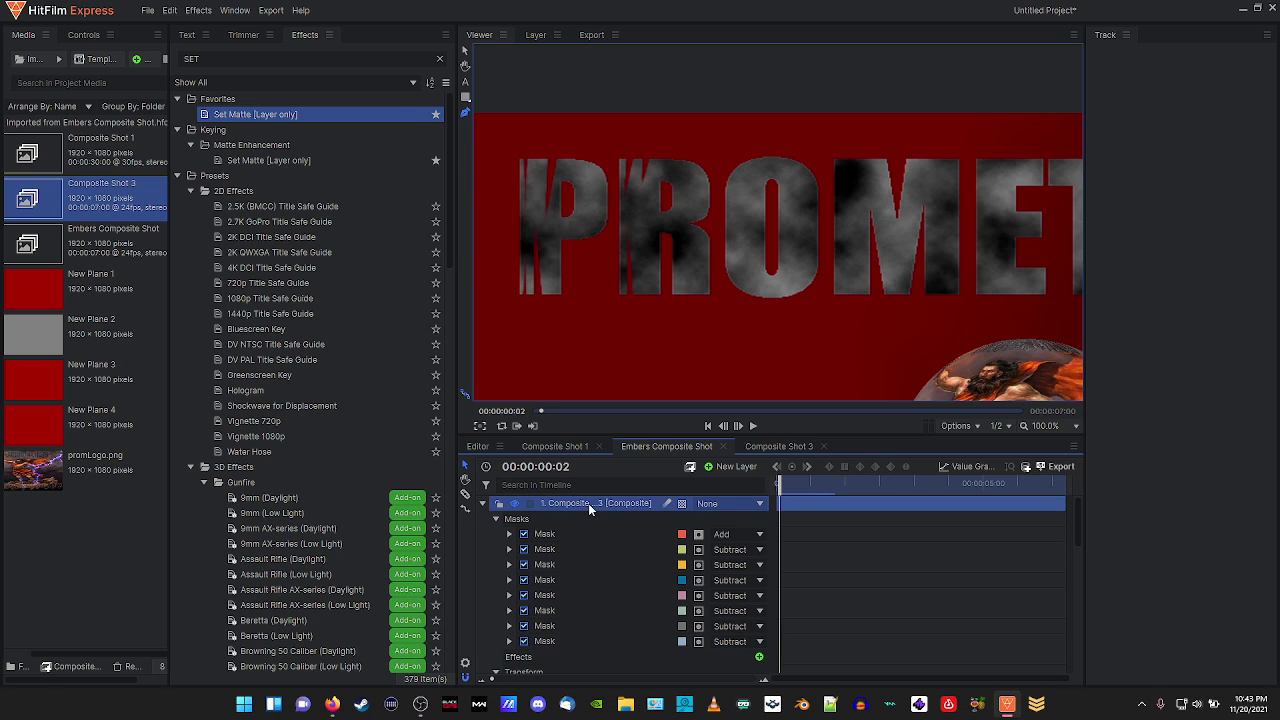
pyautogui.click(465, 50)
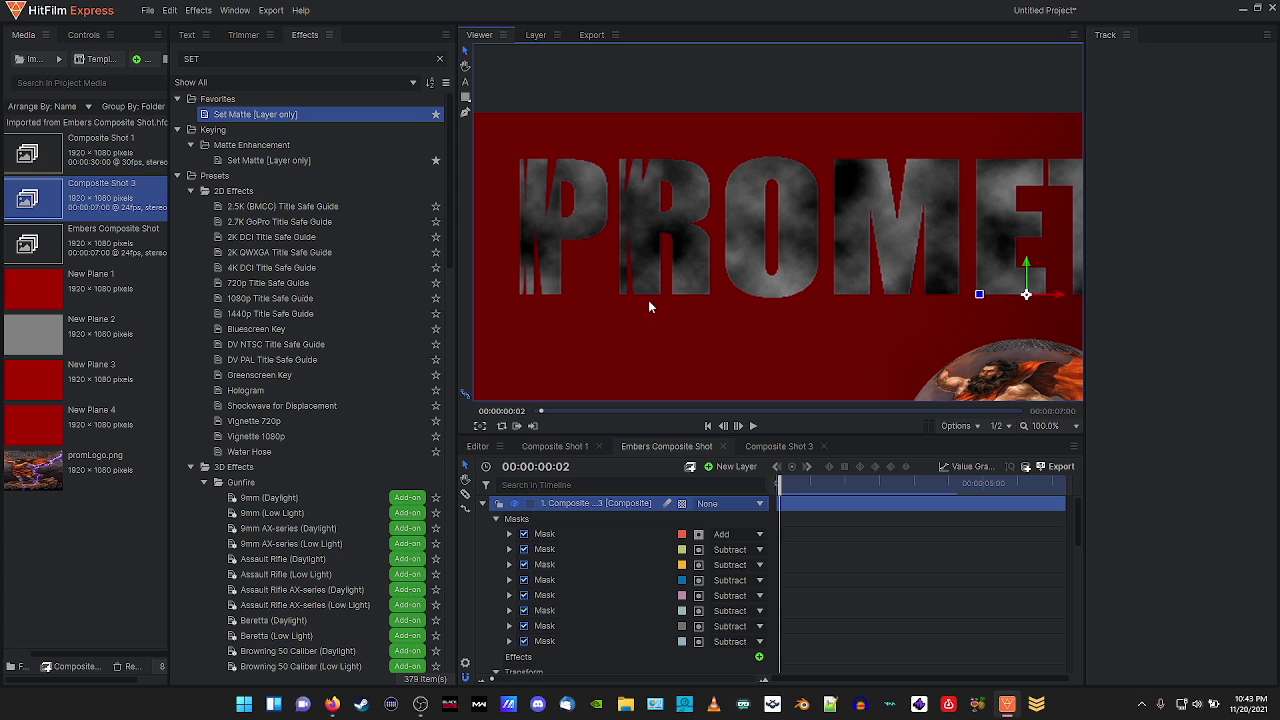
pyautogui.click(465, 115)
pyautogui.click(642, 236)
pyautogui.click(645, 297)
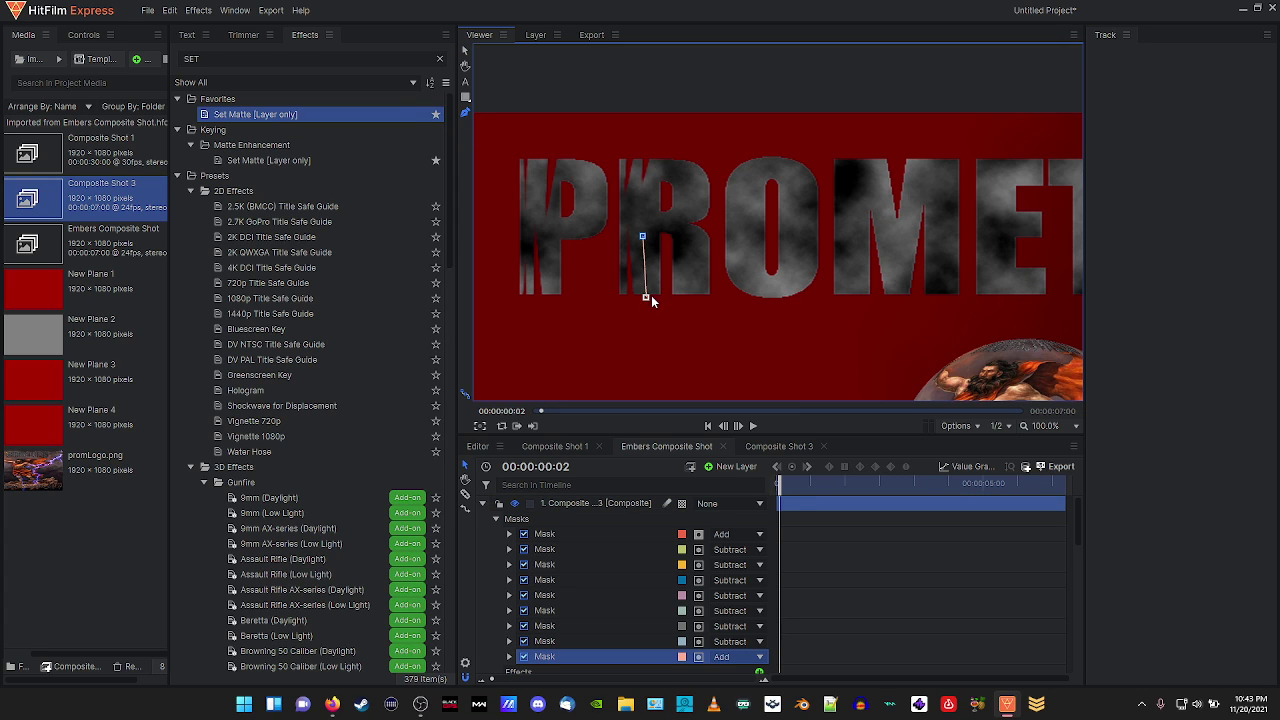
pyautogui.click(644, 237)
pyautogui.click(654, 298)
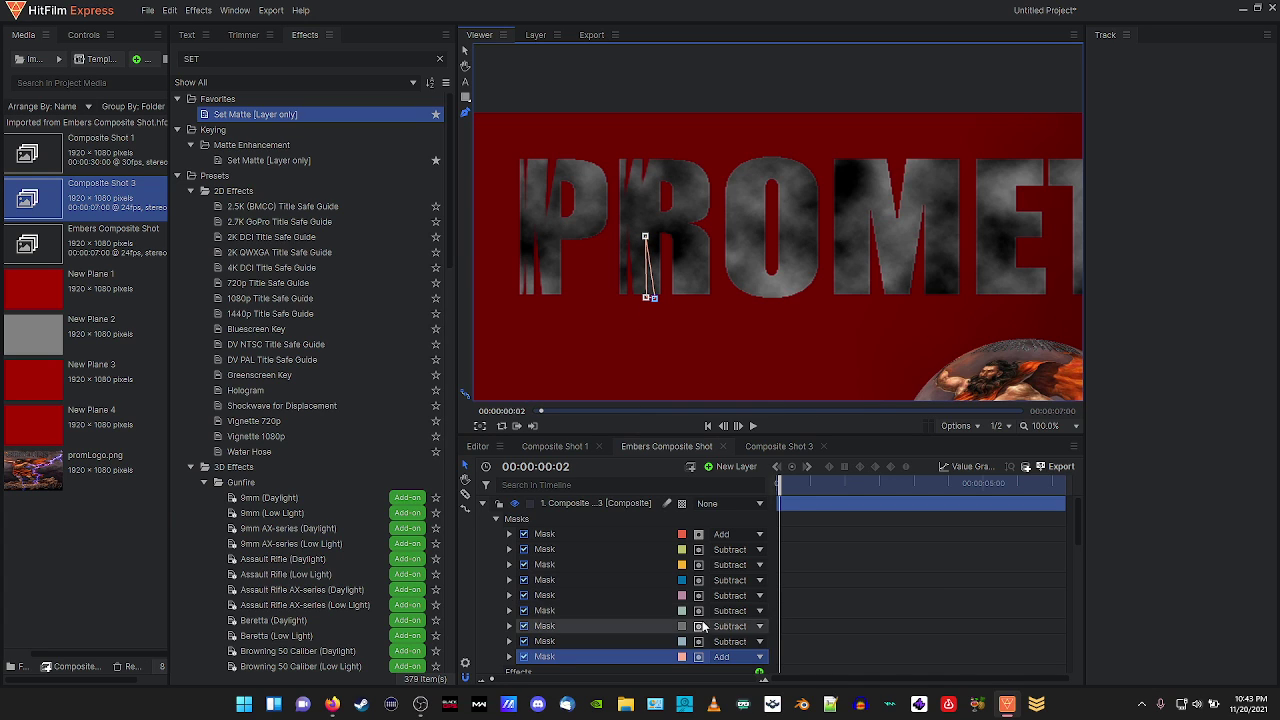
pyautogui.click(719, 657)
pyautogui.click(728, 641)
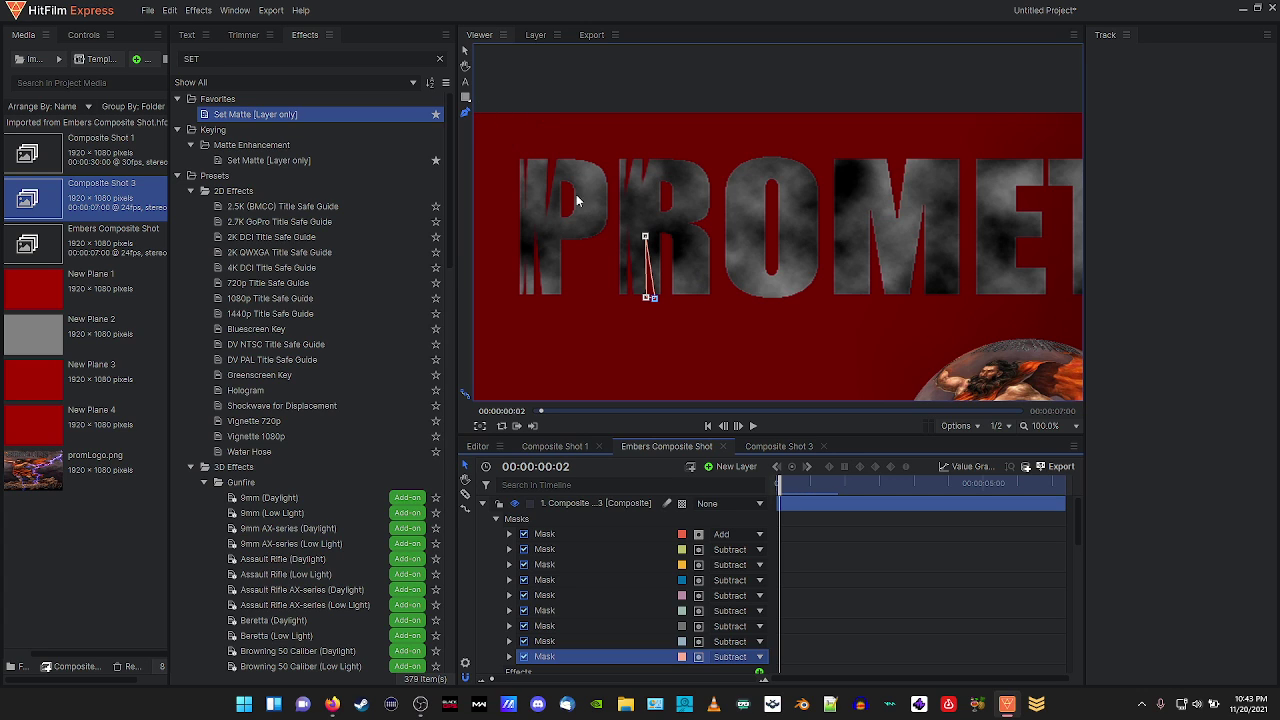
# Cut a short crack into the lower outer end of the R's leg with a freehand mask set to Subtract.
pyautogui.click(600, 503)
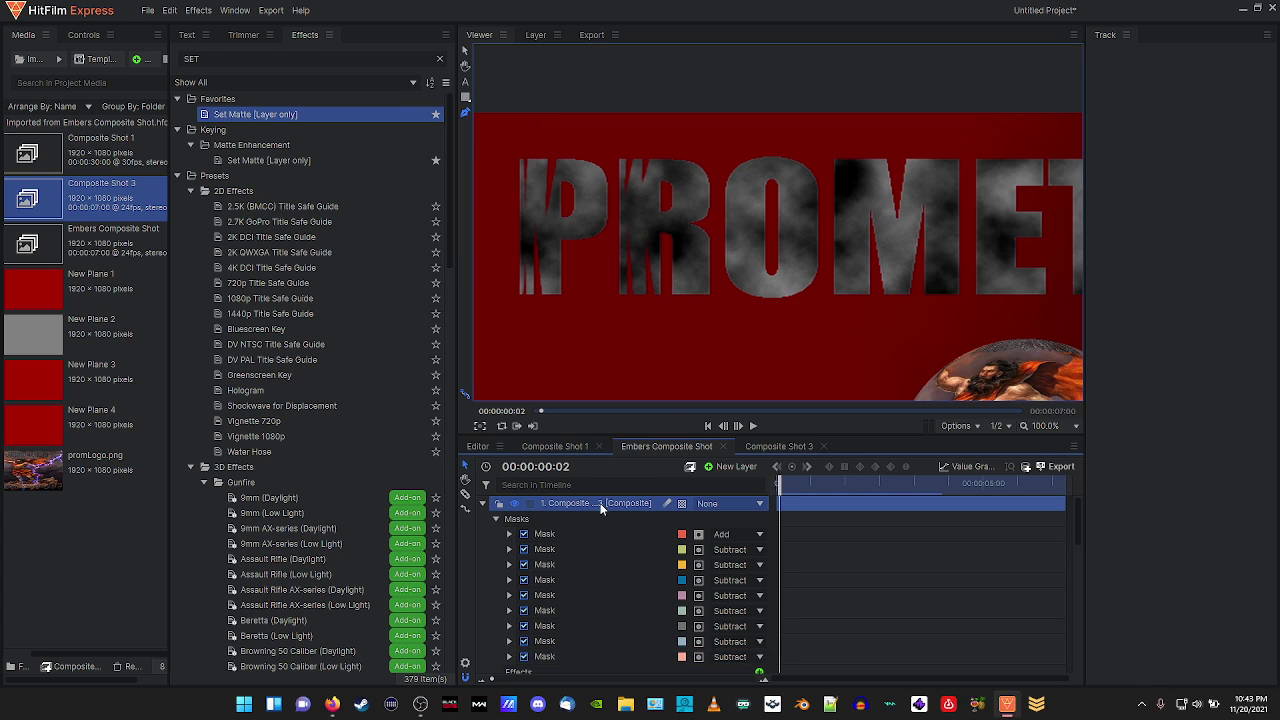
pyautogui.click(468, 115)
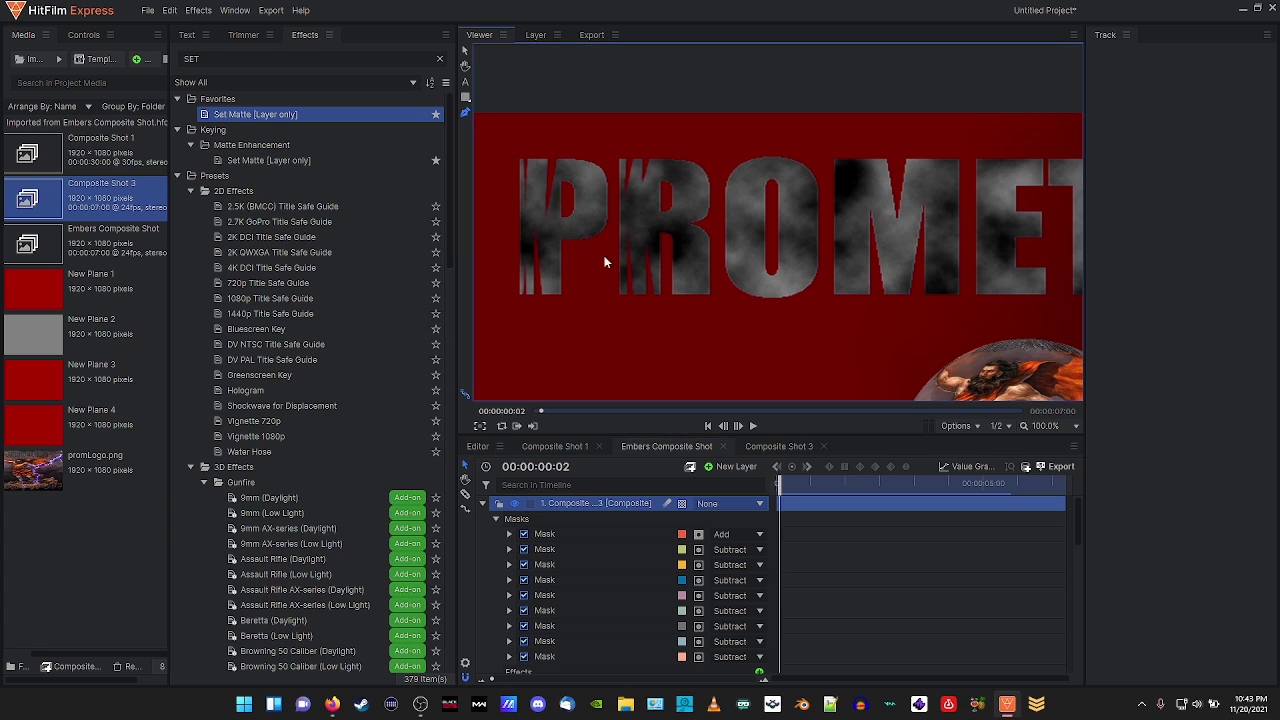
pyautogui.click(702, 298)
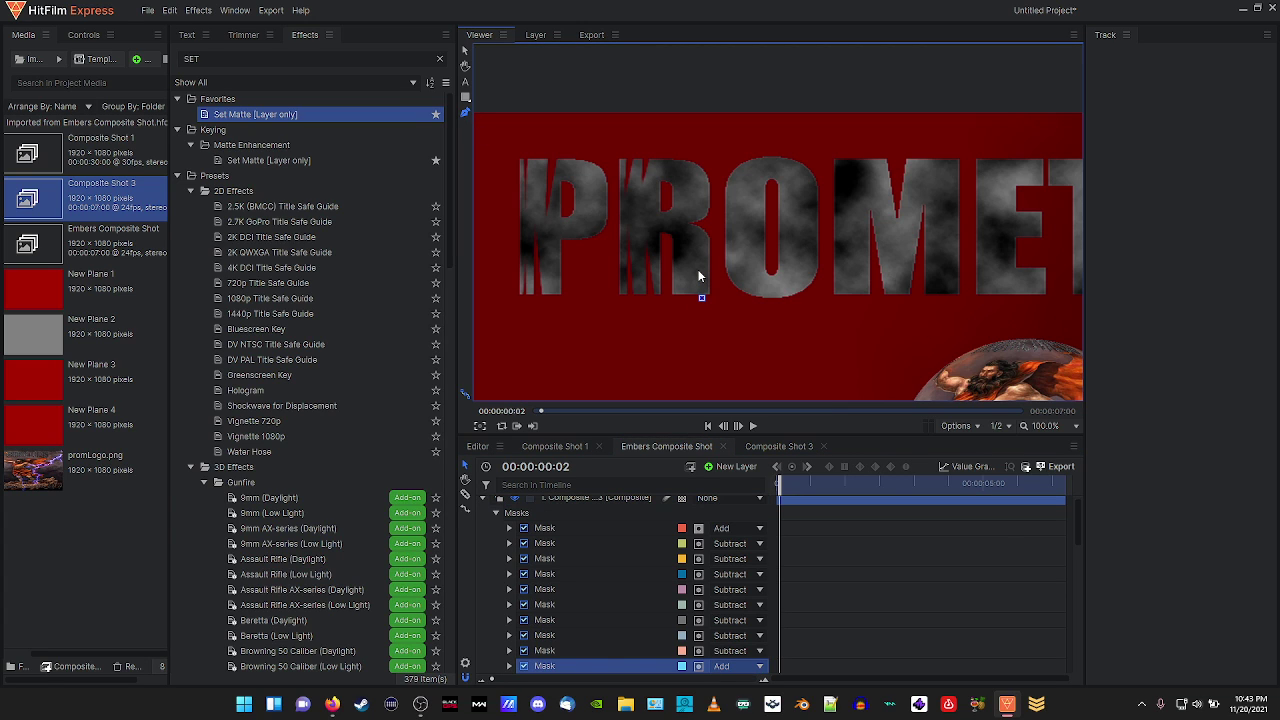
pyautogui.click(700, 272)
pyautogui.click(728, 668)
pyautogui.click(724, 655)
# Draw a short triangular mask at the lower inner end of the R's leg and set its blend mode to Subtract.
pyautogui.click(585, 498)
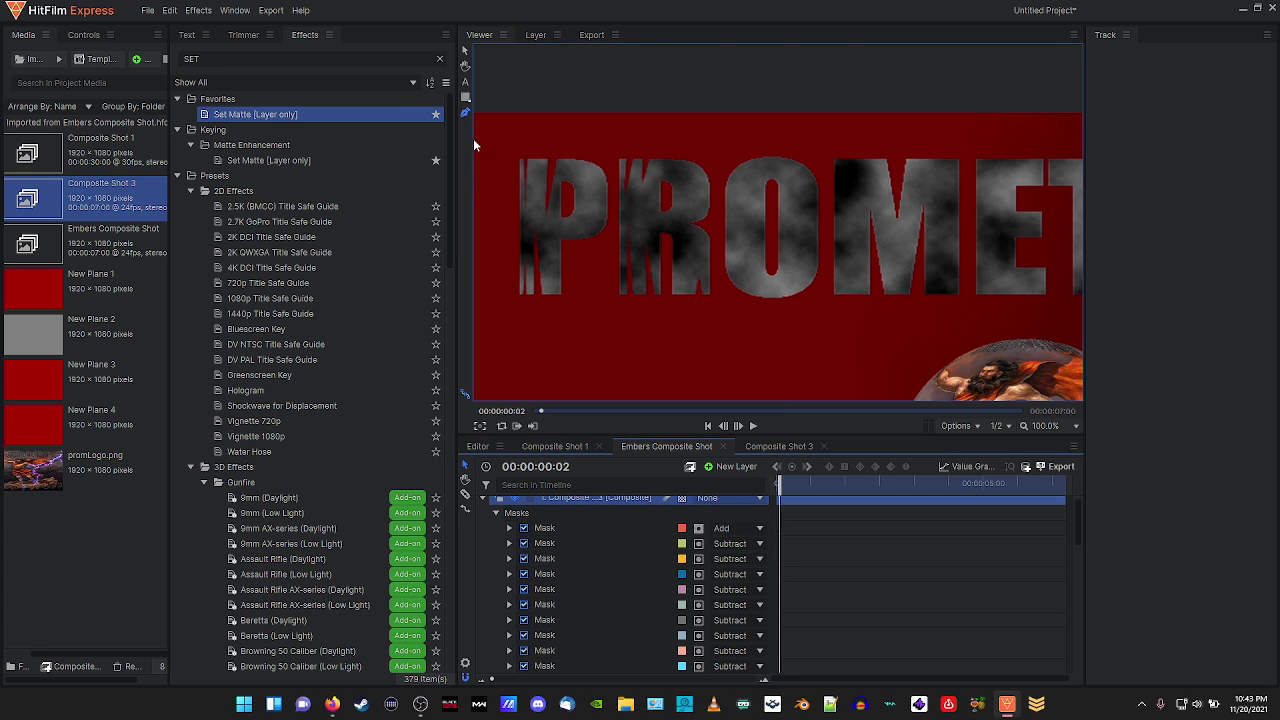
pyautogui.click(685, 298)
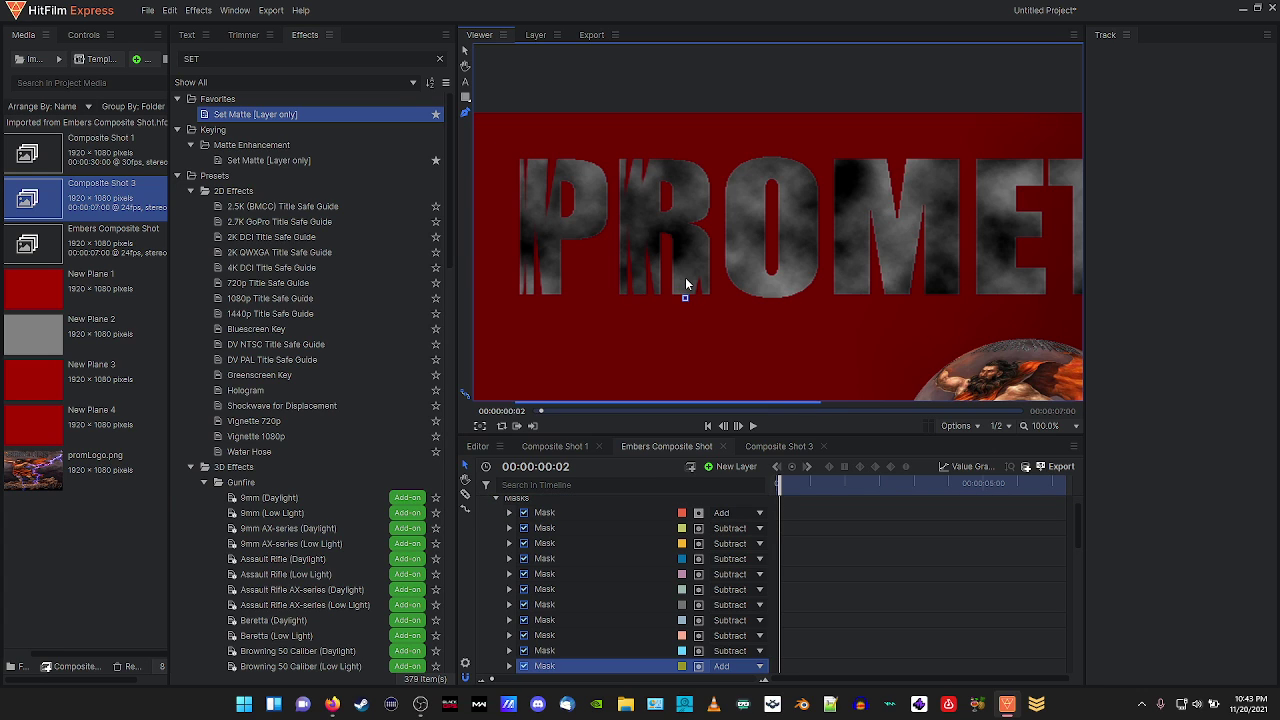
pyautogui.click(684, 272)
pyautogui.click(677, 297)
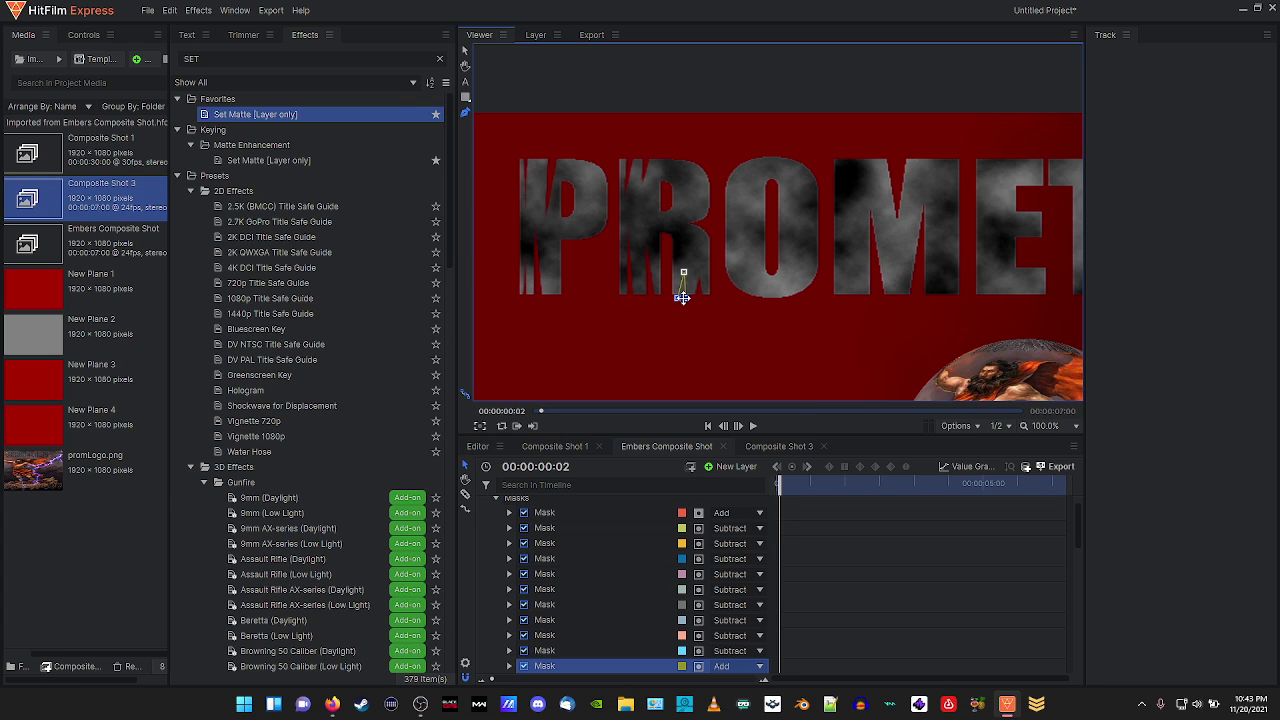
pyautogui.click(724, 514)
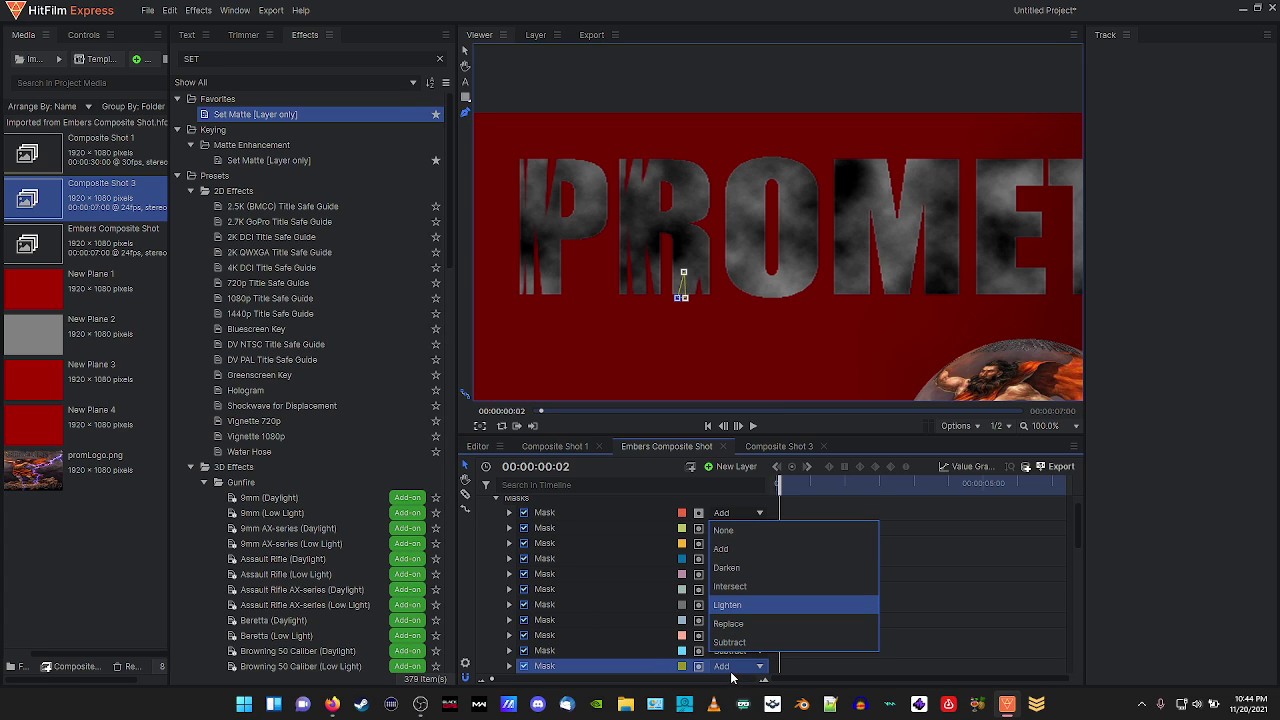
pyautogui.click(729, 641)
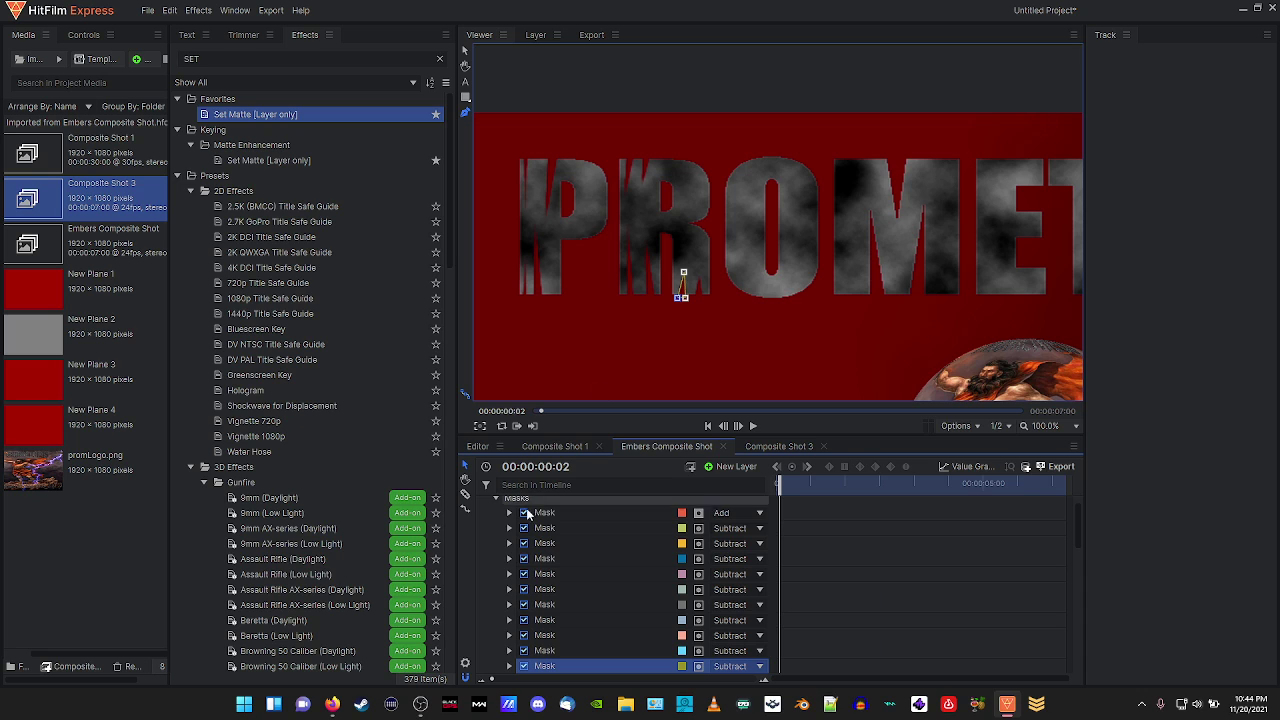
pyautogui.click(1037, 428)
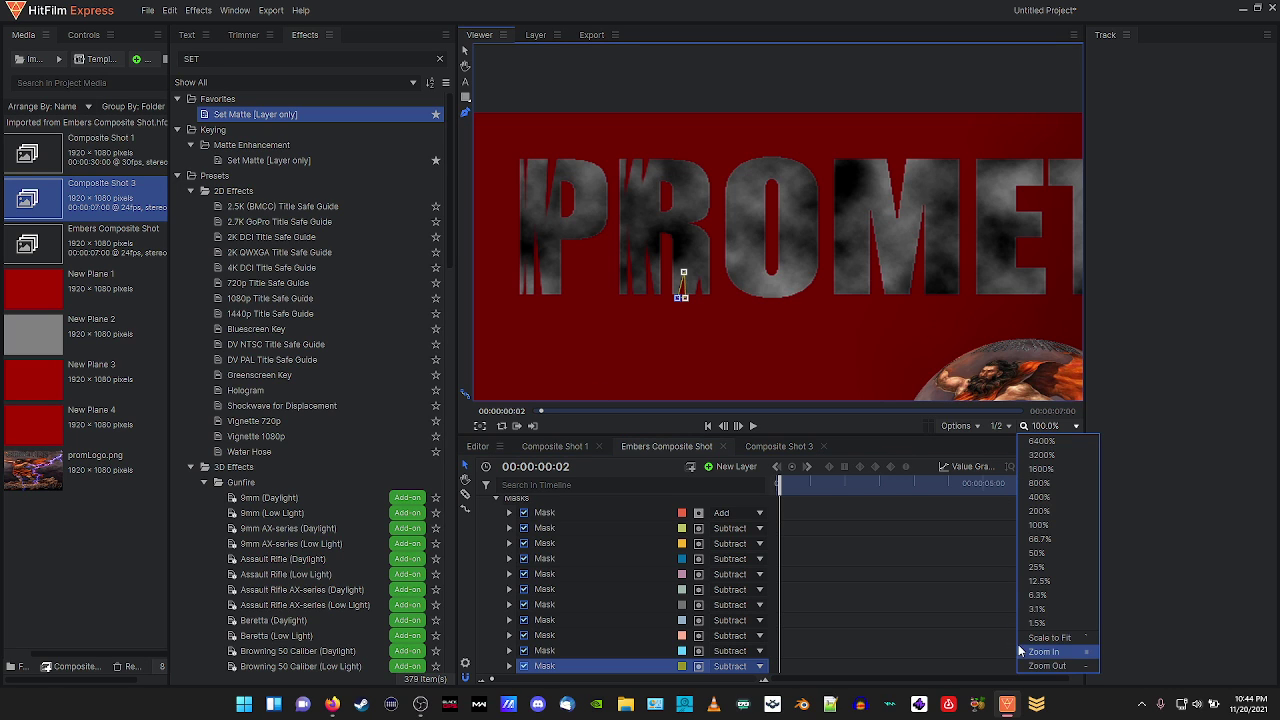
# Fit the composite in the viewer and delete all the masks from the Composite Shot 3 layer in the Embers Composite Shot.
pyautogui.click(1045, 637)
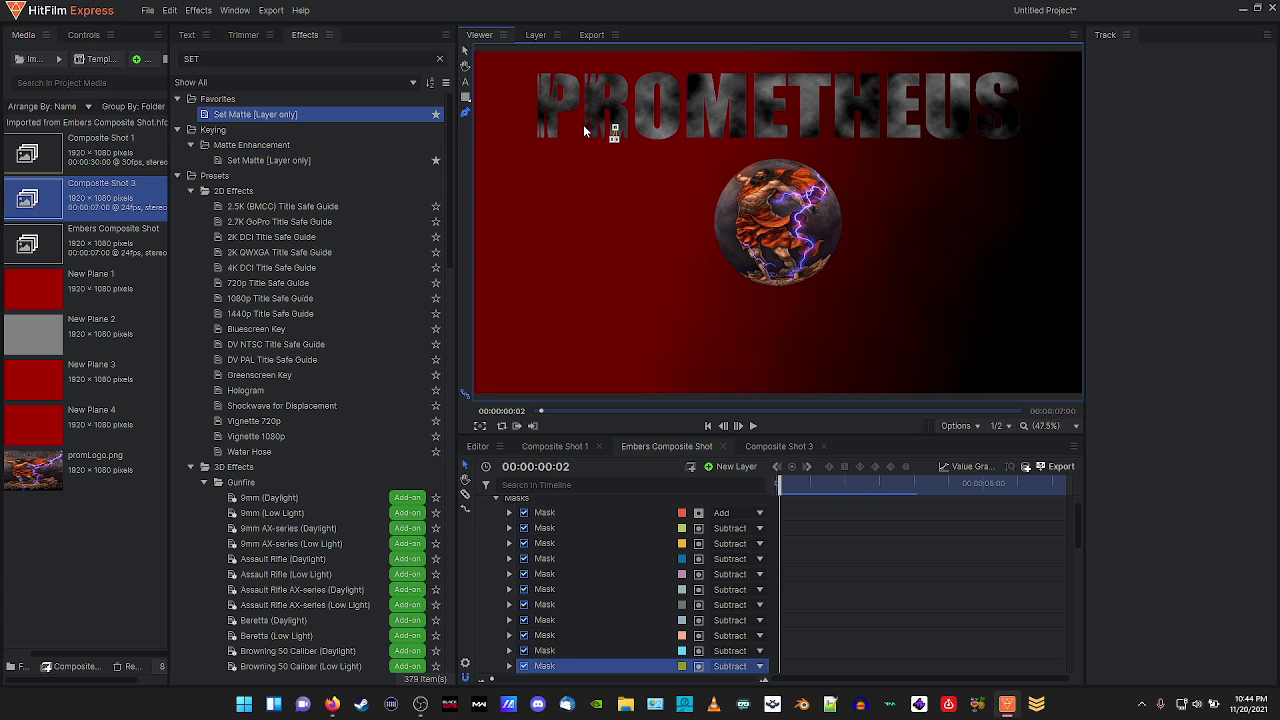
pyautogui.scroll(2, 537, 529)
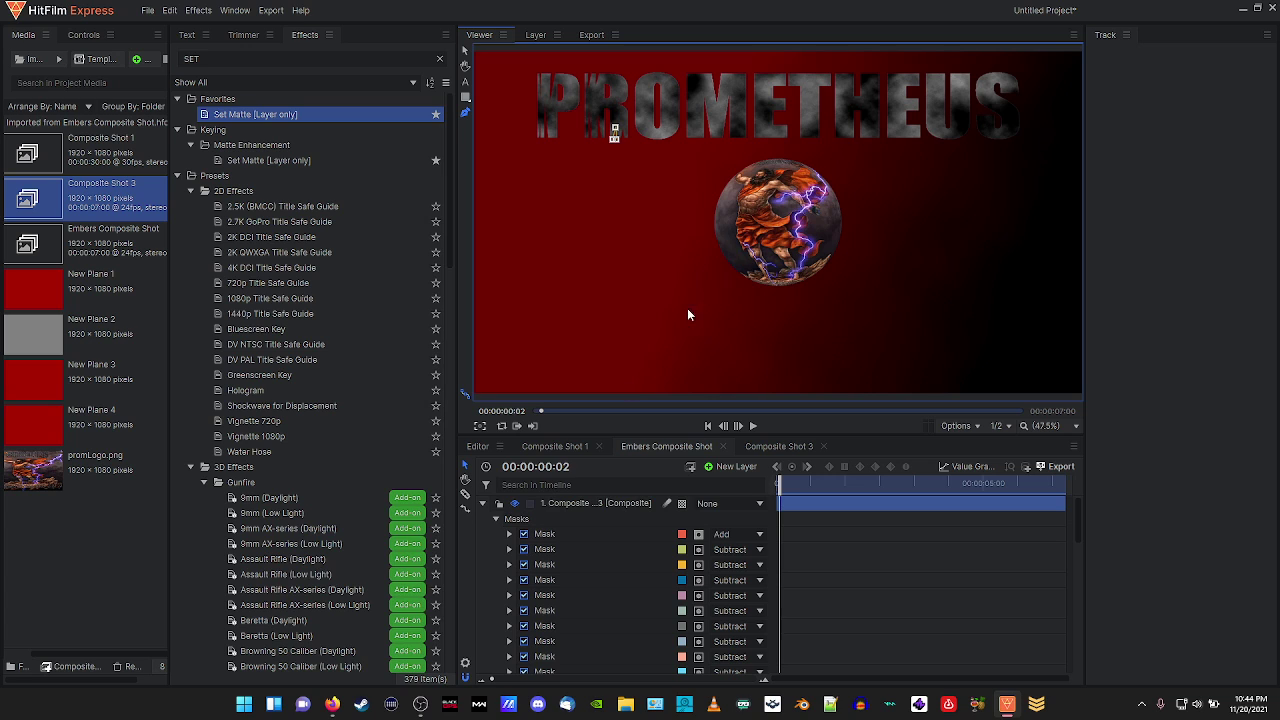
pyautogui.click(524, 502)
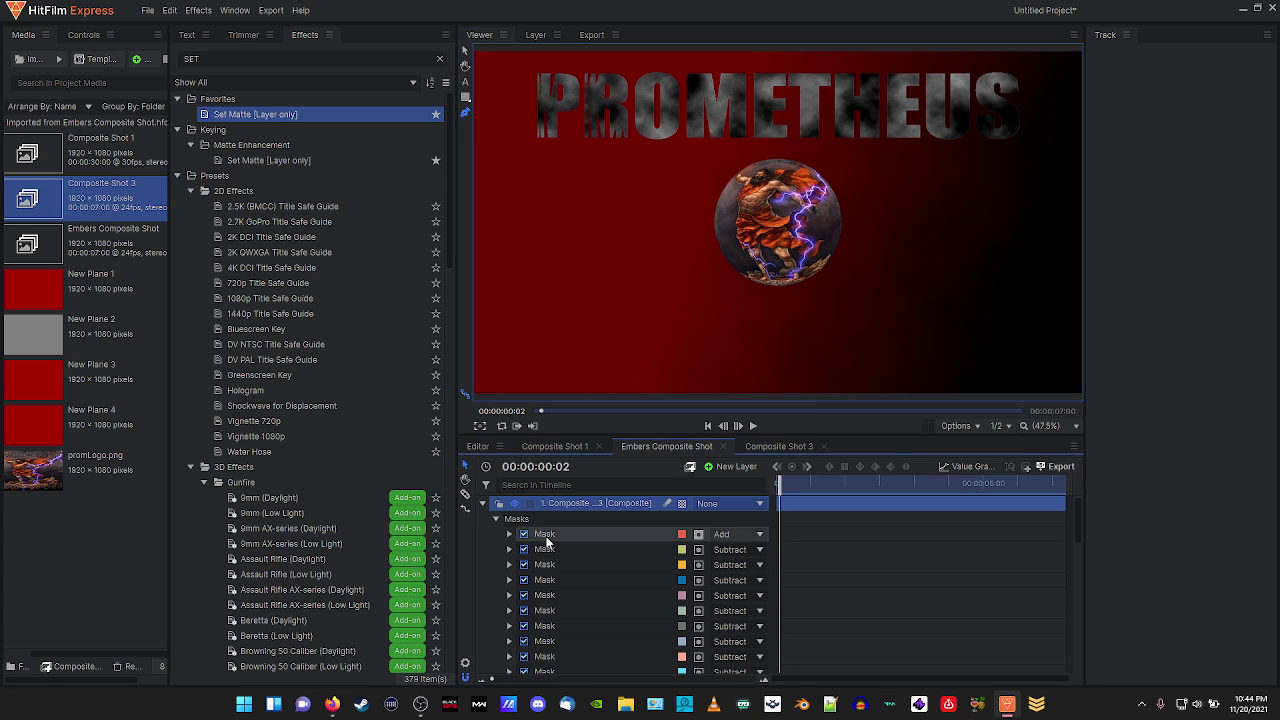
pyautogui.click(545, 537)
pyautogui.scroll(-3, 551, 585)
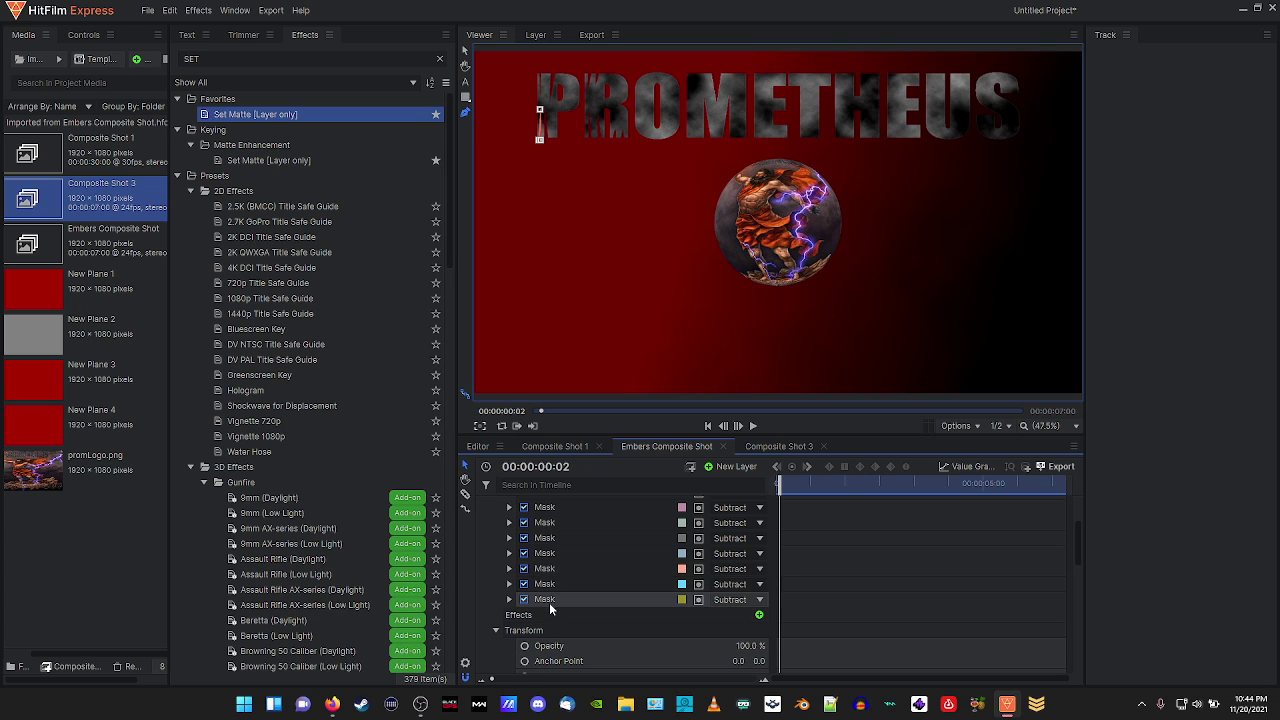
pyautogui.keyDown('shift'); pyautogui.click(549, 600); pyautogui.keyUp('shift')
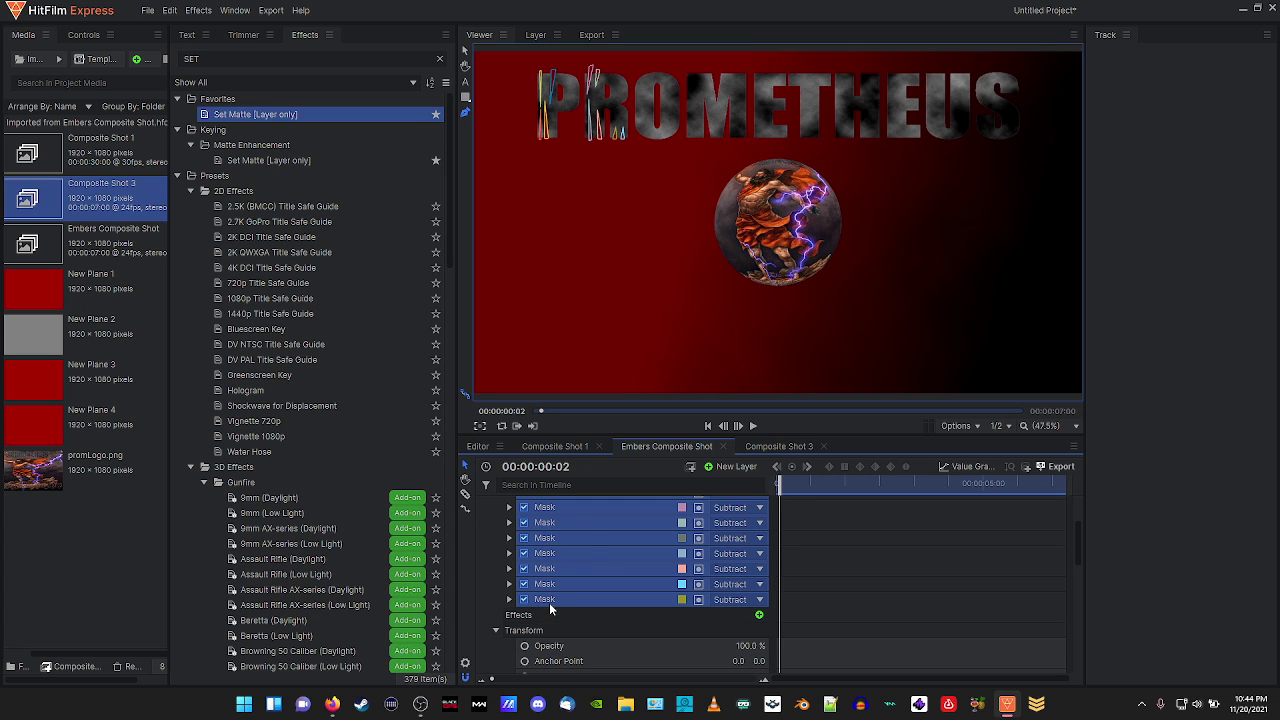
pyautogui.rightClick(583, 544)
pyautogui.click(606, 617)
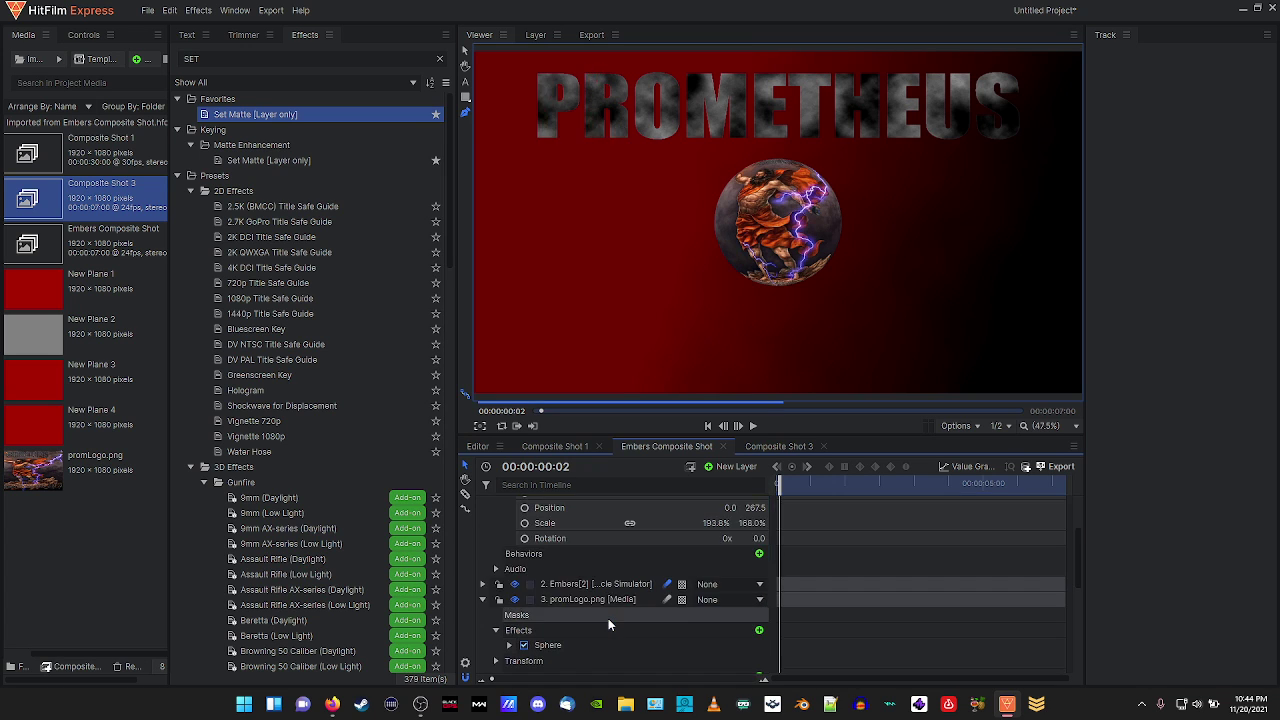
# Play the shot to 00:00:02:10 and export that frame as a PNG to D:\PORTFOLIO with Reimport set to Do not reimport.
pyautogui.click(753, 426)
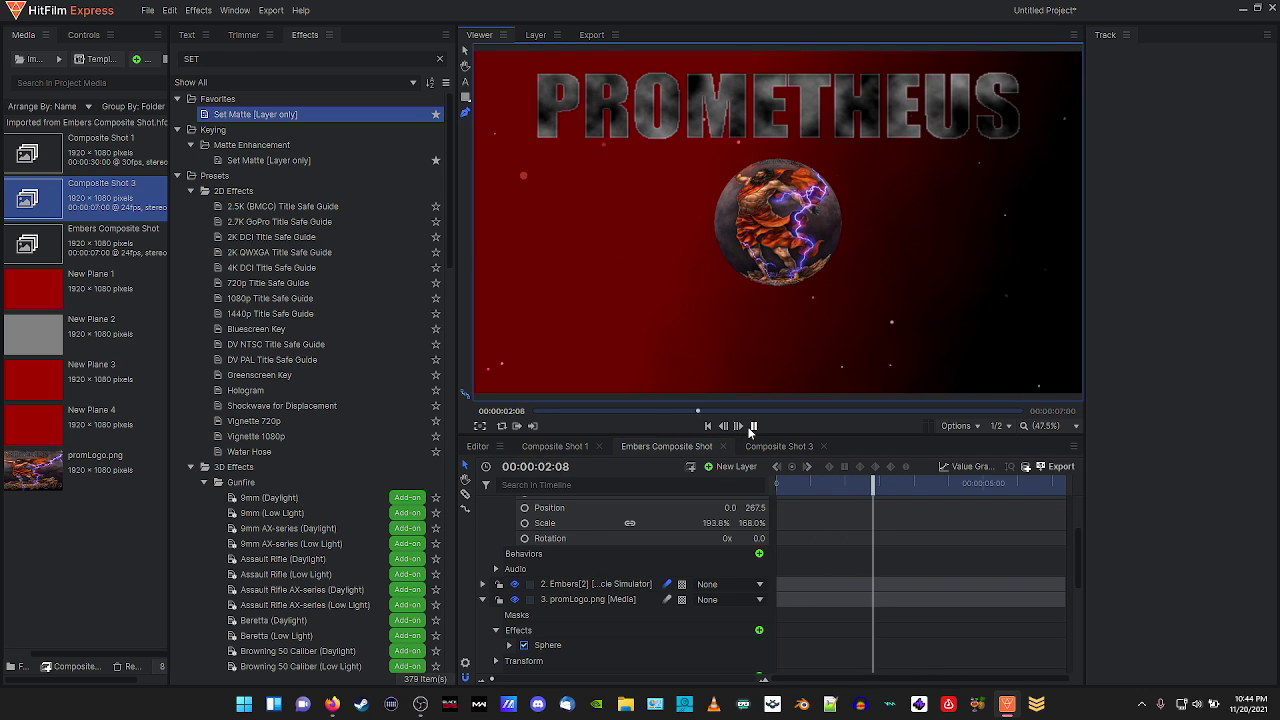
pyautogui.click(753, 426)
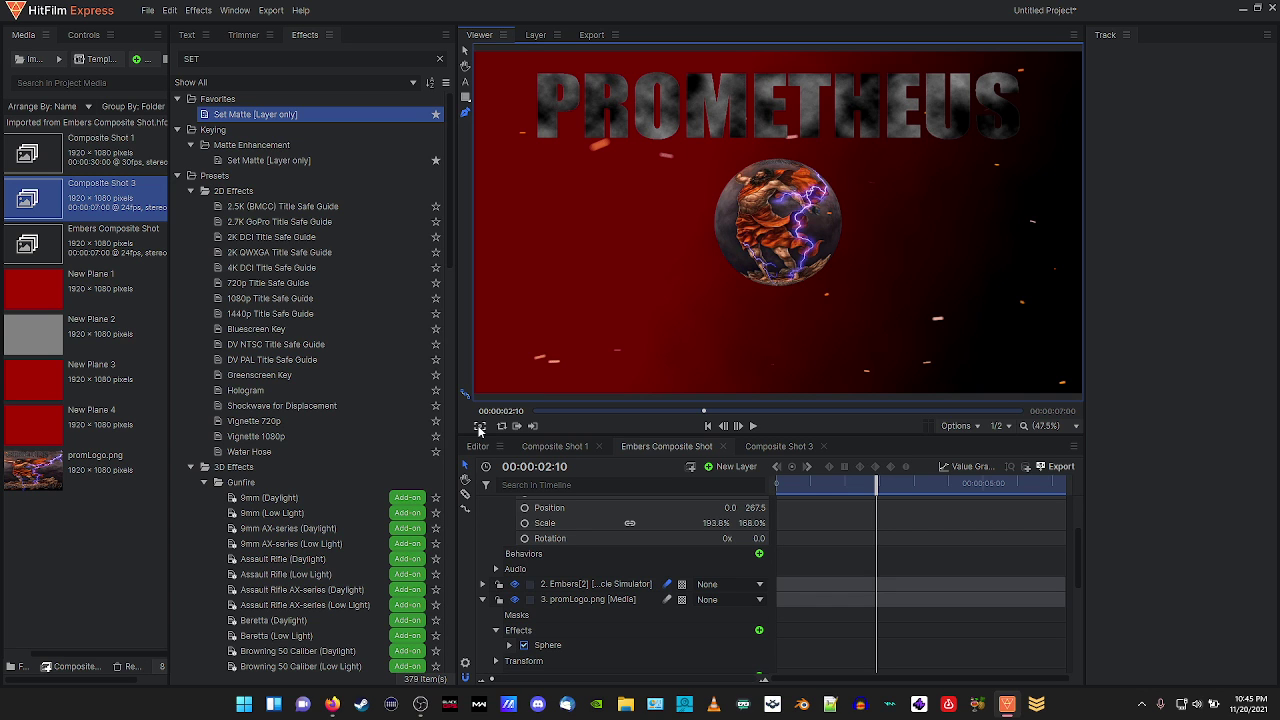
pyautogui.click(480, 428)
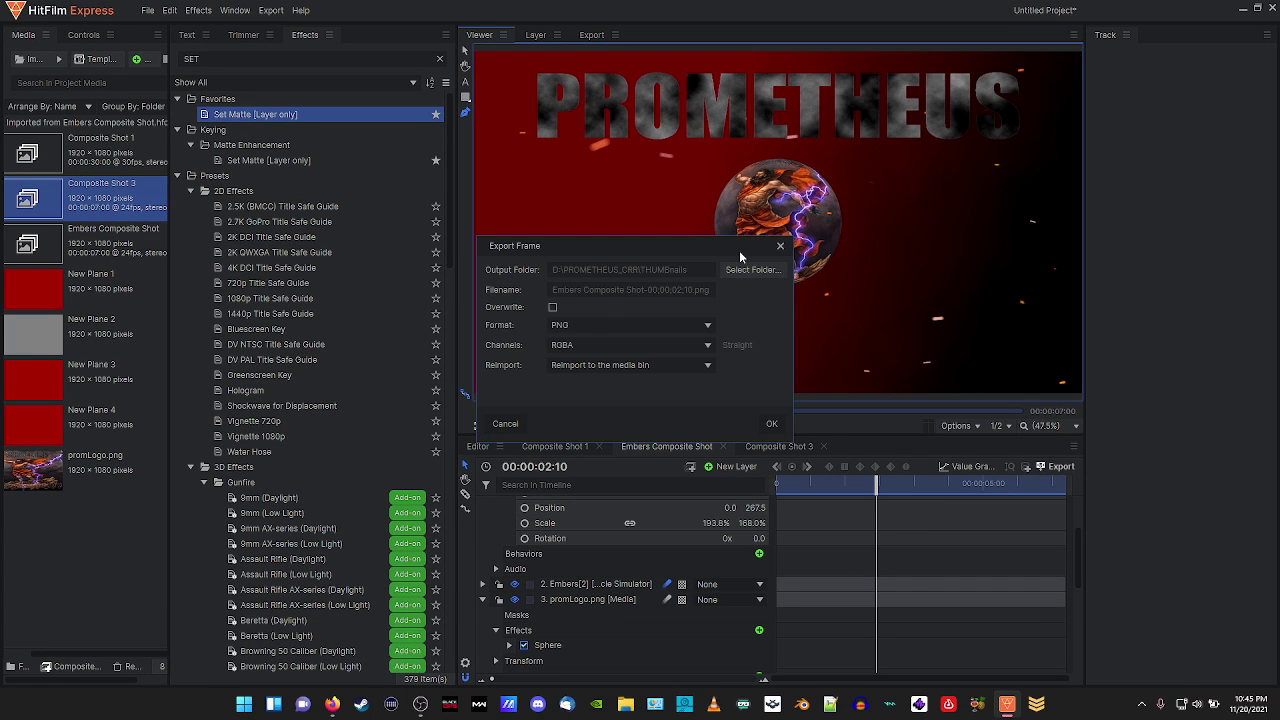
pyautogui.click(766, 270)
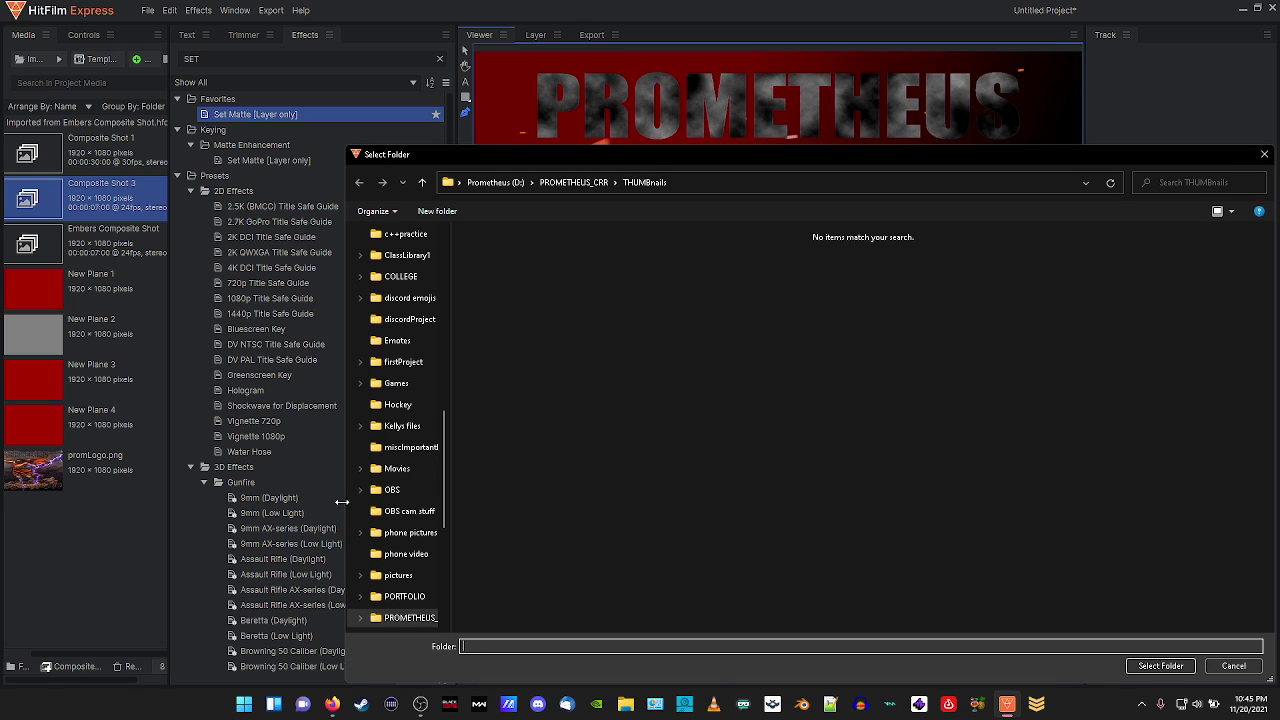
pyautogui.click(395, 596)
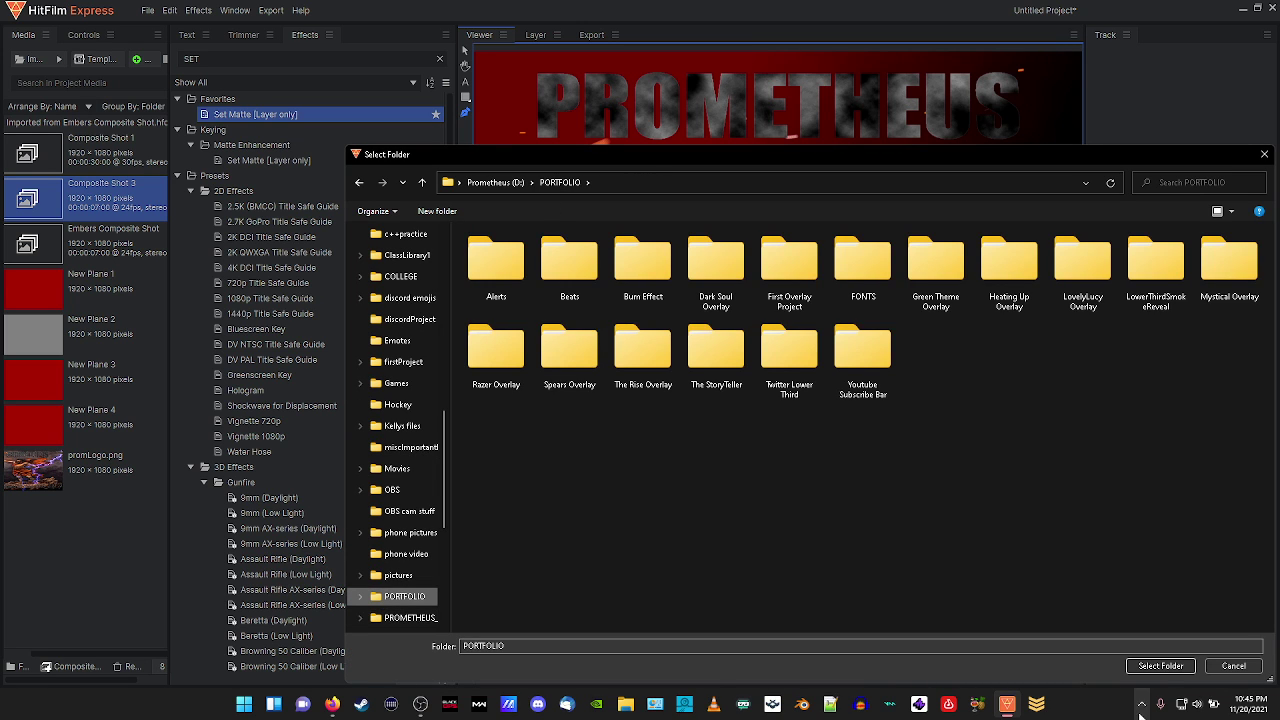
pyautogui.click(1160, 665)
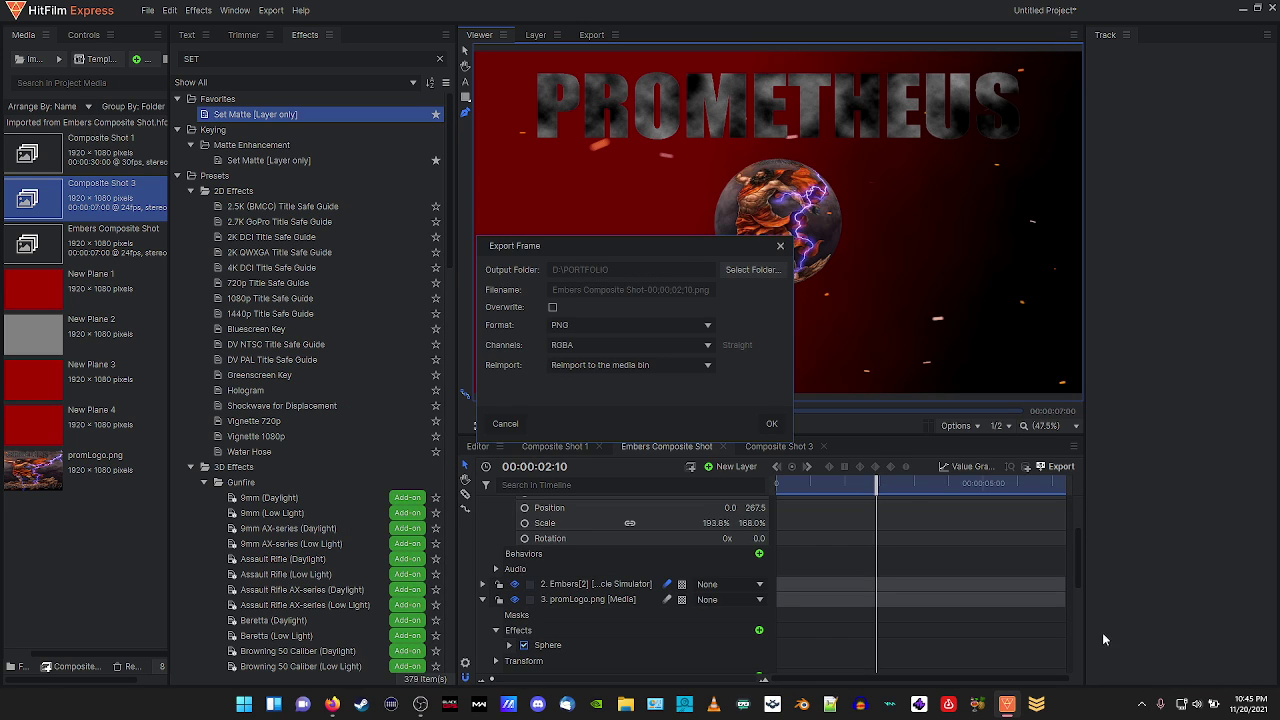
pyautogui.click(634, 369)
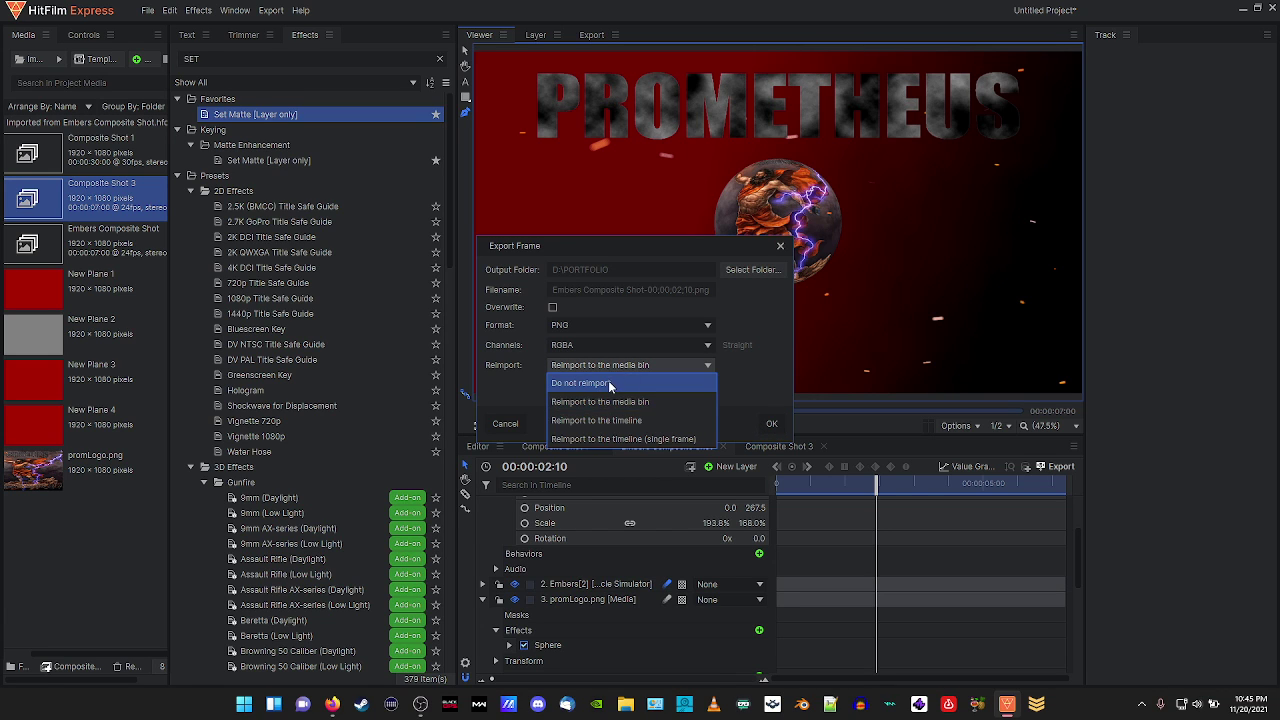
pyautogui.click(606, 380)
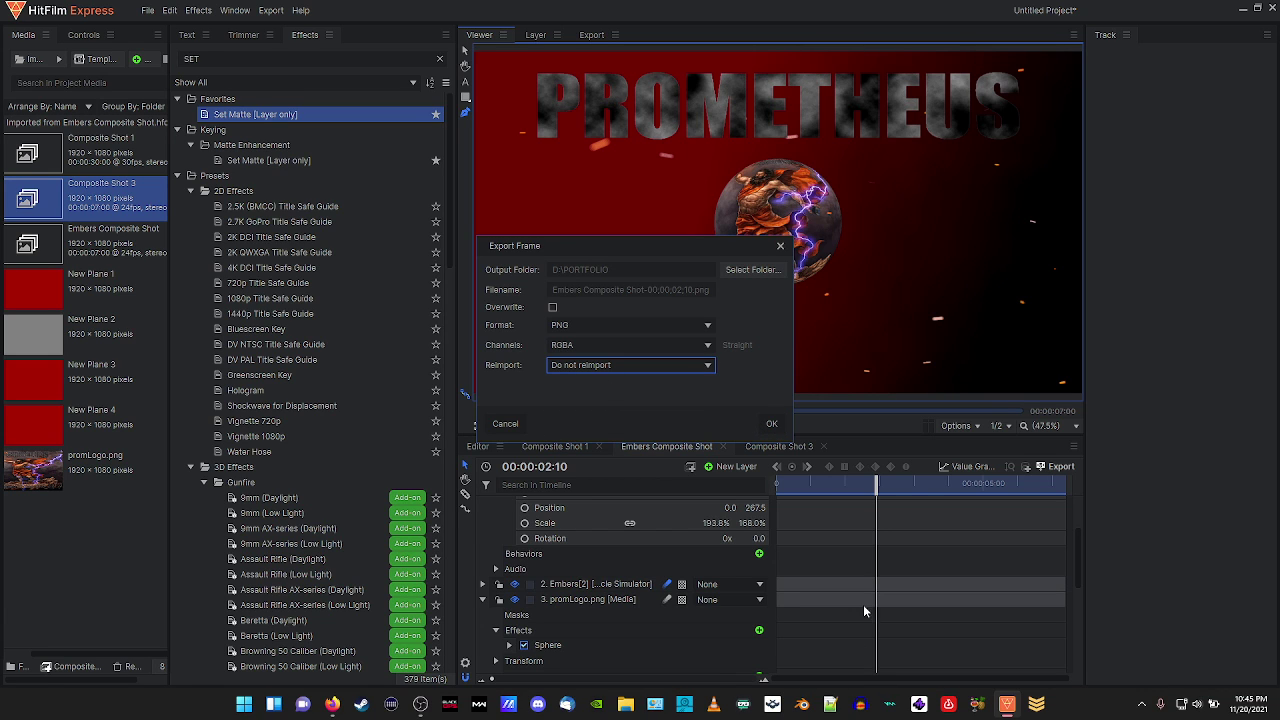
pyautogui.click(771, 423)
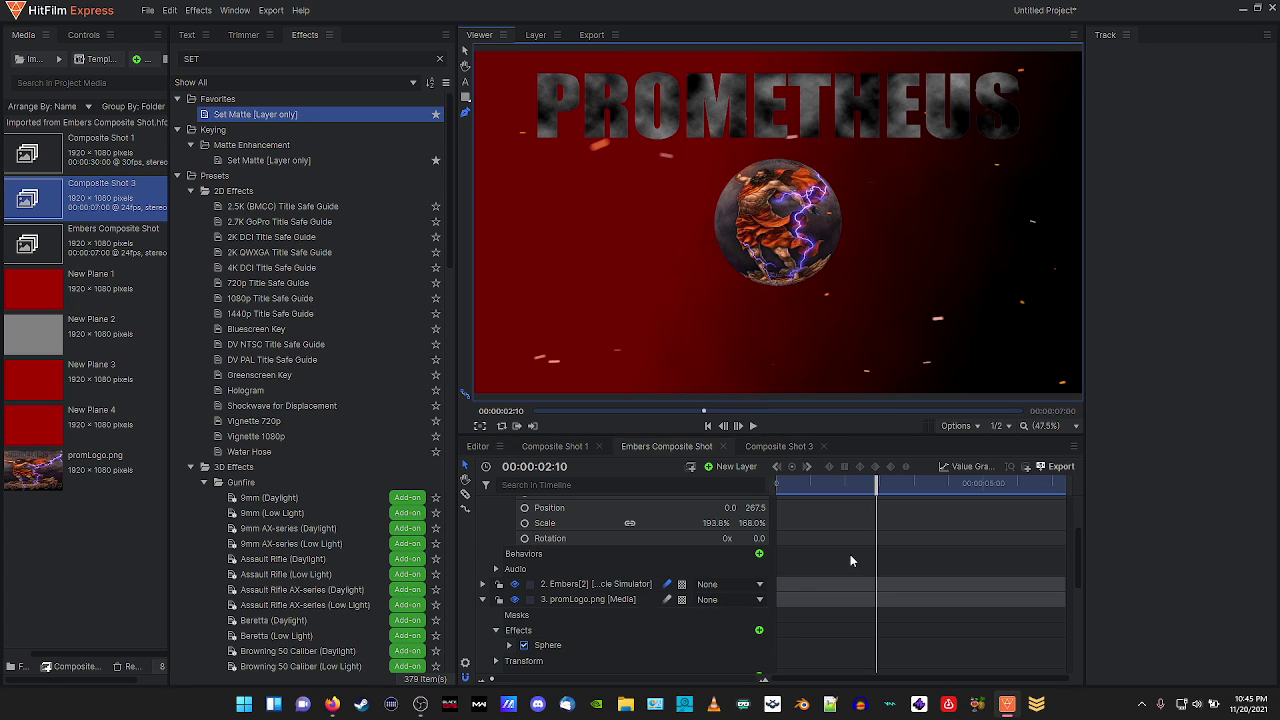
# Return the playhead to the first frame and collapse all expanded layers in the Embers Composite Shot.
pyautogui.moveTo(876, 482); pyautogui.dragTo(777, 535)
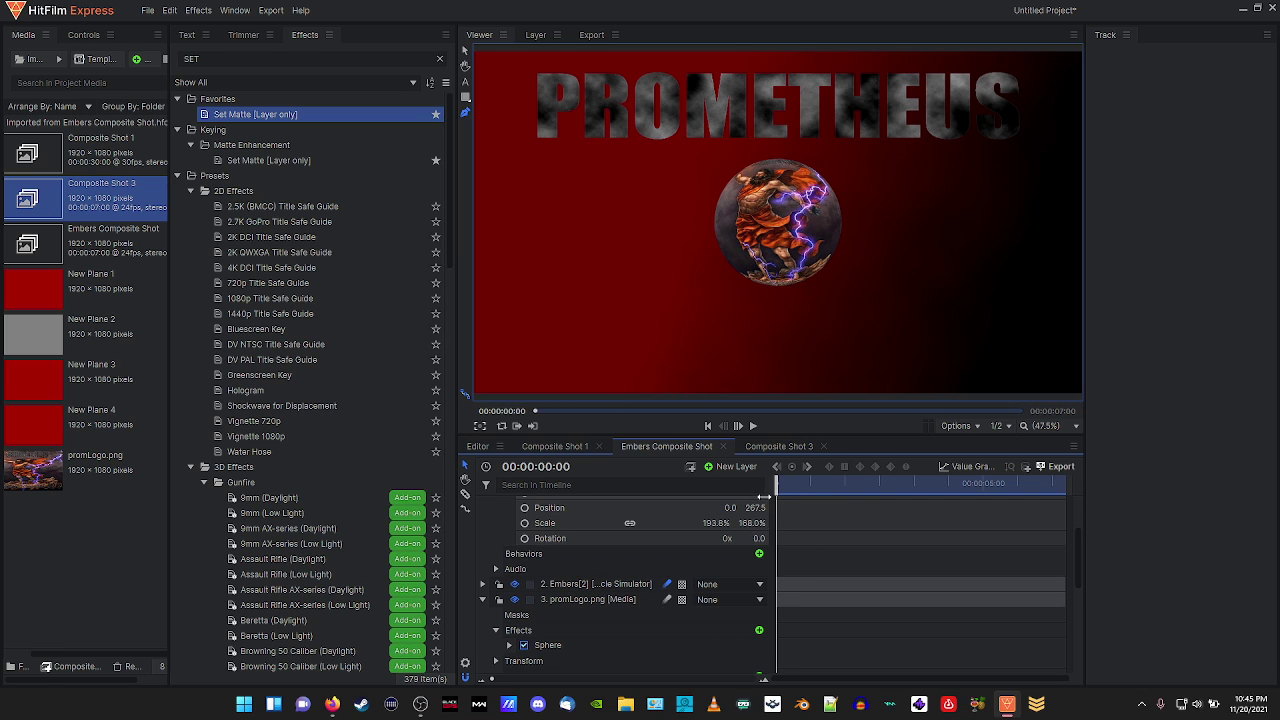
pyautogui.click(835, 483)
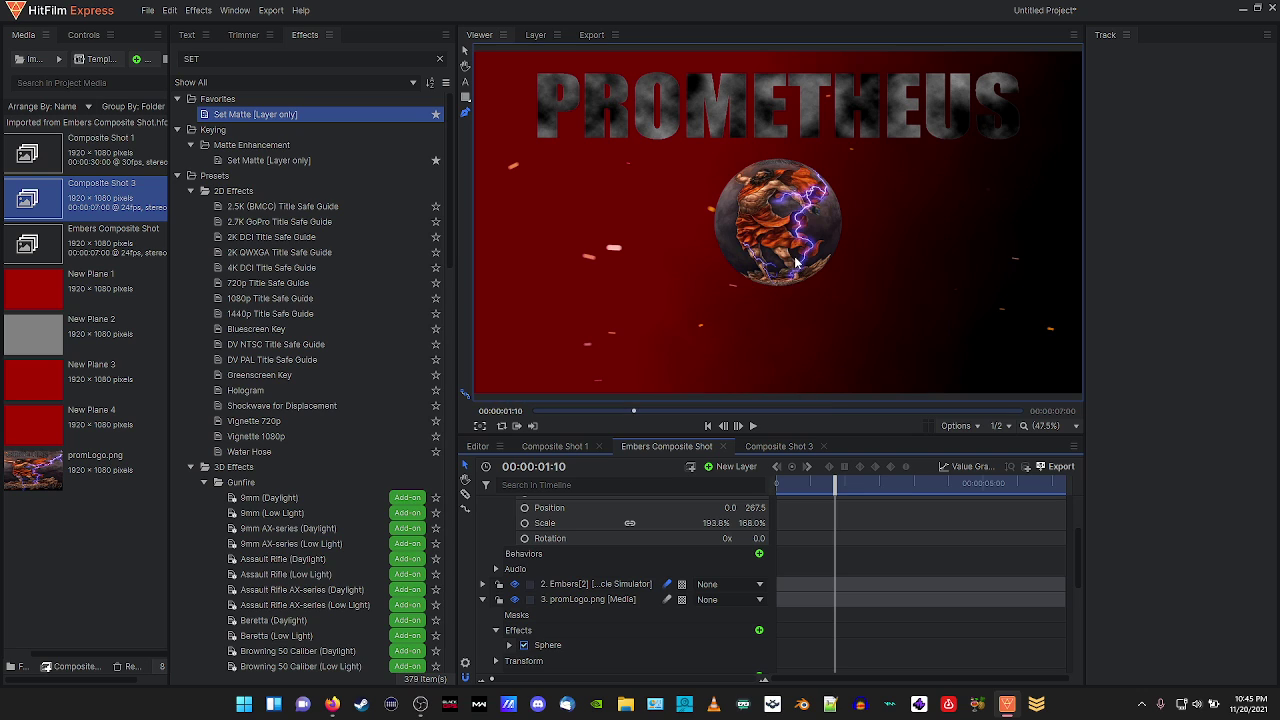
pyautogui.moveTo(827, 481); pyautogui.dragTo(776, 483)
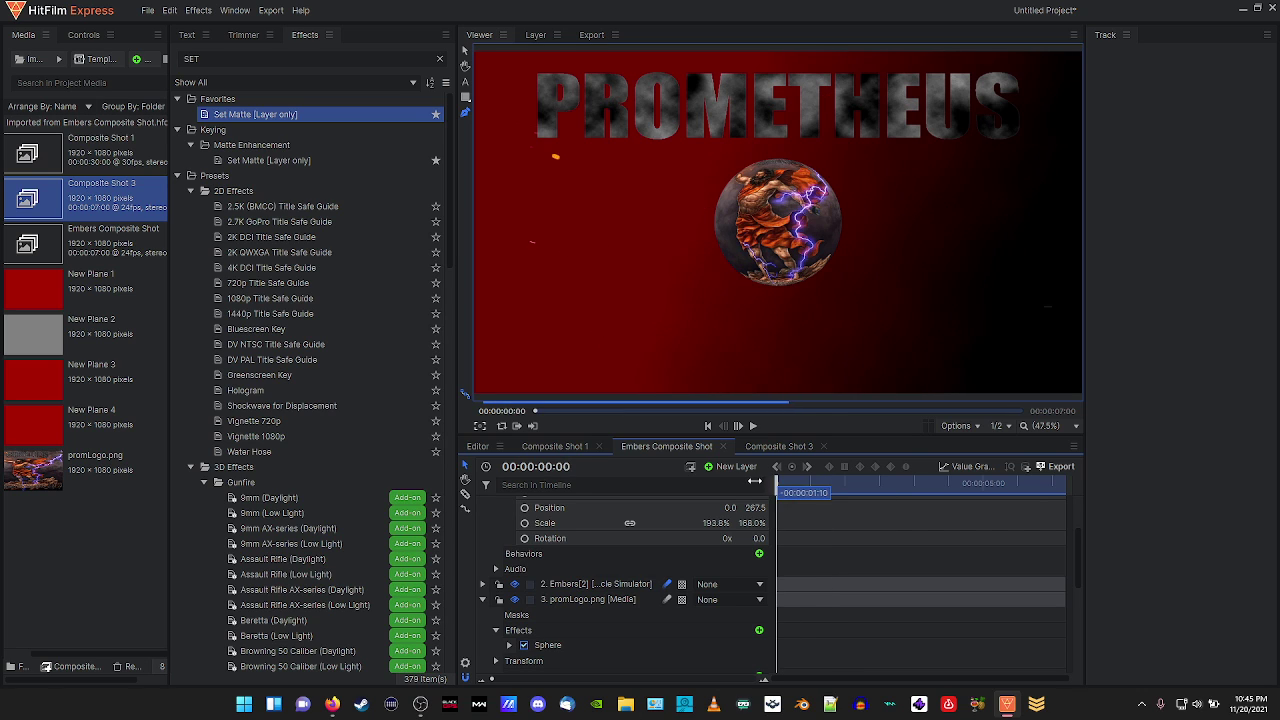
pyautogui.scroll(2, 540, 602)
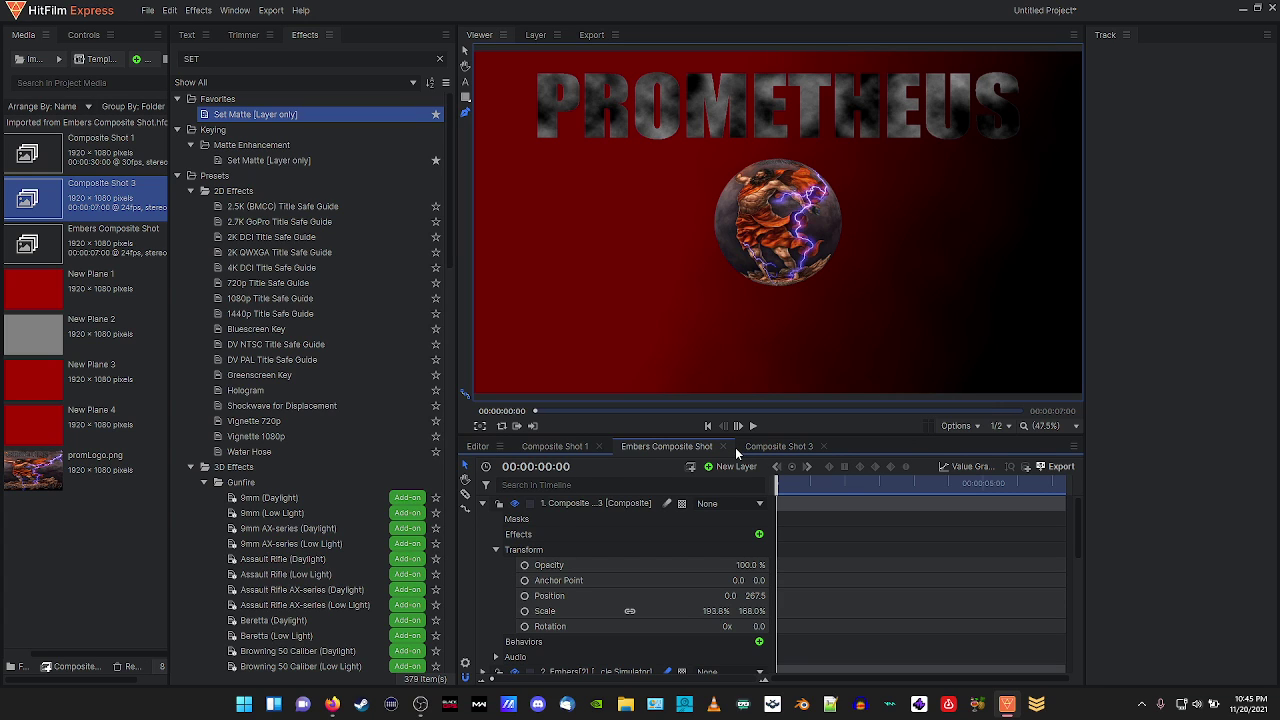
pyautogui.click(482, 505)
pyautogui.click(484, 535)
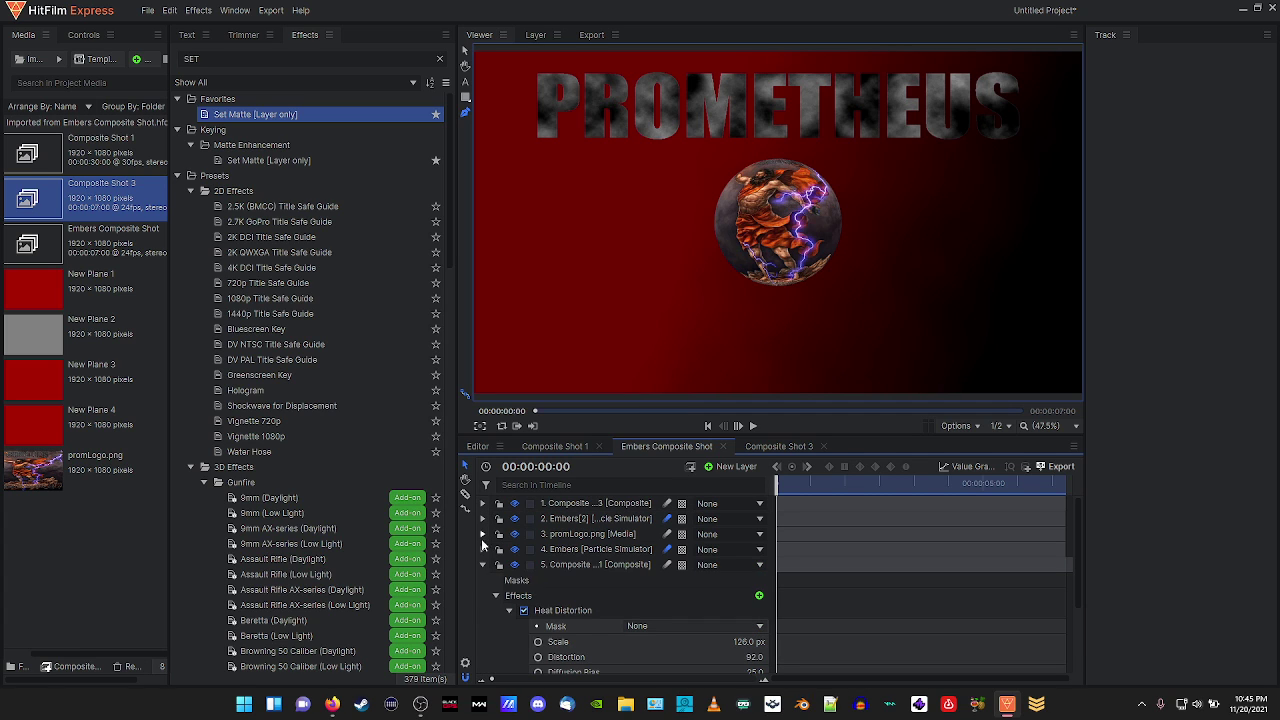
pyautogui.click(484, 566)
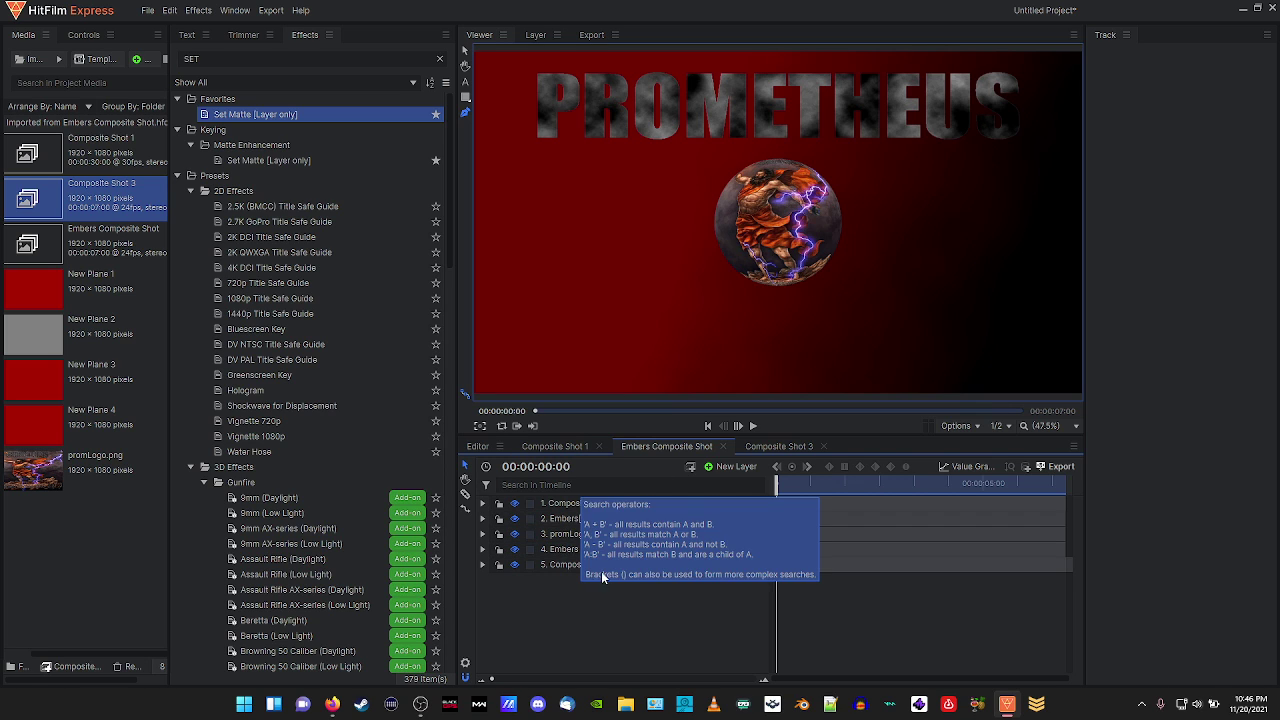
# Collapse the plane layers' properties in Composite Shot 1 and Composite Shot 3.
pyautogui.click(566, 446)
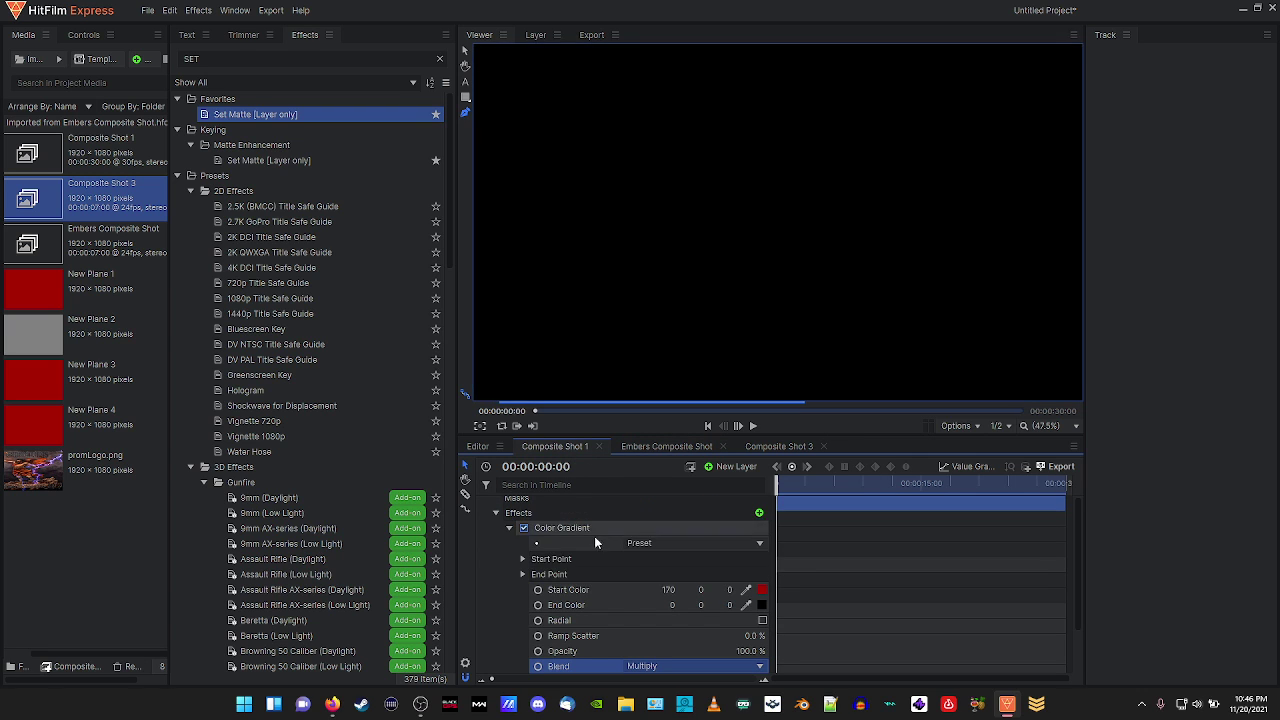
pyautogui.click(497, 506)
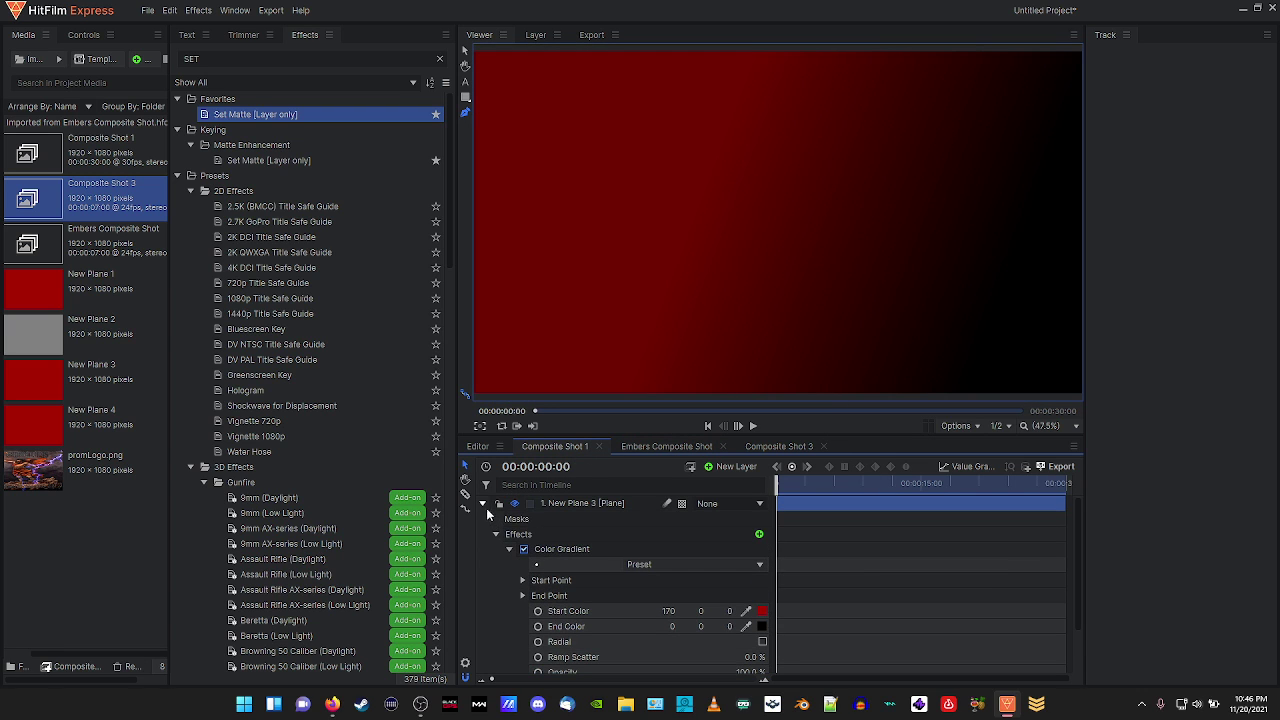
pyautogui.click(483, 503)
pyautogui.click(771, 447)
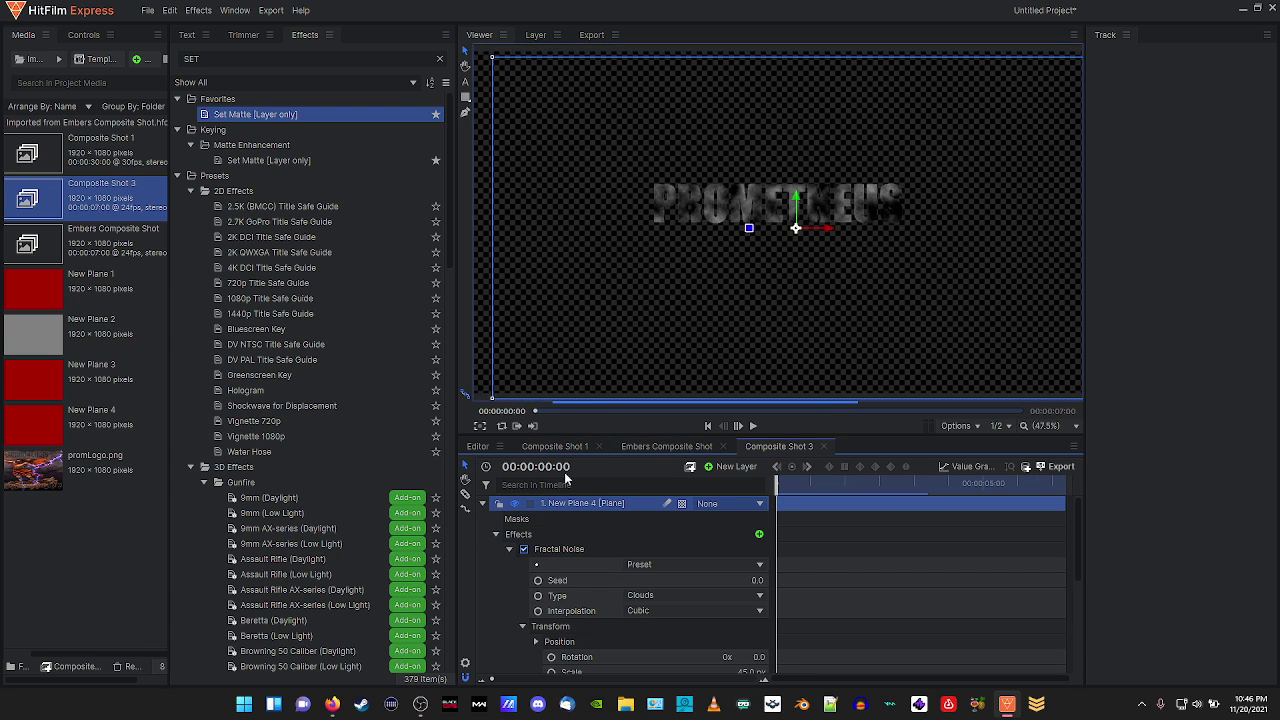
pyautogui.click(483, 503)
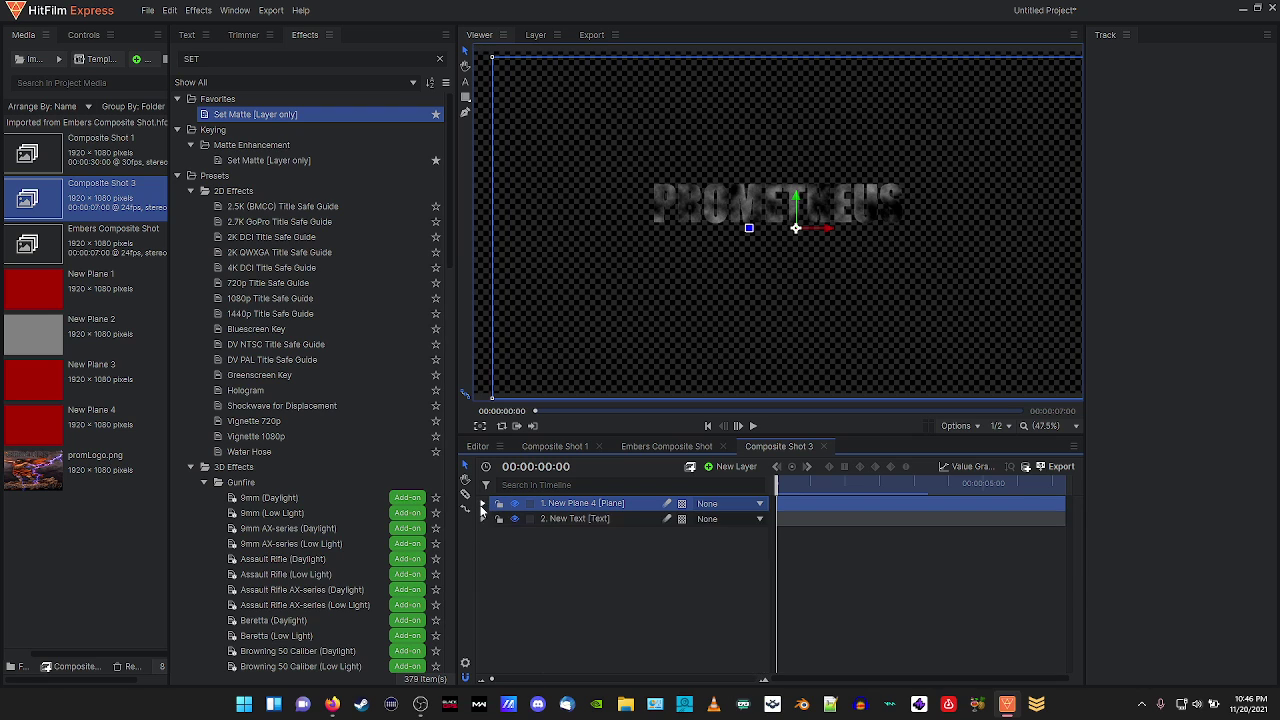
pyautogui.click(662, 446)
pyautogui.click(553, 446)
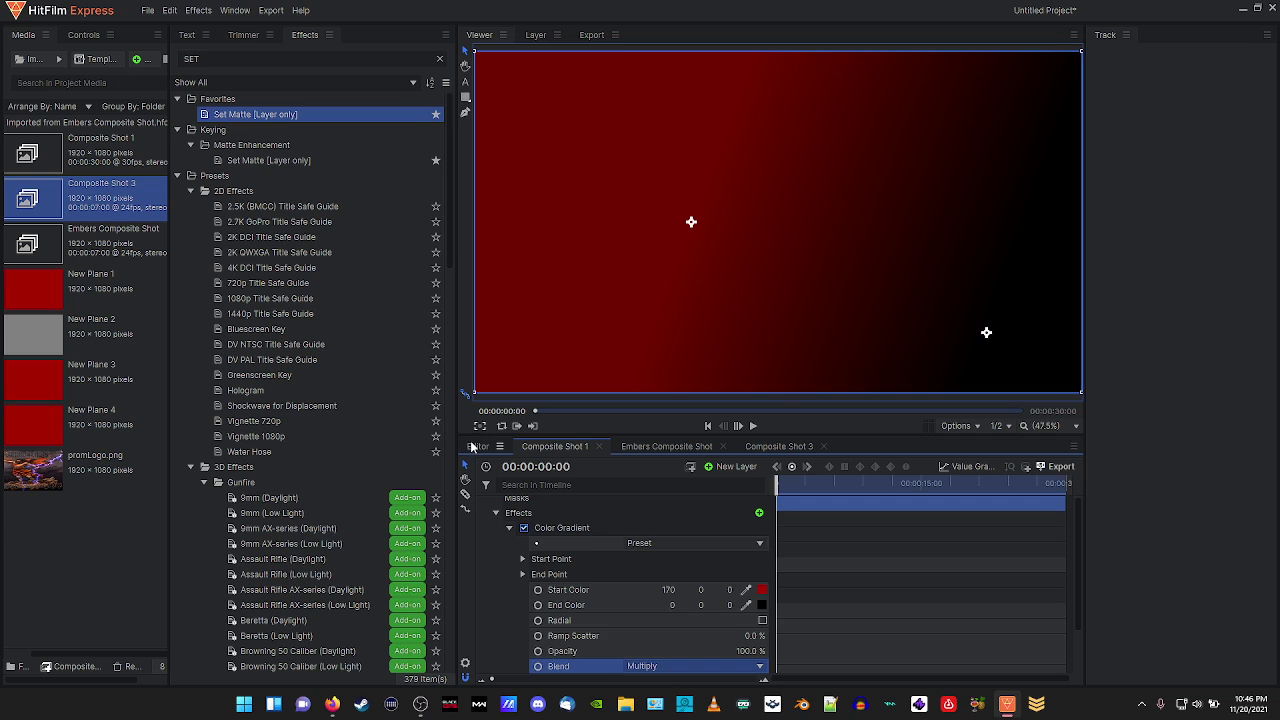
pyautogui.click(474, 445)
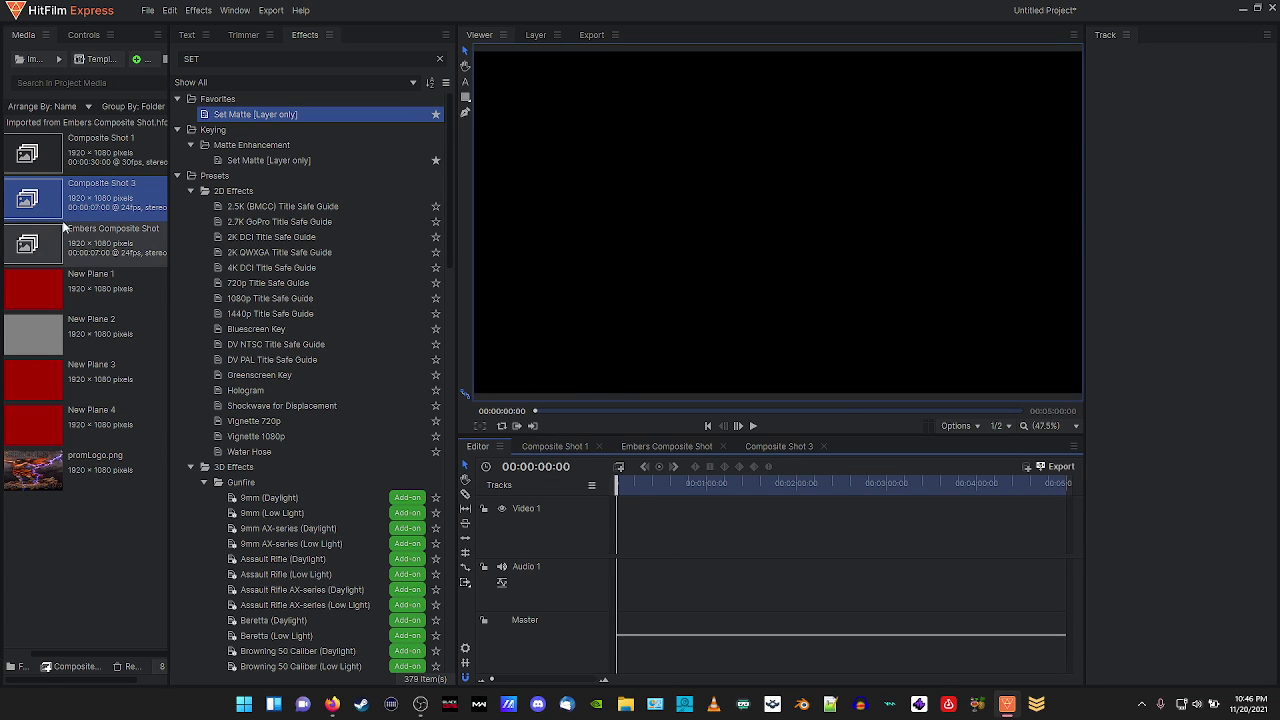
pyautogui.moveTo(38, 232); pyautogui.dragTo(330, 485)
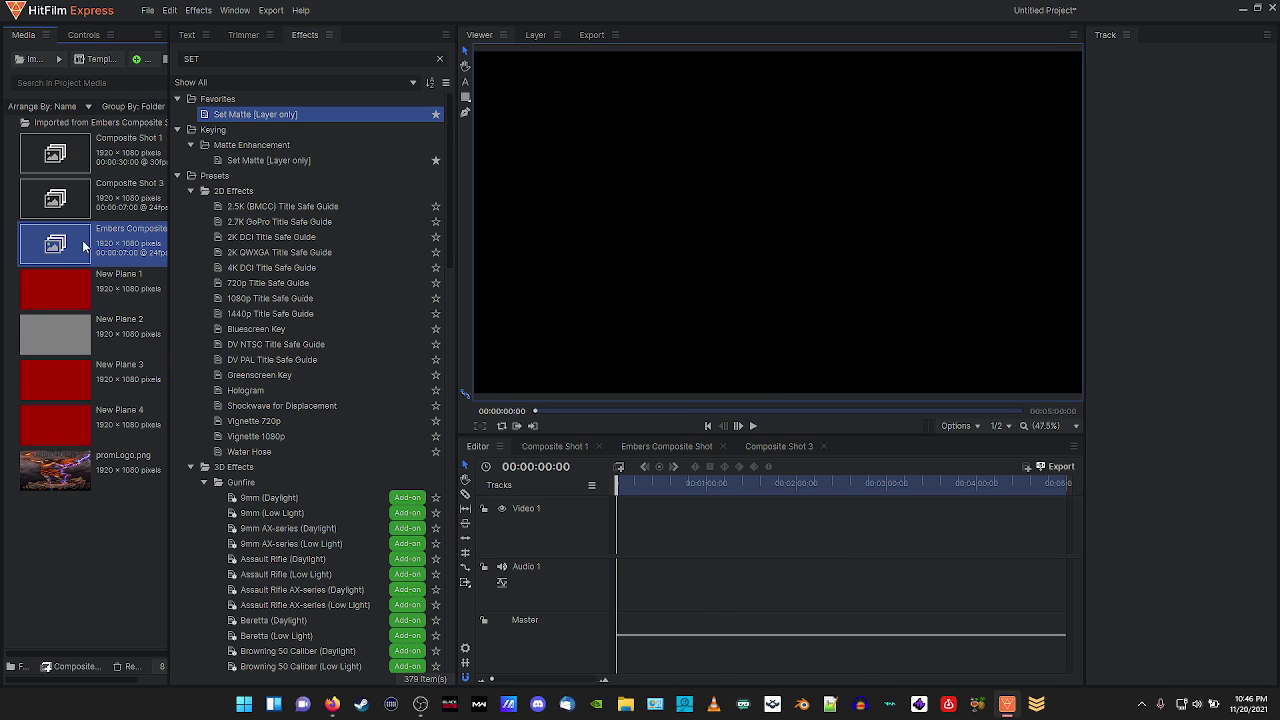
pyautogui.click(60, 200)
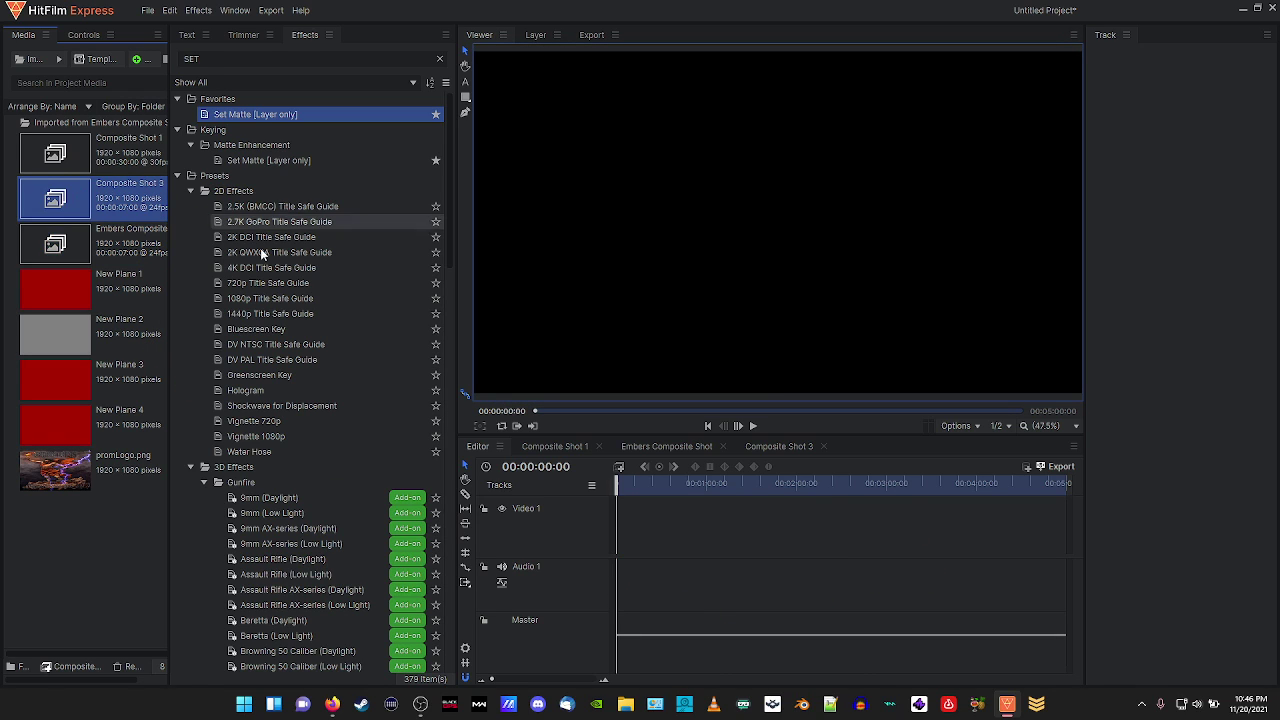
pyautogui.click(760, 451)
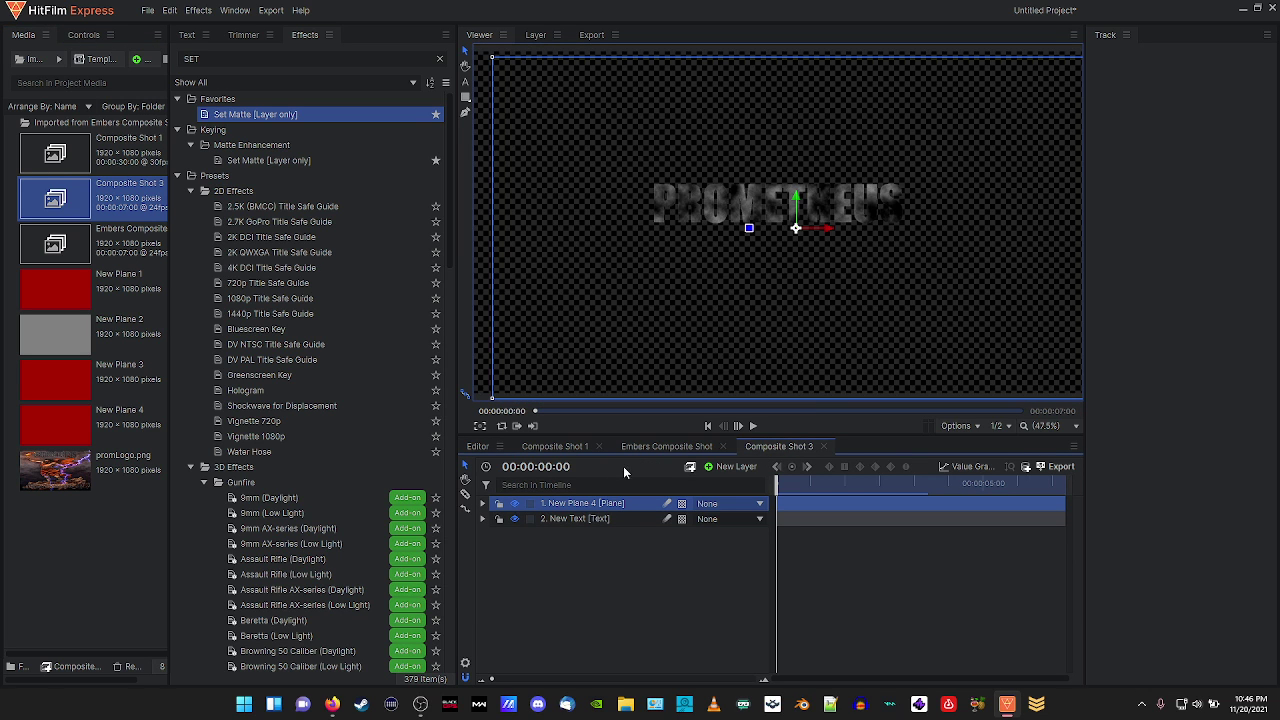
# Collapse the New Plane 3 layer's properties in Composite Shot 1.
pyautogui.click(555, 446)
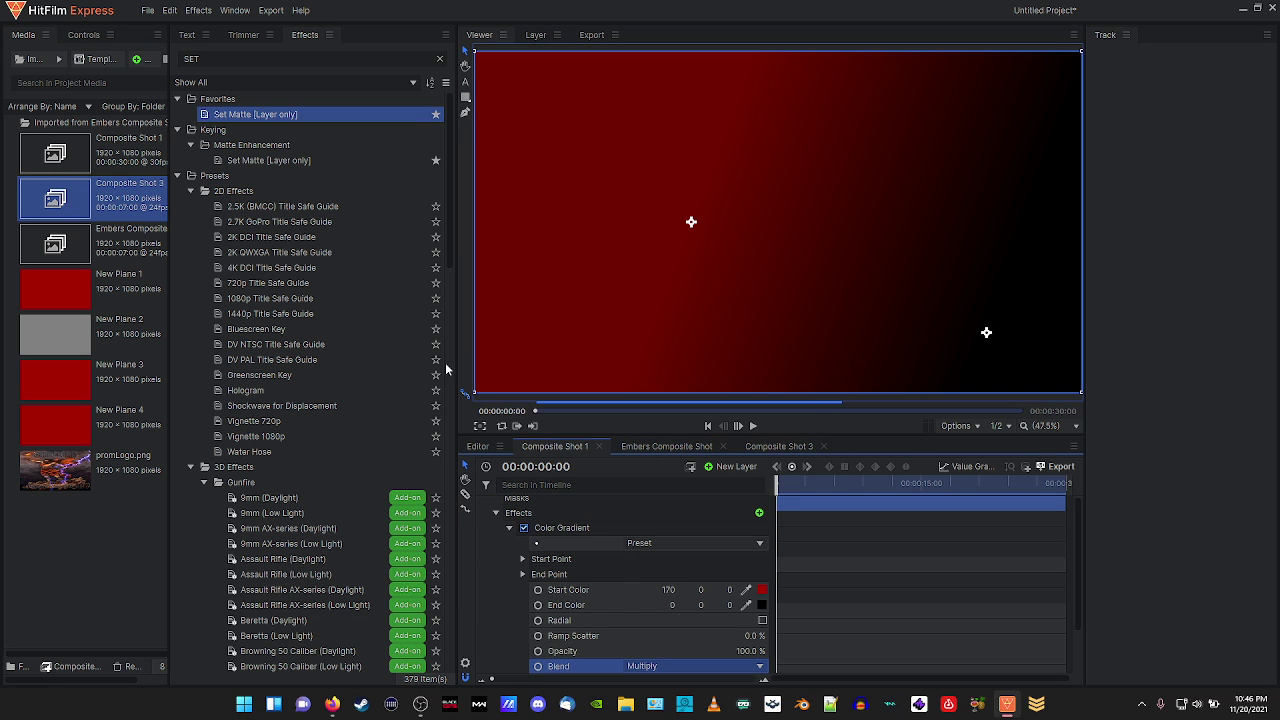
pyautogui.scroll(1, 508, 543)
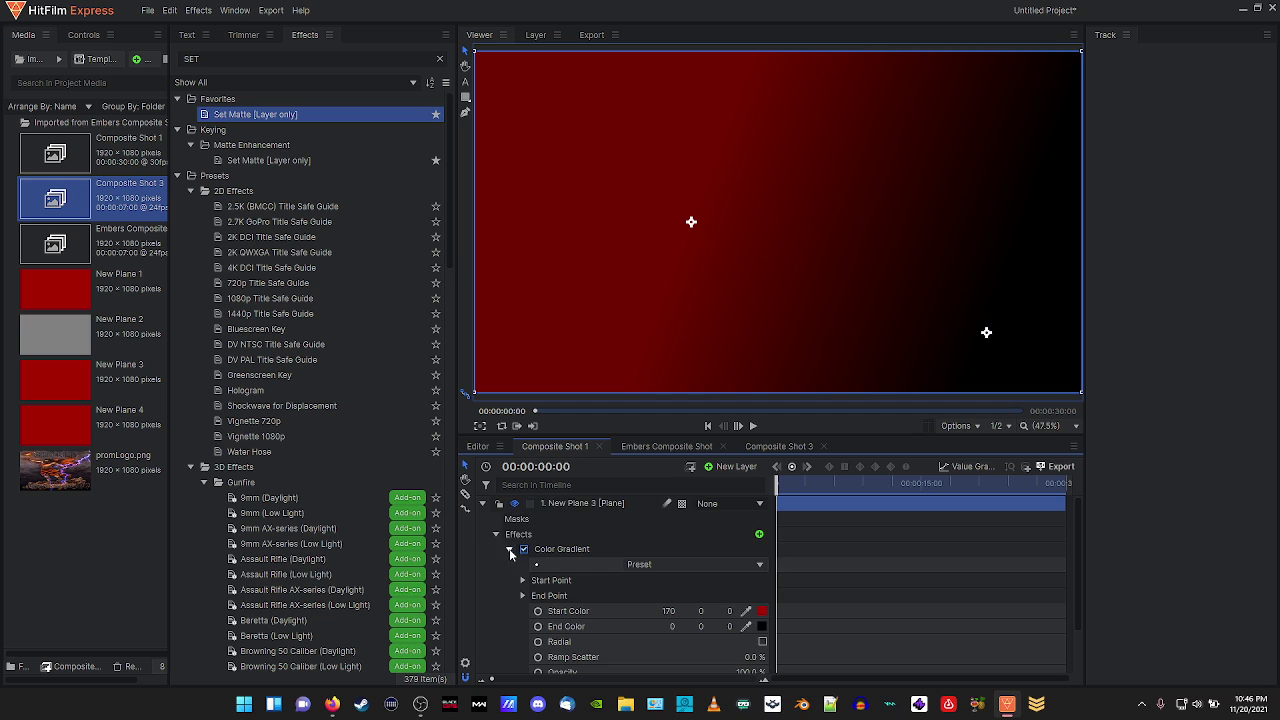
pyautogui.click(483, 504)
# Place the Embers Composite Shot on the Video 1 track at the start of the Editor timeline.
pyautogui.click(661, 444)
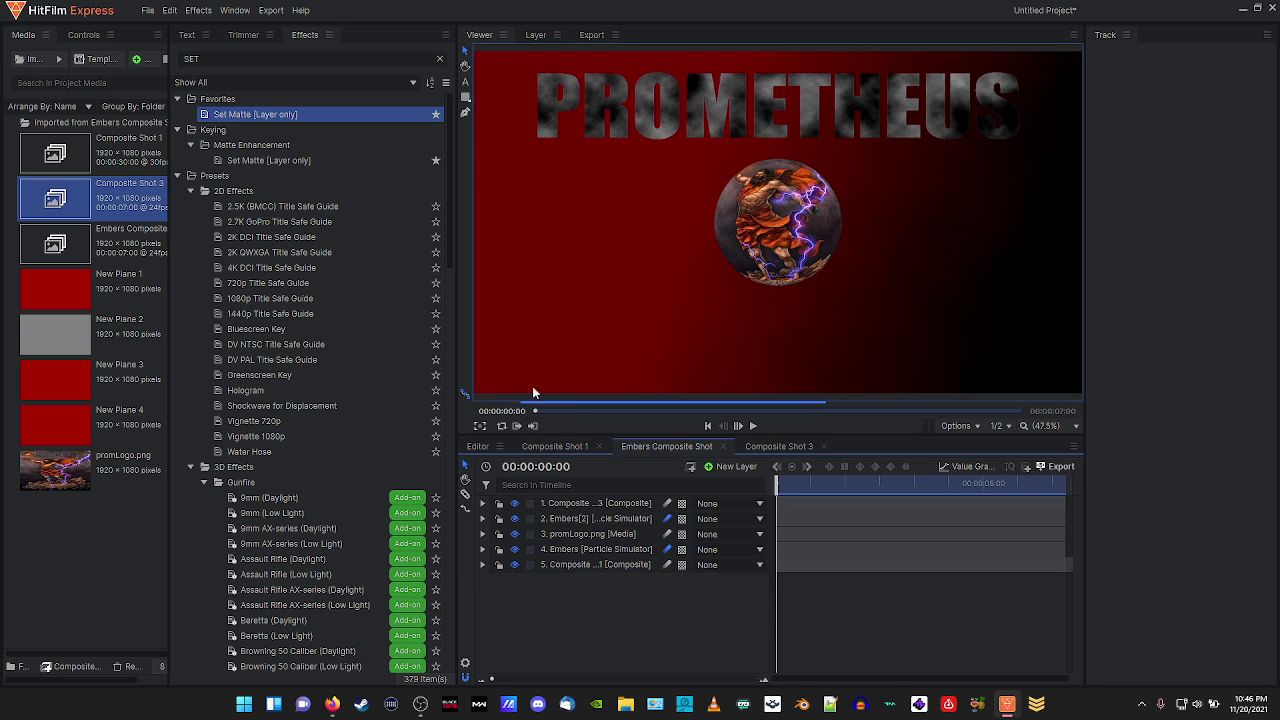
pyautogui.click(466, 446)
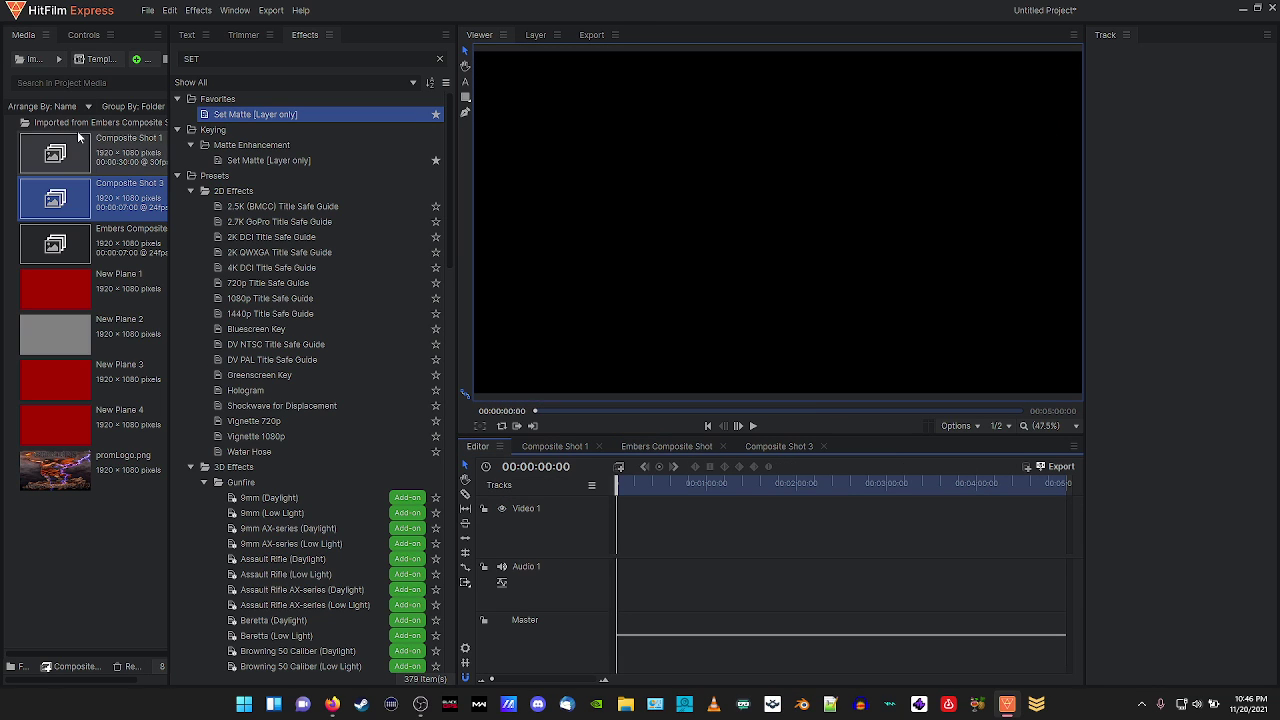
pyautogui.moveTo(60, 245); pyautogui.dragTo(622, 545)
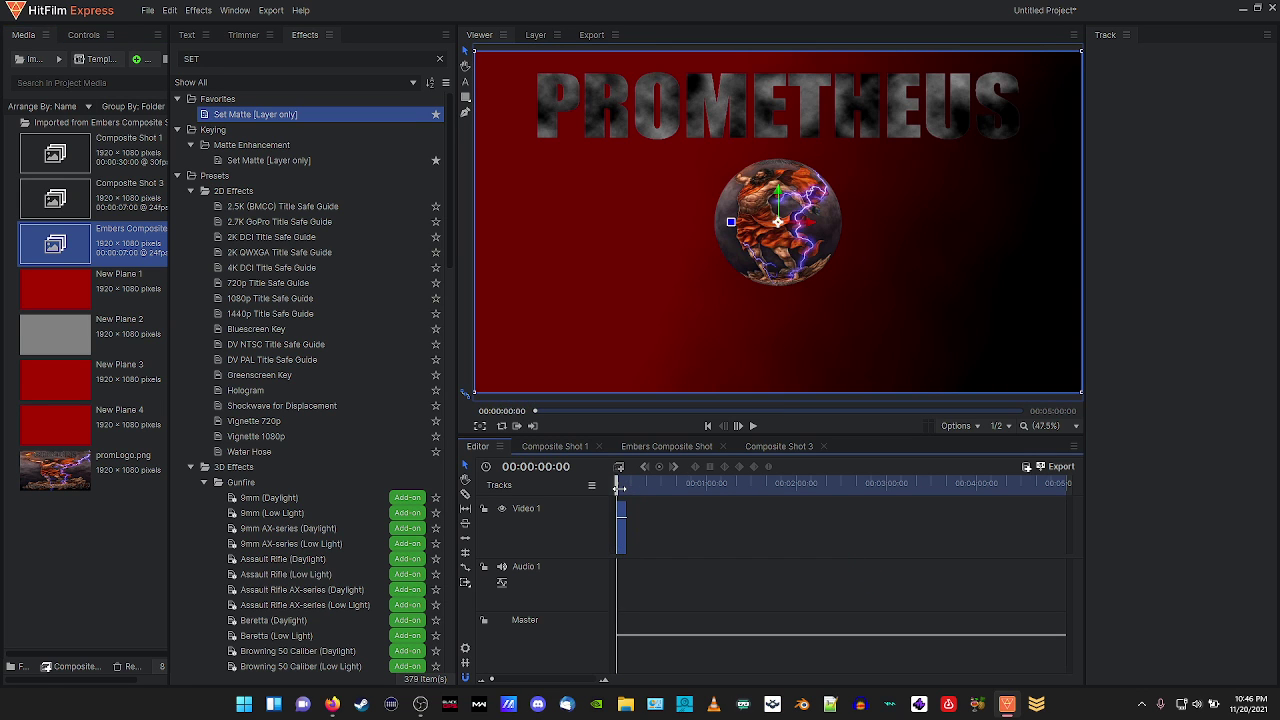
# Return to the Embers Composite Shot with the promLogo.png layer selected, and clear the effects search.
pyautogui.moveTo(620, 488); pyautogui.dragTo(625, 488)
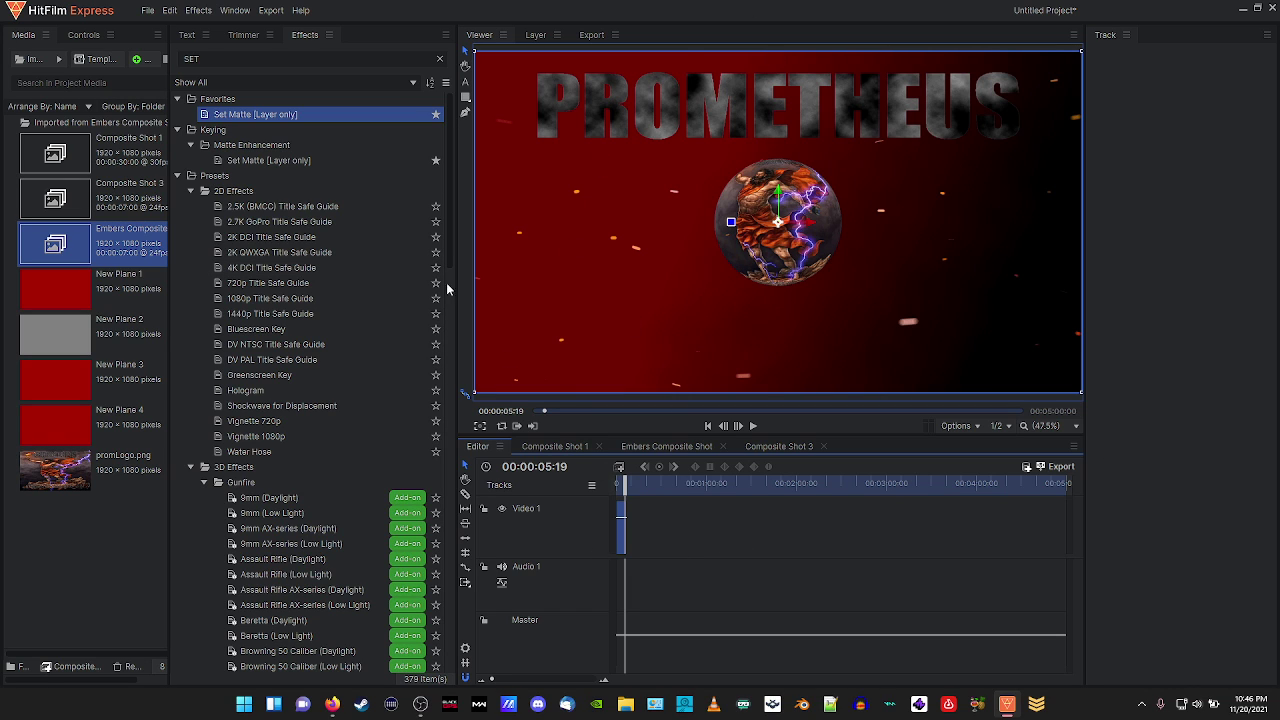
pyautogui.click(786, 446)
pyautogui.click(685, 448)
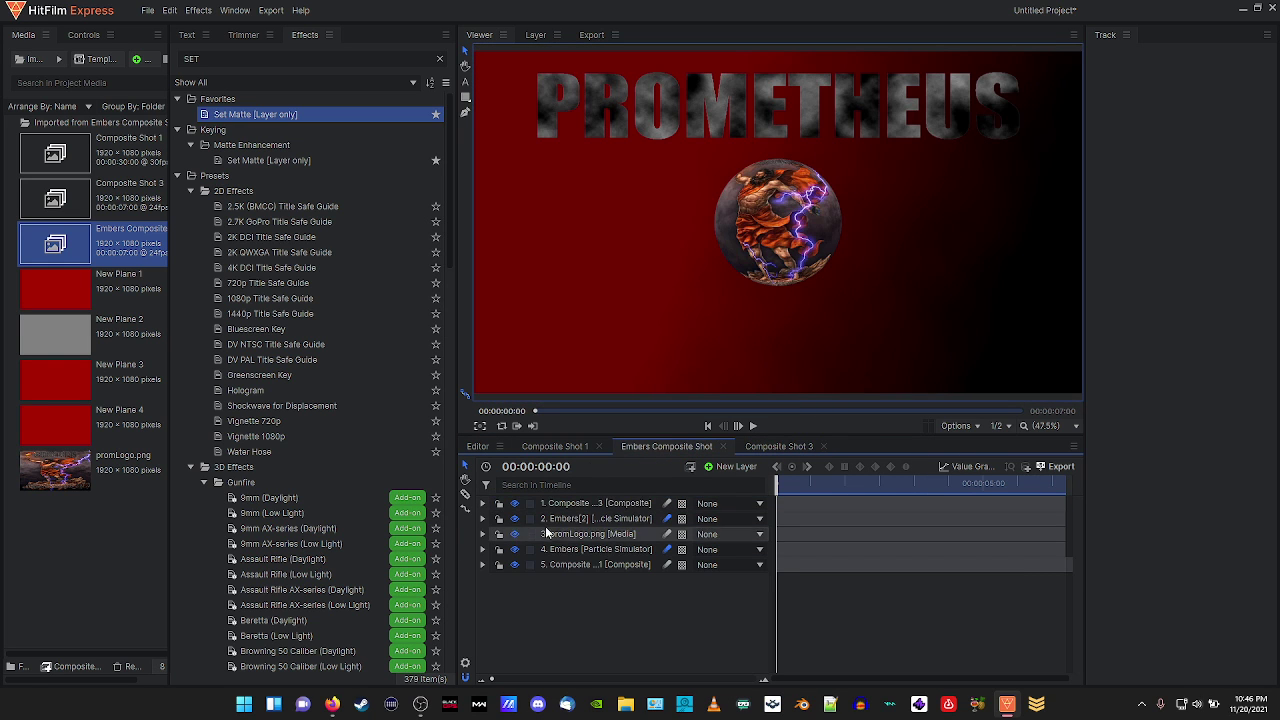
pyautogui.click(596, 535)
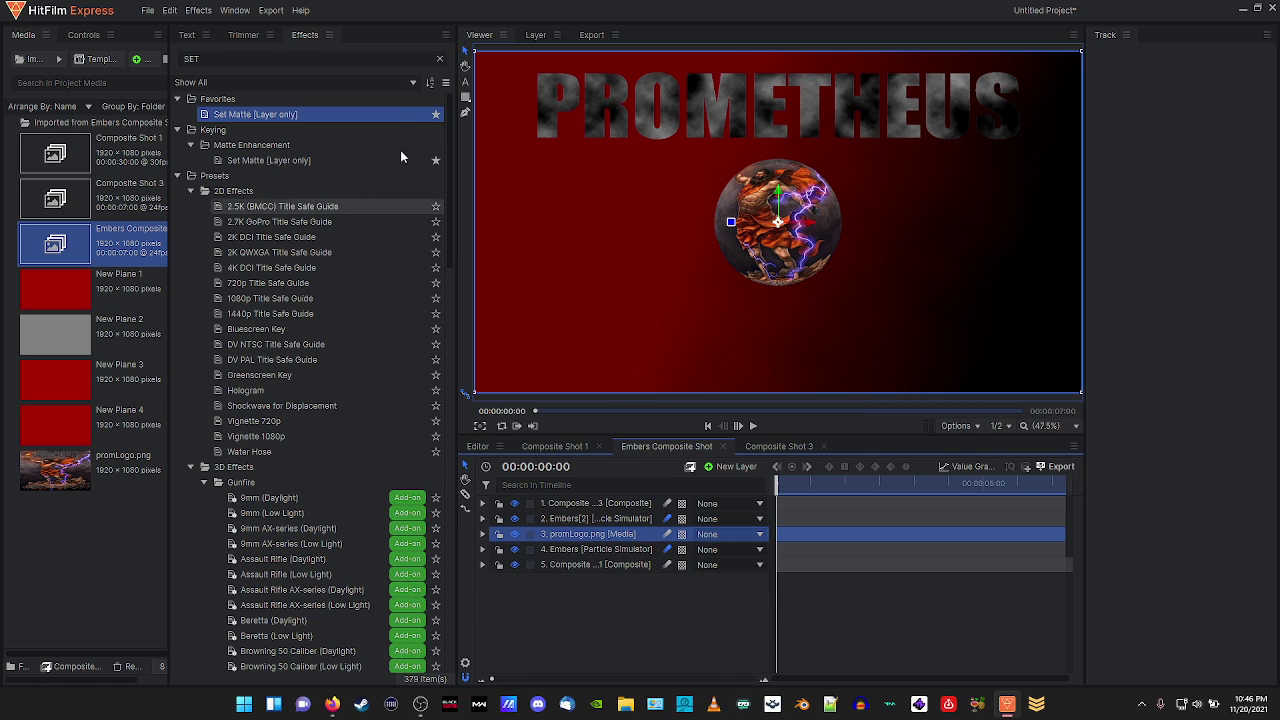
pyautogui.moveTo(241, 62); pyautogui.dragTo(175, 72)
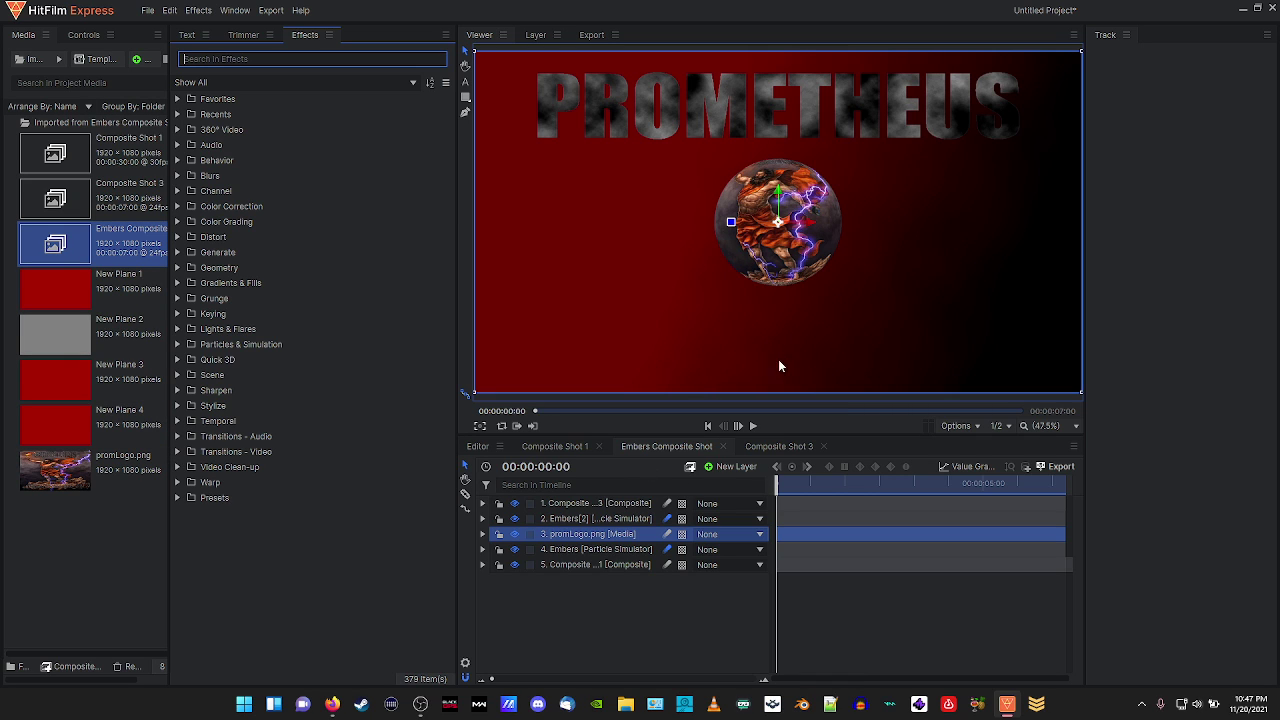
# Expand the promLogo.png layer's effects and transform properties, and convert the layer to a 3D plane with a new camera.
pyautogui.click(482, 534)
pyautogui.click(496, 565)
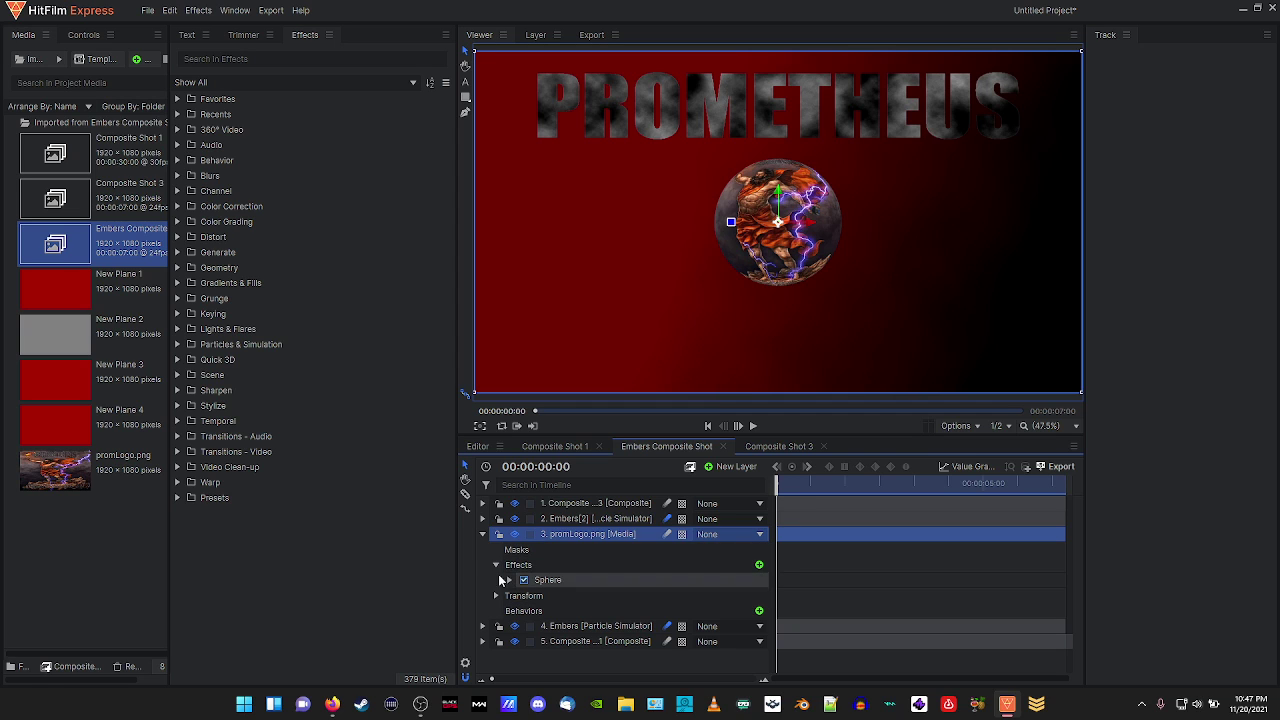
pyautogui.click(495, 596)
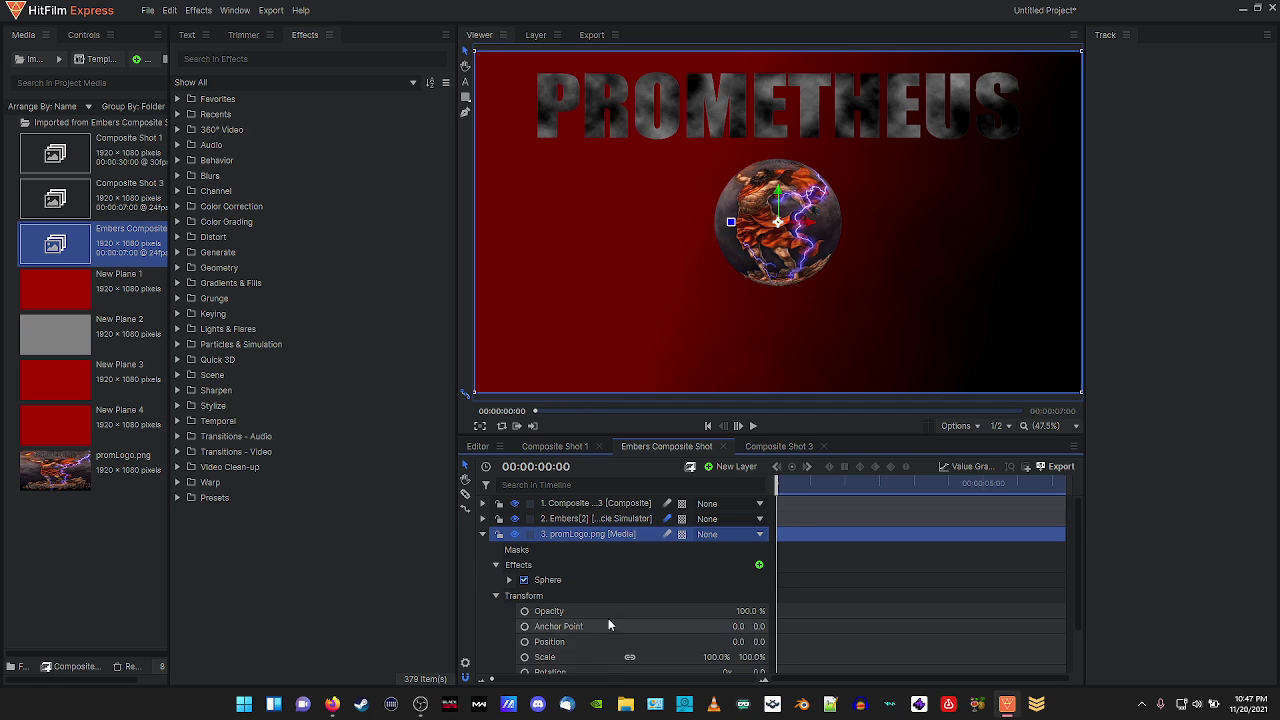
pyautogui.scroll(-1, 610, 615)
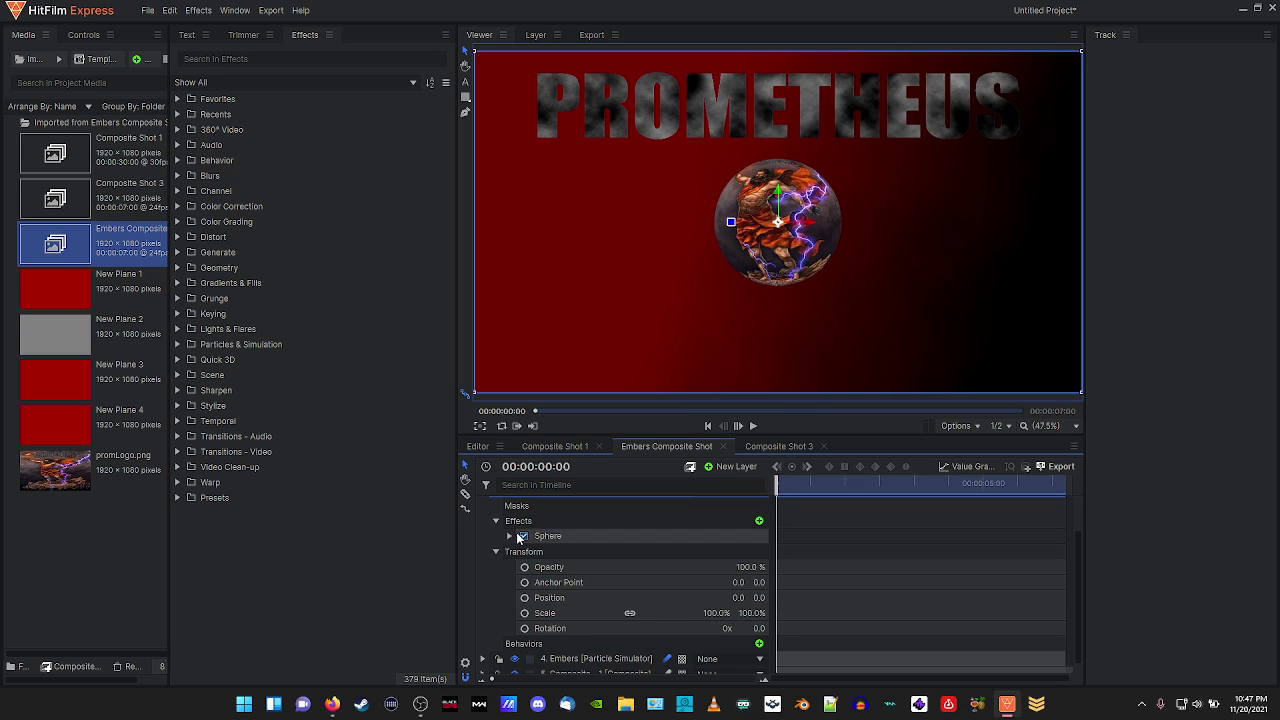
pyautogui.scroll(1, 519, 538)
pyautogui.click(695, 534)
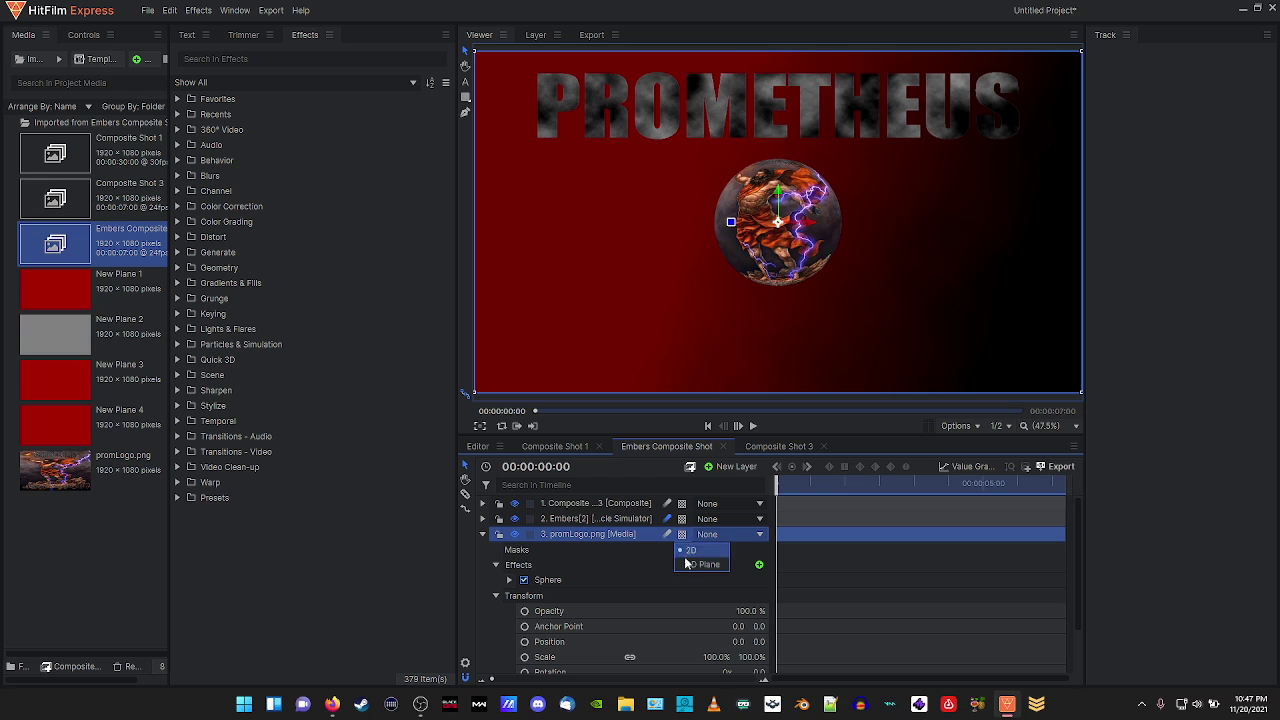
pyautogui.click(687, 565)
pyautogui.click(714, 381)
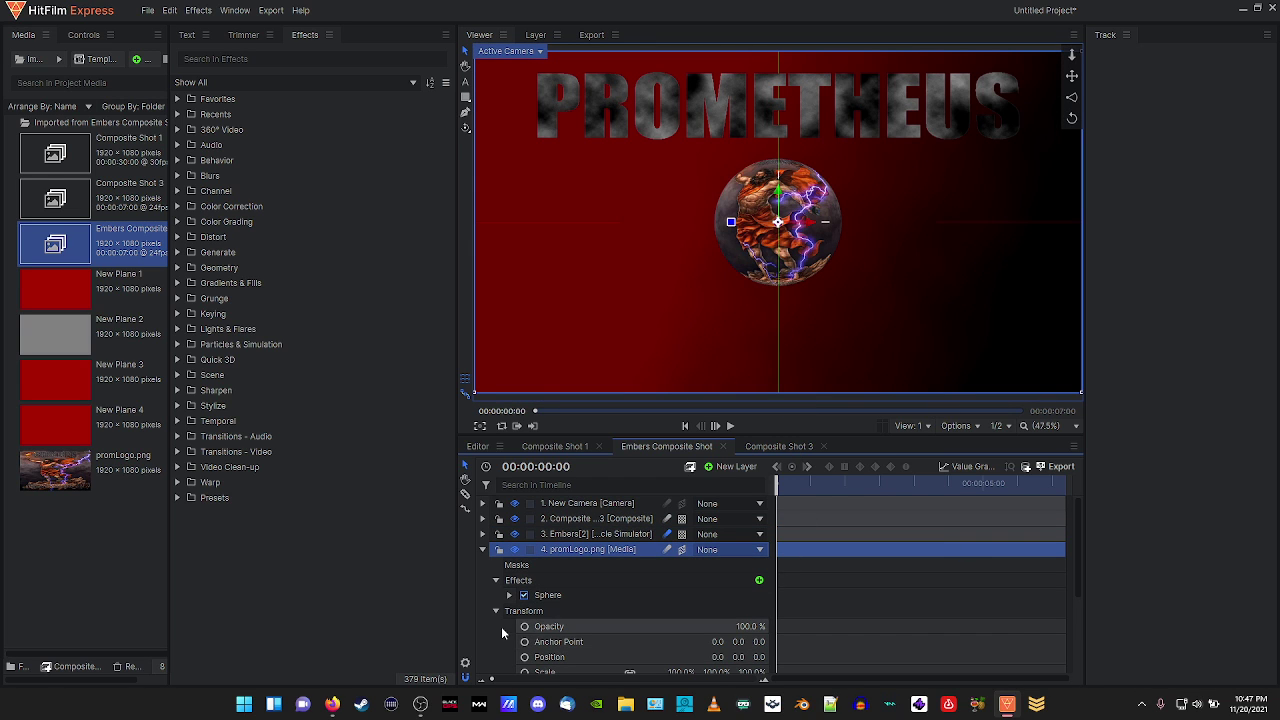
# Set the promLogo.png layer's Z position to 1870 and keyframe its position at the first frame.
pyautogui.scroll(-1, 541, 566)
pyautogui.scroll(-3, 620, 540)
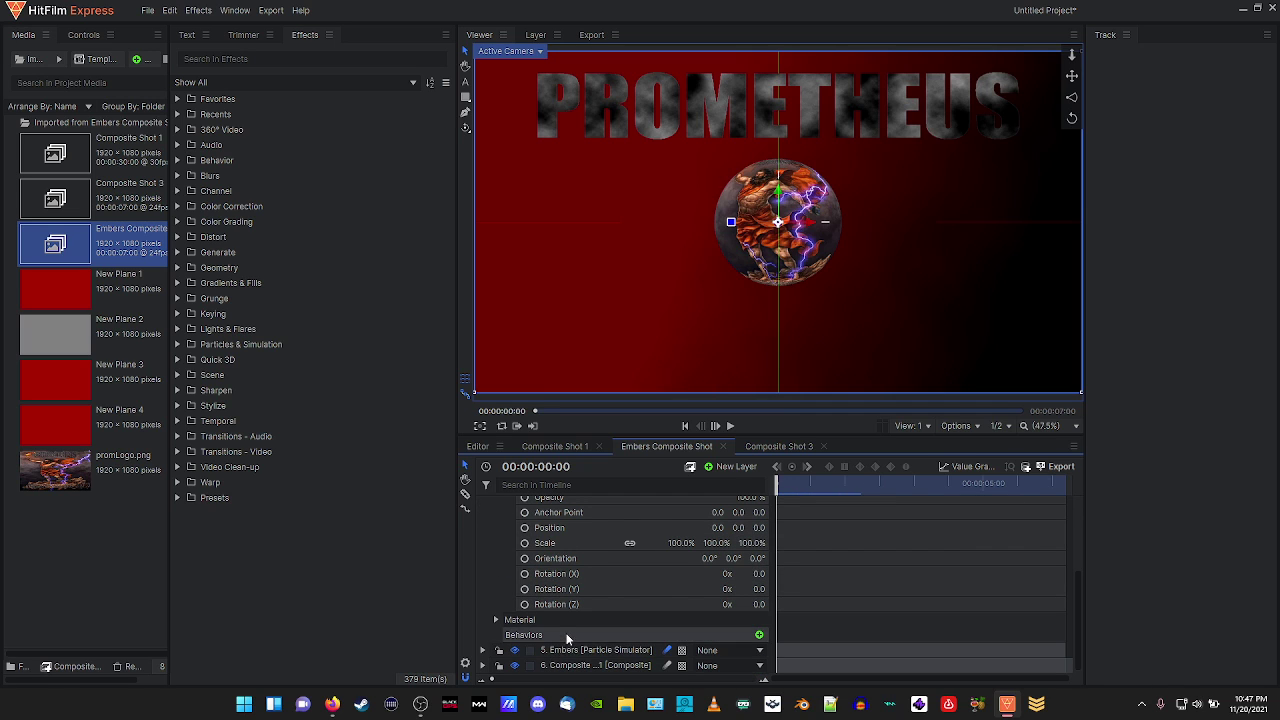
pyautogui.scroll(1, 567, 636)
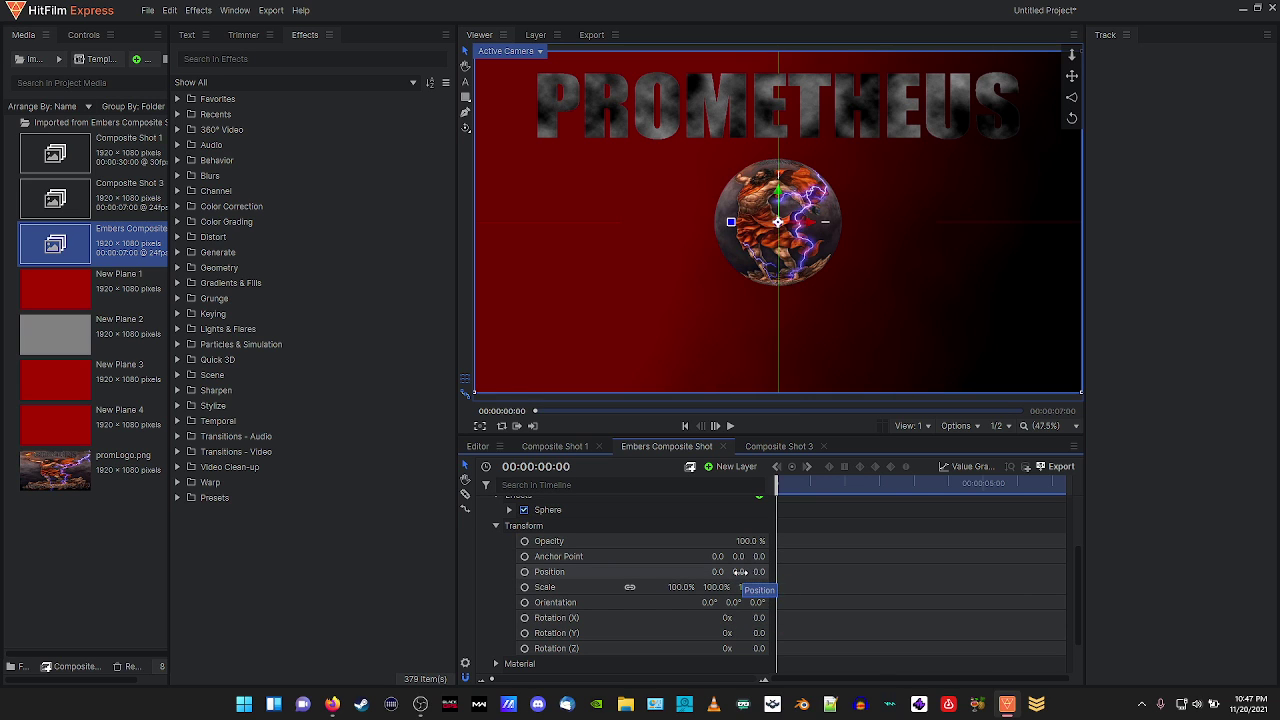
pyautogui.moveTo(740, 572)
pyautogui.mouseDown()
pyautogui.moveTo(774, 572)
pyautogui.moveTo(724, 572)
pyautogui.mouseUp()
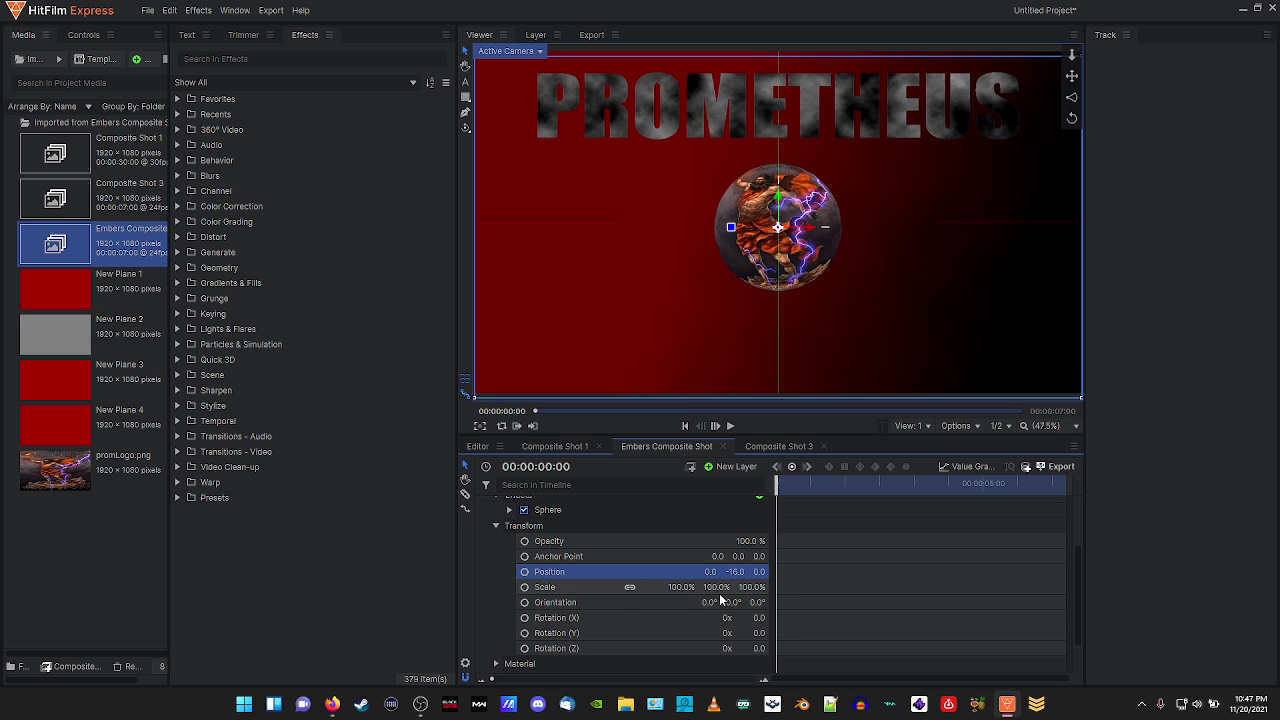
pyautogui.hotkey('ctrl', 'z')
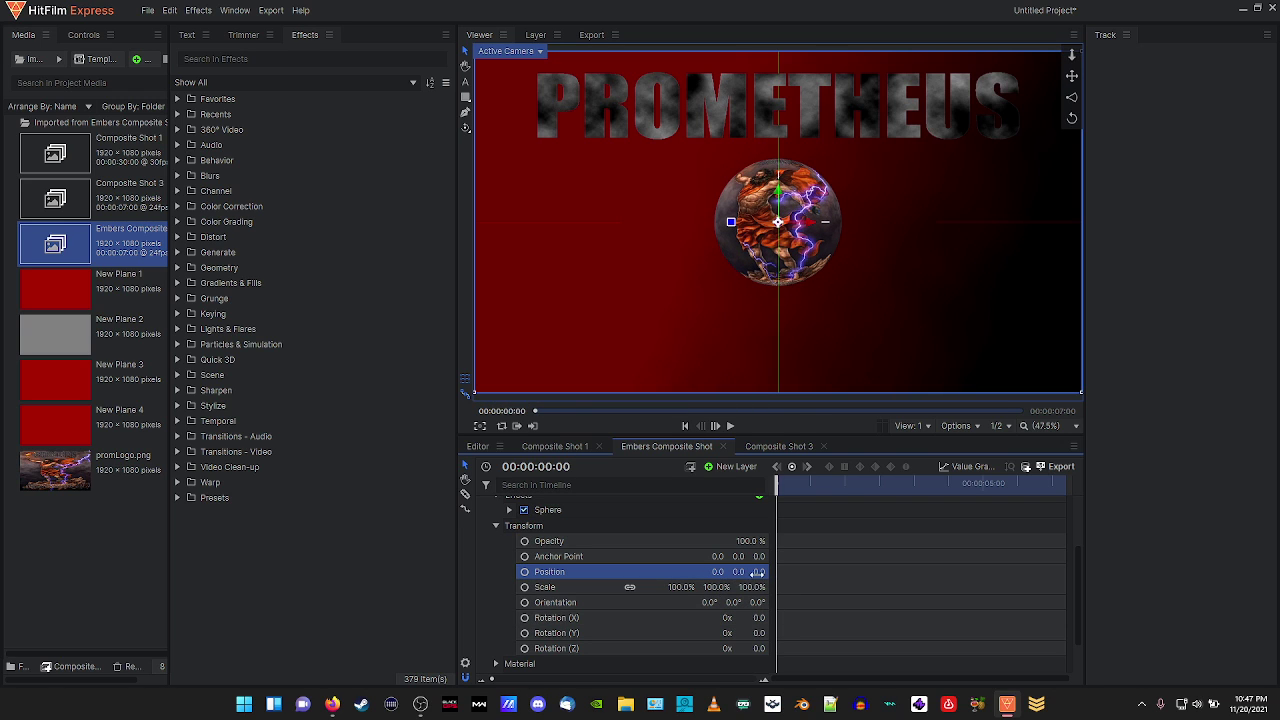
pyautogui.moveTo(757, 573); pyautogui.dragTo(1279, 573)
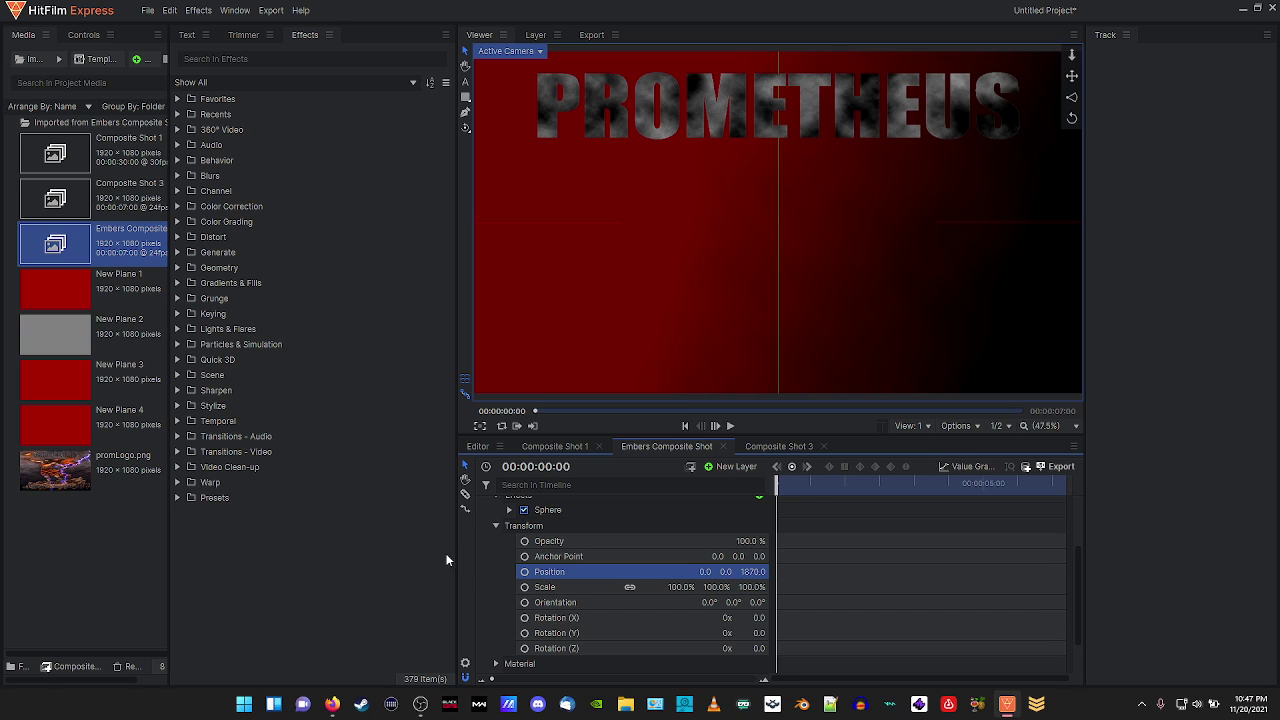
pyautogui.click(525, 572)
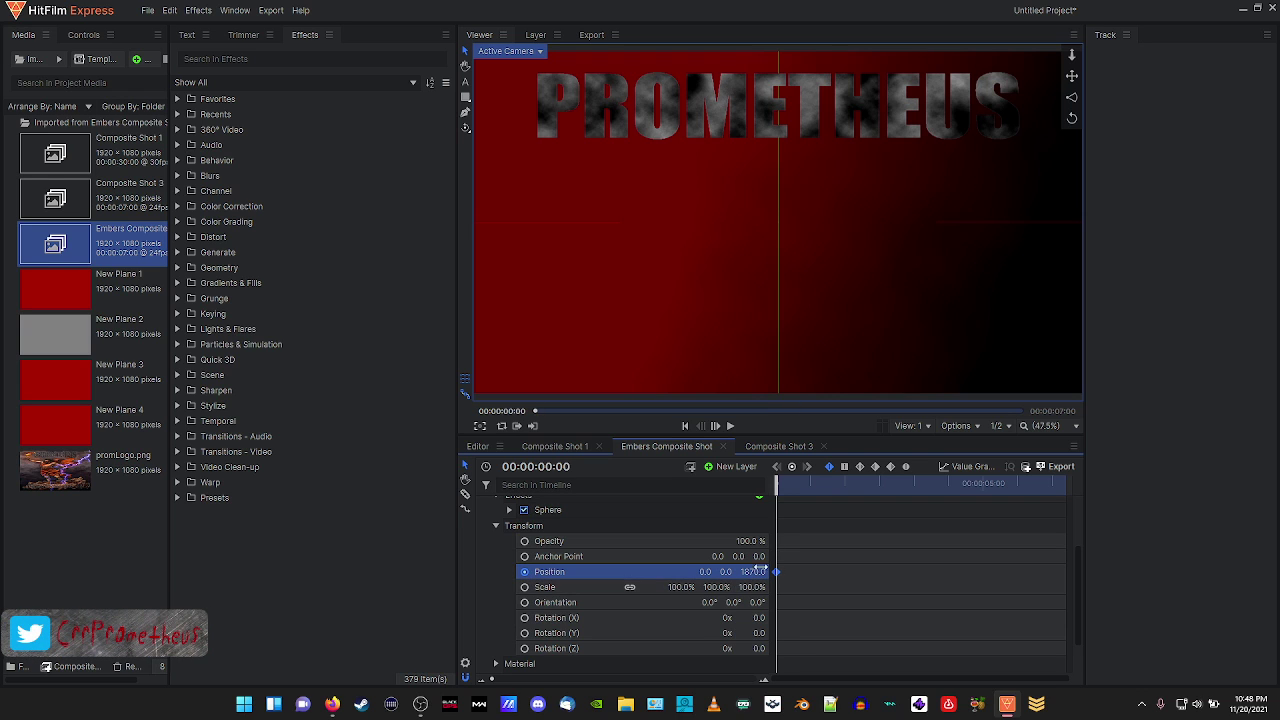
# Keyframe the promLogo.png layer's Z position at -134 at 00:00:01:15 and apply smooth interpolation to both position keyframes.
pyautogui.moveTo(778, 490); pyautogui.dragTo(843, 494)
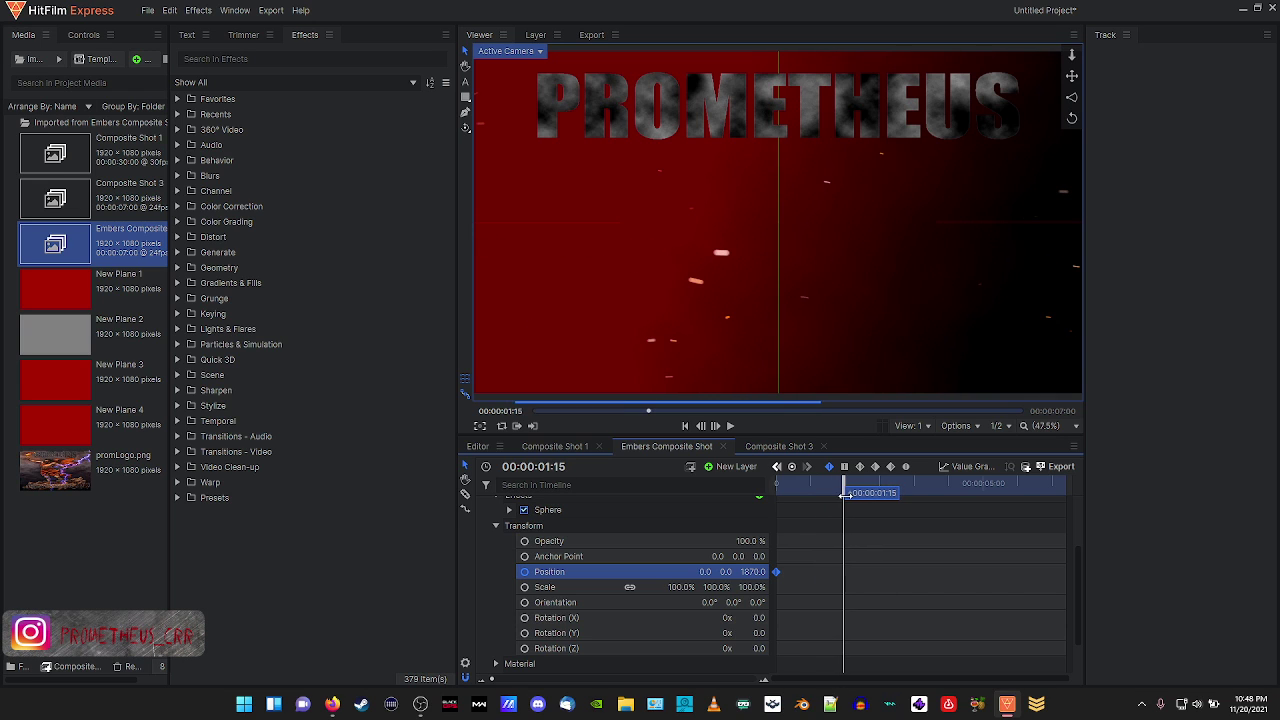
pyautogui.moveTo(752, 571); pyautogui.dragTo(655, 571)
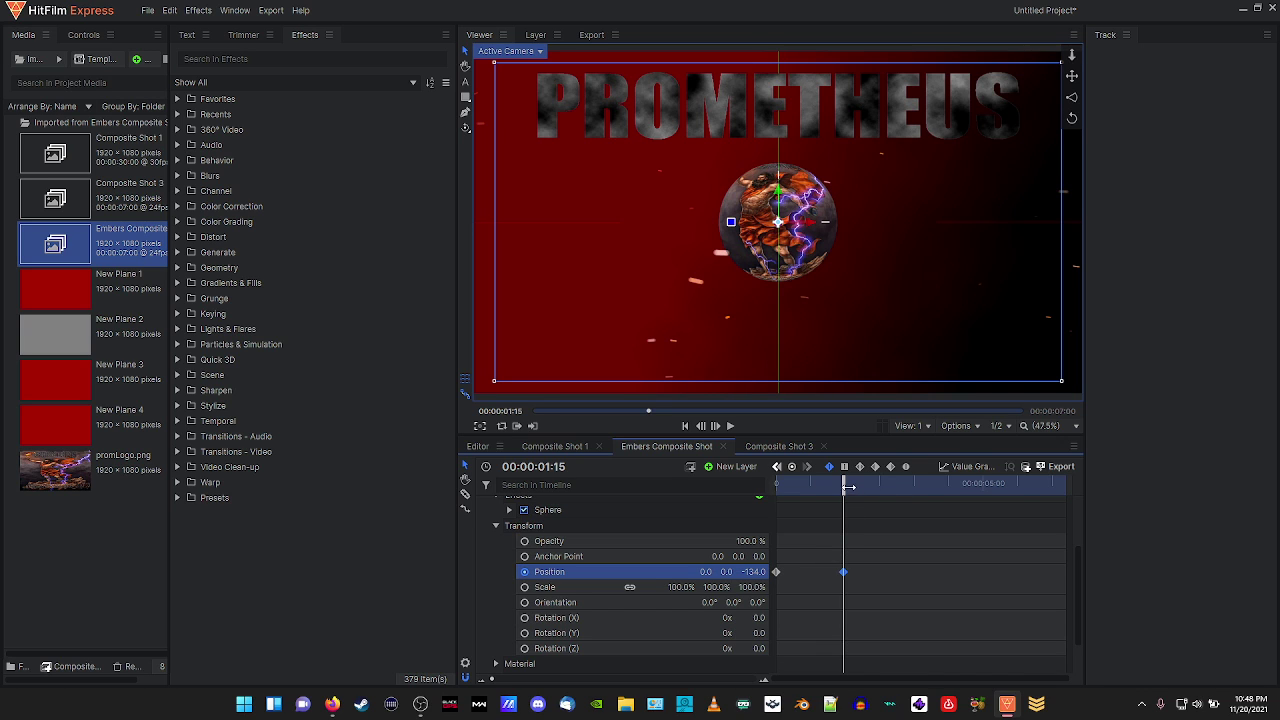
pyautogui.moveTo(848, 487); pyautogui.dragTo(864, 490)
pyautogui.click(843, 604)
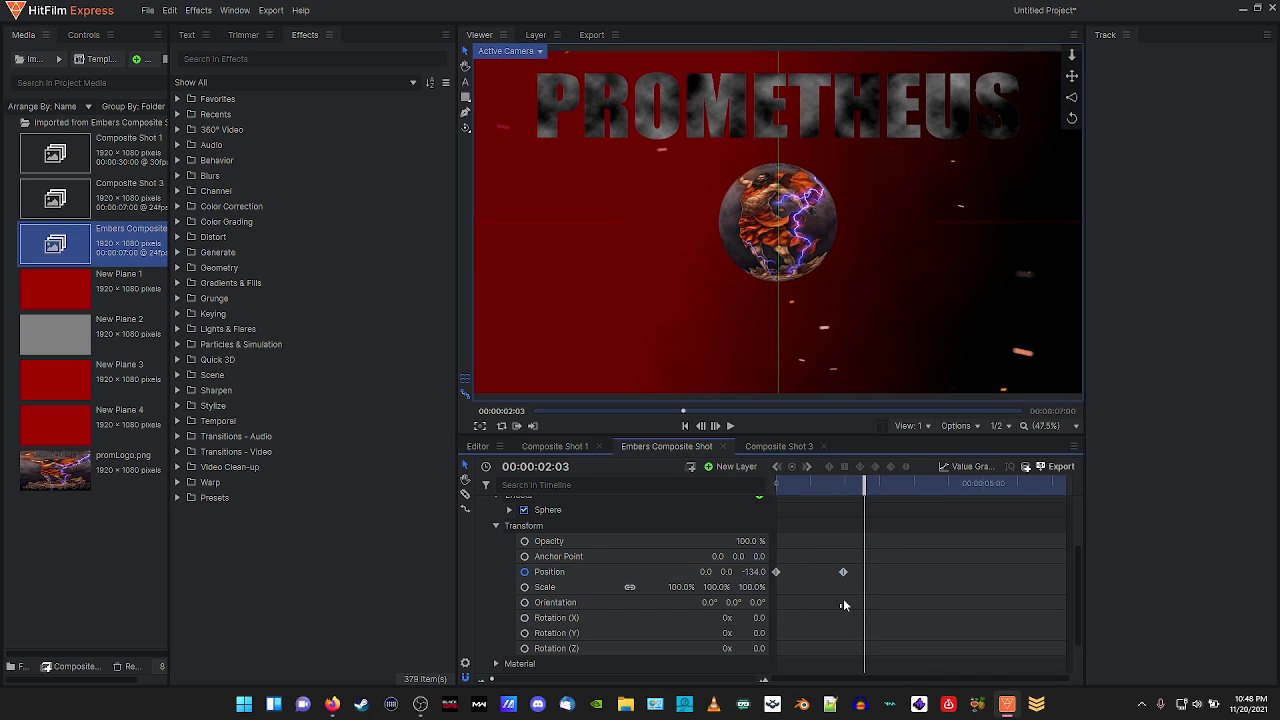
pyautogui.moveTo(843, 603); pyautogui.dragTo(770, 541)
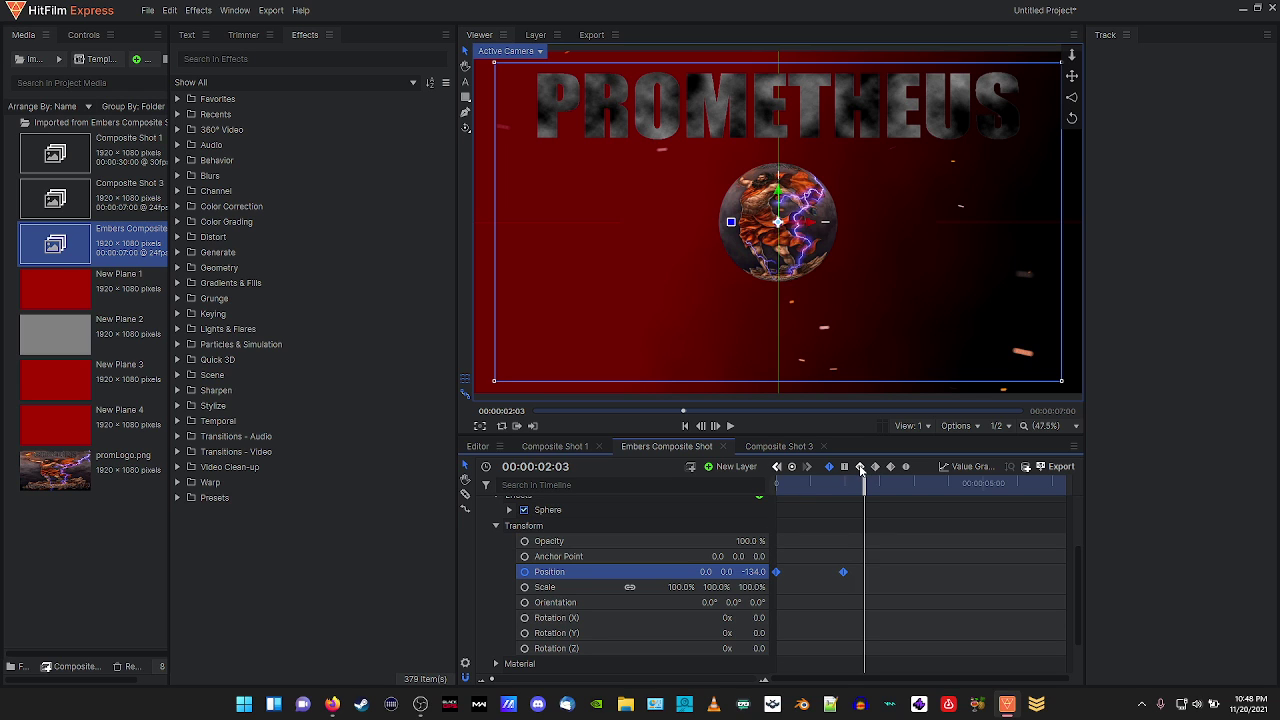
pyautogui.click(860, 468)
# Play the shot from the first frame to check the logo's position animation.
pyautogui.moveTo(868, 484); pyautogui.dragTo(752, 489)
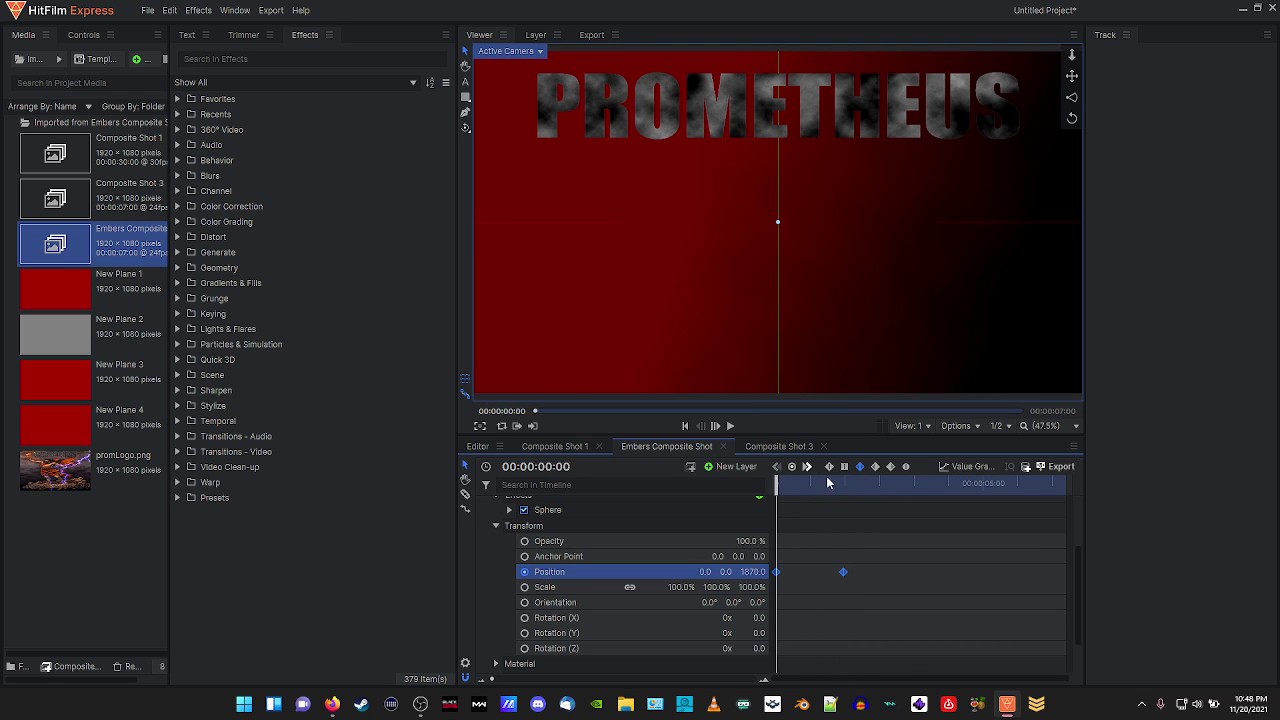
pyautogui.click(731, 426)
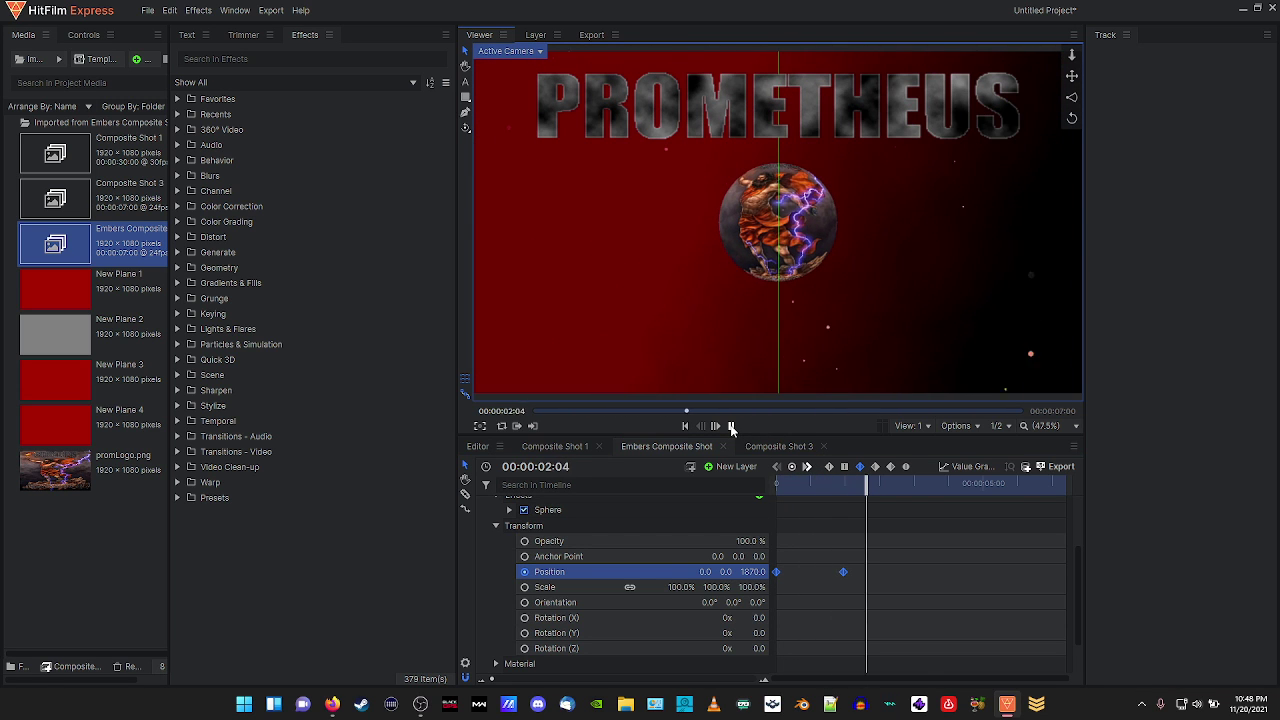
pyautogui.click(731, 426)
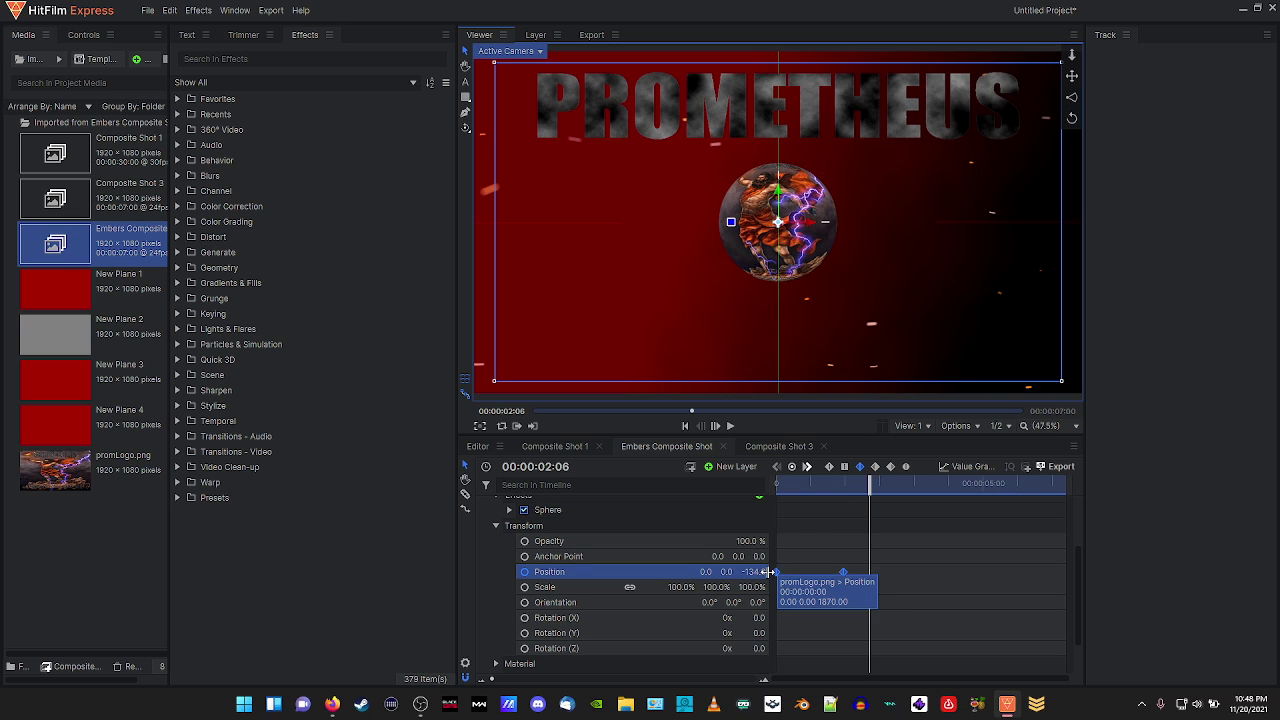
pyautogui.moveTo(872, 485); pyautogui.dragTo(776, 486)
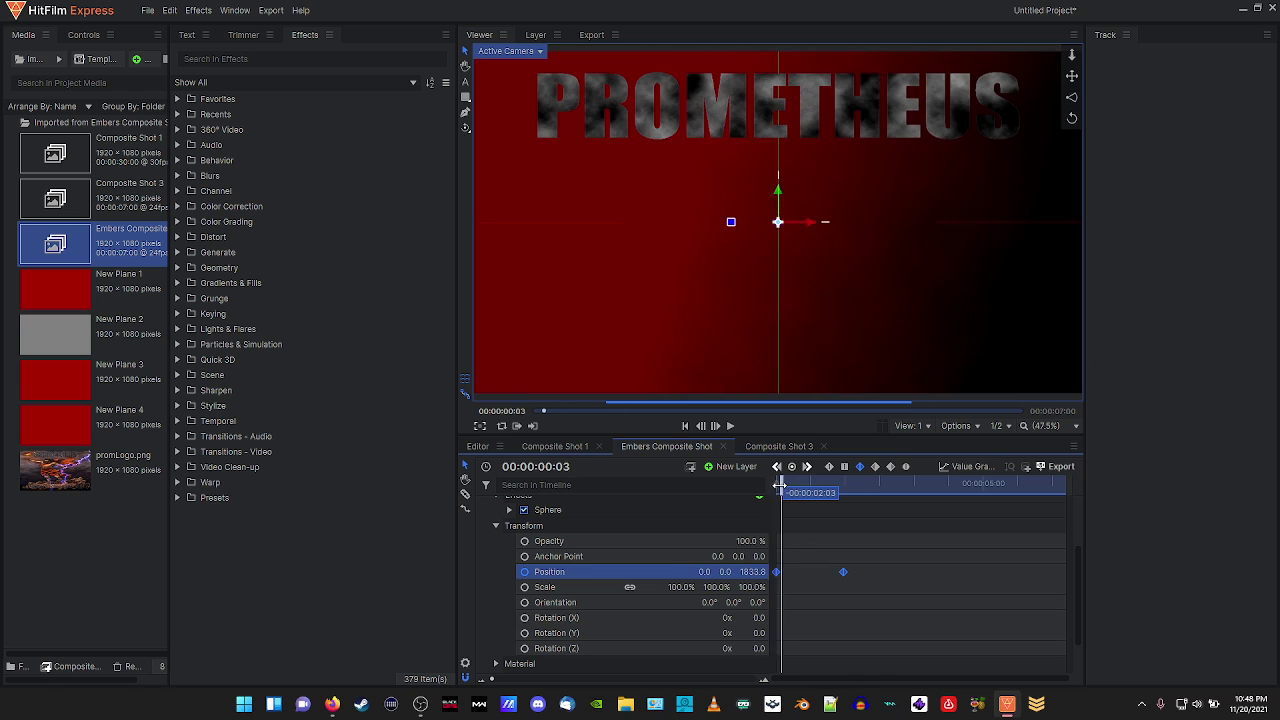
pyautogui.click(525, 588)
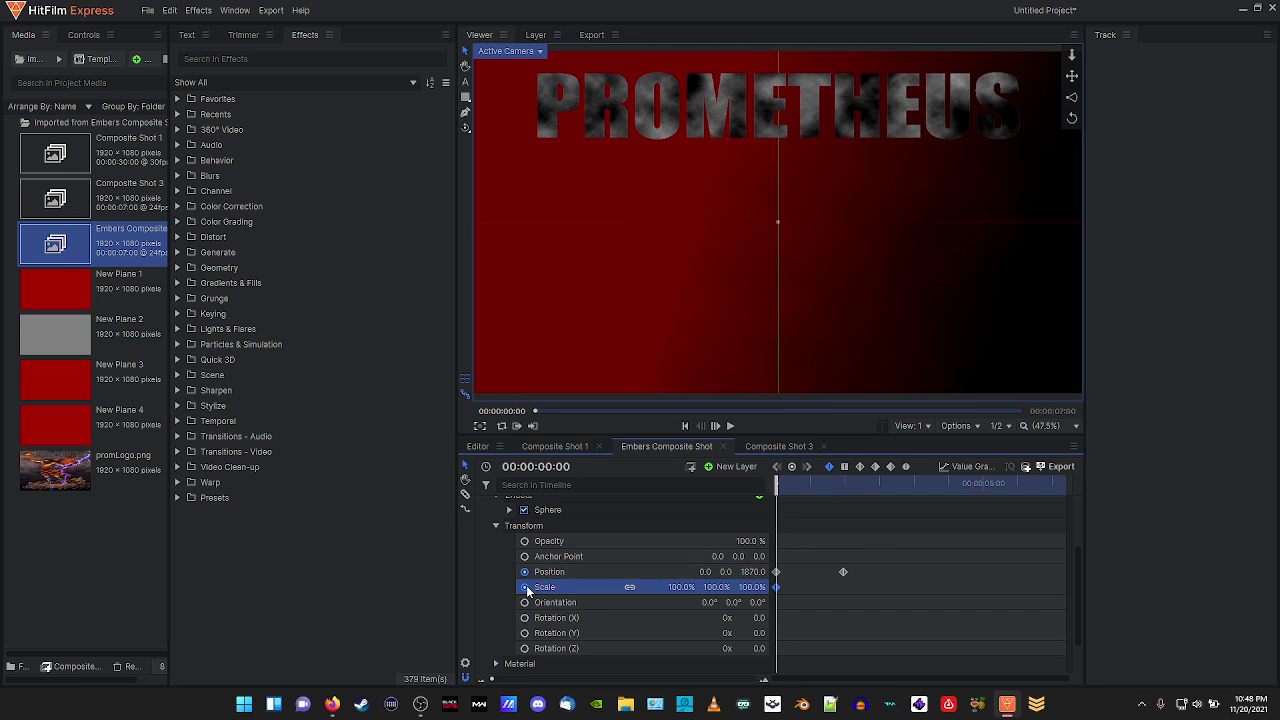
pyautogui.moveTo(776, 484)
pyautogui.mouseDown()
pyautogui.moveTo(820, 484)
pyautogui.moveTo(776, 486)
pyautogui.mouseUp()
pyautogui.click(773, 587)
pyautogui.press('Delete')
# Keyframe the promLogo.png layer's scale at 100% at 00:00:01:15 and at 110% at 00:00:04:01.
pyautogui.moveTo(772, 487); pyautogui.dragTo(840, 493)
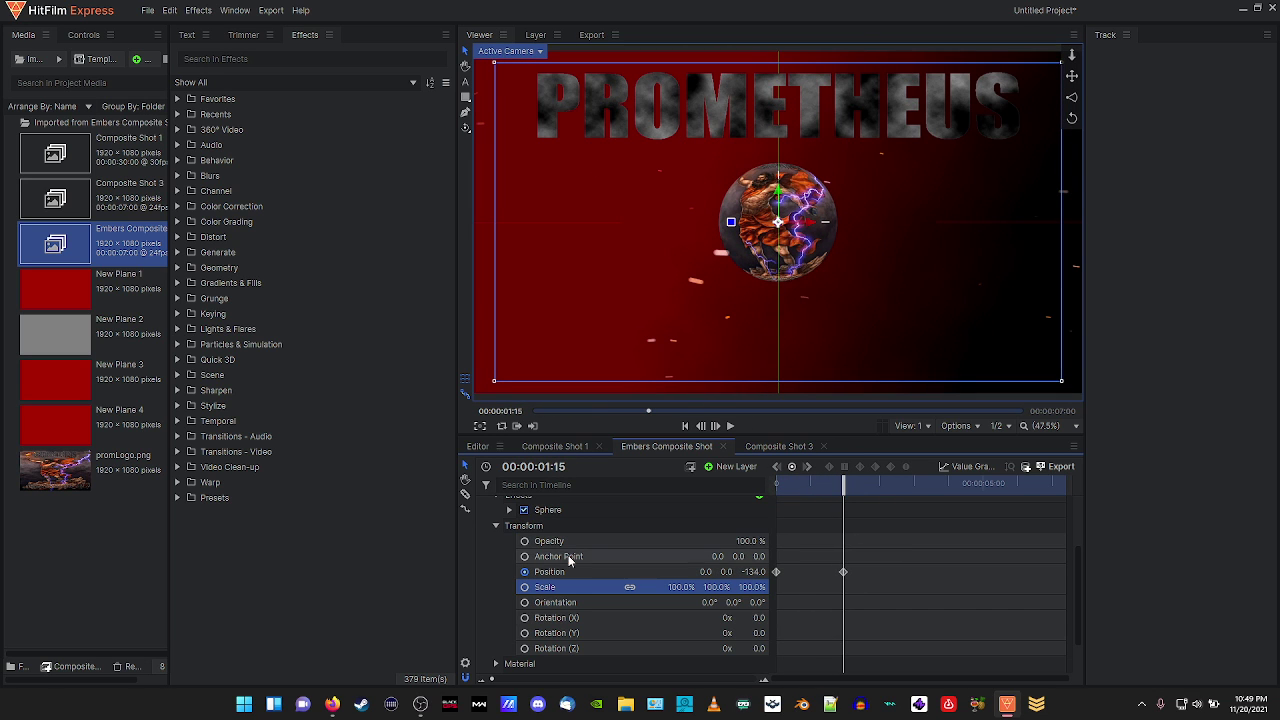
pyautogui.click(524, 588)
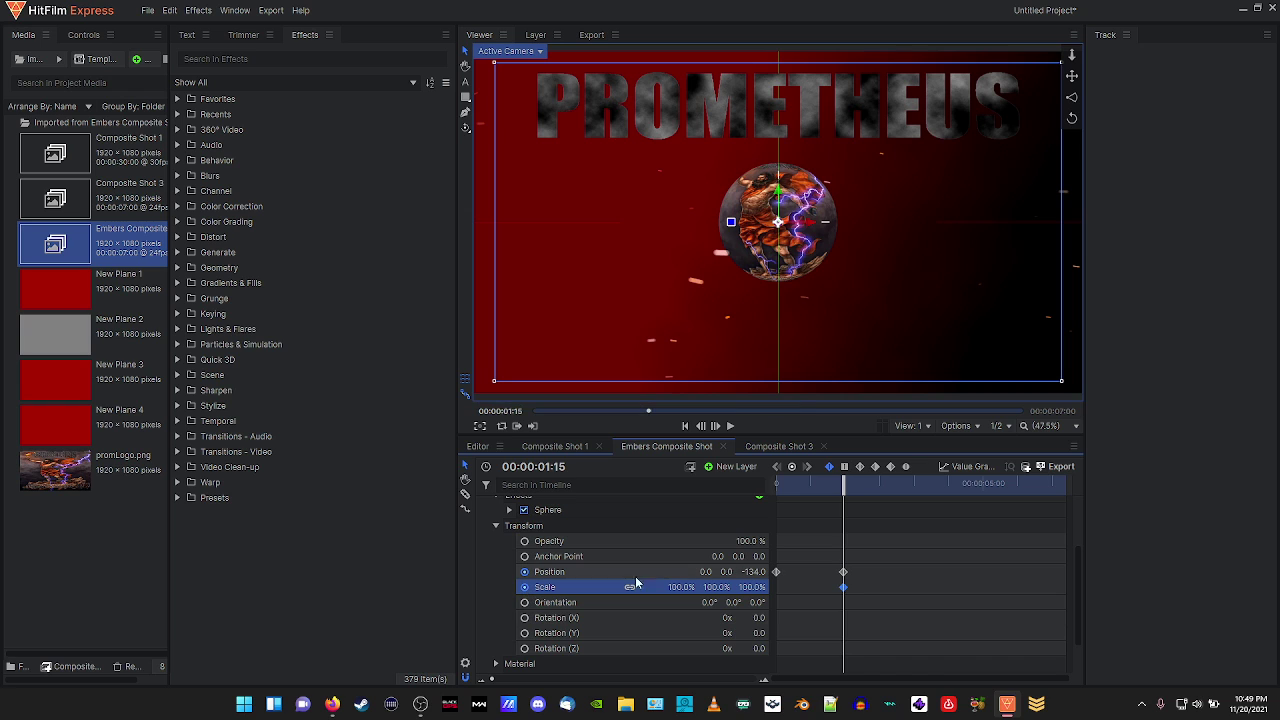
pyautogui.moveTo(841, 484); pyautogui.dragTo(940, 487)
pyautogui.moveTo(940, 484); pyautogui.dragTo(944, 486)
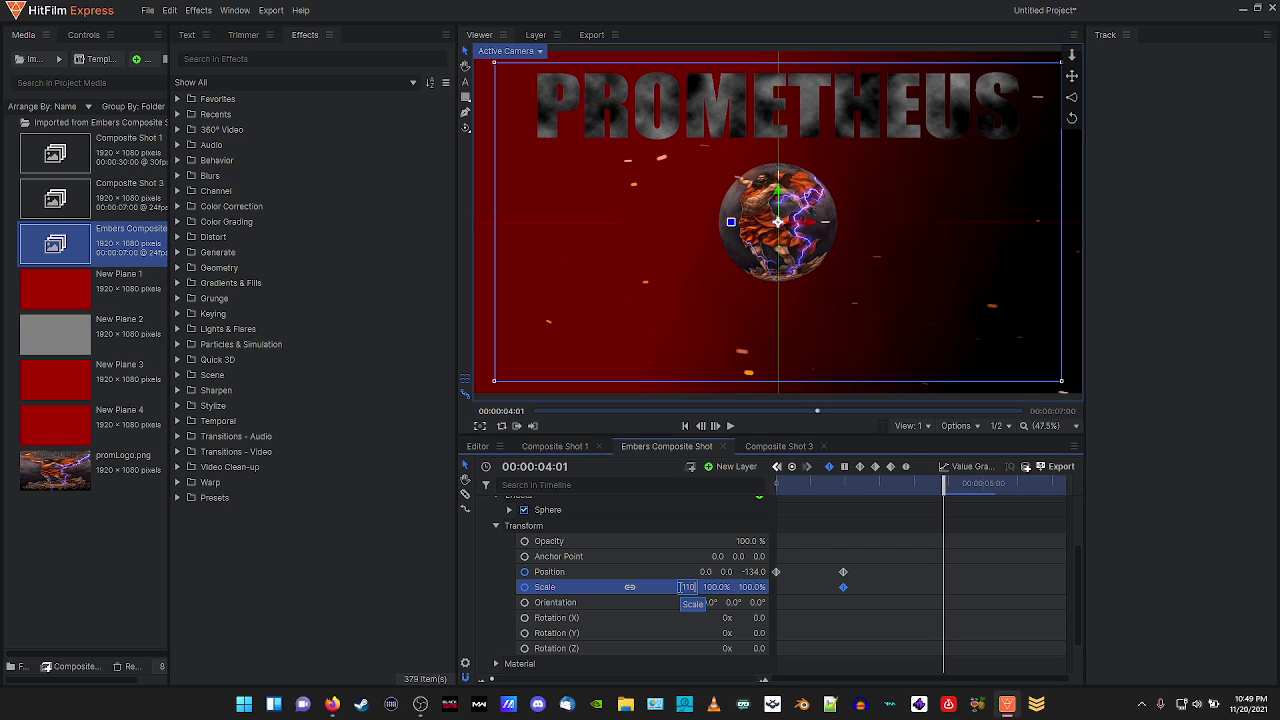
pyautogui.press('Return')
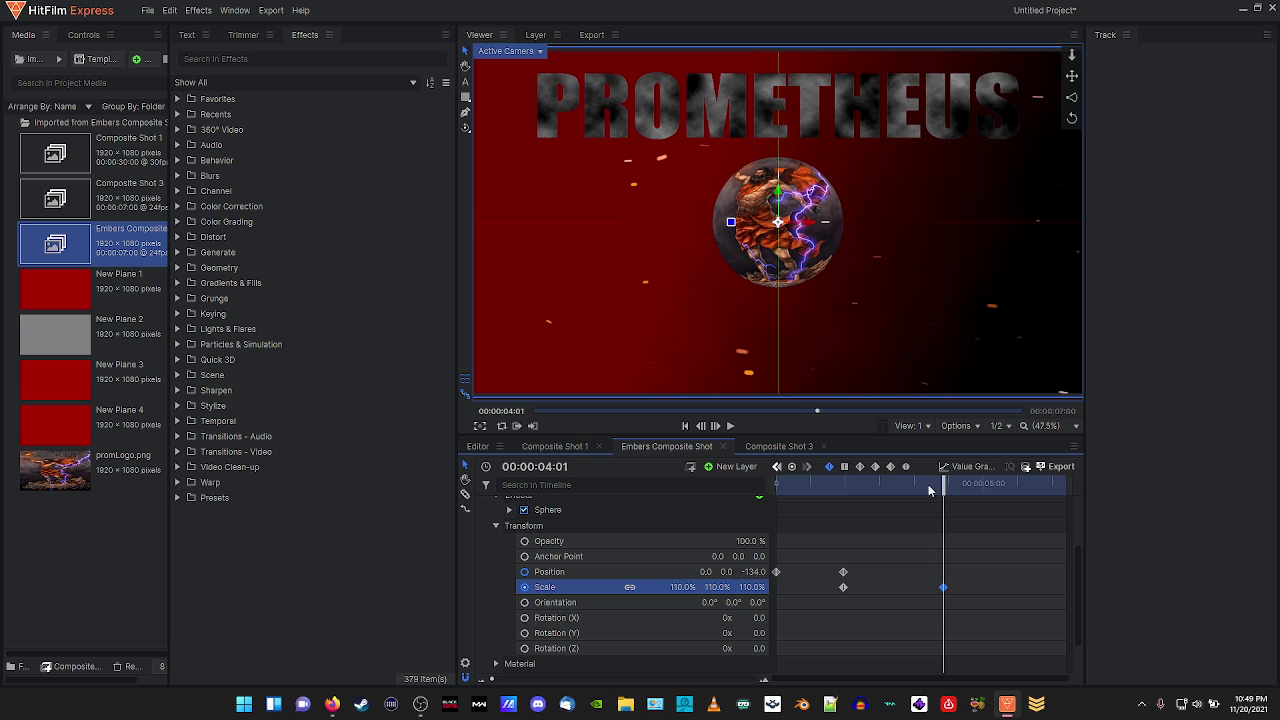
# Play the shot from the start to review the logo's combined position and scale animation.
pyautogui.moveTo(951, 483); pyautogui.dragTo(760, 486)
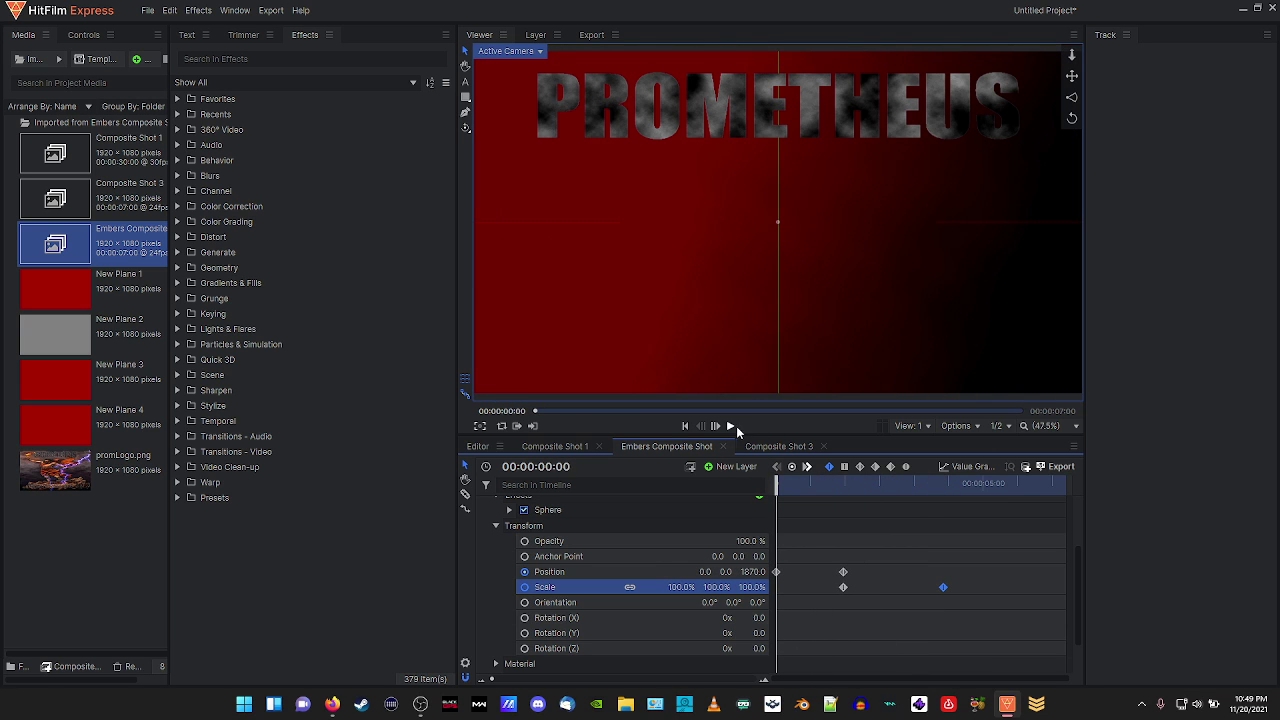
pyautogui.click(729, 426)
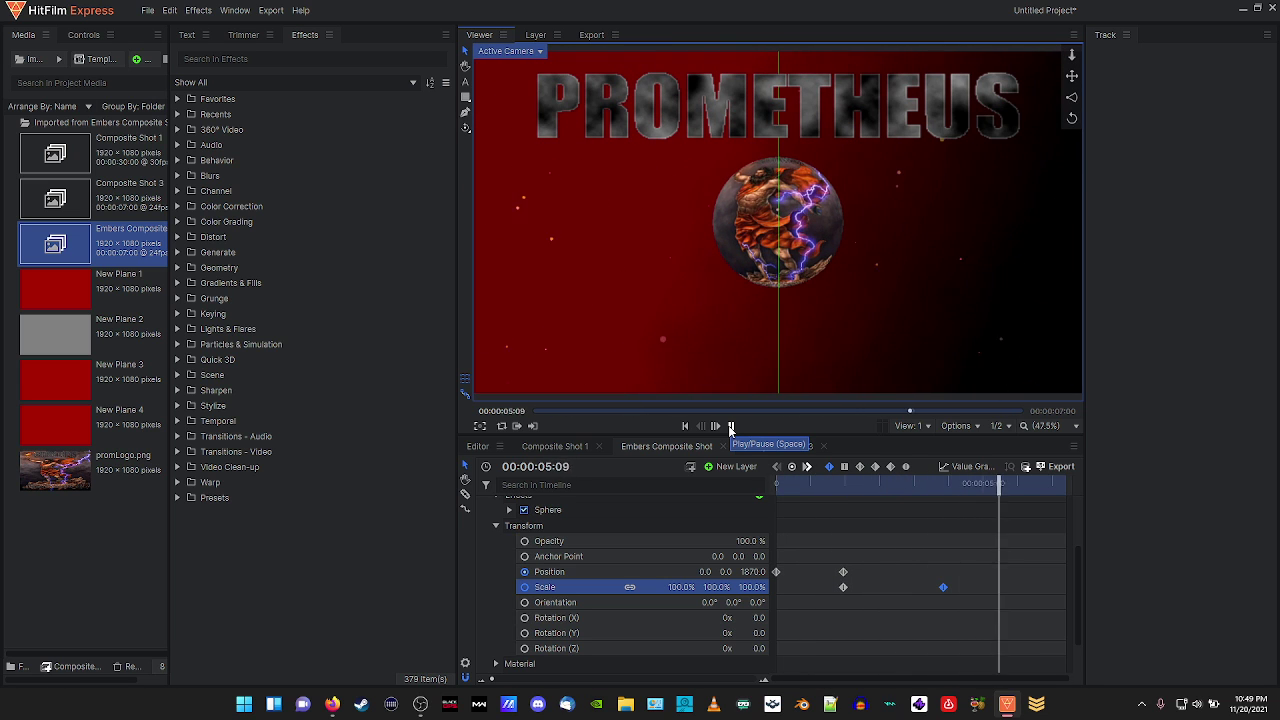
pyautogui.click(729, 426)
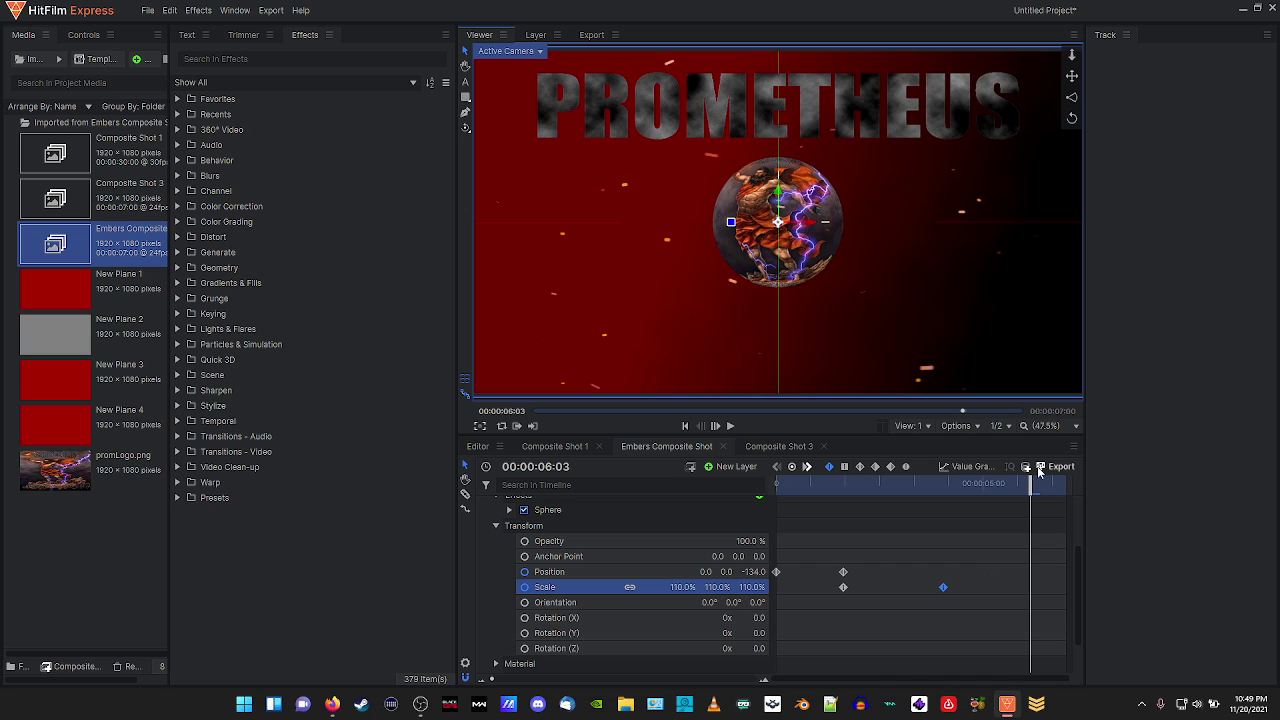
pyautogui.moveTo(1034, 481); pyautogui.dragTo(946, 481)
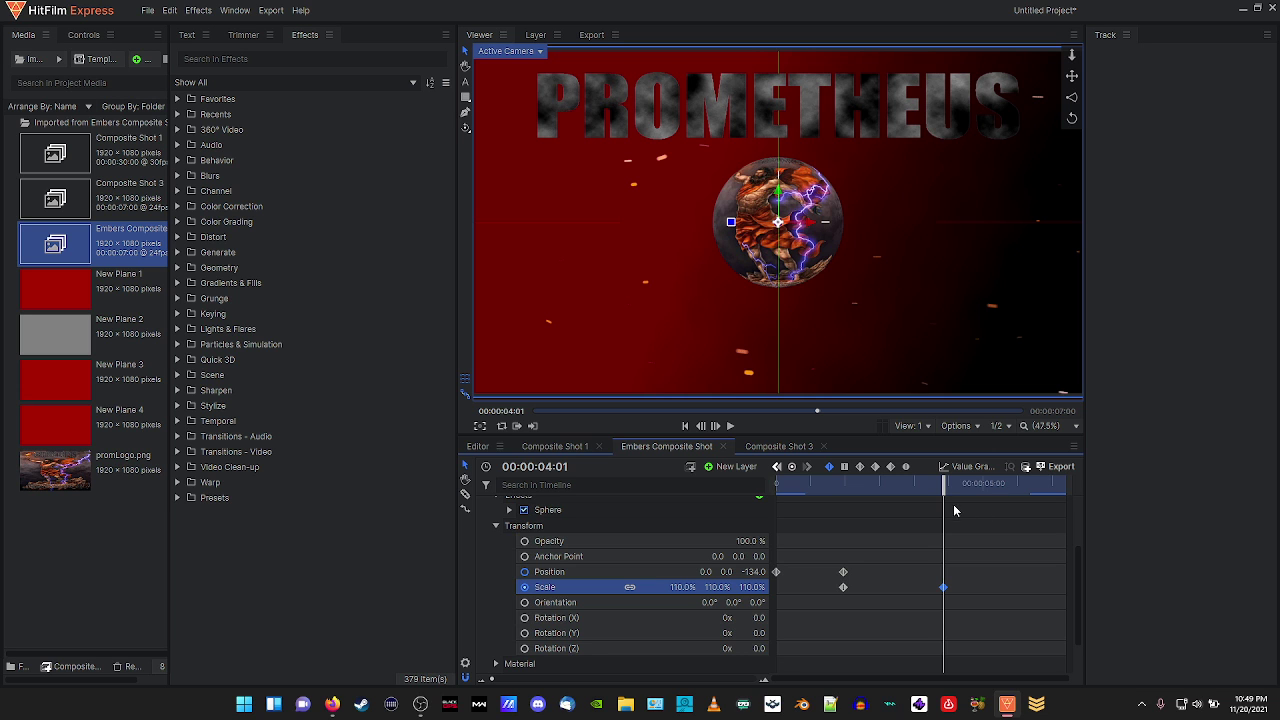
# Select the Composite Shot 3 title layer at the first frame and collapse the promLogo.png layer's properties.
pyautogui.moveTo(945, 485); pyautogui.dragTo(762, 527)
pyautogui.scroll(3, 581, 544)
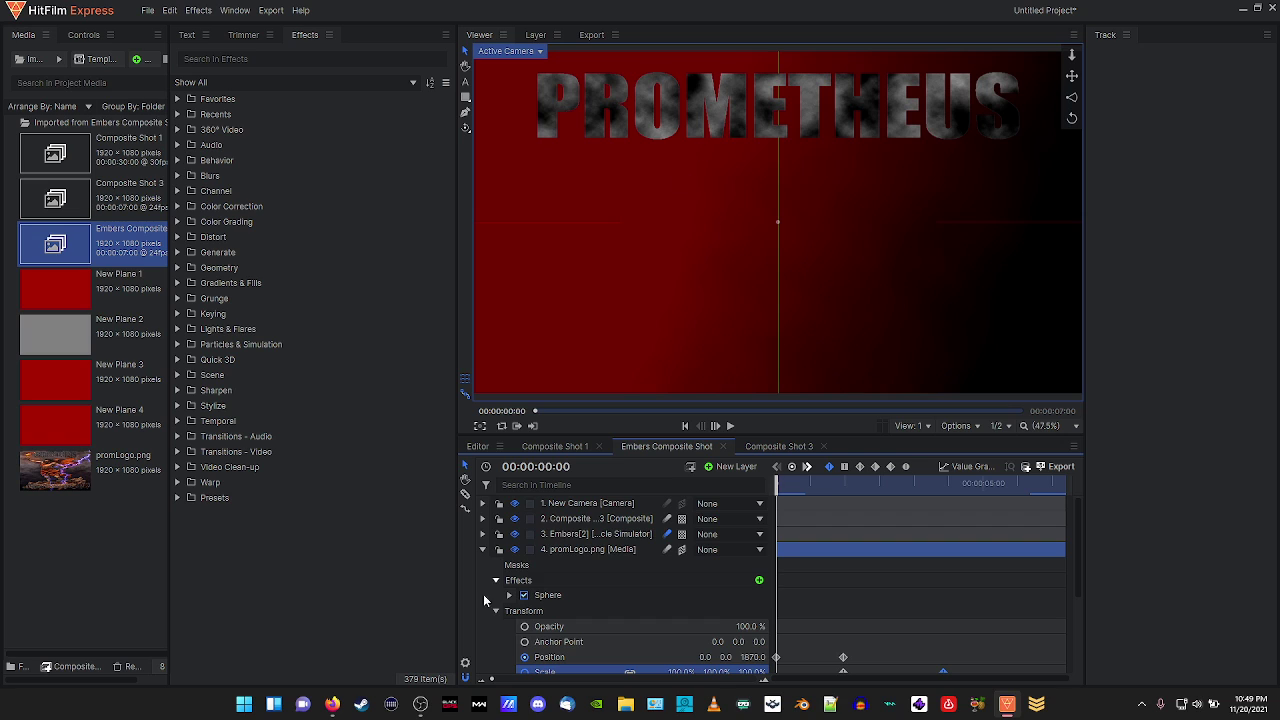
pyautogui.click(575, 521)
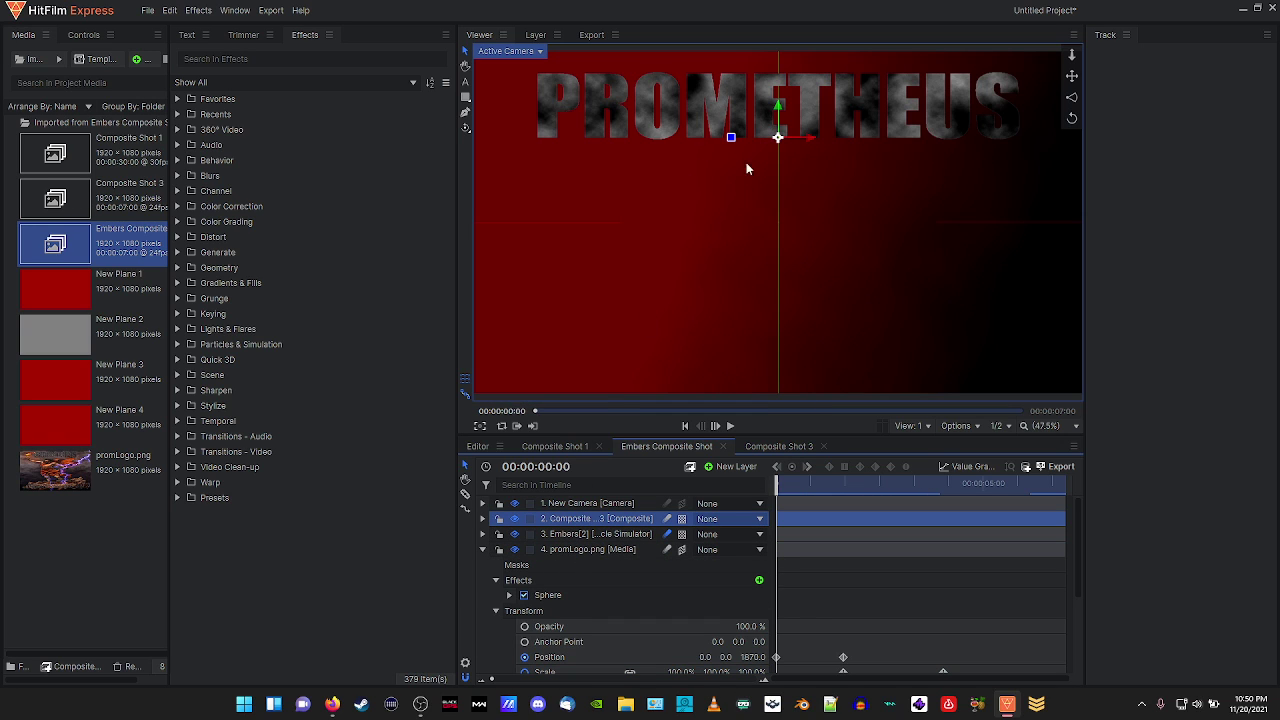
pyautogui.click(483, 549)
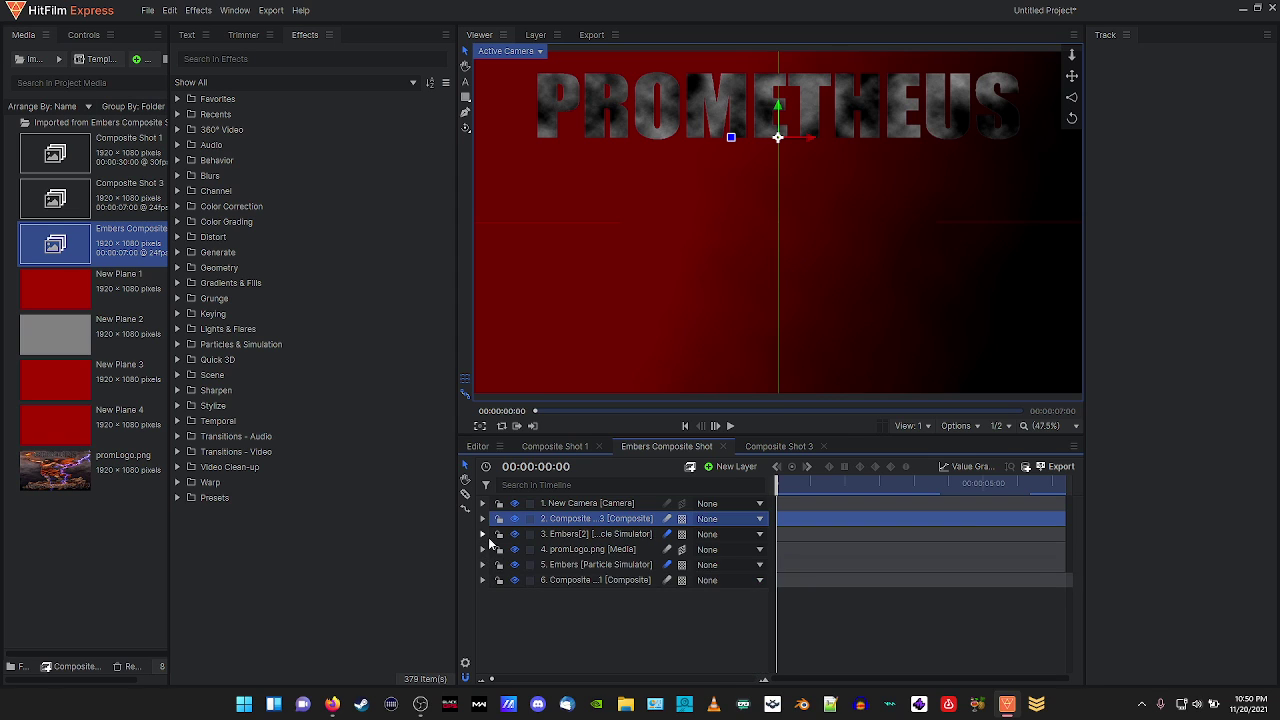
# Expand the Composite Shot 3 title layer's properties and lower the title to a position of about 19, 227.5, just above the logo.
pyautogui.click(482, 519)
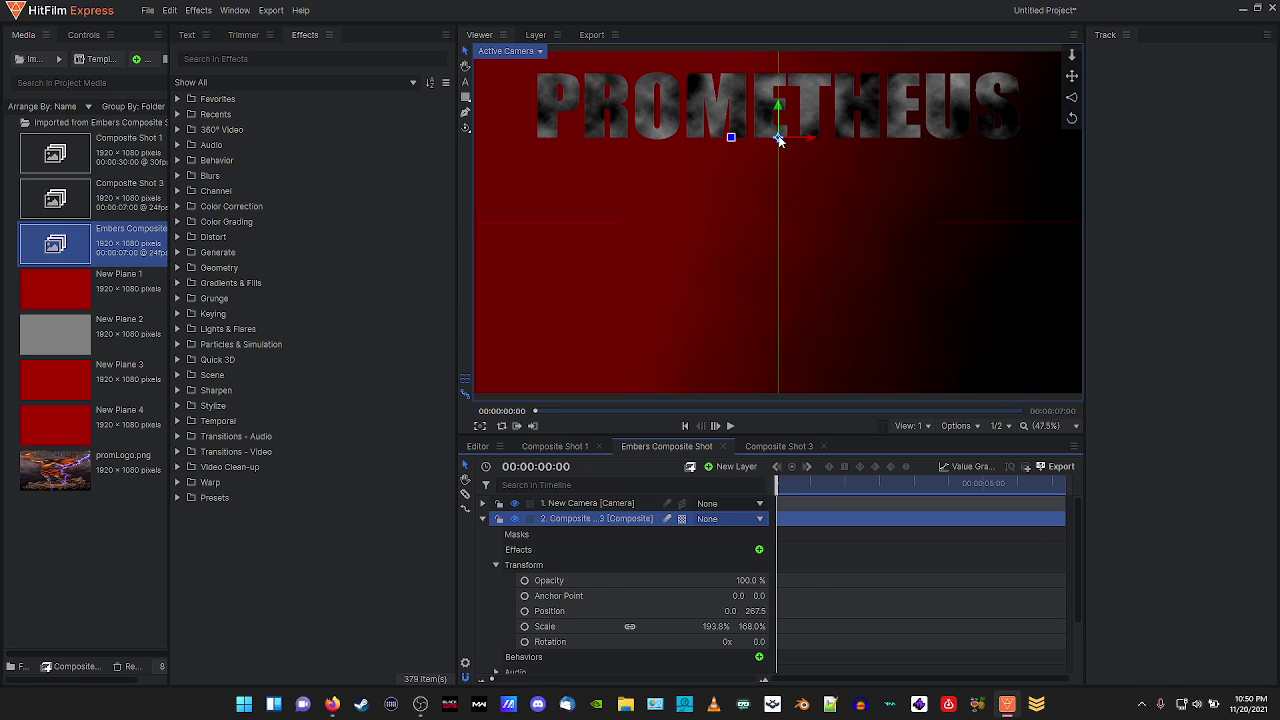
pyautogui.moveTo(779, 140)
pyautogui.mouseDown()
pyautogui.moveTo(170, 126)
pyautogui.moveTo(849, 166)
pyautogui.moveTo(777, 142)
pyautogui.moveTo(791, 123)
pyautogui.moveTo(774, 25)
pyautogui.moveTo(796, 136)
pyautogui.moveTo(1045, 140)
pyautogui.moveTo(1062, 105)
pyautogui.moveTo(451, 163)
pyautogui.moveTo(604, 142)
pyautogui.moveTo(797, 158)
pyautogui.moveTo(814, 150)
pyautogui.moveTo(485, 132)
pyautogui.moveTo(300, 140)
pyautogui.moveTo(837, 157)
pyautogui.moveTo(785, 150)
pyautogui.mouseUp()
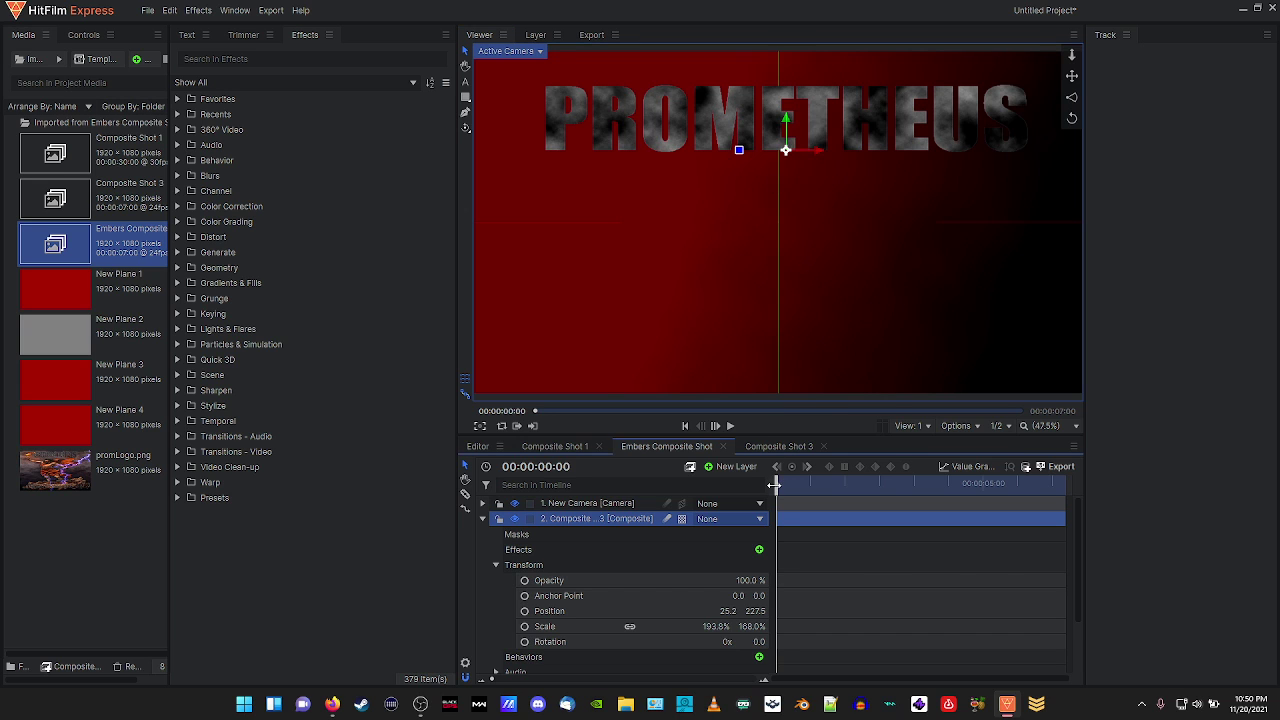
pyautogui.moveTo(778, 482); pyautogui.dragTo(848, 482)
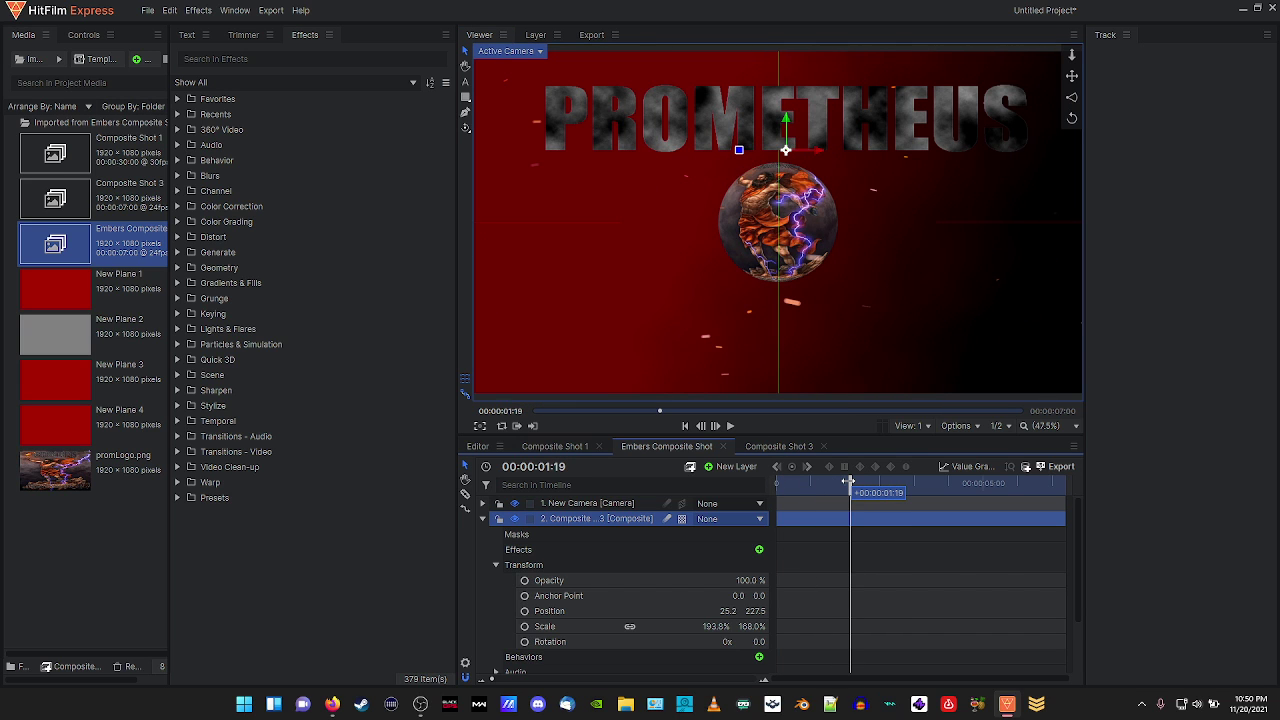
pyautogui.moveTo(817, 155)
pyautogui.mouseDown()
pyautogui.moveTo(731, 148)
pyautogui.moveTo(816, 148)
pyautogui.mouseUp()
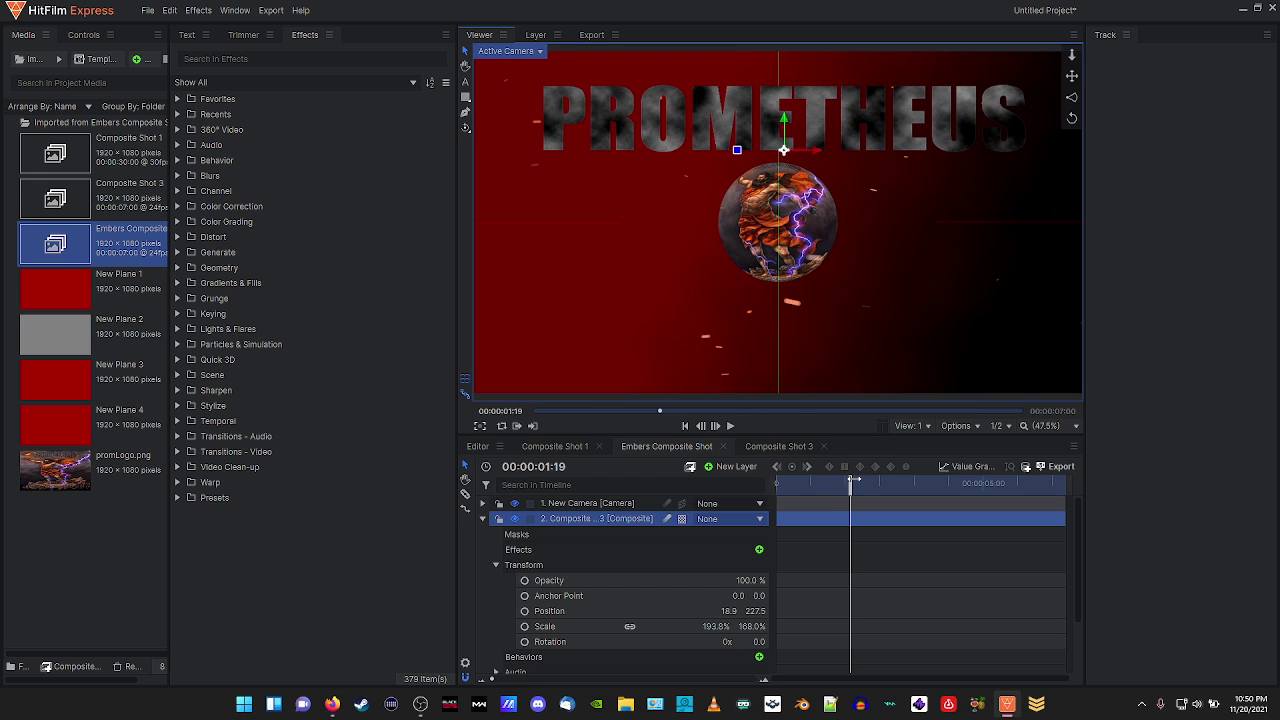
pyautogui.moveTo(851, 480); pyautogui.dragTo(777, 490)
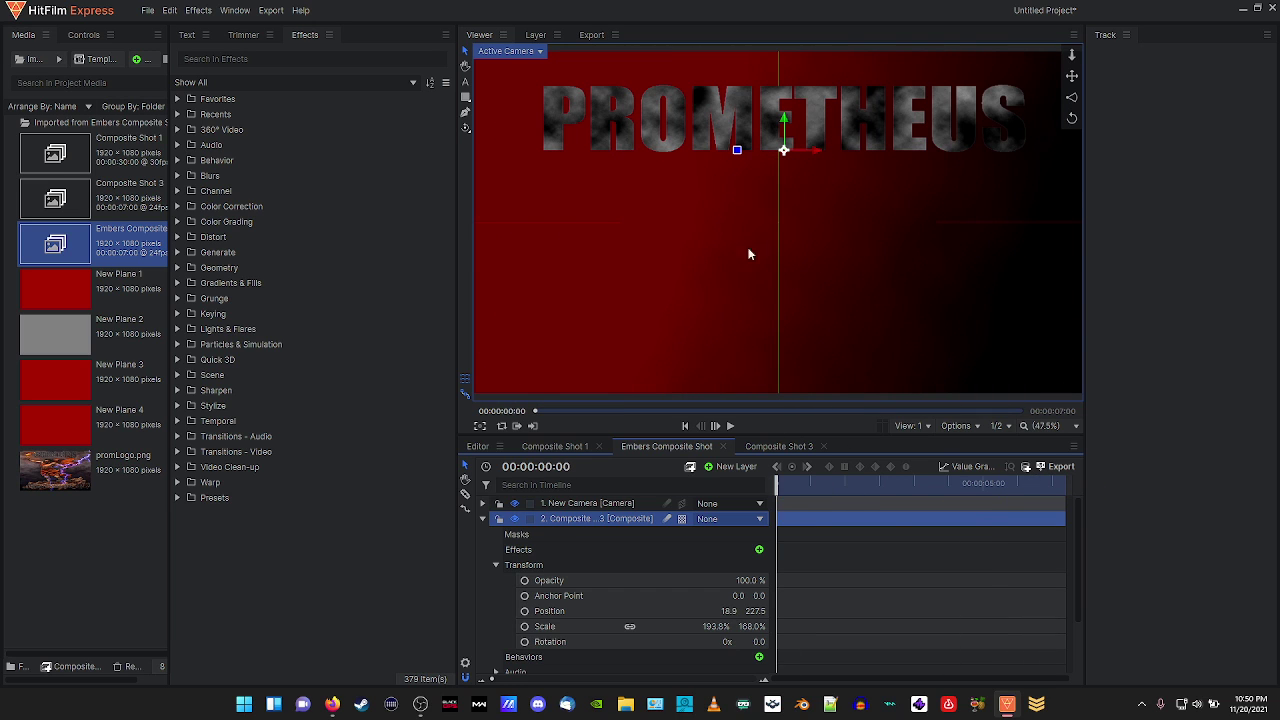
# Place the title outside the frame's left edge at about X -1744.5 and keyframe its position at 00:00:03:09.
pyautogui.moveTo(816, 154); pyautogui.dragTo(257, 116)
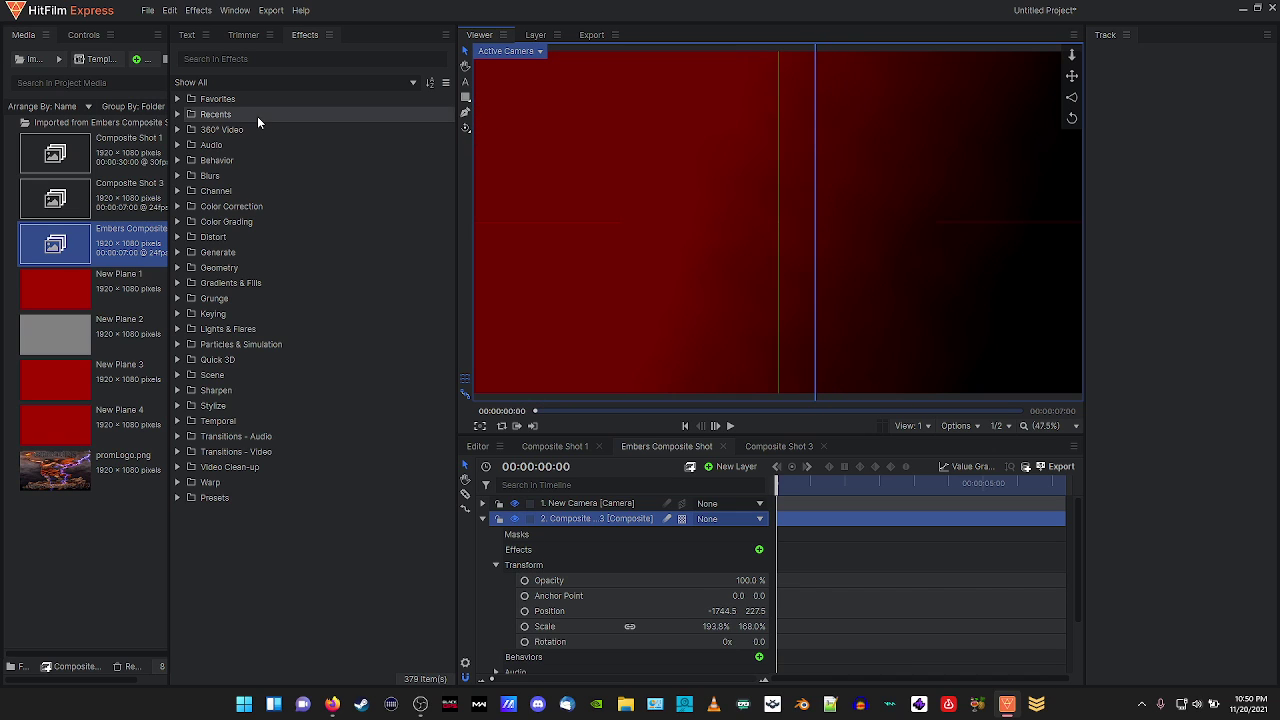
pyautogui.click(524, 611)
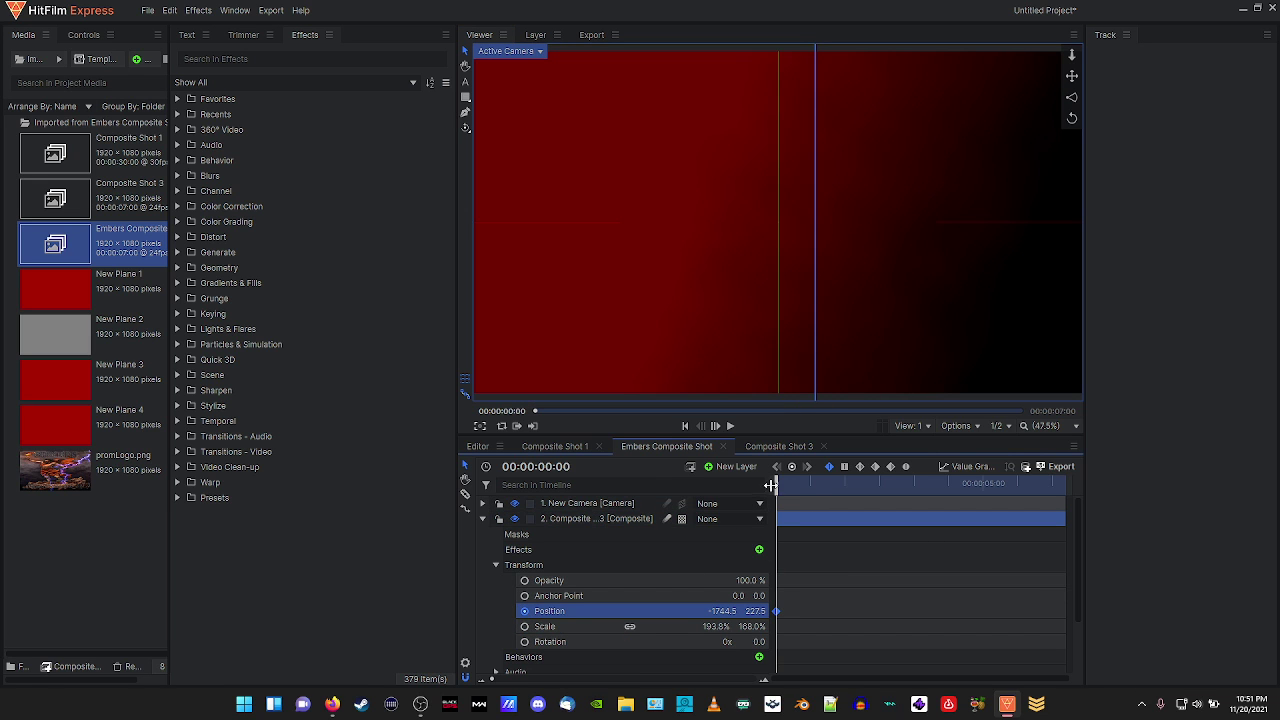
pyautogui.moveTo(776, 484); pyautogui.dragTo(914, 492)
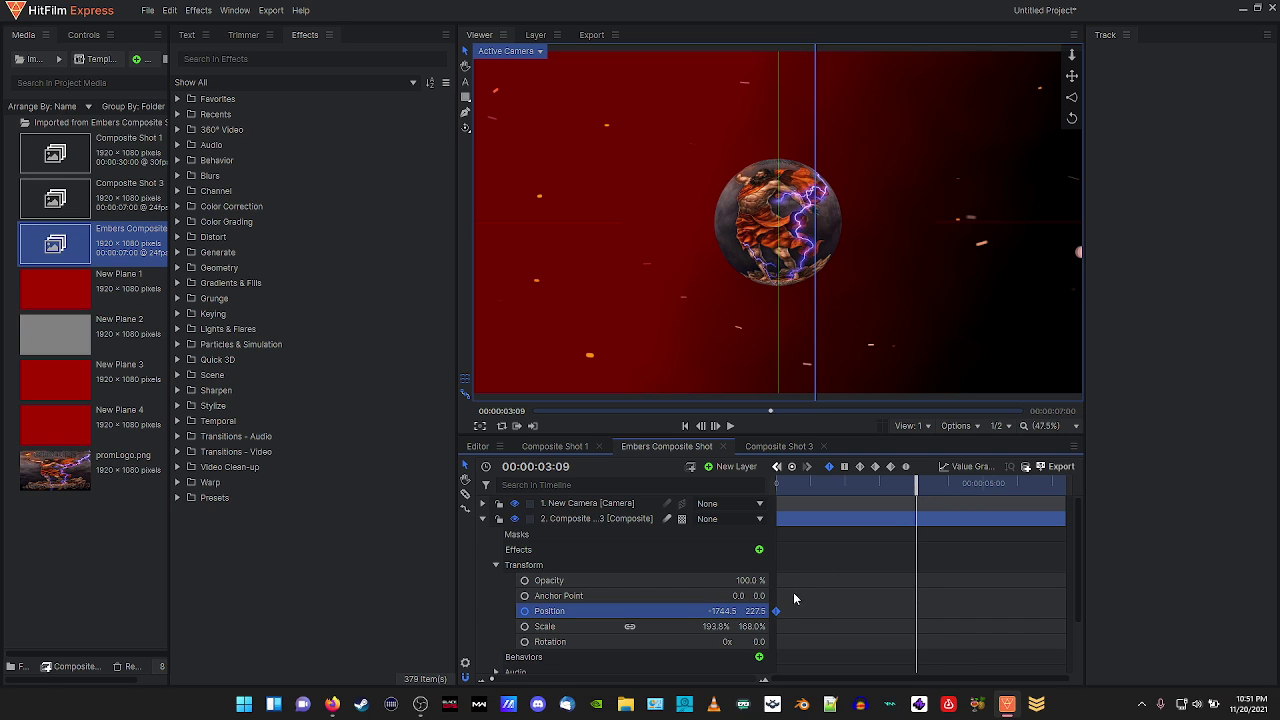
pyautogui.moveTo(776, 611); pyautogui.dragTo(918, 610)
# Keyframe the title's X position at about 12 at 00:00:04:21 and about -99 at 00:00:04:23.
pyautogui.moveTo(919, 490); pyautogui.dragTo(980, 492)
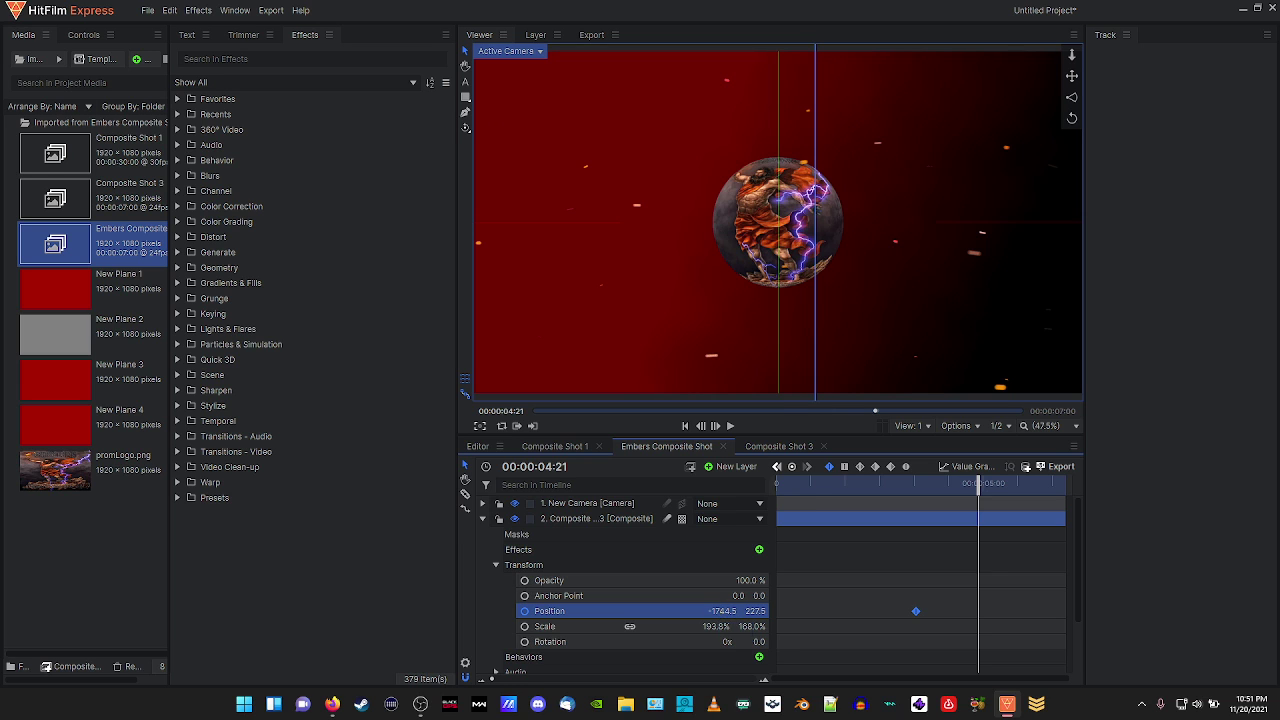
pyautogui.moveTo(722, 610); pyautogui.dragTo(926, 610)
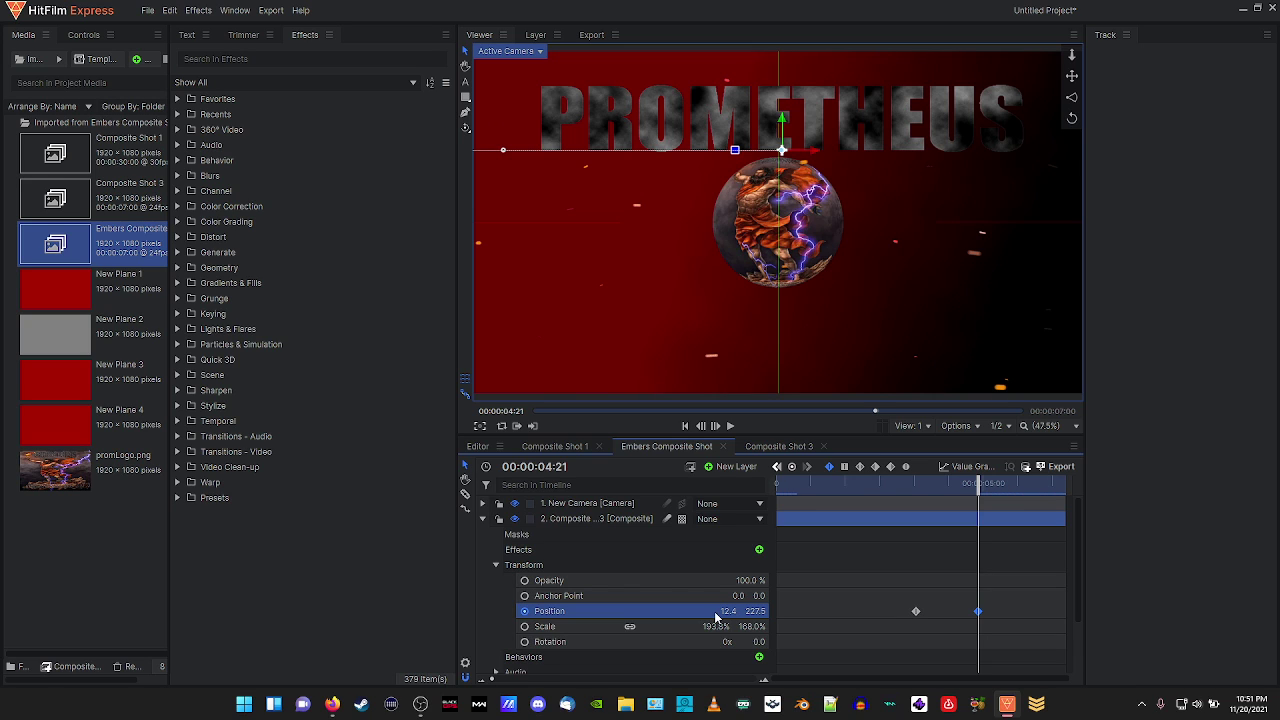
pyautogui.press('Right')
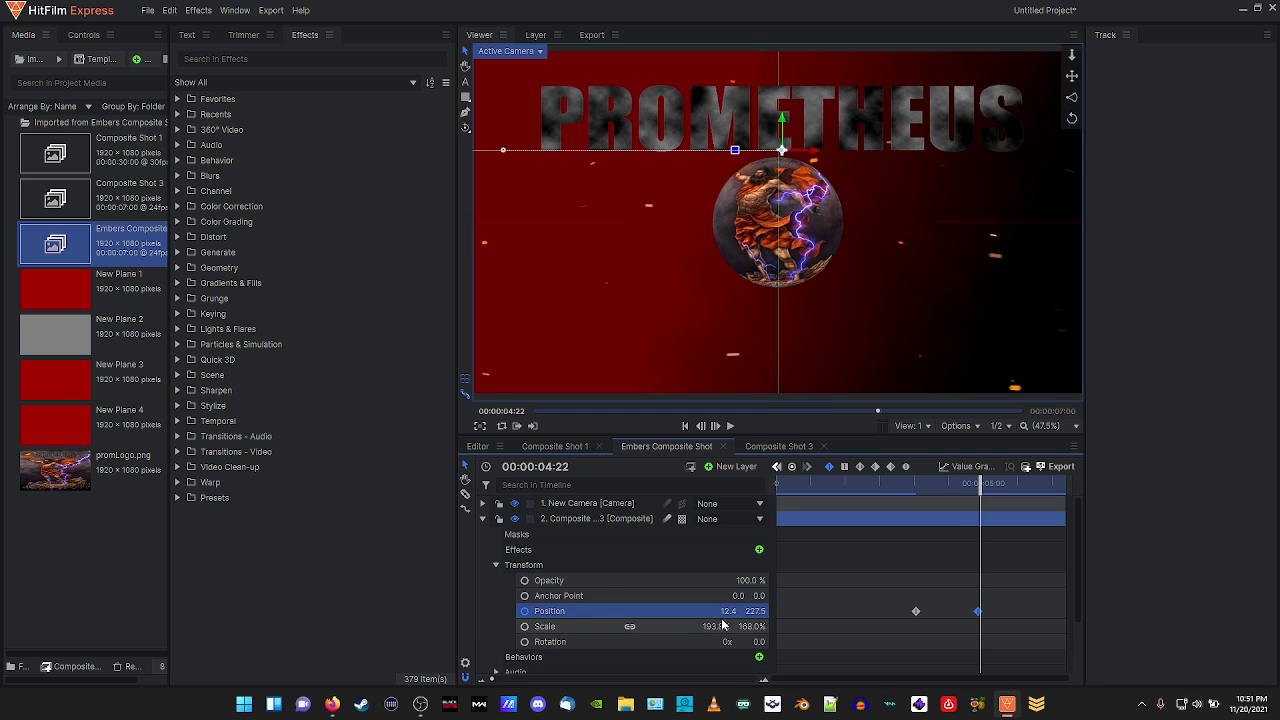
pyautogui.press('Right')
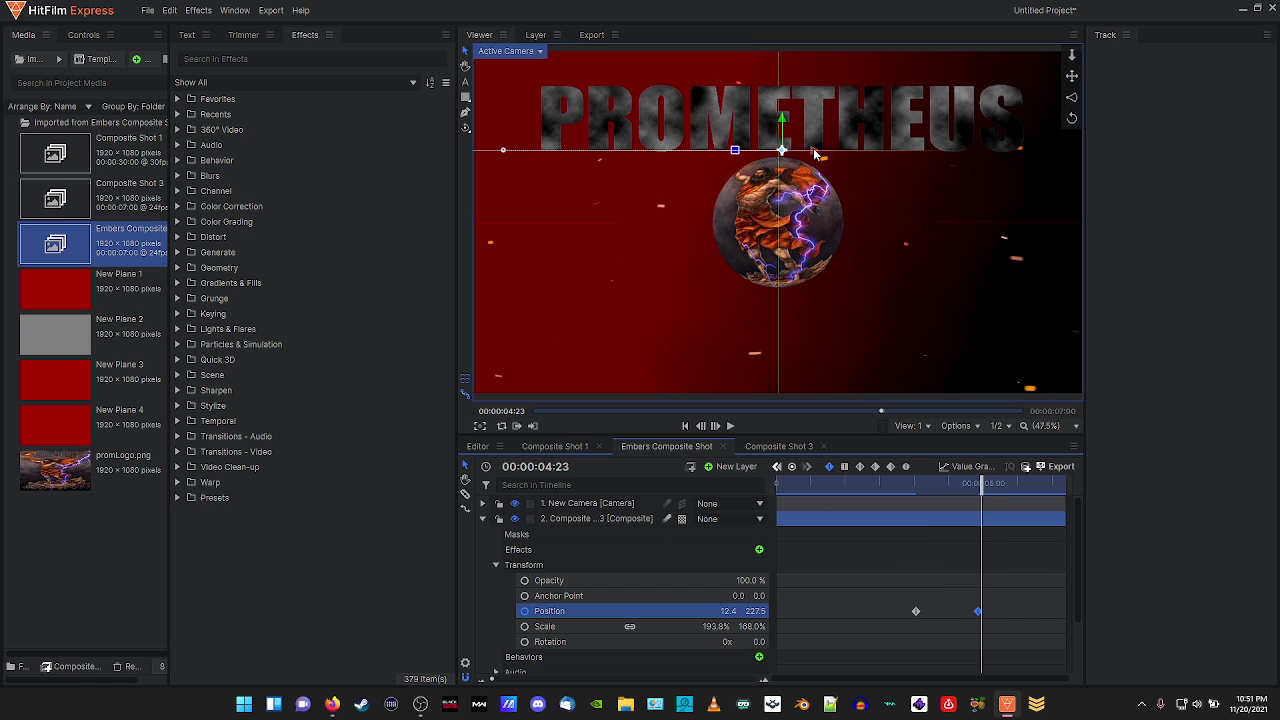
pyautogui.moveTo(813, 148); pyautogui.dragTo(780, 151)
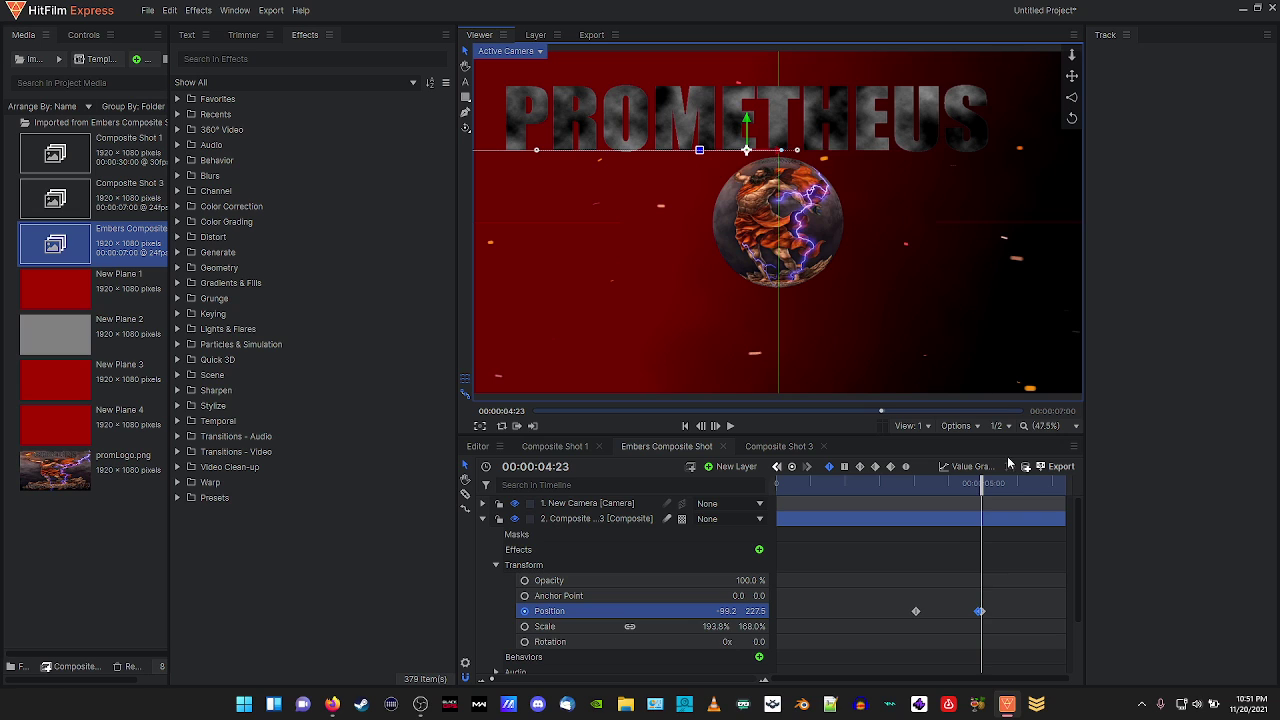
# Keyframe the title's X position at about 130 at 00:00:05:01 and about 2 at 00:00:05:03.
pyautogui.press('.')
pyautogui.press('.')
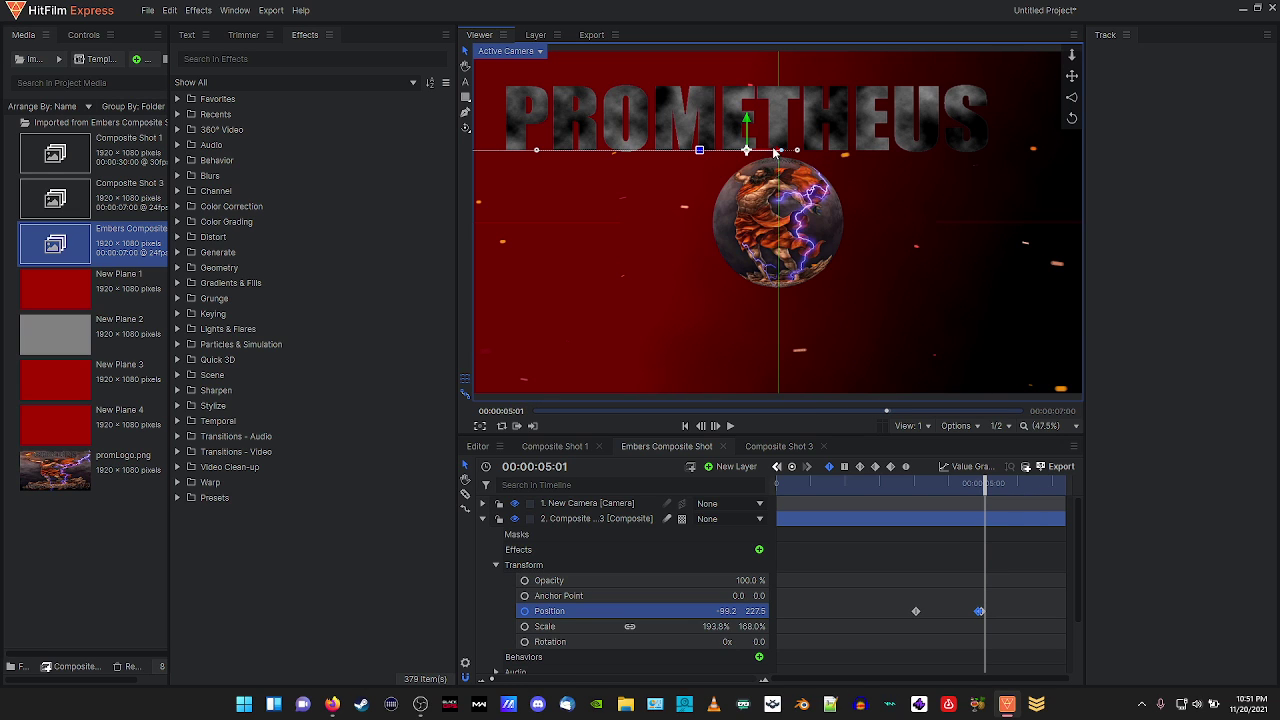
pyautogui.moveTo(775, 152); pyautogui.dragTo(849, 157)
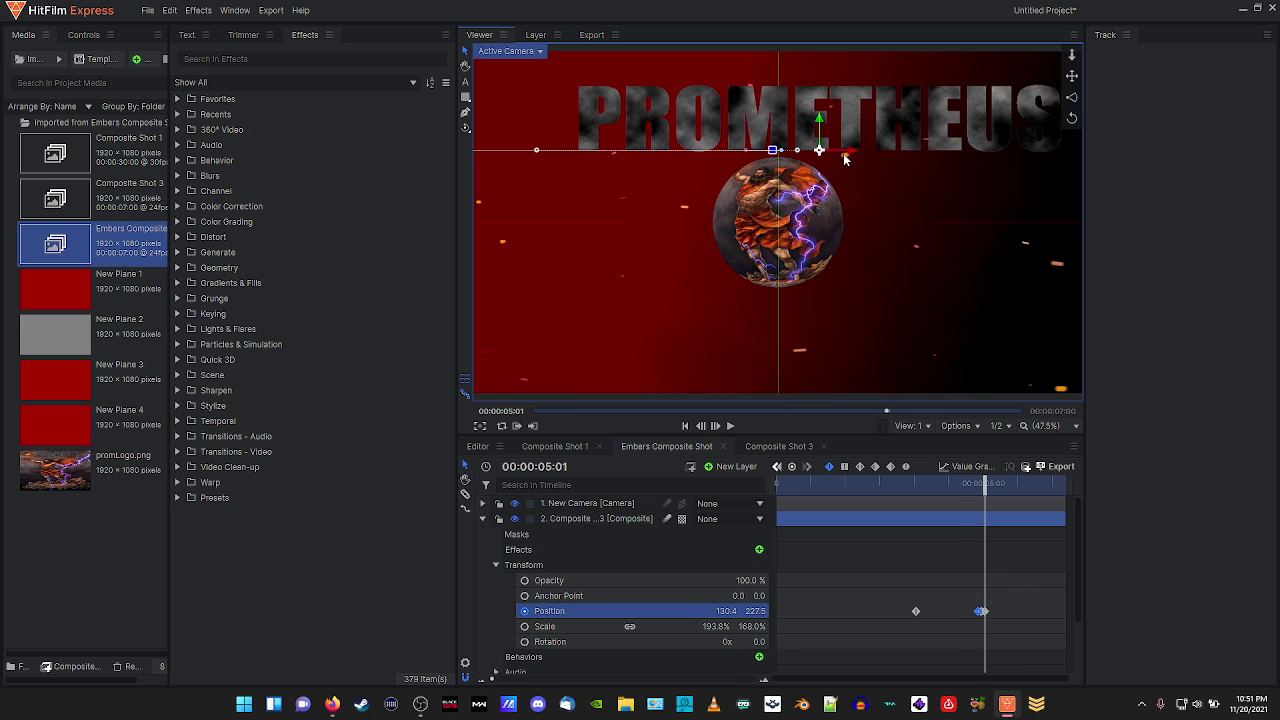
pyautogui.press('.')
pyautogui.press('.')
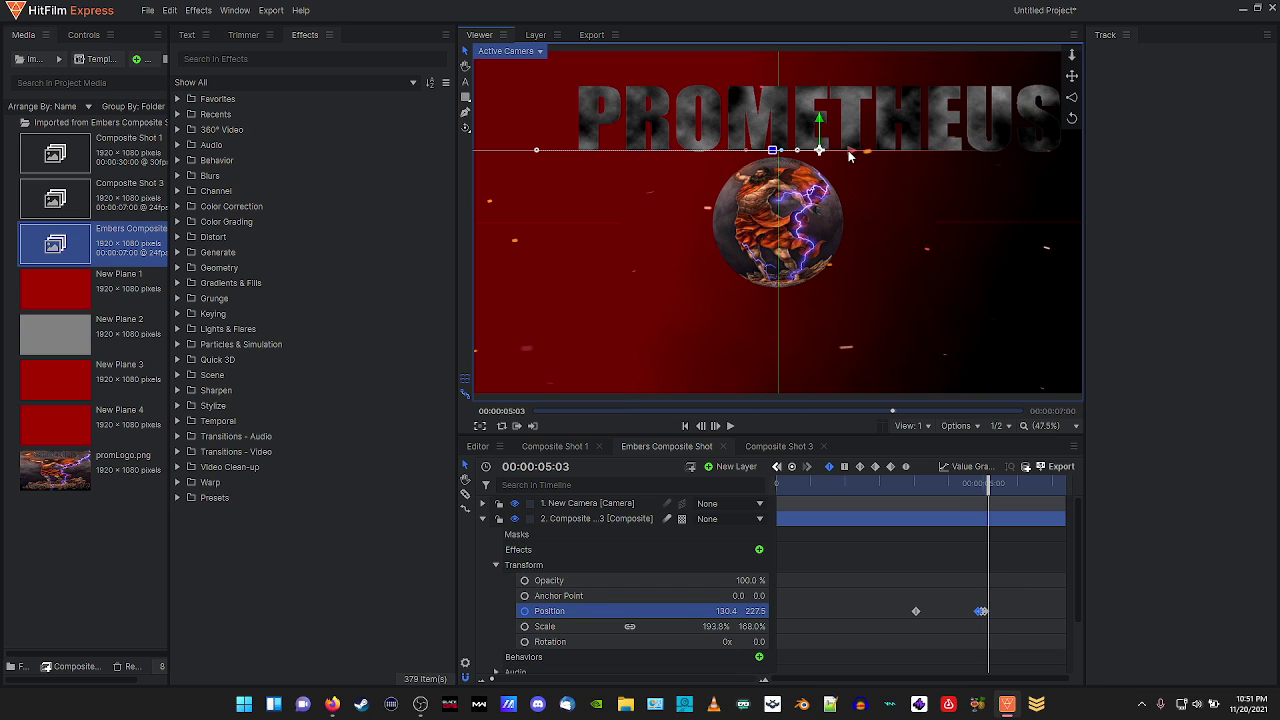
pyautogui.moveTo(849, 157); pyautogui.dragTo(809, 154)
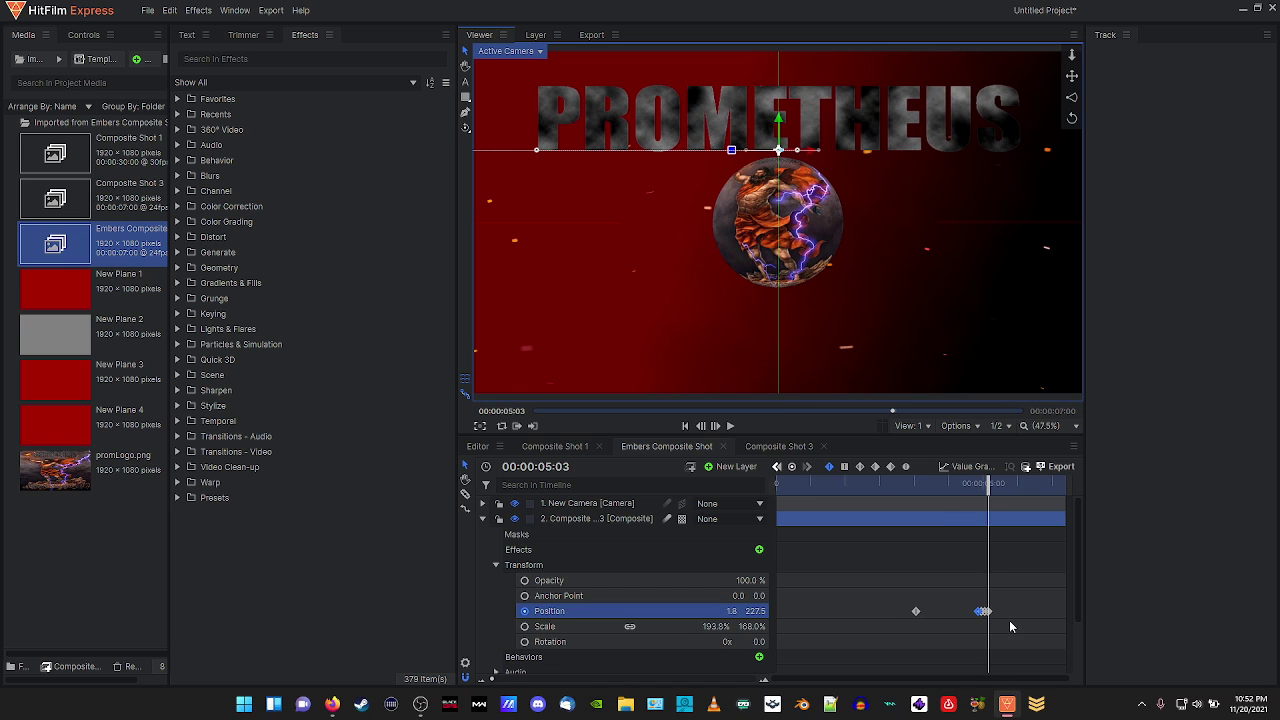
# Change the interpolation of all the title's position keyframes and play the shot from the first frame to check the motion.
pyautogui.moveTo(1010, 626); pyautogui.dragTo(505, 531)
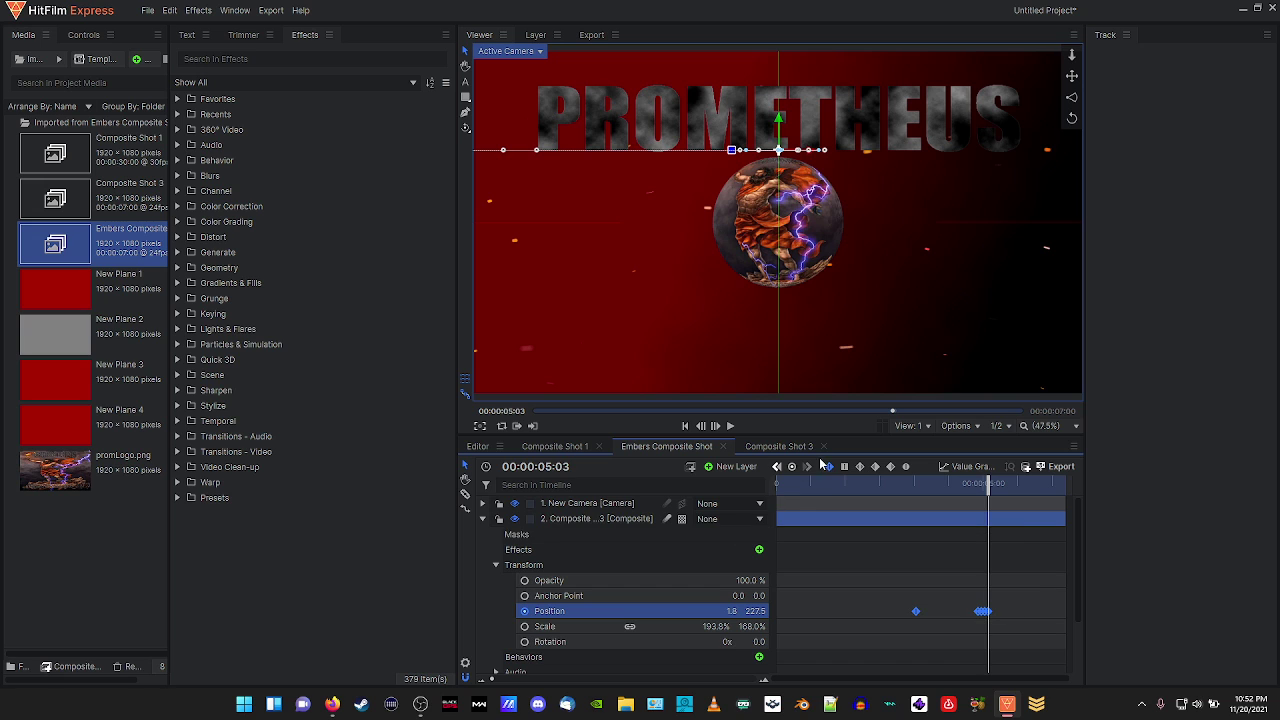
pyautogui.click(860, 467)
pyautogui.moveTo(988, 483); pyautogui.dragTo(730, 475)
pyautogui.click(730, 426)
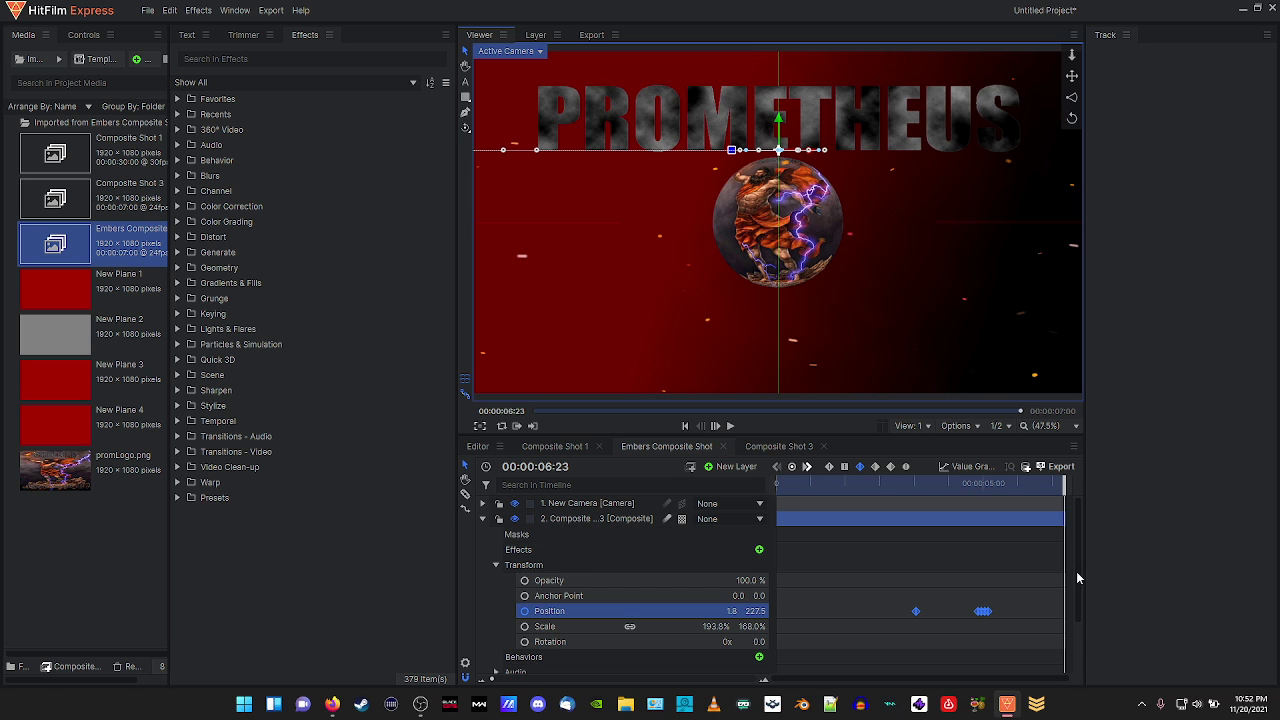
pyautogui.moveTo(1048, 492); pyautogui.dragTo(777, 484)
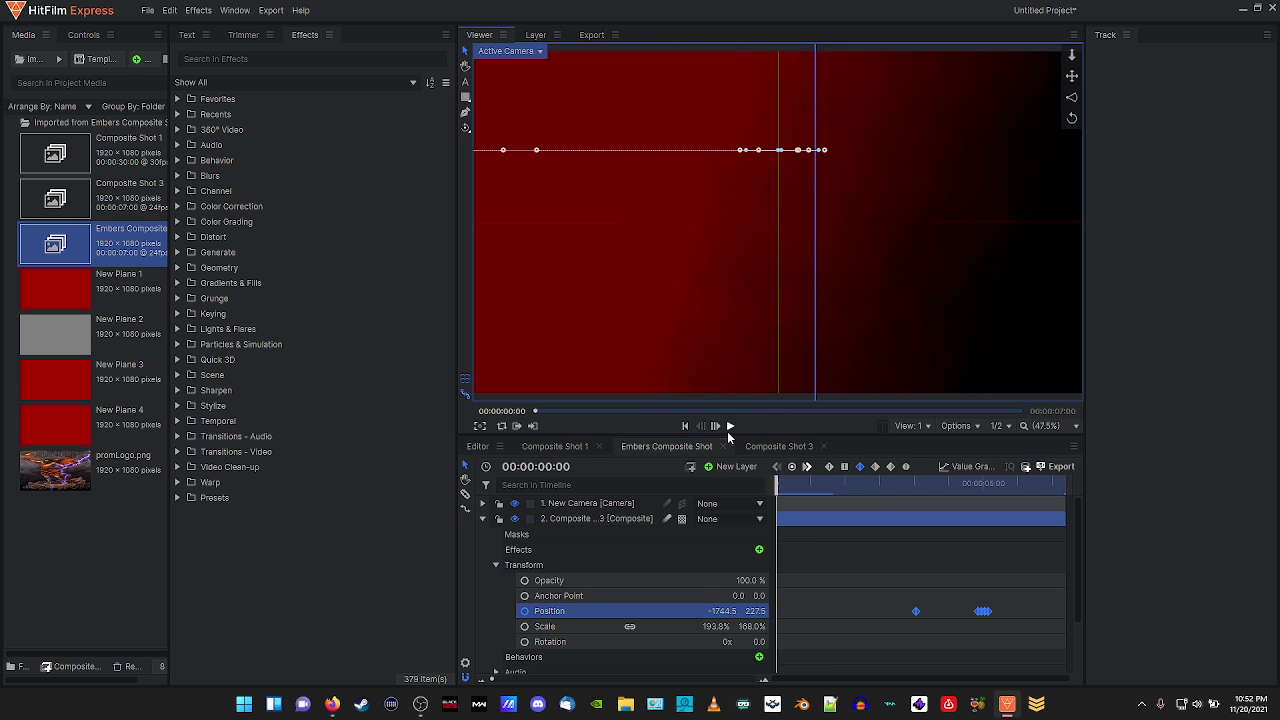
pyautogui.click(729, 426)
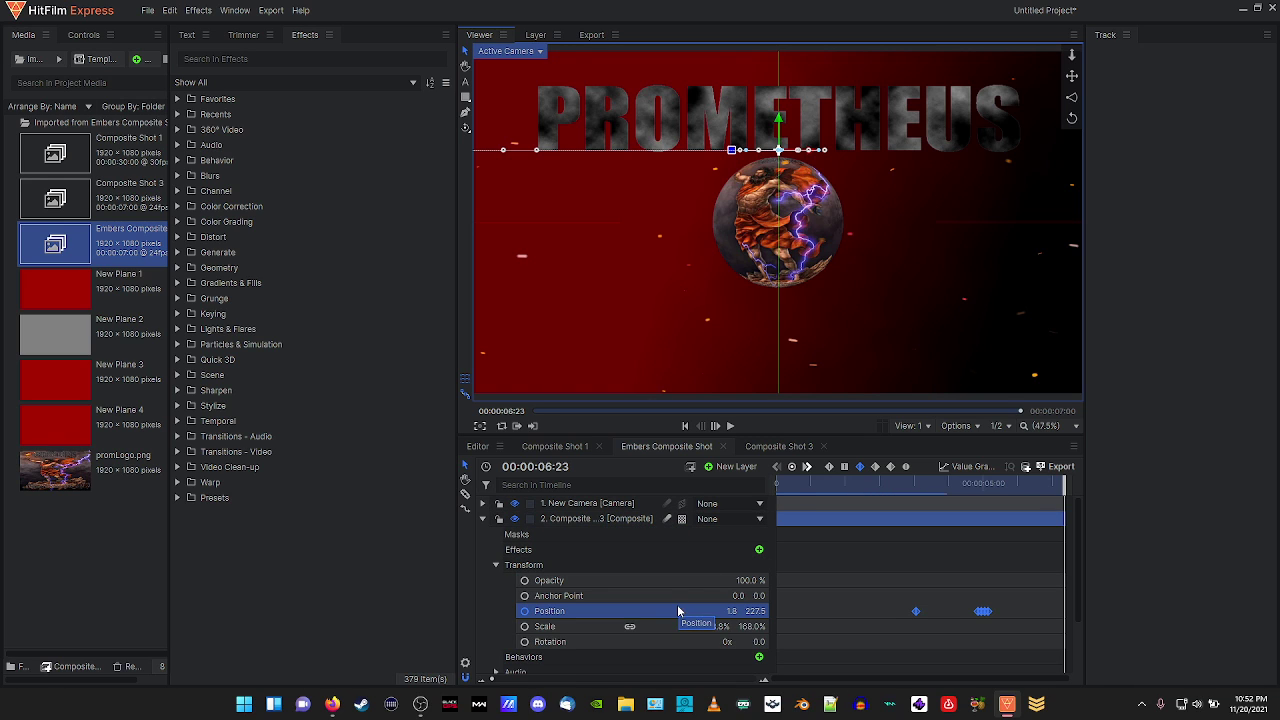
# Remove the title's position keyframes that follow the one at 00:00:03:09.
pyautogui.scroll(-2, 616, 575)
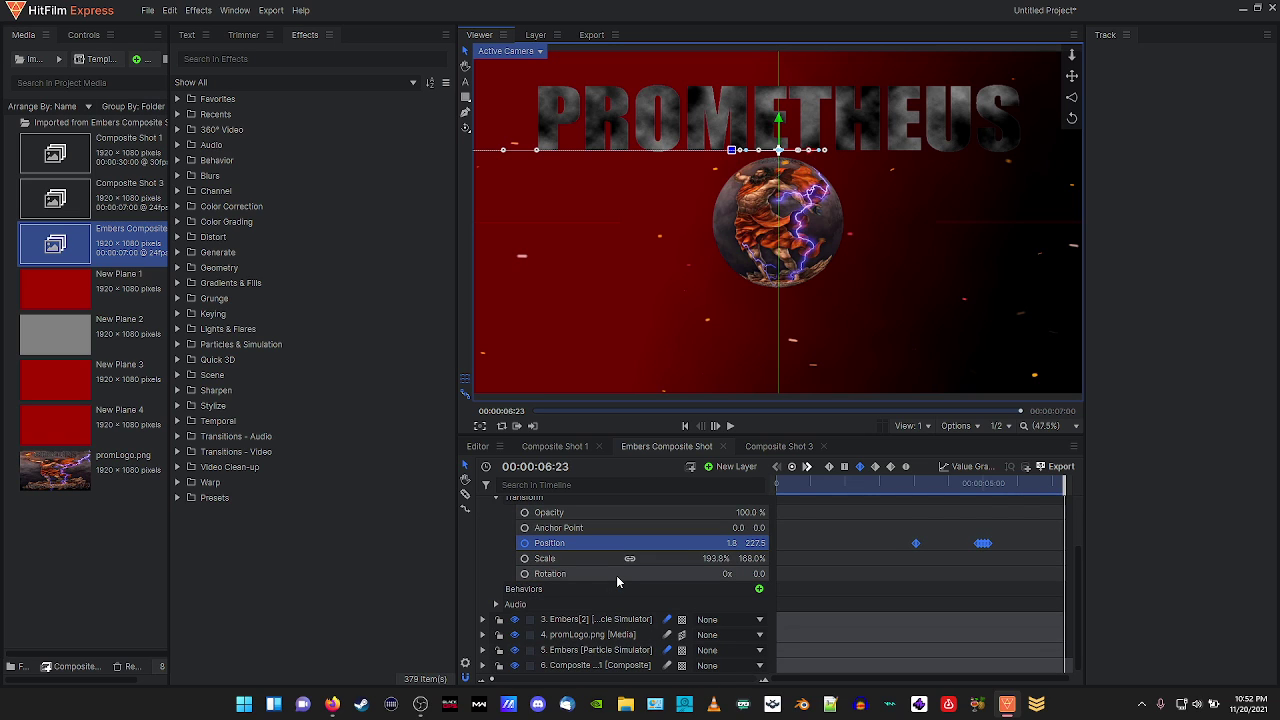
pyautogui.scroll(2, 616, 575)
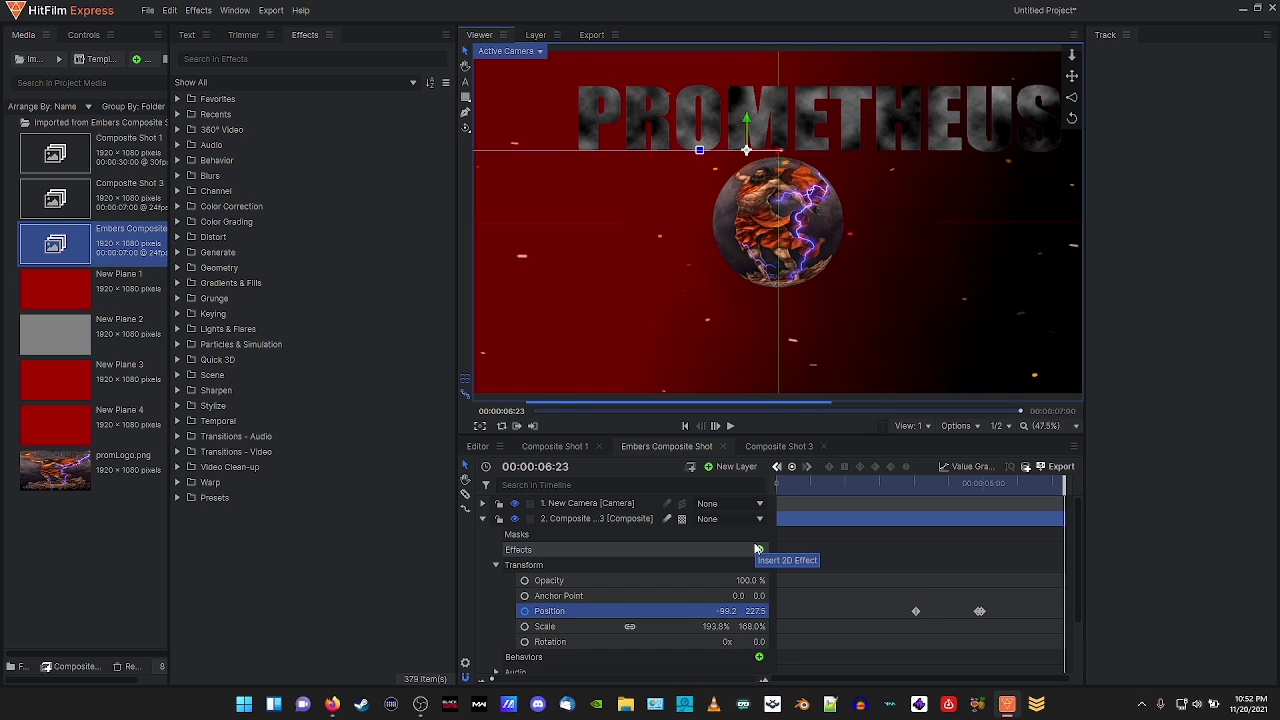
pyautogui.press('Delete')
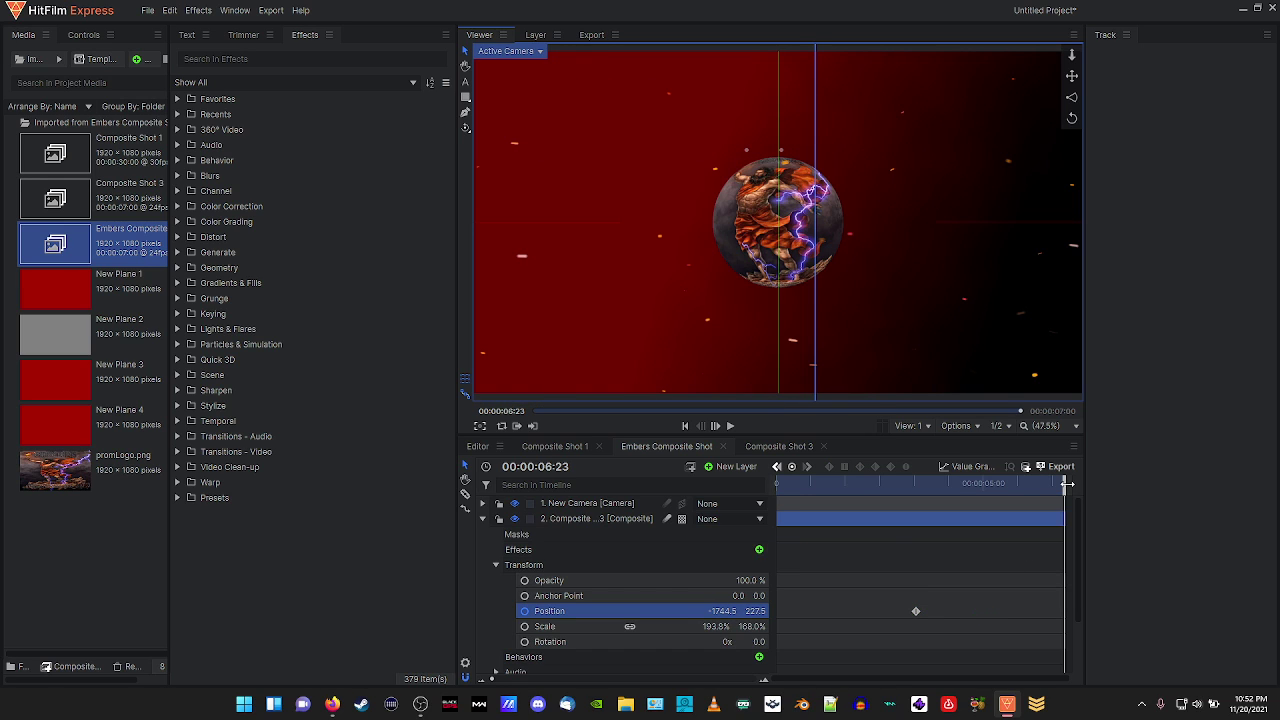
# Keyframe the title's X position at about 1 at 00:00:03:17 and about -89 at 00:00:03:20.
pyautogui.moveTo(1065, 482); pyautogui.dragTo(929, 485)
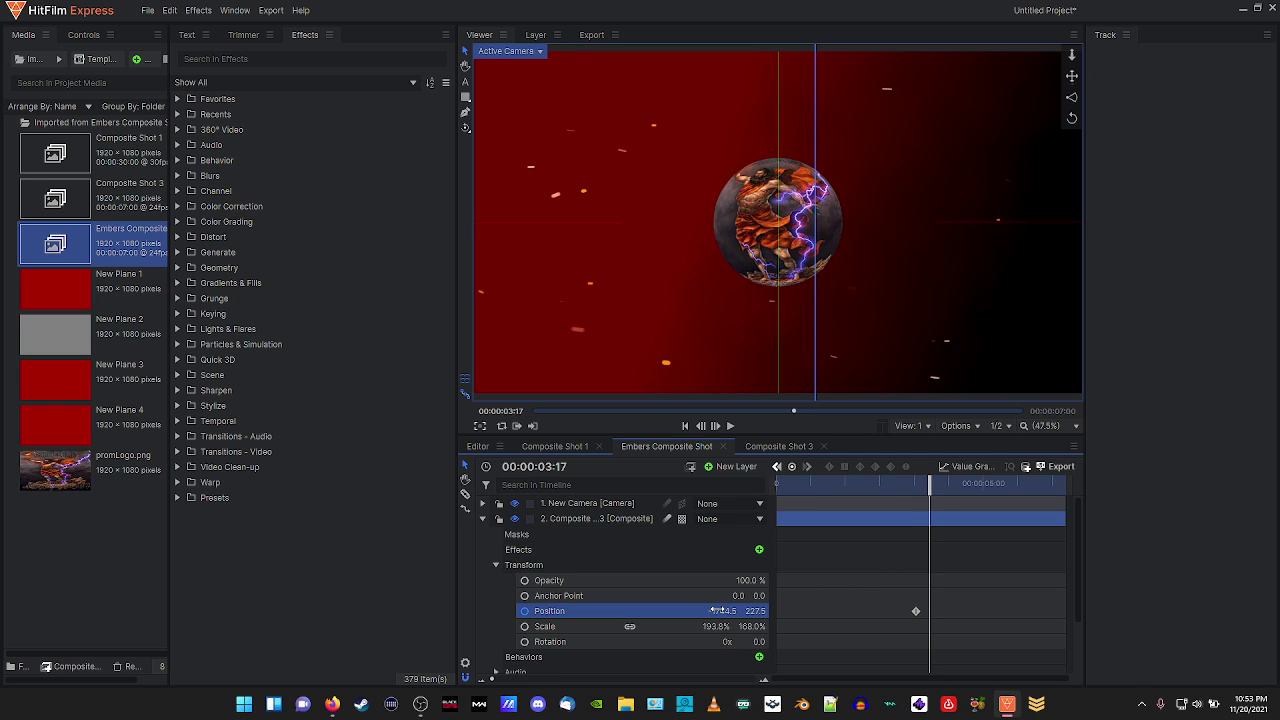
pyautogui.moveTo(721, 610); pyautogui.dragTo(897, 610)
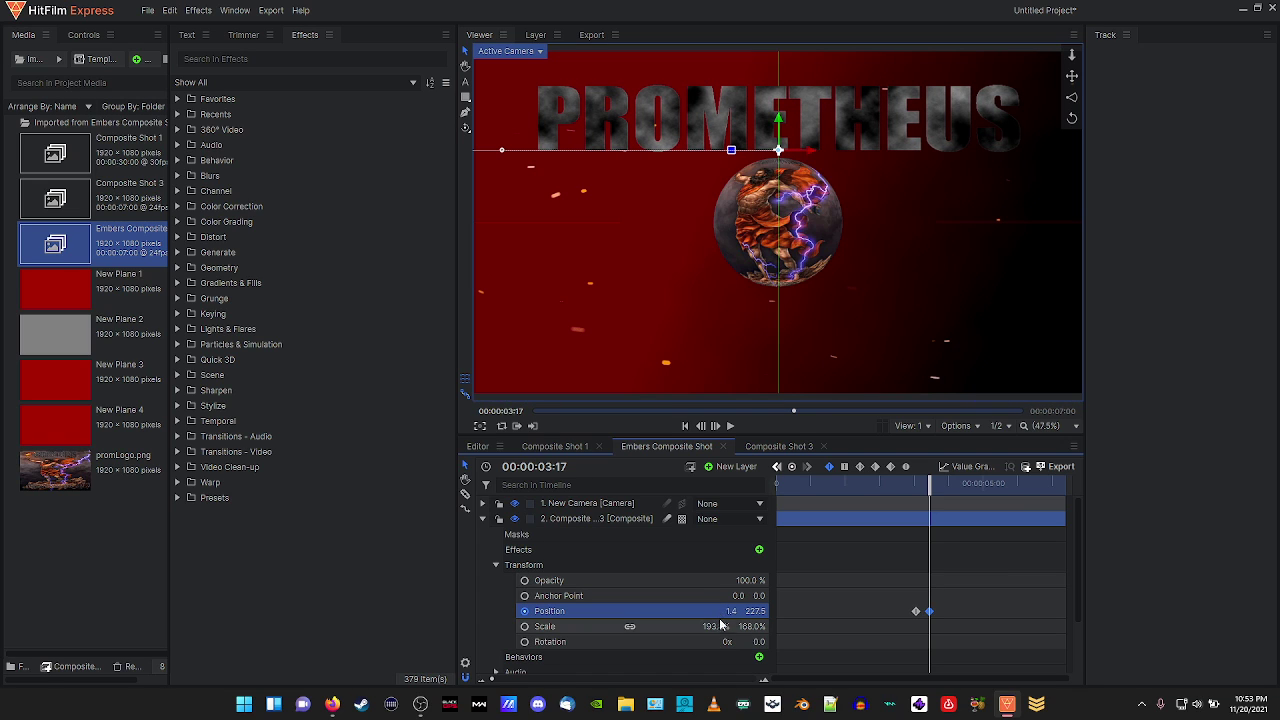
pyautogui.press('Right')
pyautogui.press('Right')
pyautogui.press('Right')
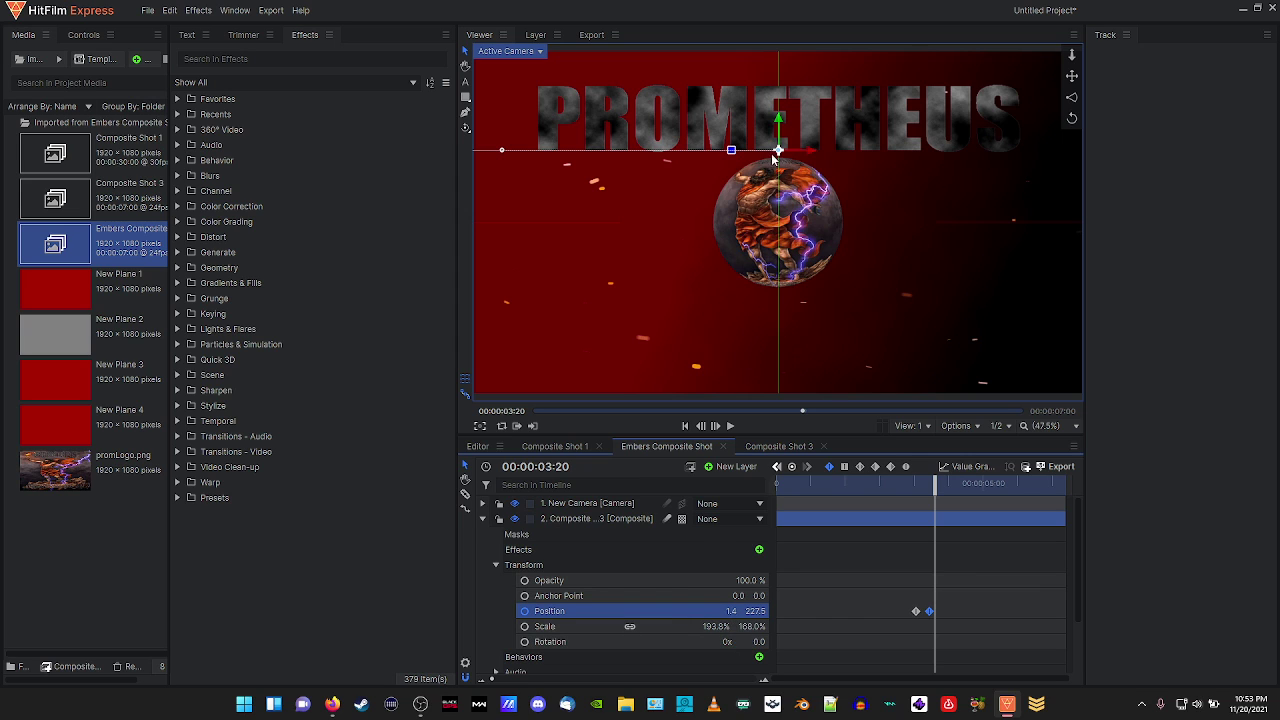
pyautogui.moveTo(810, 152); pyautogui.dragTo(781, 150)
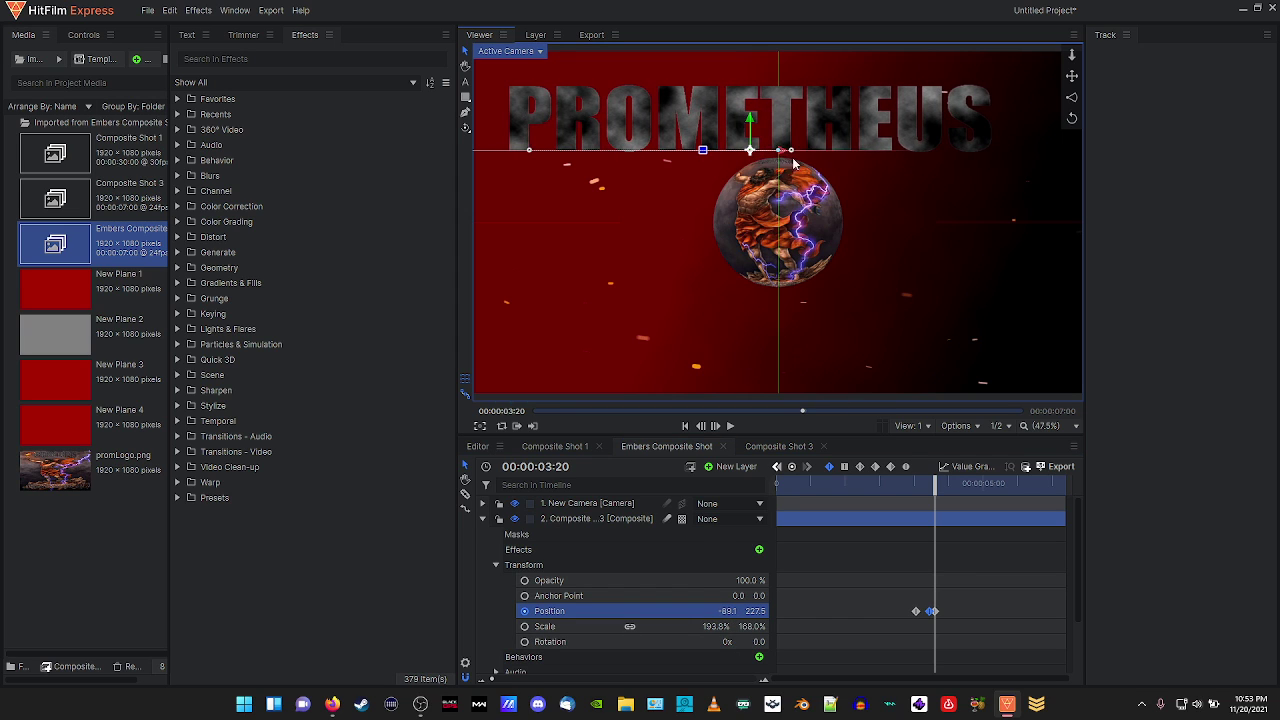
# Keyframe the title's X position at about 128 at 00:00:05:00 and about -1 at 00:00:05:15.
pyautogui.press('Right')
pyautogui.press('Right')
pyautogui.press('Right')
pyautogui.press('Right')
pyautogui.press('Right')
pyautogui.moveTo(948, 486); pyautogui.dragTo(986, 485)
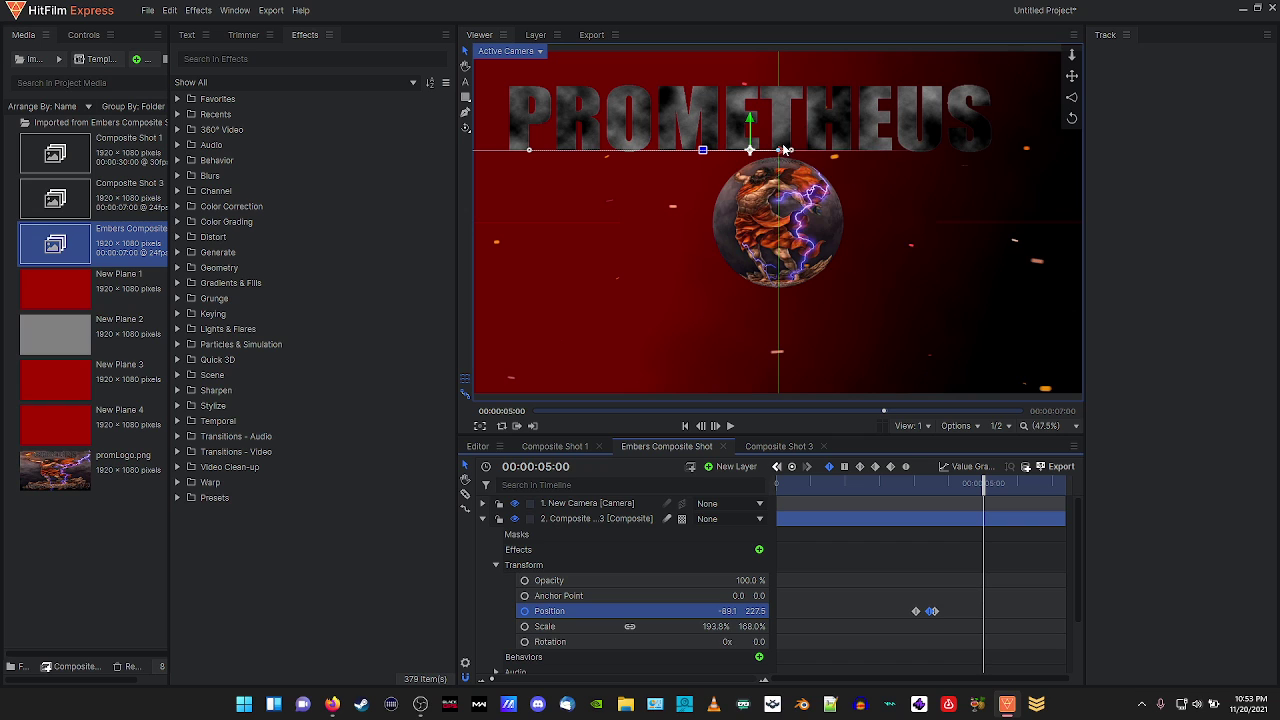
pyautogui.moveTo(787, 150); pyautogui.dragTo(851, 159)
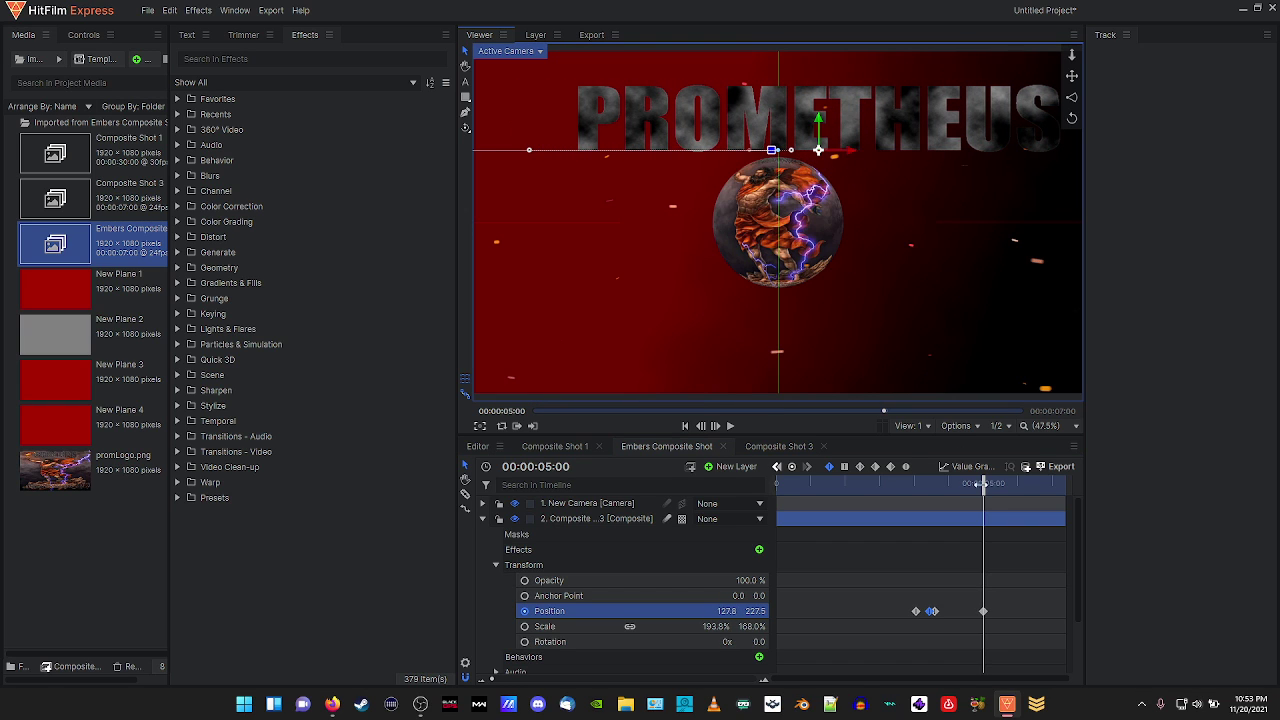
pyautogui.moveTo(983, 484); pyautogui.dragTo(1010, 485)
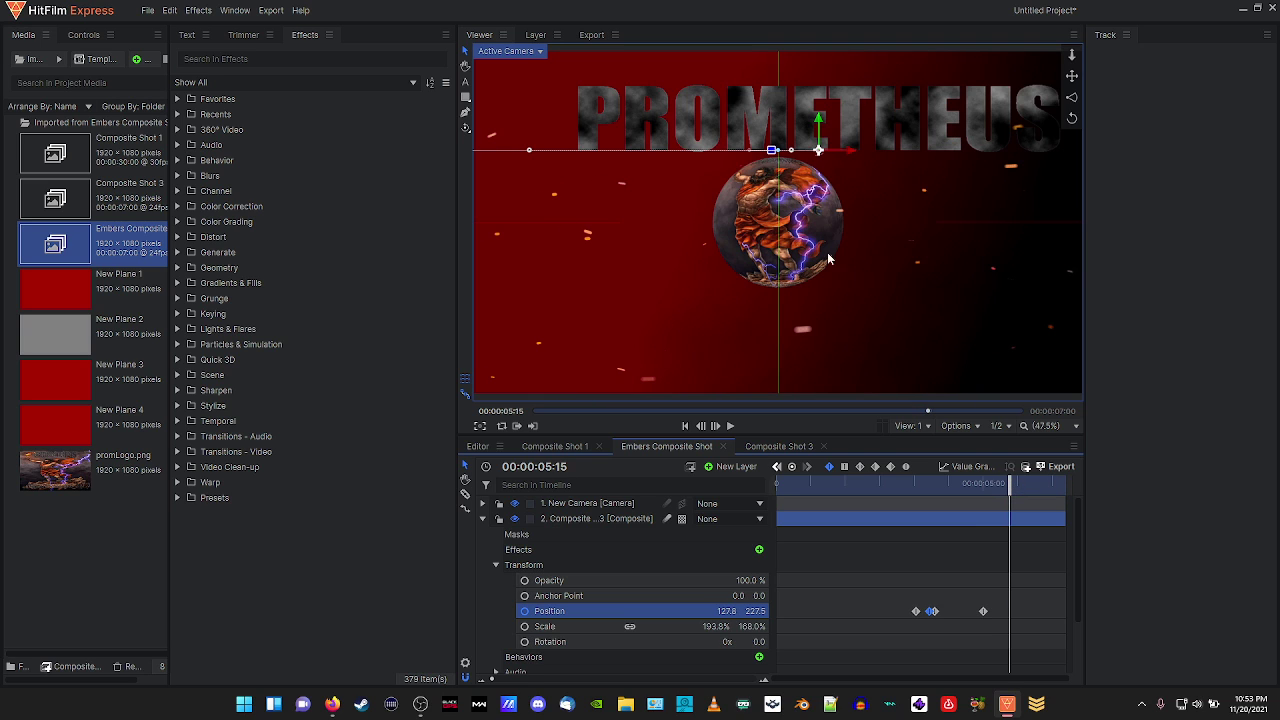
pyautogui.moveTo(851, 154); pyautogui.dragTo(809, 154)
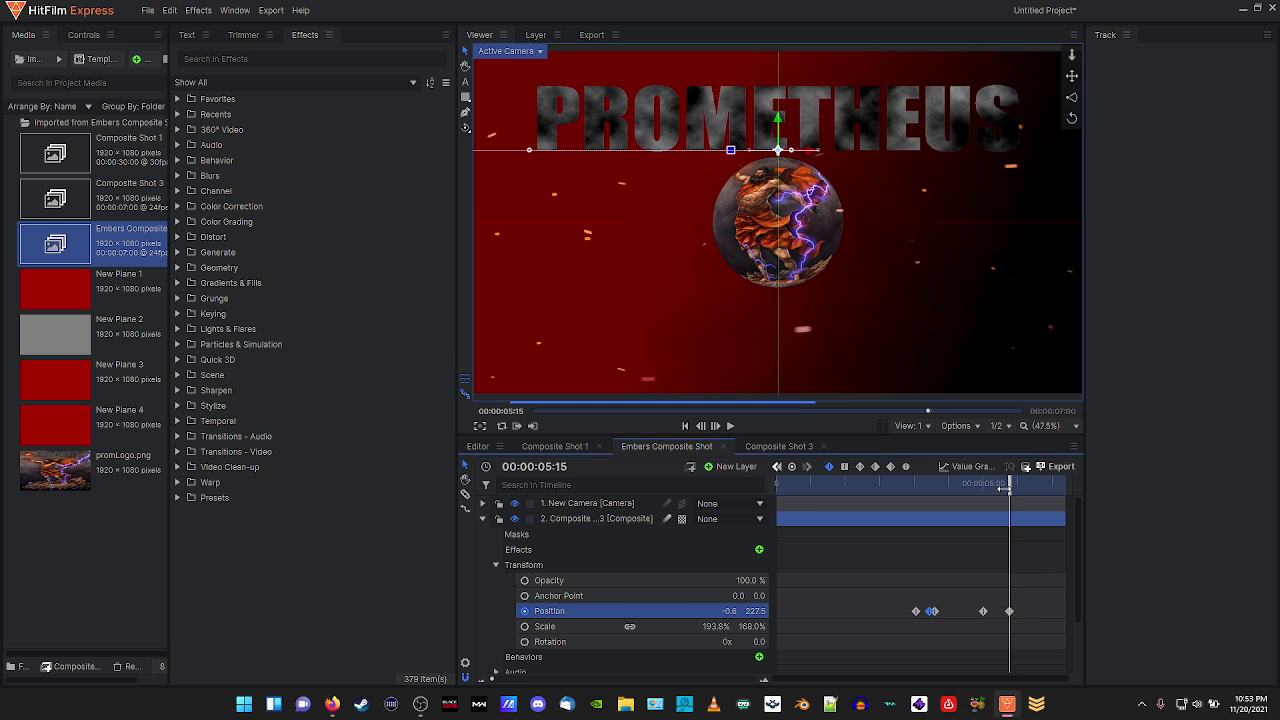
# Play the shot from the first frame to review the title's slide-in motion and return to the start.
pyautogui.moveTo(1005, 488); pyautogui.dragTo(758, 467)
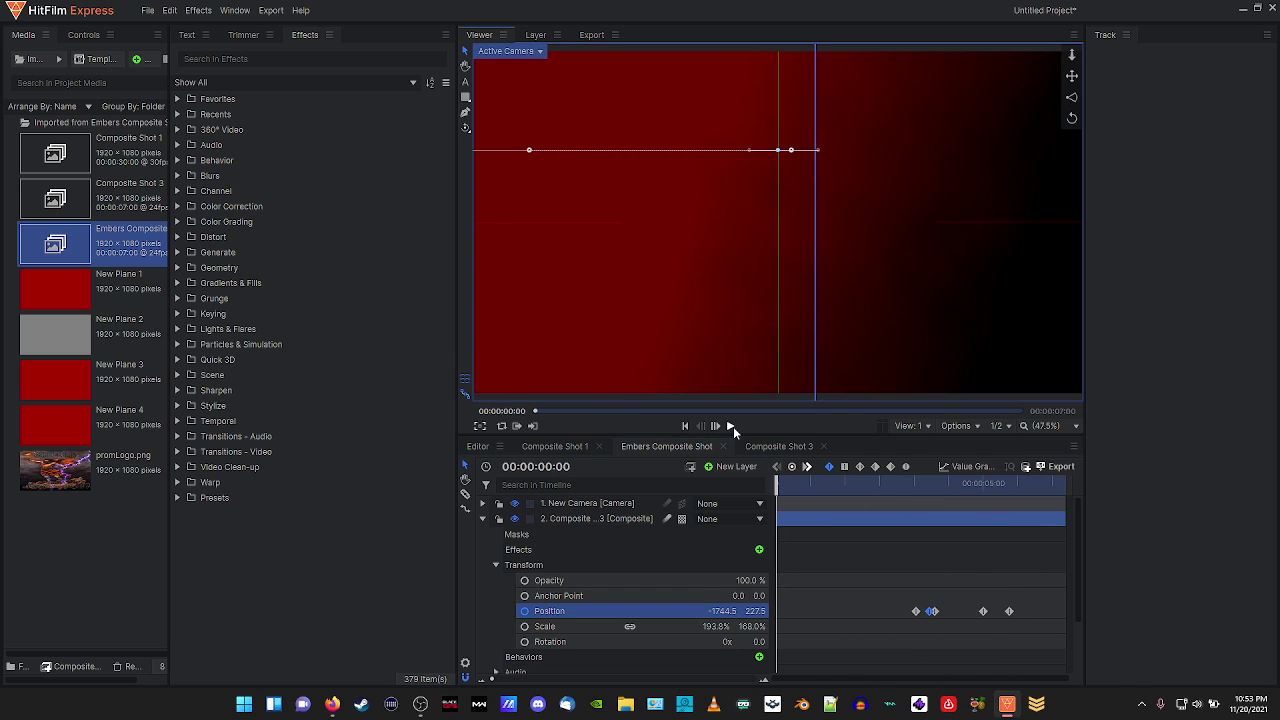
pyautogui.click(733, 426)
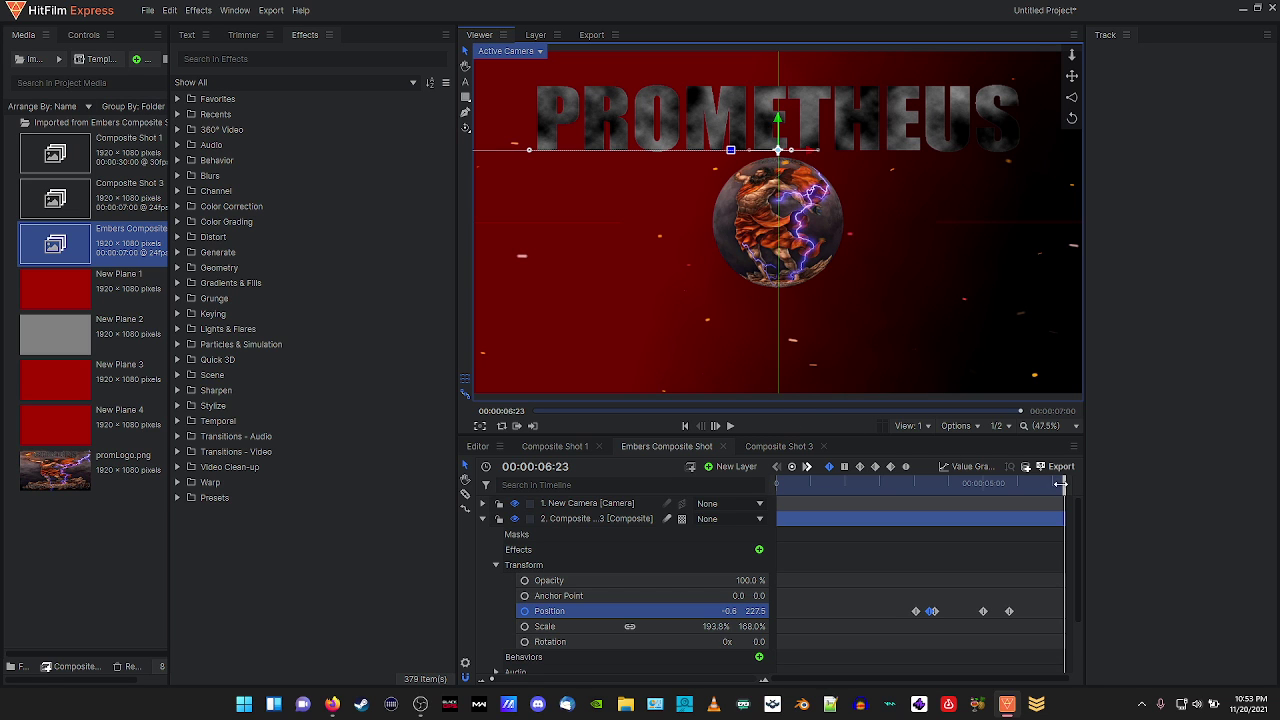
pyautogui.moveTo(1060, 483); pyautogui.dragTo(776, 483)
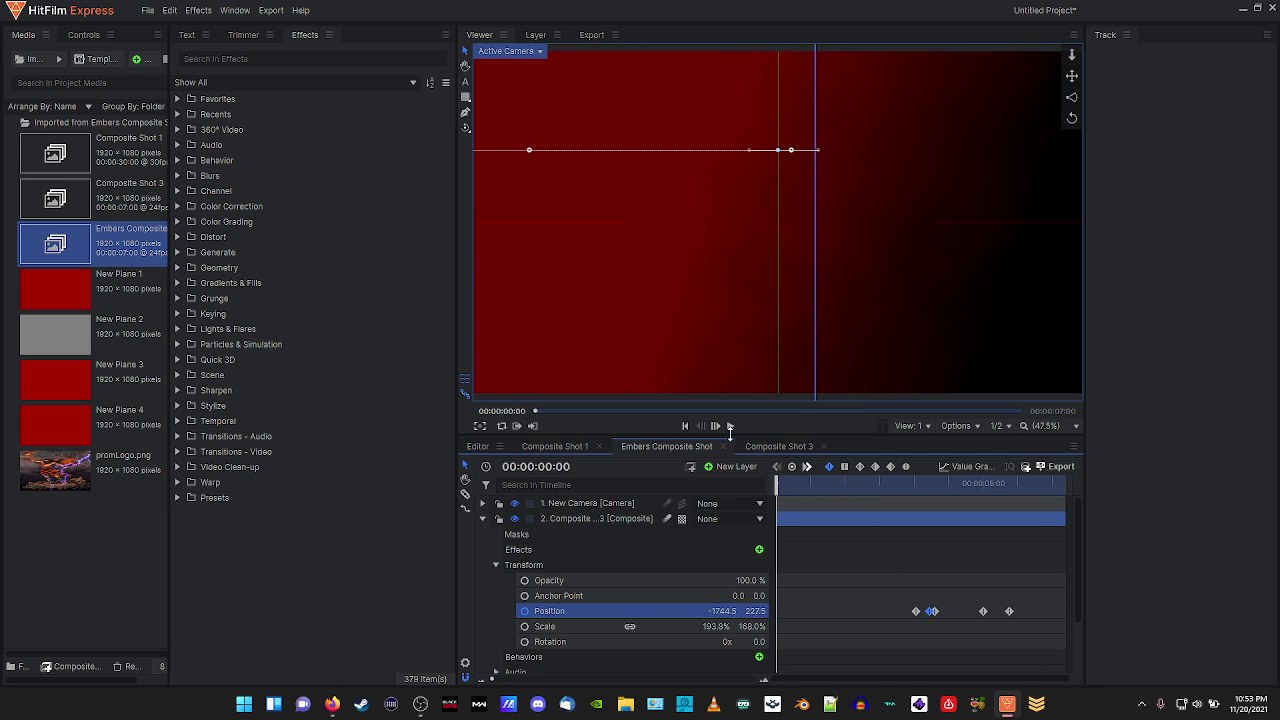
# Move the title's position keyframe at 00:00:03:20 to about midway between those at 00:00:03:17 and 00:00:05:00, and preview the slide-in.
pyautogui.click(729, 426)
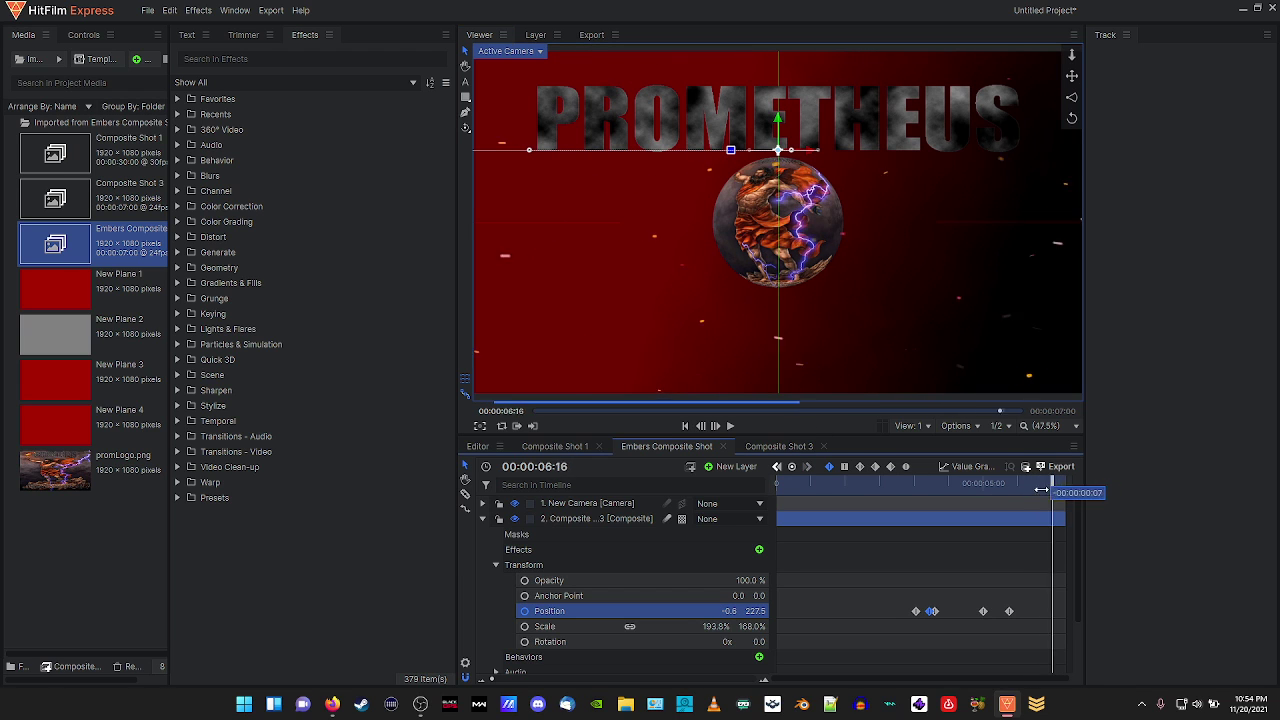
pyautogui.moveTo(1058, 487); pyautogui.dragTo(929, 502)
pyautogui.moveTo(934, 611)
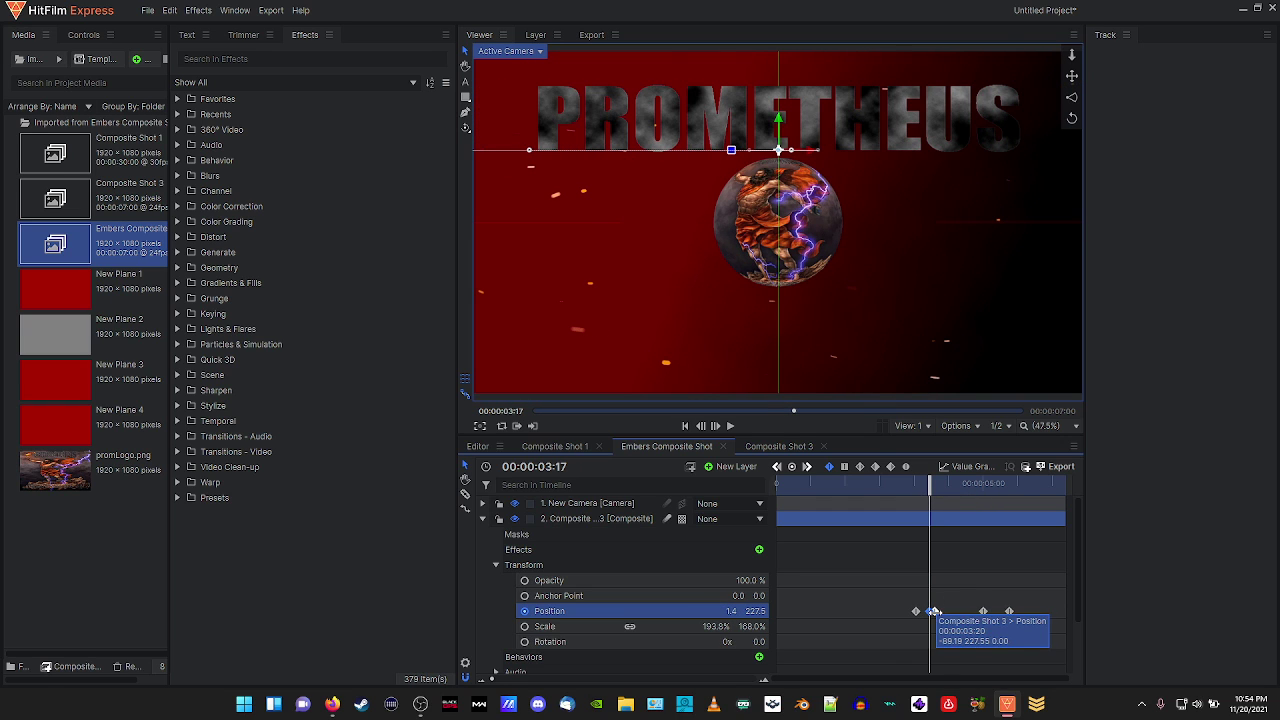
pyautogui.moveTo(934, 611); pyautogui.dragTo(953, 612)
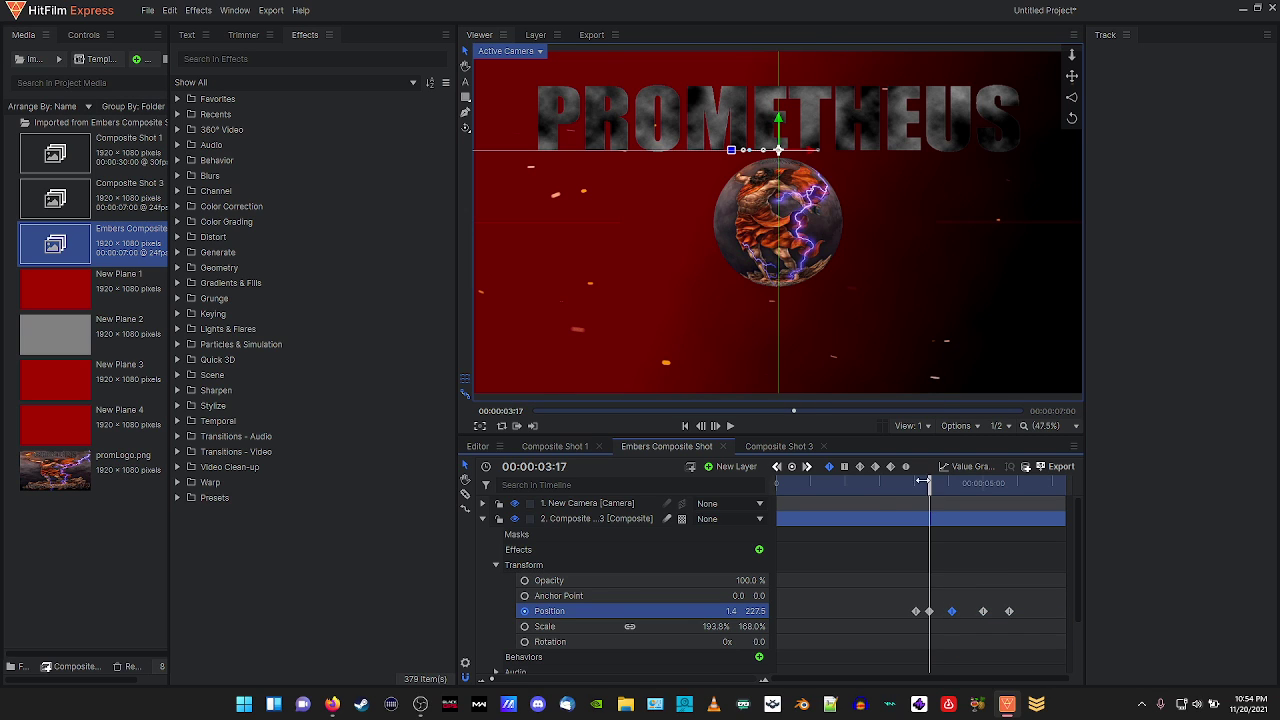
pyautogui.moveTo(922, 481); pyautogui.dragTo(865, 482)
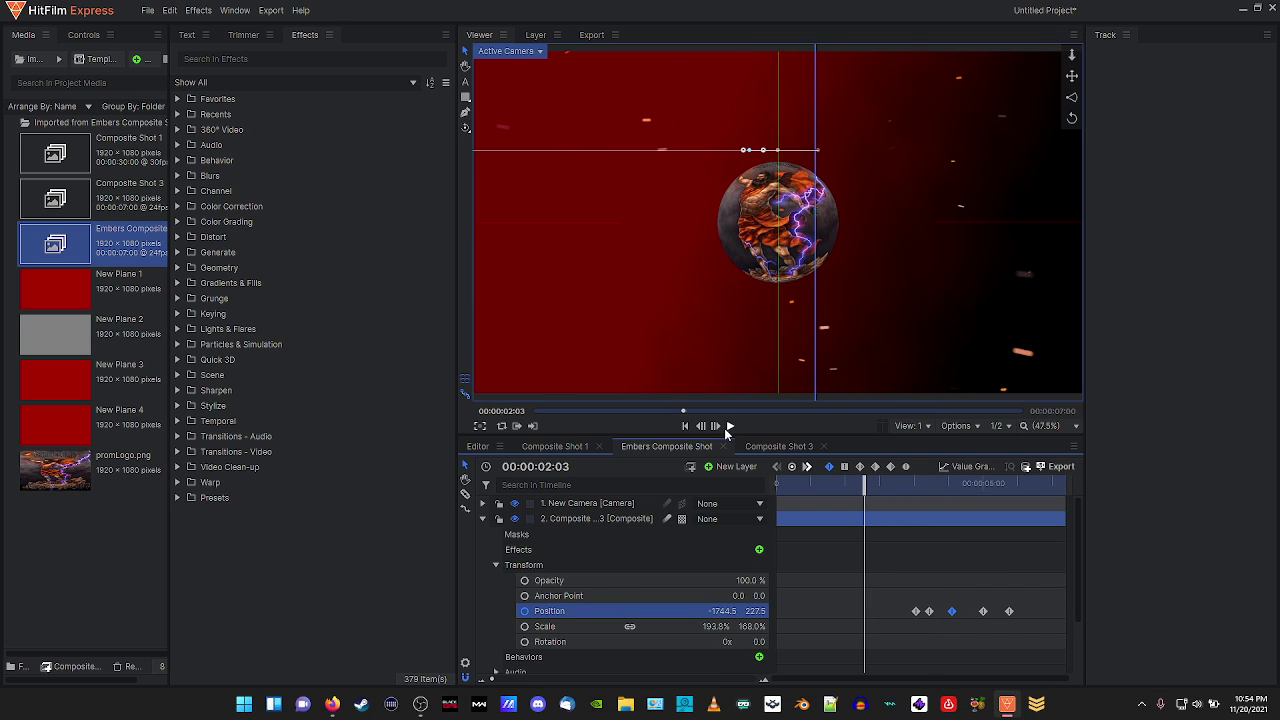
pyautogui.click(728, 426)
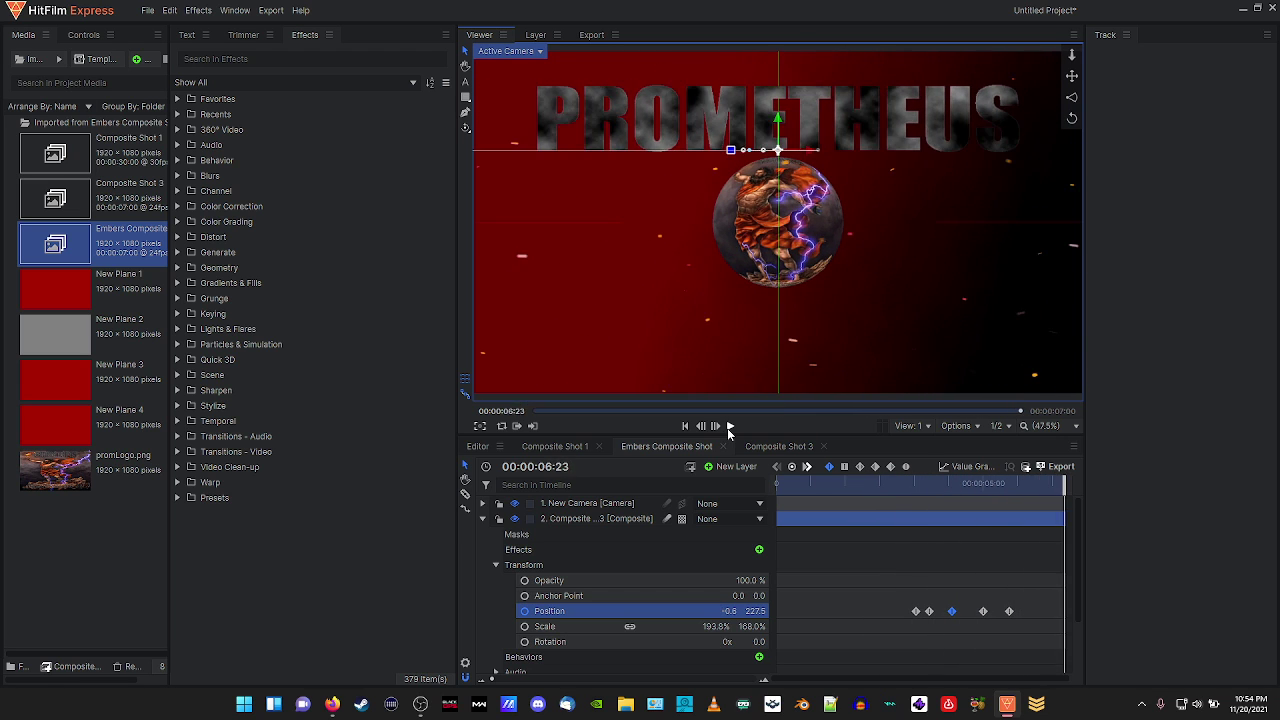
# Set all of the title's position keyframes to smooth interpolation and play the shot from the first frame.
pyautogui.moveTo(1010, 644); pyautogui.dragTo(842, 516)
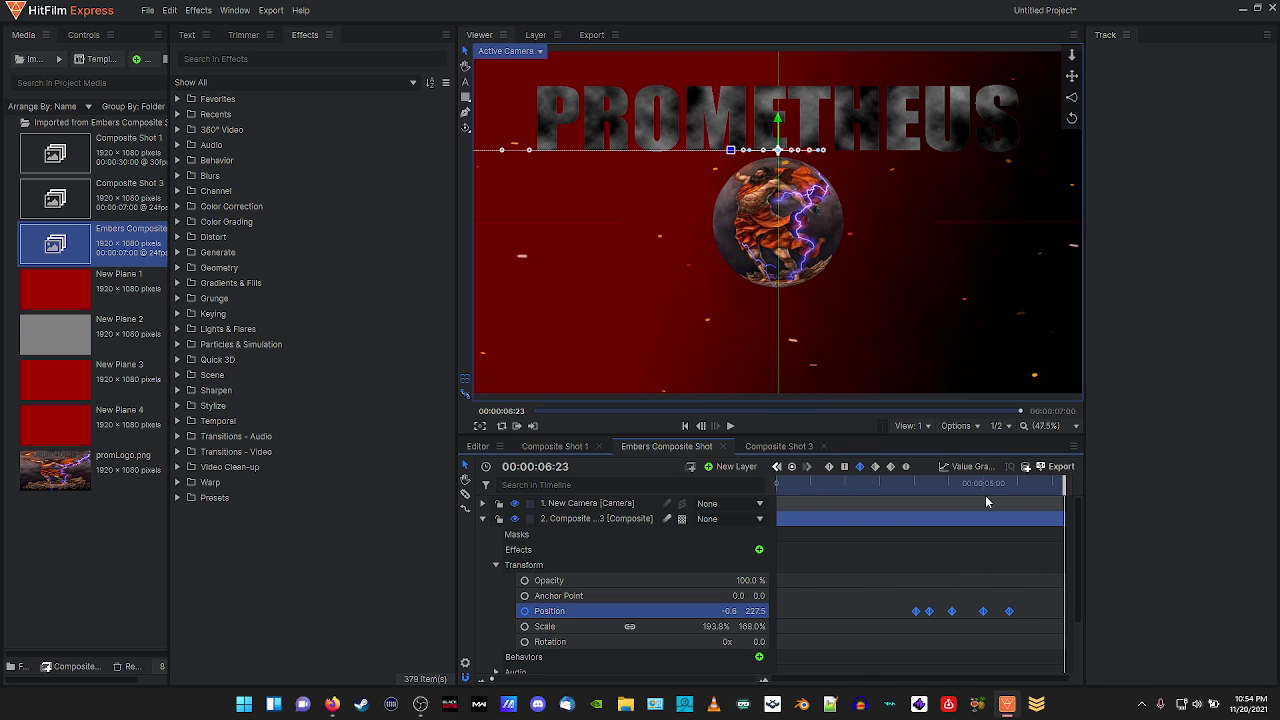
pyautogui.moveTo(1060, 500); pyautogui.dragTo(665, 454)
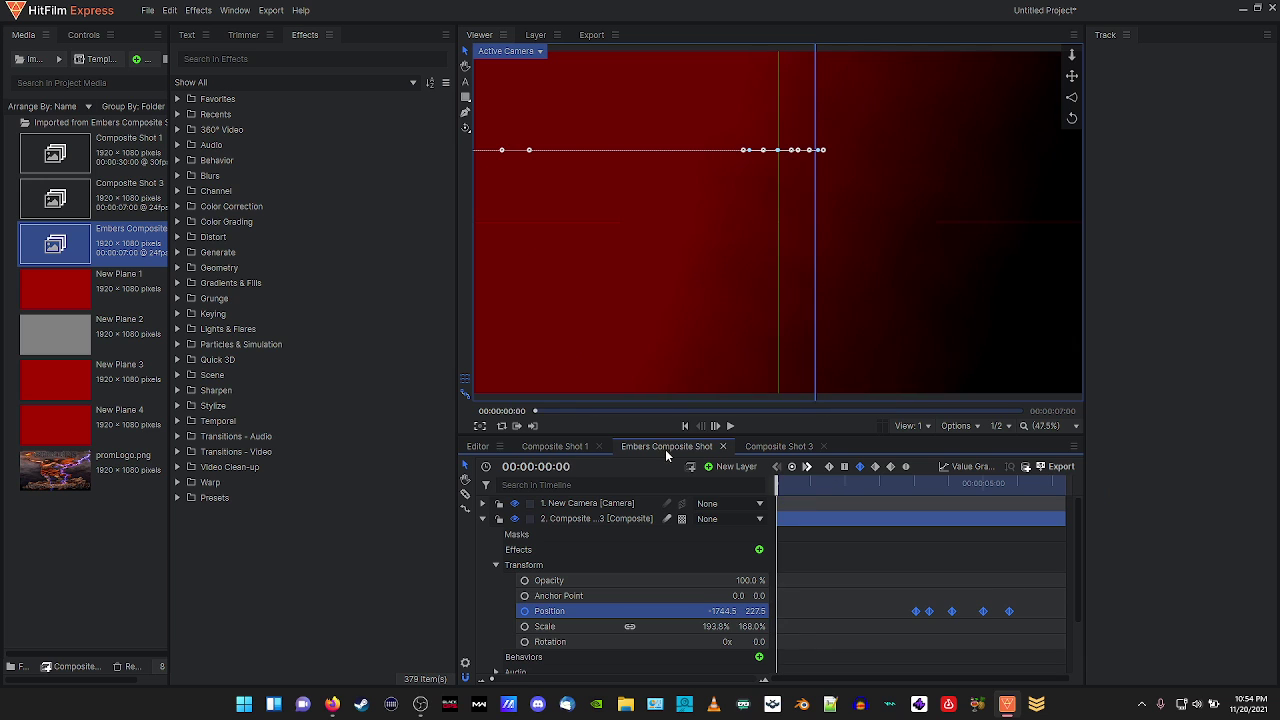
pyautogui.click(730, 426)
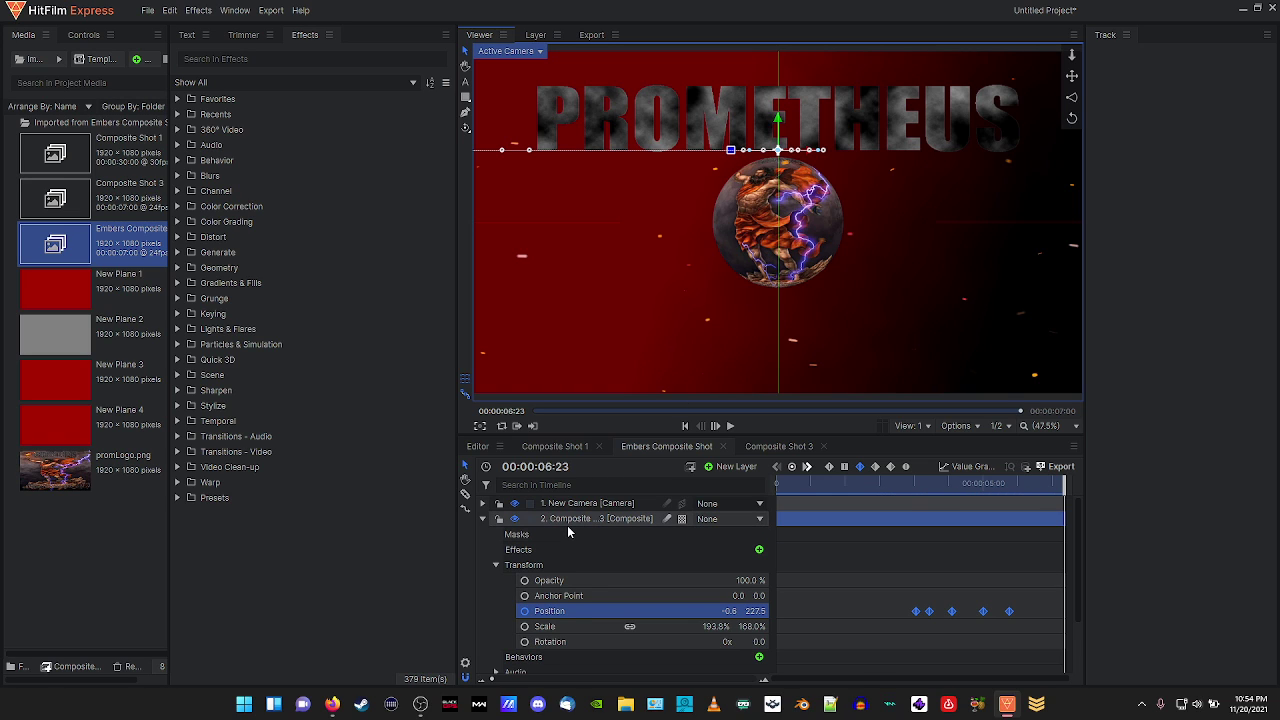
# Collapse the title's layer and expand the promLogo.png layer to show its transform properties.
pyautogui.scroll(-1, 574, 525)
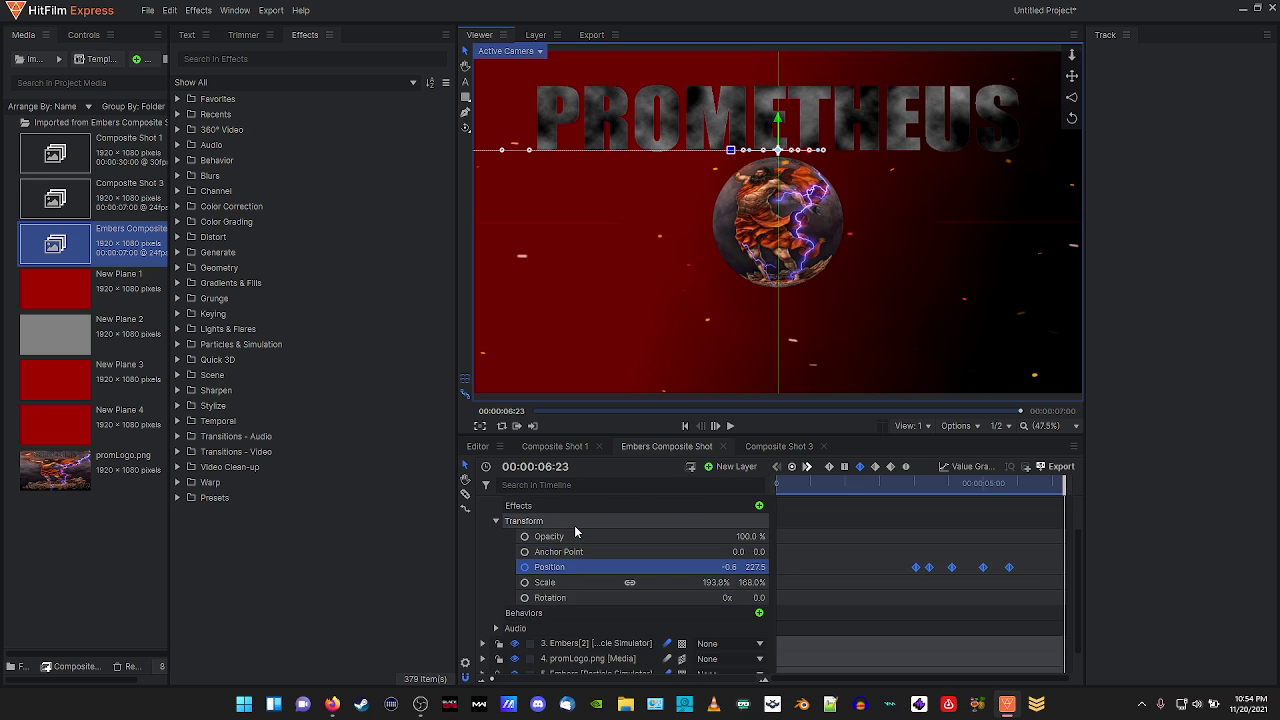
pyautogui.scroll(1, 574, 525)
pyautogui.click(483, 518)
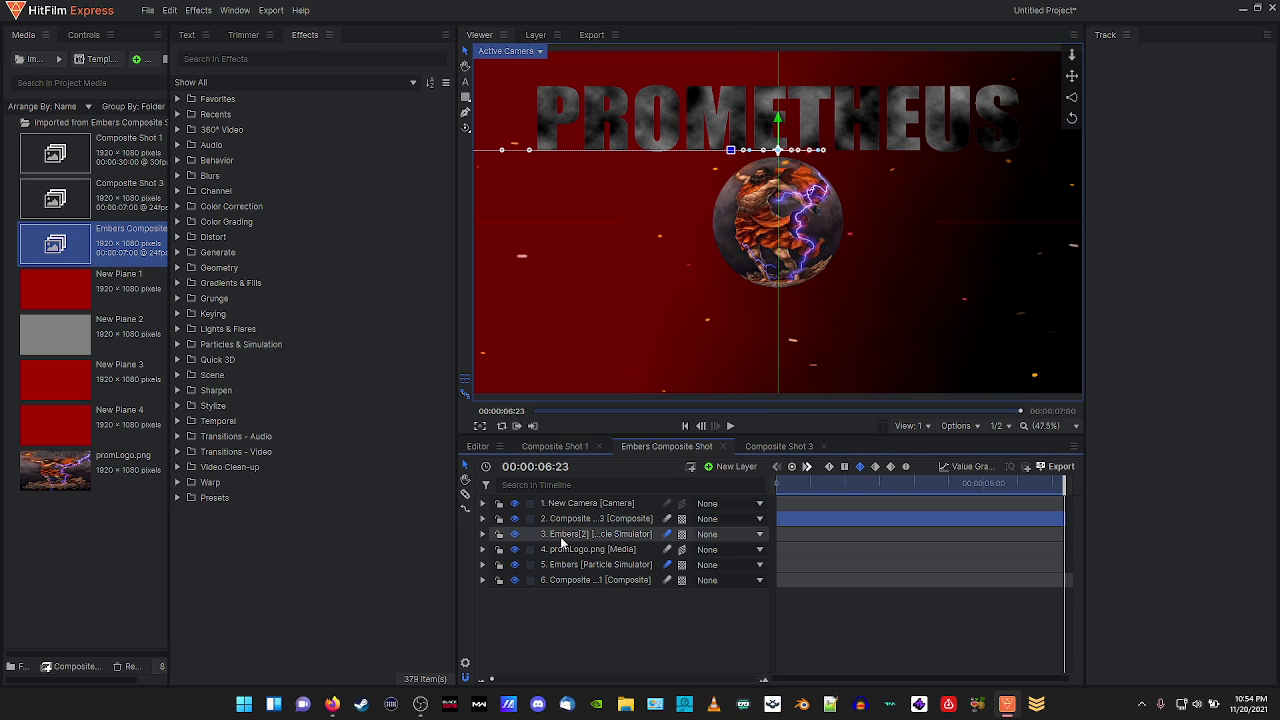
pyautogui.click(564, 536)
pyautogui.click(568, 550)
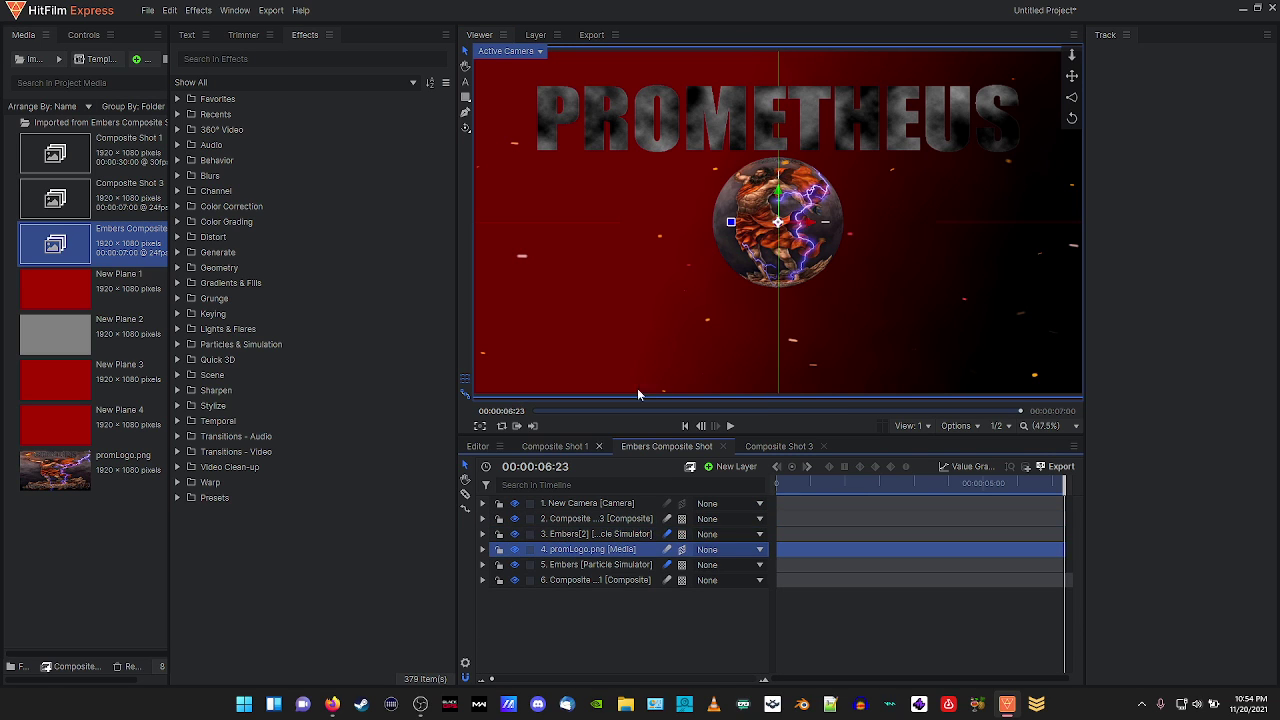
pyautogui.click(781, 197)
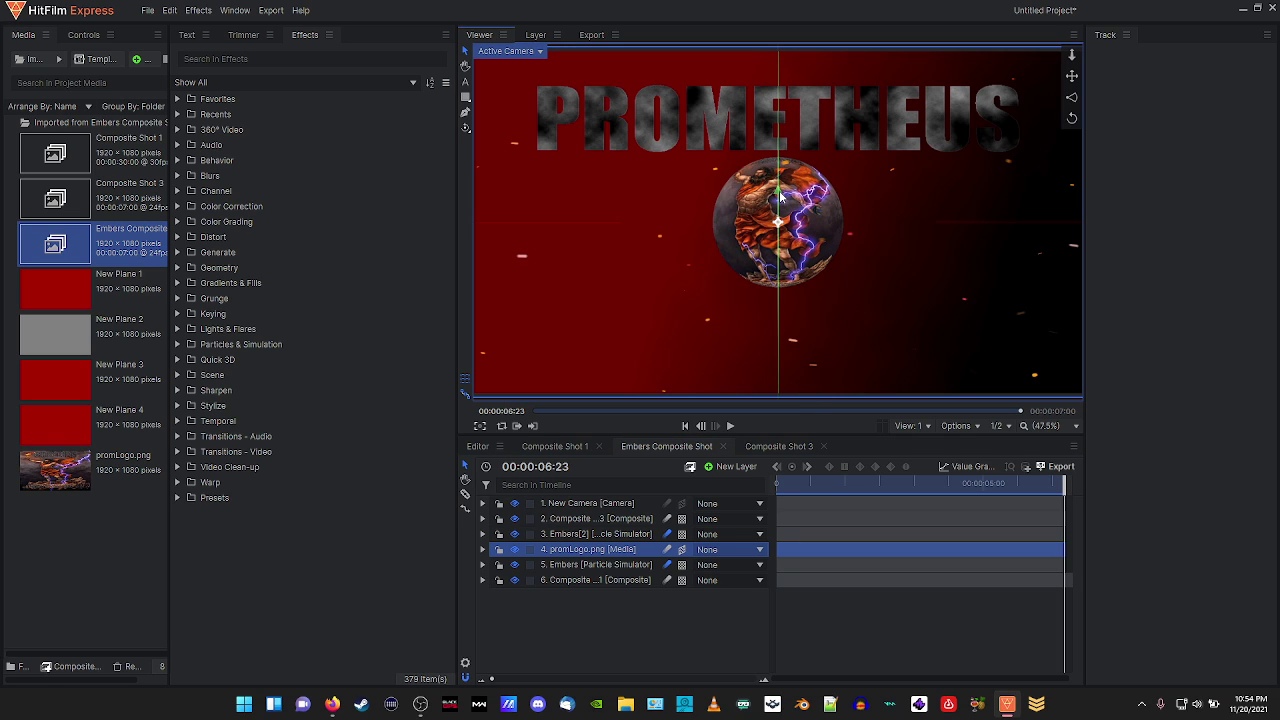
pyautogui.click(780, 197)
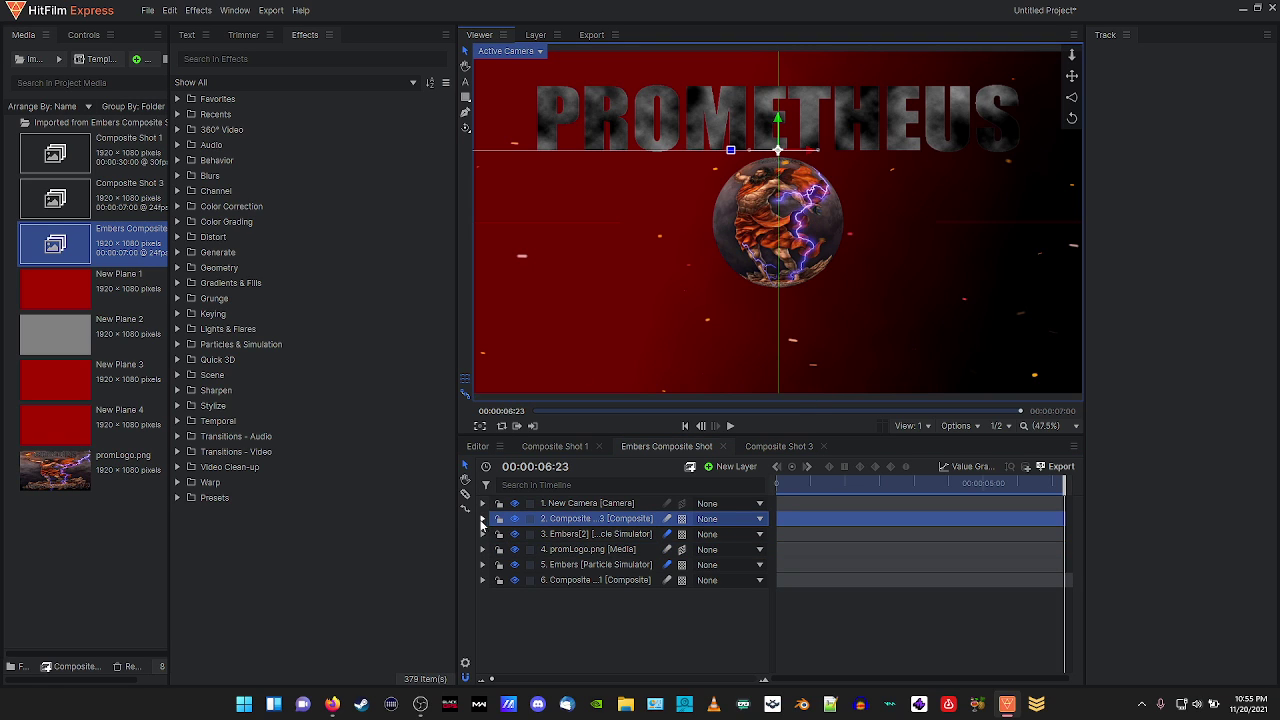
pyautogui.click(482, 550)
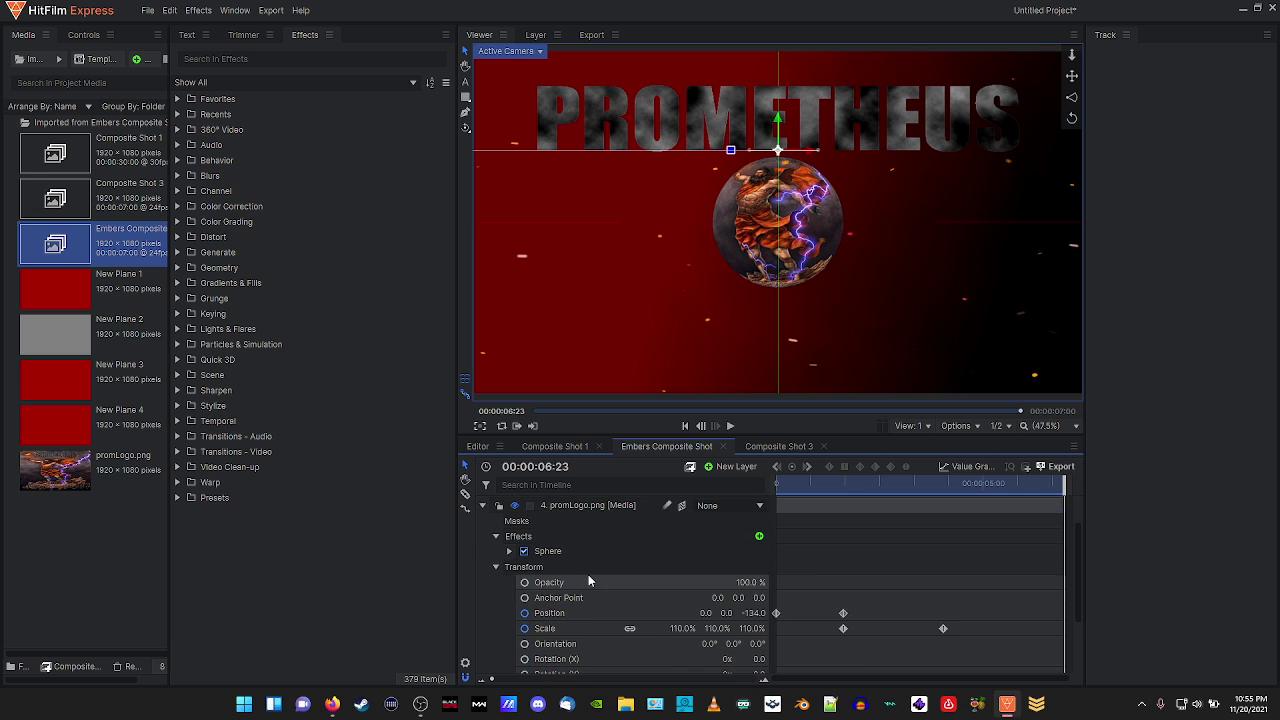
pyautogui.click(588, 574)
# Scrub and play the shot from the first to the last frame to review the logo's motion.
pyautogui.moveTo(1077, 490); pyautogui.dragTo(776, 460)
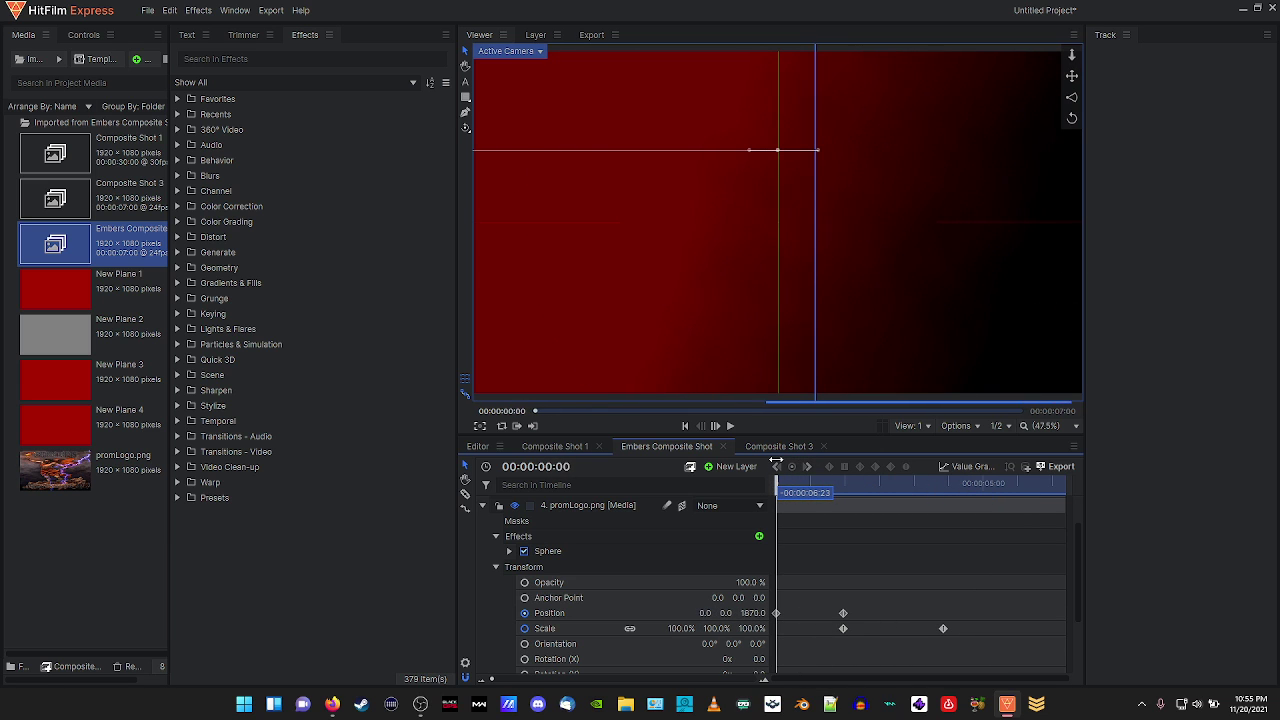
pyautogui.press('space')
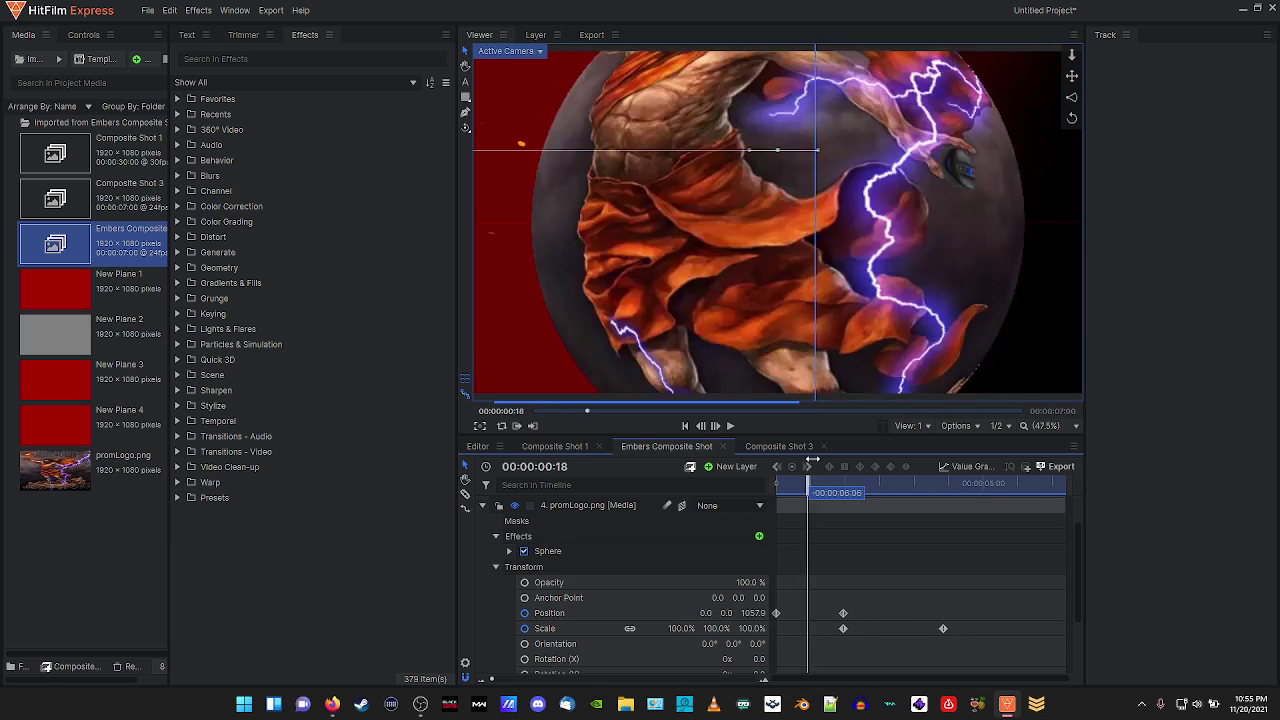
pyautogui.moveTo(857, 460); pyautogui.dragTo(1083, 446)
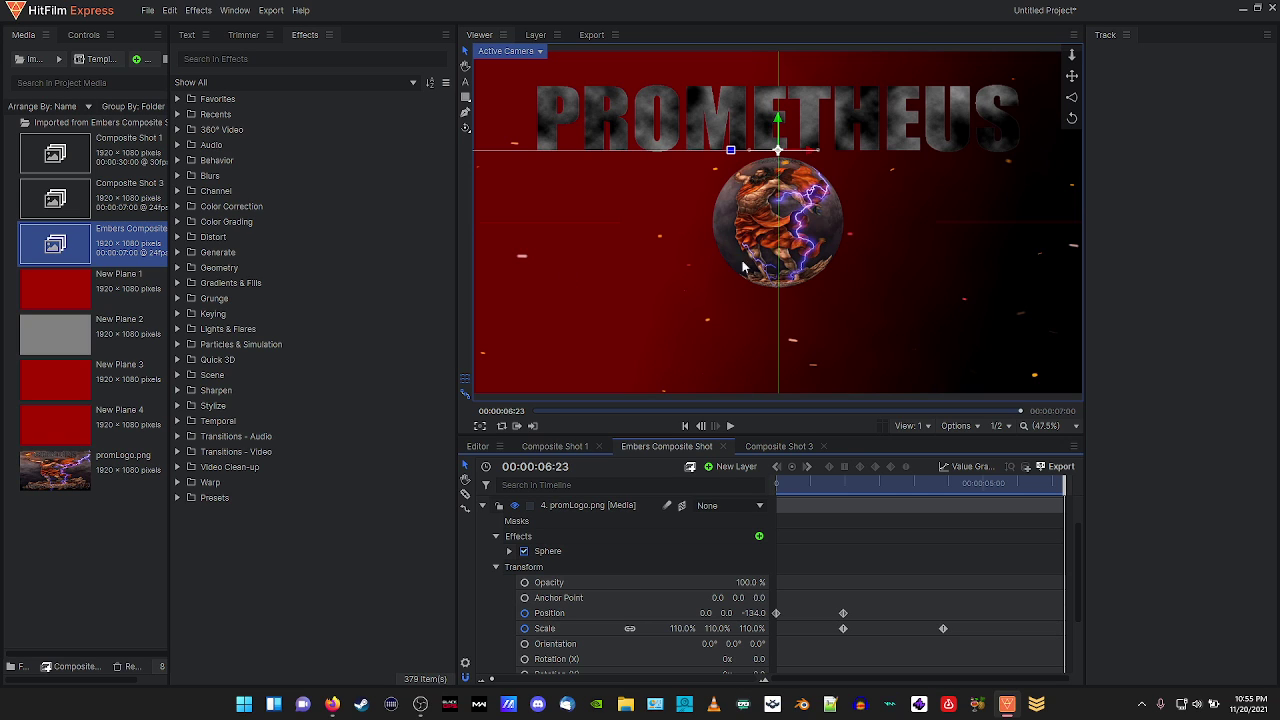
# Try lowering the logo to a Y position of about -90 at 00:00:06:23 and moving that keyframe to the first frame.
pyautogui.click(610, 506)
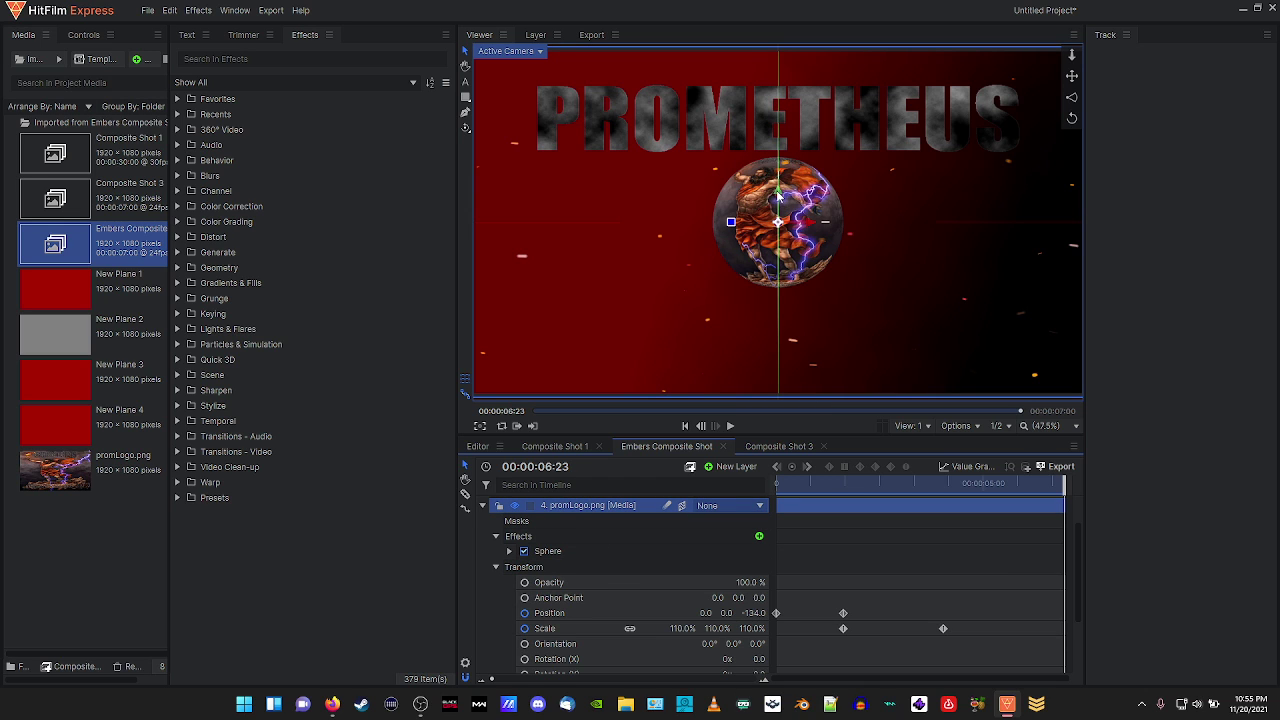
pyautogui.moveTo(779, 196); pyautogui.dragTo(786, 224)
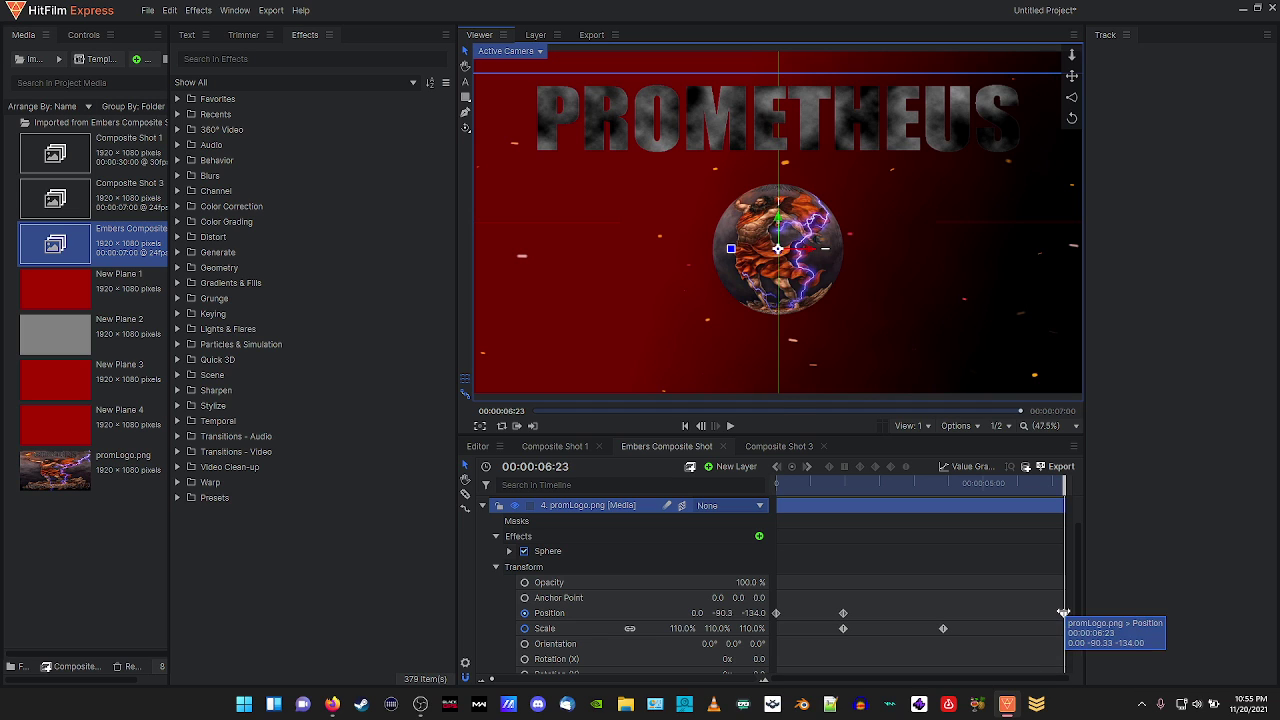
pyautogui.moveTo(1065, 613); pyautogui.dragTo(746, 594)
pyautogui.moveTo(1054, 489); pyautogui.dragTo(649, 482)
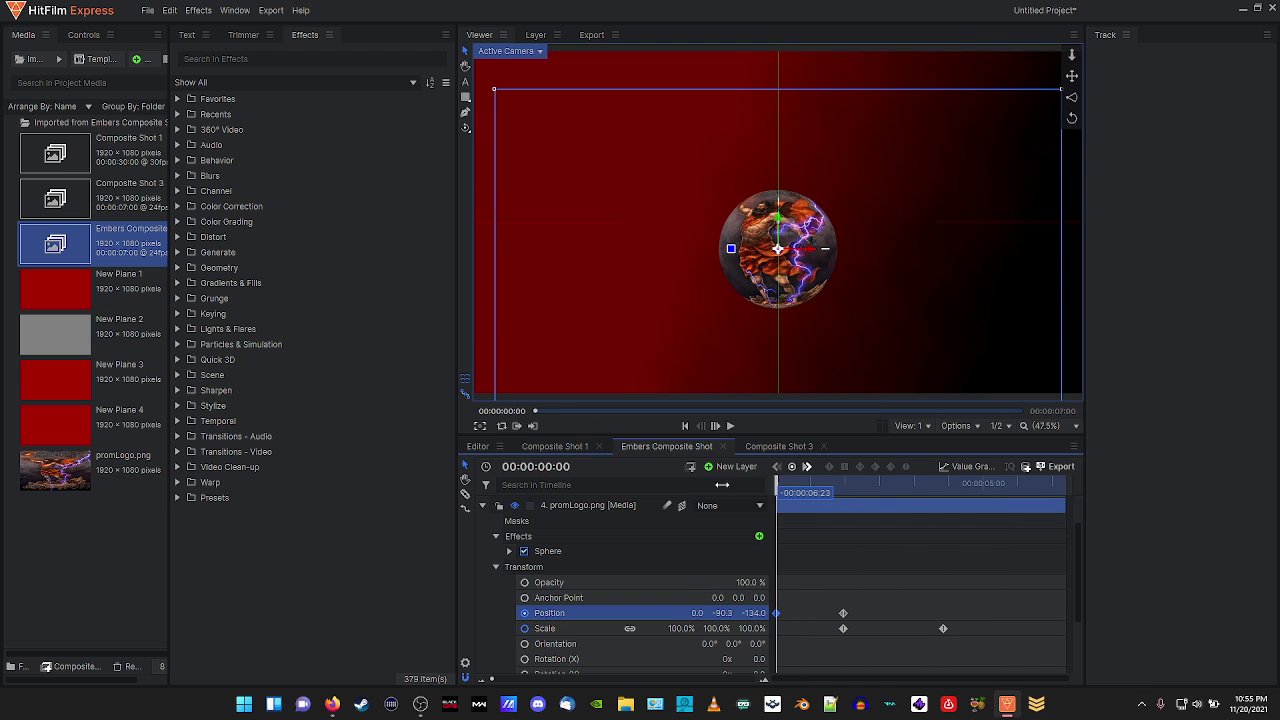
# Play the shot to check the logo's motion and undo the logo's last position keyframe changes.
pyautogui.press('space')
pyautogui.click(731, 425)
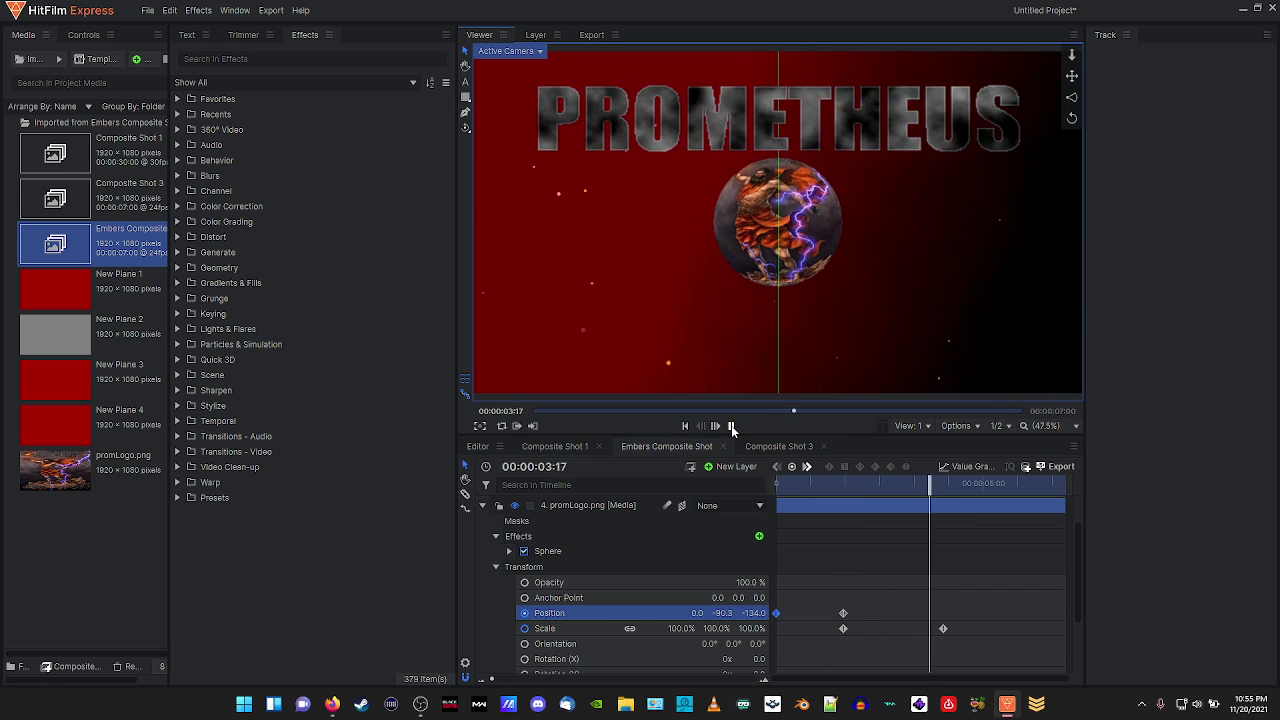
pyautogui.click(731, 425)
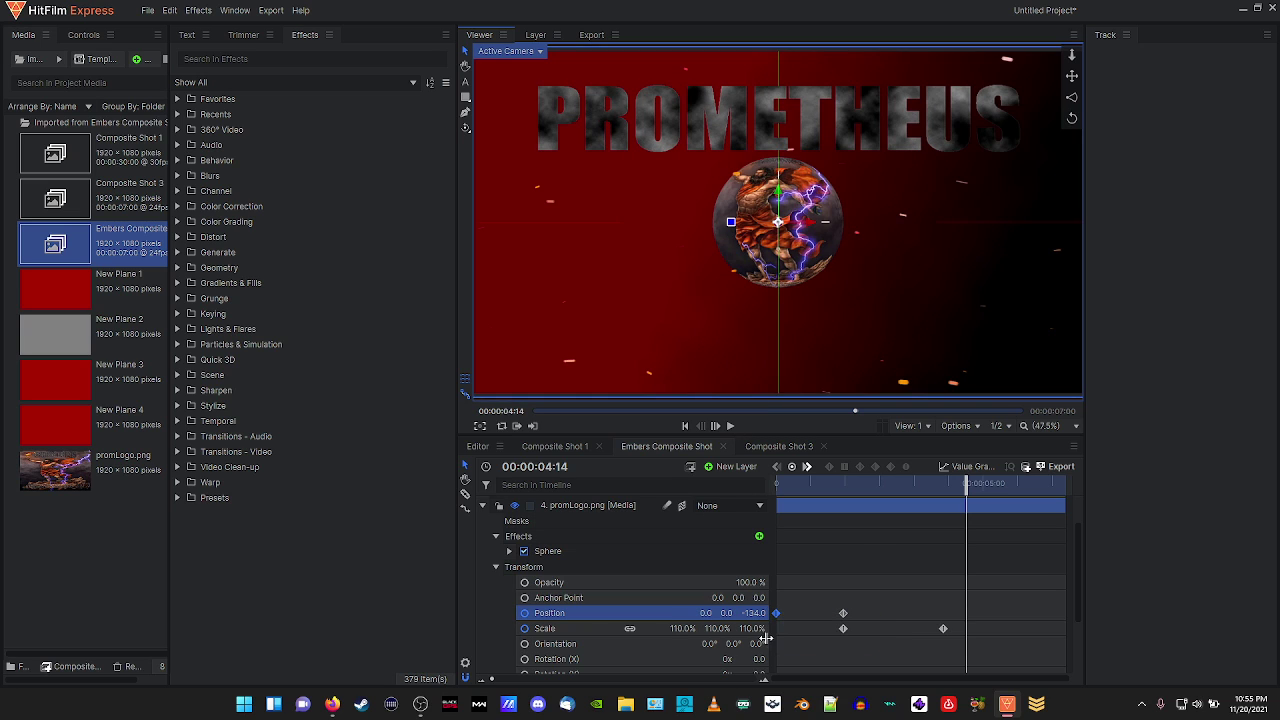
pyautogui.hotkey('ctrl', 'z')
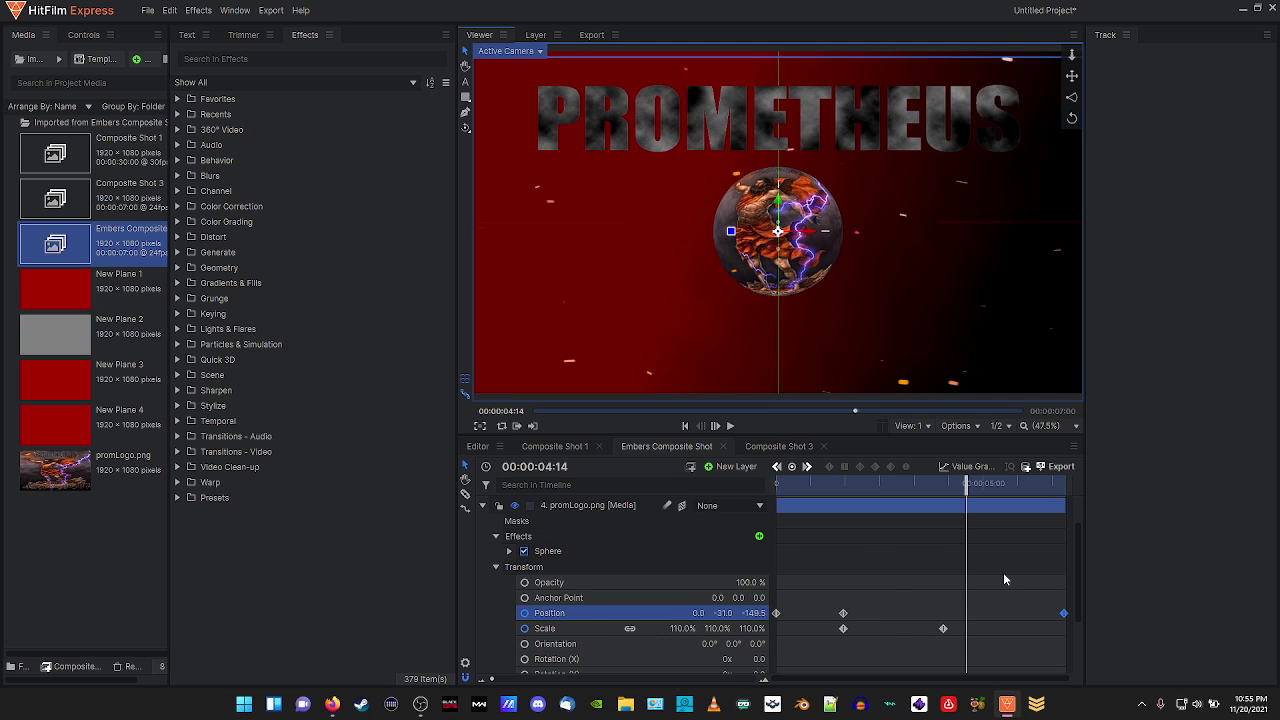
pyautogui.hotkey('ctrl', 'z')
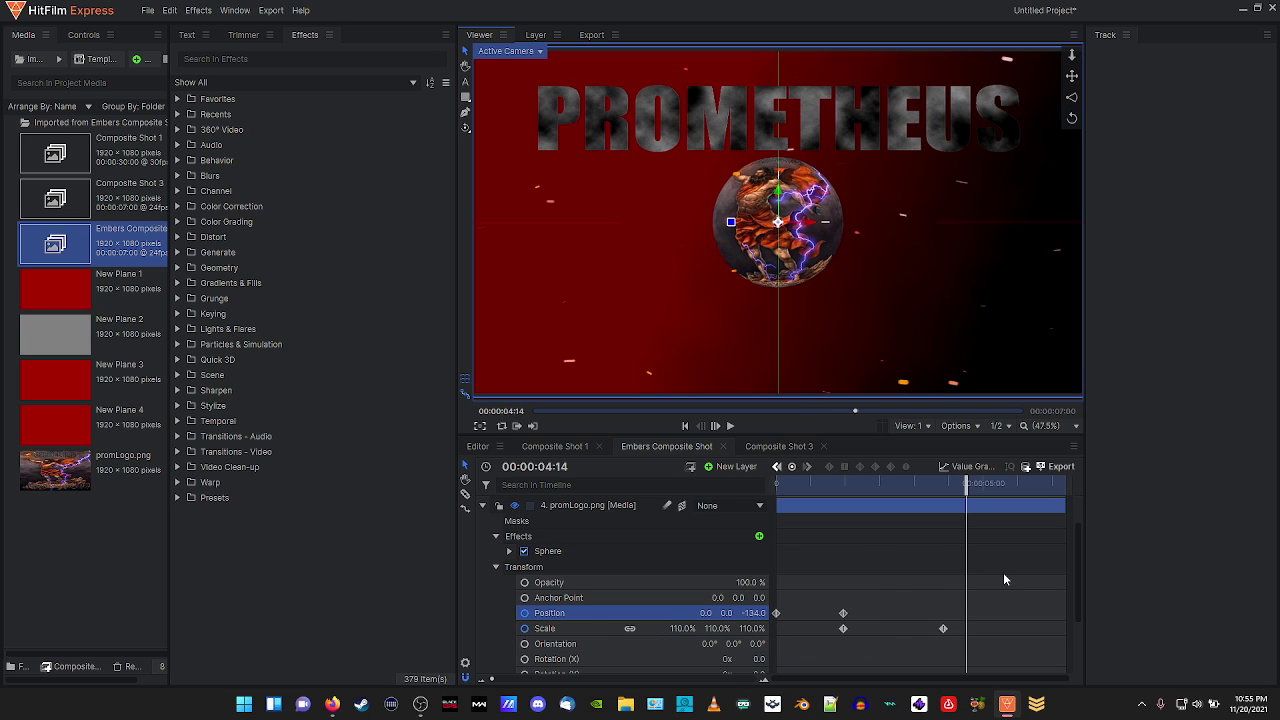
# Try lowering the logo to a Y position of about -43 at 00:00:01:21 and moving that keyframe to the first frame.
pyautogui.click(685, 426)
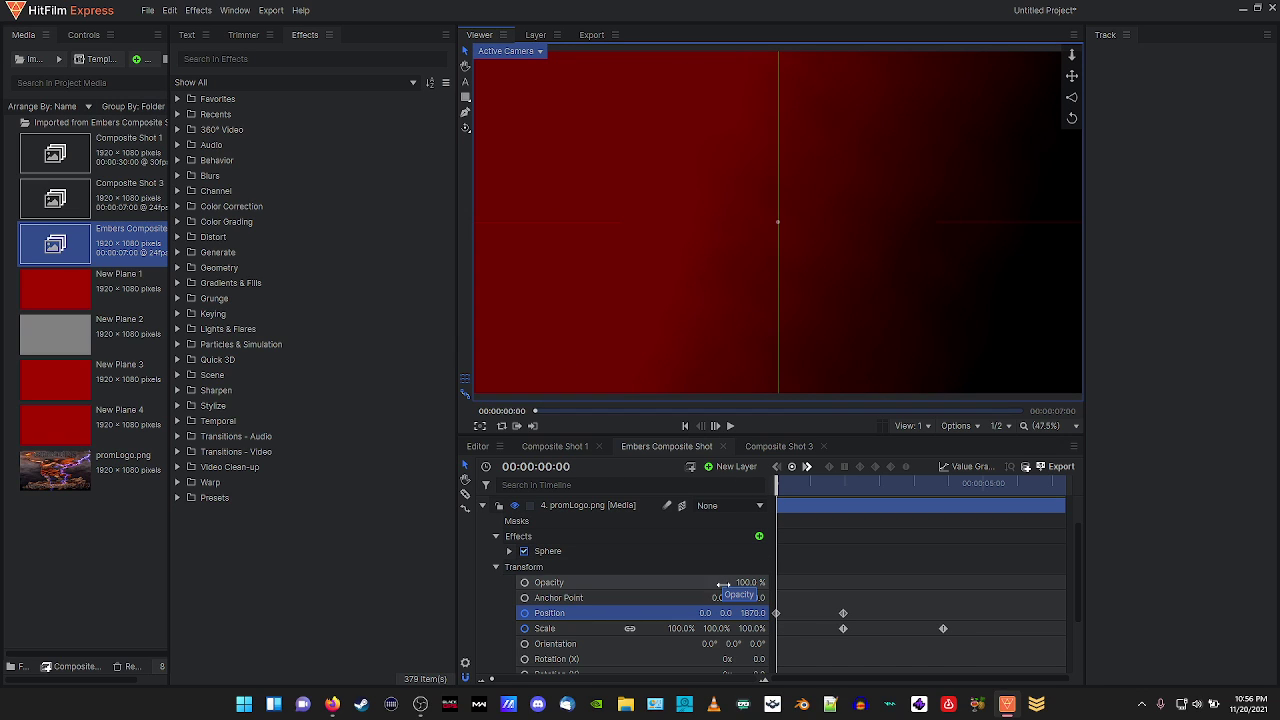
pyautogui.click(777, 613)
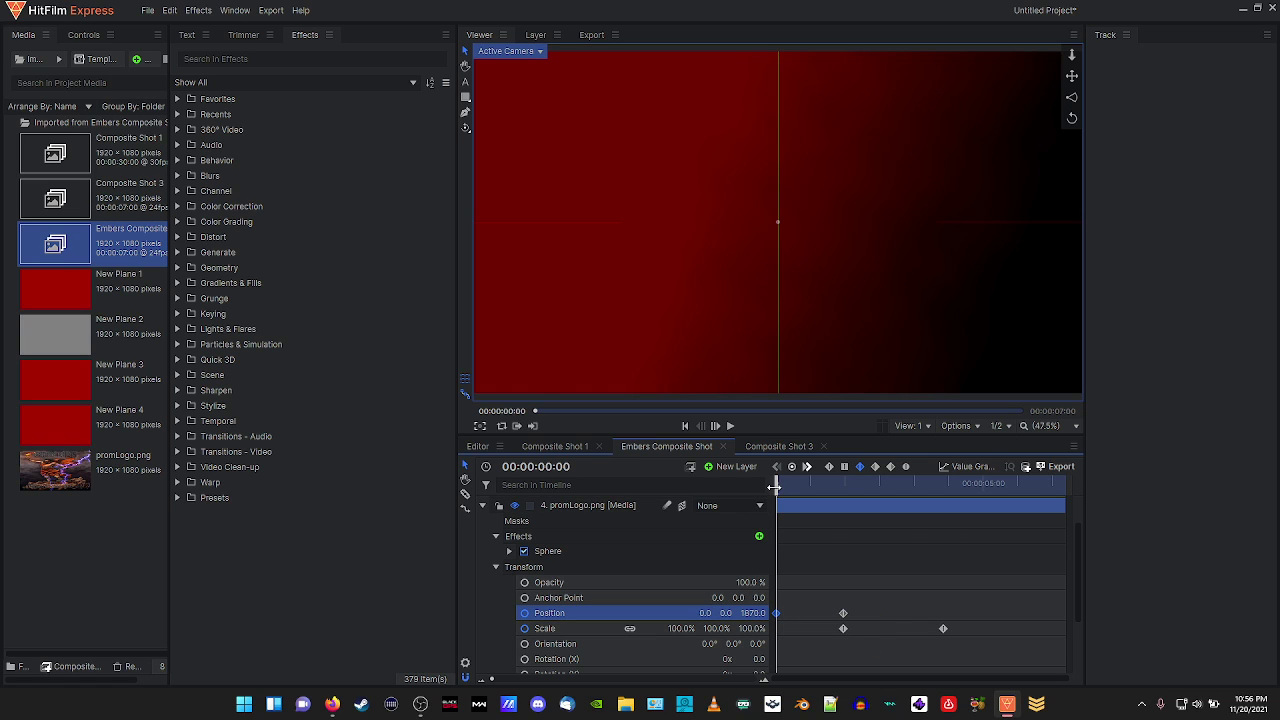
pyautogui.moveTo(775, 486); pyautogui.dragTo(851, 485)
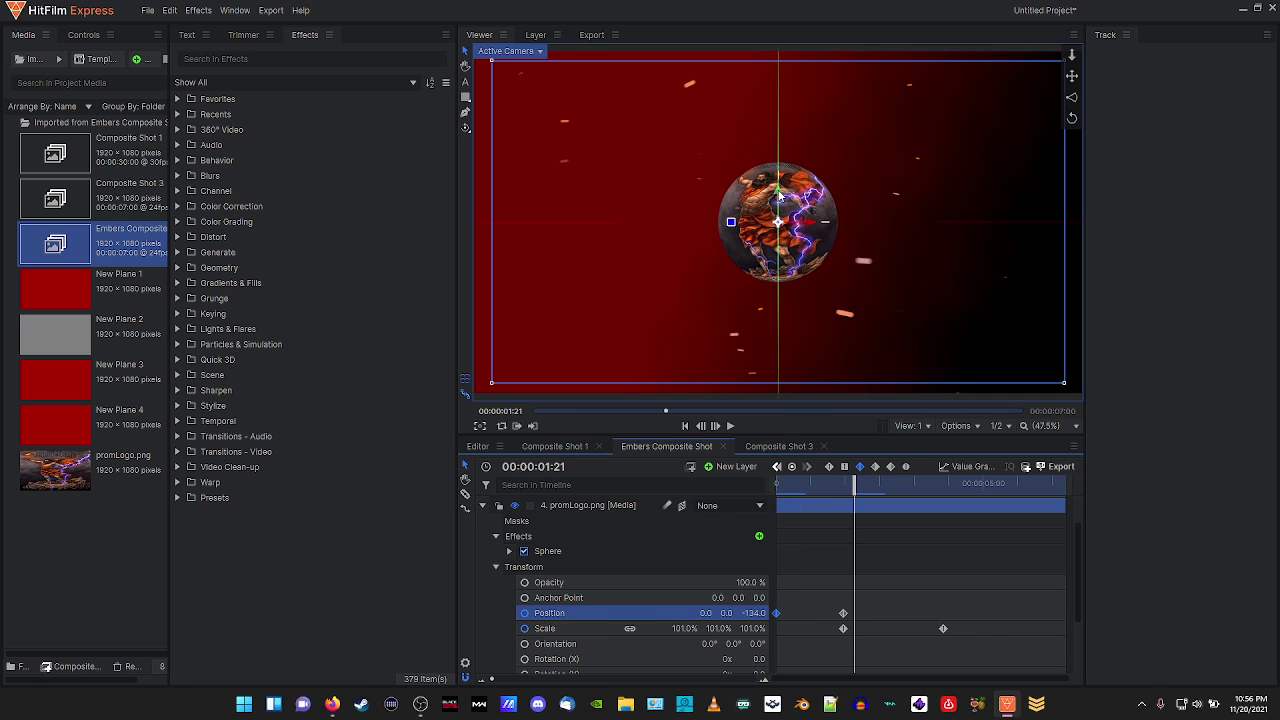
pyautogui.moveTo(778, 192); pyautogui.dragTo(779, 208)
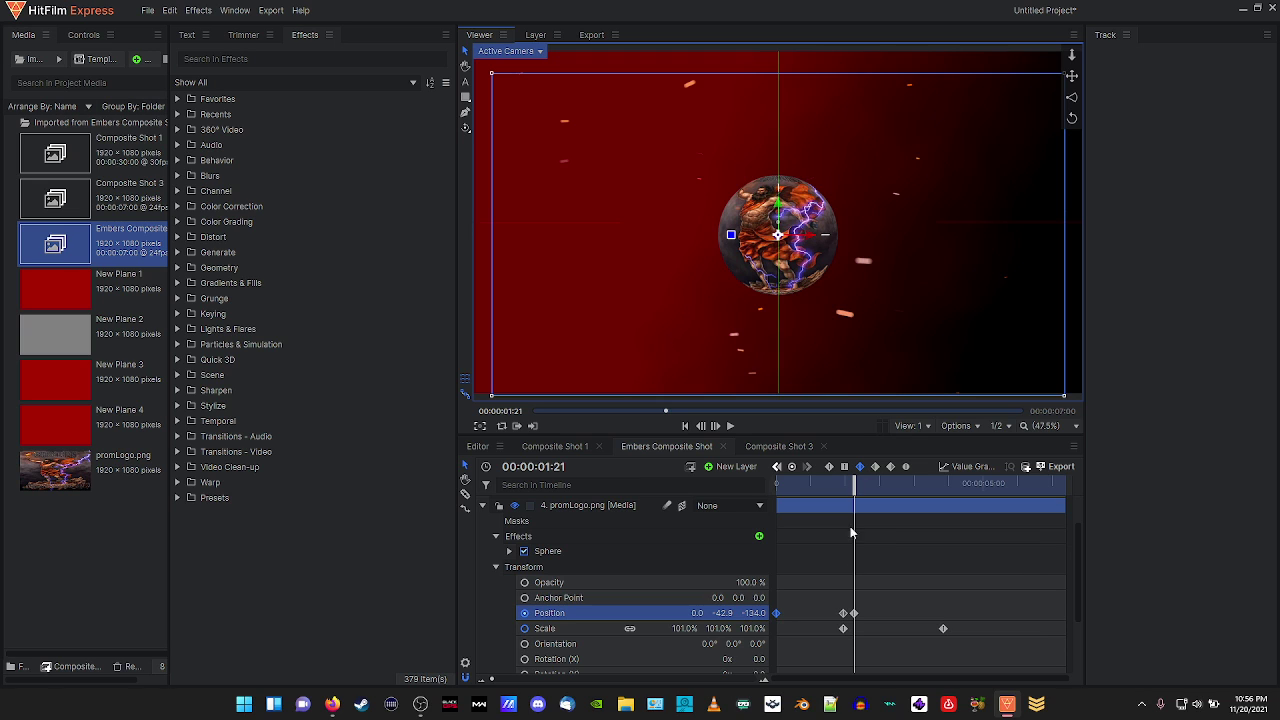
pyautogui.moveTo(855, 615); pyautogui.dragTo(725, 609)
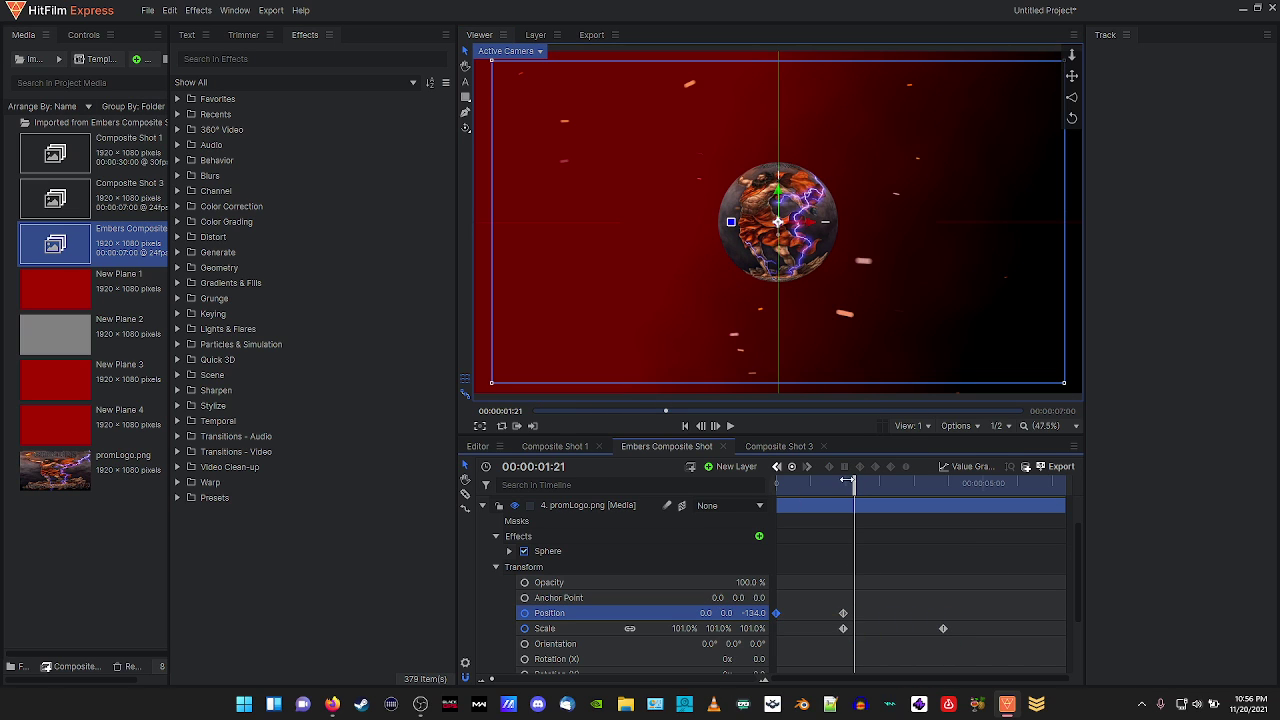
# Play the shot from the first frame to check the lowered logo, and undo that position keyframe change.
pyautogui.moveTo(854, 483); pyautogui.dragTo(776, 483)
pyautogui.click(730, 427)
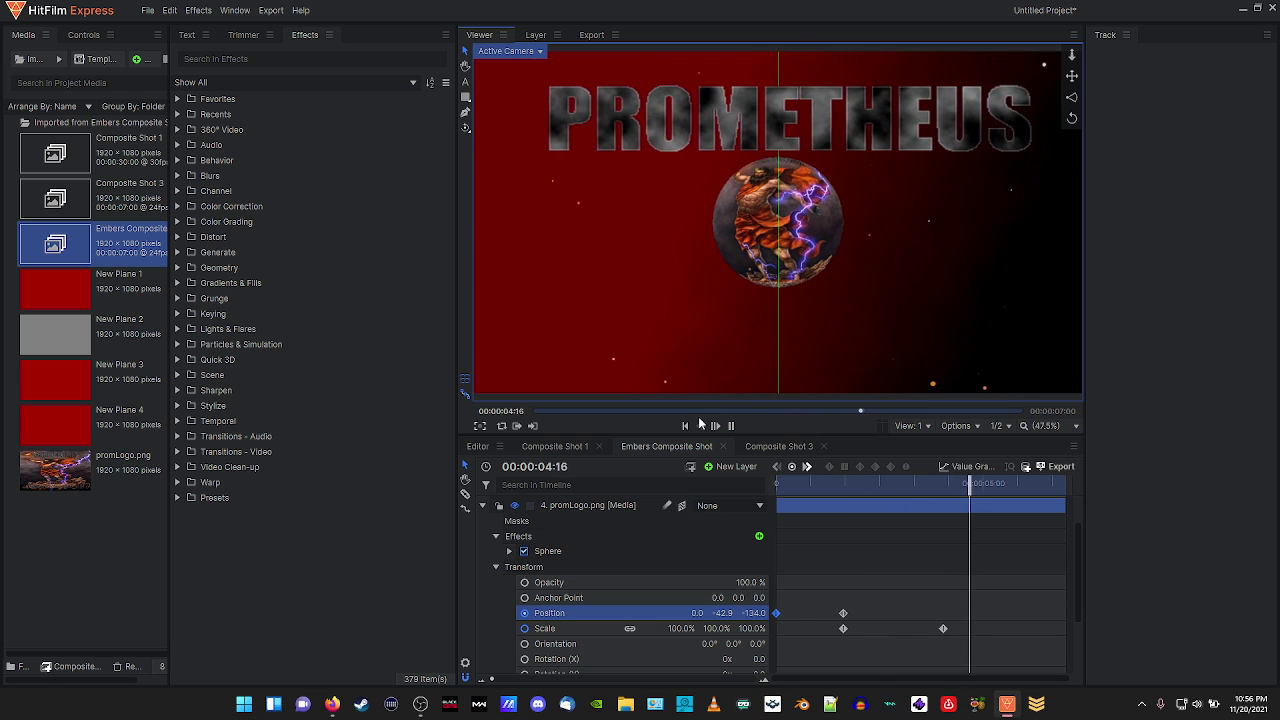
pyautogui.click(714, 427)
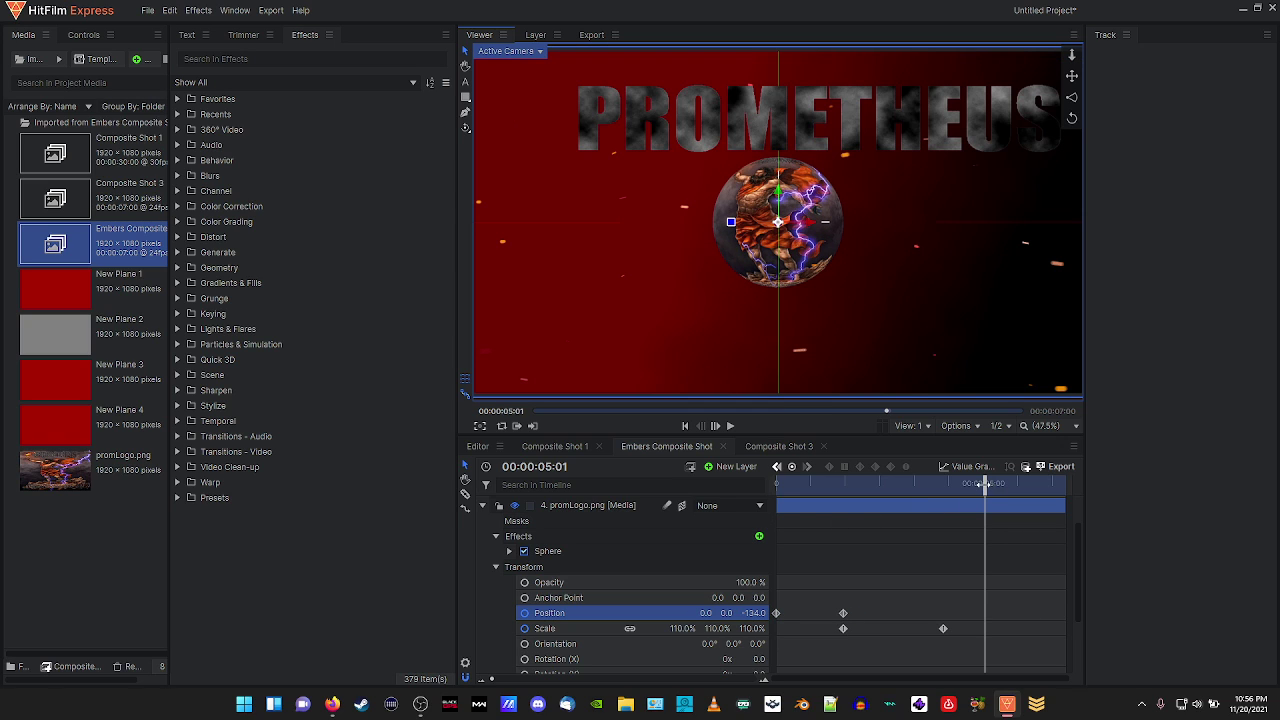
# Play the shot from the first frame to the end to review the complete logo and title animation.
pyautogui.moveTo(1001, 489); pyautogui.dragTo(776, 487)
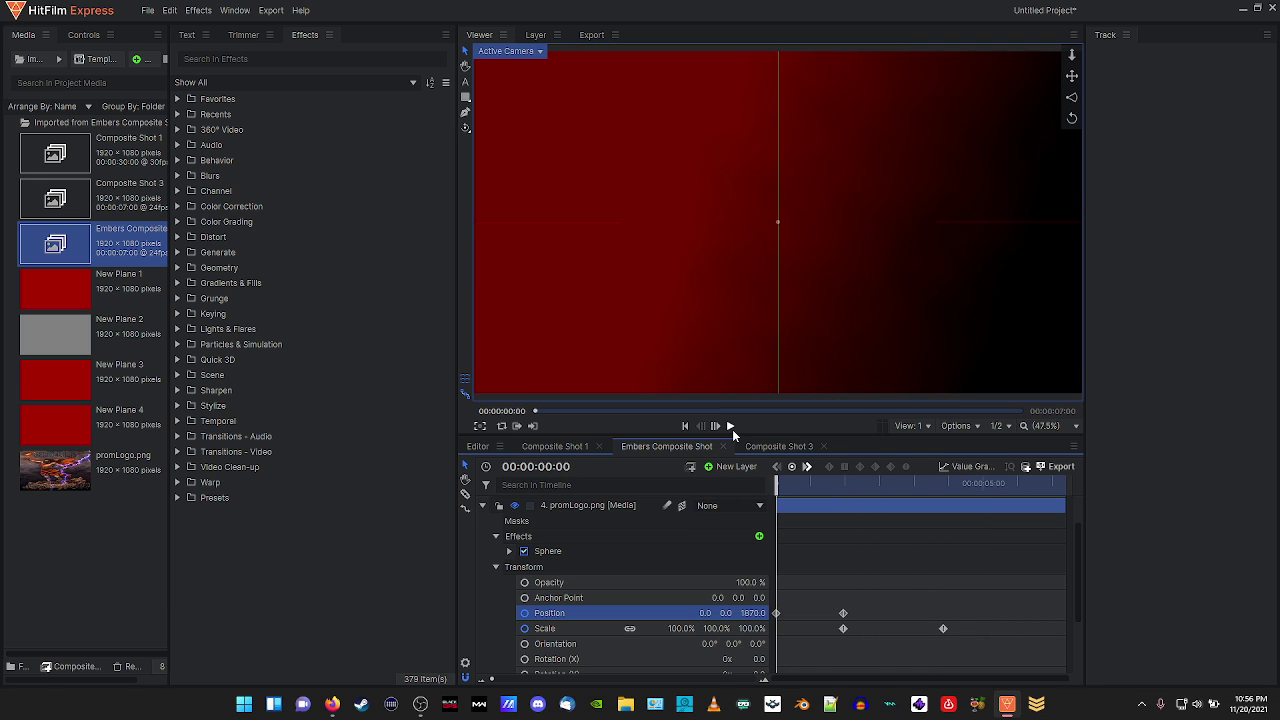
pyautogui.click(731, 427)
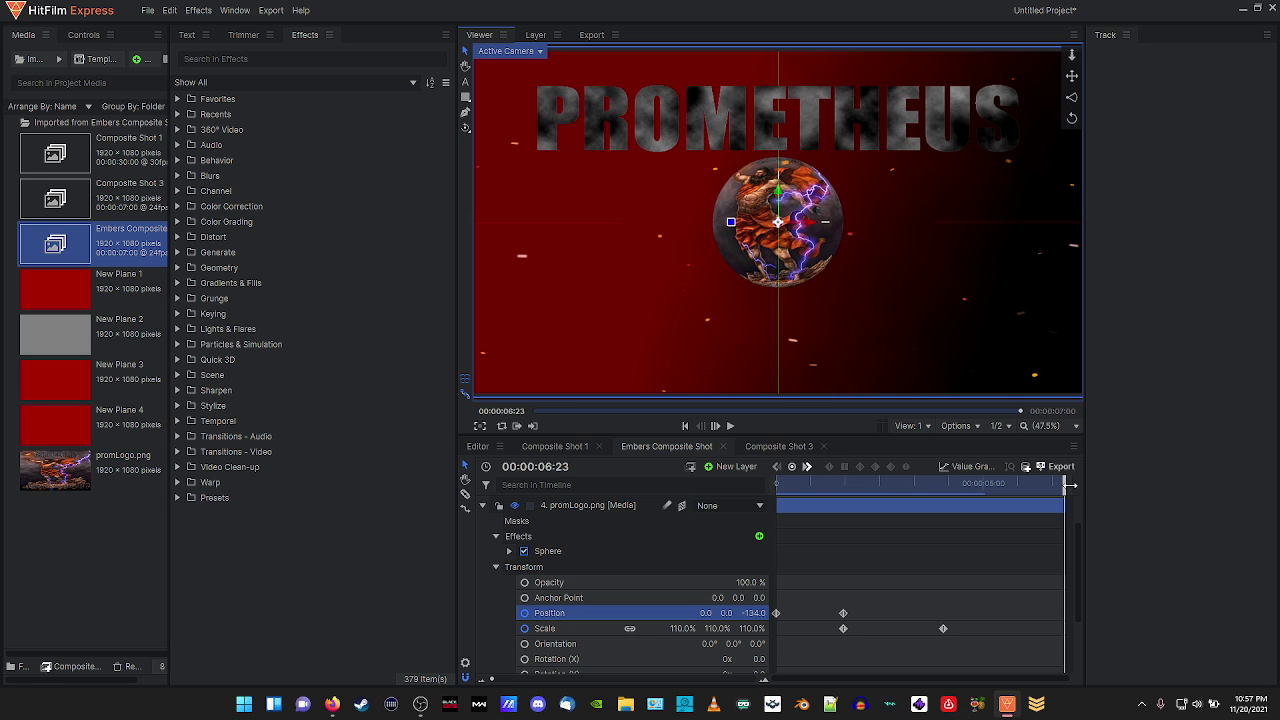
pyautogui.moveTo(1064, 486)
pyautogui.mouseDown()
pyautogui.moveTo(806, 489)
pyautogui.moveTo(1064, 488)
pyautogui.mouseUp()
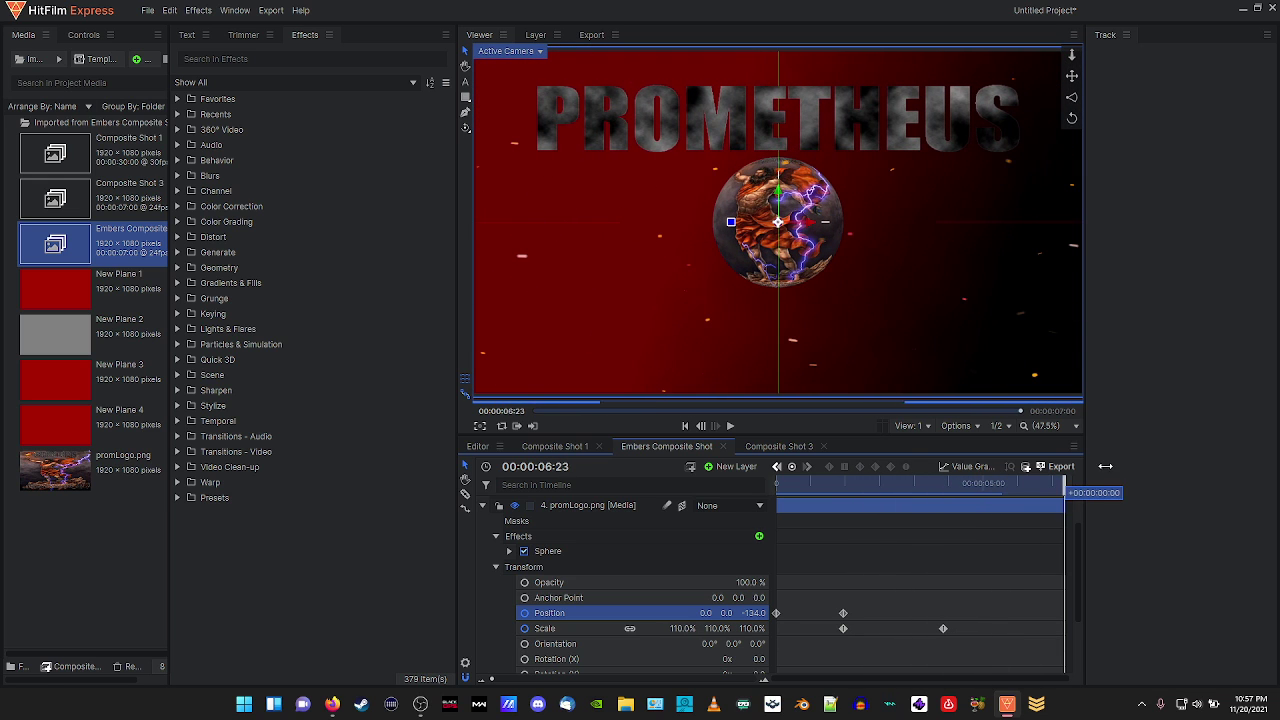